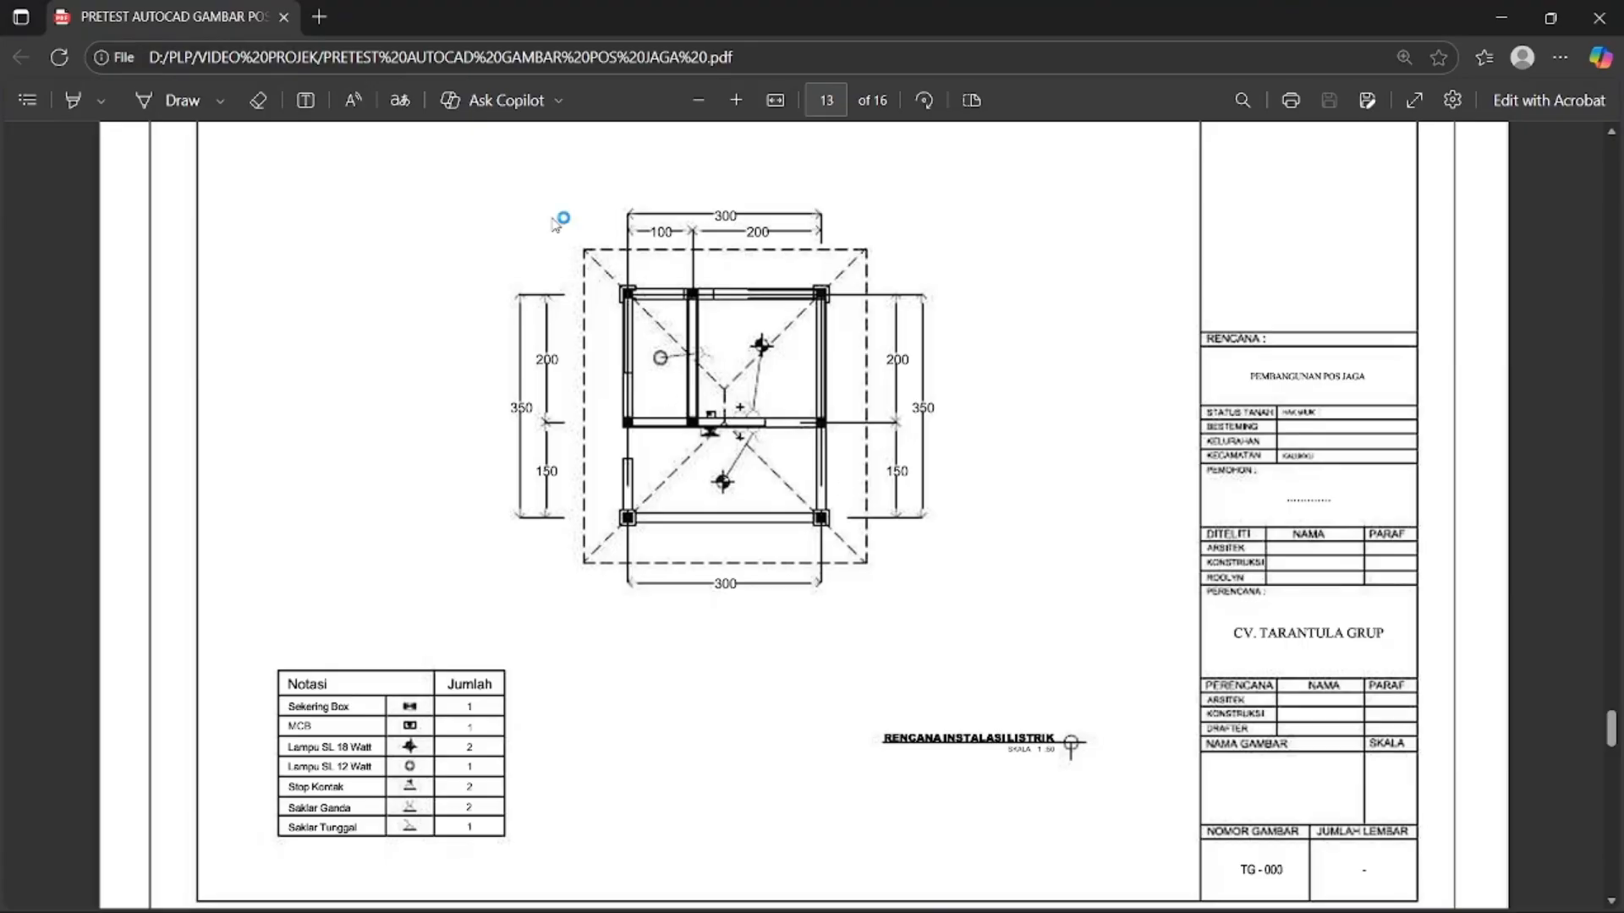
- Capture the dimensioned electrical installation plan from page 13 of the PDF and paste it into the POS JAGA drawing in AutoCAD
left_click_drag(444, 174, 989, 622)
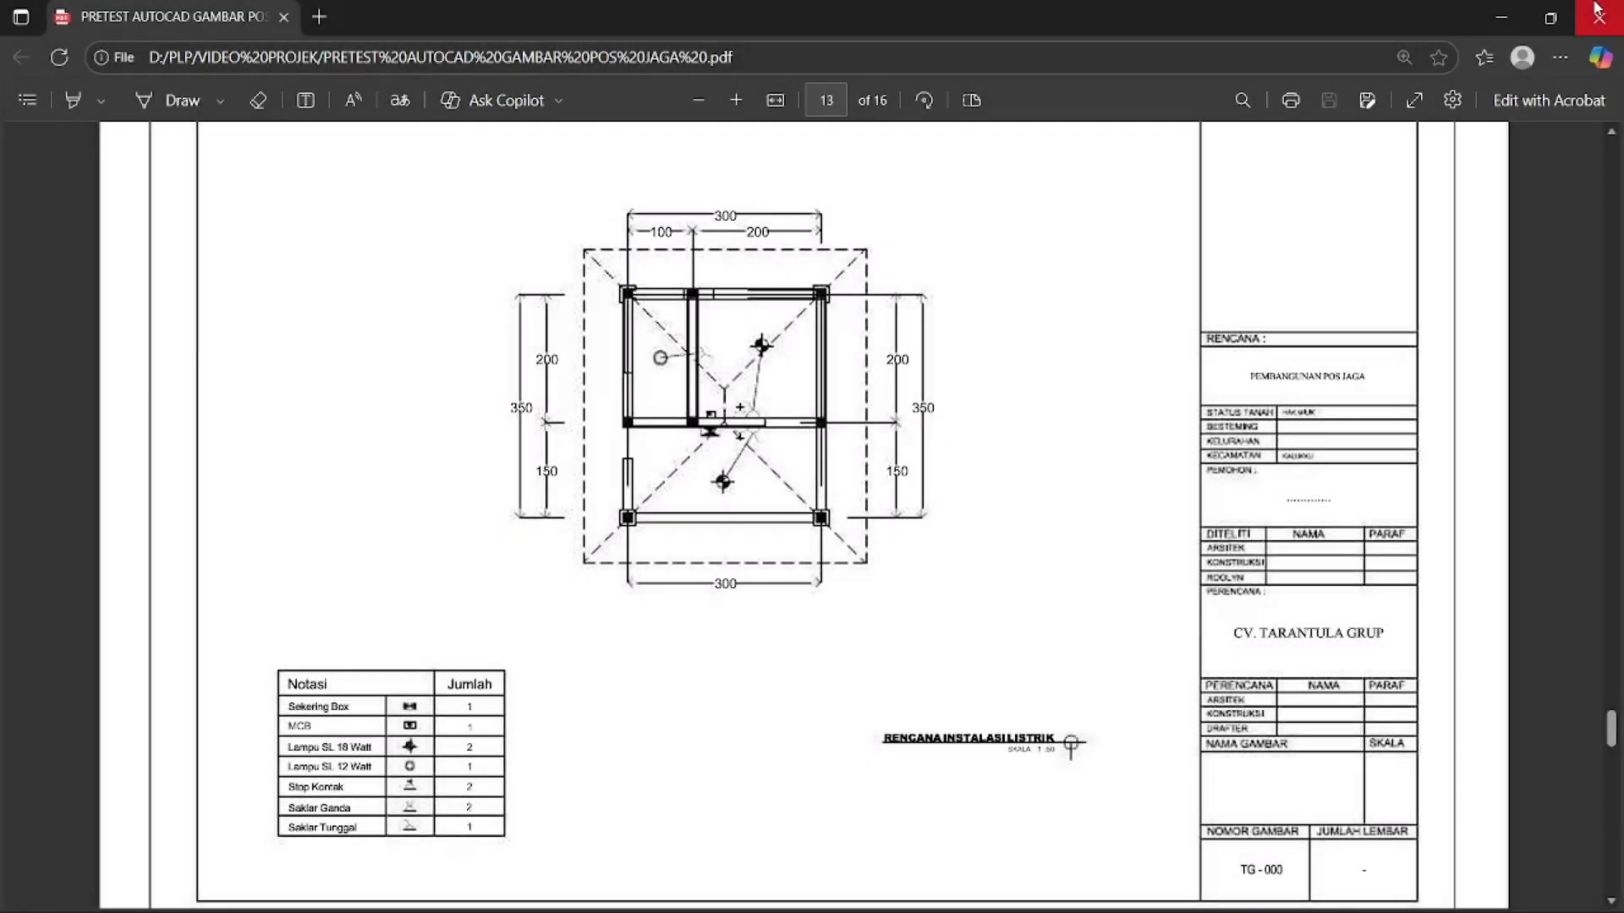
left_click(1522, 17)
scroll(1044, 547, "up", 3)
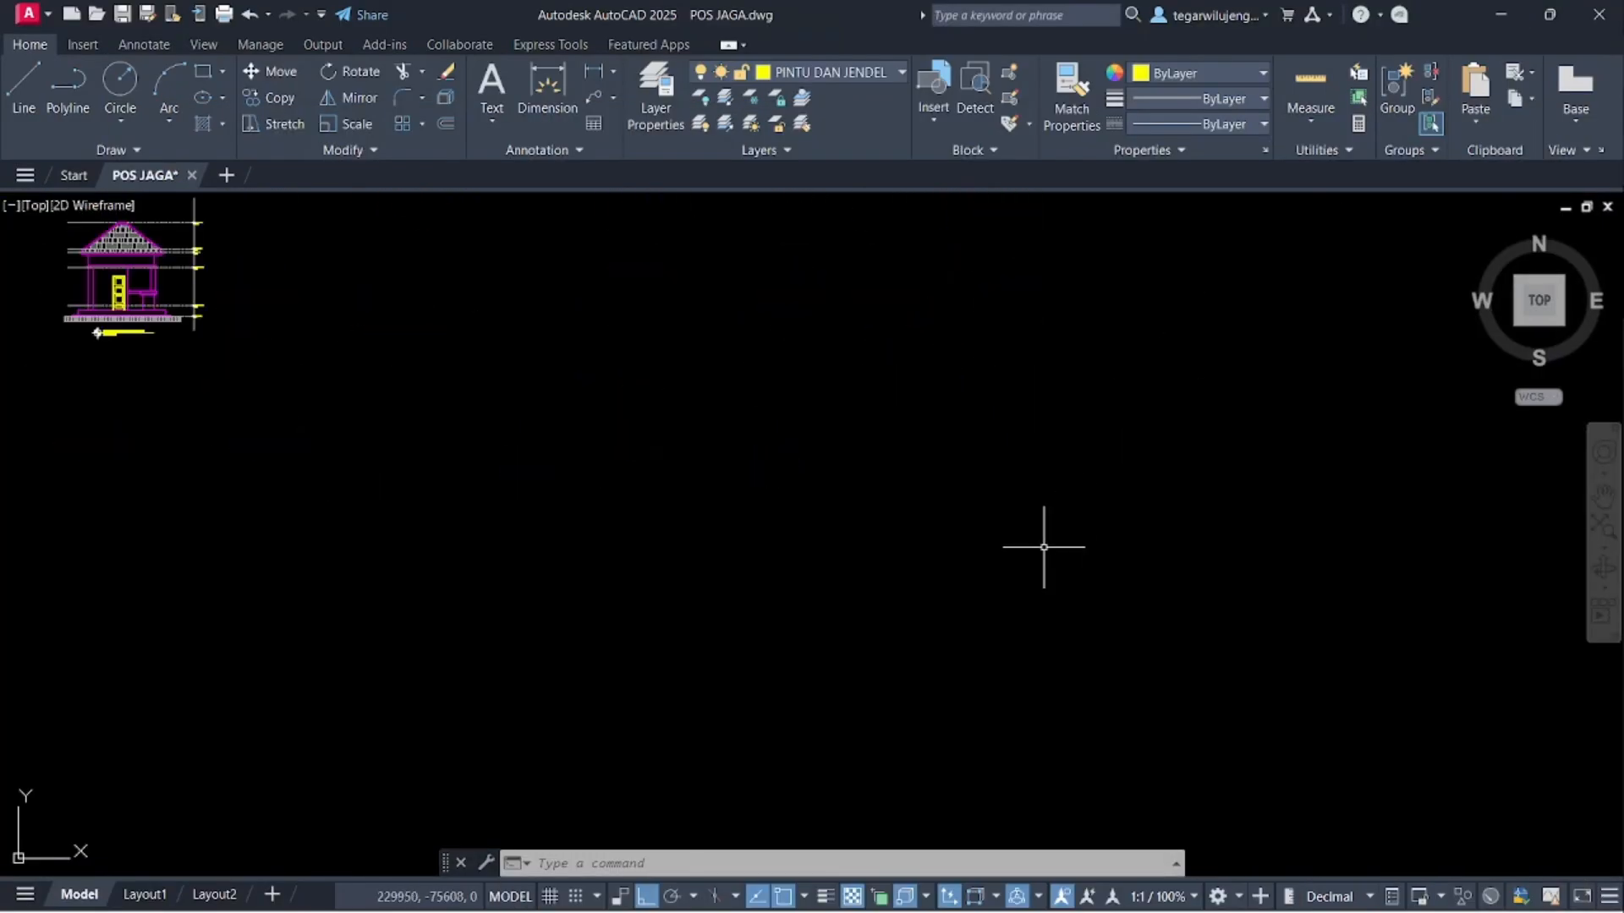
key("ctrl+v")
scroll(935, 580, "down", 3)
scroll(975, 578, "down", 2)
scroll(975, 578, "down", 2)
key("Escape")
scroll(920, 485, "up", 2)
scroll(930, 538, "down", 5)
scroll(880, 488, "up", 7)
scroll(700, 384, "down", 4)
scroll(930, 558, "up", 4)
- Move the pasted electrical plan image into the empty space well to the right of the existing drawings
left_click(947, 440)
left_click(833, 515)
type("m")
key("Return")
left_click(728, 562)
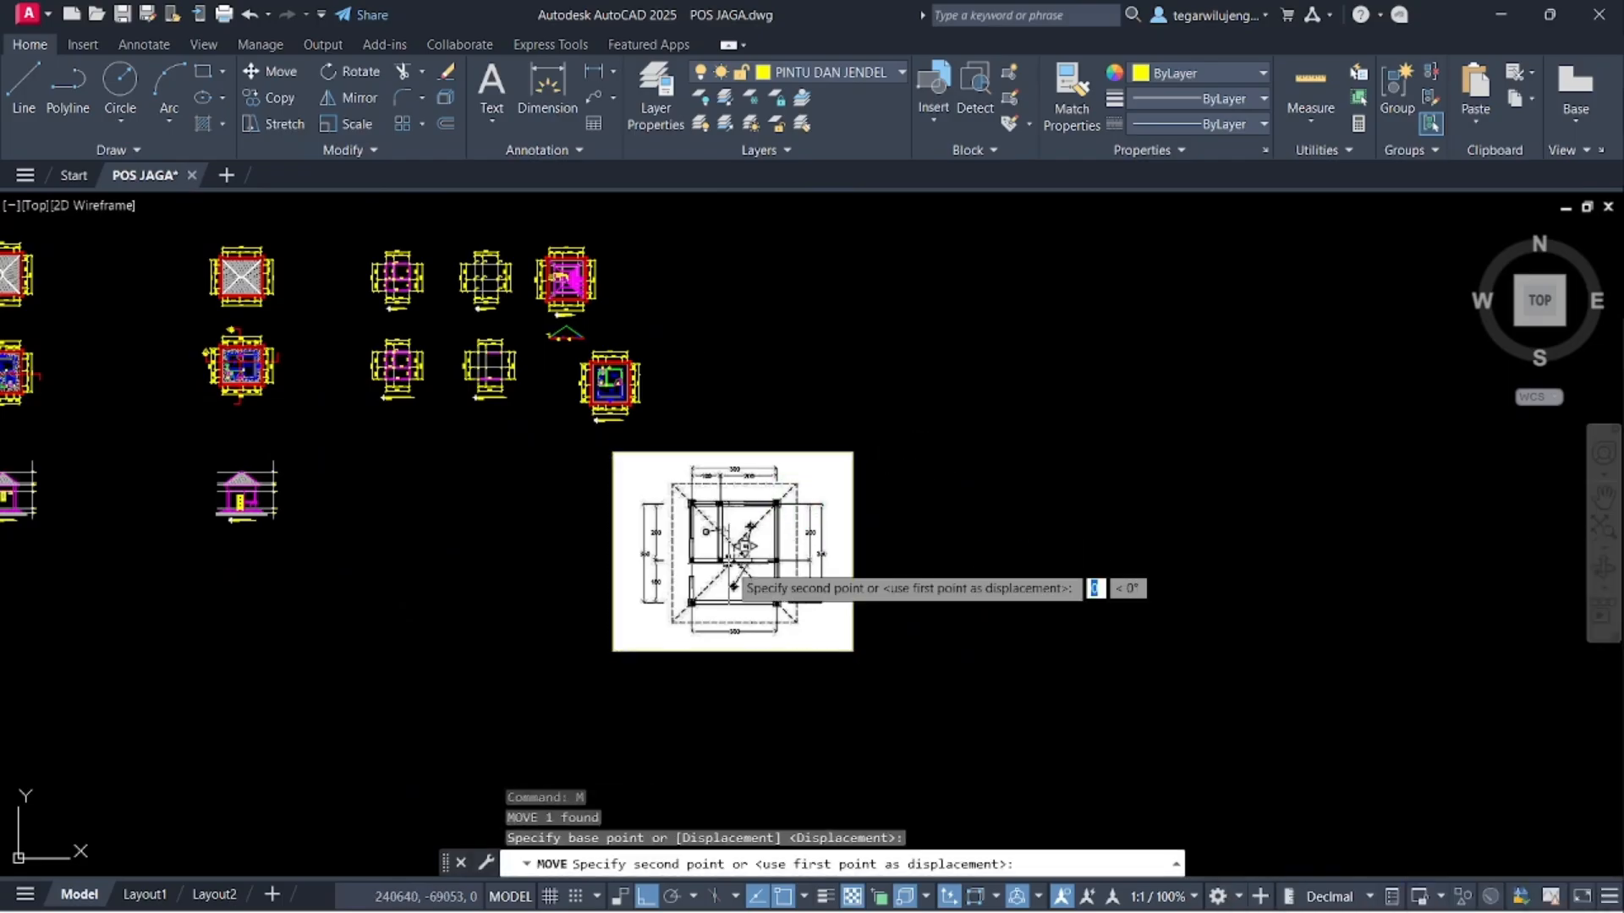
middle_click_drag(893, 353, 718, 464)
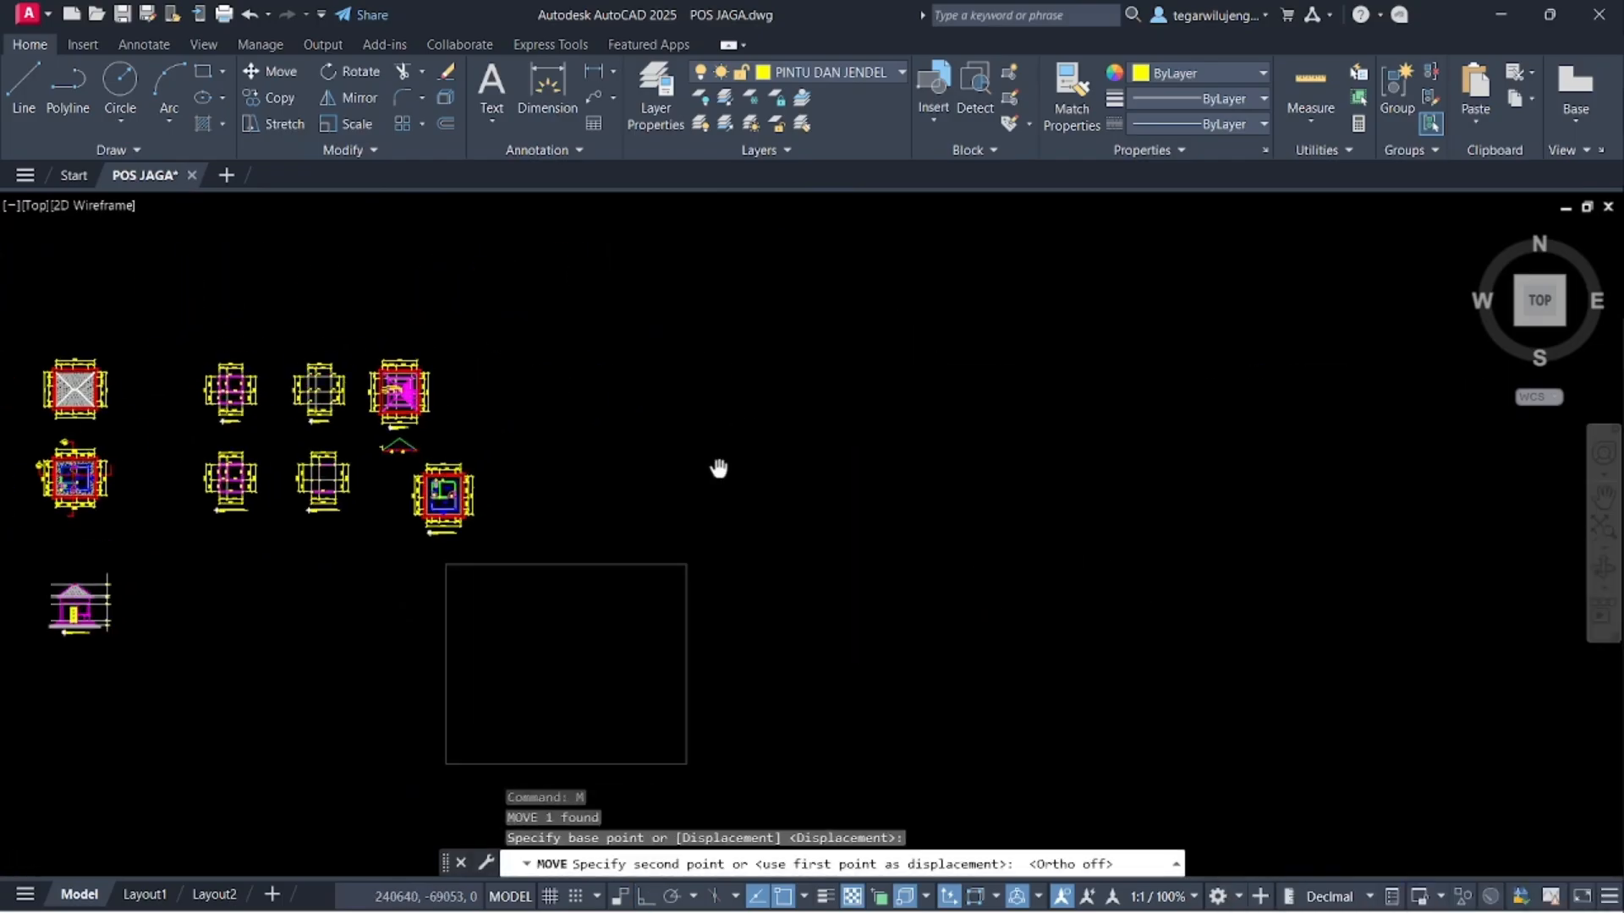
left_click(1038, 441)
key("Escape")
- Copy the RENCANA PINTU & JENDELA plan with its dimensions and title into the empty space beside the existing plans
scroll(439, 478, "up", 9)
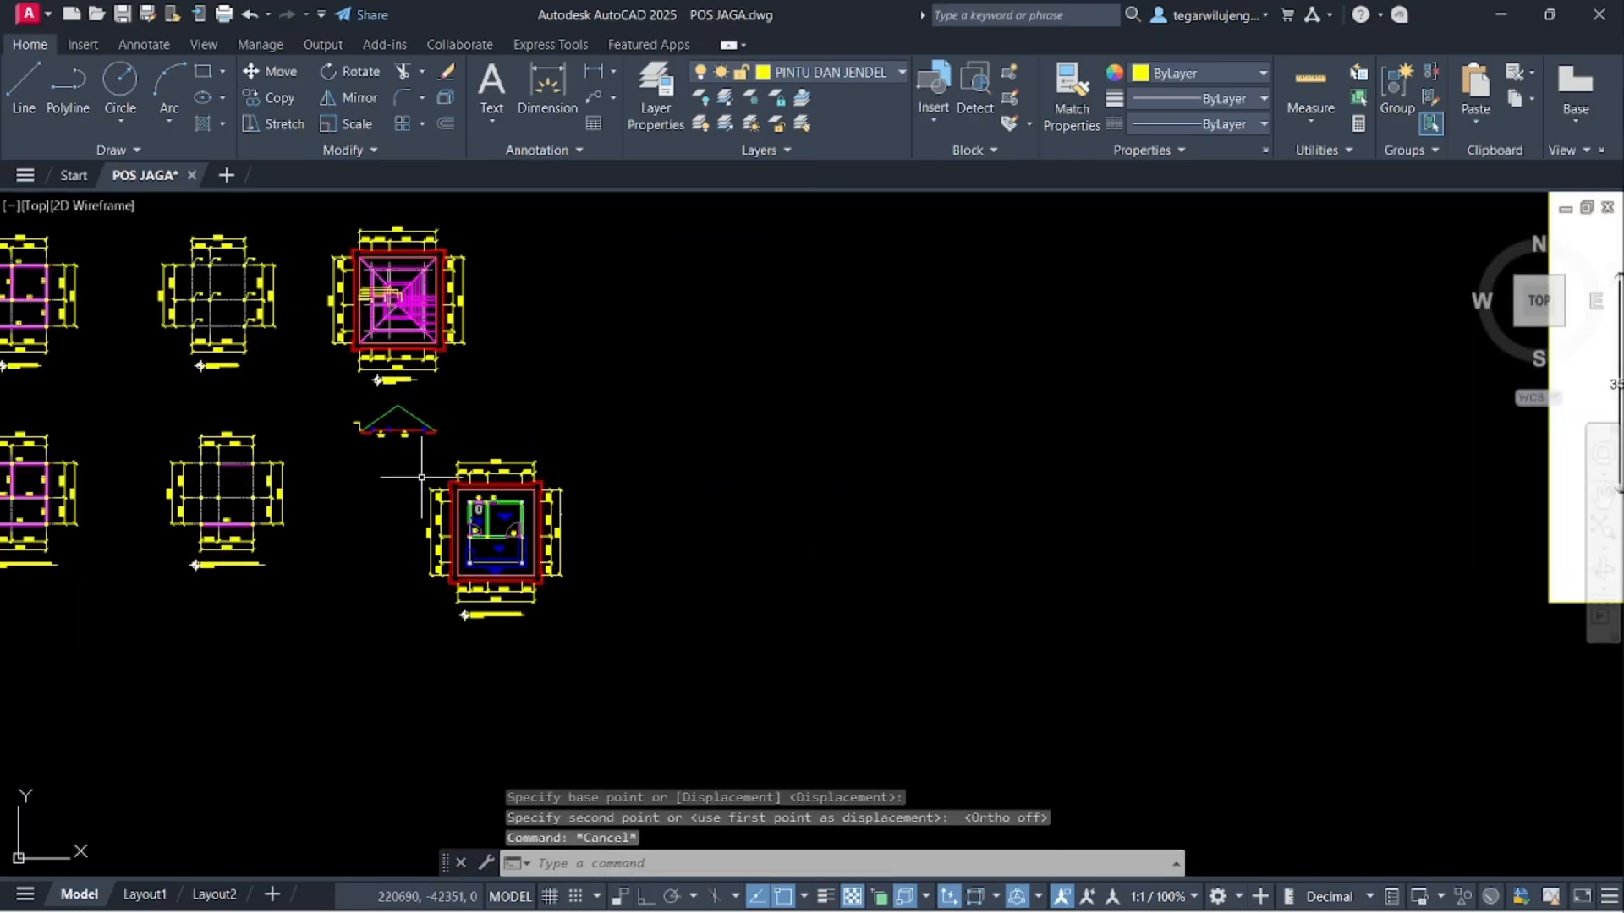
scroll(594, 446, "up", 7)
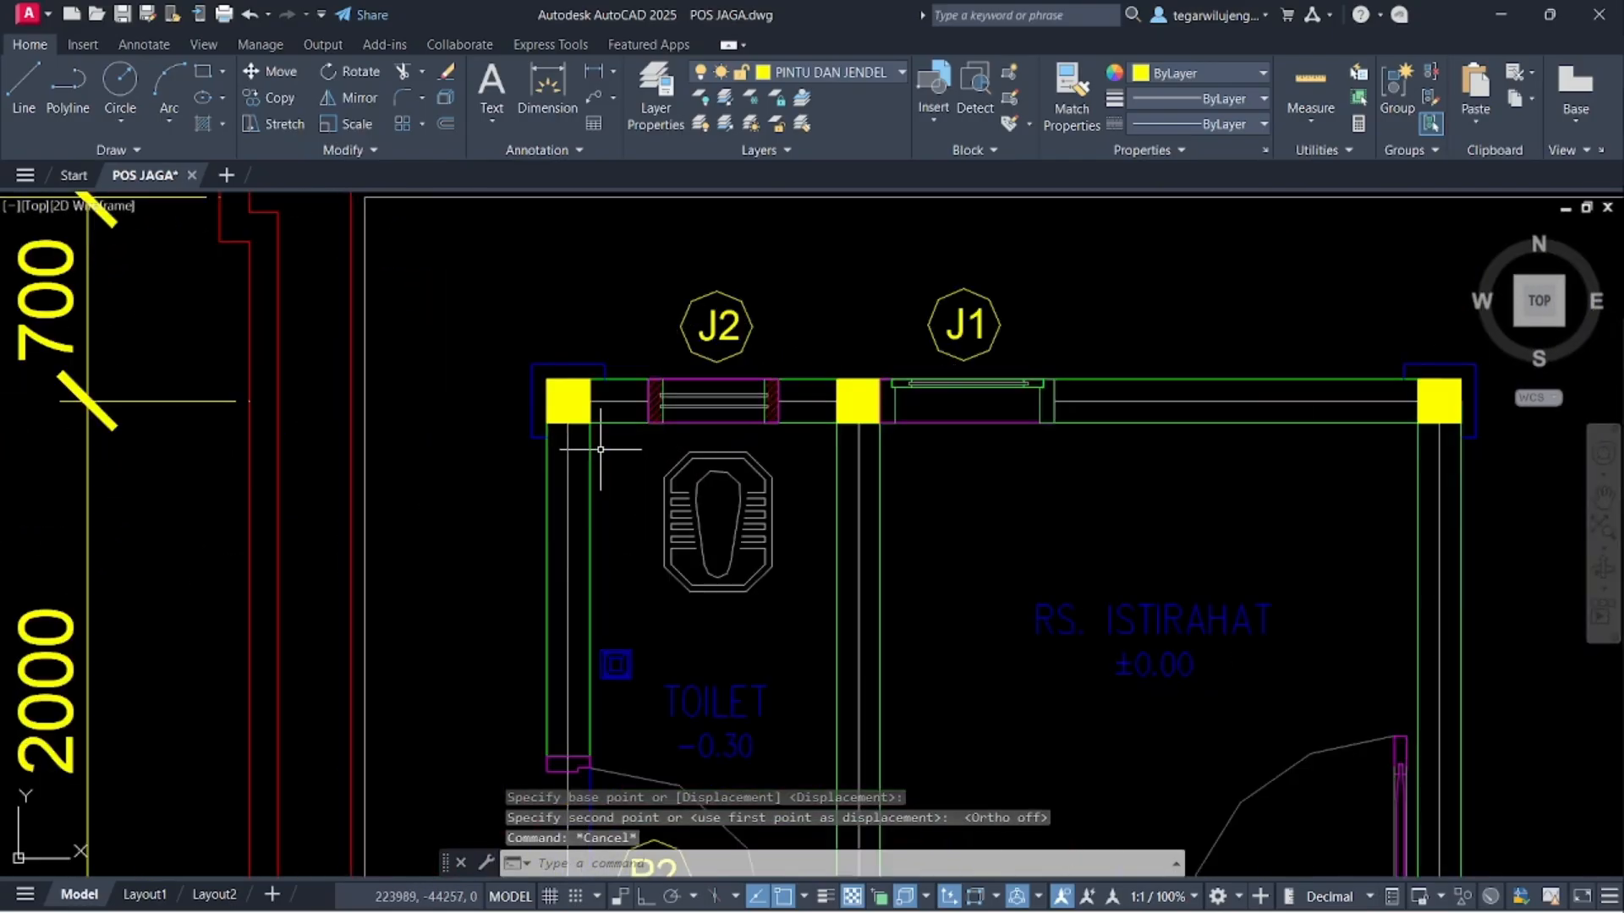
scroll(719, 427, "down", 9)
scroll(674, 797, "down", 4)
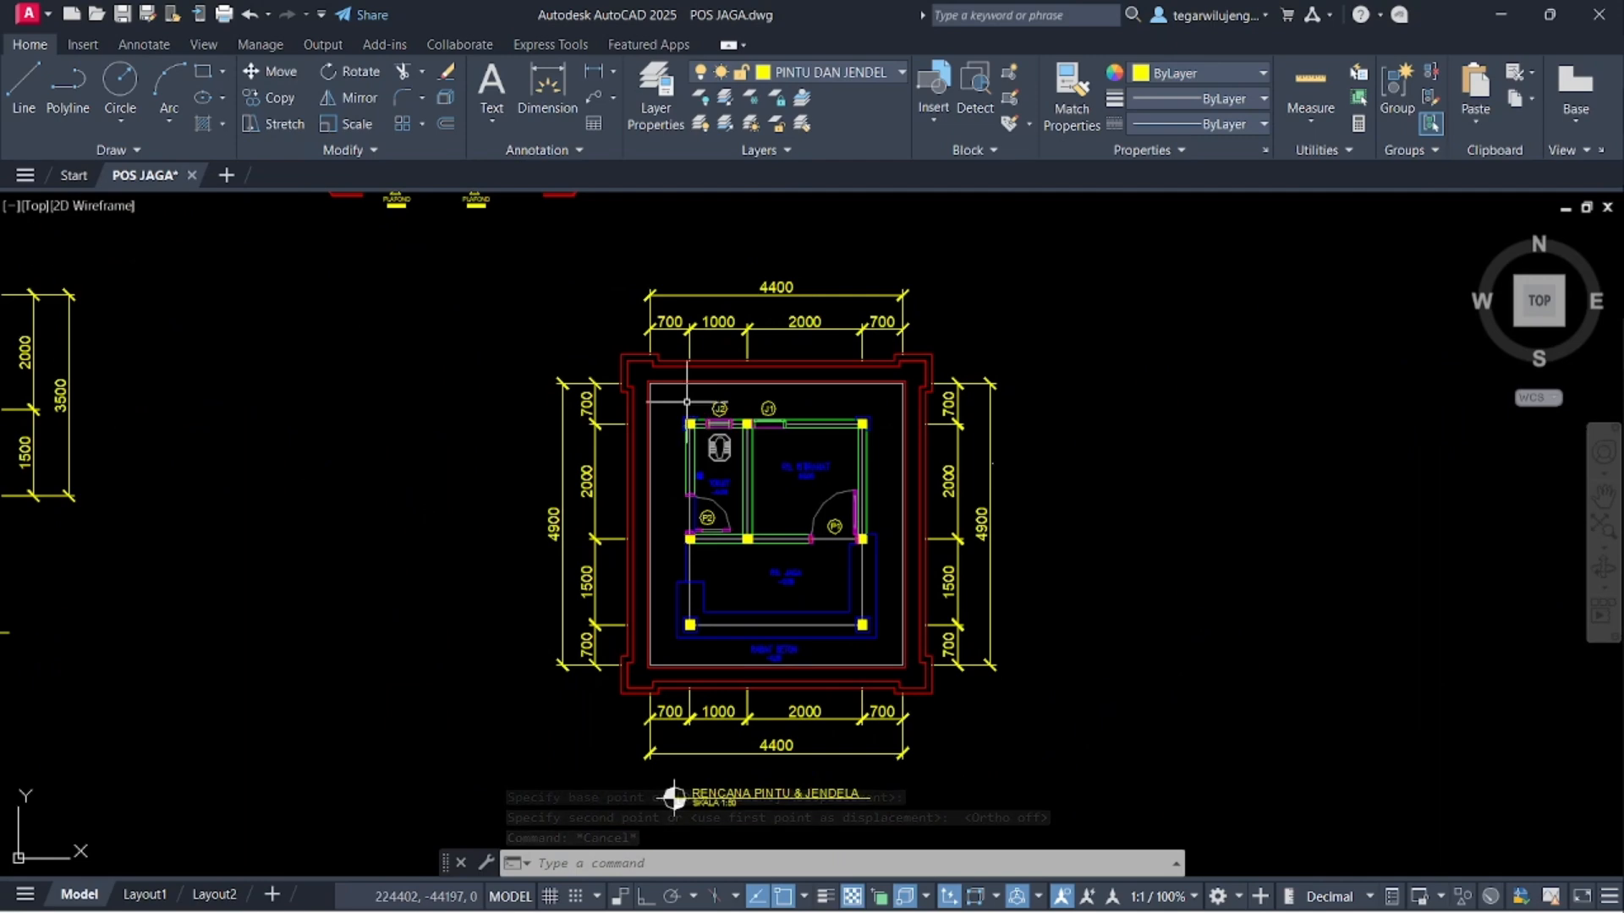
left_click(525, 305)
left_click(1033, 729)
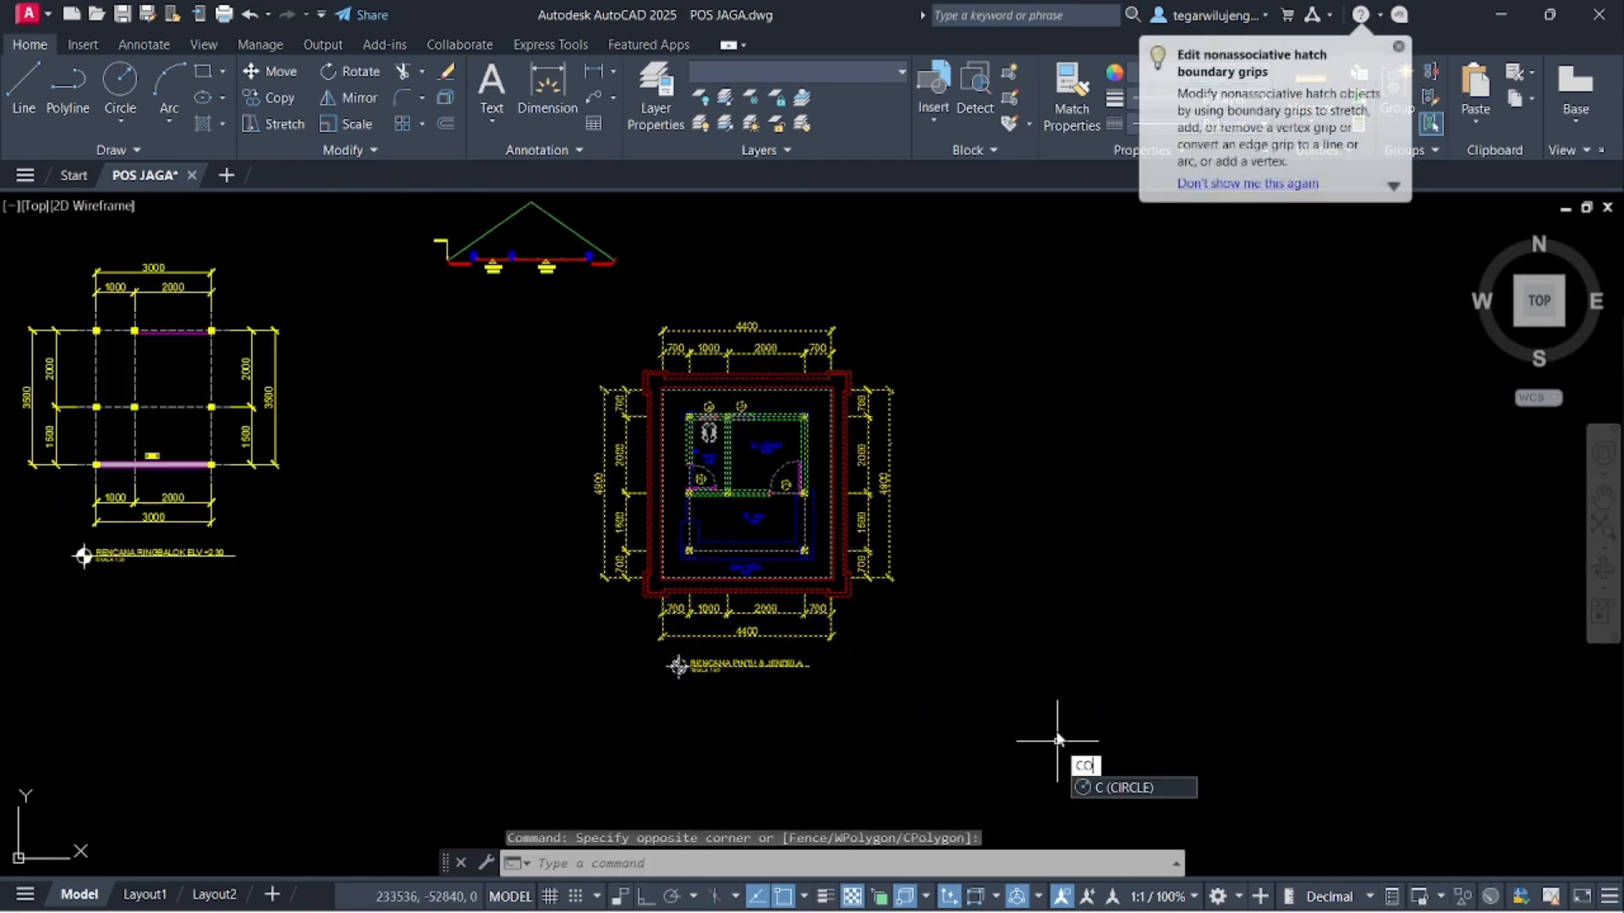
key("Return")
left_click(888, 685)
scroll(897, 702, "down", 5)
middle_click_drag(923, 548, 727, 608)
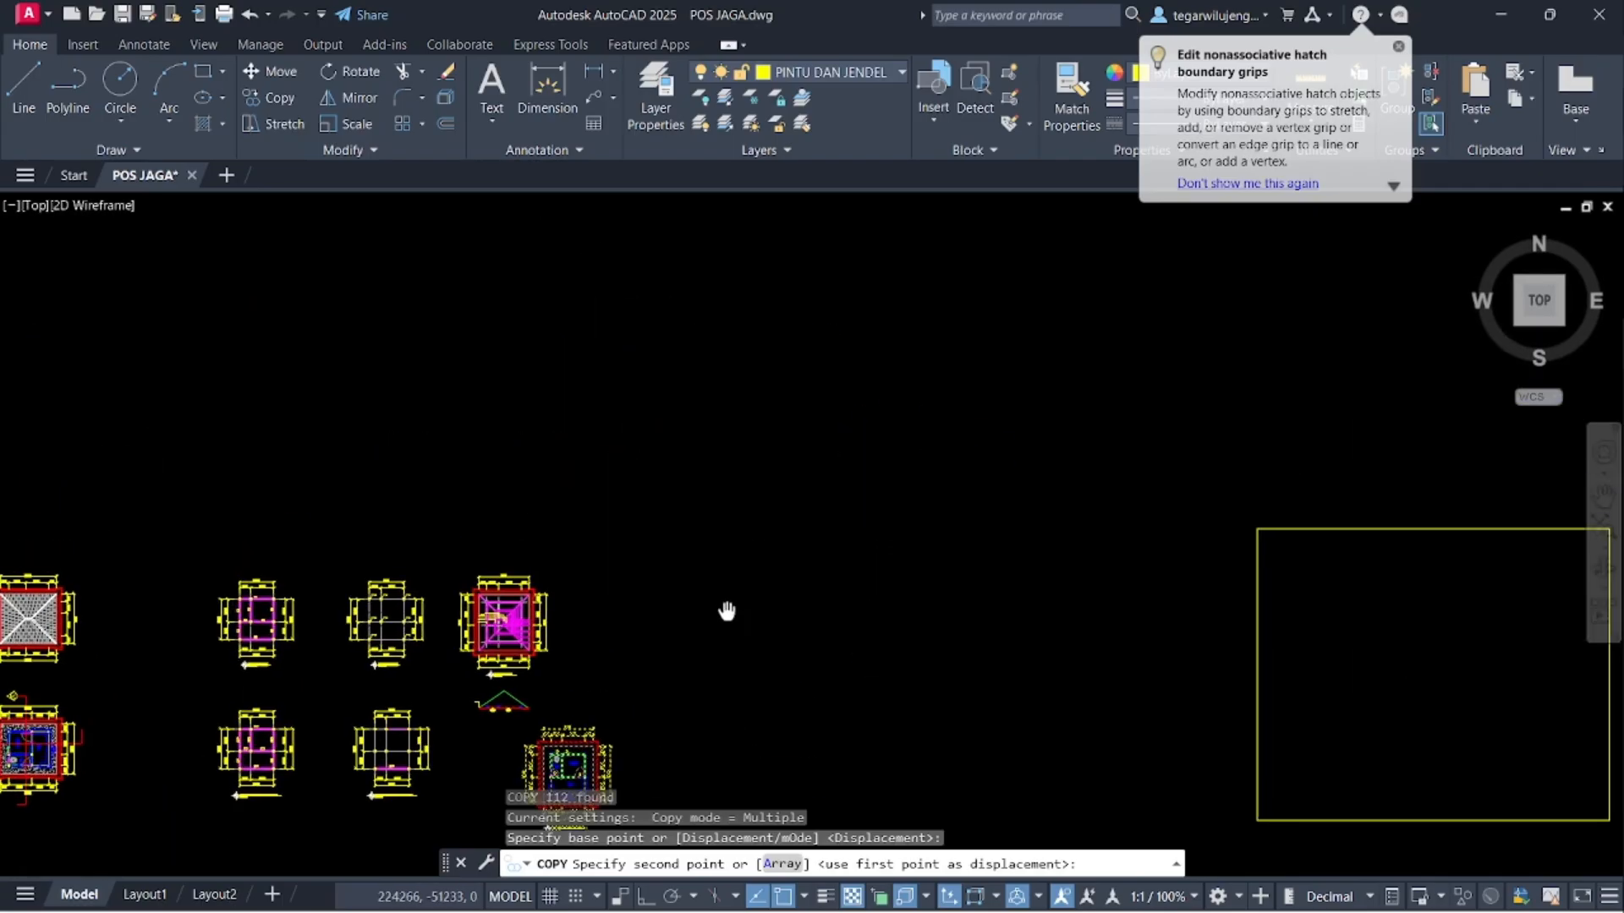
left_click(819, 636)
key("Escape")
- Delete the J1, J2, P1 and P2 tags, the squat toilet and the floor drain from the copied plan
scroll(819, 625, "up", 4)
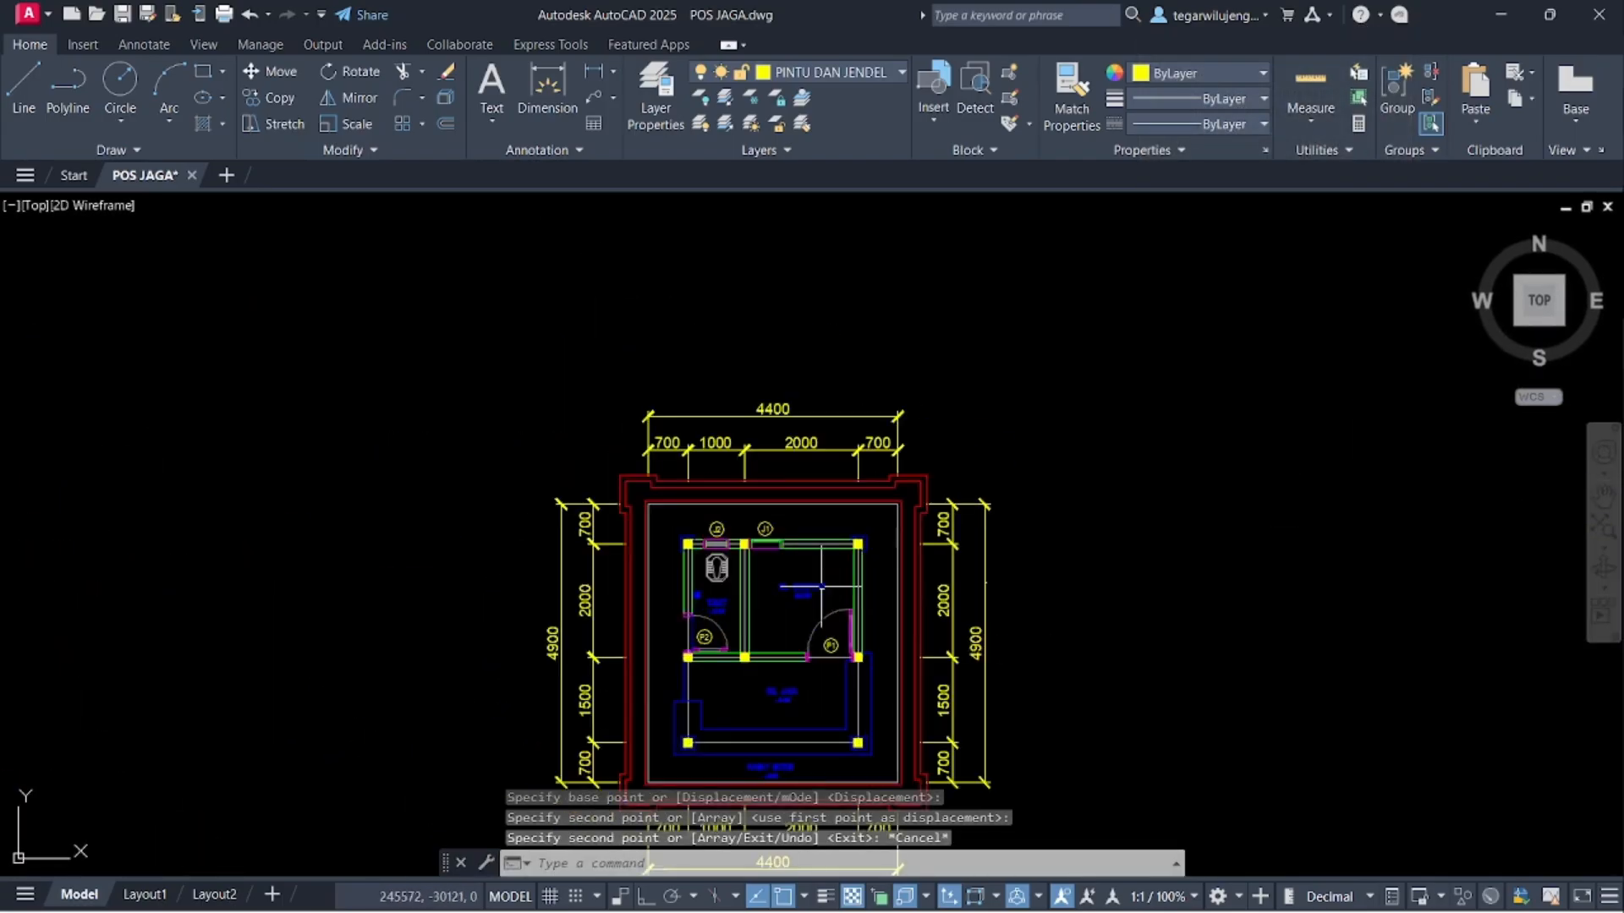
scroll(765, 520, "up", 4)
left_click(855, 579)
left_click(496, 464)
middle_click_drag(652, 596, 578, 472)
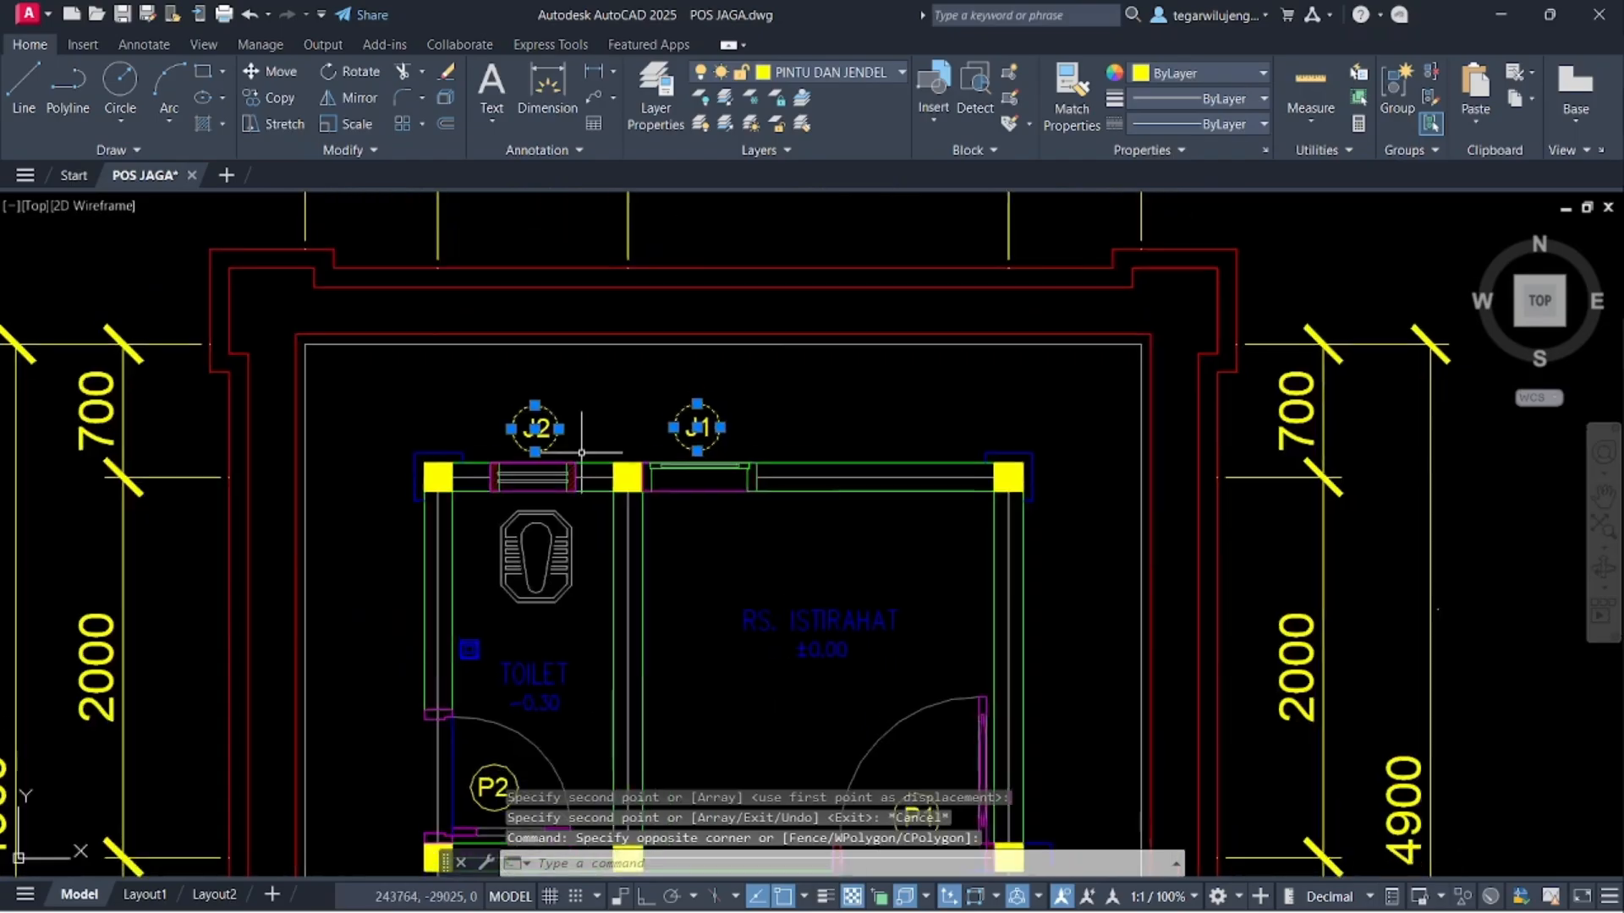
scroll(735, 419, "up", 4)
left_click(772, 464)
left_click(173, 352)
scroll(195, 355, "down", 6)
middle_click_drag(300, 379, 409, 319)
scroll(647, 584, "up", 5)
left_click(458, 491)
left_click(343, 446)
middle_click_drag(330, 443, 1236, 628)
left_click(418, 579)
left_click(362, 538)
middle_click_drag(246, 533, 425, 757)
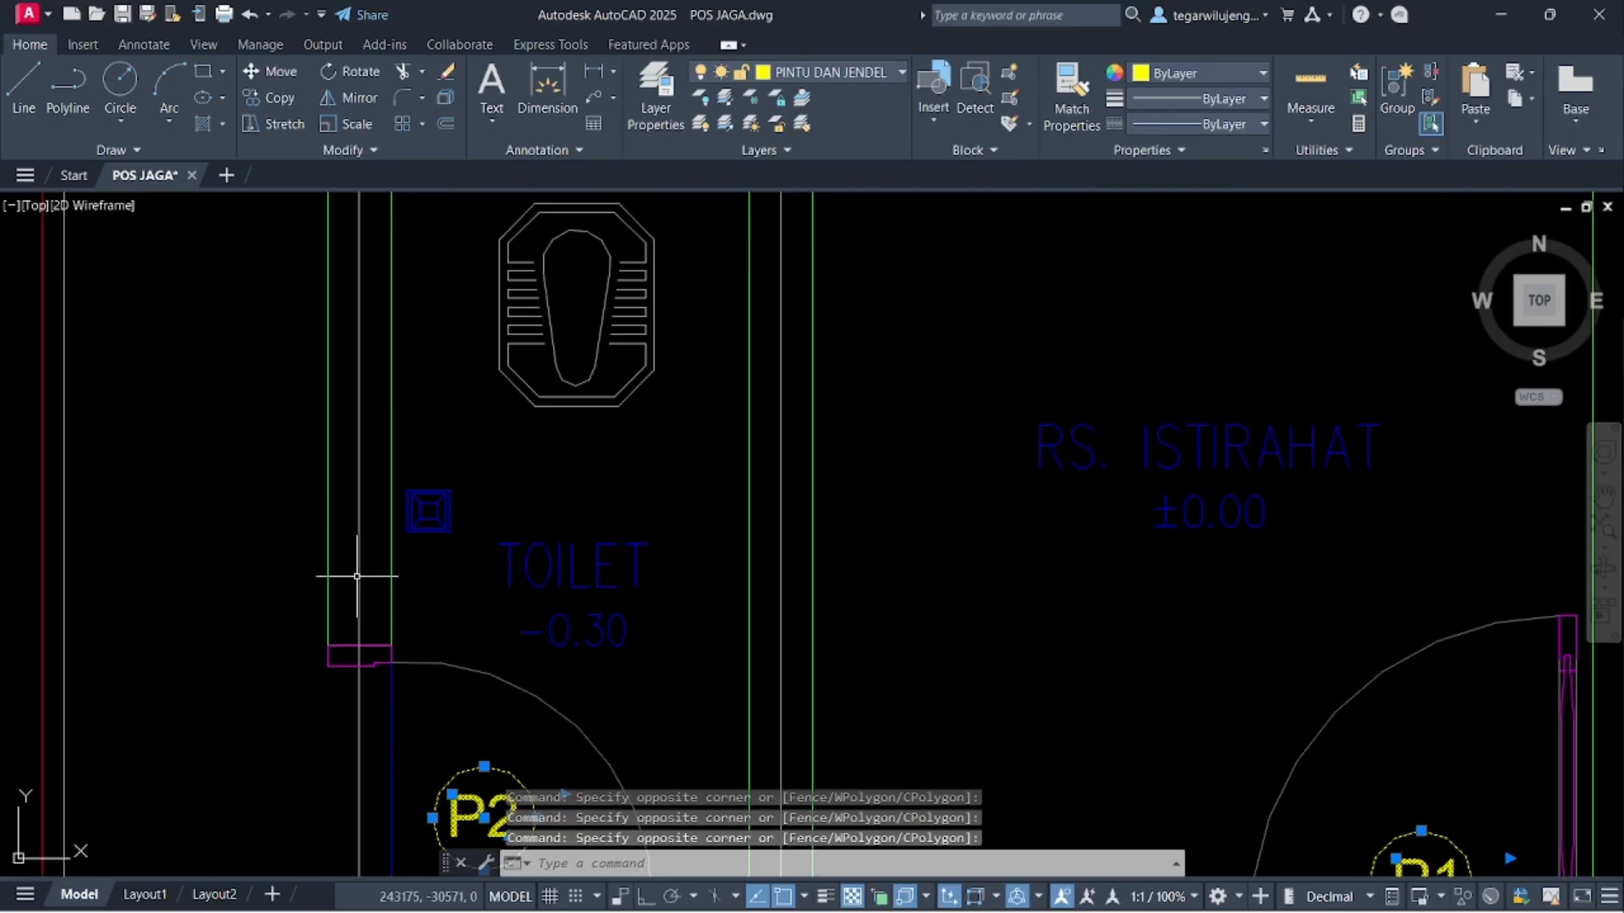
left_click(651, 413)
left_click(601, 362)
scroll(475, 535, "down", 5)
middle_click_drag(670, 532, 679, 479)
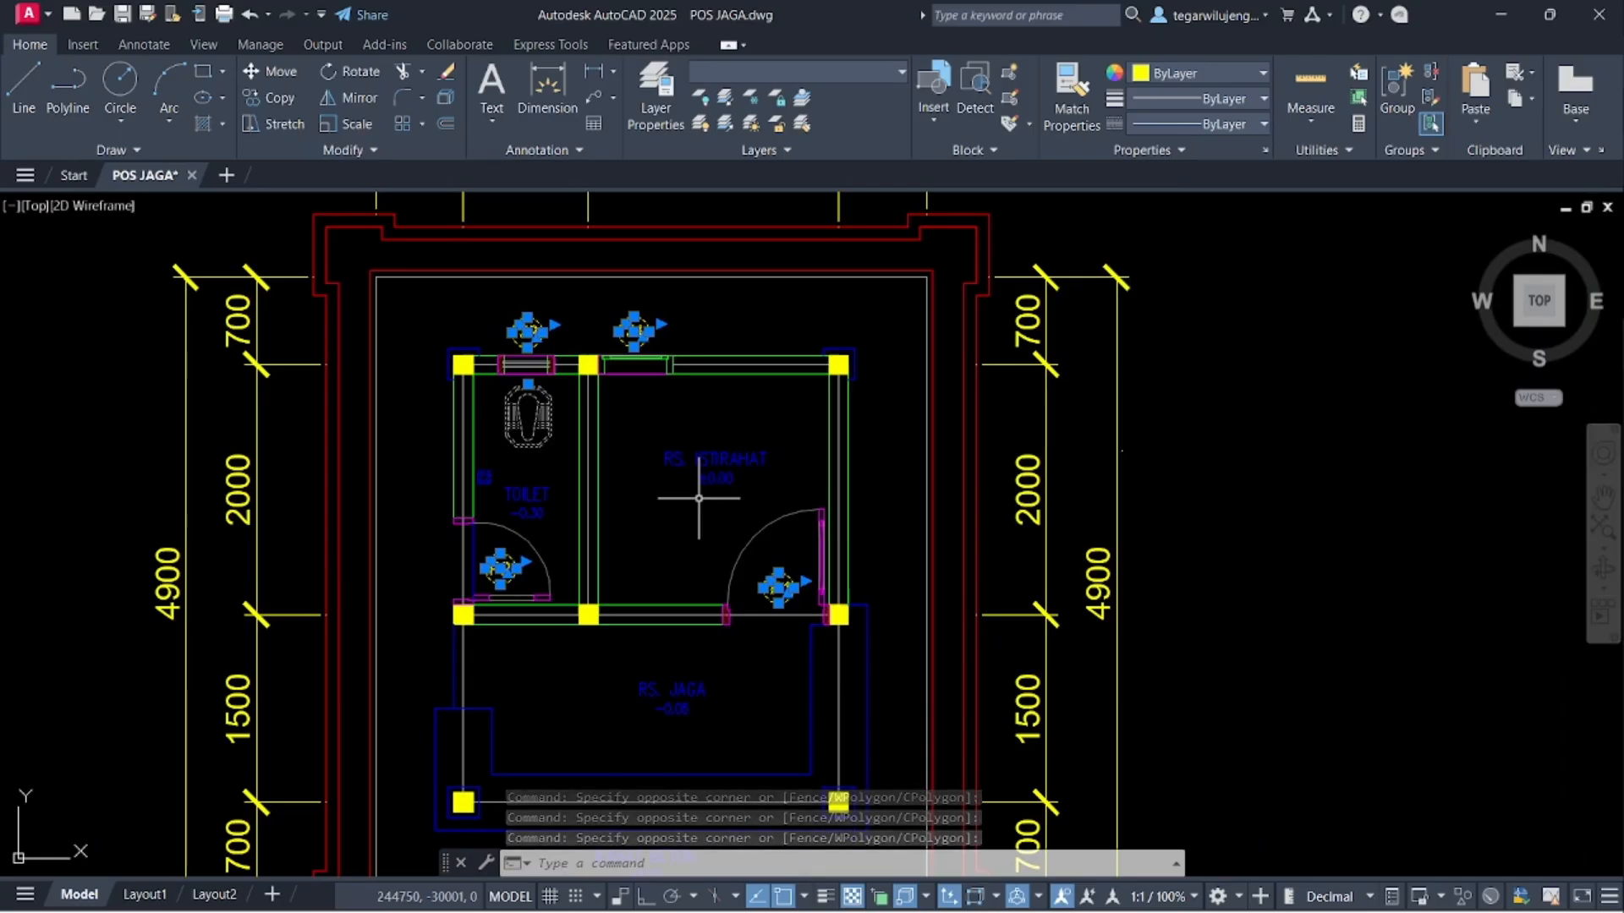
middle_click_drag(696, 496, 635, 530)
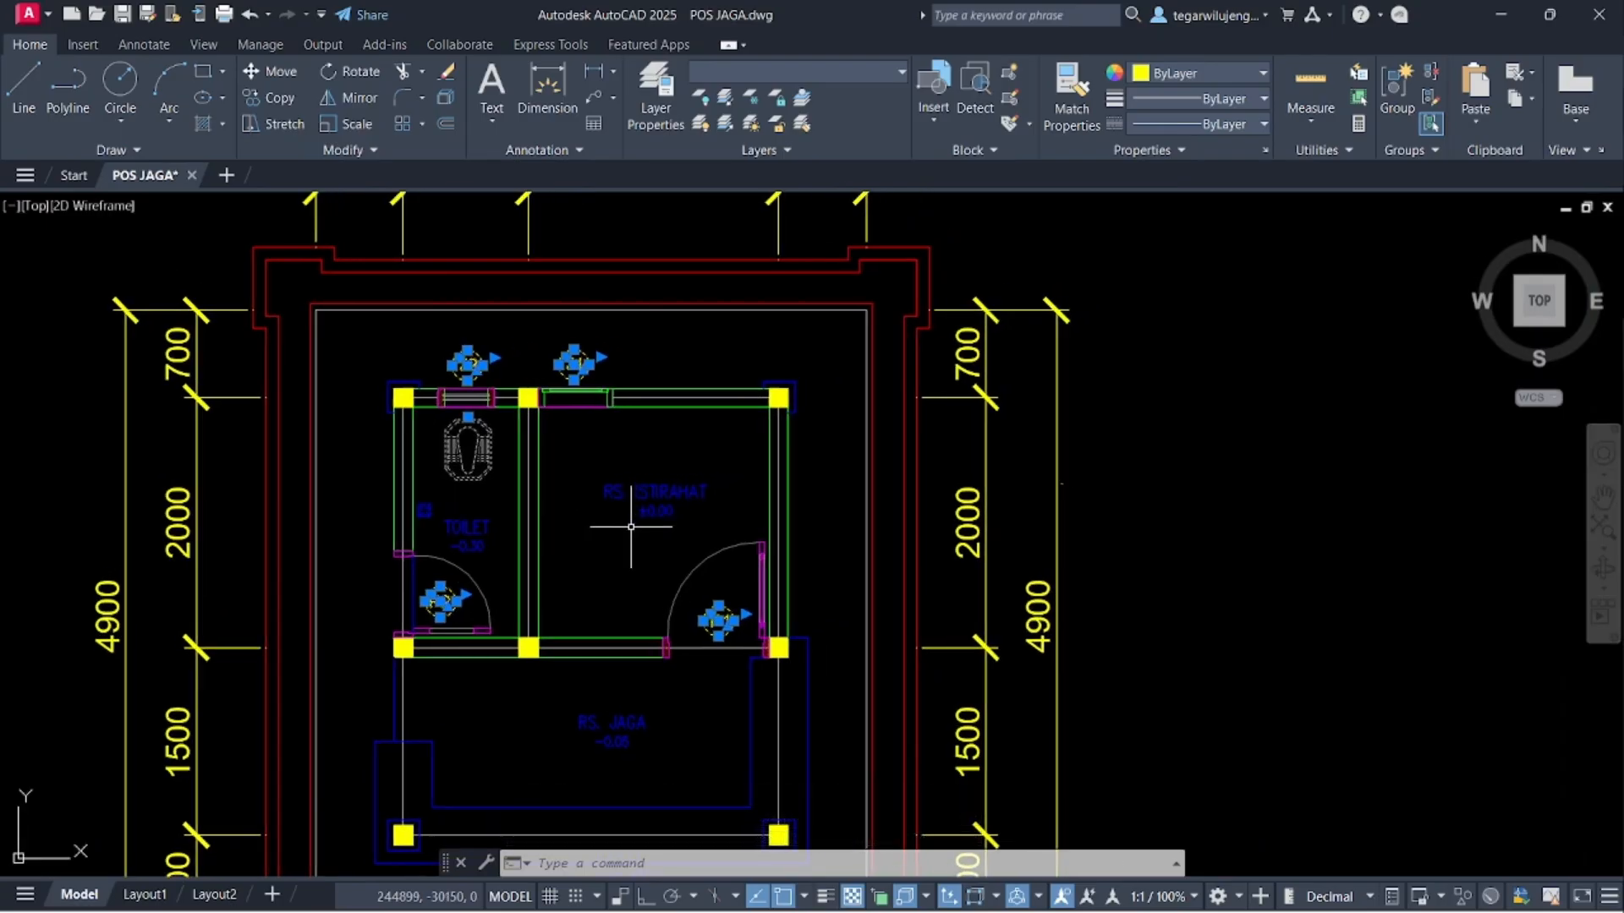
key("Delete")
- Move the TOILET and RS. ISTIRAHAT room labels up towards the upper wall of the copied plan
scroll(427, 522, "up", 4)
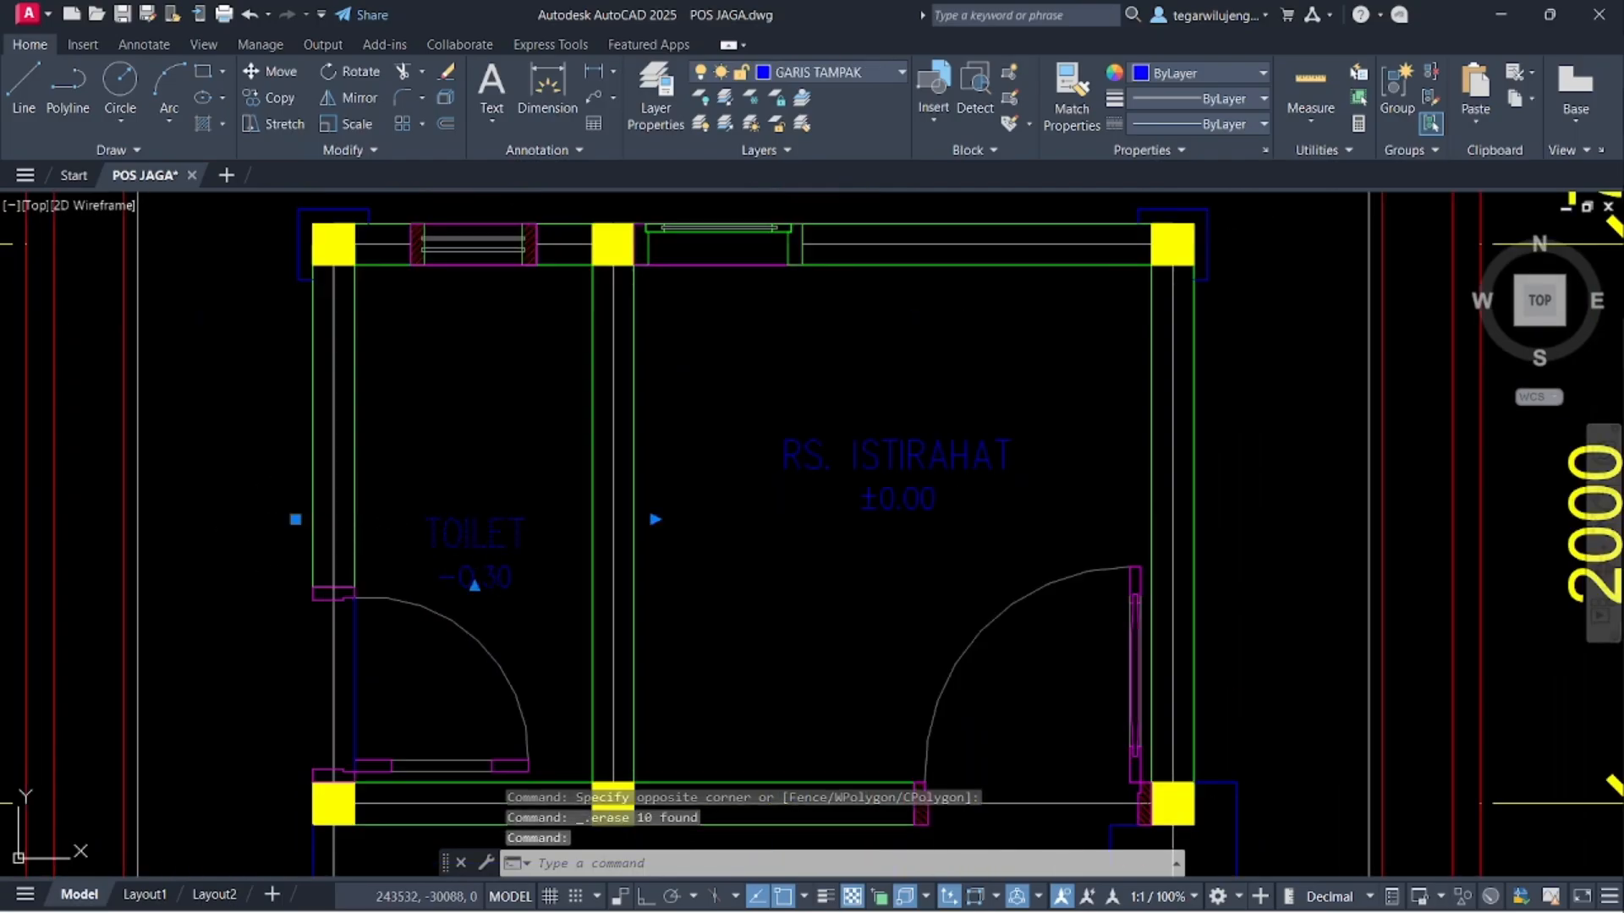
left_click(295, 519)
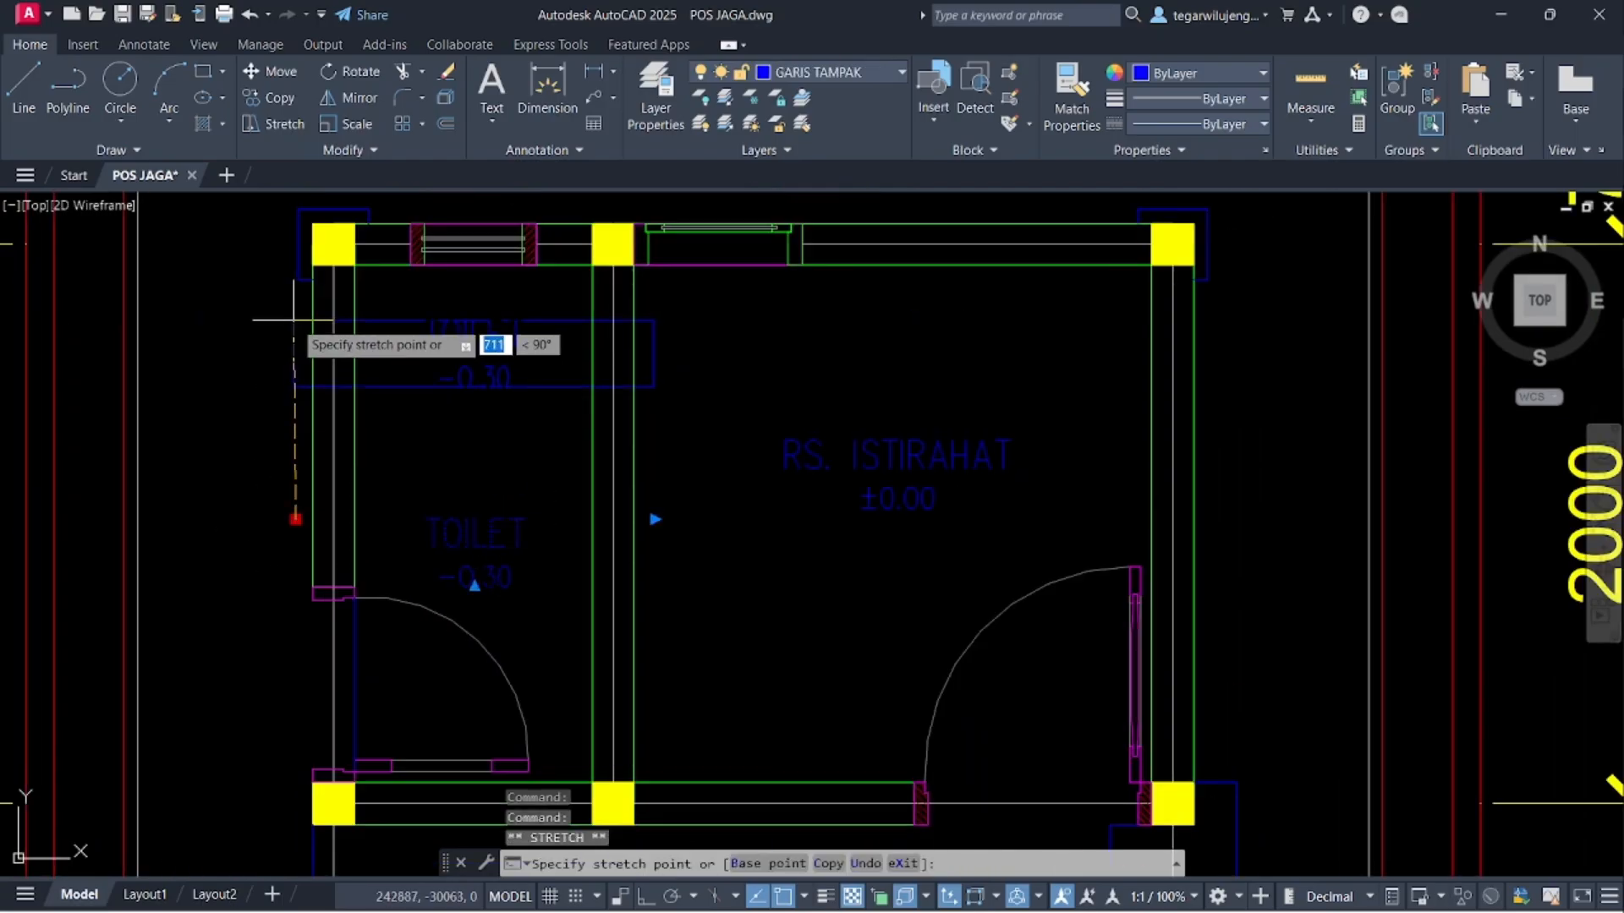
left_click(298, 320)
left_click(978, 442)
key("Escape")
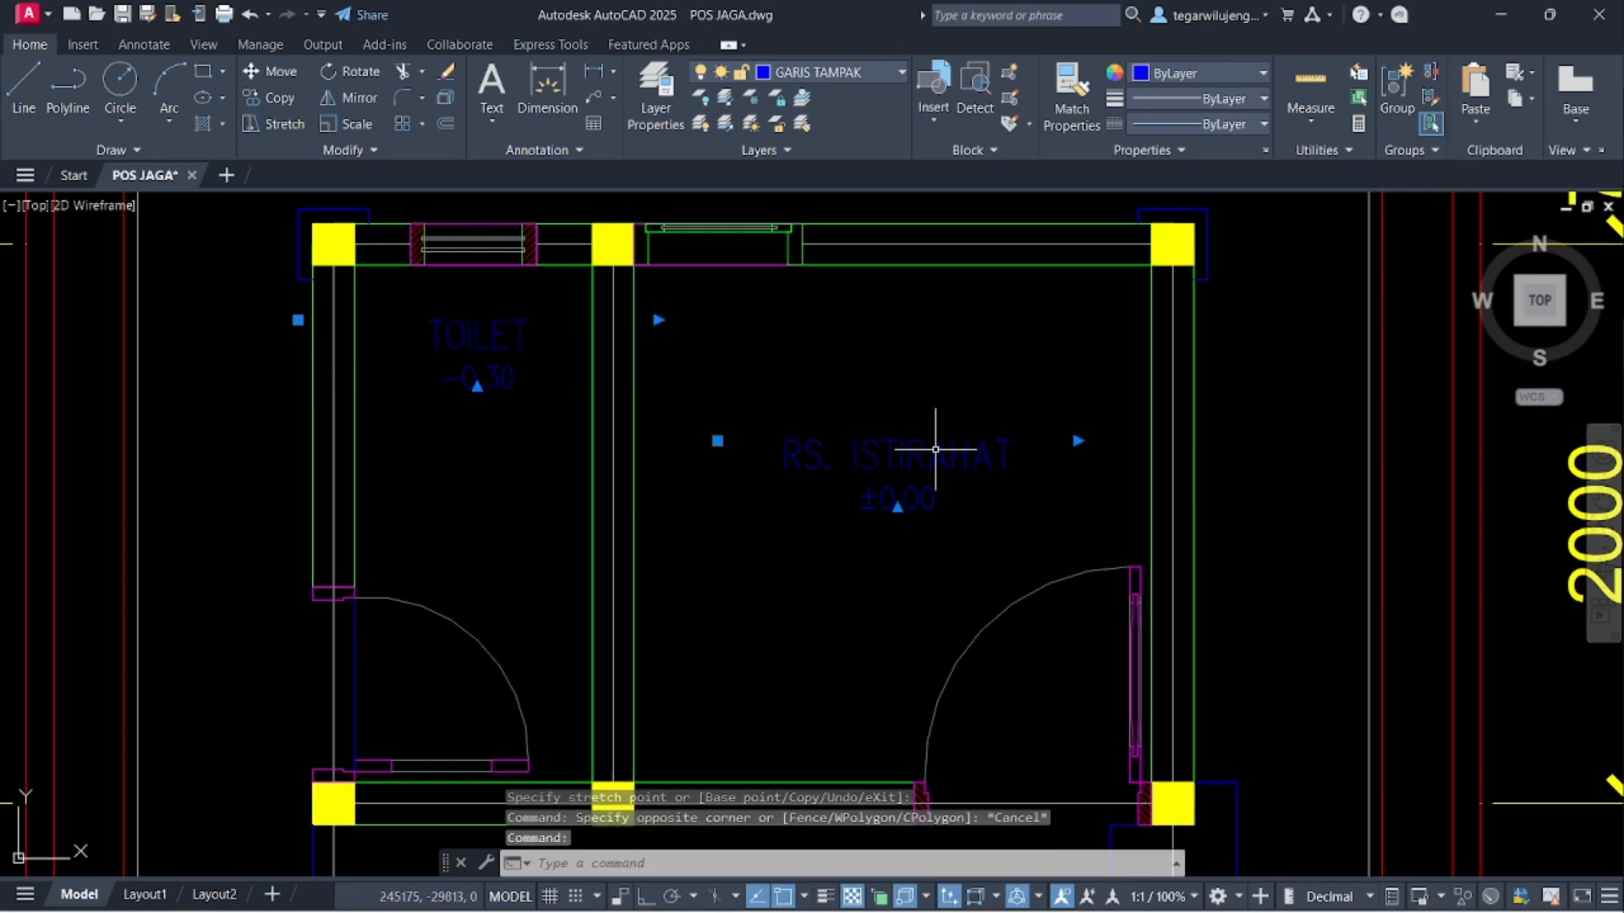
left_click(717, 441)
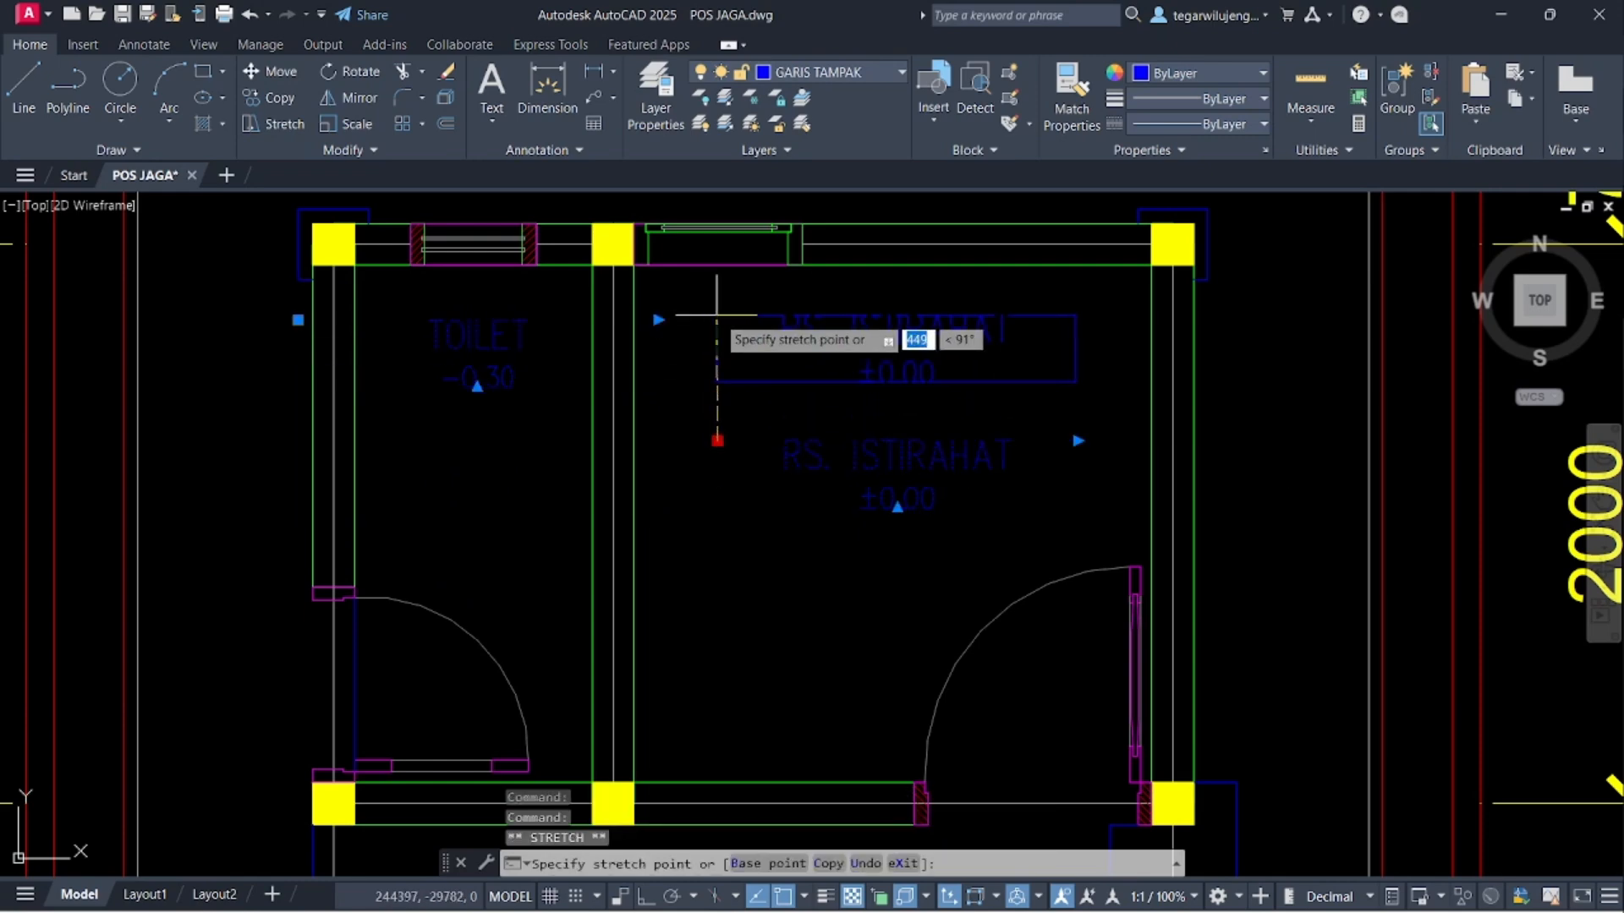
left_click(728, 344)
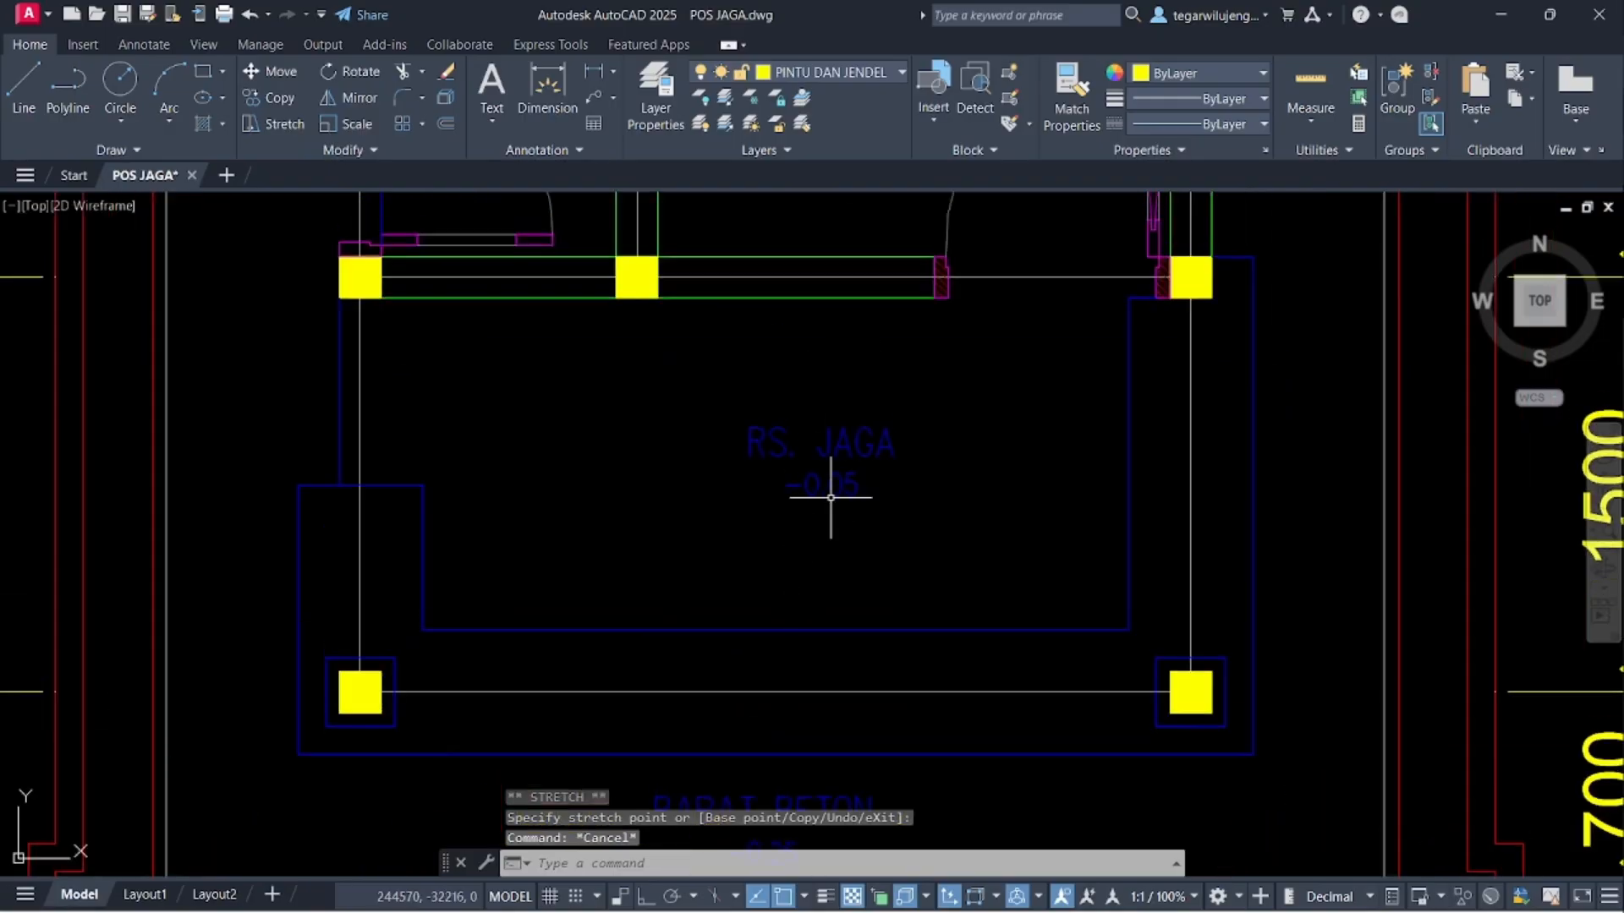
- Move the RS. JAGA label down towards the front edge of its room in the copied plan
left_click(832, 486)
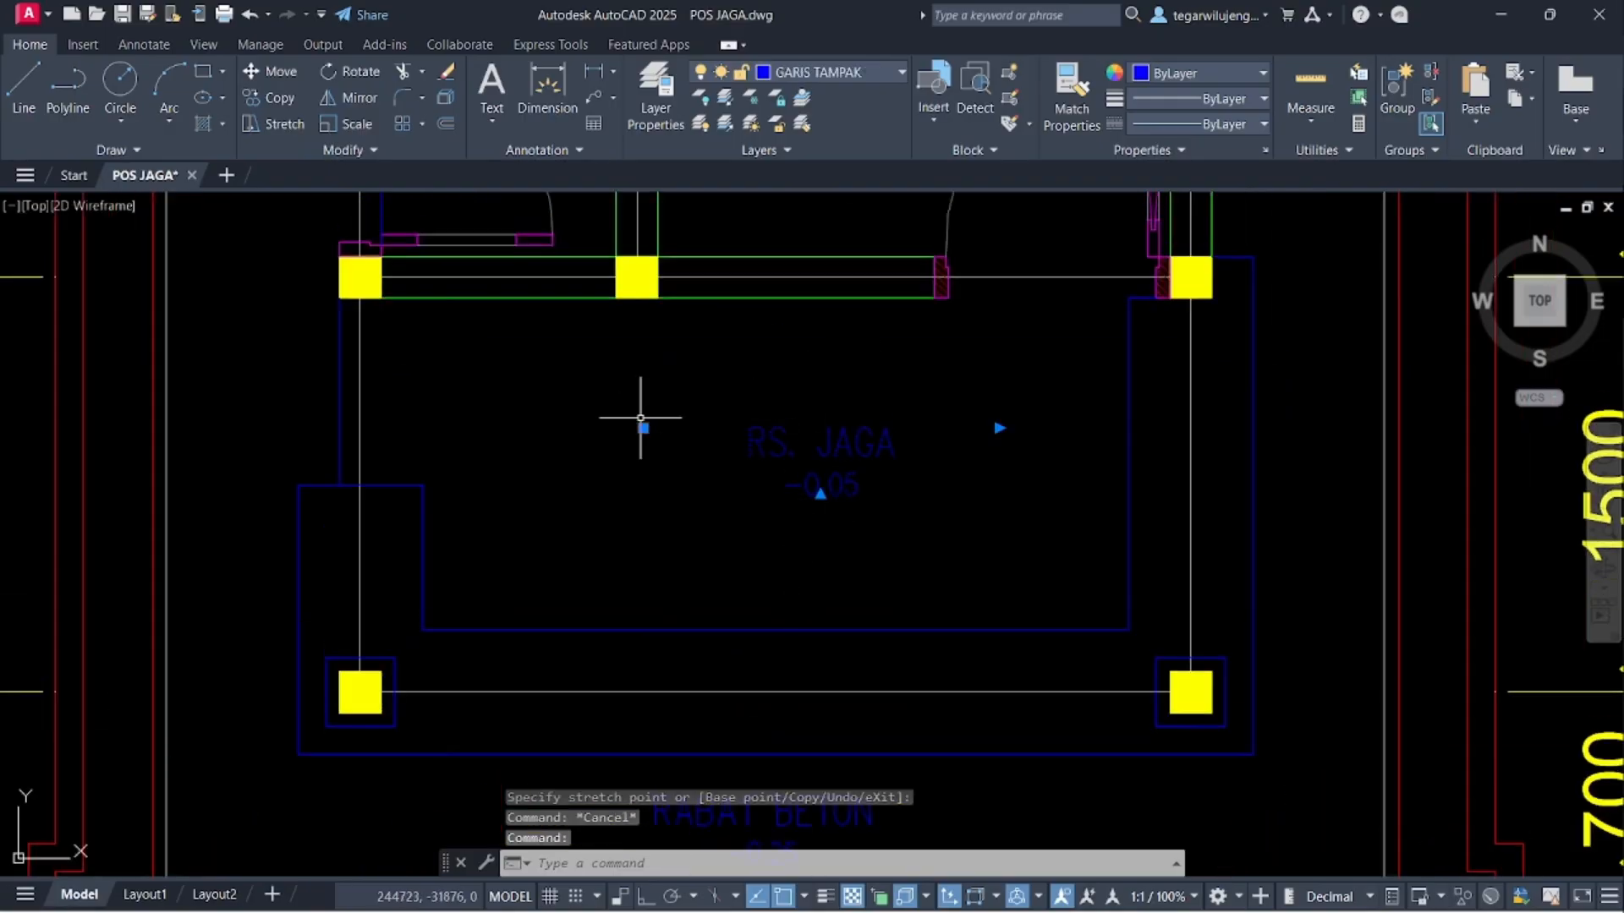
left_click(643, 429)
key("Escape")
scroll(787, 482, "down", 5)
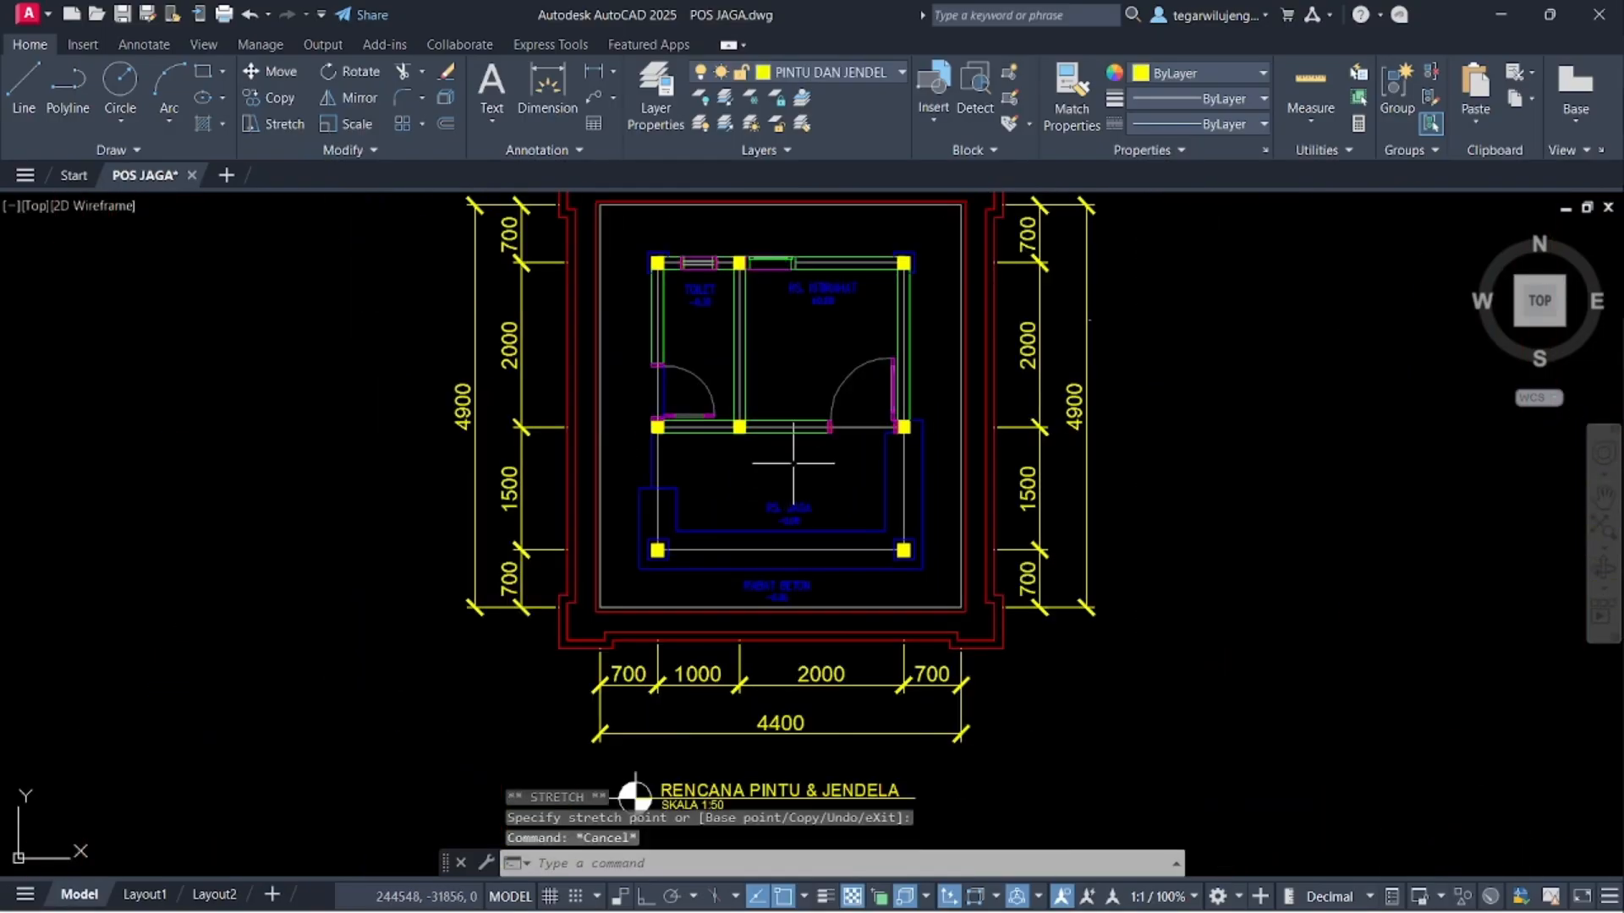
middle_click_drag(801, 430, 824, 445)
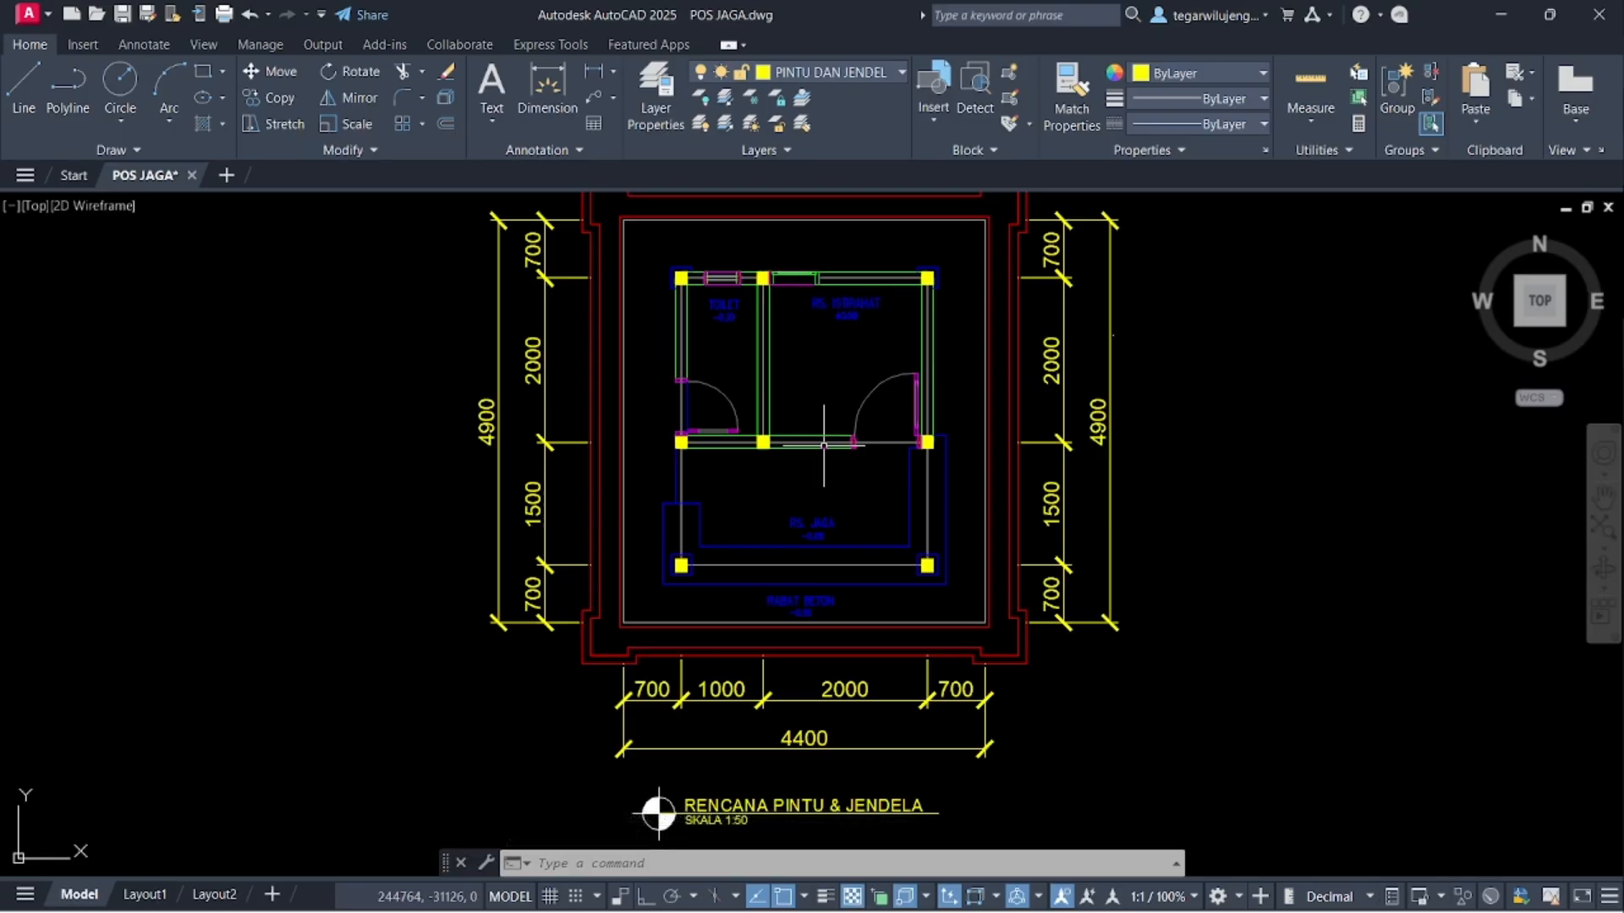
- Switch to the PDF in the browser, capture the Notasi symbol table on page 13, and return to the AutoCAD drawing
scroll(821, 412, "down", 10)
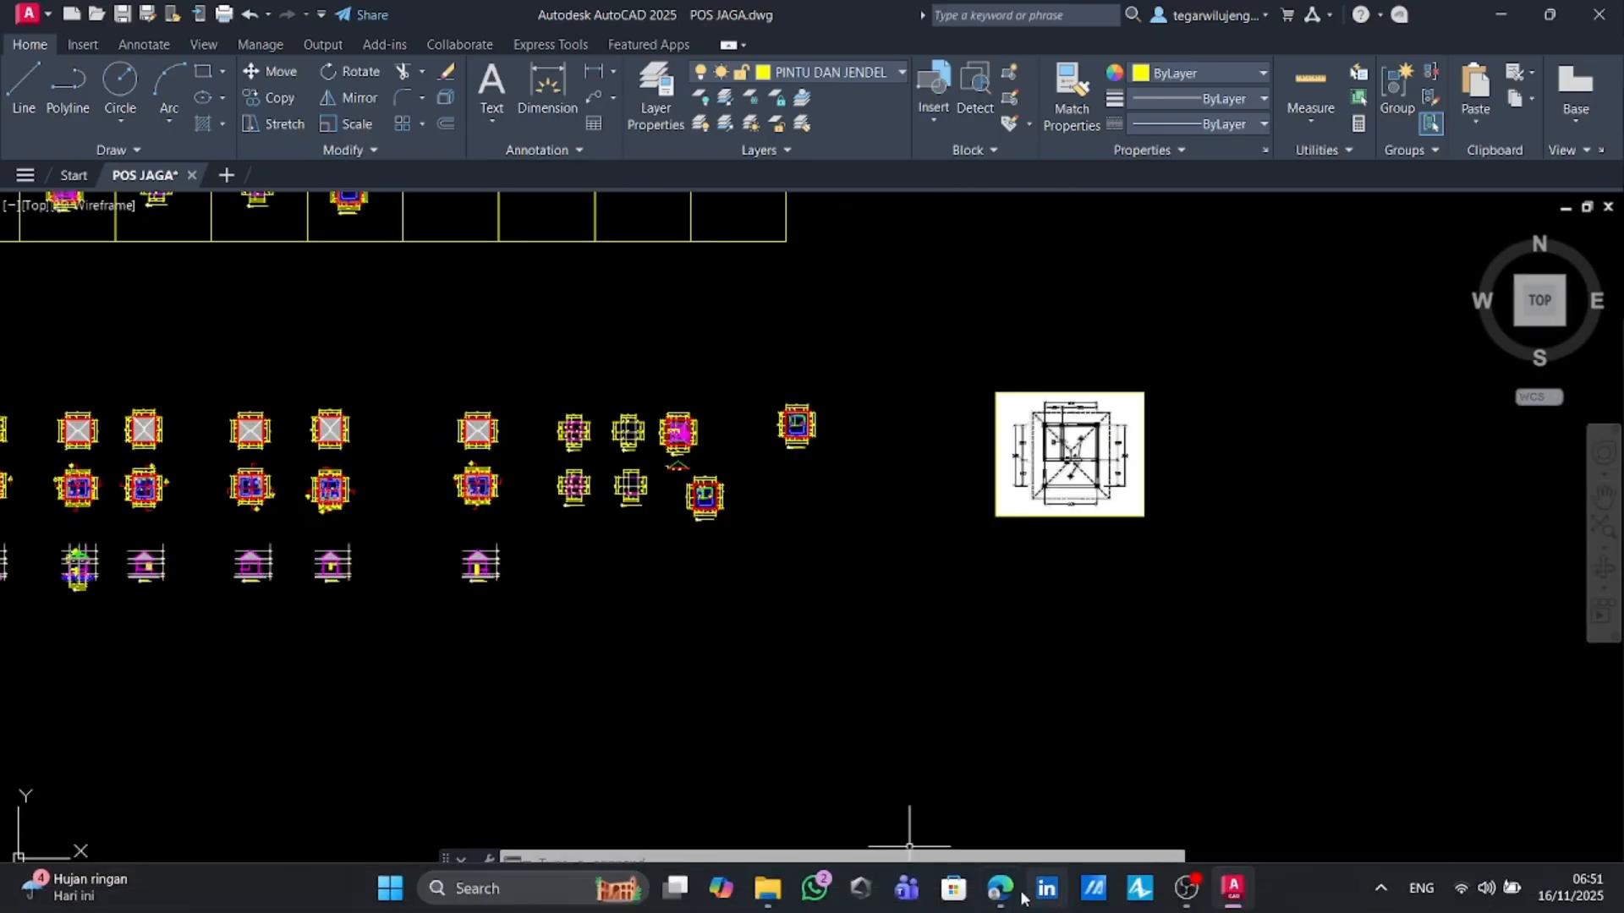
left_click(1000, 888)
scroll(726, 526, "down", 3)
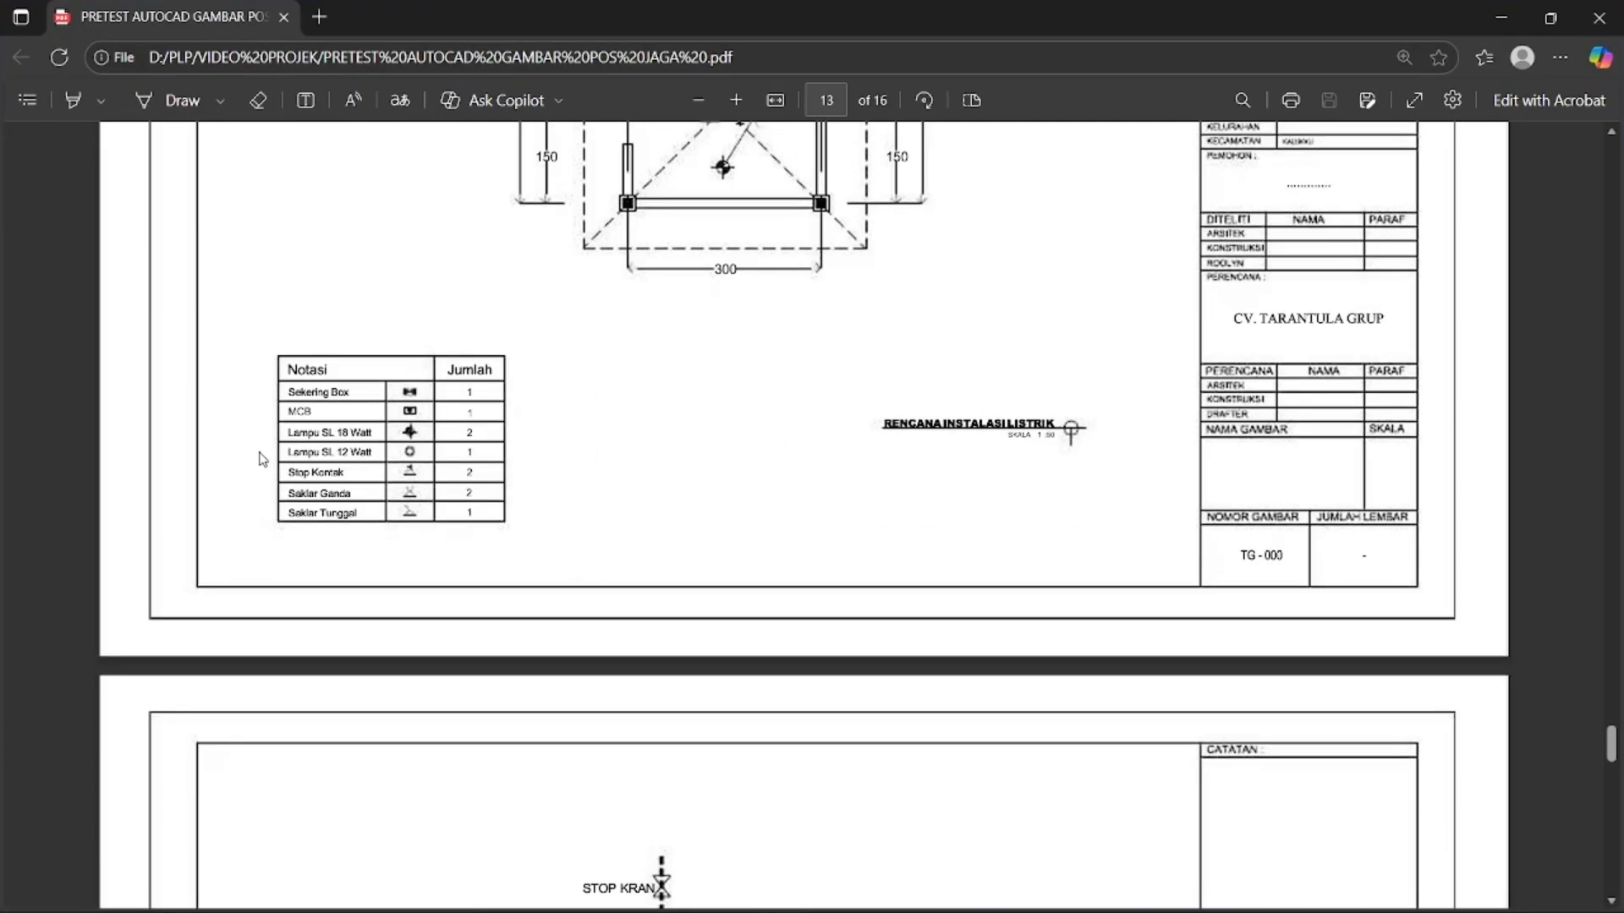
scroll(265, 460, "up", 2, "ctrl")
key("super+shift+s")
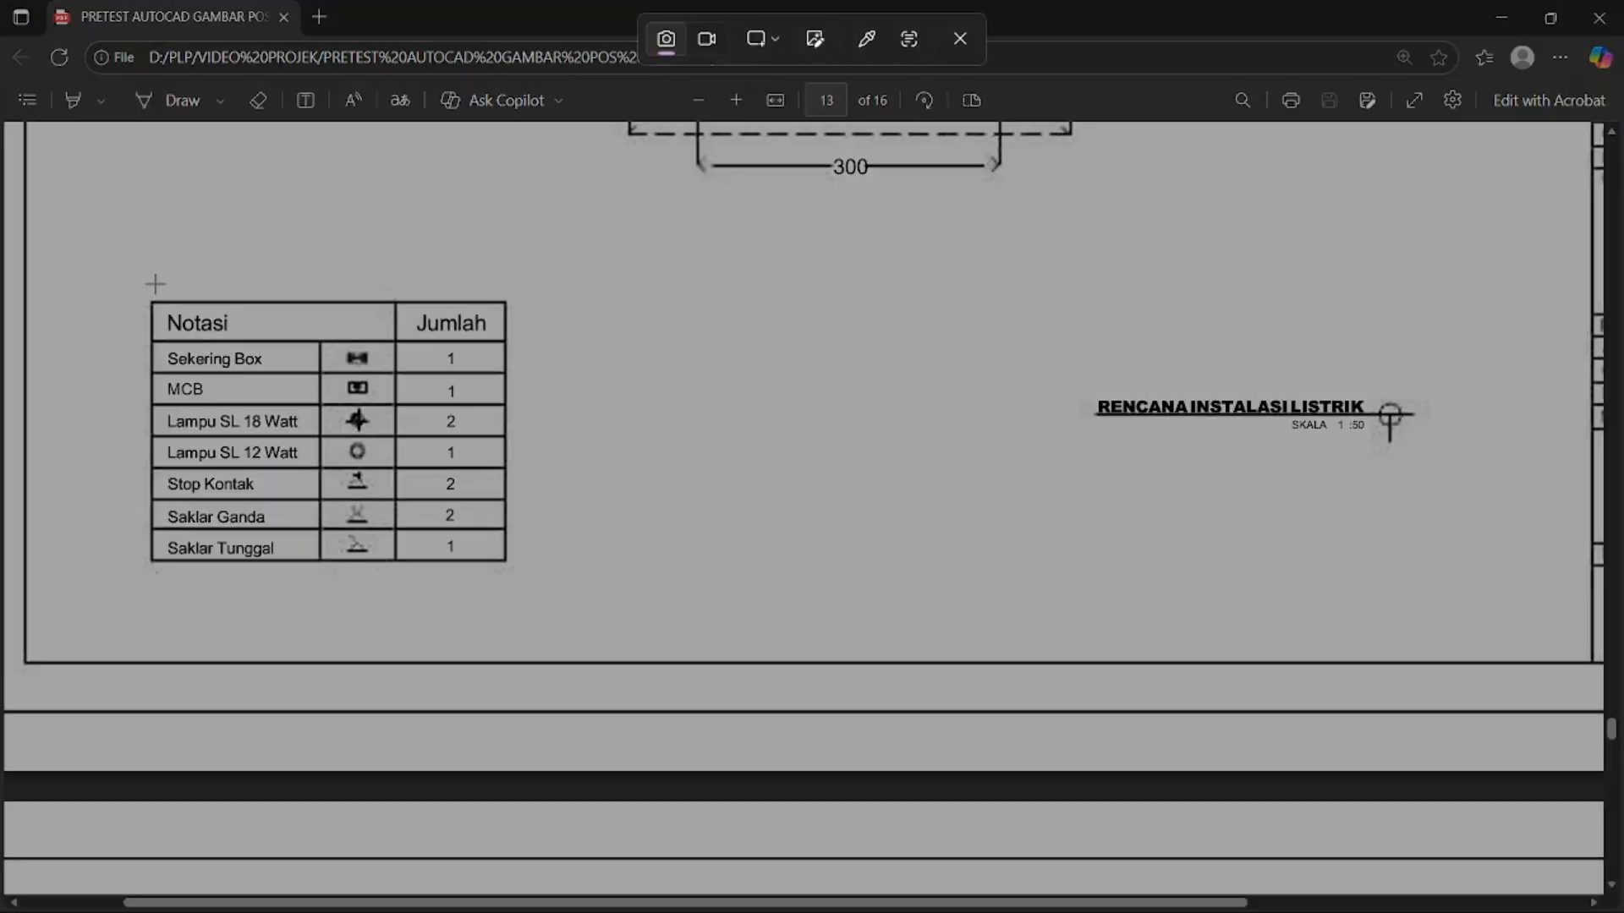
left_click_drag(142, 289, 535, 588)
left_click(1502, 18)
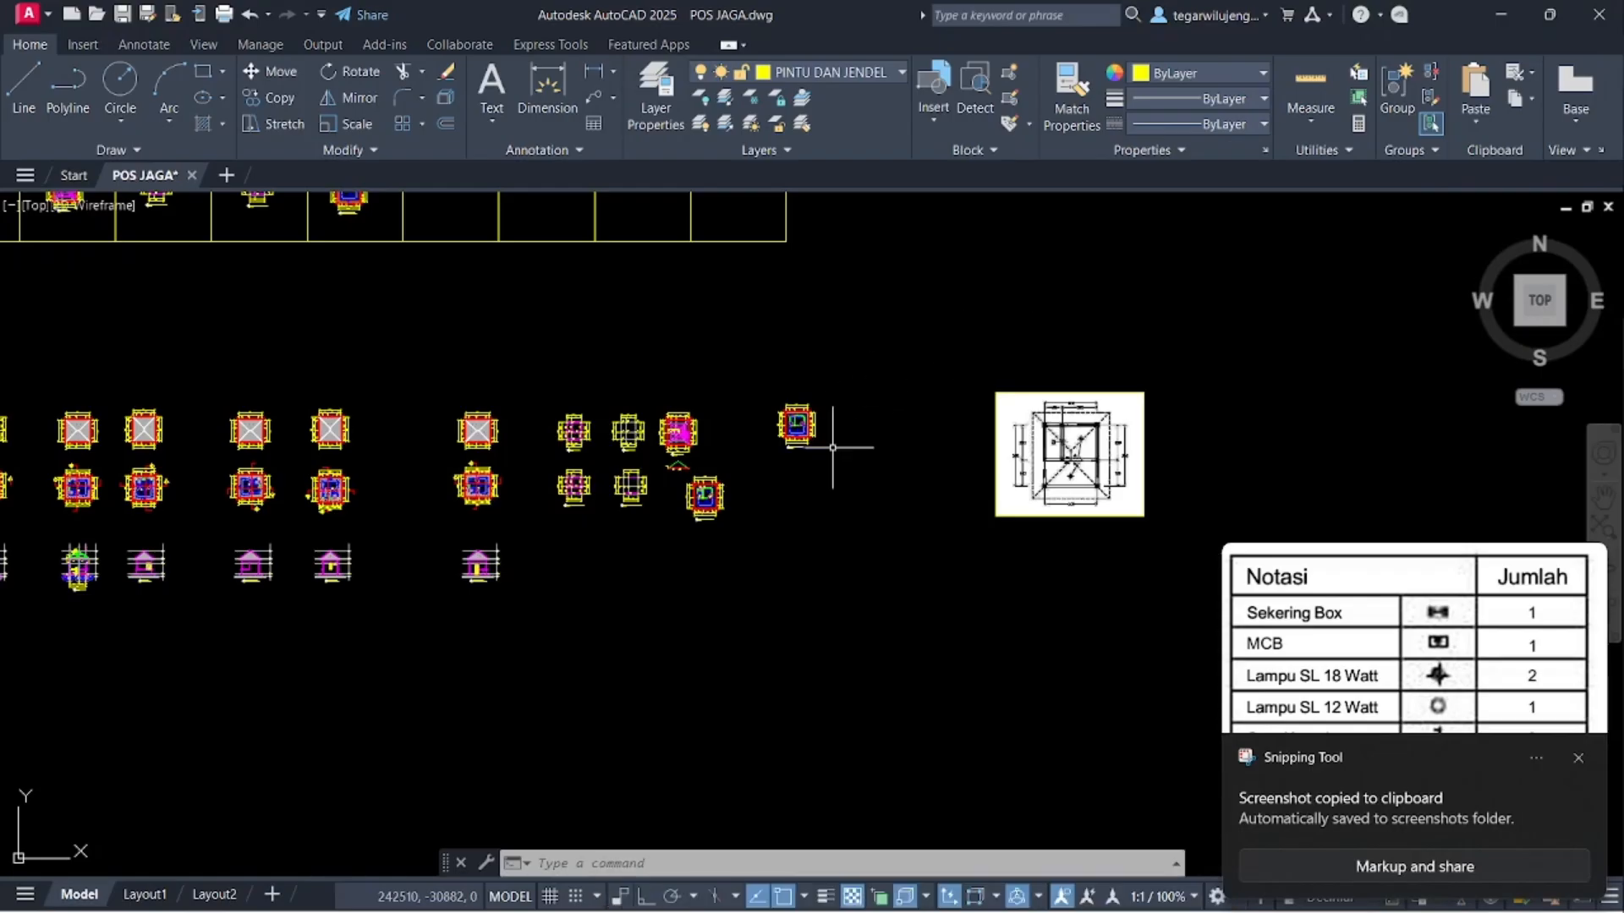
- Paste the captured Notasi table image in the empty space above and to the right of the copied plan
key("ctrl+v")
key("Escape")
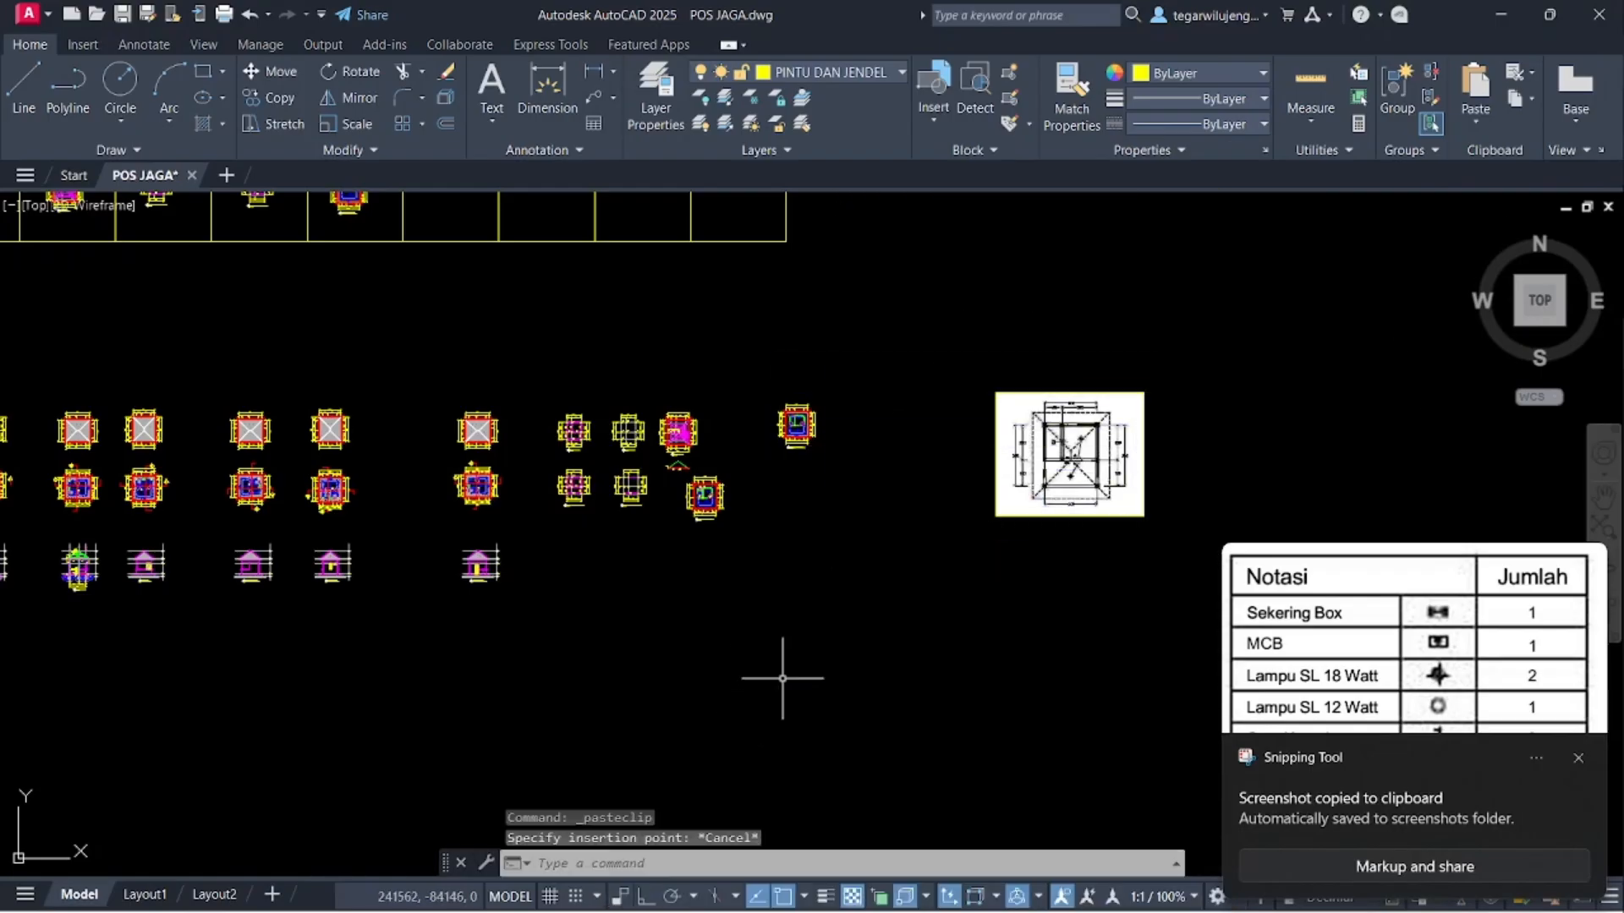
key("ctrl+v")
scroll(844, 463, "up", 5)
middle_click_drag(844, 451, 810, 629)
left_click(800, 392)
key("Escape")
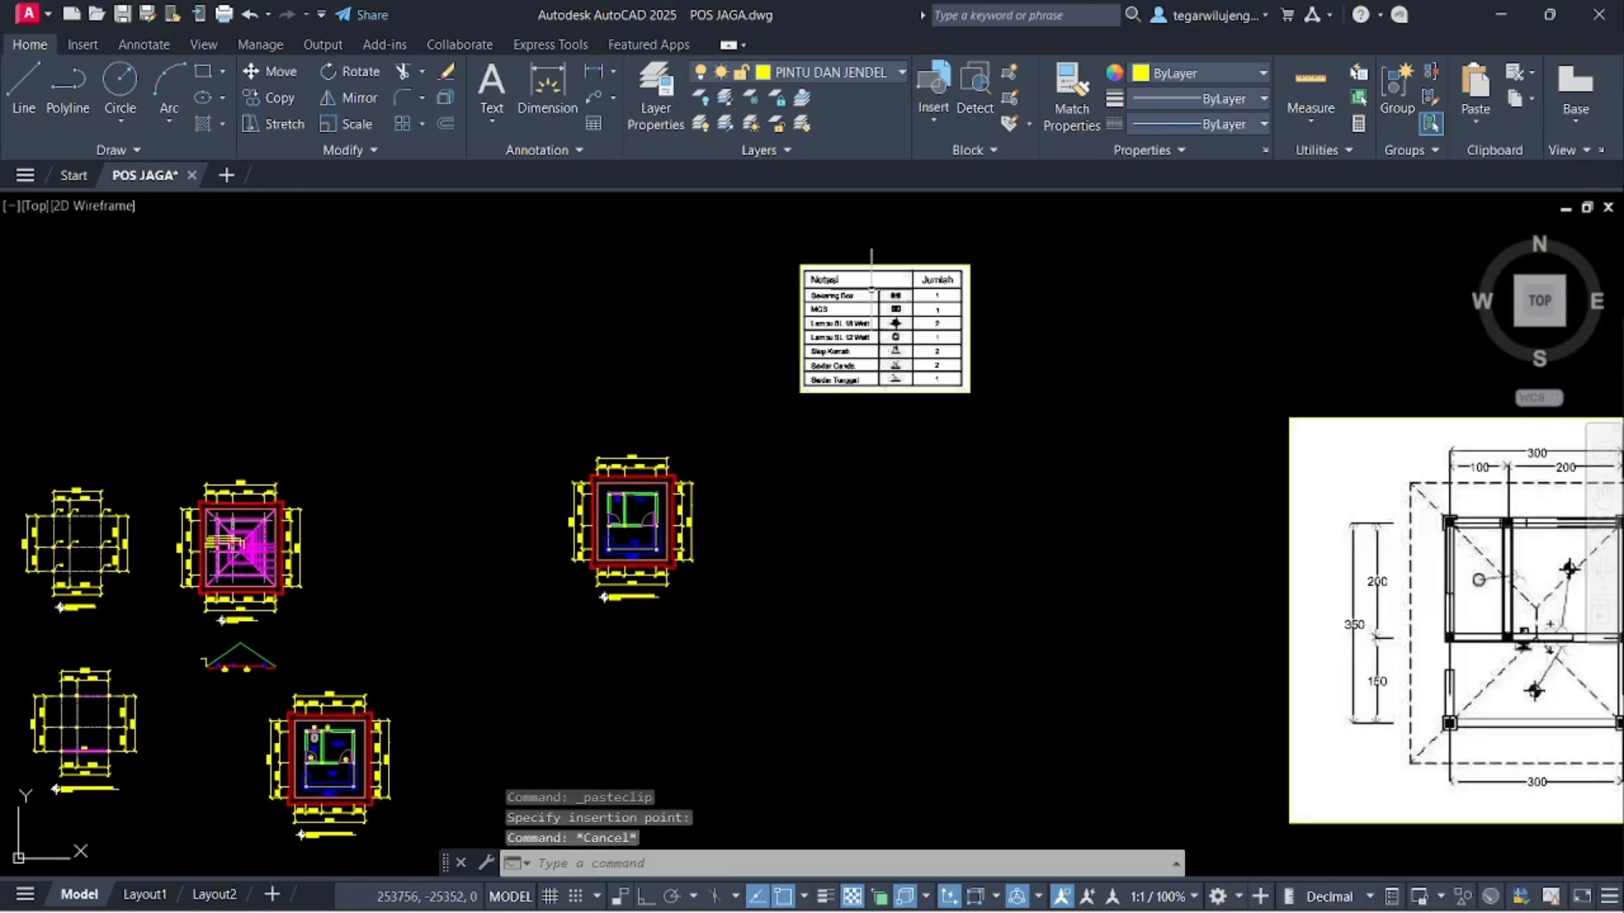
scroll(871, 287, "up", 5)
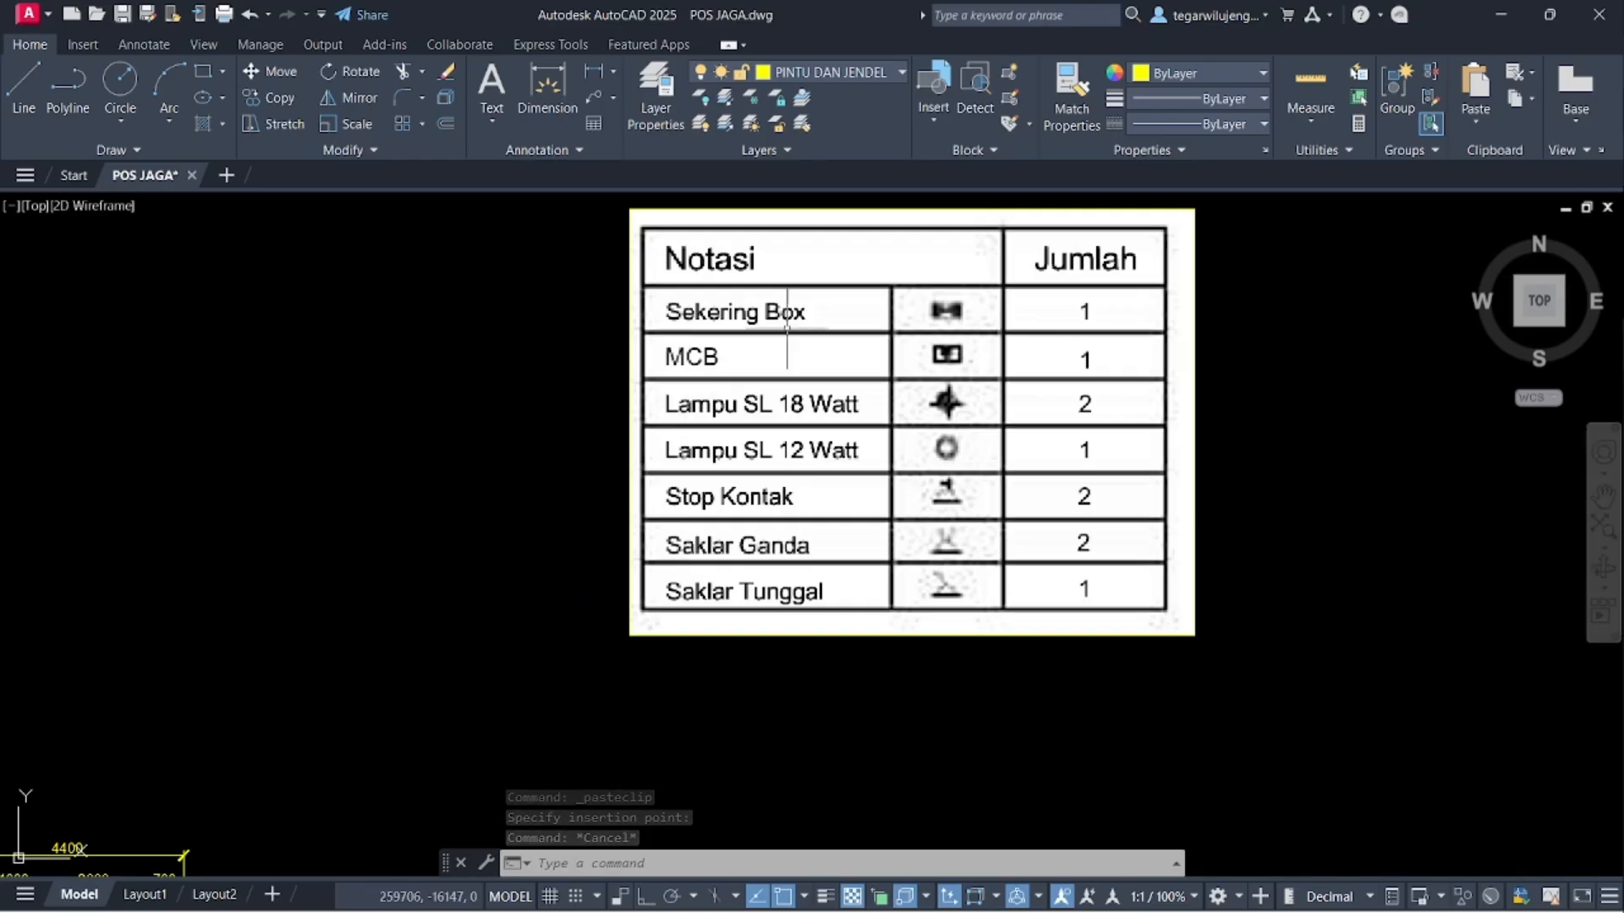
- Create a new layer named LISTRIK and set its colour to green
scroll(588, 408, "down", 8)
scroll(634, 452, "up", 8)
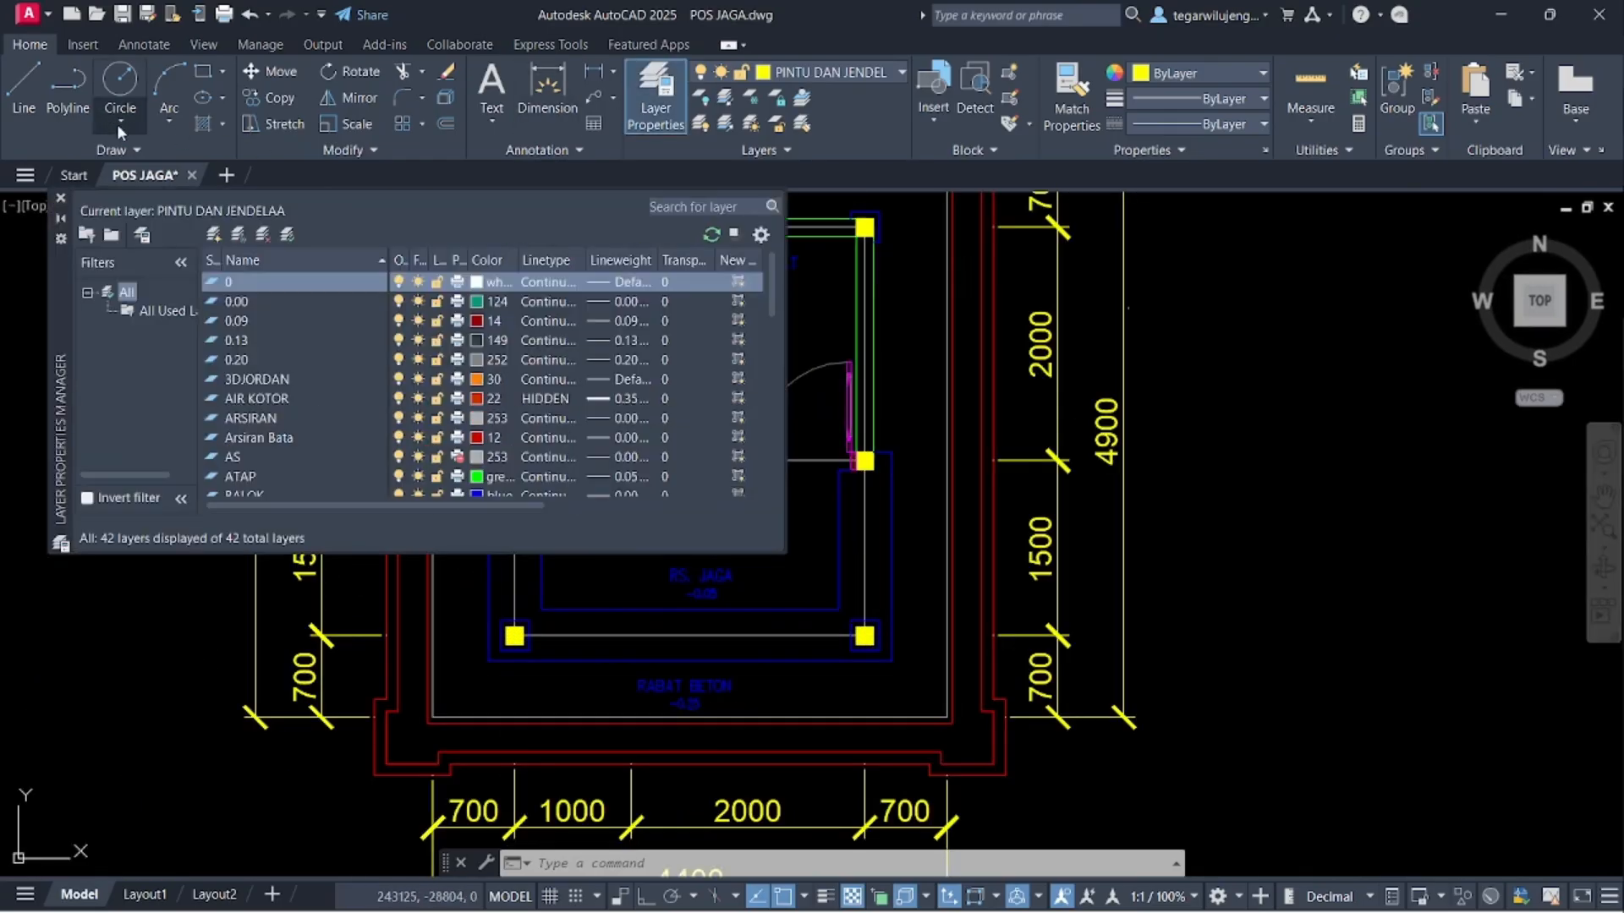
left_click(213, 235)
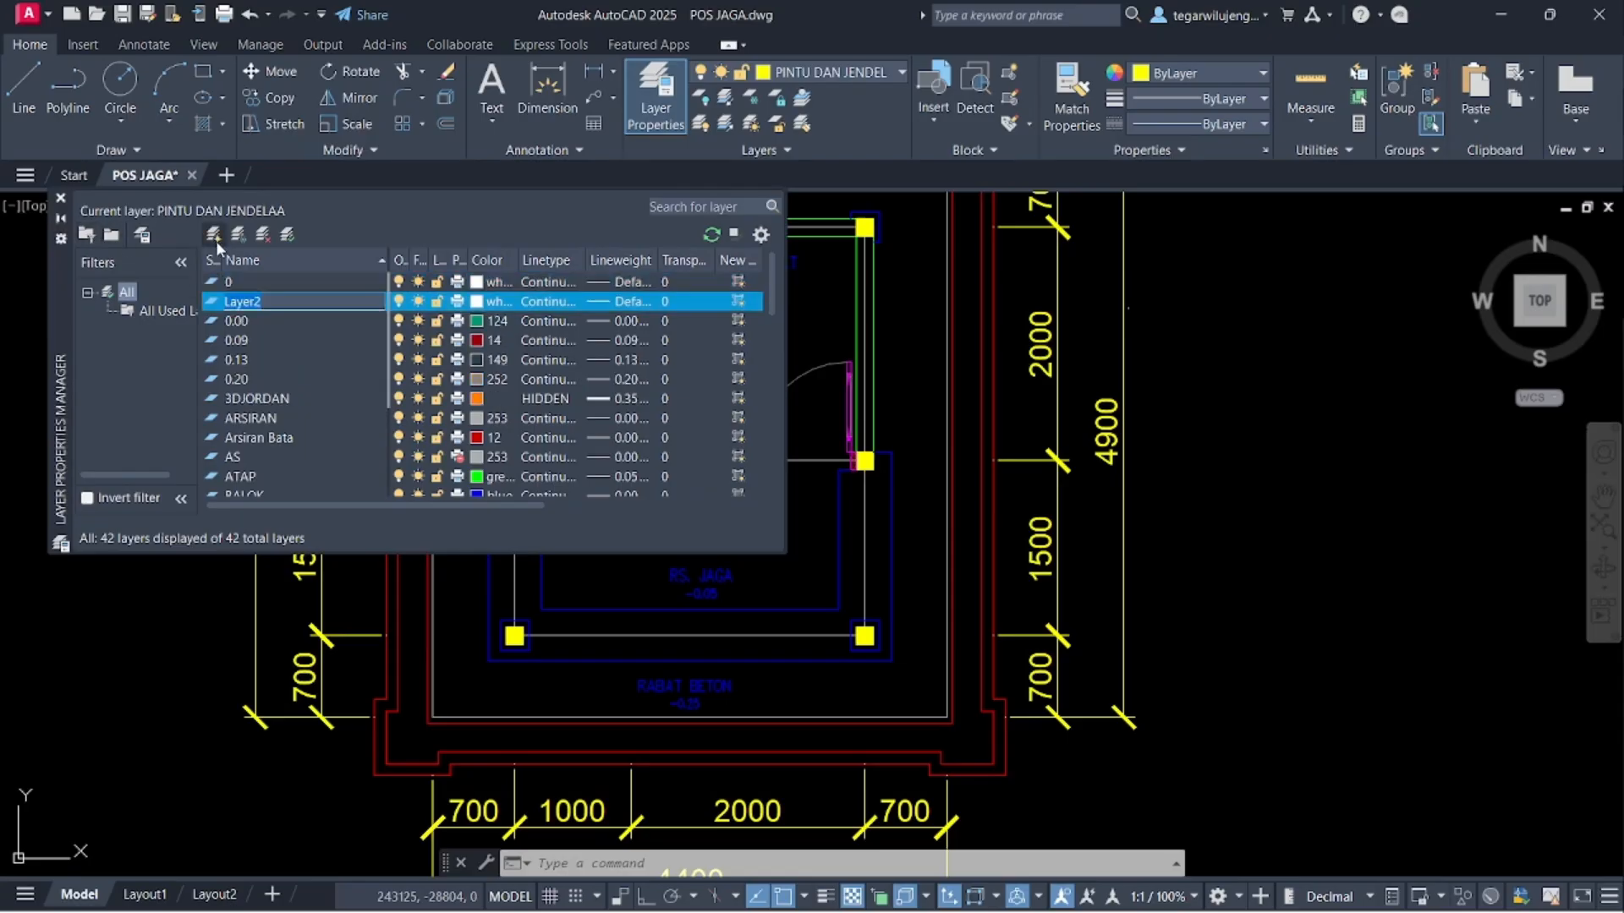
type("LISTRIK")
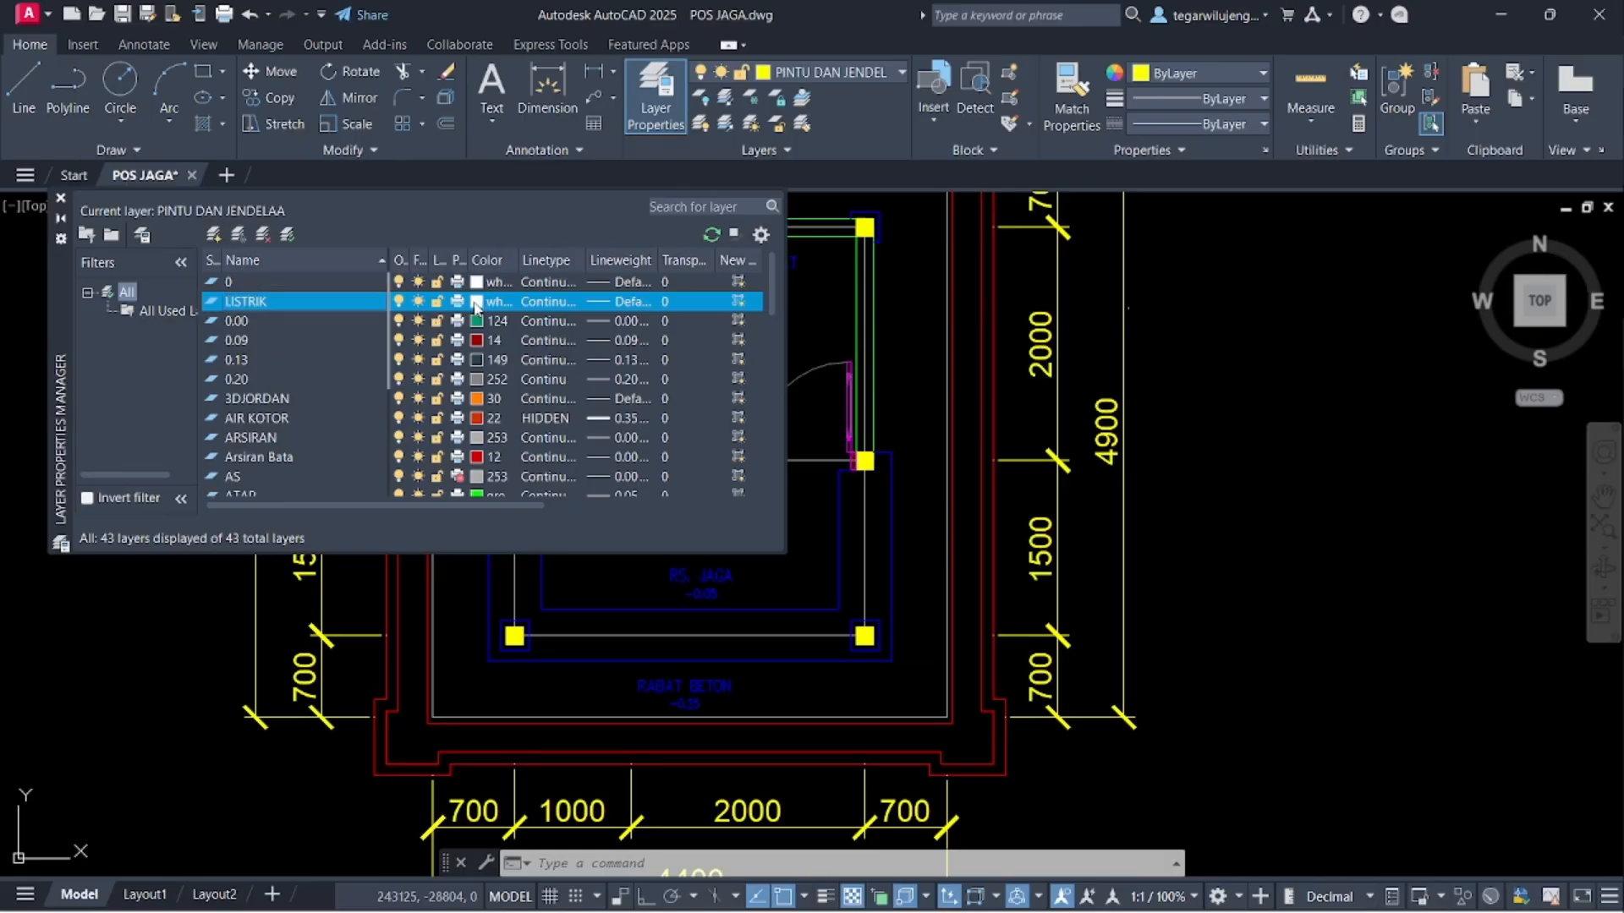
left_click(475, 302)
left_click(674, 485)
left_click(784, 604)
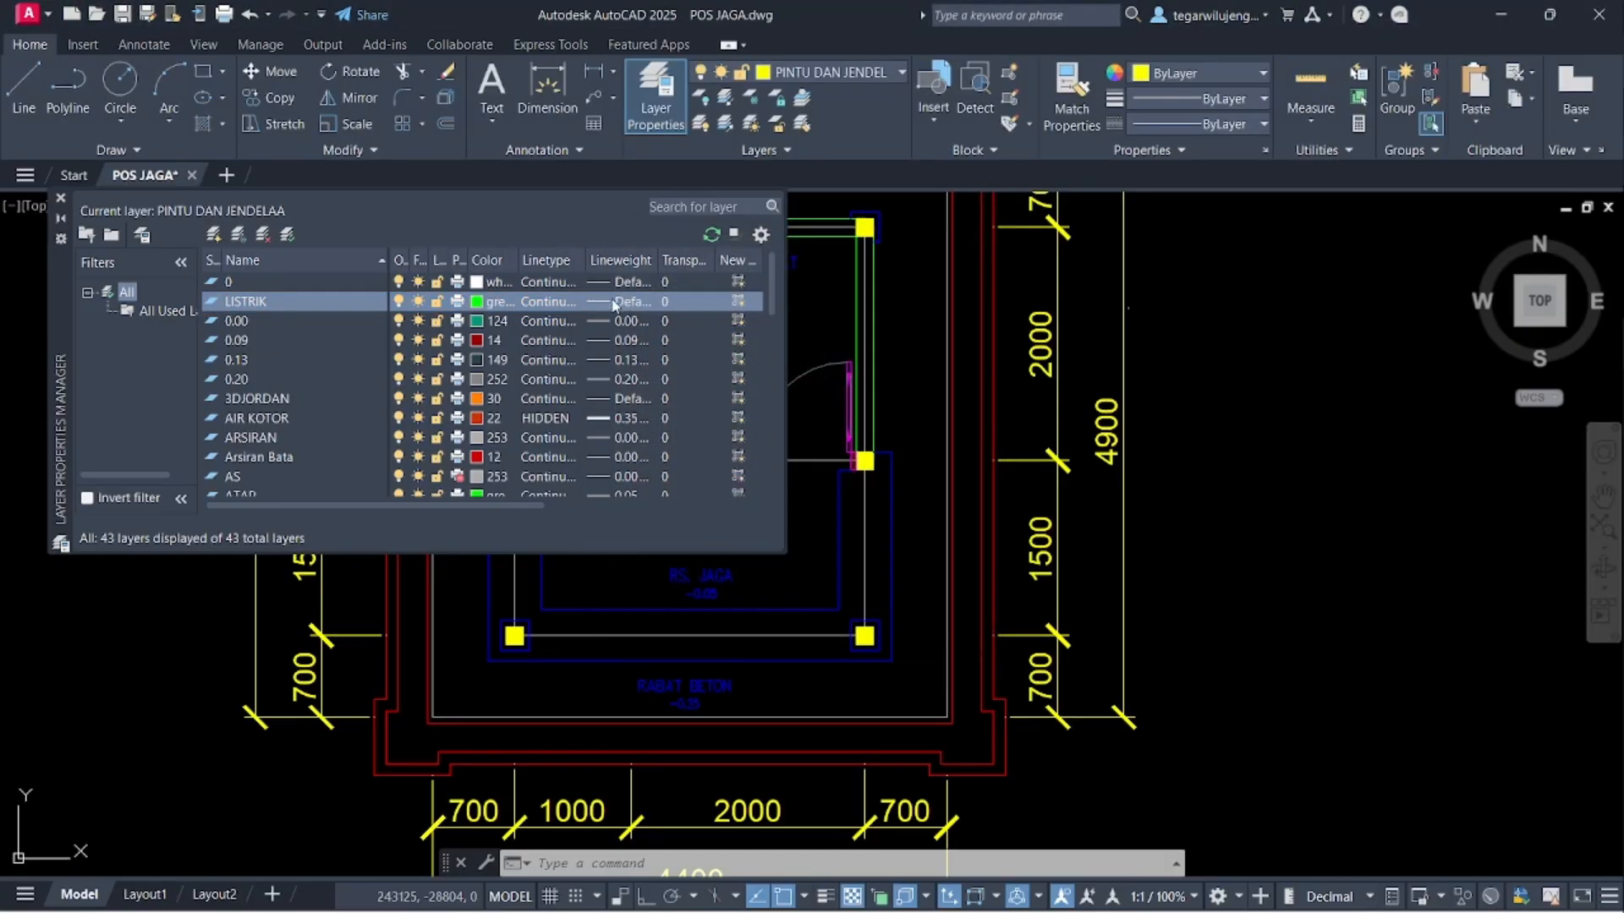
- Set the lineweight of the LISTRIK layer to 0.09 mm
left_click(614, 303)
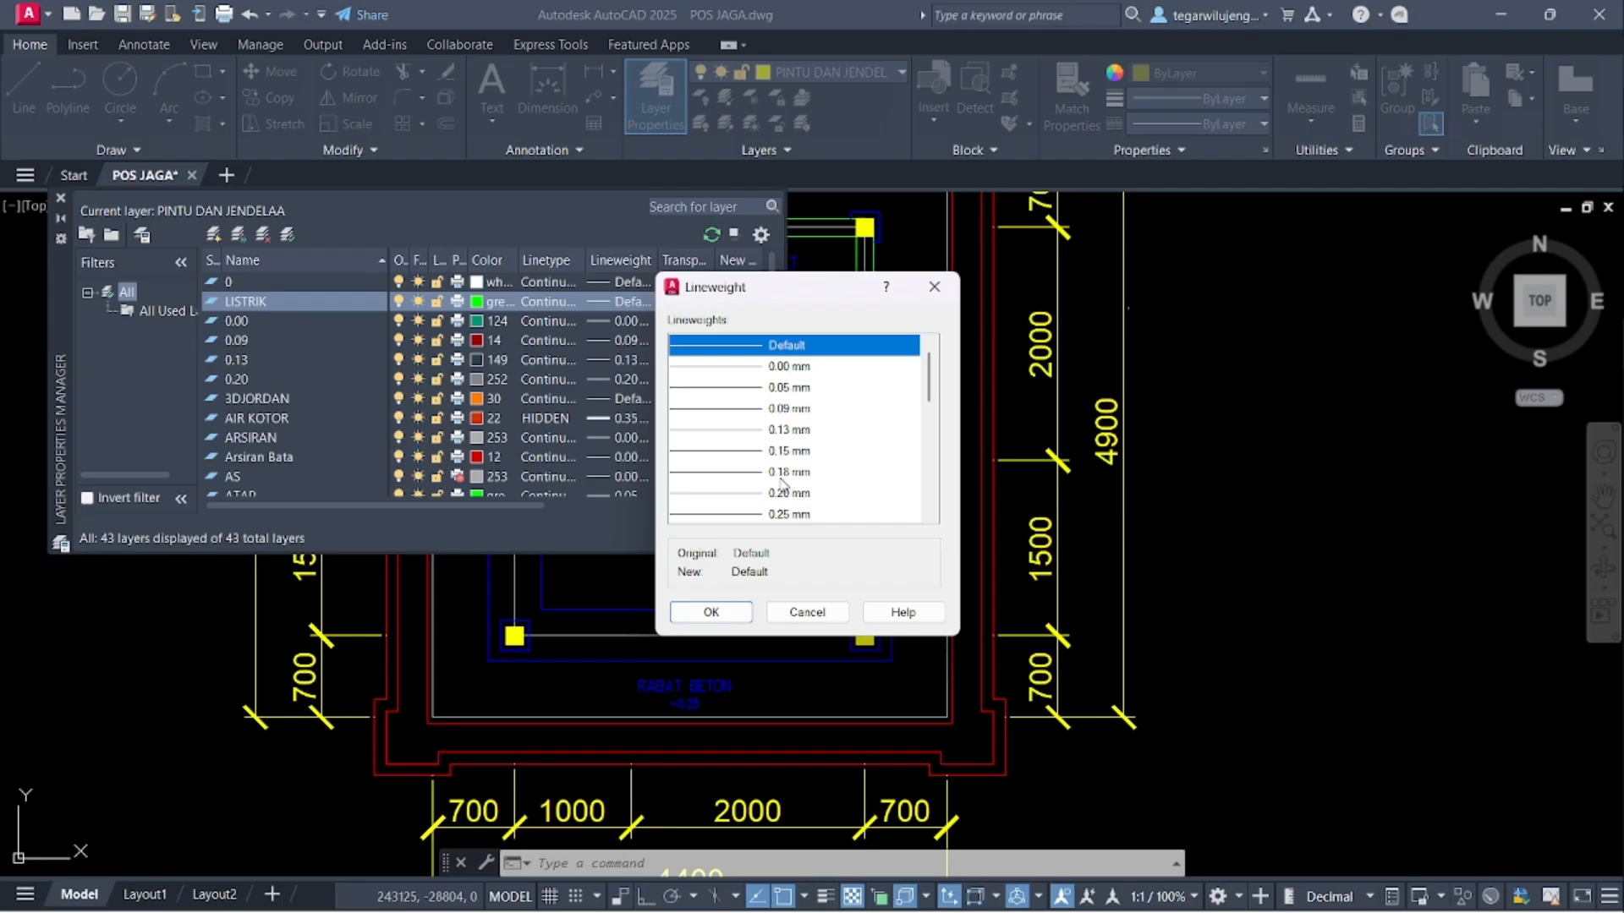
left_click(787, 408)
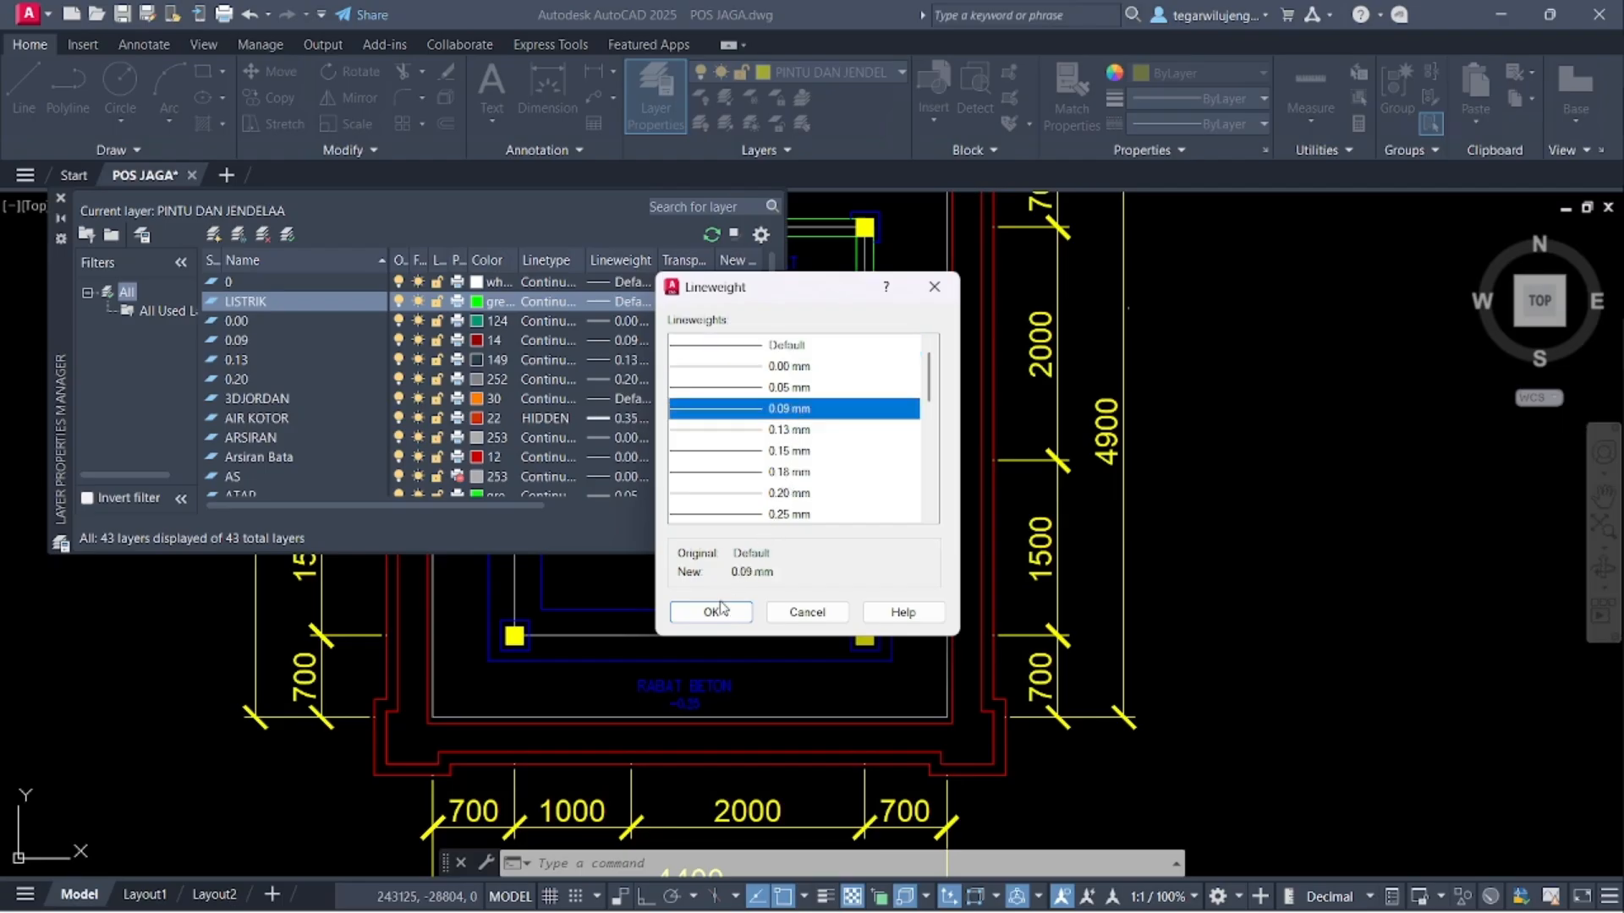
left_click(764, 493)
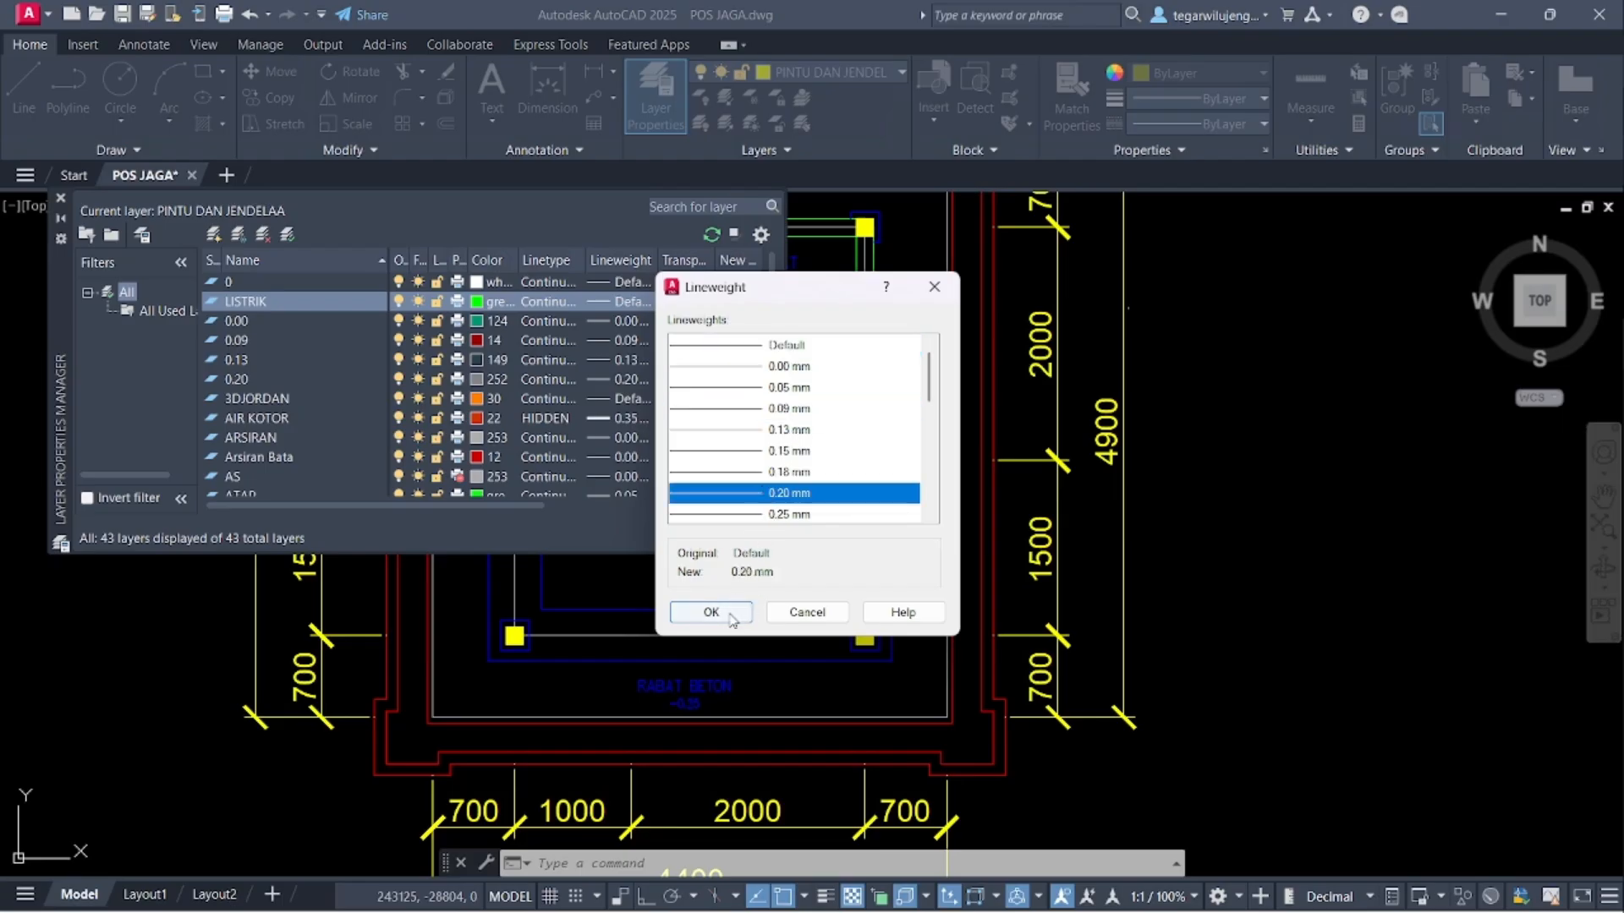
left_click(711, 612)
left_click(620, 302)
left_click(747, 409)
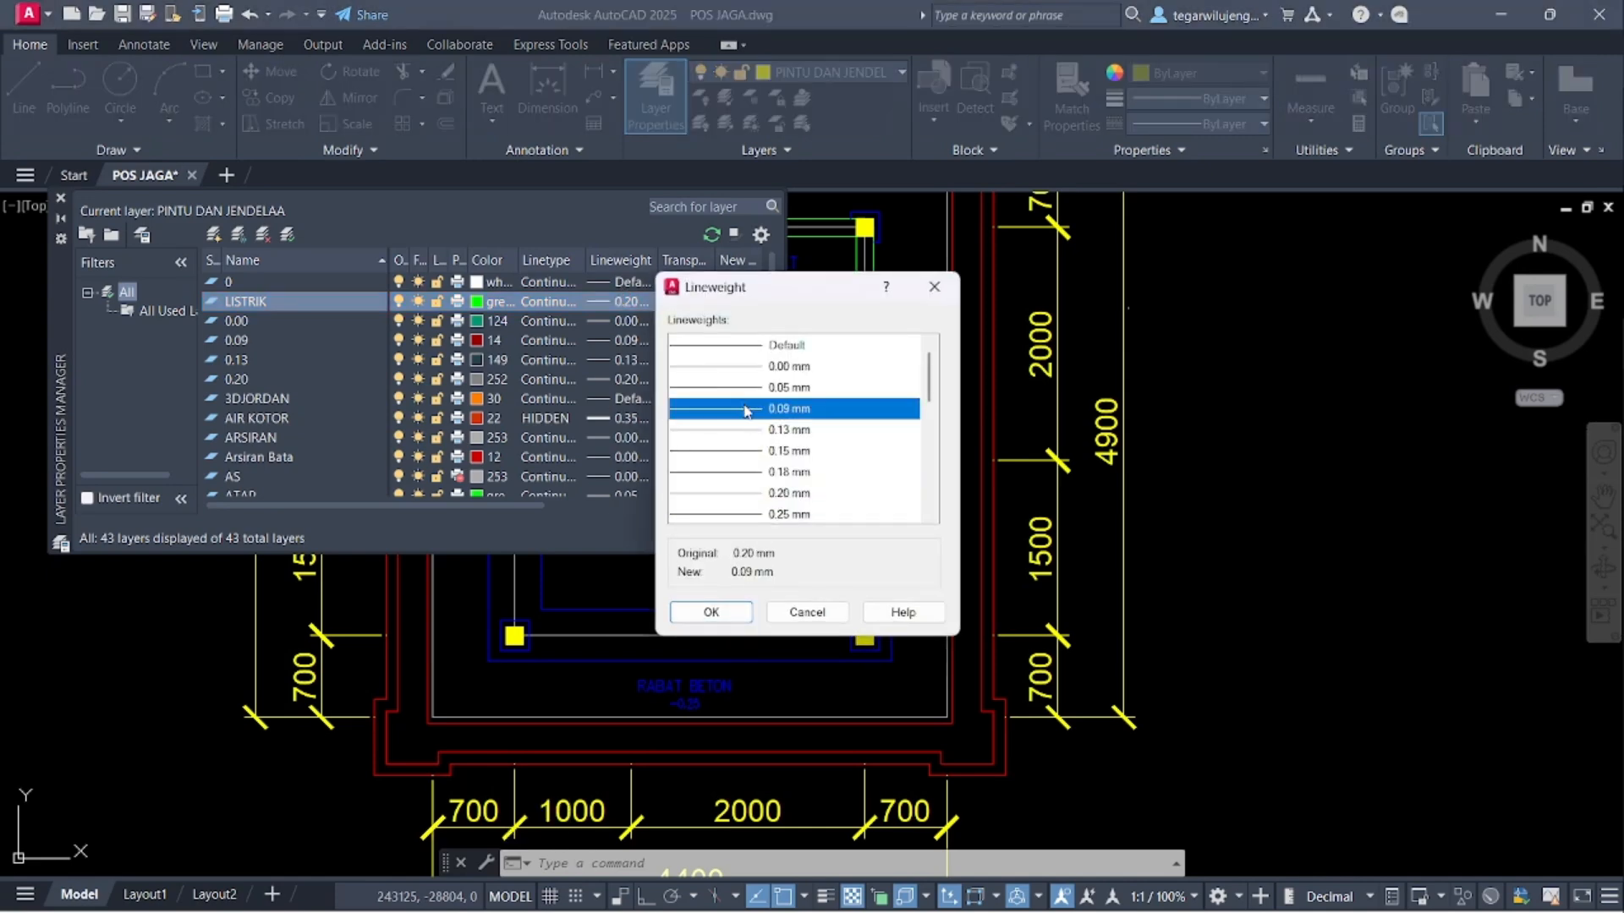
left_click(711, 612)
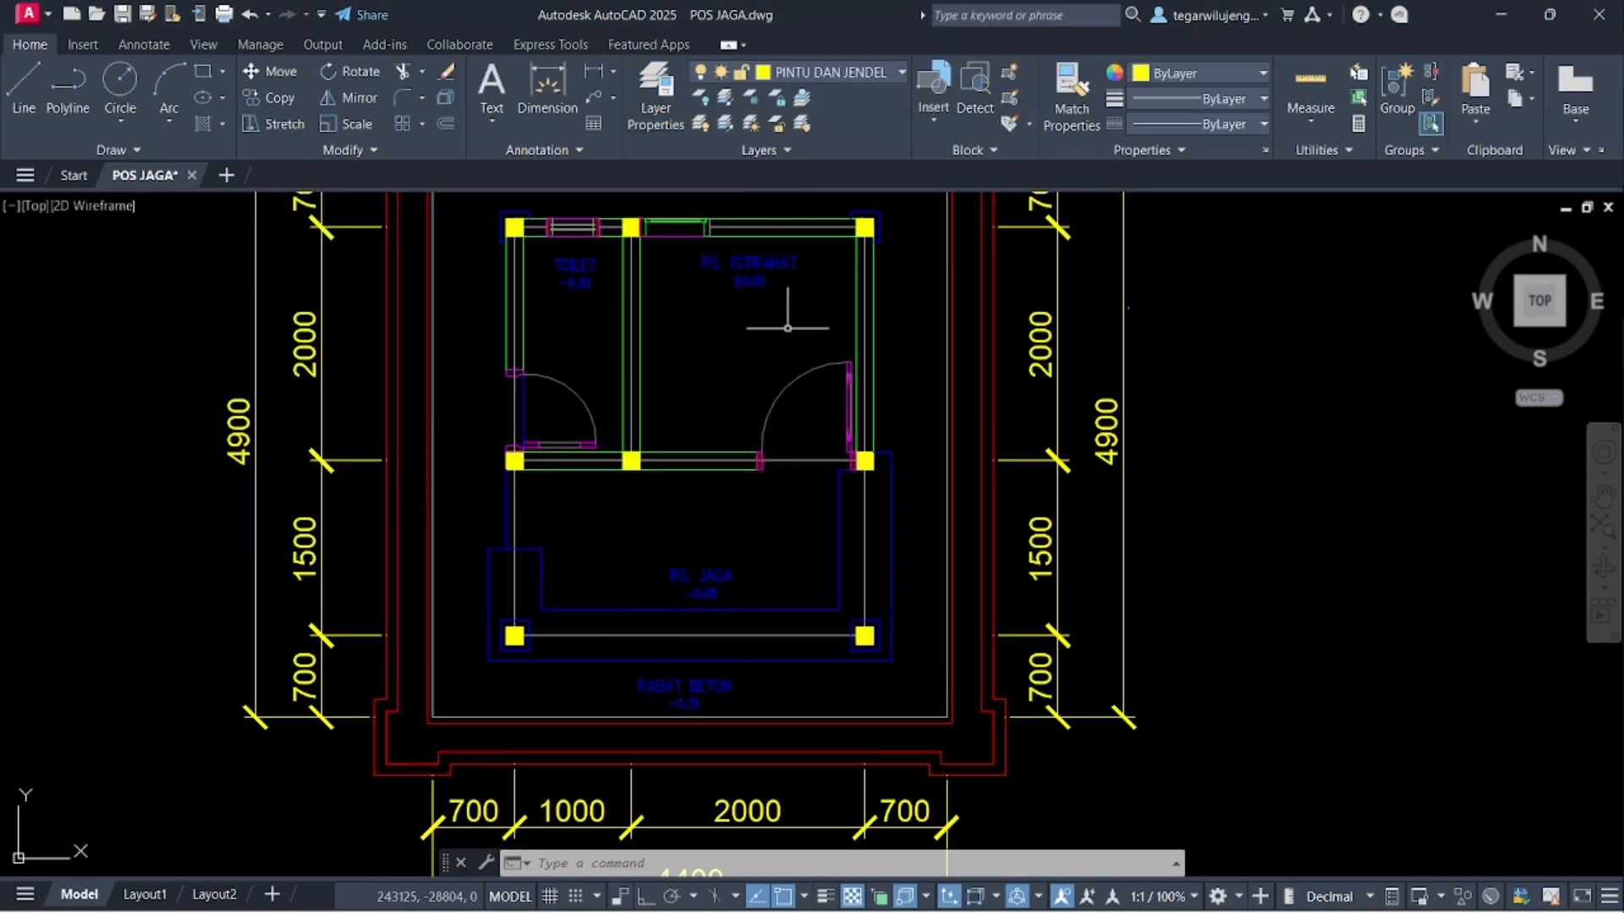
- Make LISTRIK the current layer
middle_click_drag(726, 395, 709, 437)
left_click(782, 69)
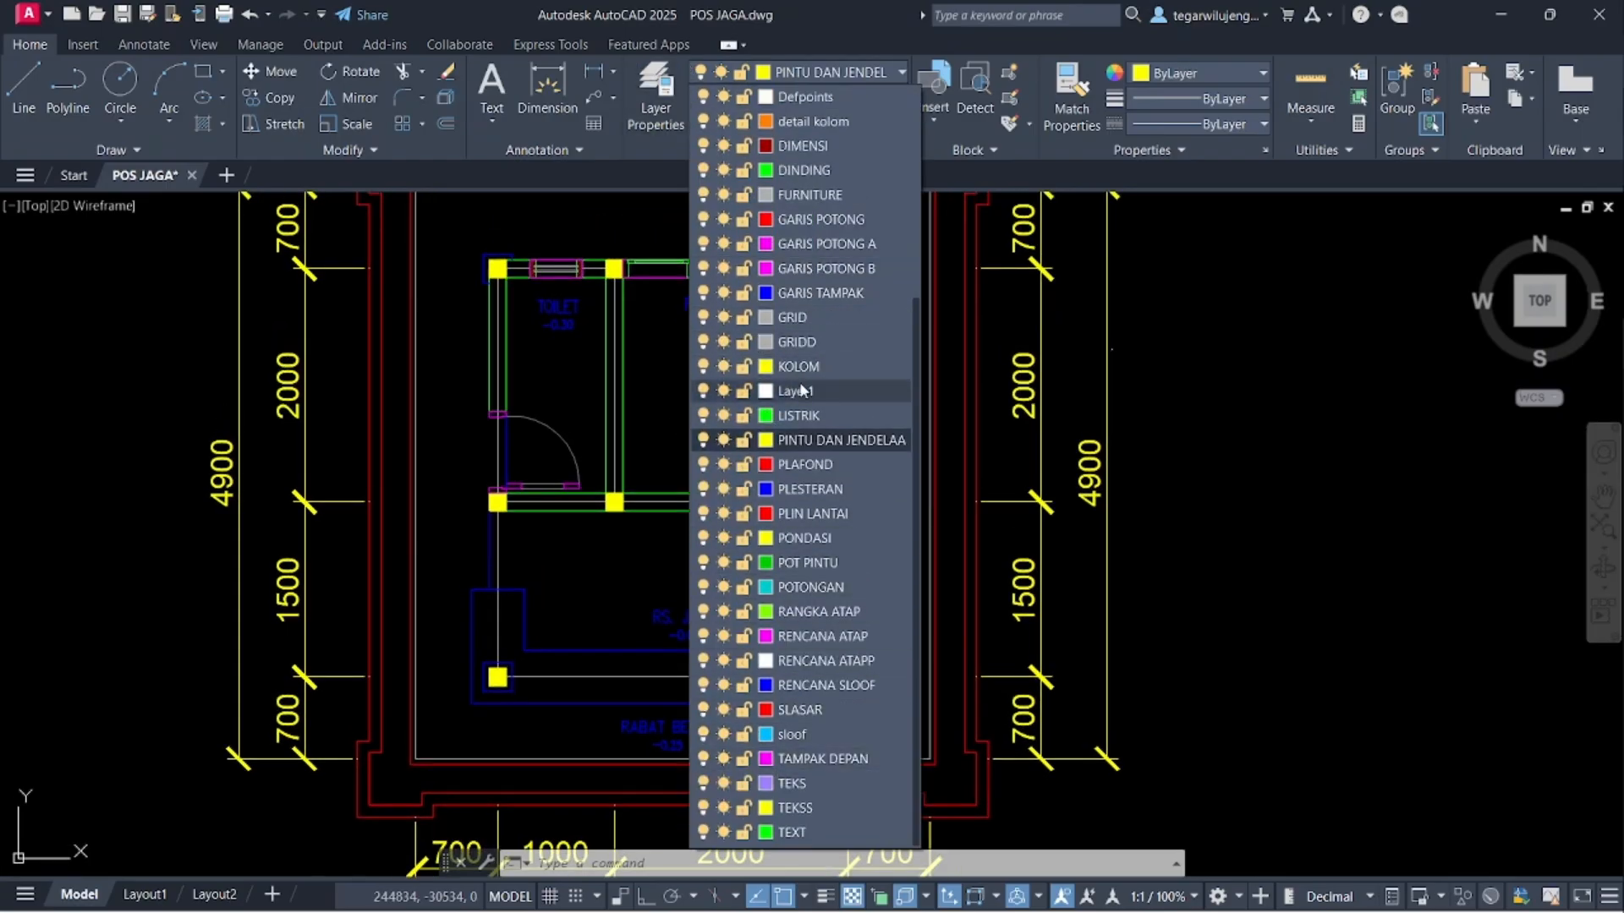
left_click(802, 414)
- Copy the LANTAI DASAR level marker symbol from the elevation by its centre into the RS. JAGA room, above the room label
scroll(468, 442, "down", 5)
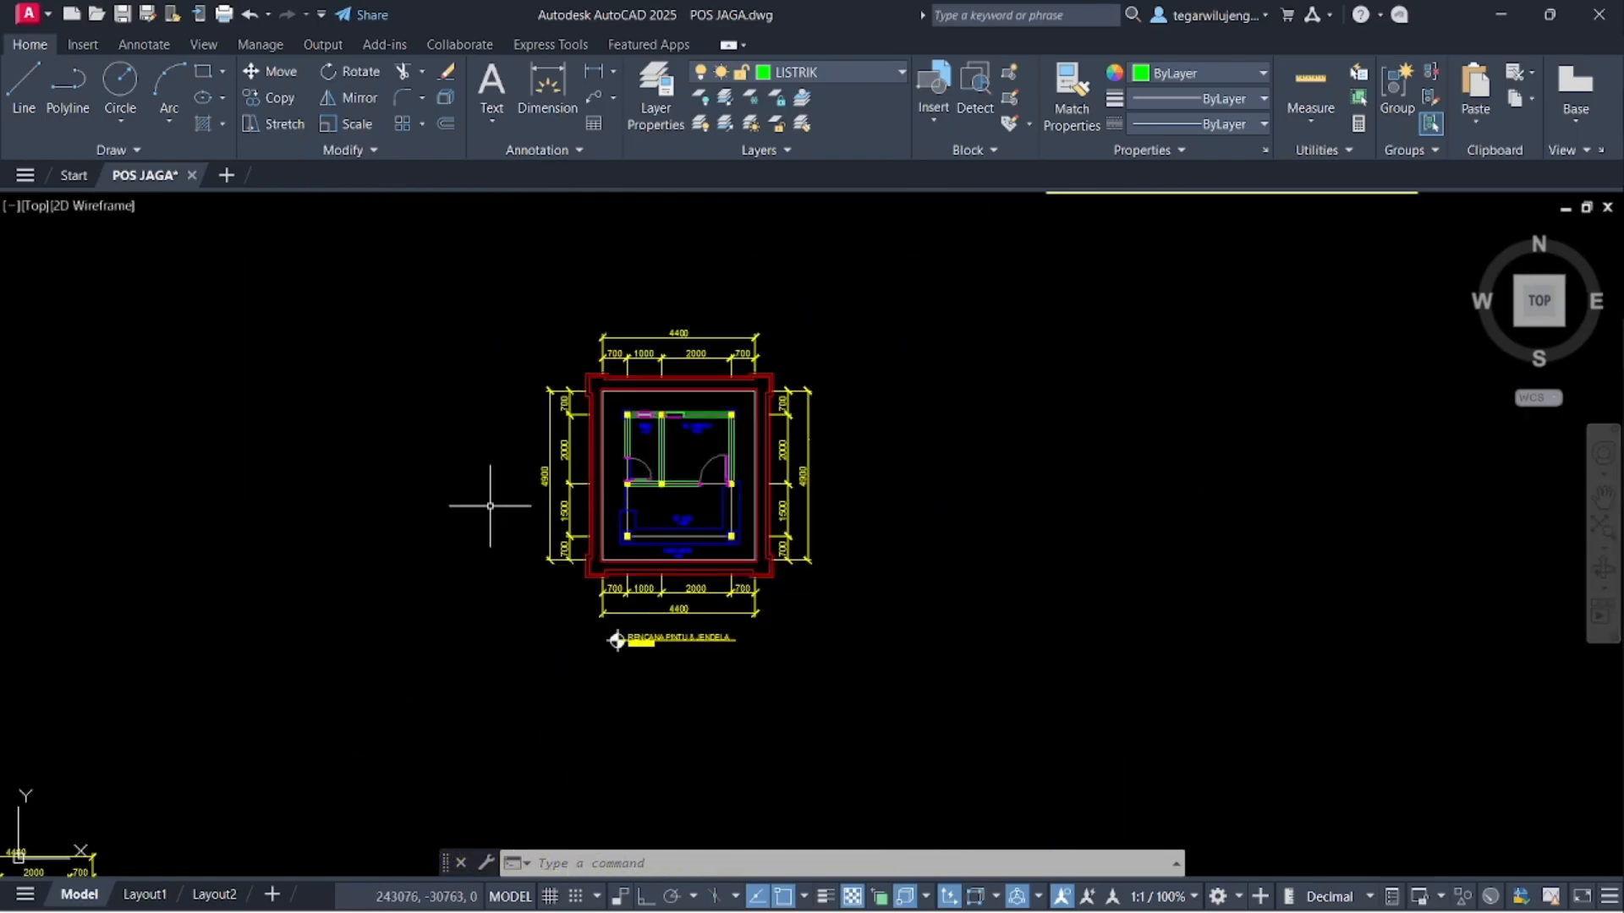
scroll(229, 510, "up", 2)
middle_click_drag(334, 559, 871, 502)
scroll(732, 524, "down", 5)
middle_click_drag(397, 562, 803, 479)
scroll(668, 619, "up", 7)
scroll(943, 603, "up", 8)
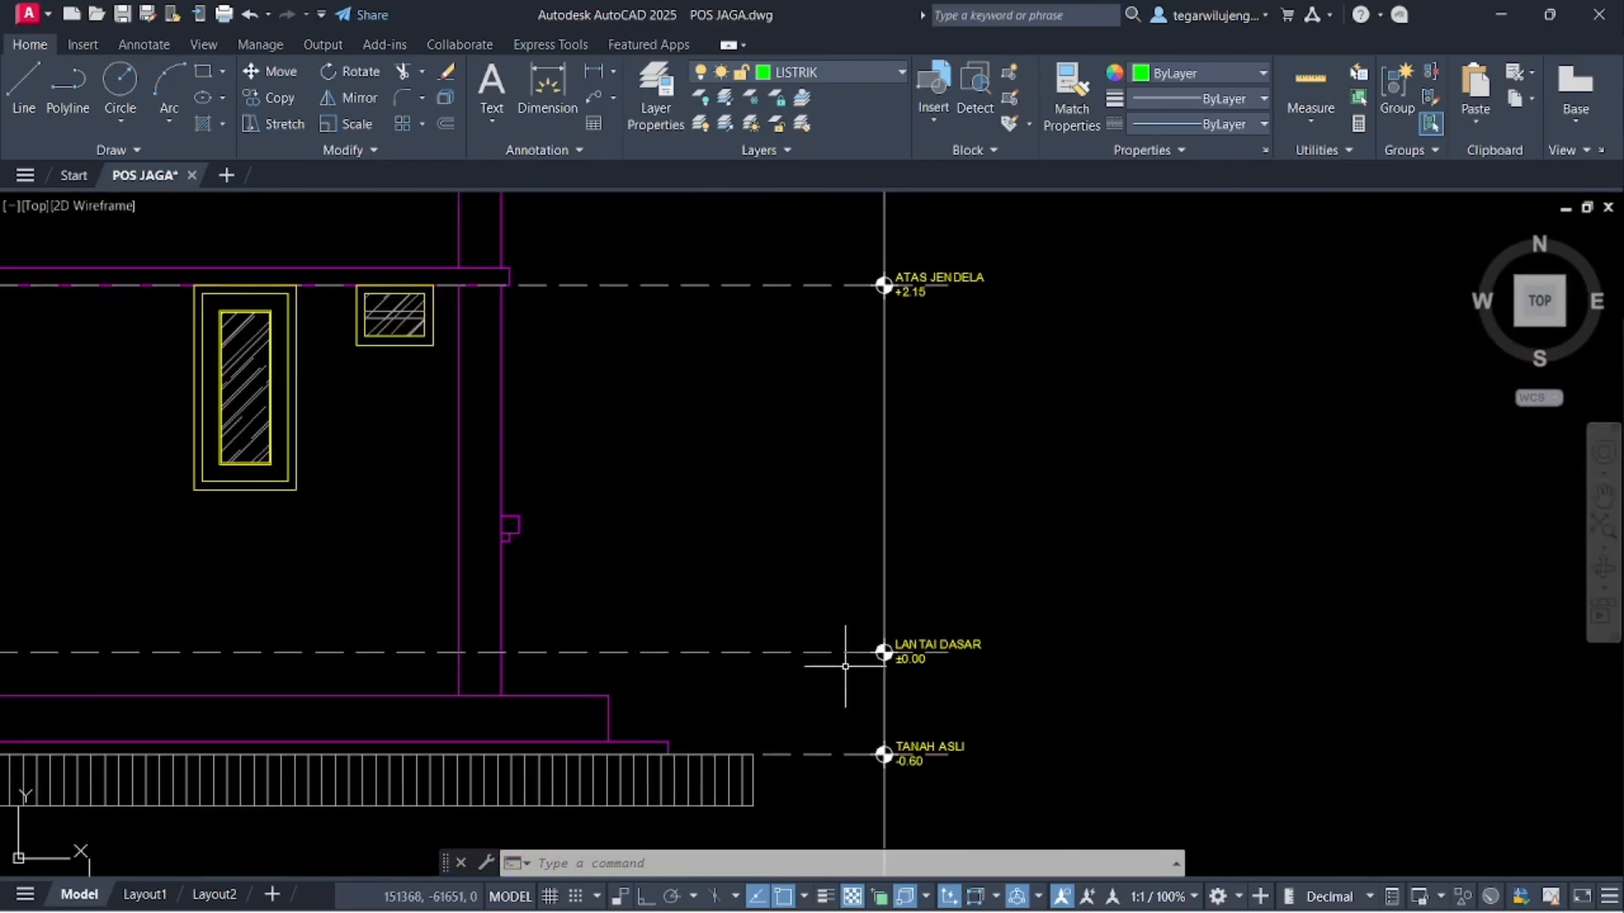
left_click(877, 526)
left_click(1028, 673)
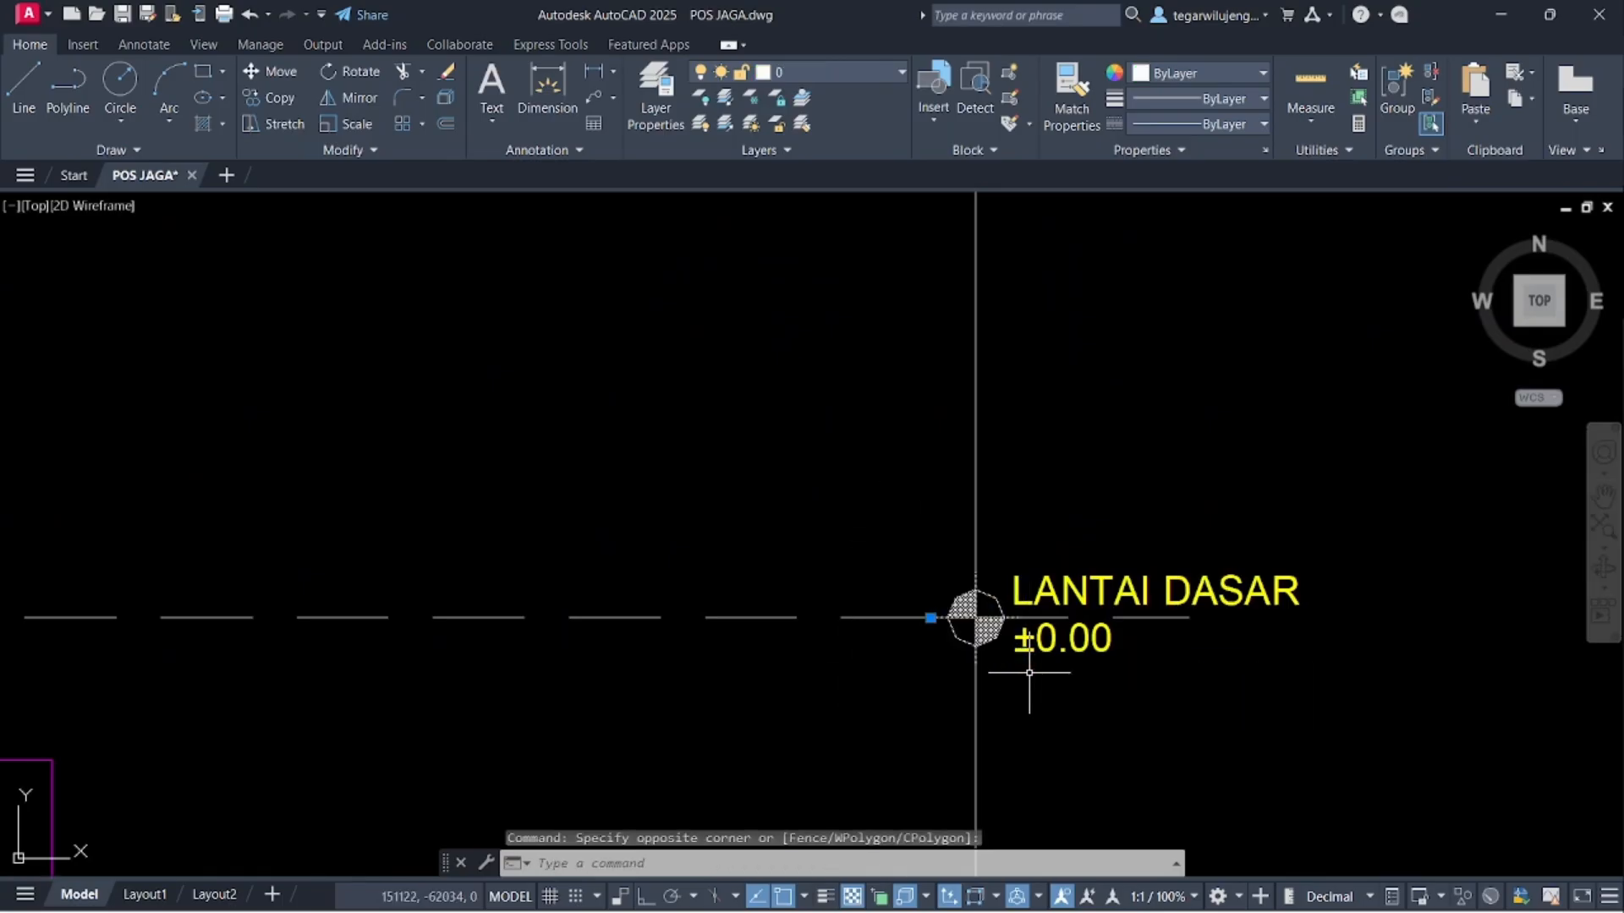
type("co")
key("Return")
left_click(977, 617)
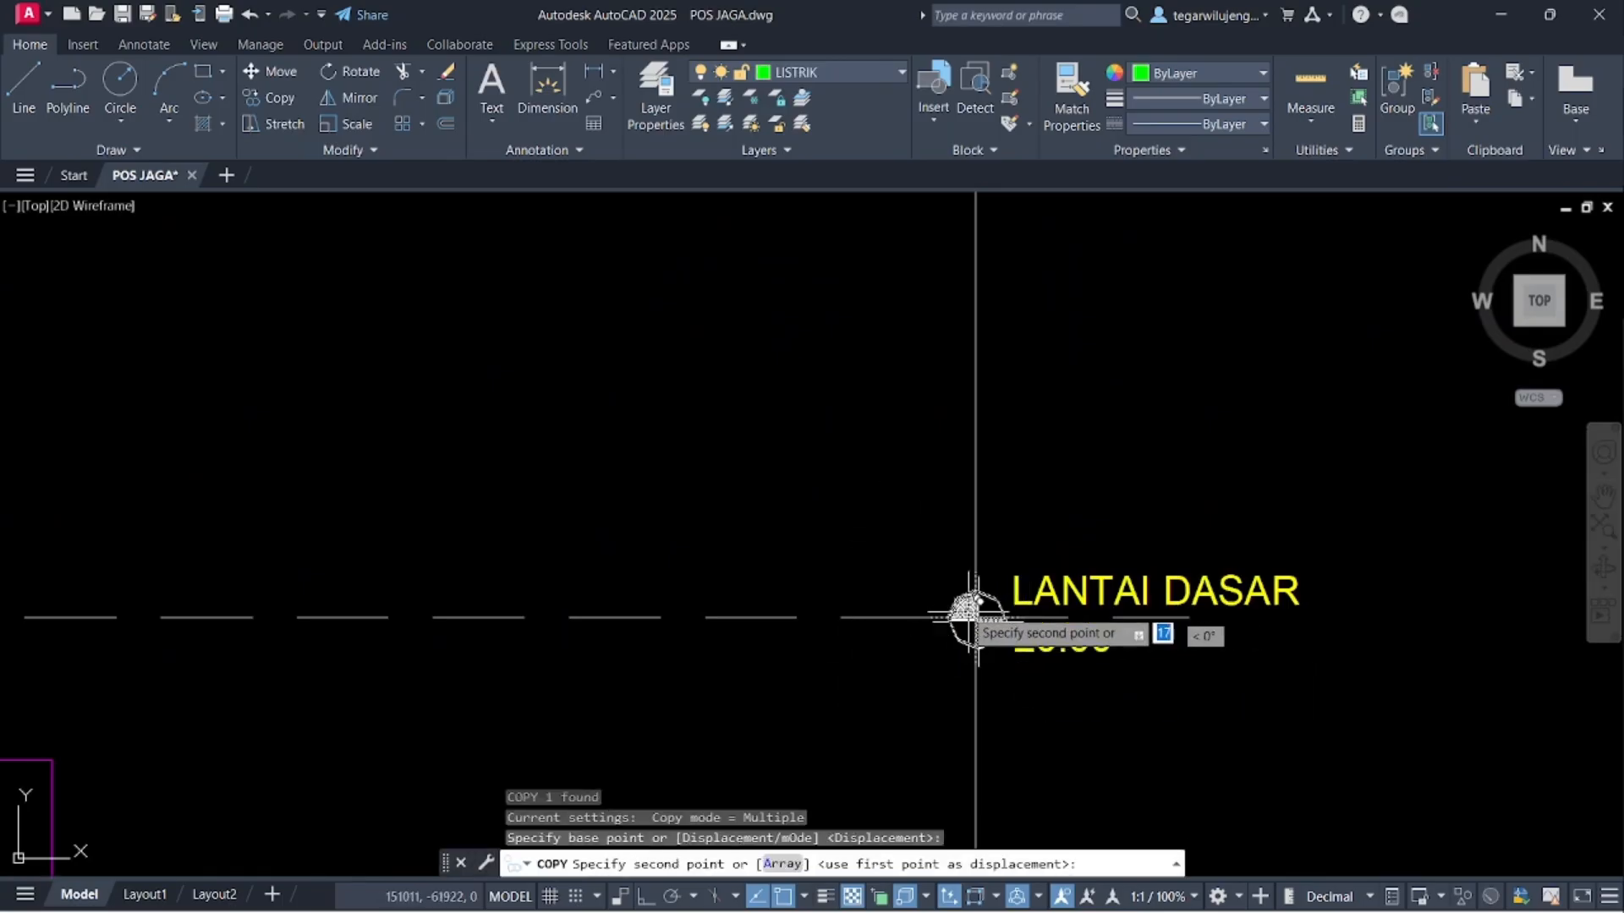
scroll(978, 617, "down", 10)
middle_click_drag(979, 593, 12, 693)
scroll(498, 354, "up", 6)
scroll(750, 541, "up", 8)
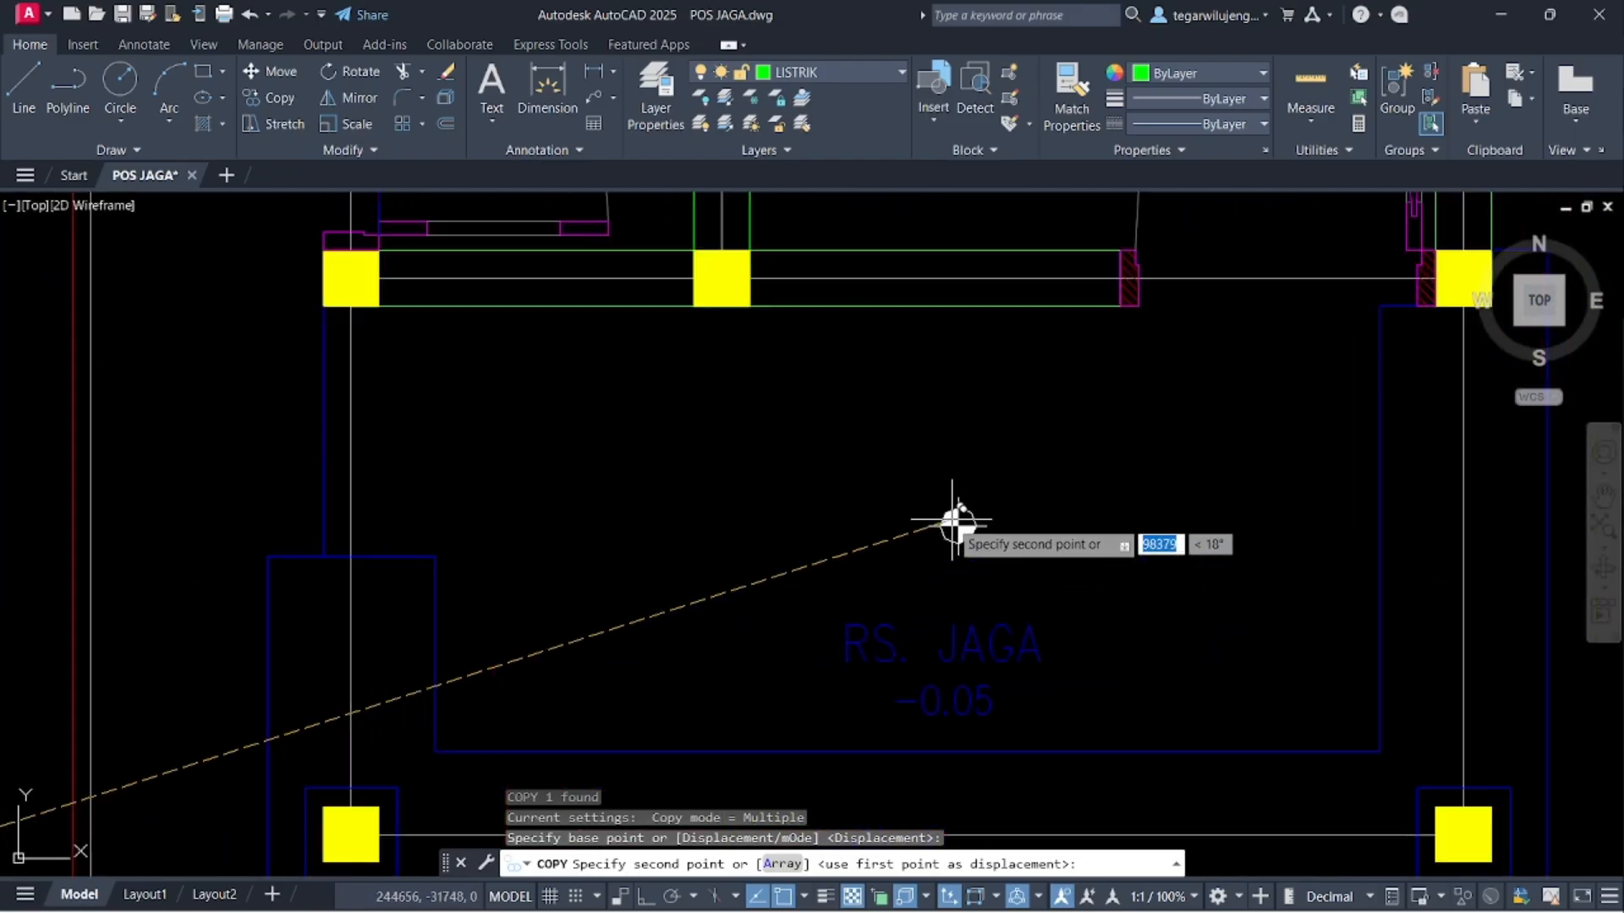
left_click(905, 533)
key("Escape")
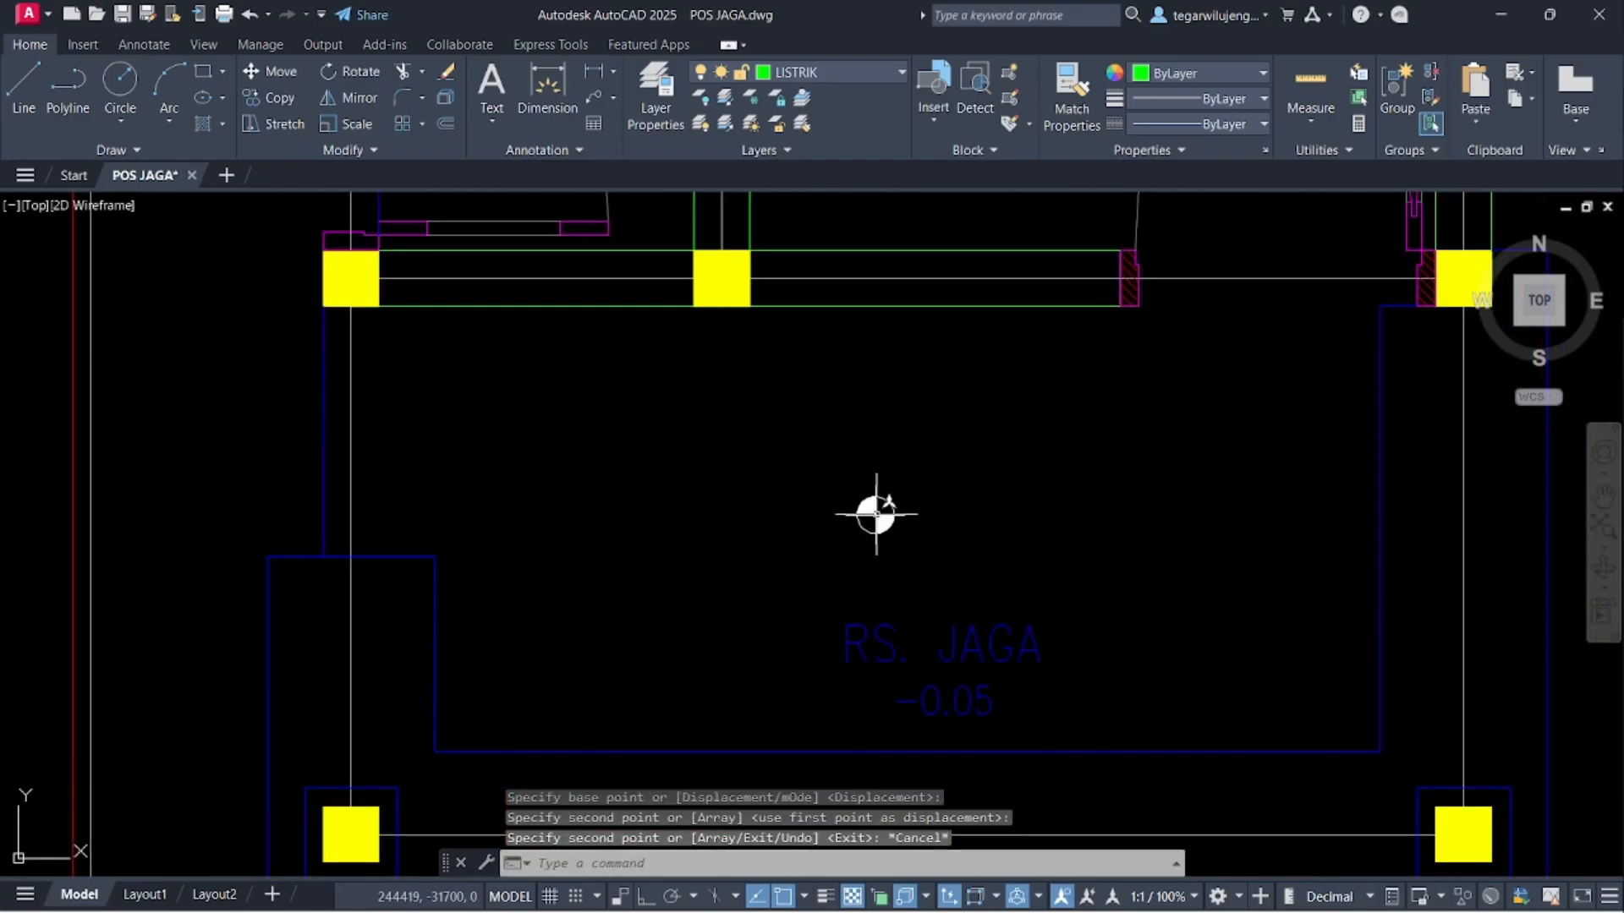
- Scale the copied marker in RS. JAGA up slightly about its centre
scroll(906, 531, "up", 2)
scroll(907, 532, "down", 4)
left_click(909, 531)
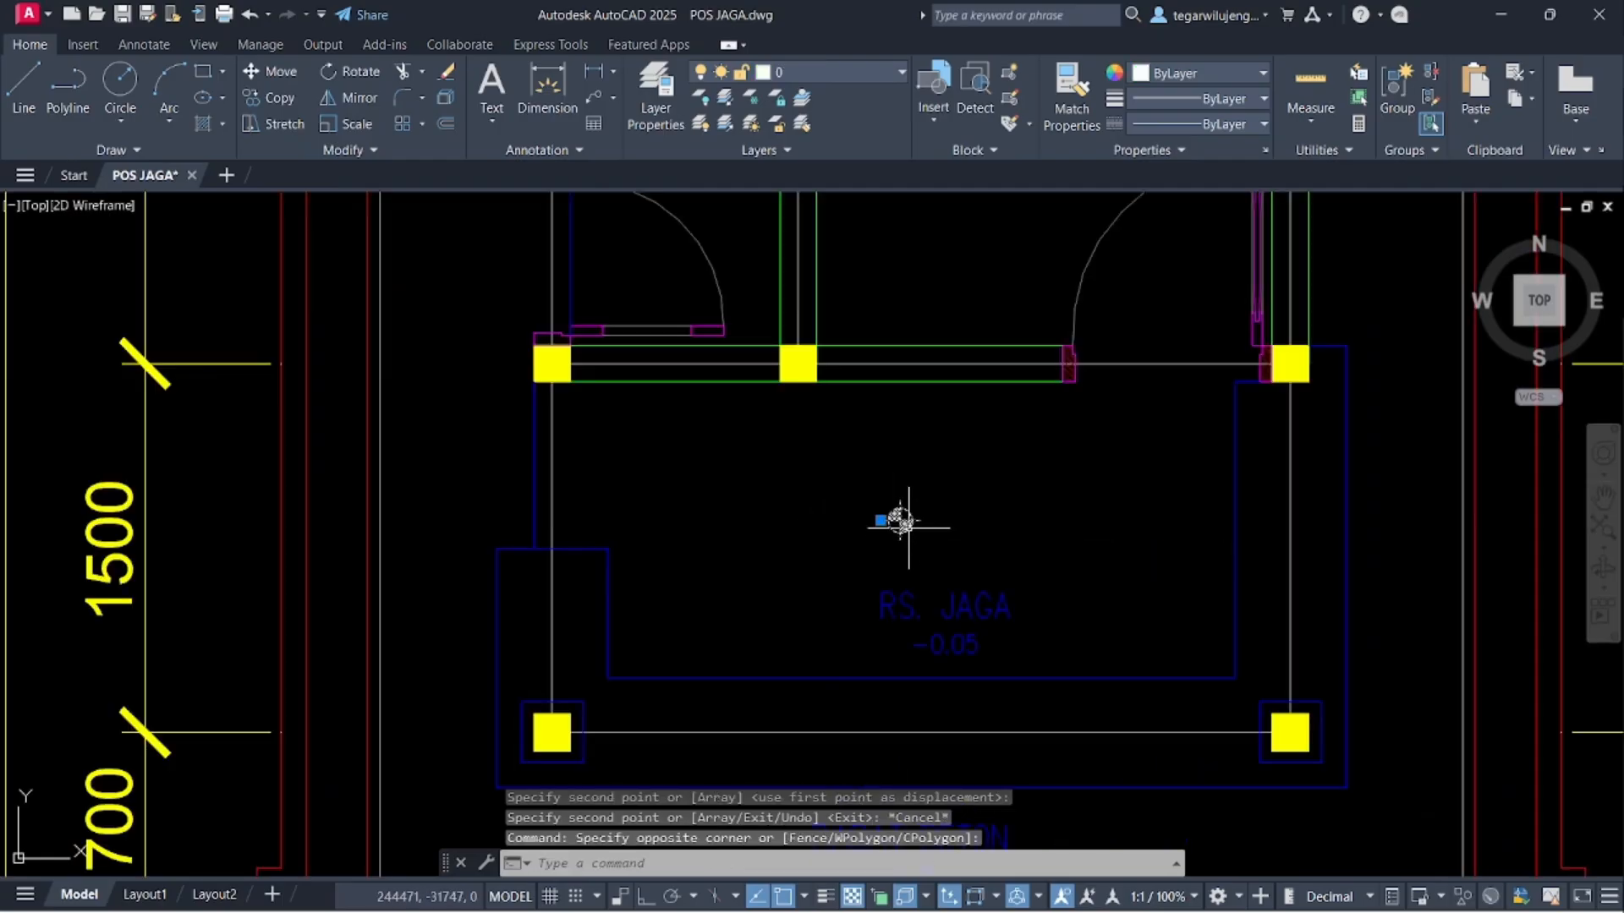
key("Return")
scroll(901, 520, "up", 10)
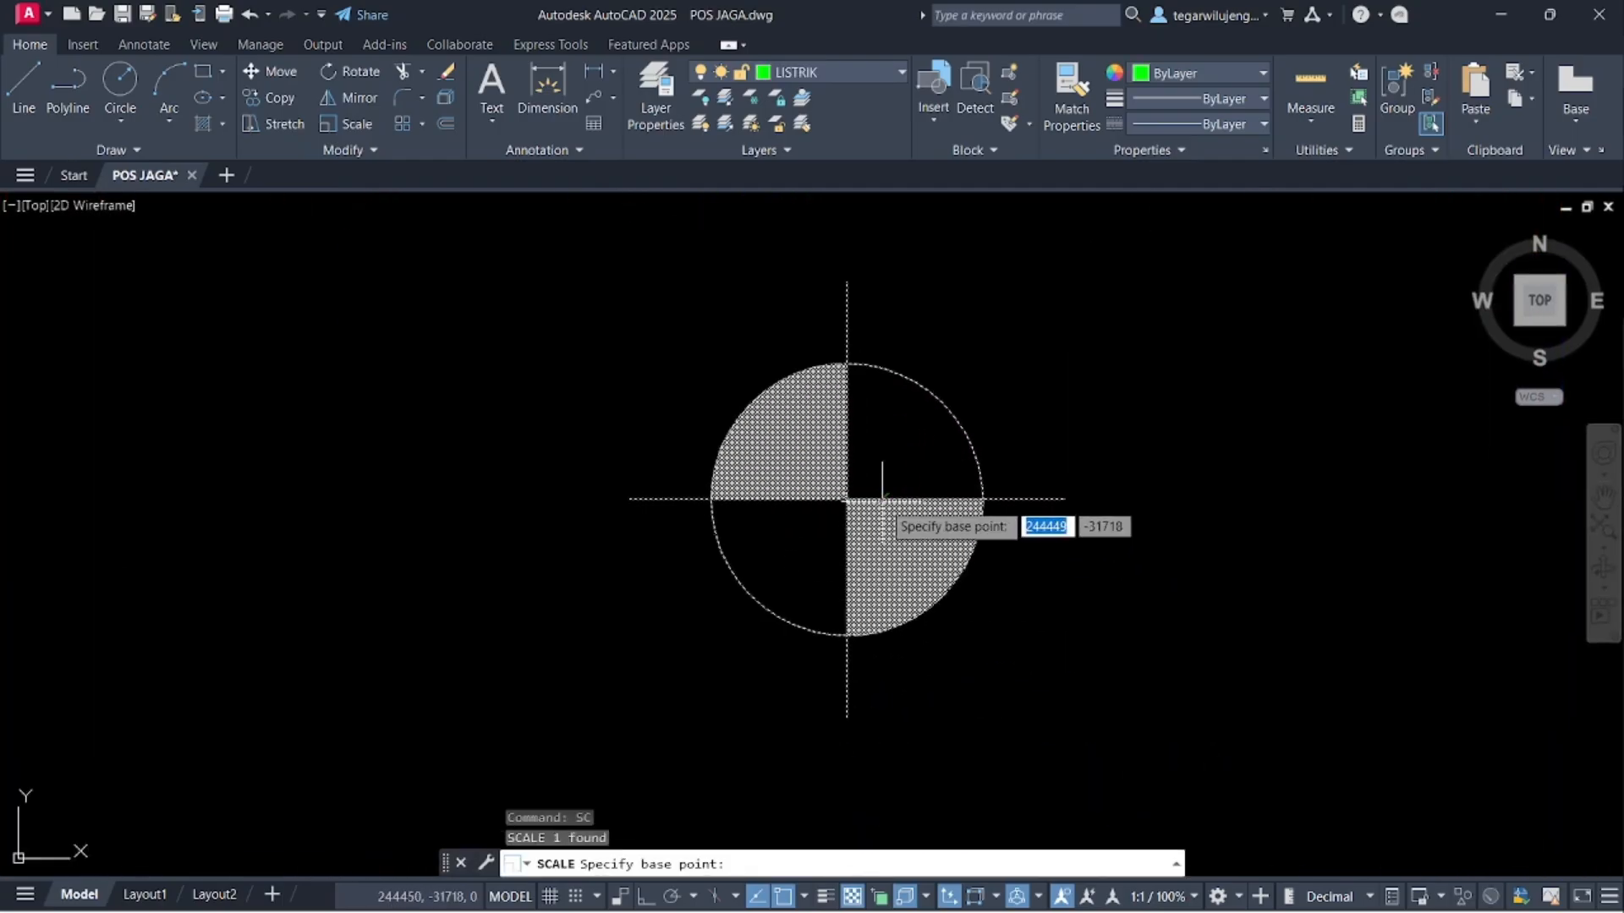
left_click(846, 499)
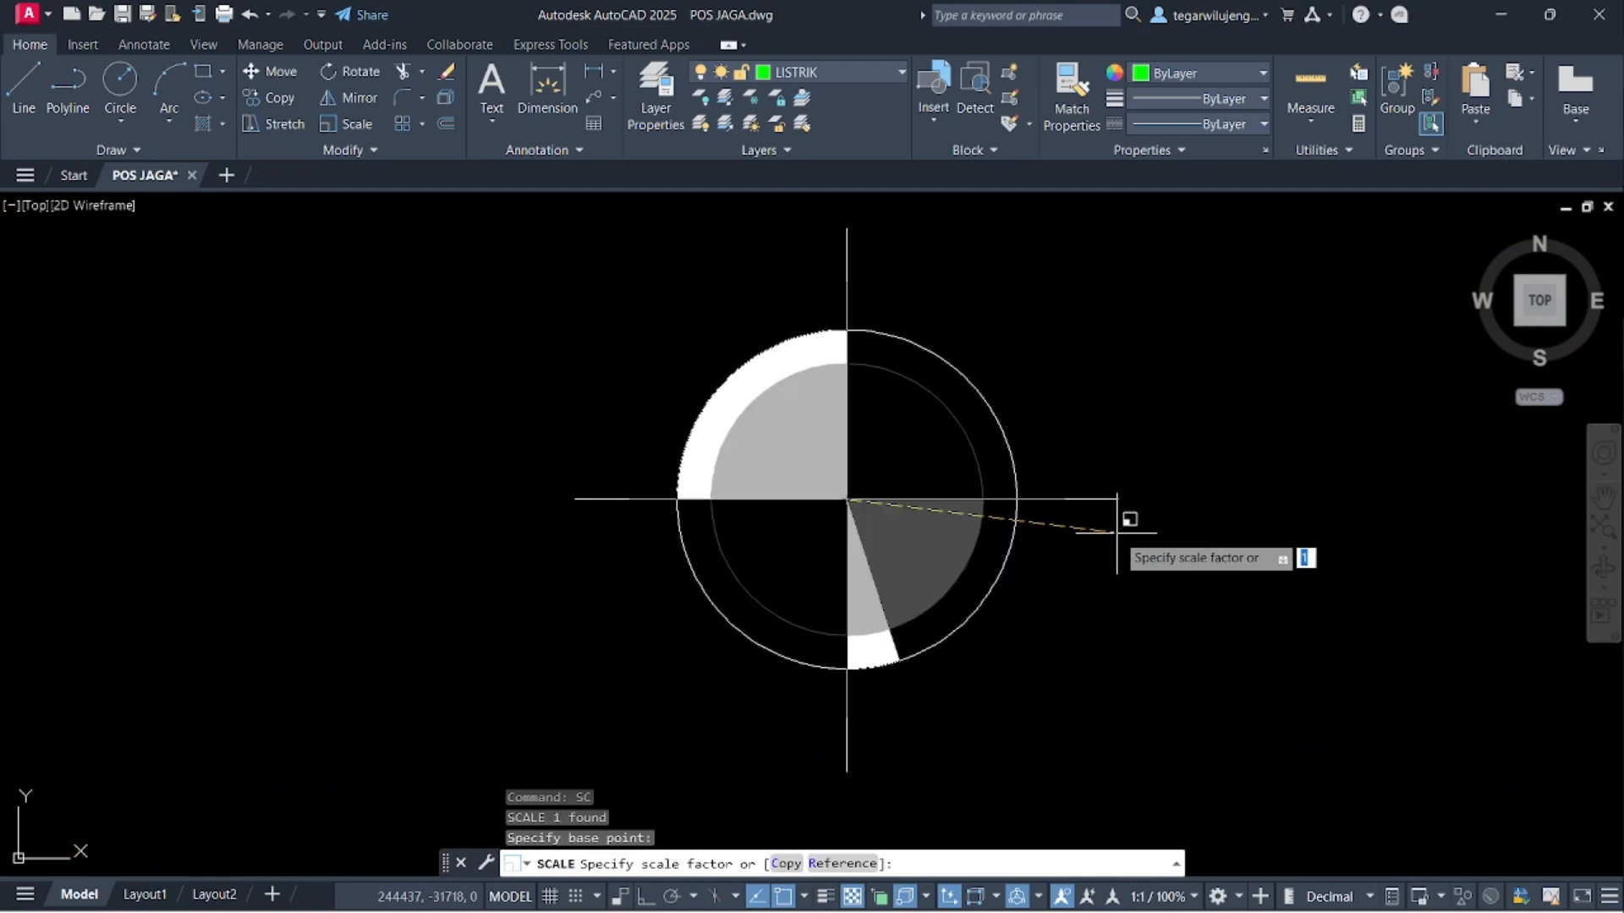
left_click(1100, 539)
scroll(1041, 626, "down", 8)
scroll(1041, 627, "down", 5)
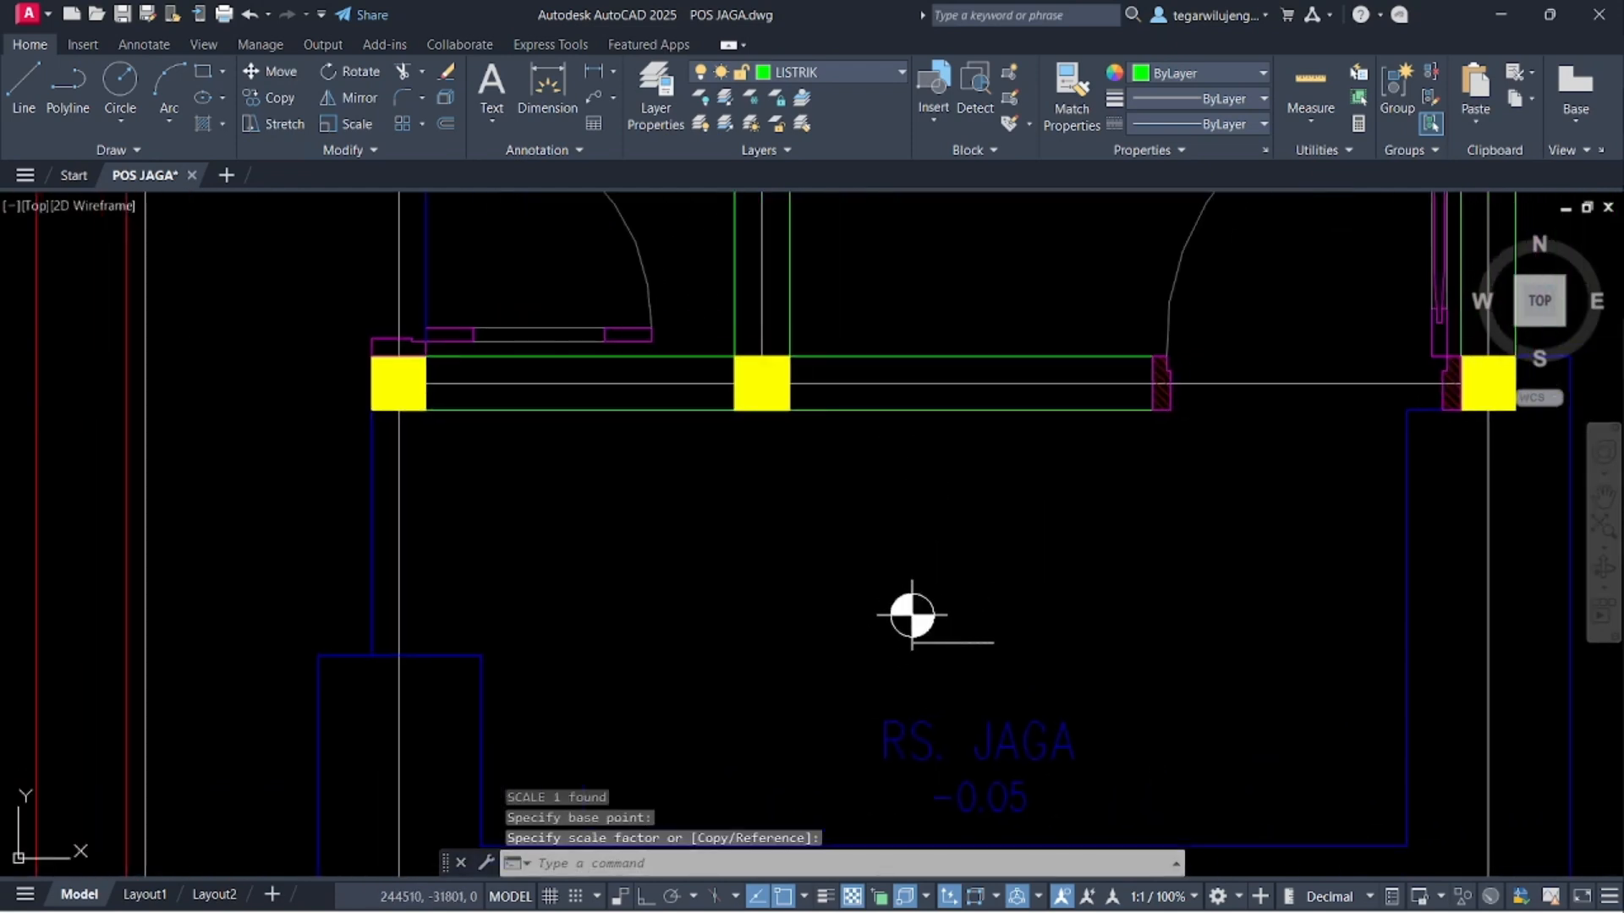
- Copy the enlarged lamp symbol from RS. JAGA into the RS. ISTIRAHAT room, below its label
left_click(878, 615)
key("Return")
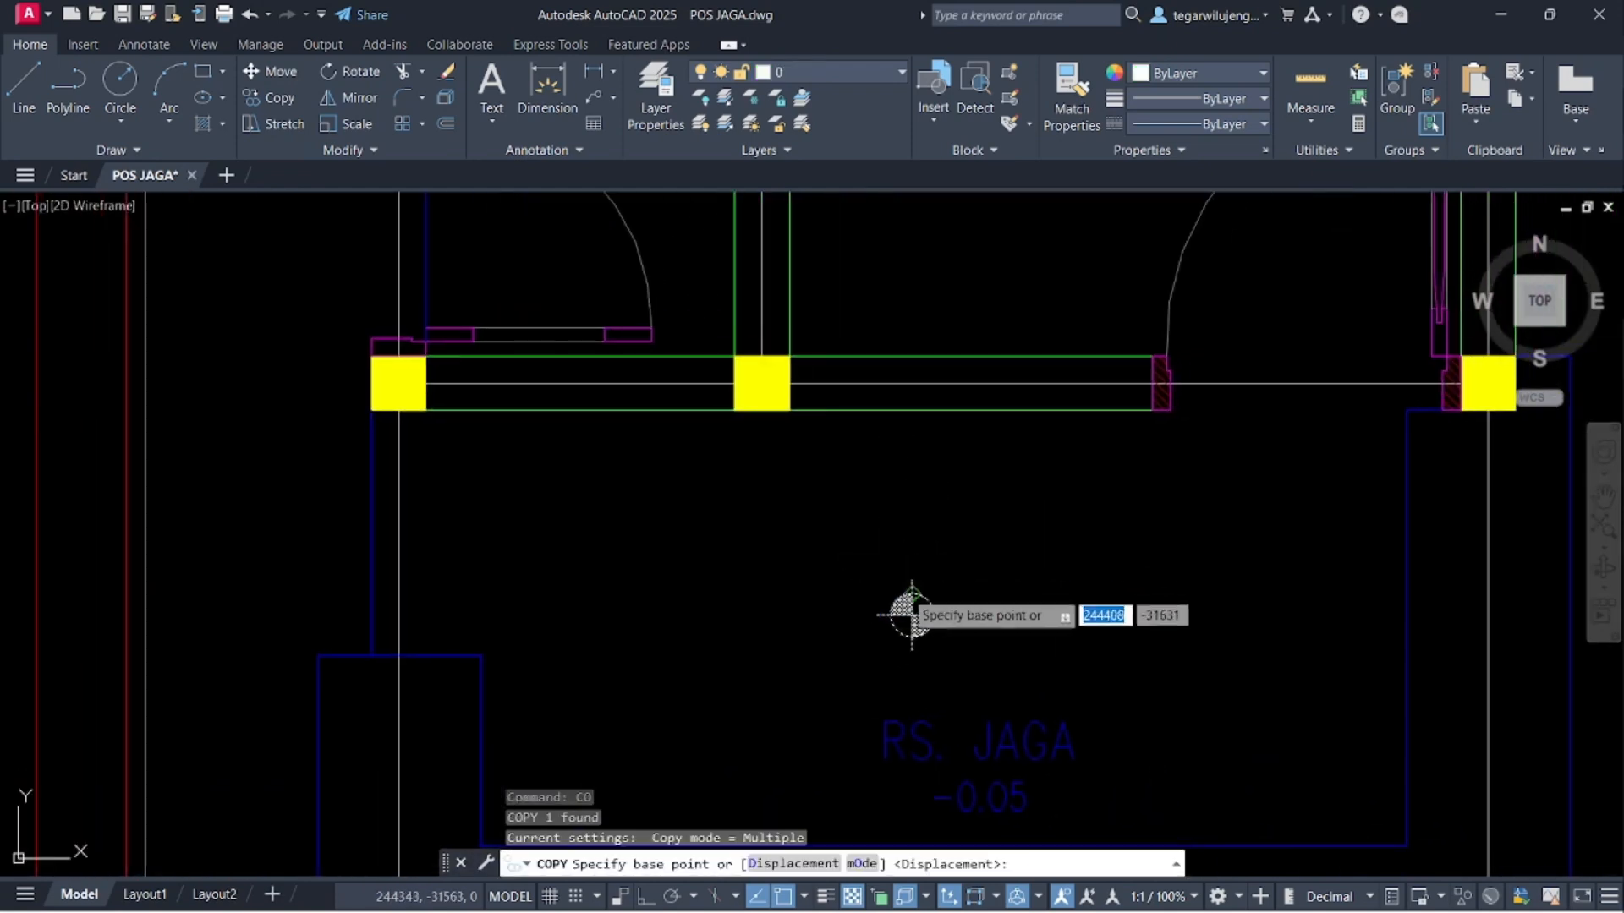
left_click(911, 624)
scroll(953, 519, "down", 6)
scroll(953, 474, "up", 5)
scroll(959, 385, "down", 3)
middle_click_drag(959, 385, 931, 428)
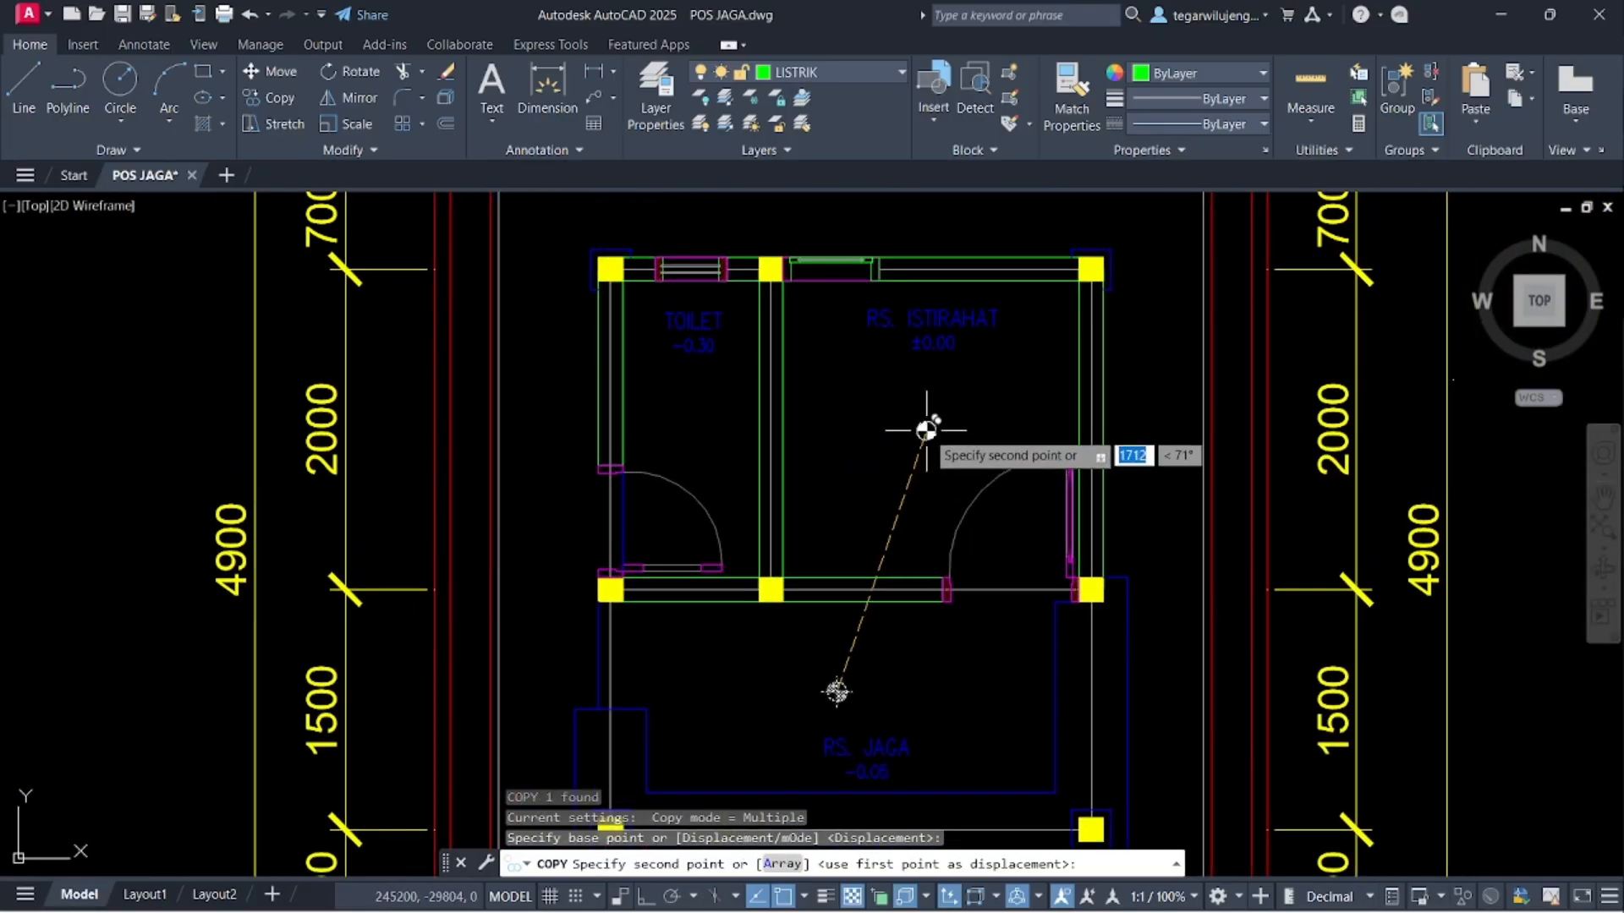
left_click(928, 427)
key("Escape")
- Draw a circle with a radius of 50 in the TOILET room, below its label
scroll(688, 428, "up", 4)
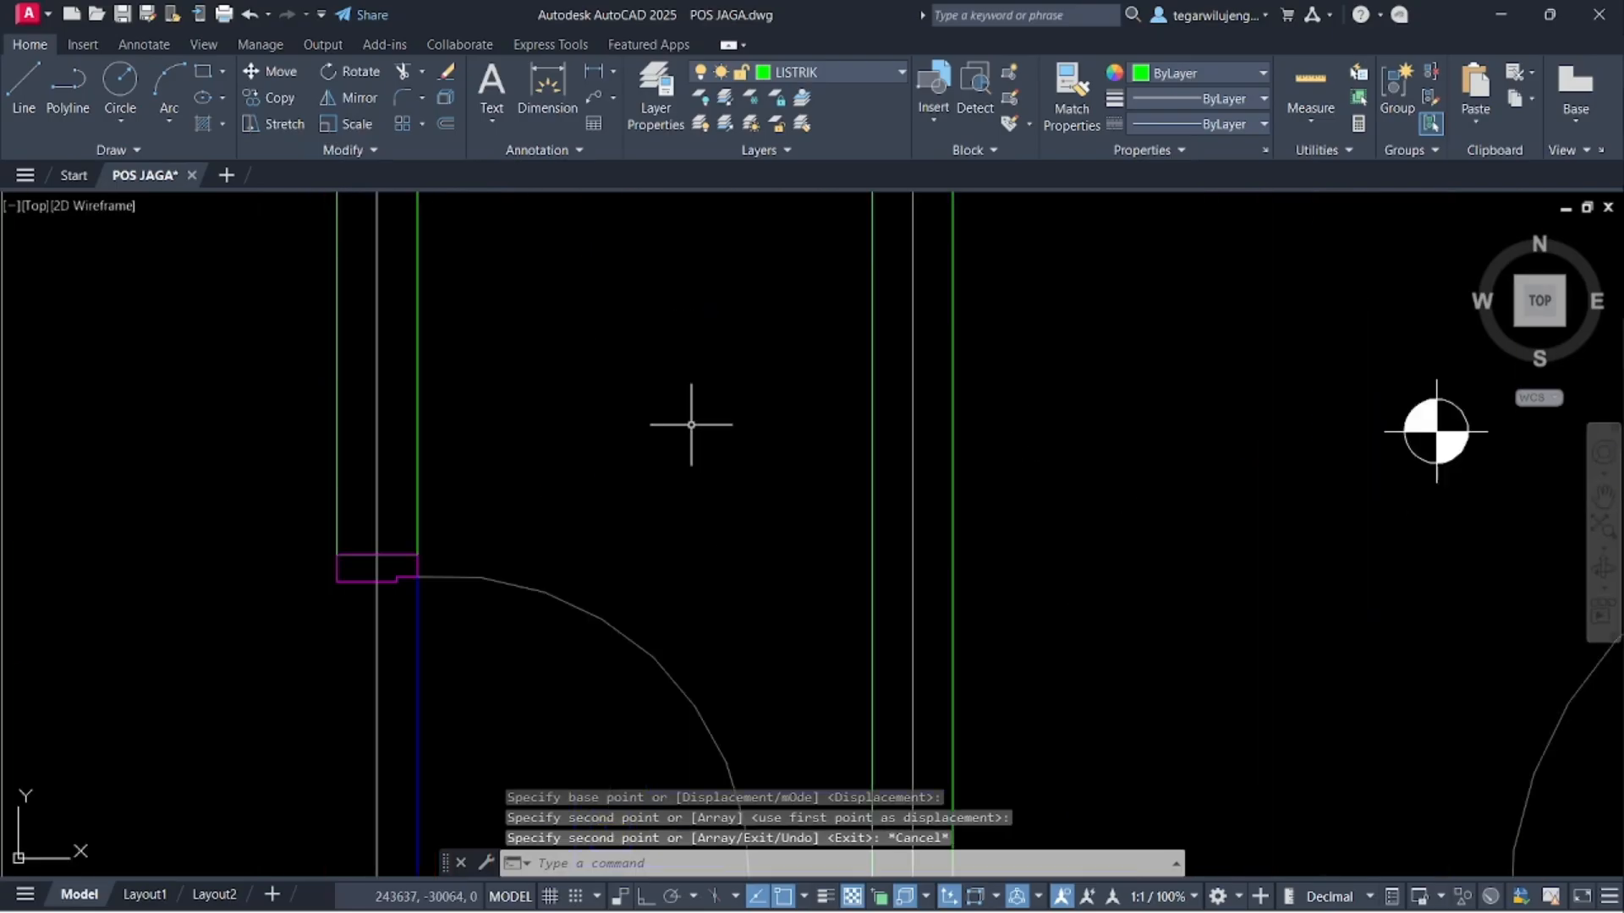
scroll(787, 505, "down", 2)
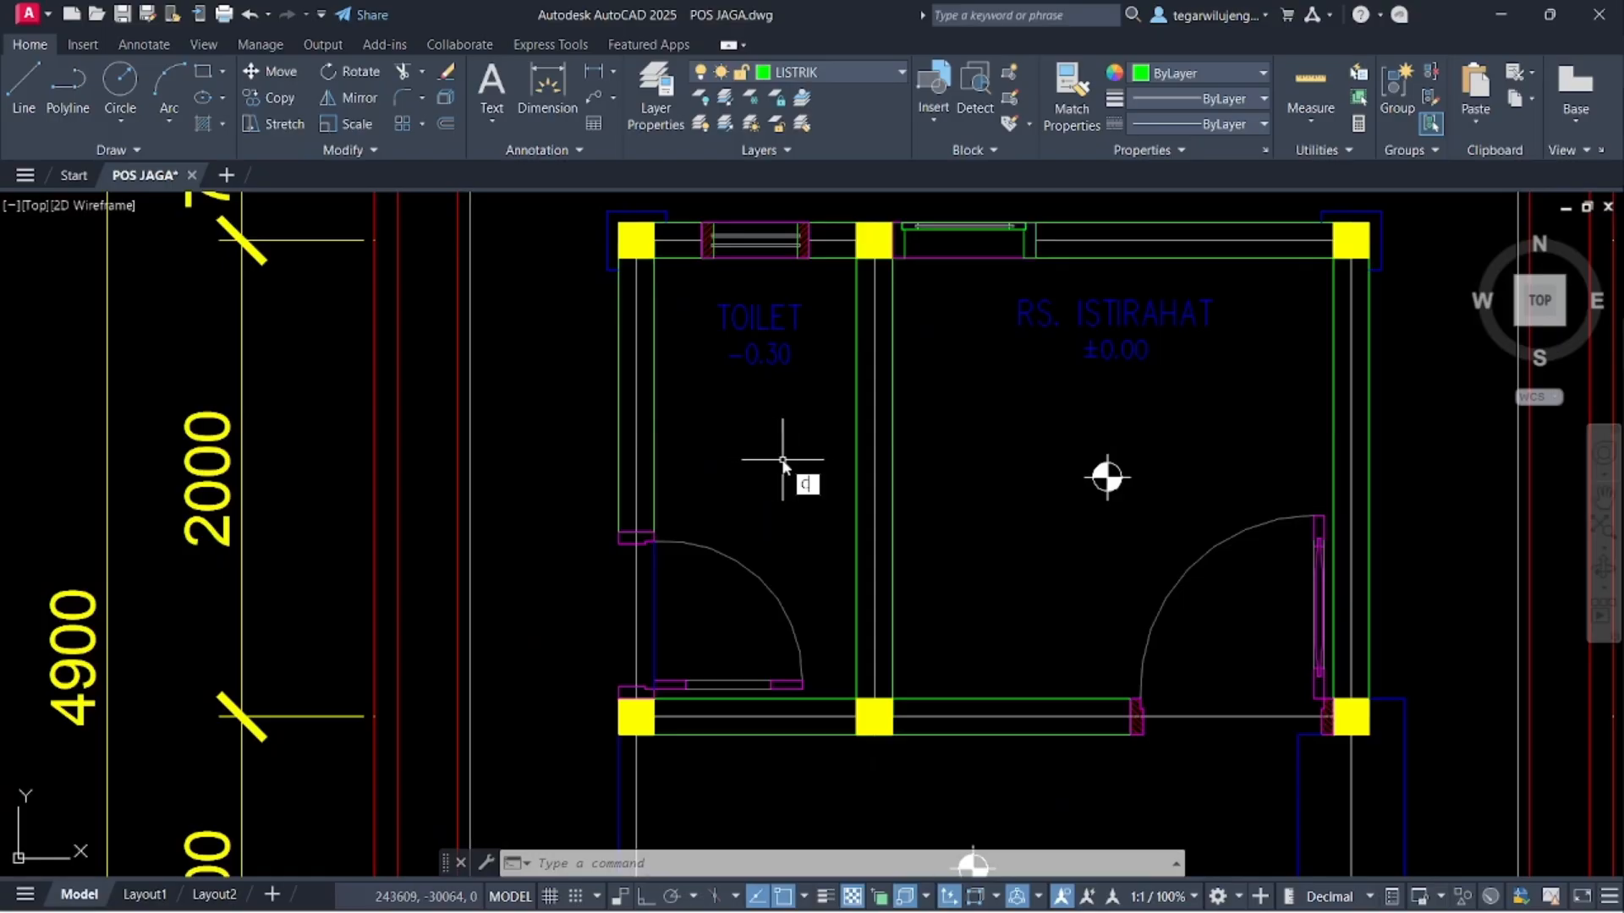
key("Return")
scroll(762, 474, "up", 2)
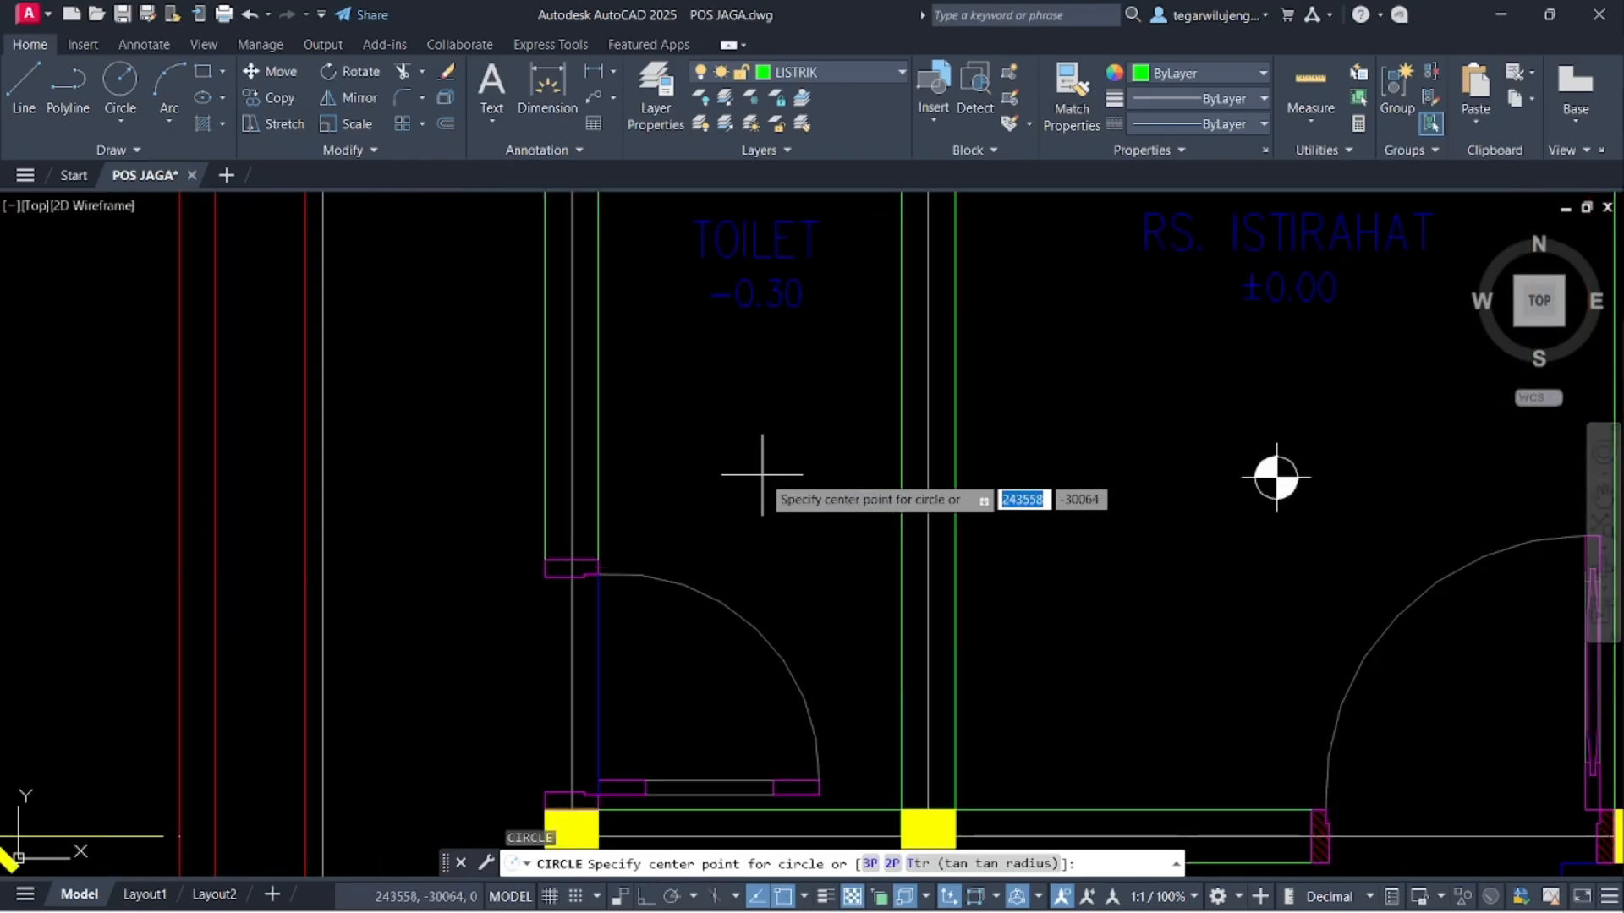
left_click(750, 458)
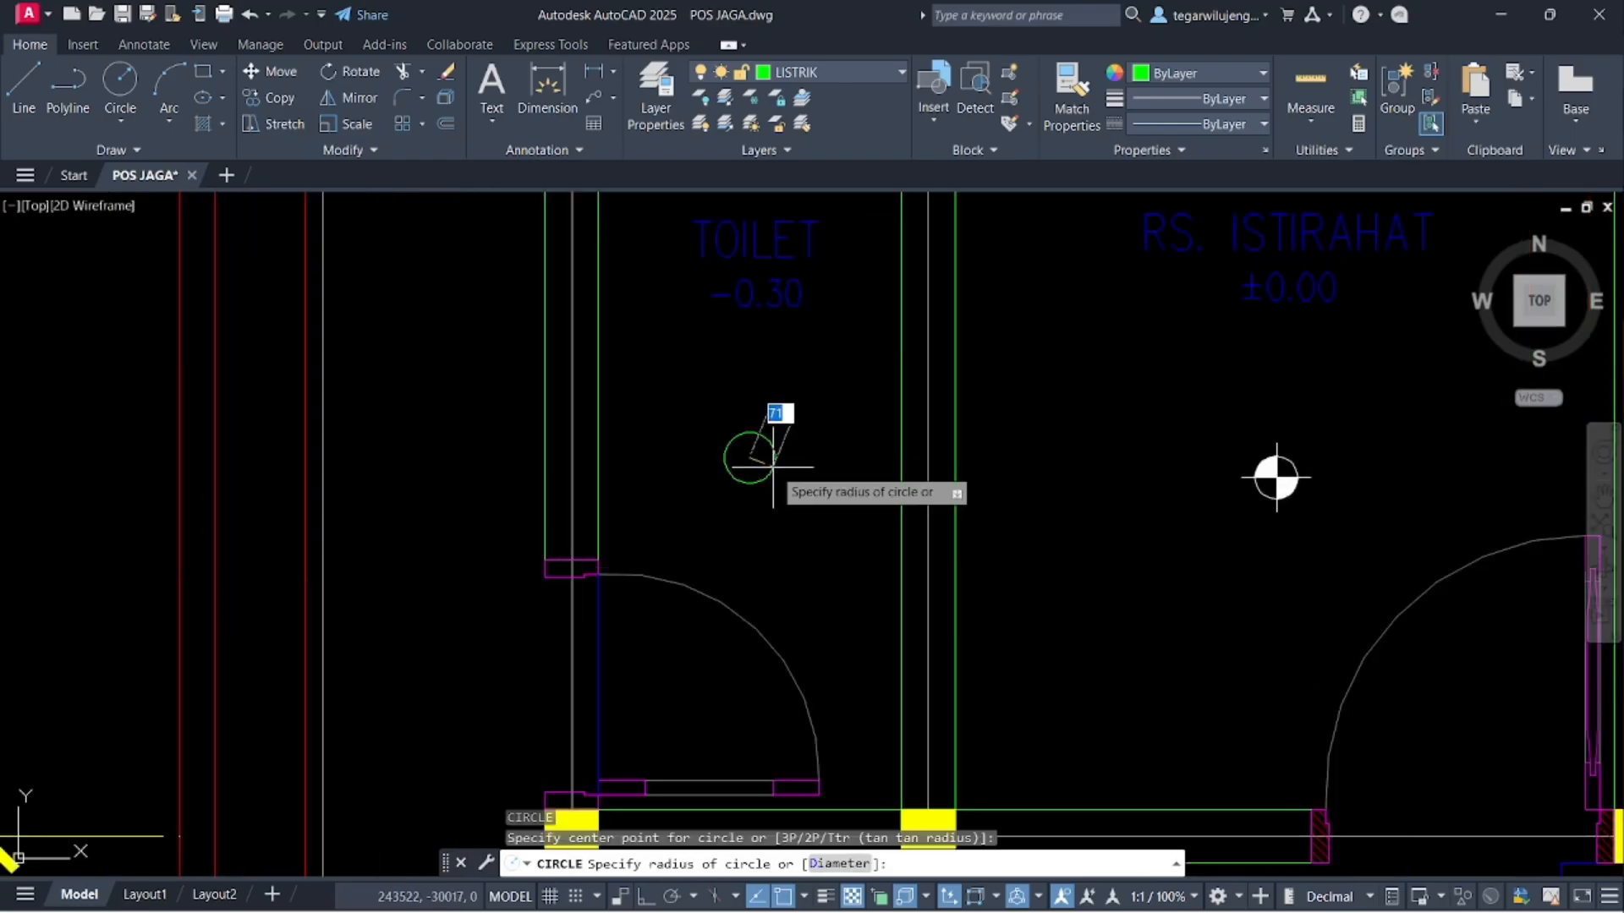
key("Return")
scroll(774, 466, "up", 5)
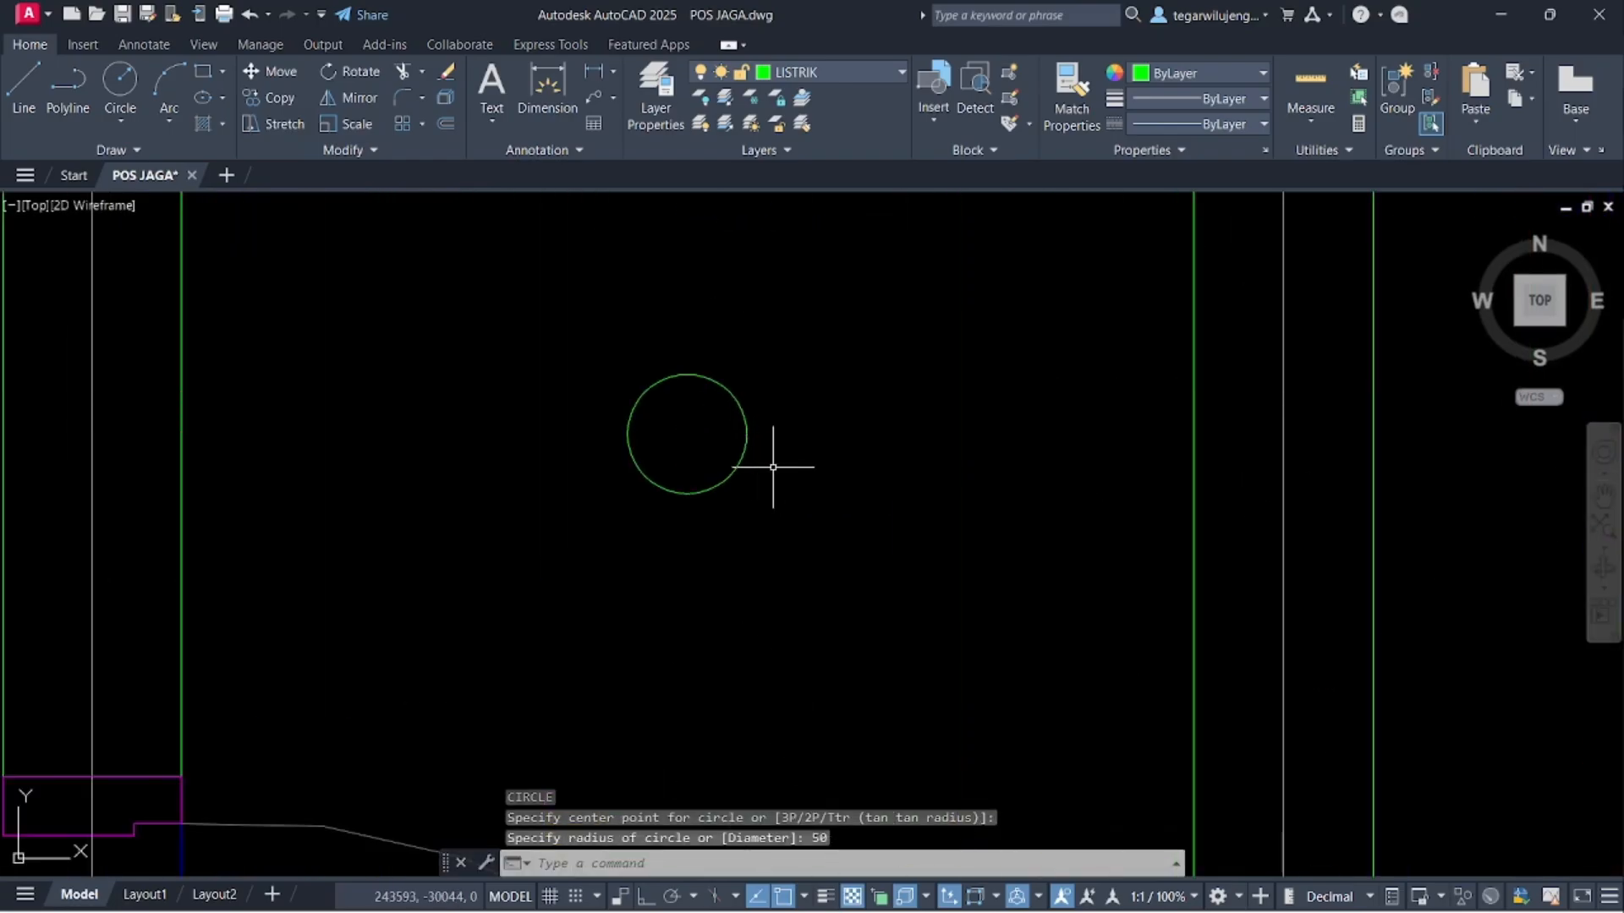
- Offset the toilet circle outward by 10 to form a double-ring lamp symbol
left_click(774, 466)
left_click(711, 420)
type("o")
key("Return")
left_click(747, 434)
type("10")
key("Return")
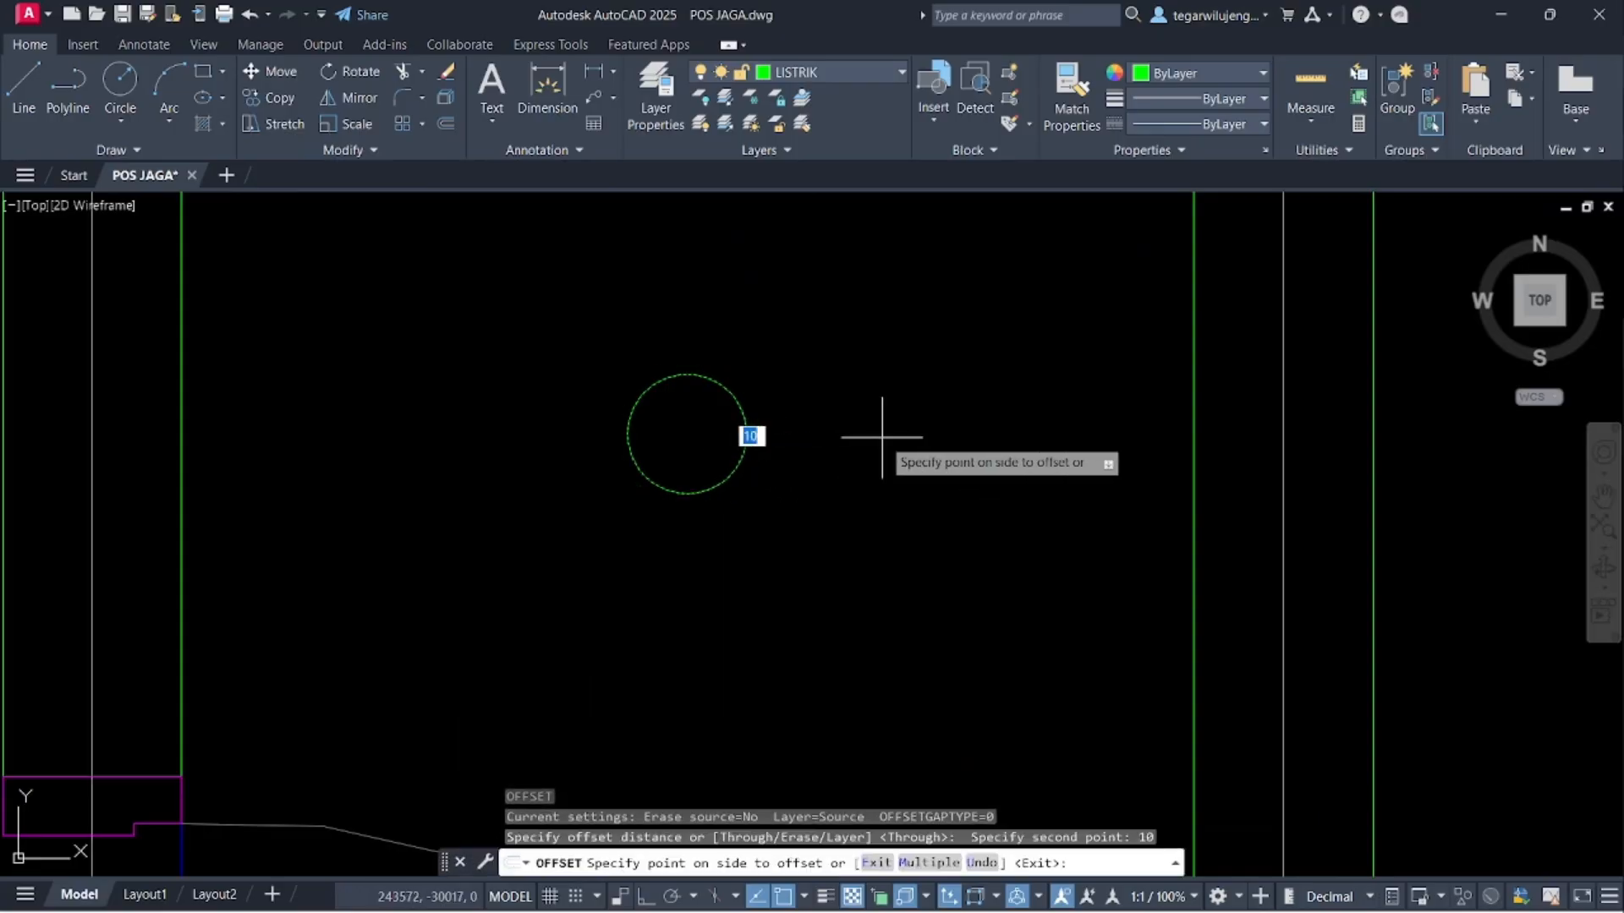
left_click(879, 441)
scroll(879, 441, "down", 5)
key("Escape")
scroll(828, 440, "down", 2)
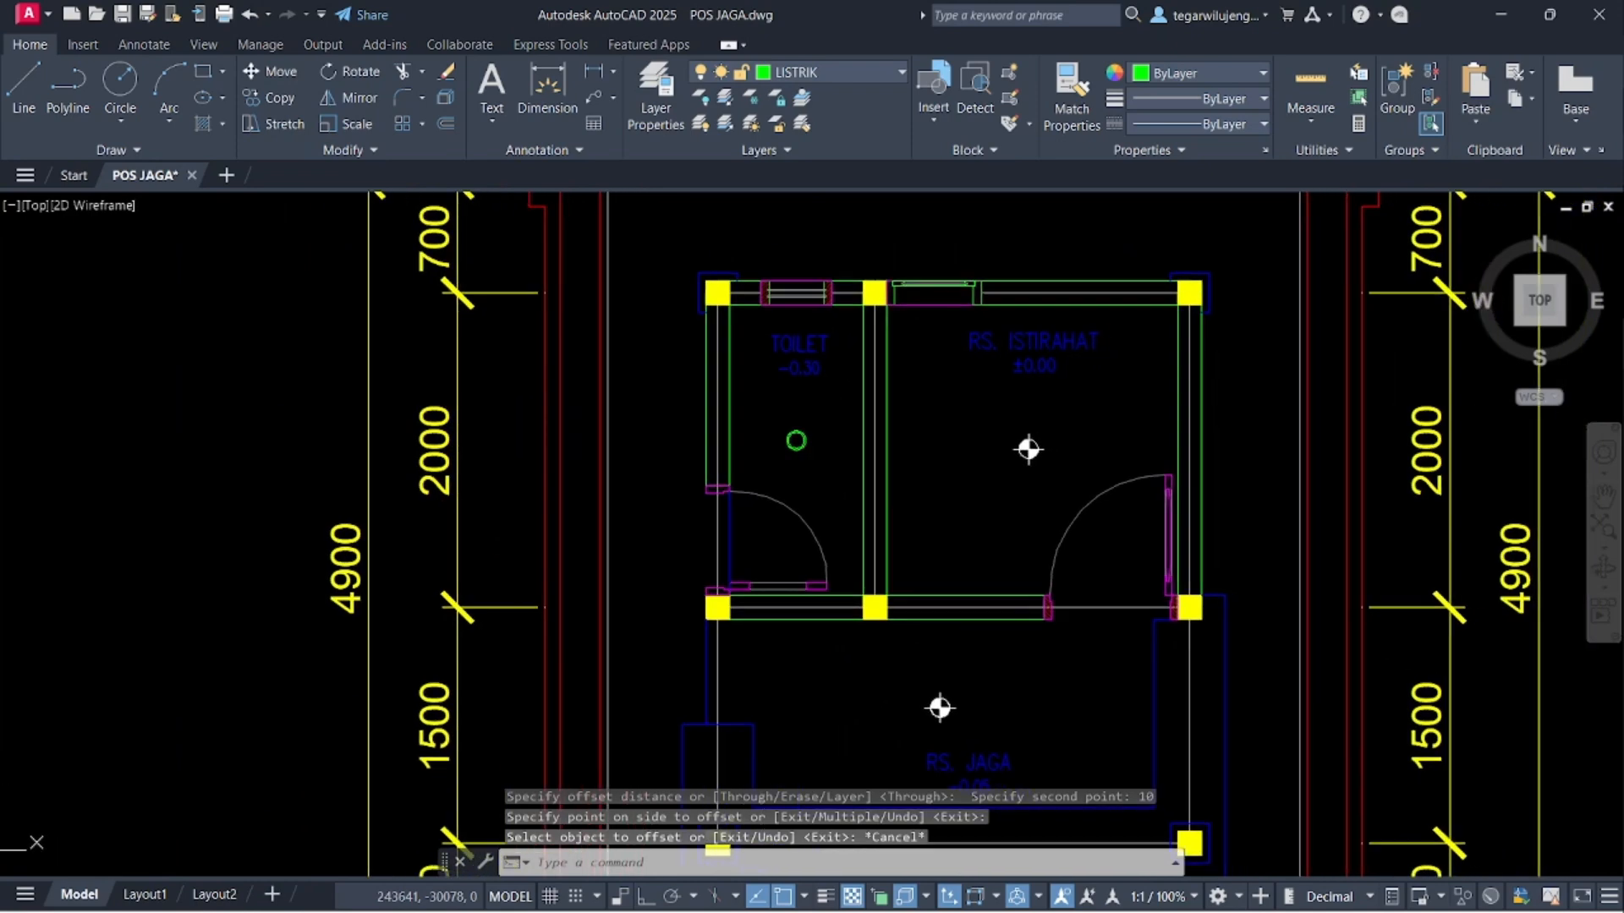
- Move both circles of the toilet lamp symbol slightly to the right to centre them in the room
scroll(830, 447, "up", 5)
left_click(689, 363)
left_click(858, 531)
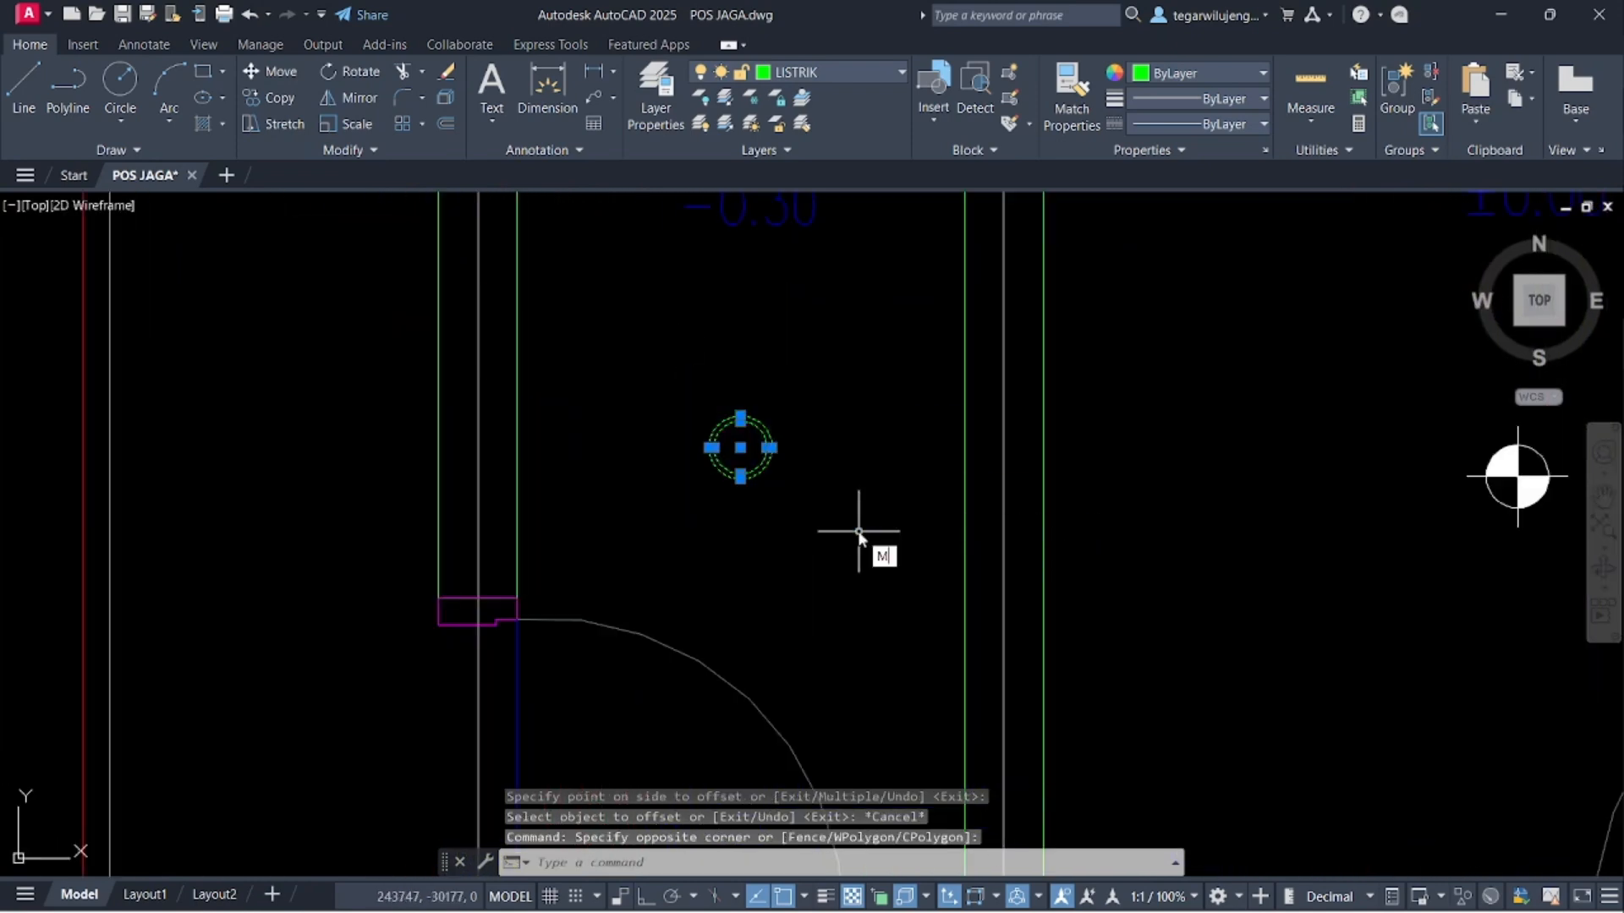
key("Return")
scroll(778, 508, "up", 2)
left_click(724, 415)
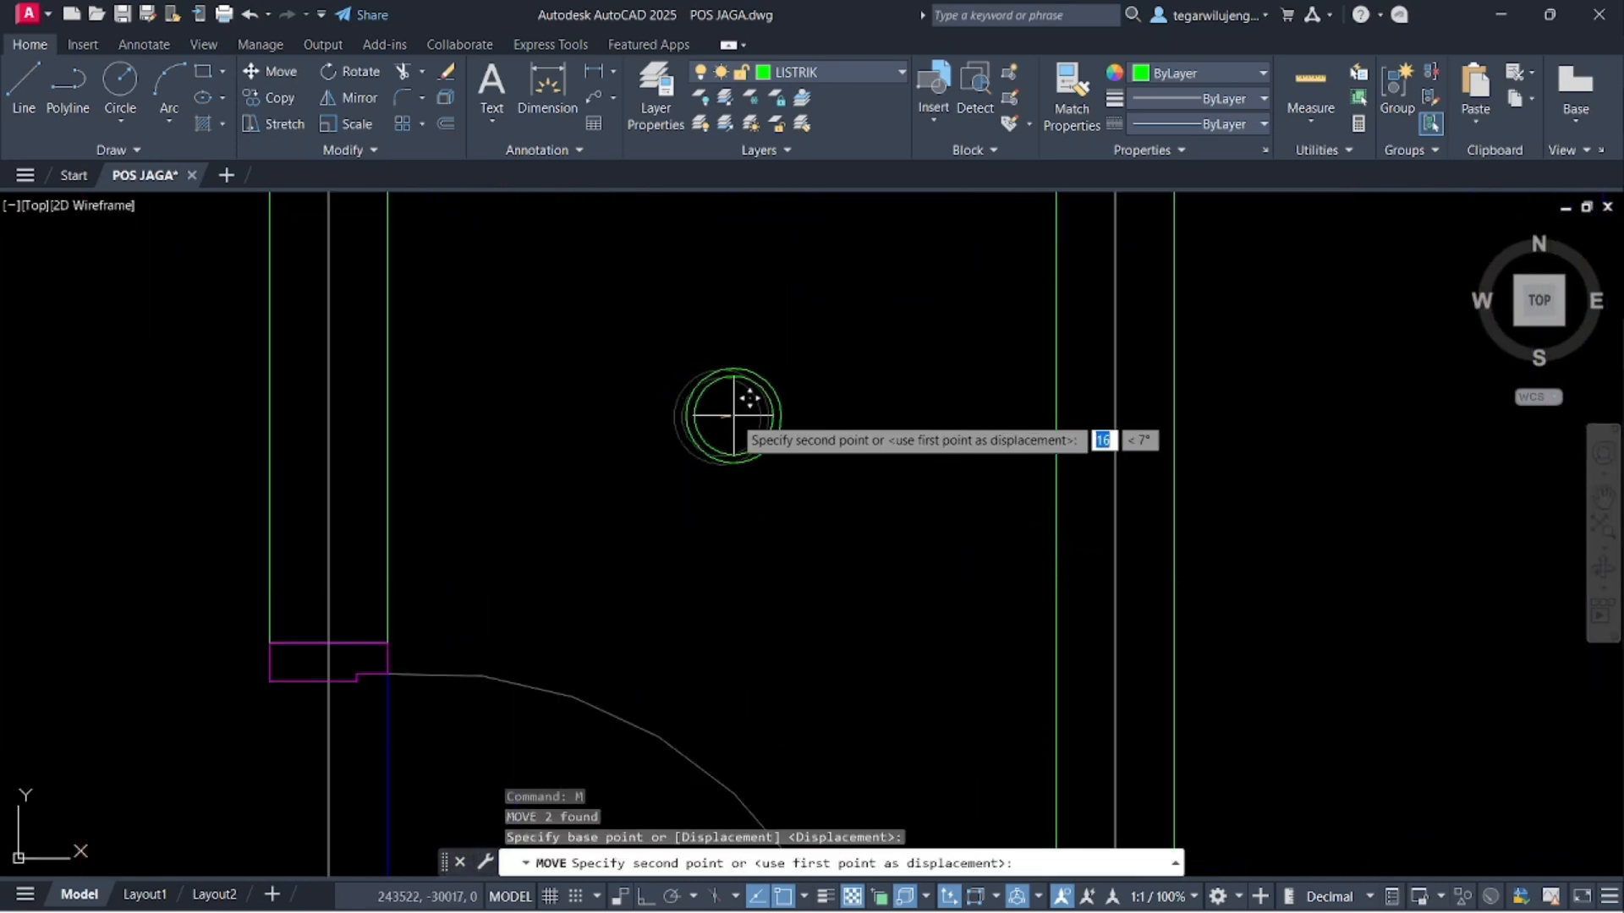
left_click(733, 416)
- Draw a 225 by 100 rectangle just below the wall that separates RS. JAGA from RS. ISTIRAHAT
scroll(830, 515, "down", 5)
mouse_move(838, 569)
middle_mouse_down()
mouse_move(744, 541)
mouse_move(786, 551)
mouse_move(773, 450)
middle_mouse_up()
scroll(748, 562, "down", 4)
scroll(792, 515, "up", 5)
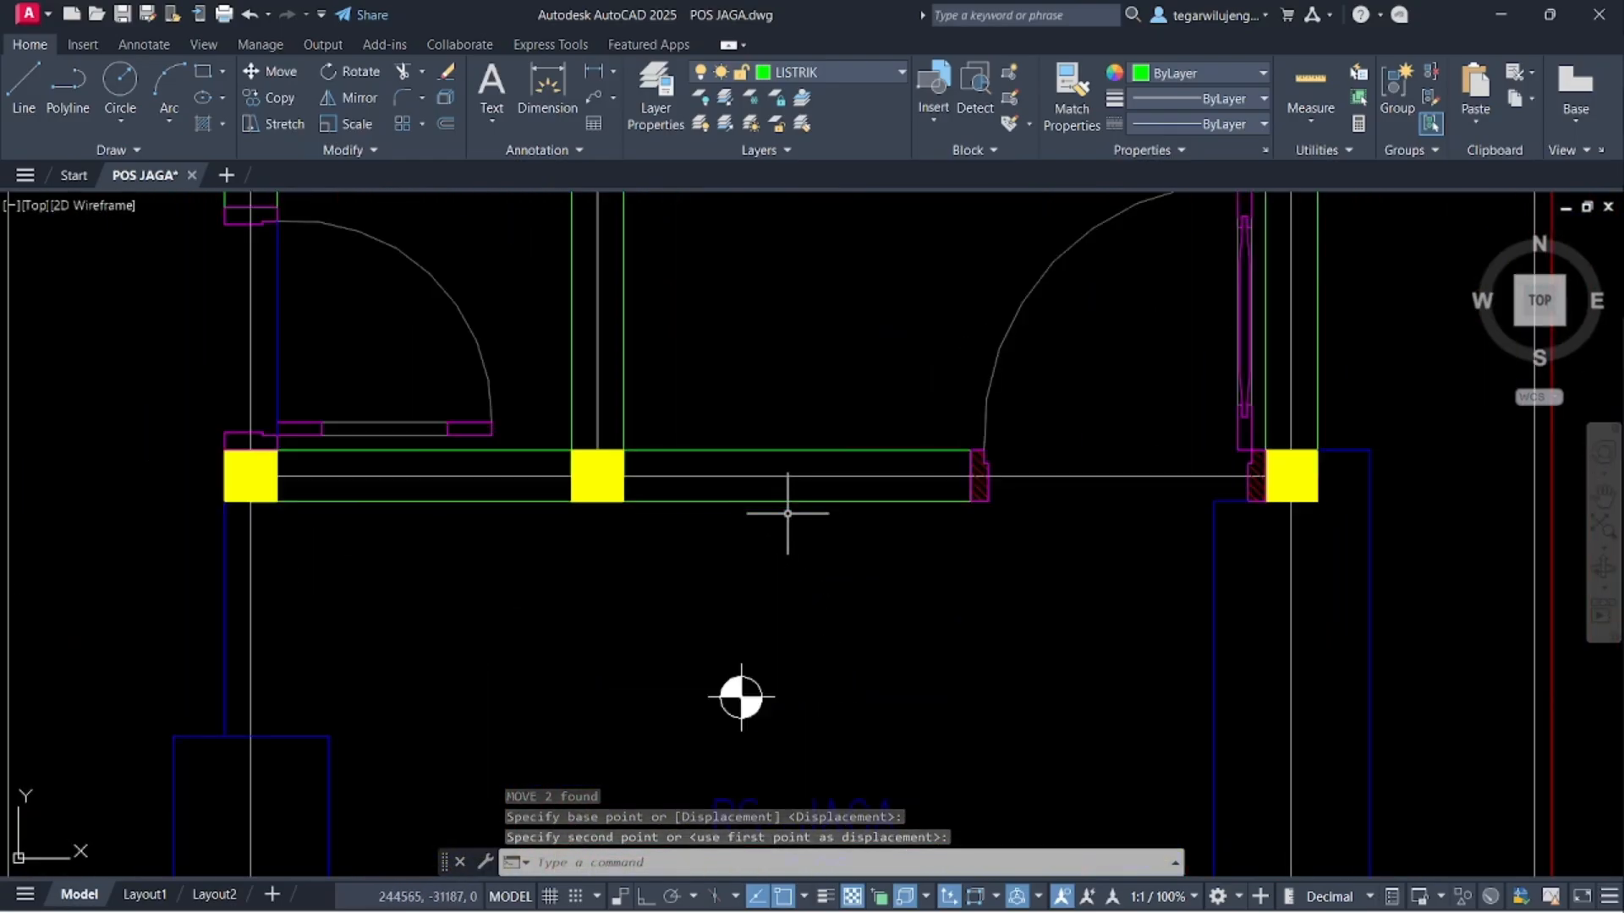
type("REC")
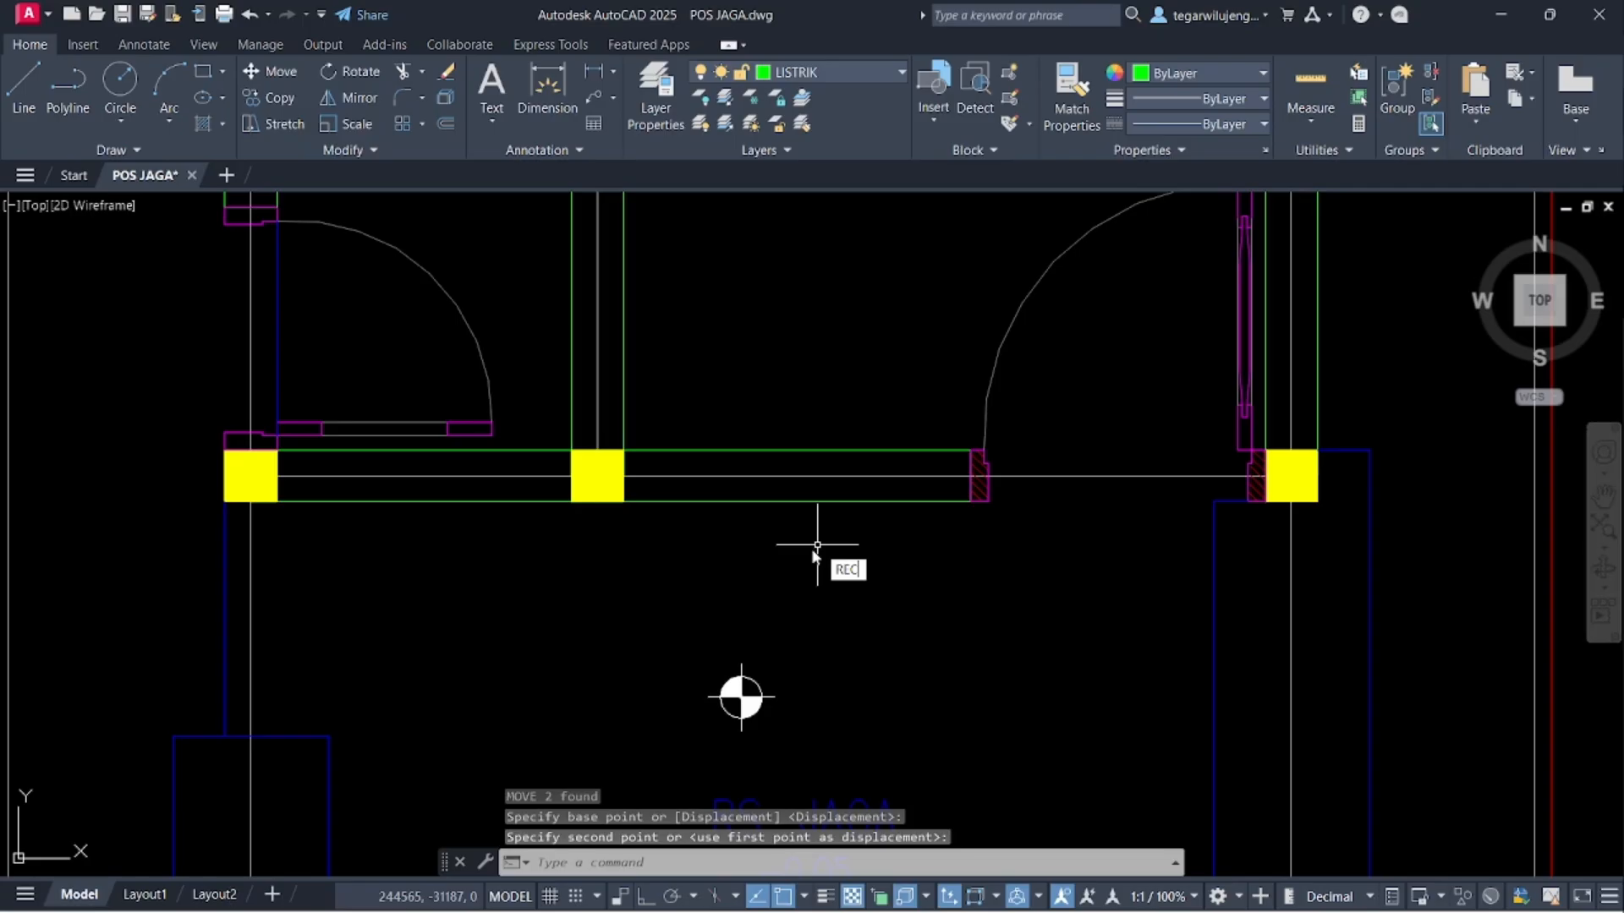
type("rec")
key("Return")
left_click(741, 697)
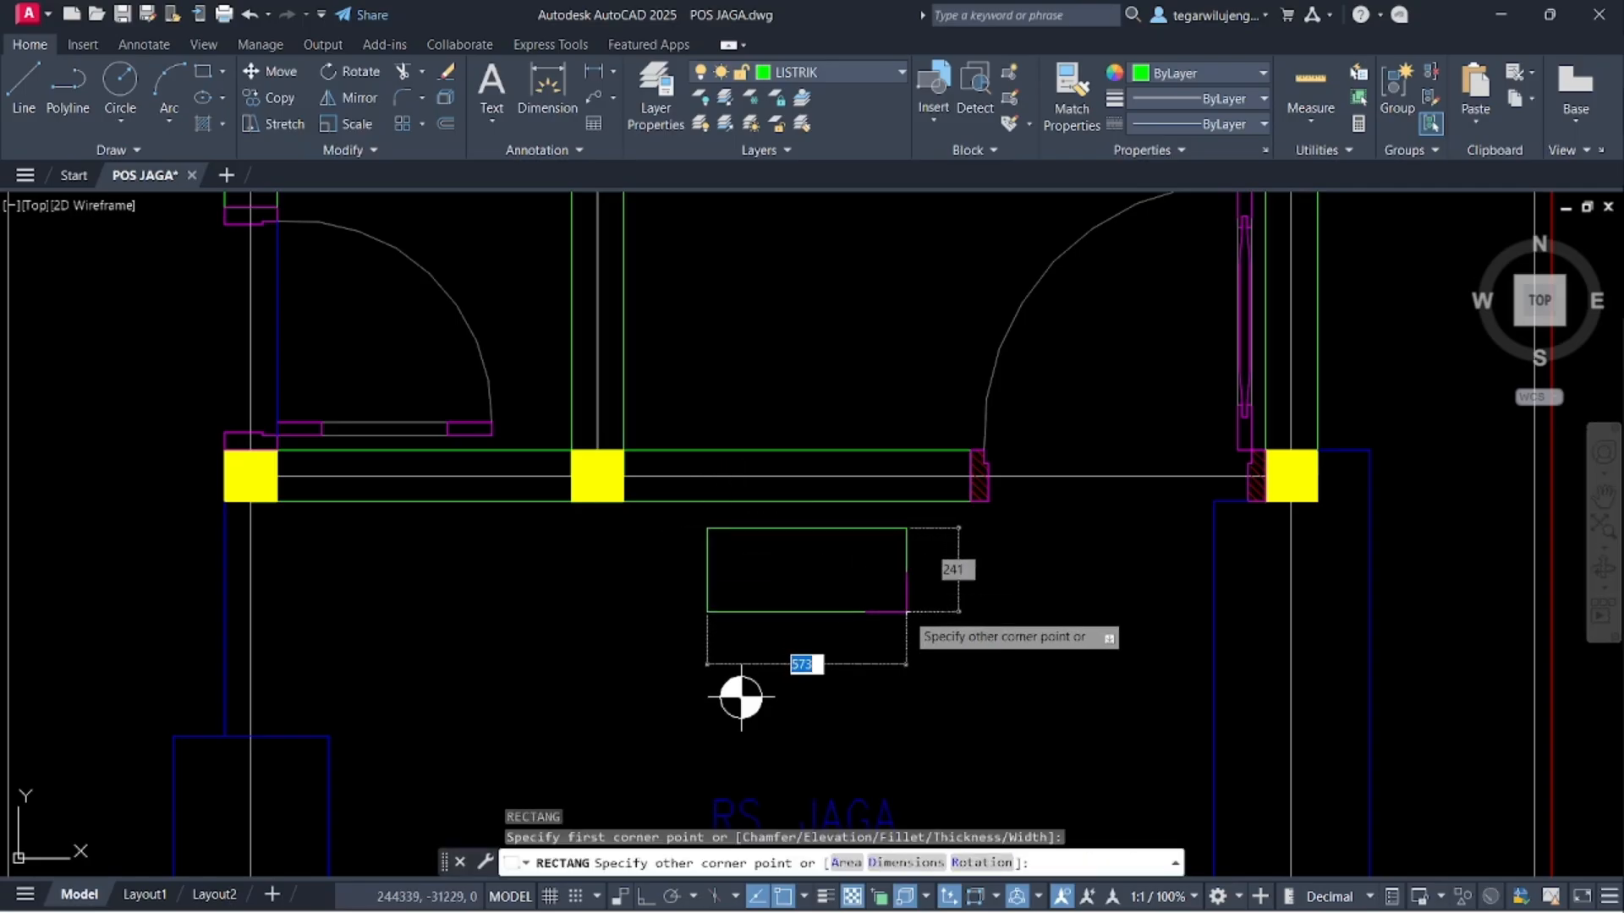
key("Tab")
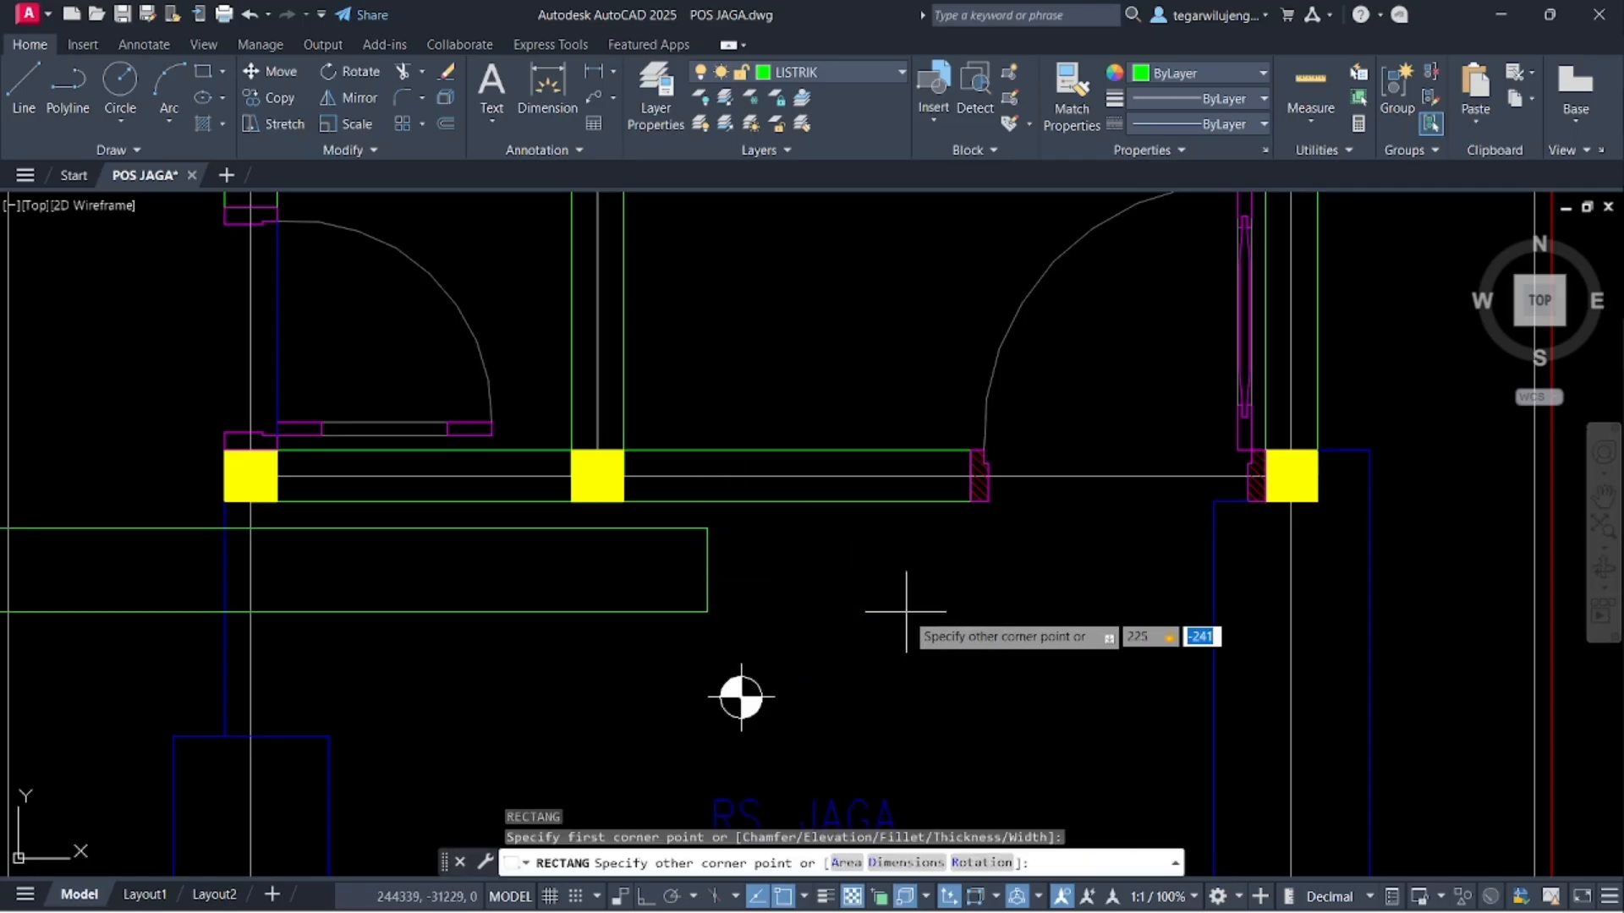
type("100")
key("Return")
scroll(724, 482, "up", 4)
- Move the rectangle by its top-edge midpoint to the midpoint of the wall's lower face, on the RS. JAGA side
left_click(862, 609)
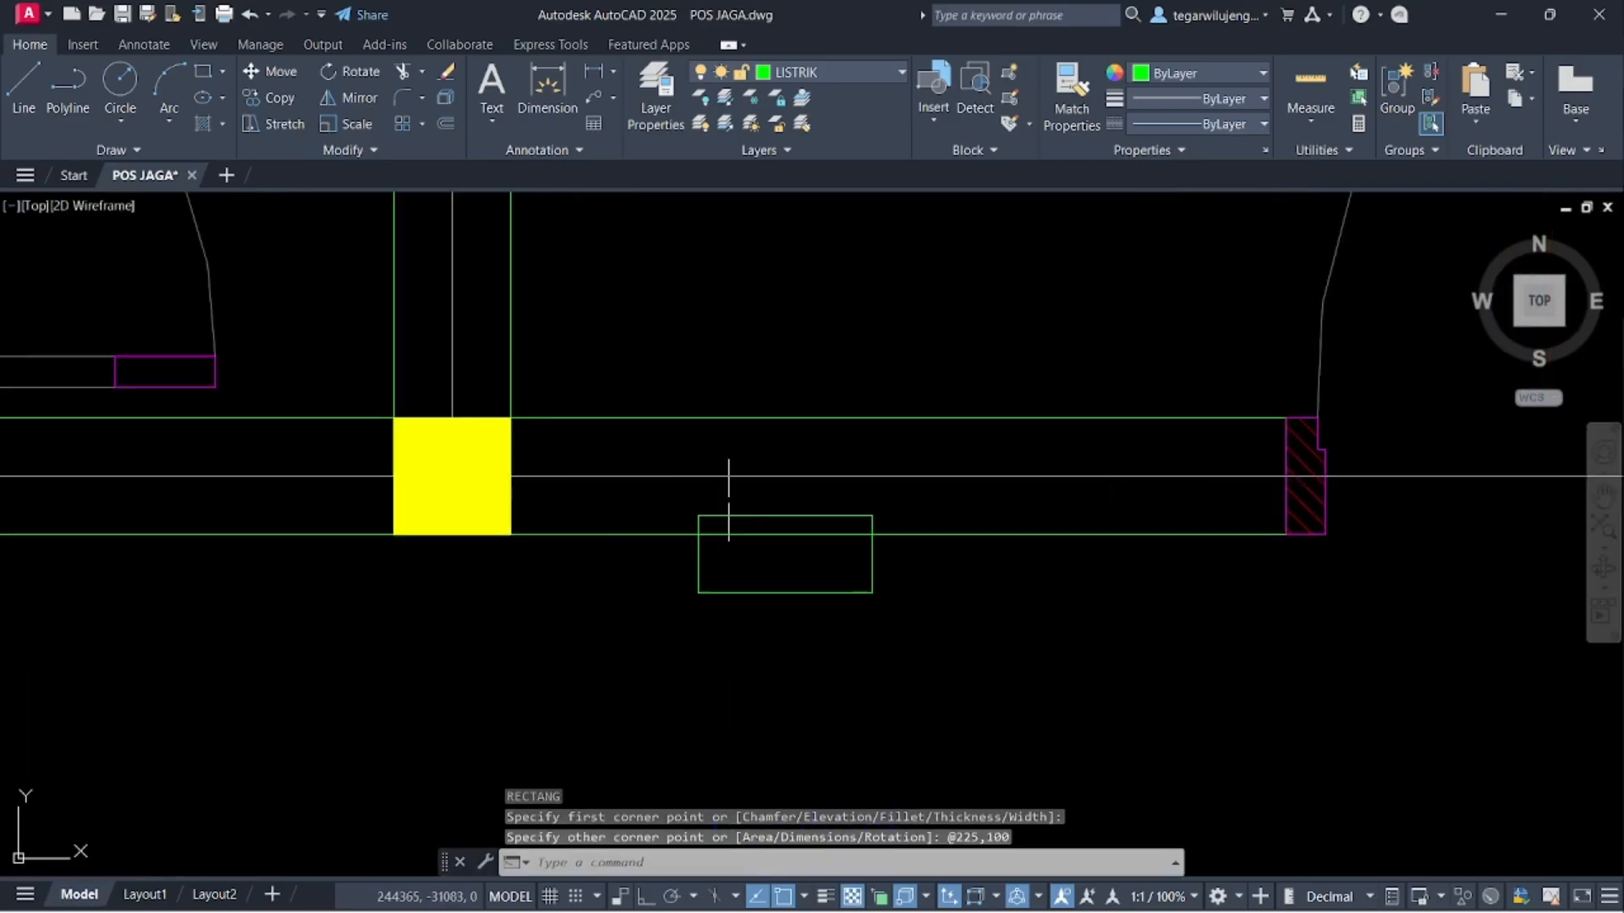
left_click(827, 583)
key("Return")
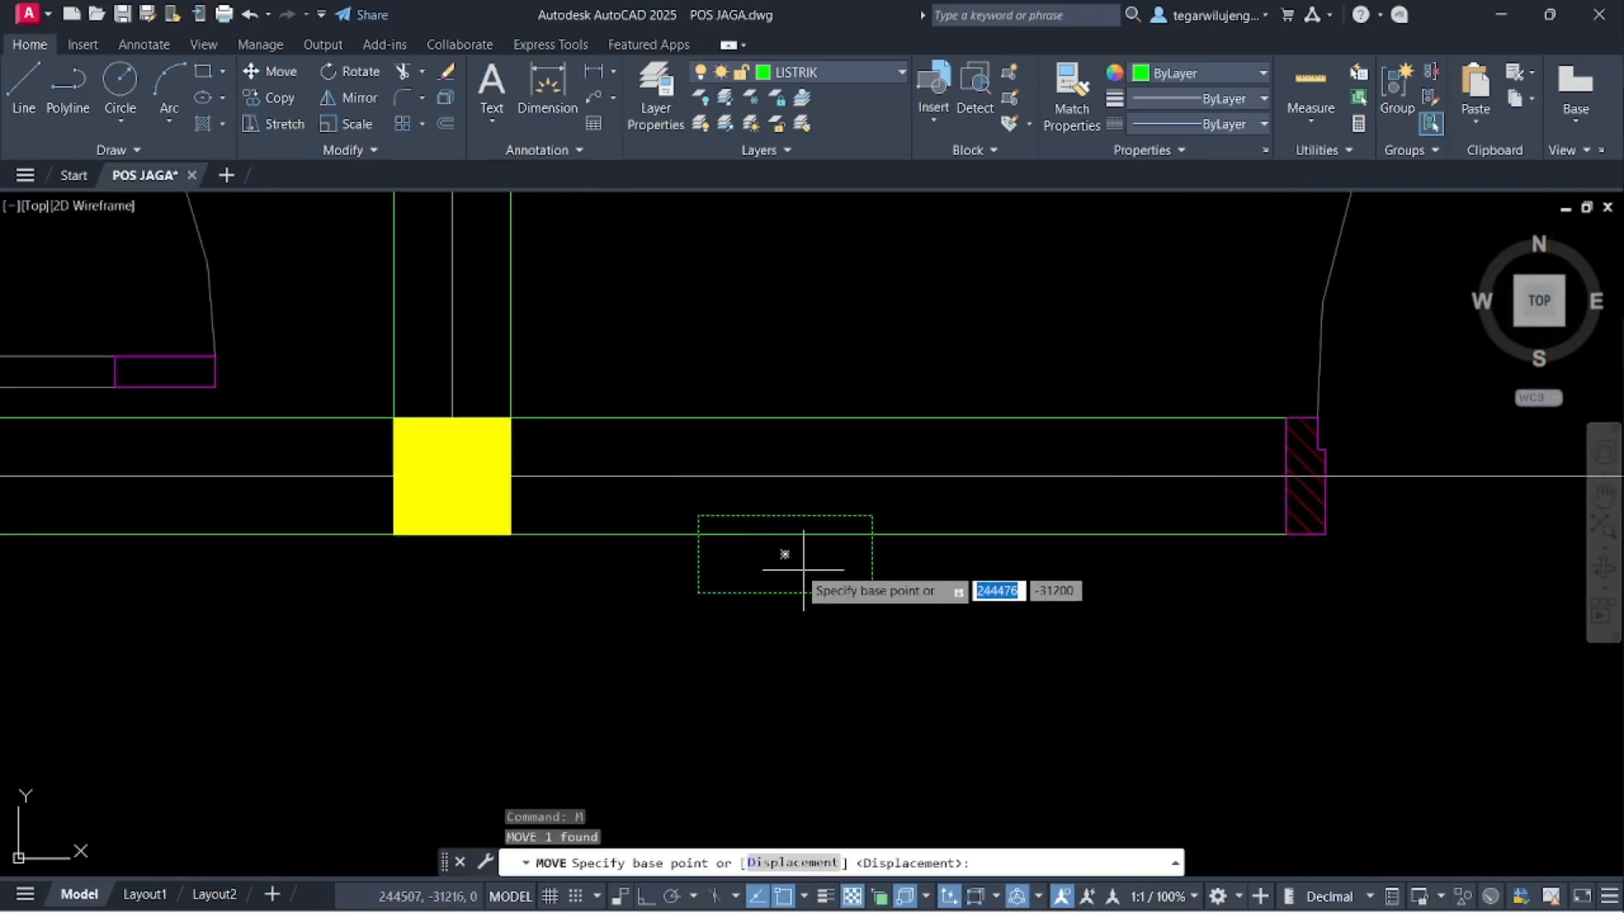
left_click(785, 554)
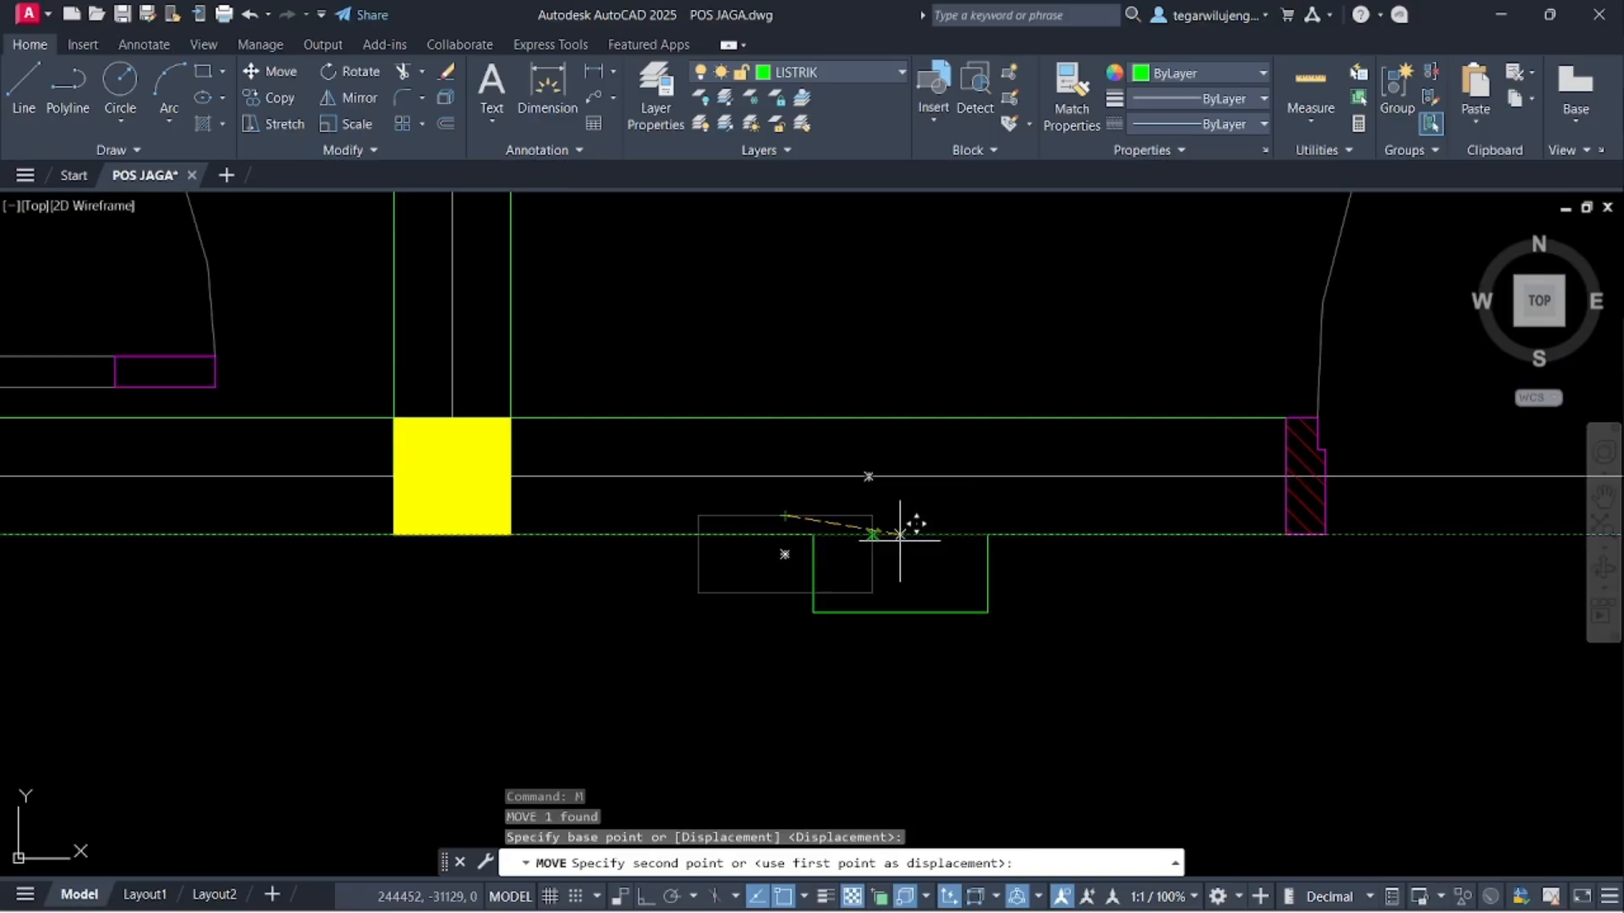
scroll(906, 519, "down", 3)
scroll(924, 507, "up", 4)
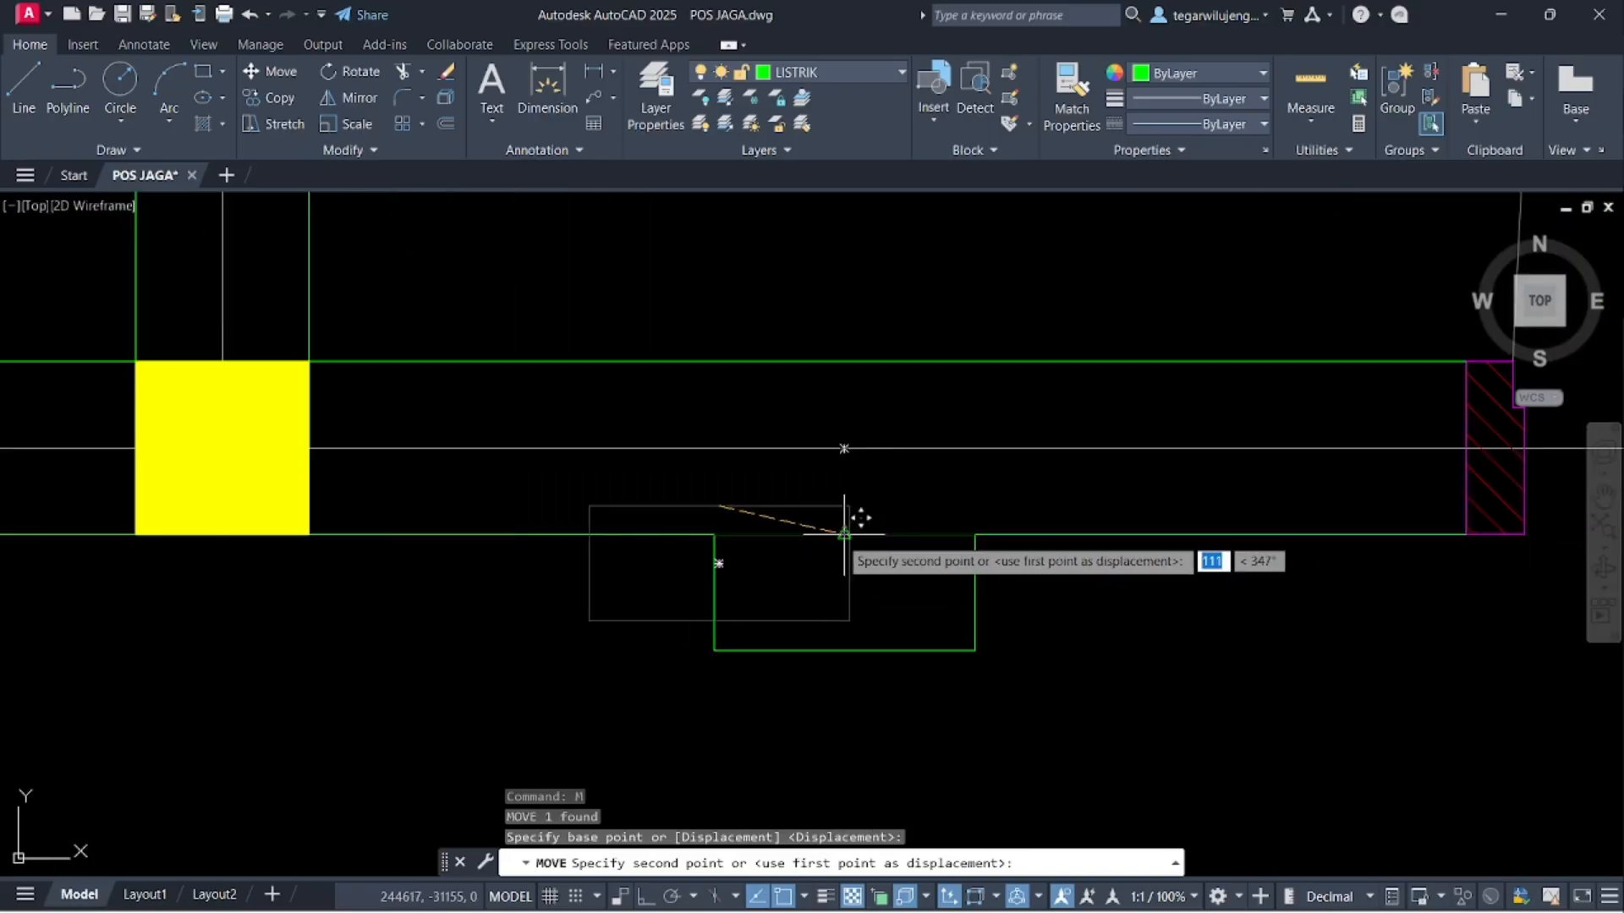
left_click(830, 535)
- Draw a diagonal line across the rectangle from its lower-left corner to its upper-right corner
scroll(871, 575, "down", 5)
scroll(886, 542, "down", 6)
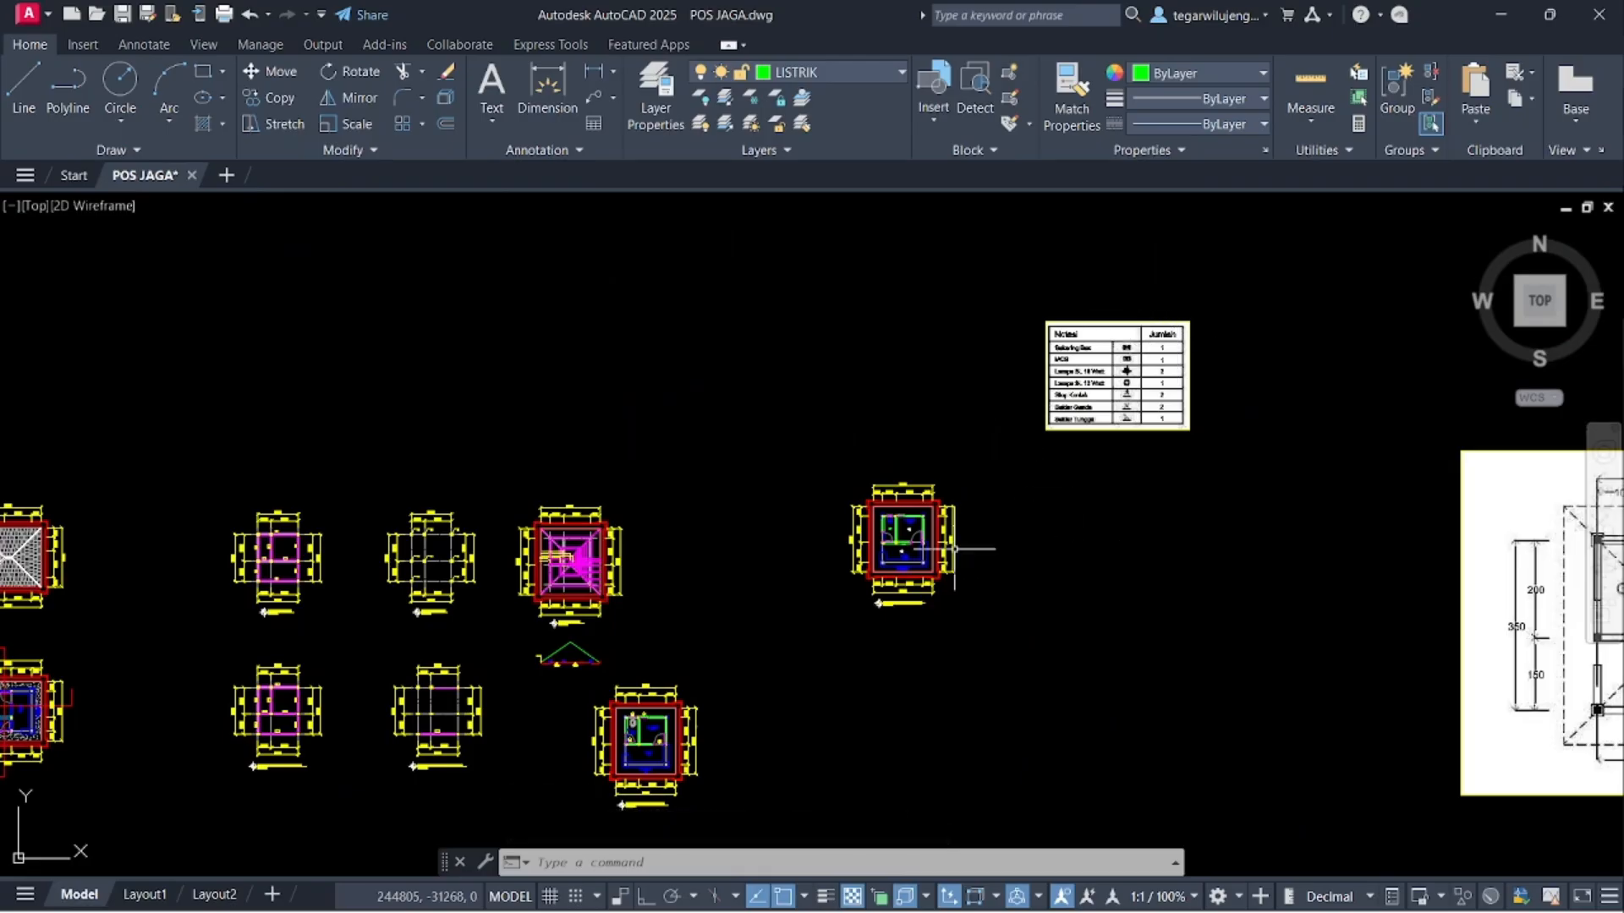
scroll(958, 547, "up", 8)
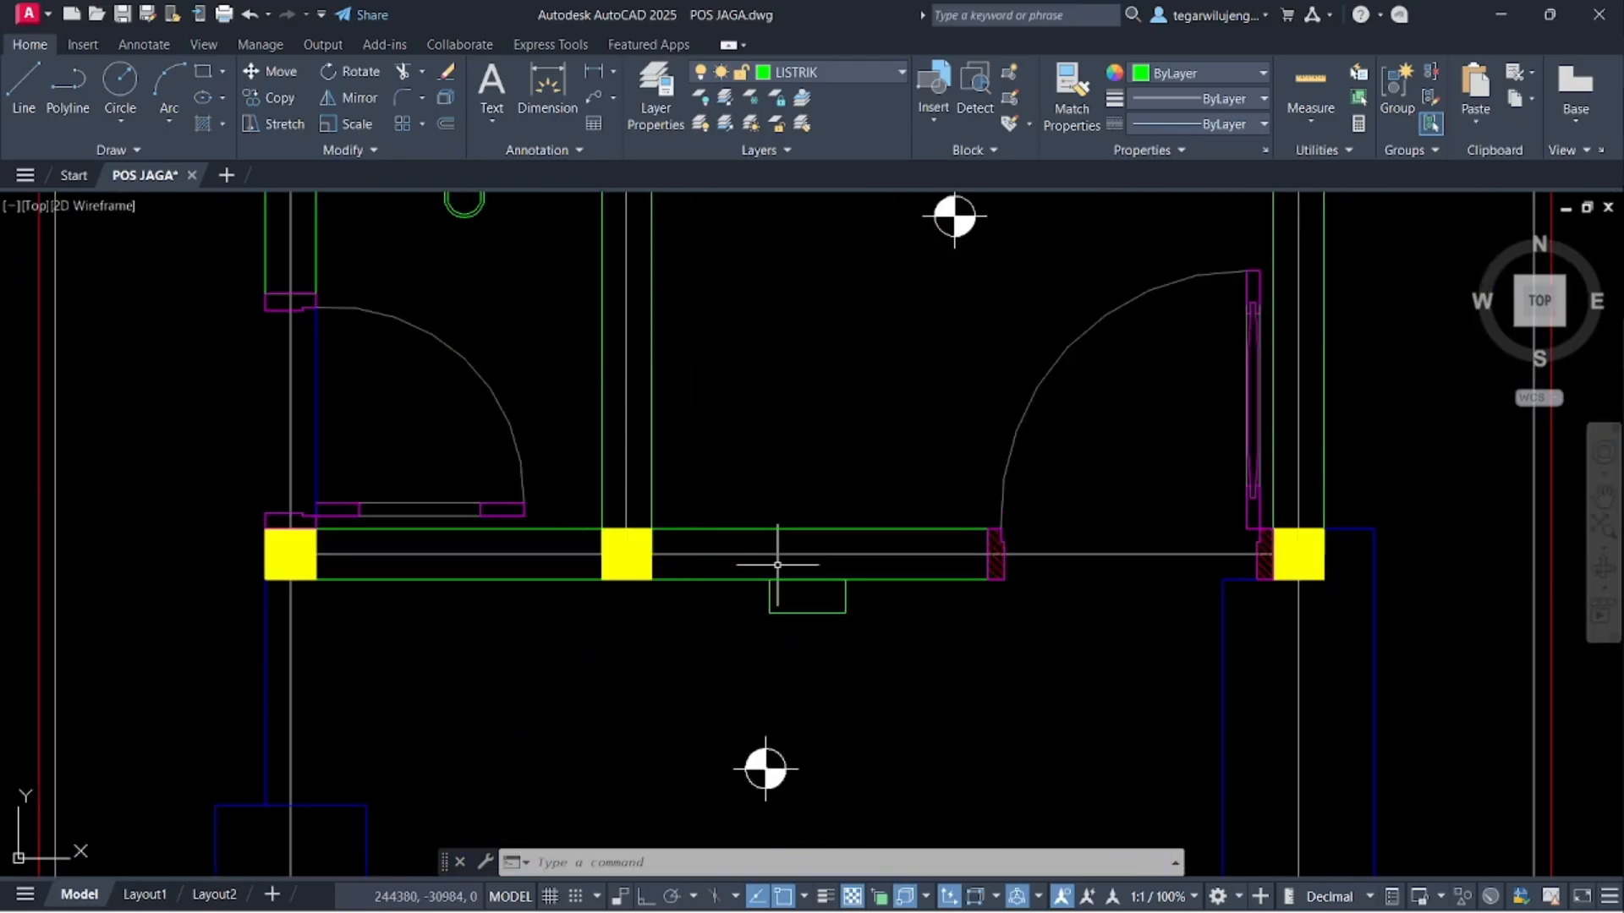
key("Return")
left_click(770, 613)
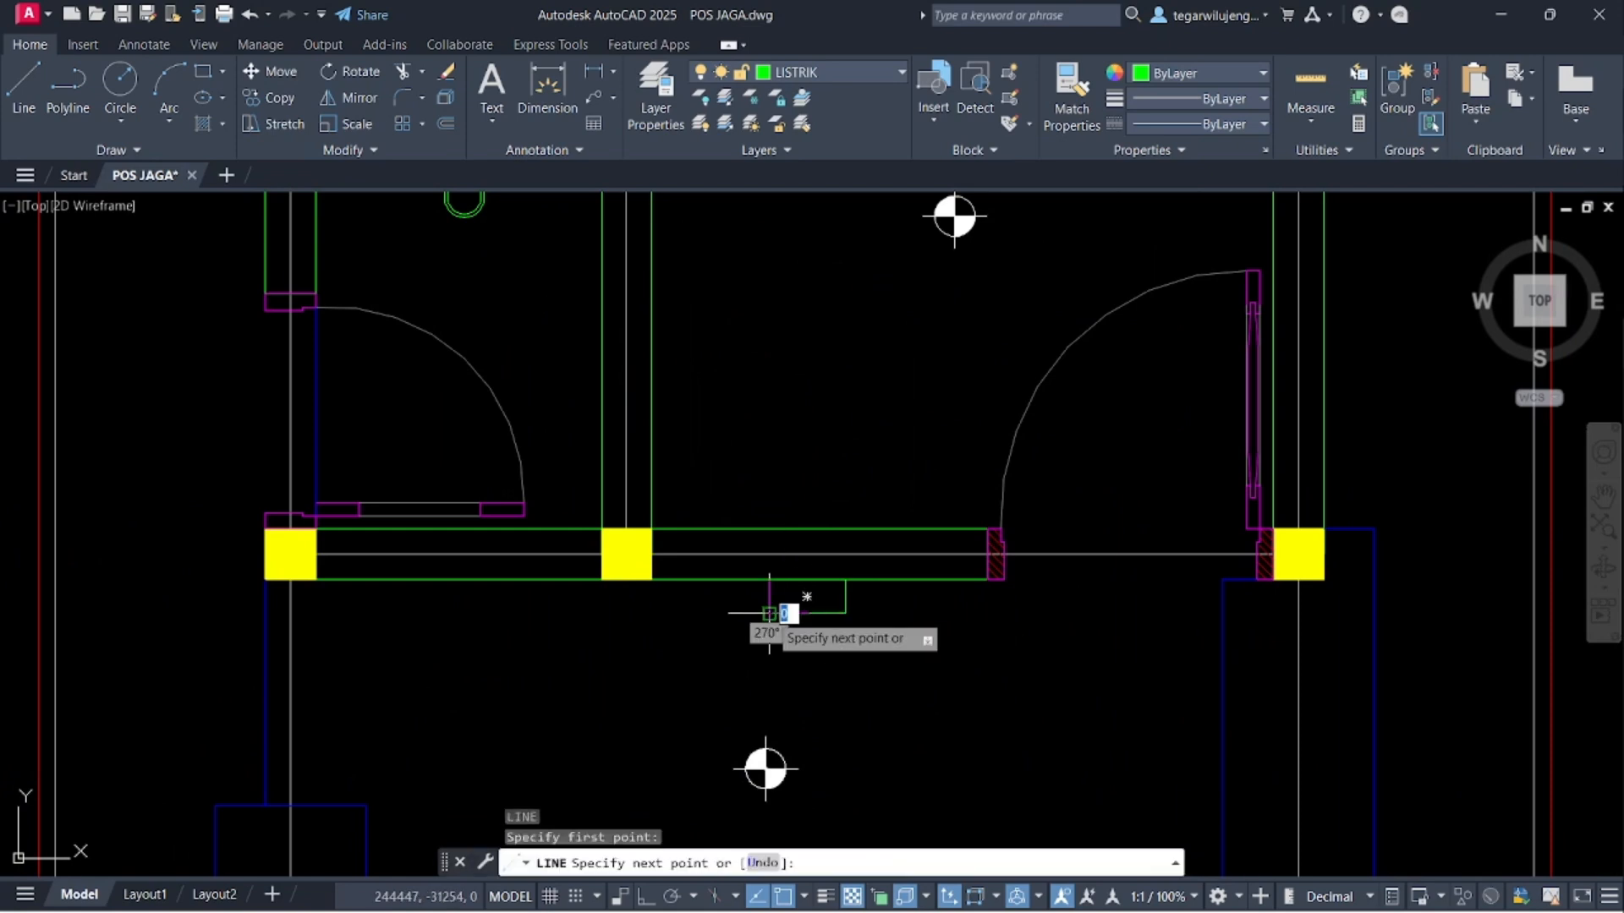
left_click(845, 580)
key("Return")
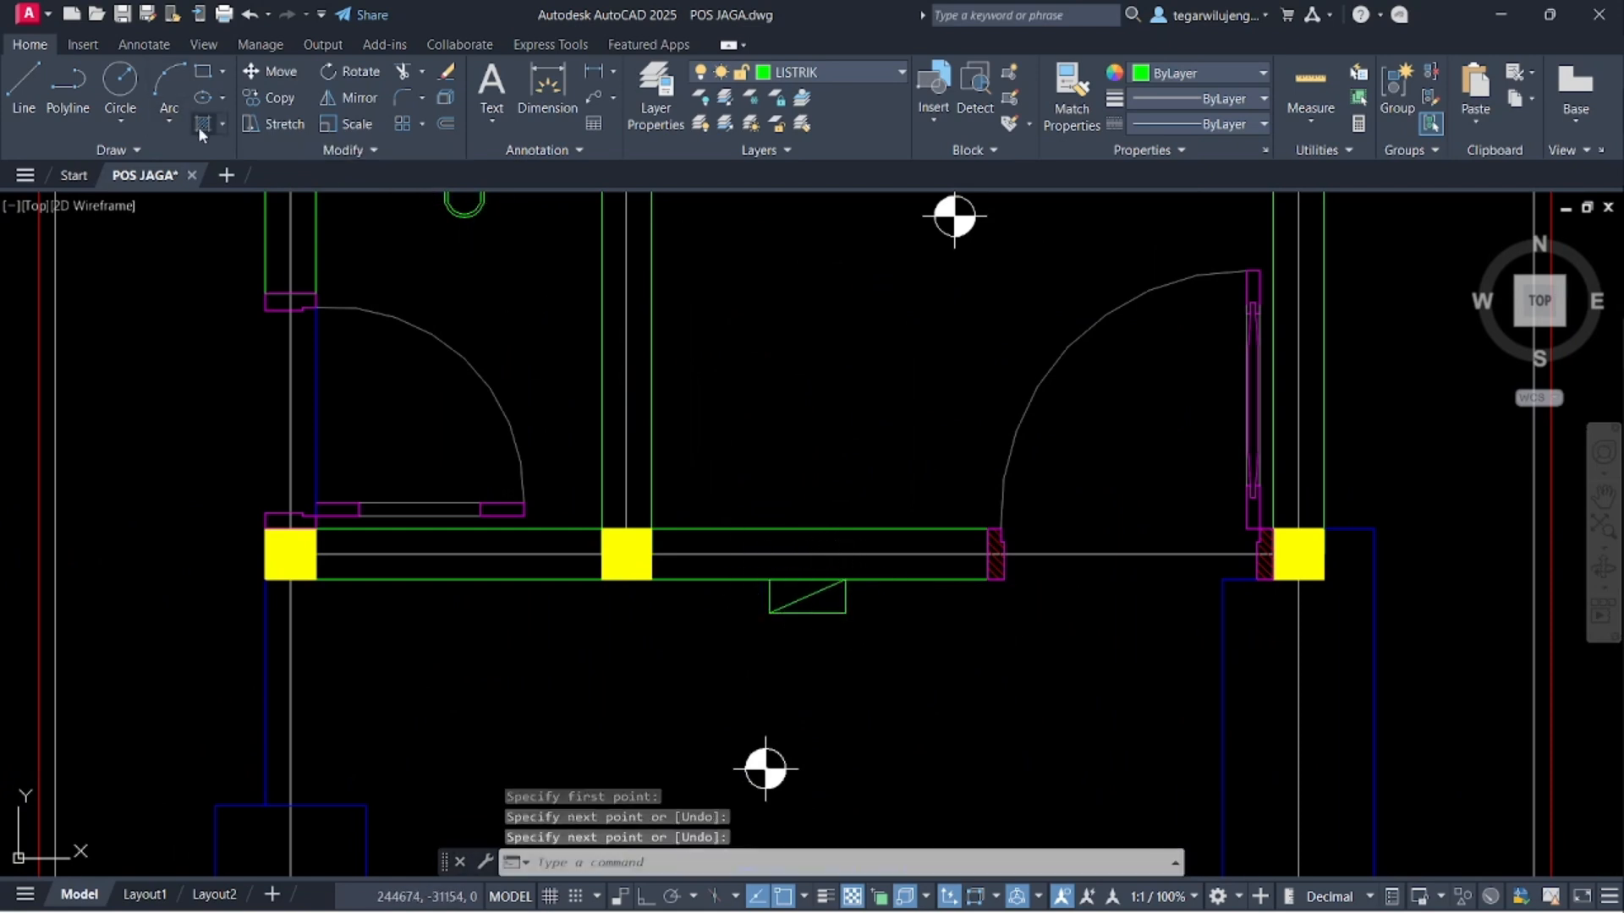
- Fill the triangle below the rectangle's diagonal with a SOLID hatch
left_click(202, 130)
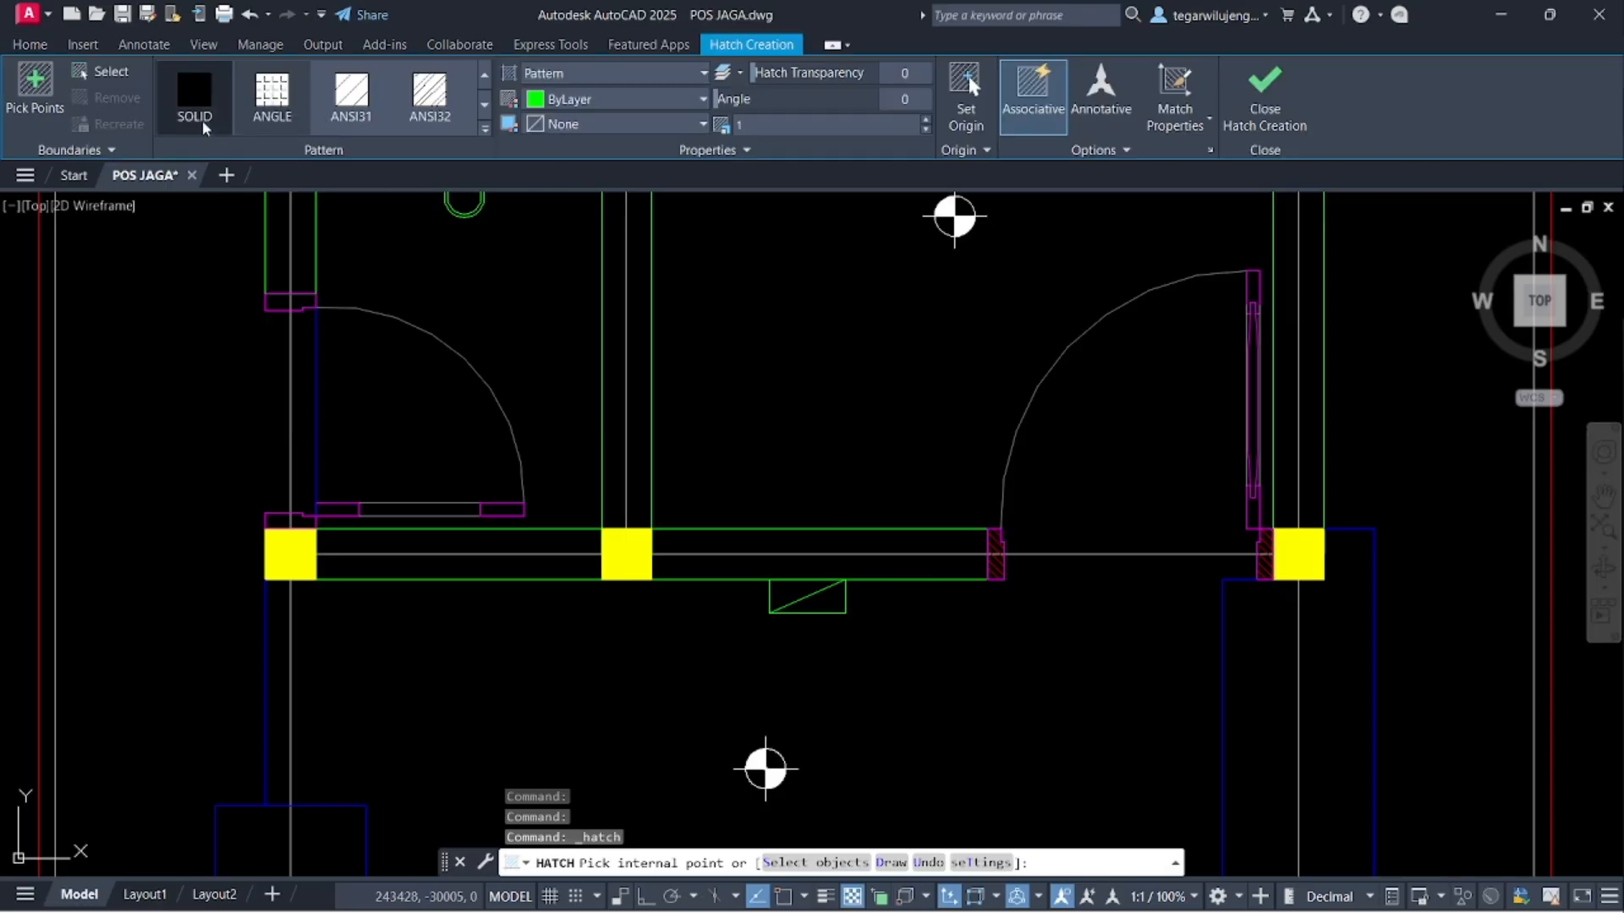
scroll(834, 578, "up", 4)
left_click(835, 602)
key("Escape")
- Draw a 100 by 75 rectangle beside the half-filled panel symbol
middle_click_drag(797, 527, 790, 487)
type("RFc")
key("Return")
left_click(915, 677)
type("100")
key("Tab")
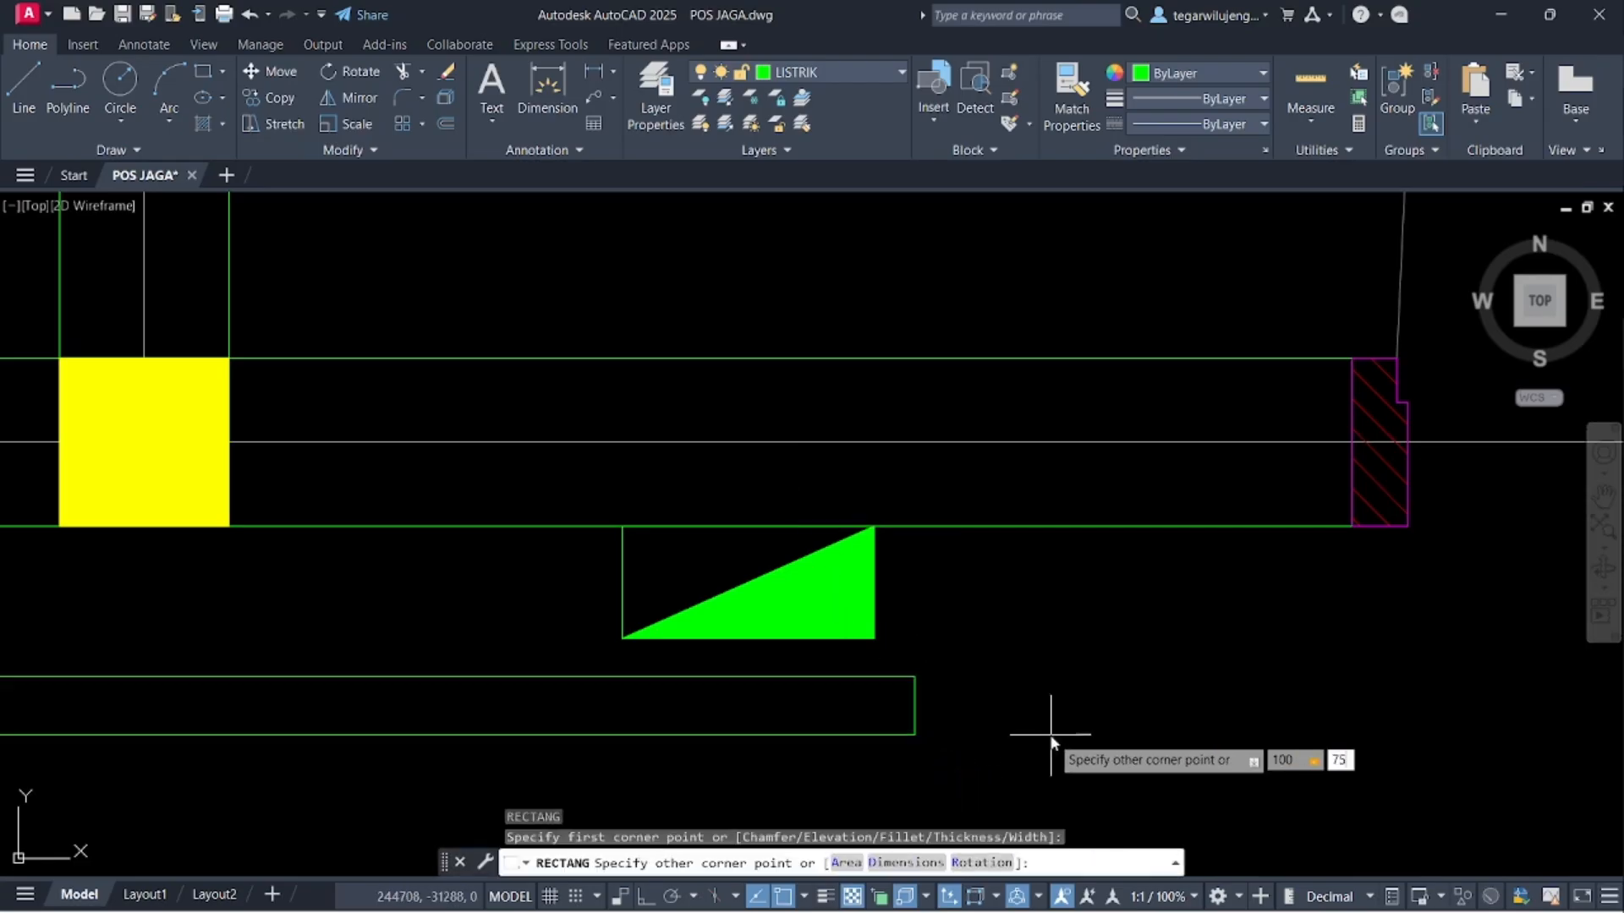
key("Return")
- Move the small rectangle by its bottom-edge midpoint to the midpoint of the wall's upper face
left_click(1025, 668)
type("M")
key("Return")
left_click(970, 634)
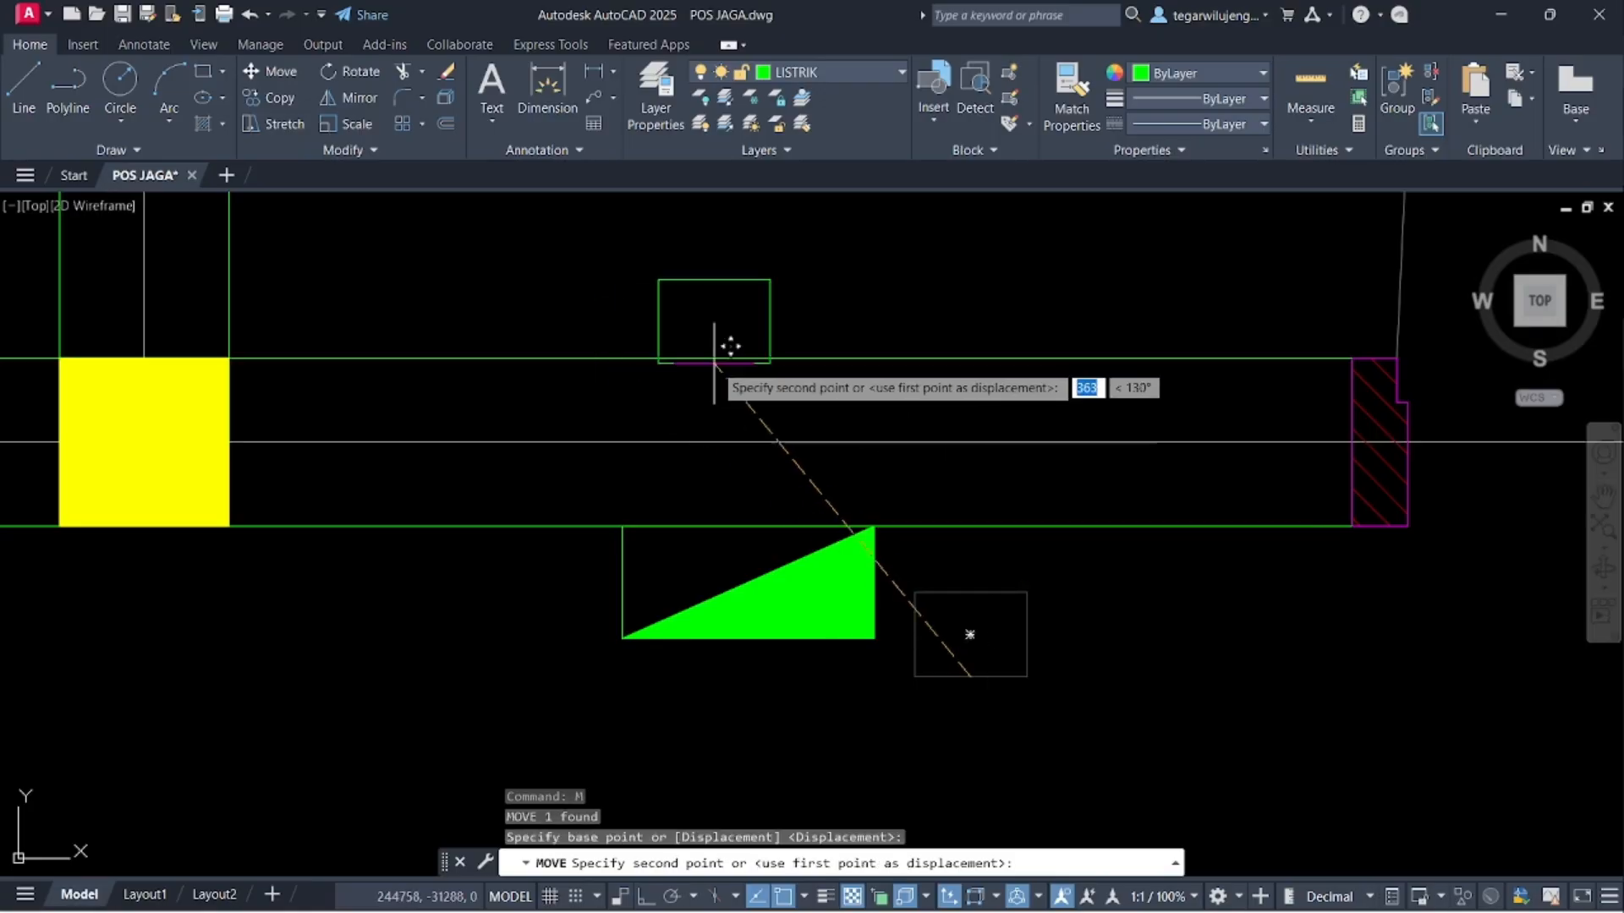
left_click(748, 315)
- Stretch the small rectangle's top edge downward by 20 to reduce its height
left_click(744, 273)
left_click(747, 273)
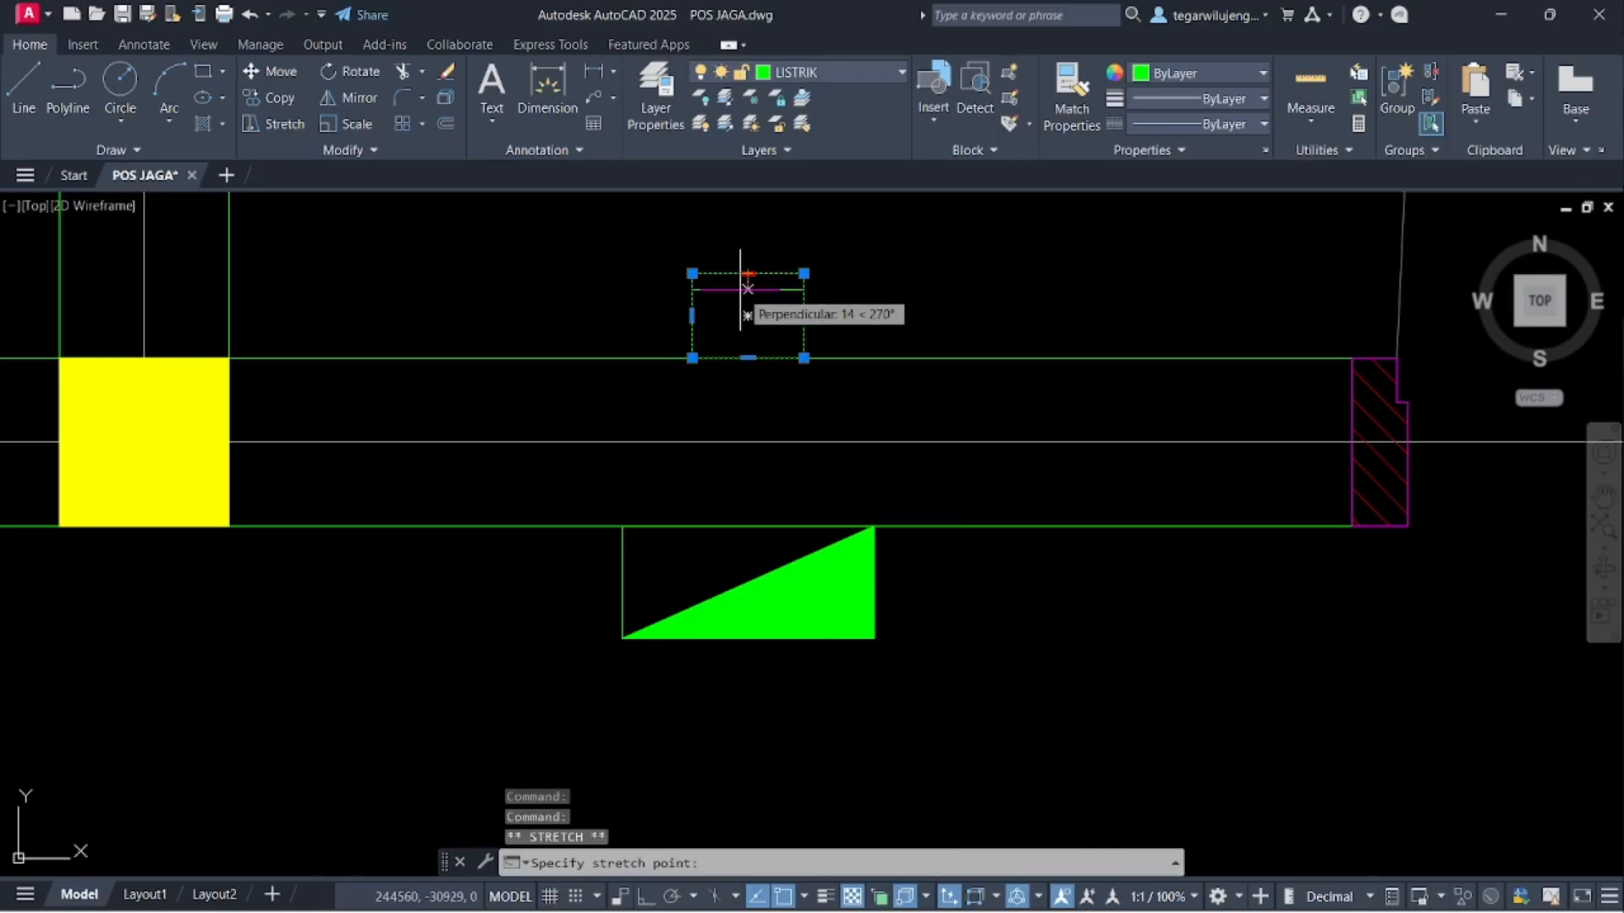
type("20")
key("Return")
middle_click_drag(826, 370, 798, 398)
key("Escape")
- Draw a vertical centre line in the small rectangle between its top and bottom edge midpoints
type("L")
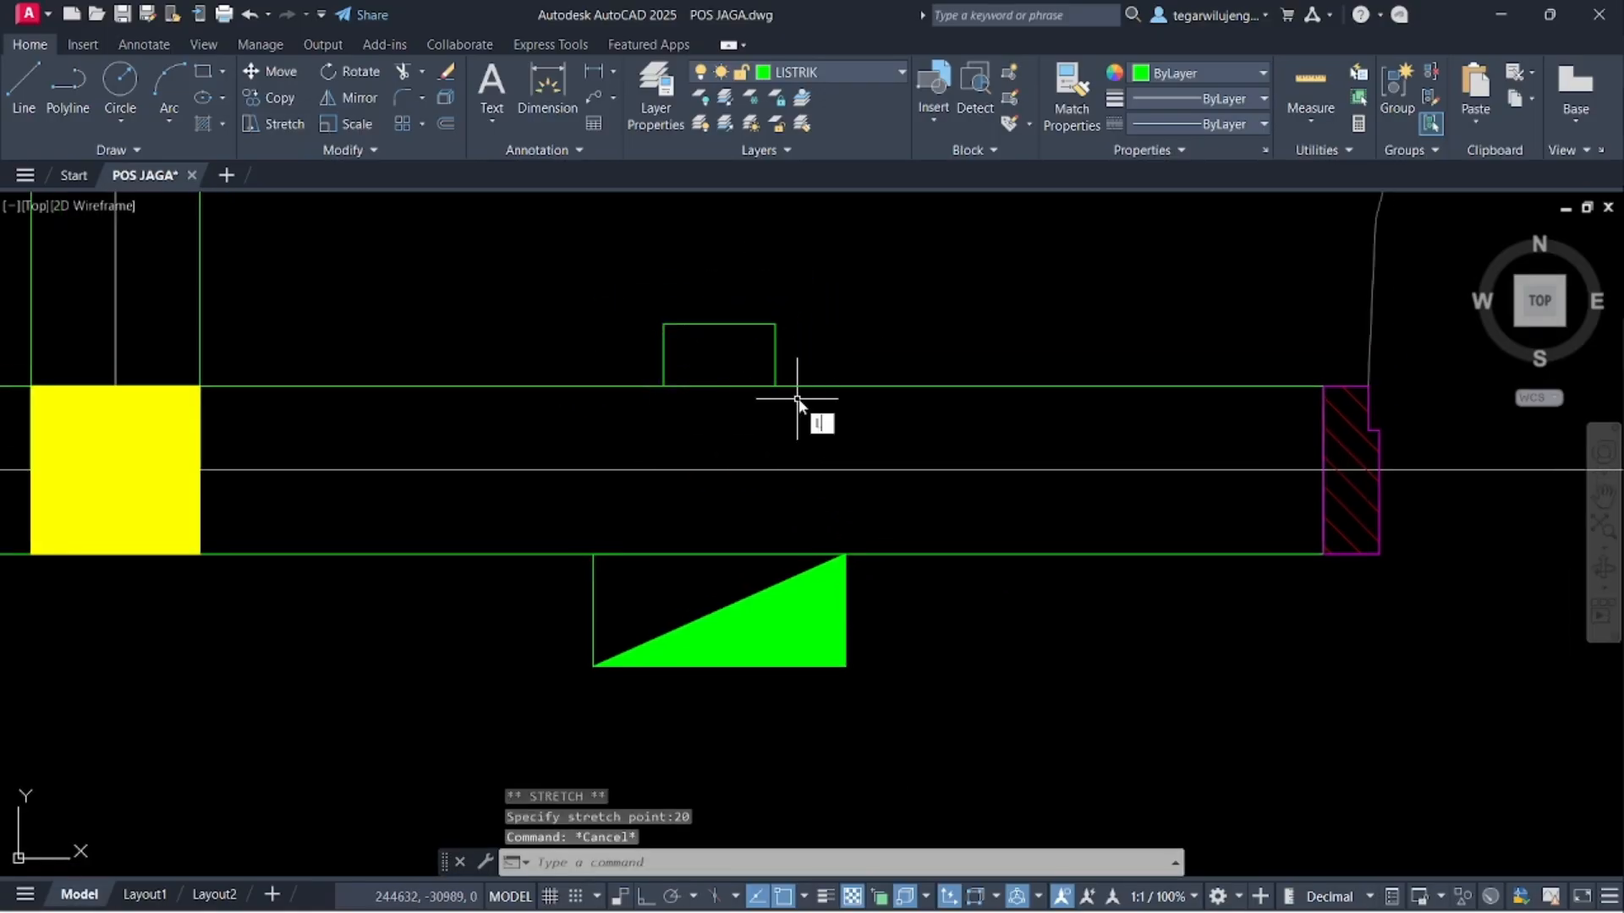
key("Return")
left_click(719, 324)
left_click(719, 386)
key("Return")
scroll(711, 360, "up", 3)
key("Escape")
- Copy the centre line to the midpoint between it and the small rectangle's right edge, using M2P
left_click(753, 338)
left_click(696, 365)
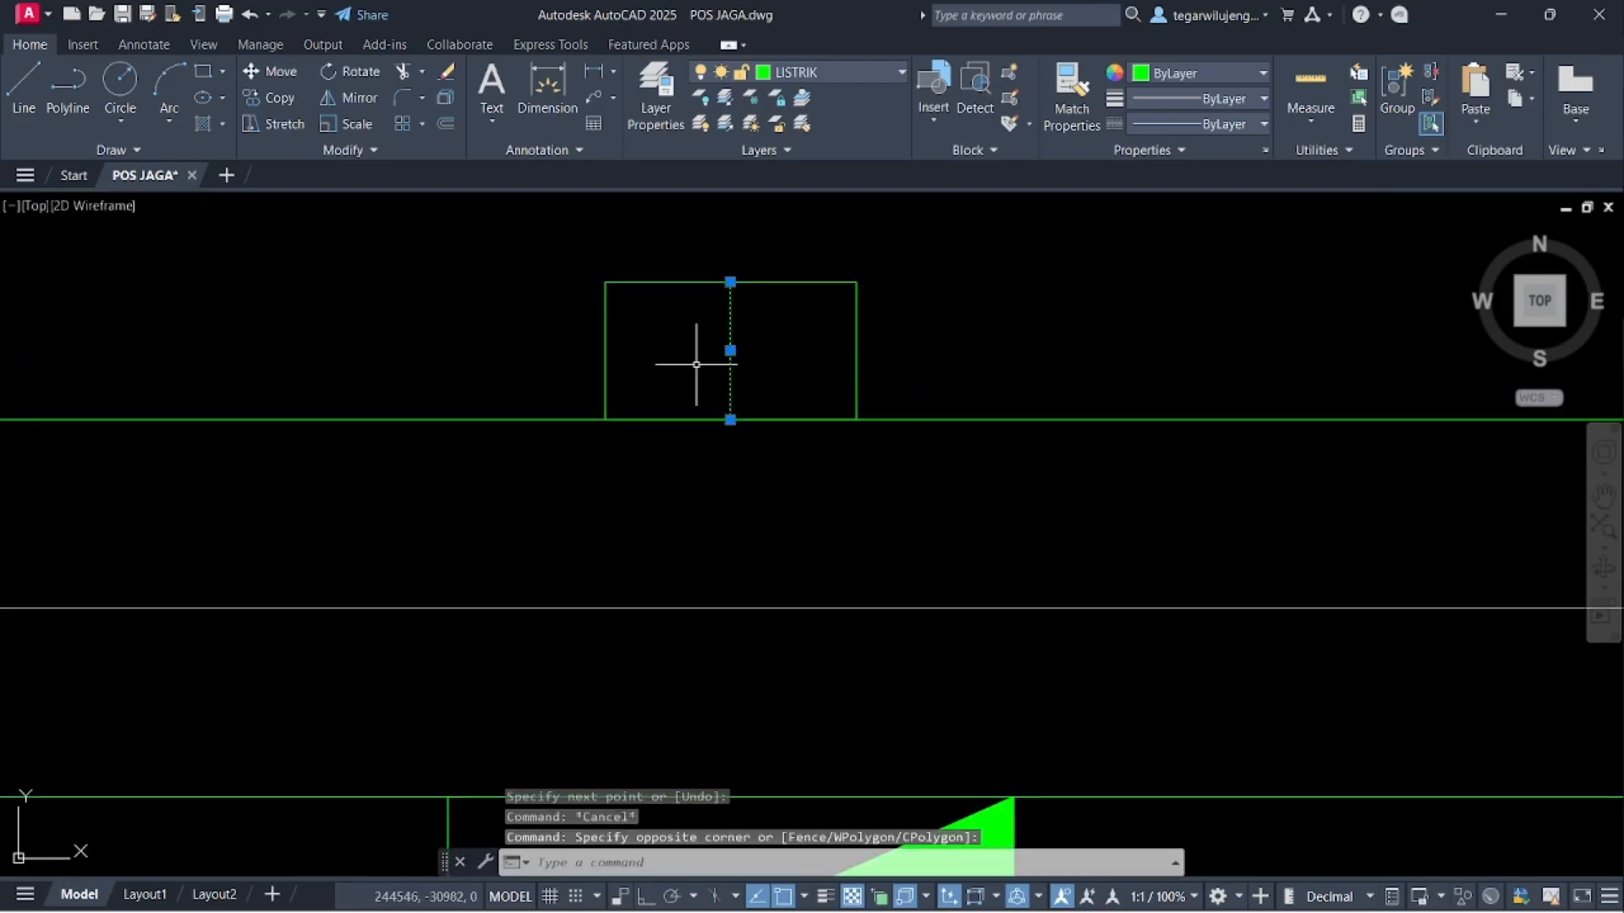
type("CO")
key("Return")
left_click(729, 419)
type("M2P")
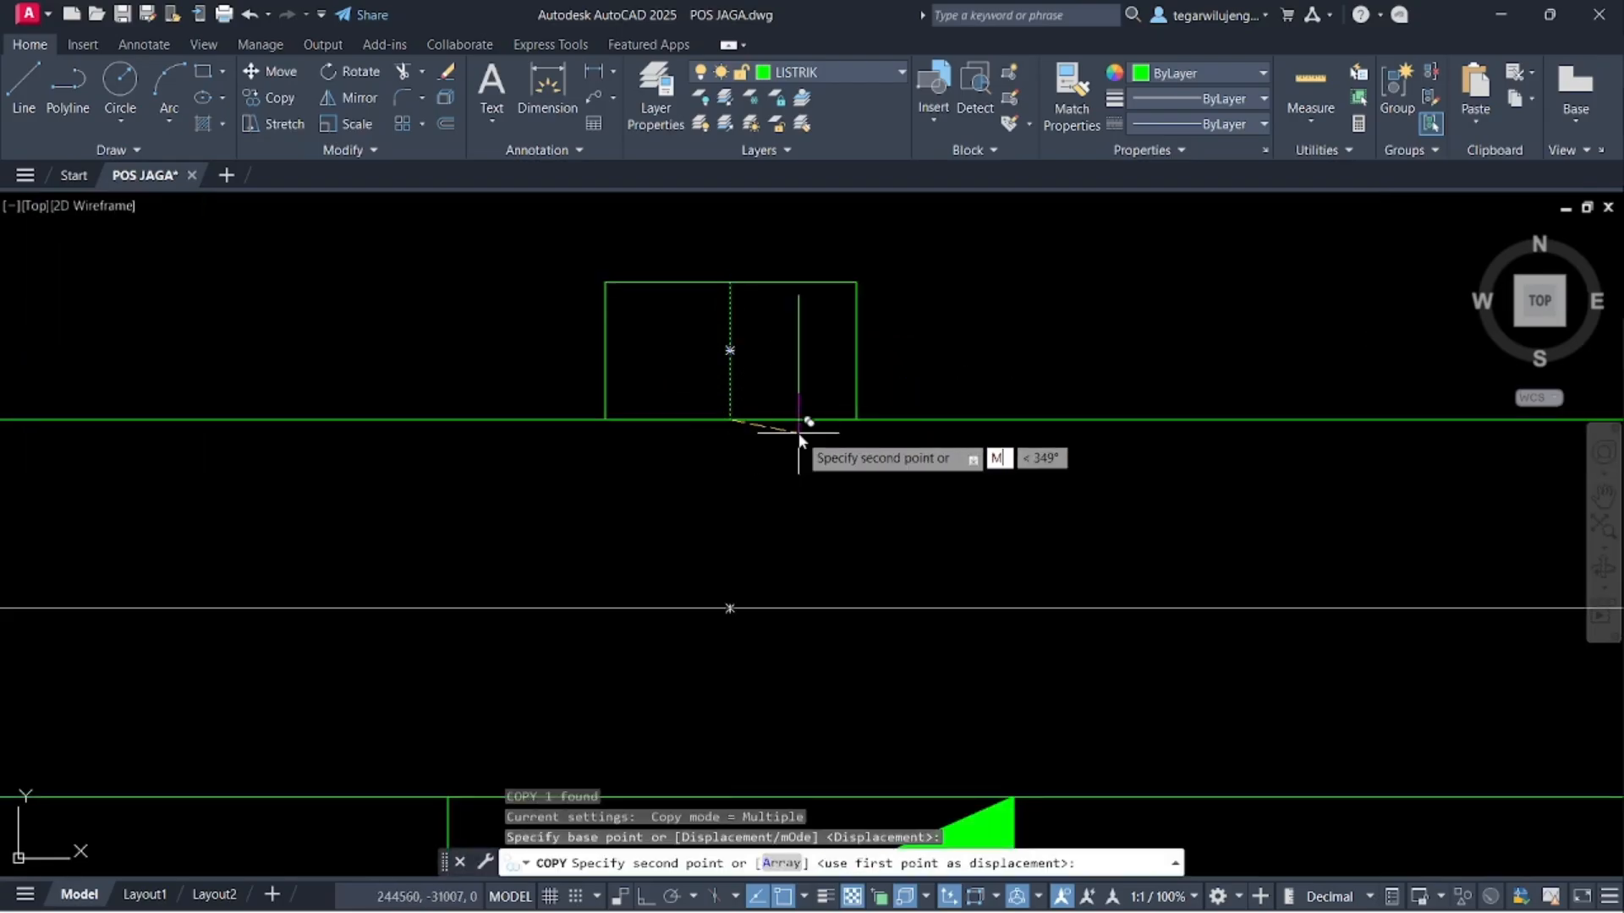
key("Return")
left_click(730, 419)
left_click(856, 418)
key("Escape")
- Mirror the copied line about the small rectangle's vertical centre line, keeping the original
left_click(793, 390)
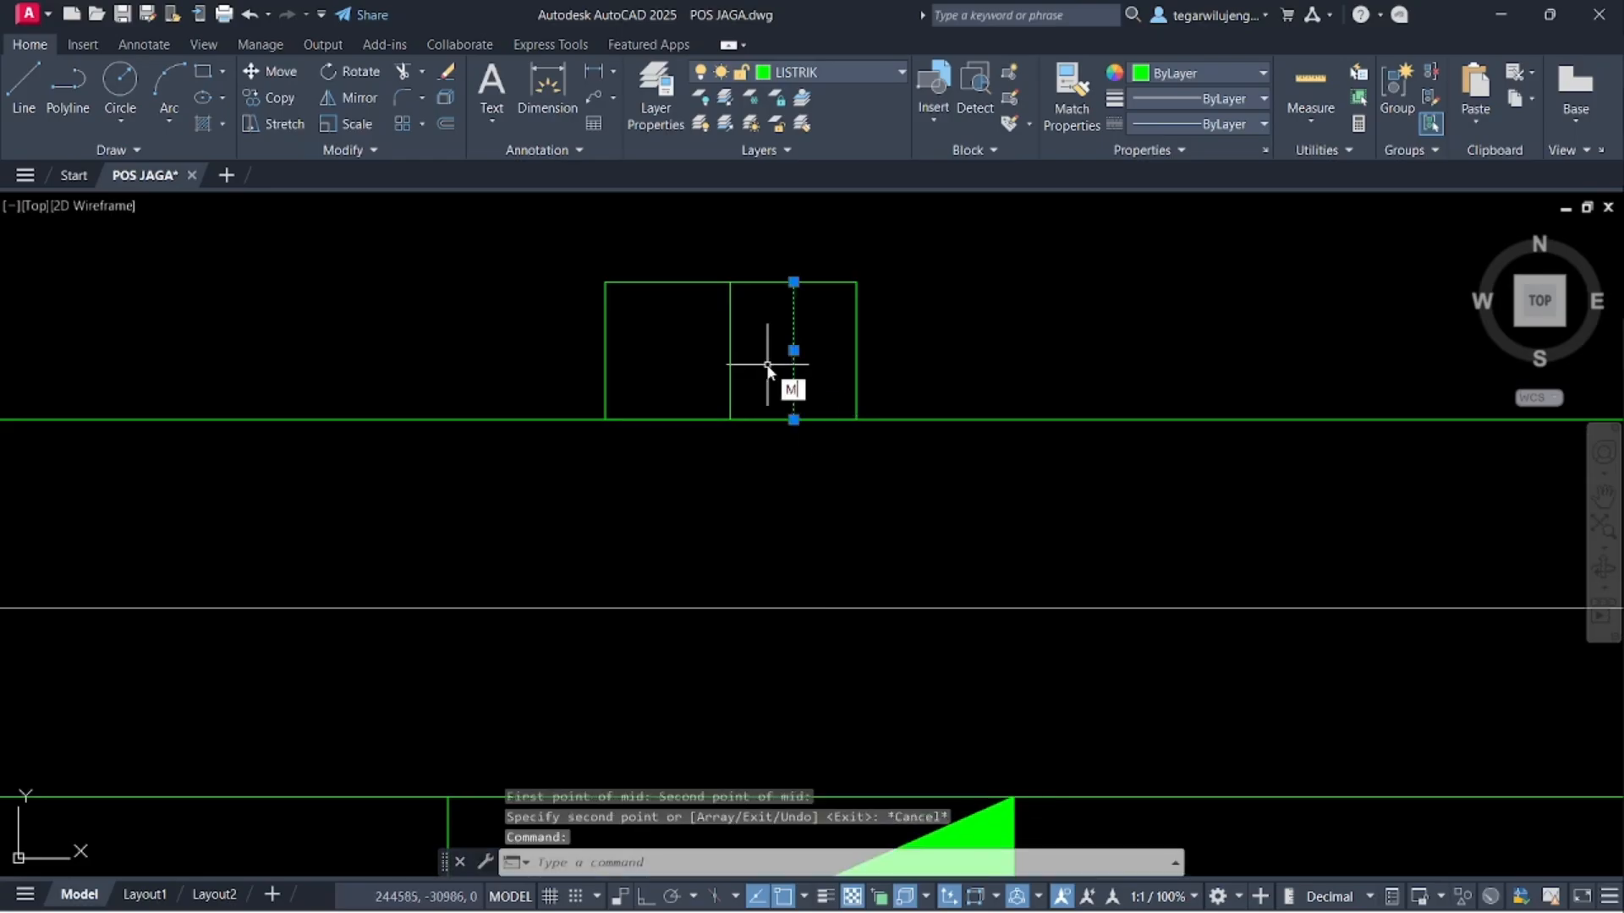
type("MI")
key("Return")
left_click(730, 283)
key("F8")
left_click(732, 482)
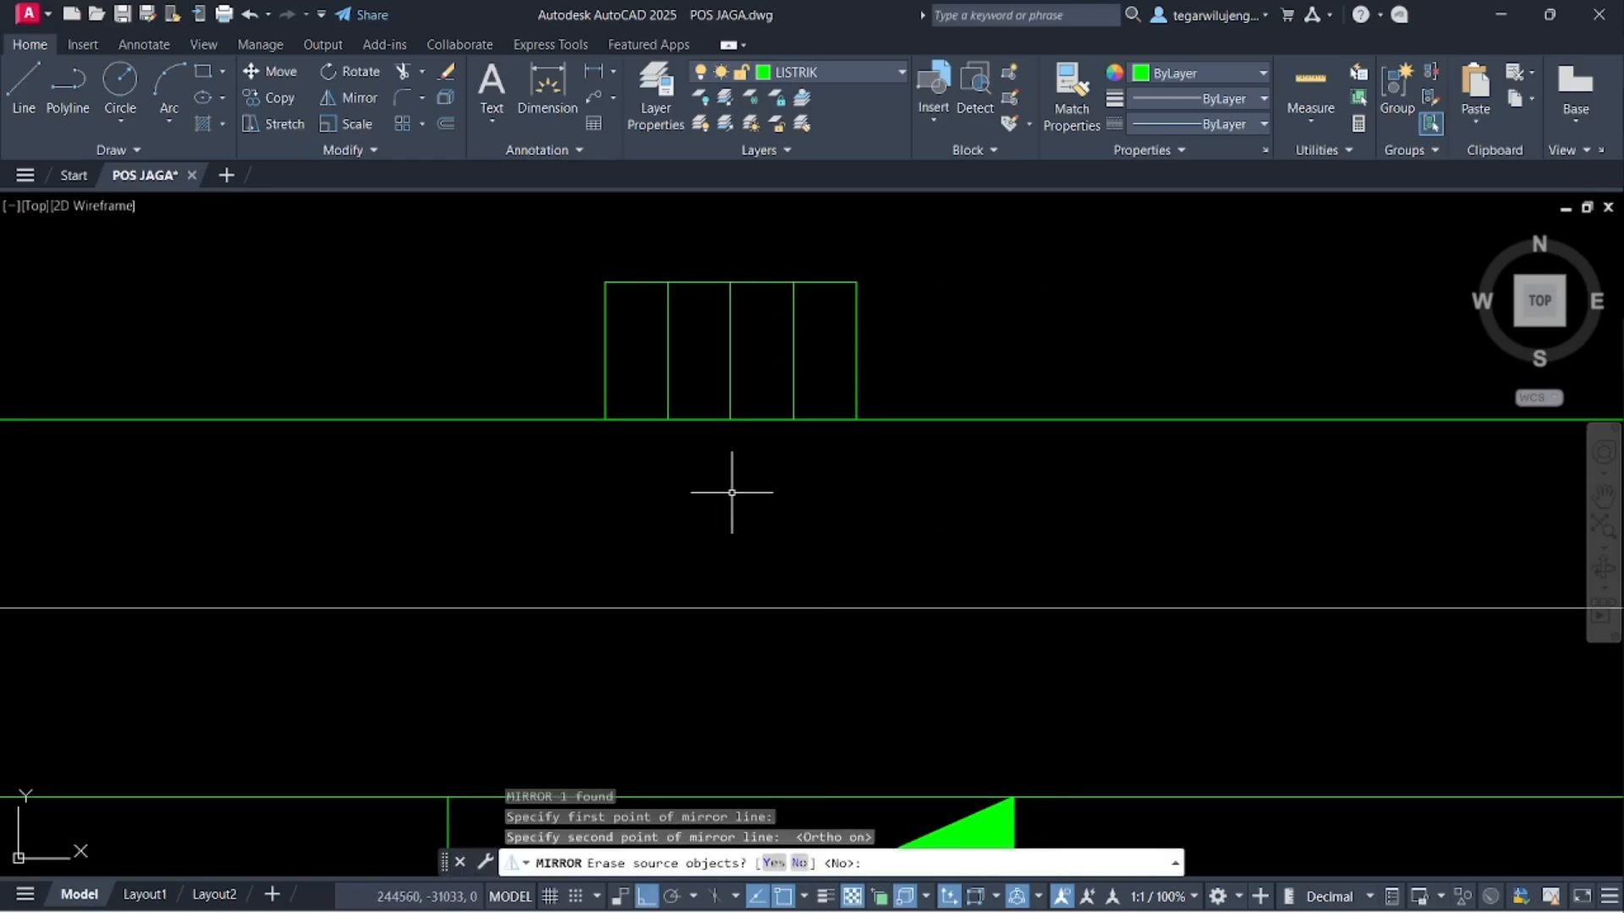
key("Return")
- Draw a circle with a radius of 75 centred on the wall's upper face, just left of the RS. ISTIRAHAT door frame
scroll(715, 812, "down", 5)
scroll(791, 470, "down", 3)
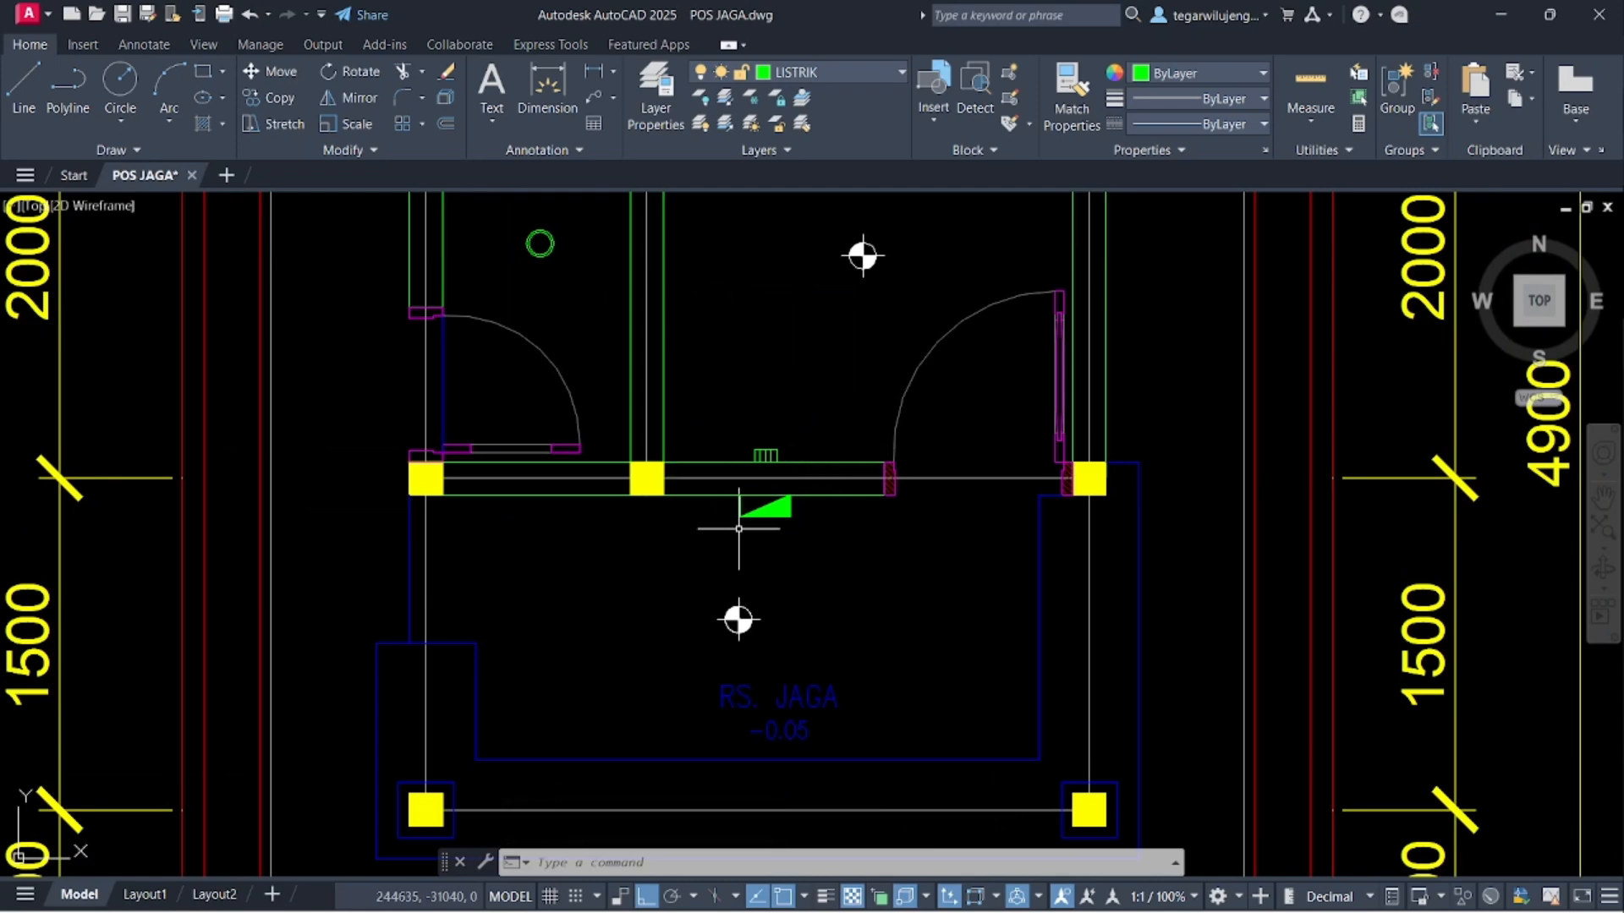
scroll(728, 497, "up", 4)
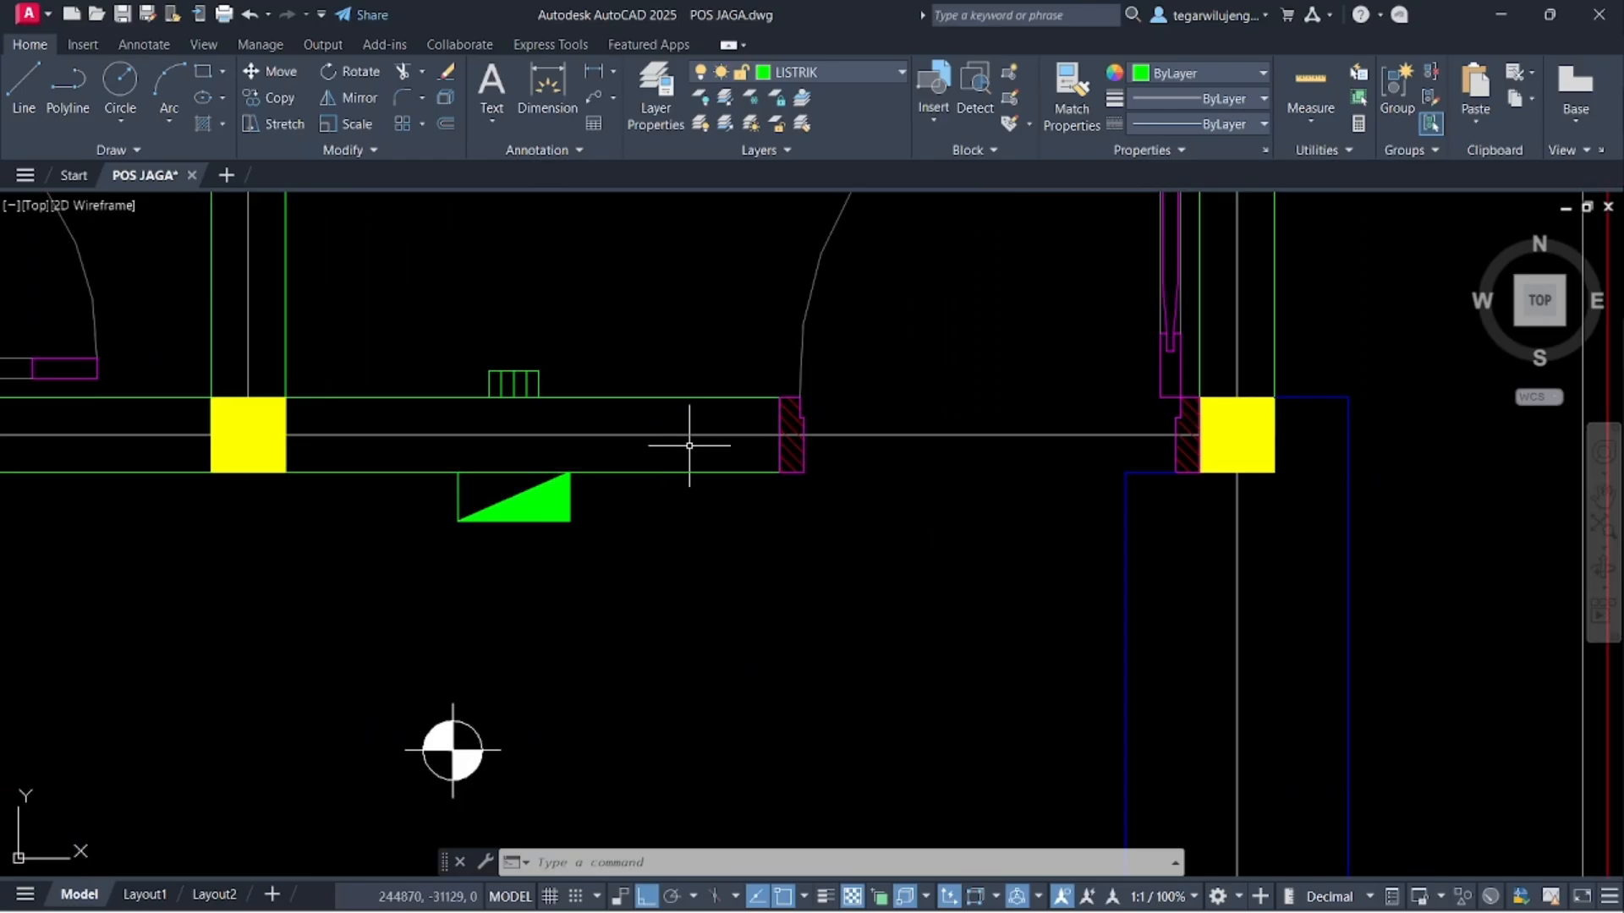
key("Return")
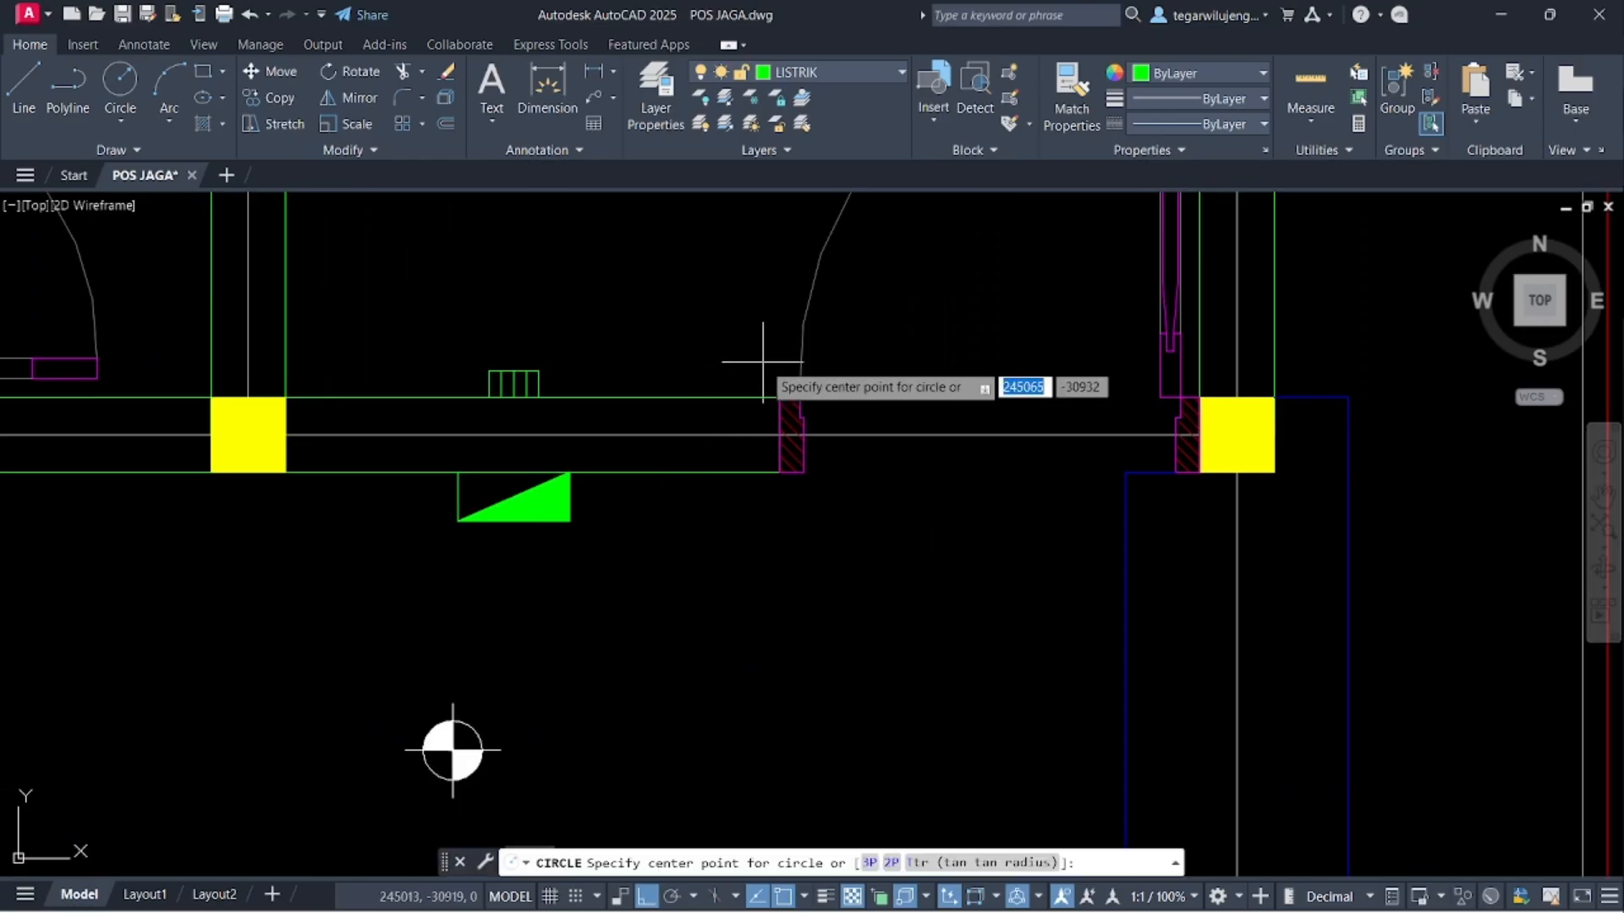
left_click(718, 398)
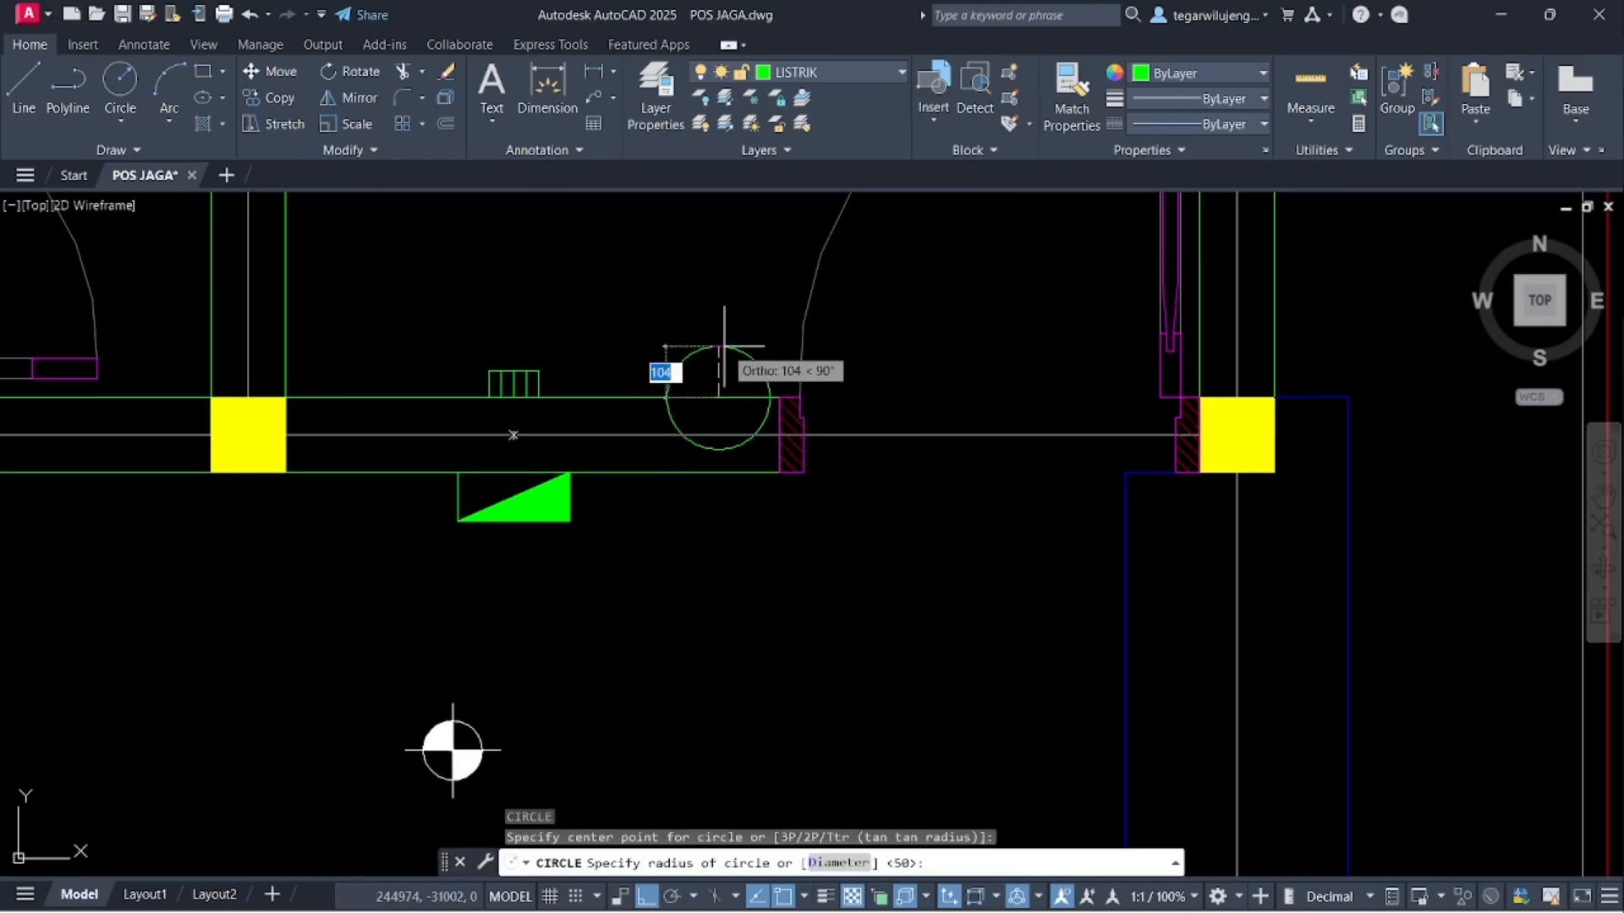
scroll(724, 347, "up", 5)
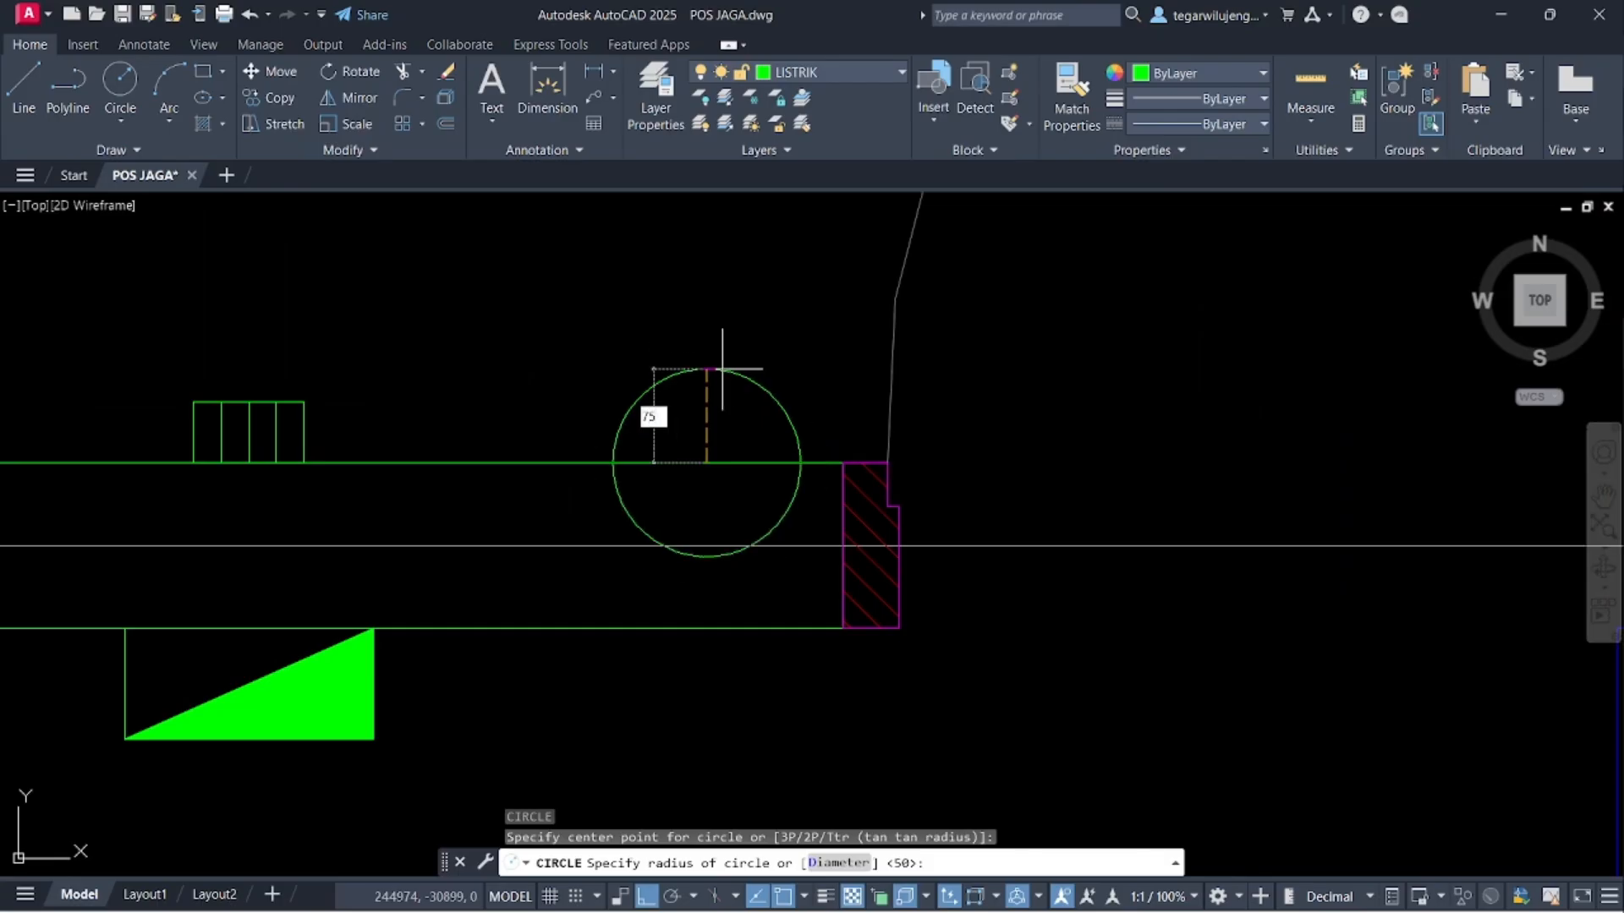
type("75")
key("Return")
scroll(795, 448, "down", 5)
key("Escape")
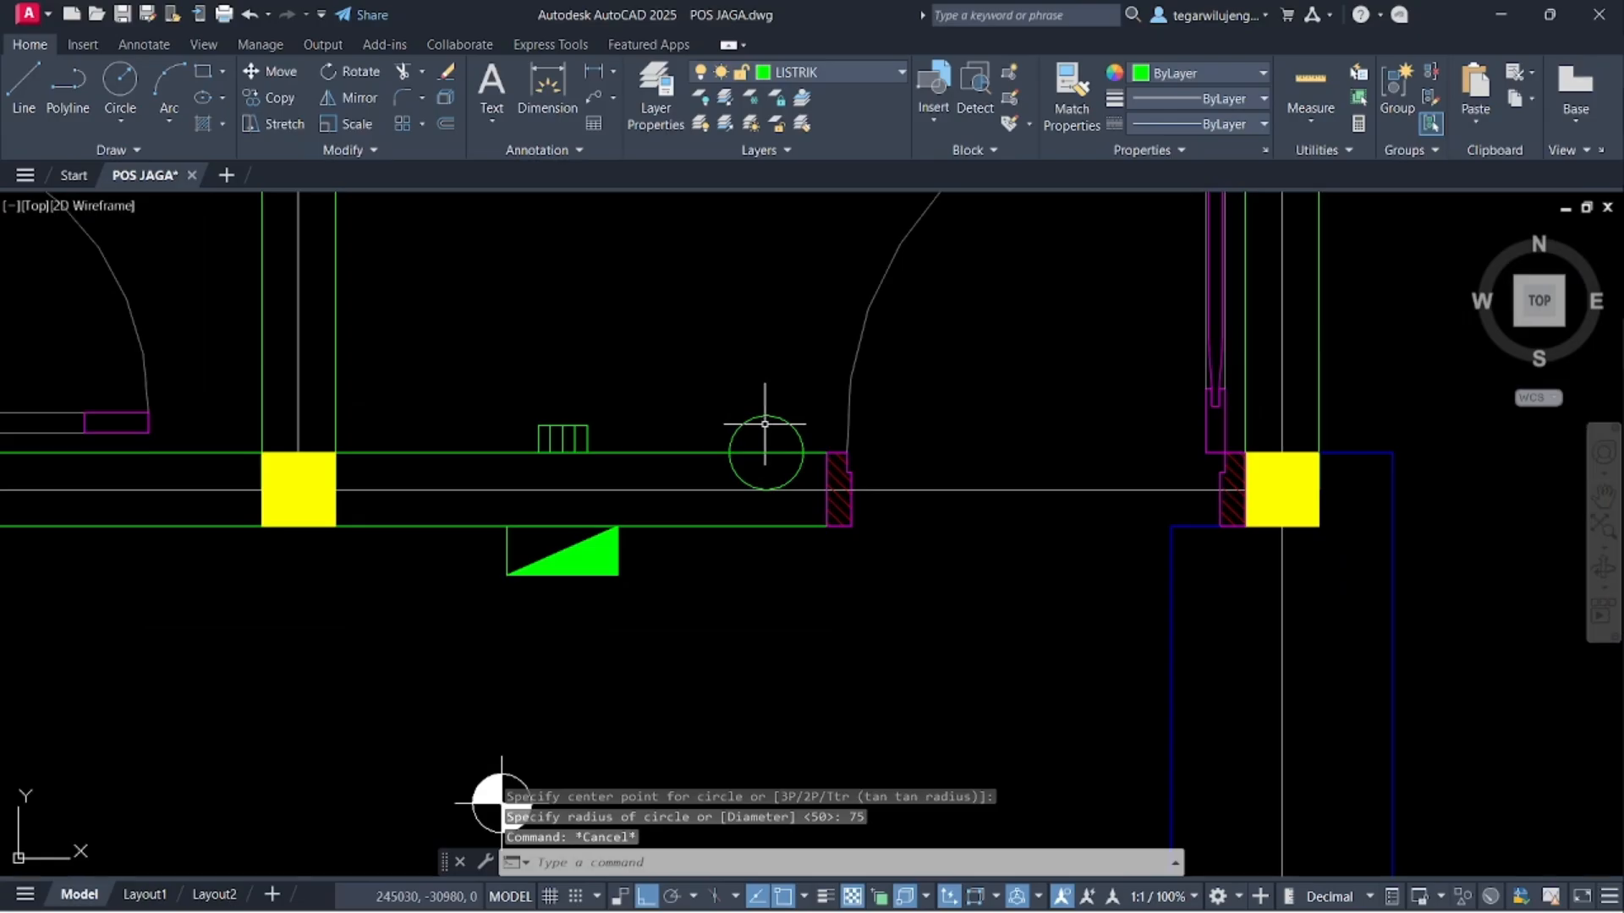
- Trim away the lower half of the circle inside the wall, leaving a semicircle on its upper face
type("tr")
key("Return")
scroll(815, 513, "up", 5)
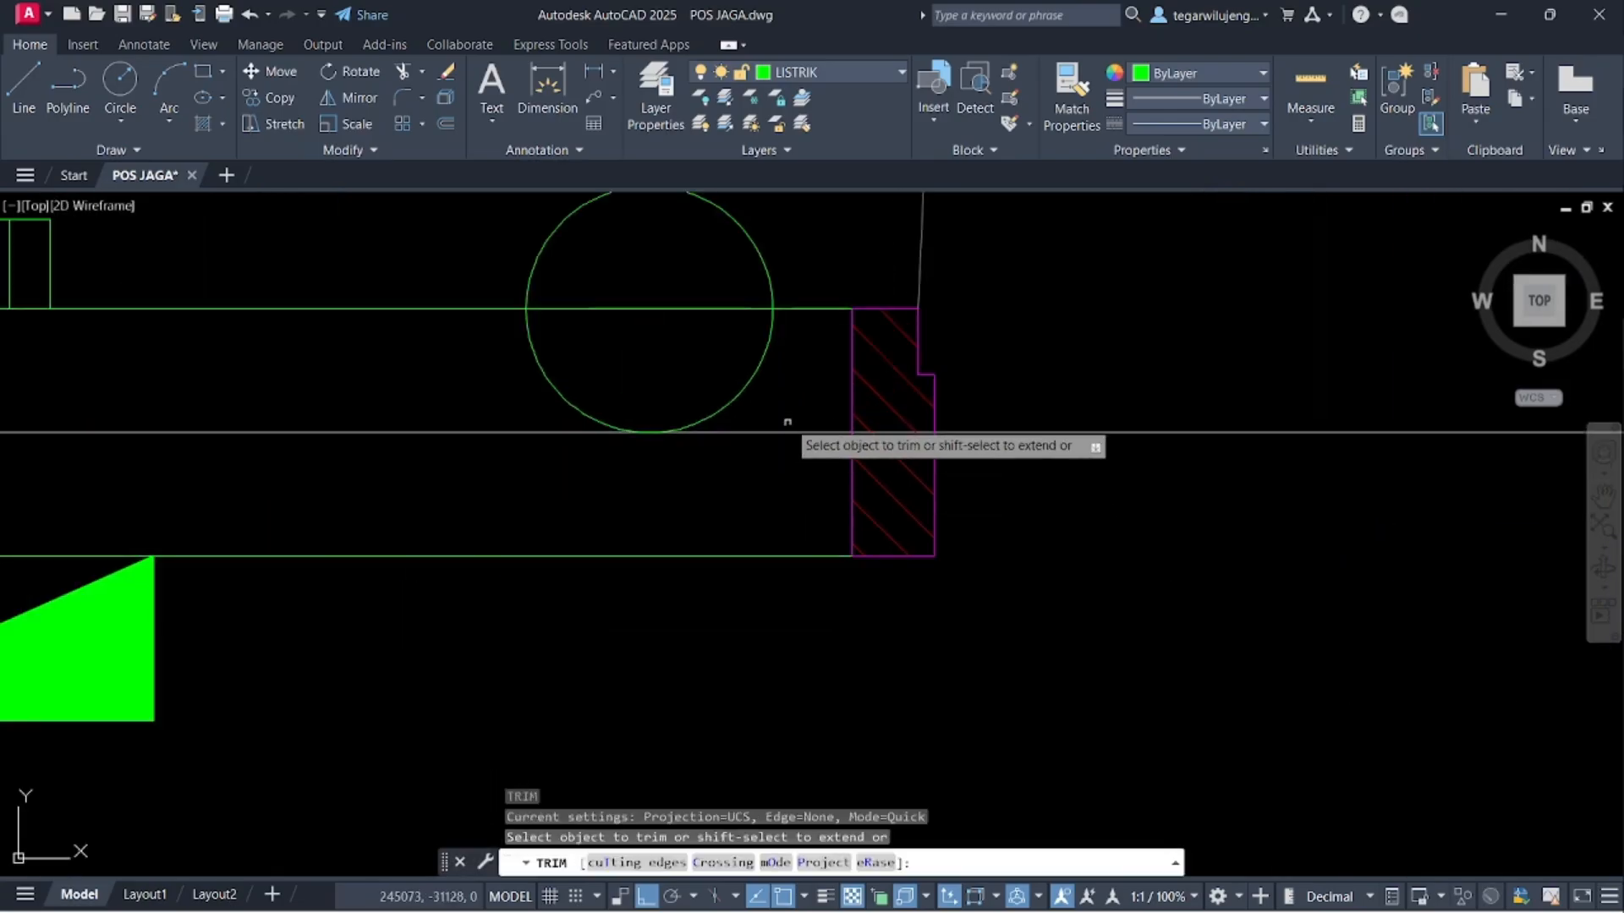
left_click_drag(776, 401, 677, 385)
left_click_drag(497, 358, 647, 374)
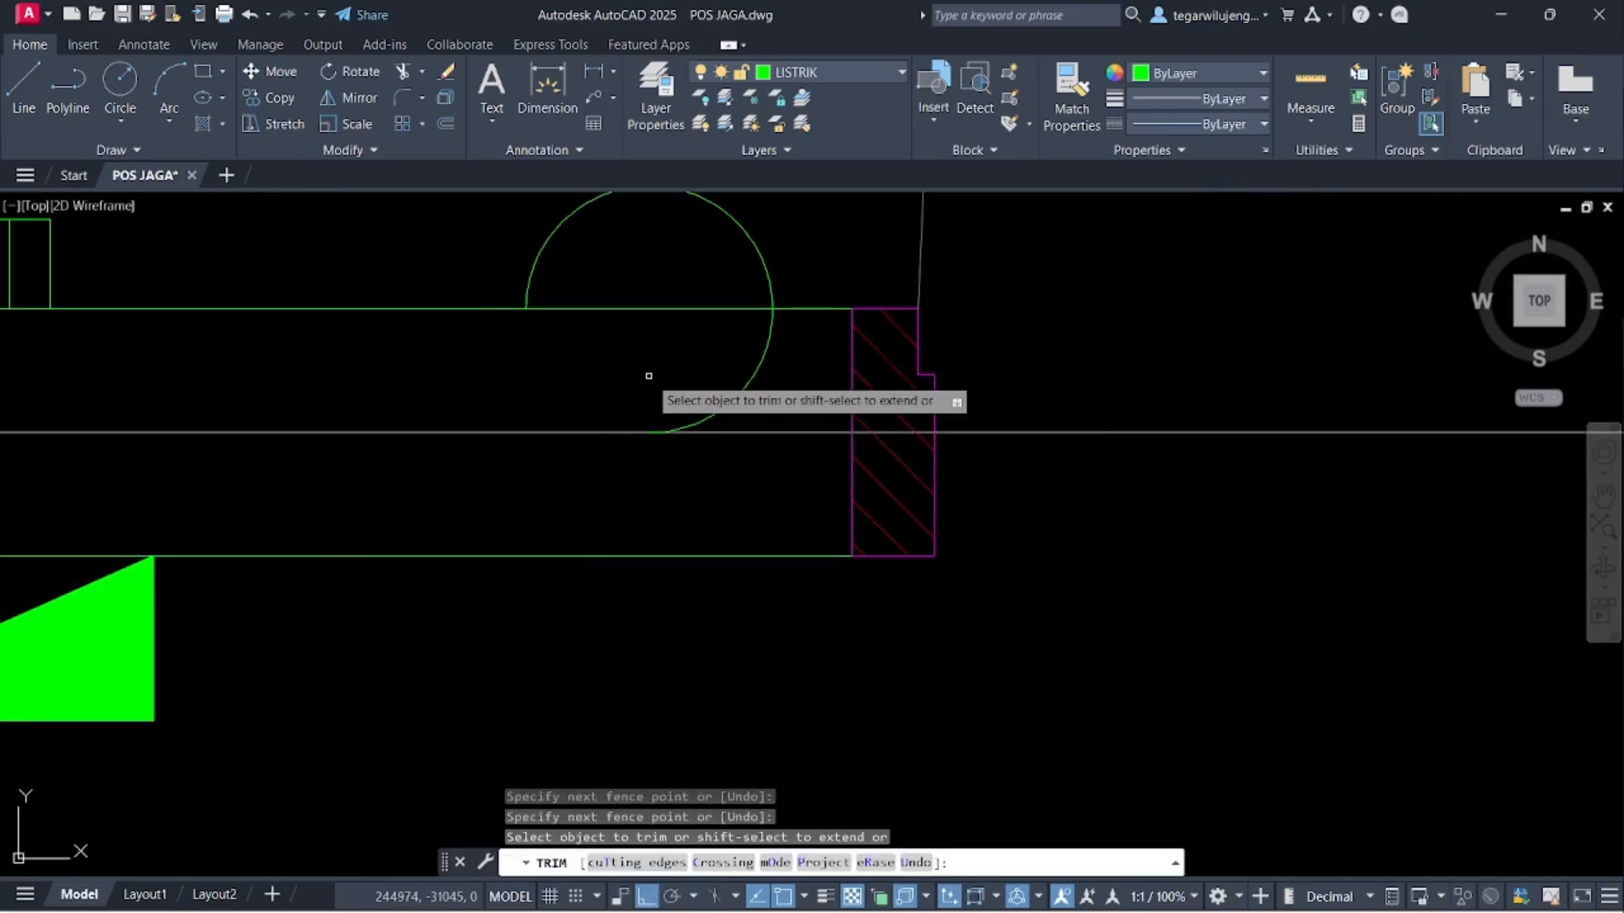
left_click(751, 377)
middle_click_drag(660, 359, 680, 548)
key("Escape")
- Draw a polyline from the top of the semicircle slanting up to the right and ending in a short horizontal segment
type("pl")
key("Return")
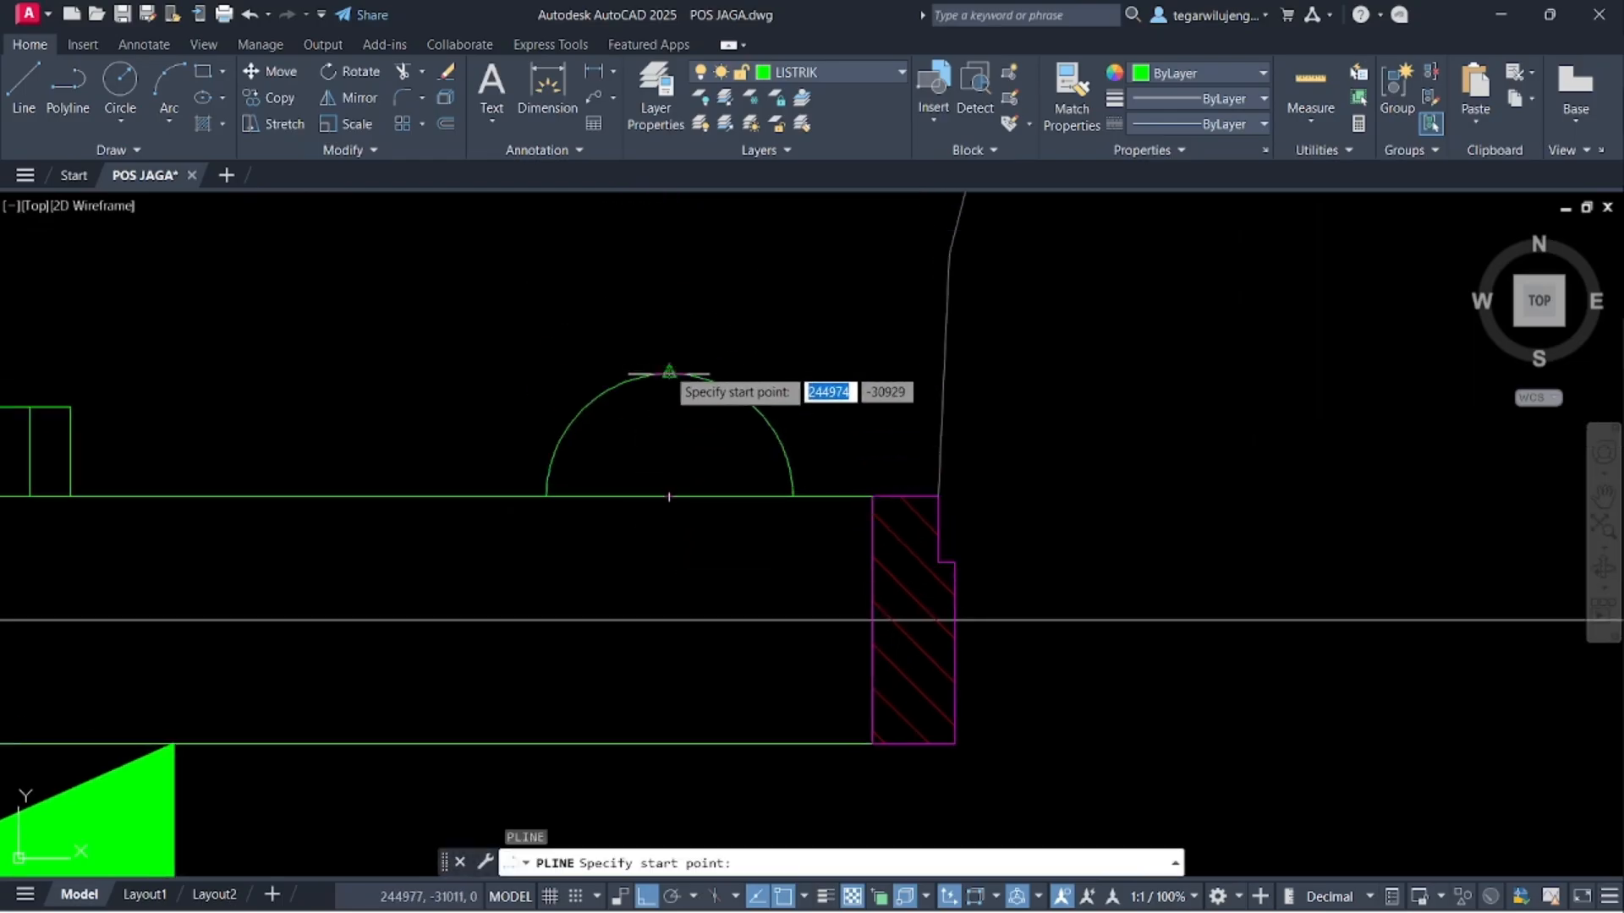
left_click(669, 370)
middle_click_drag(670, 279, 679, 465)
key("F8")
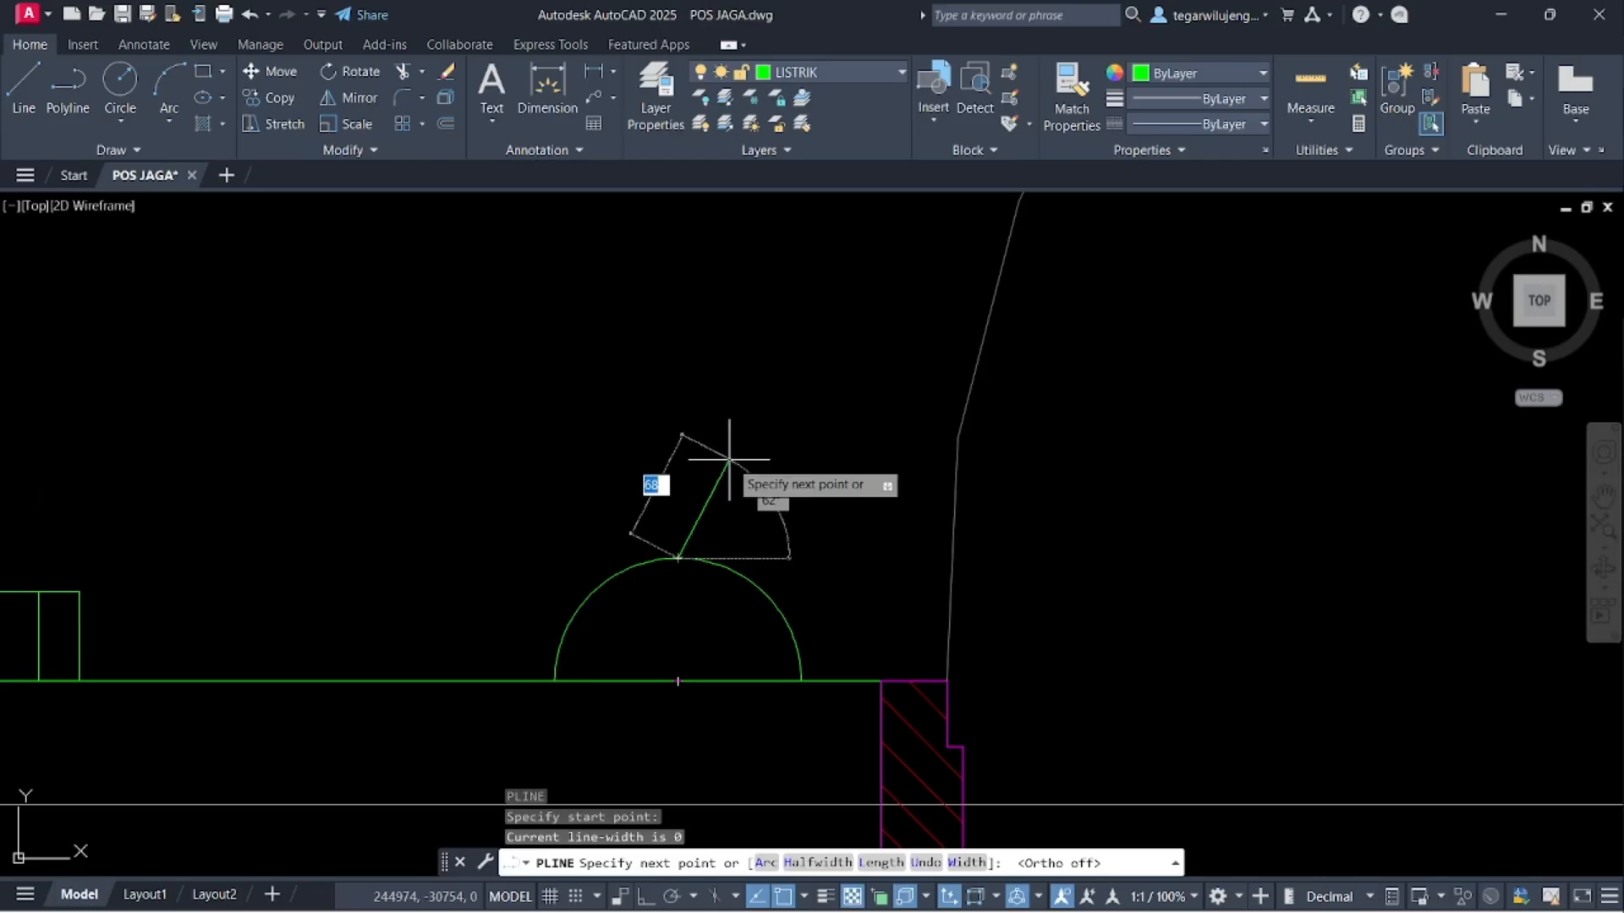
left_click(737, 463)
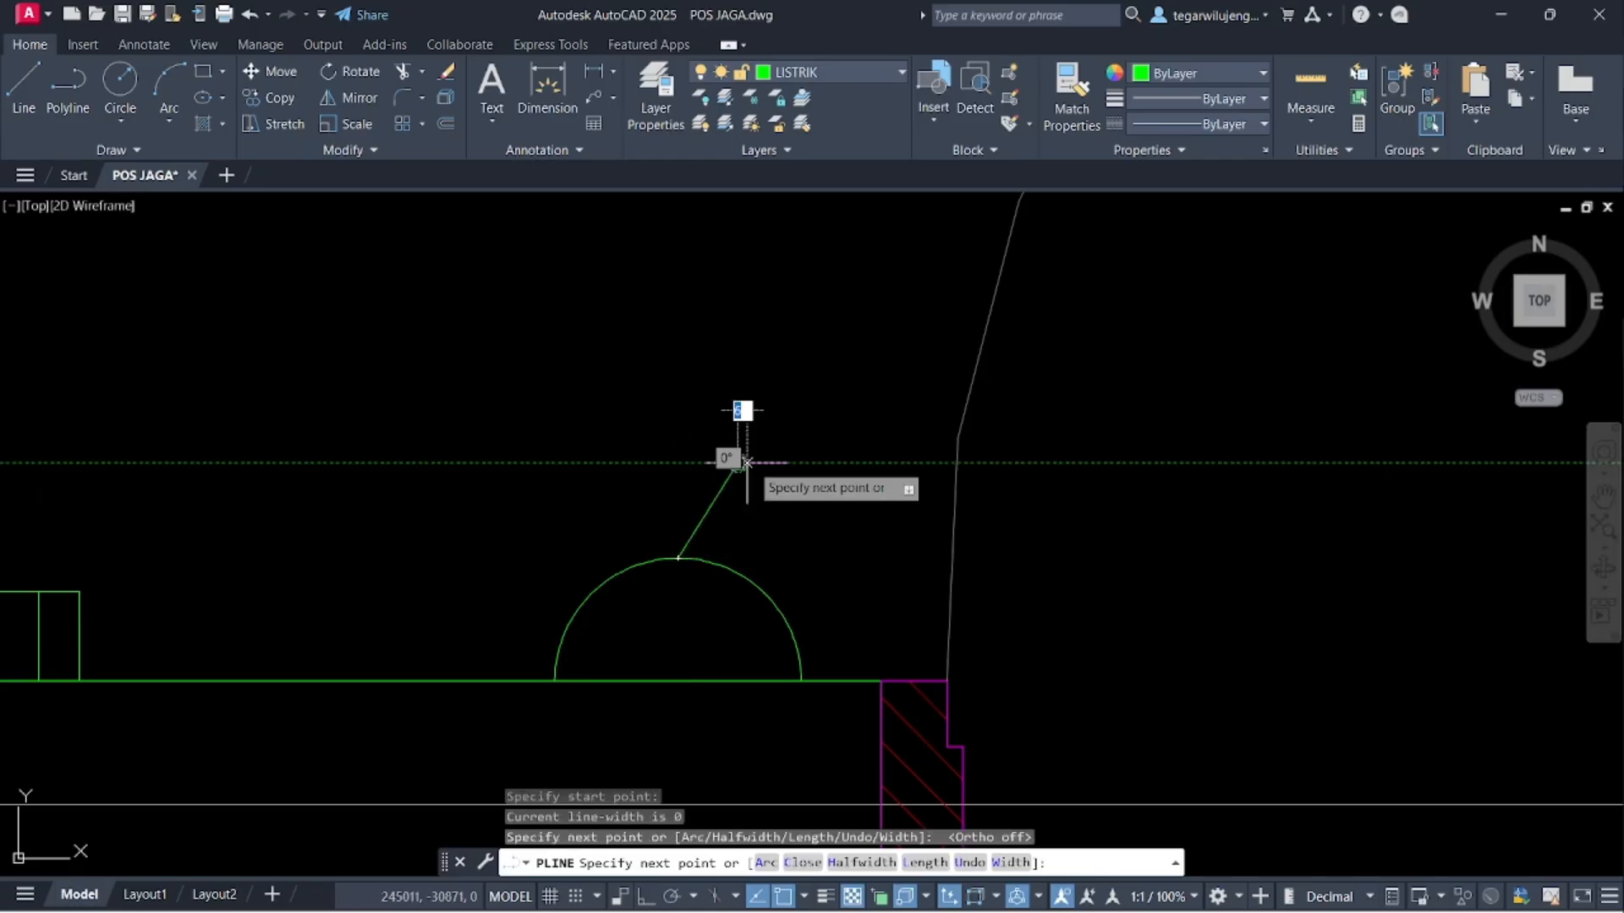
left_click(800, 463)
key("Escape")
- Mirror the slanted polyline about the semicircle's vertical centre line, keeping the original
left_click_drag(750, 471, 707, 415)
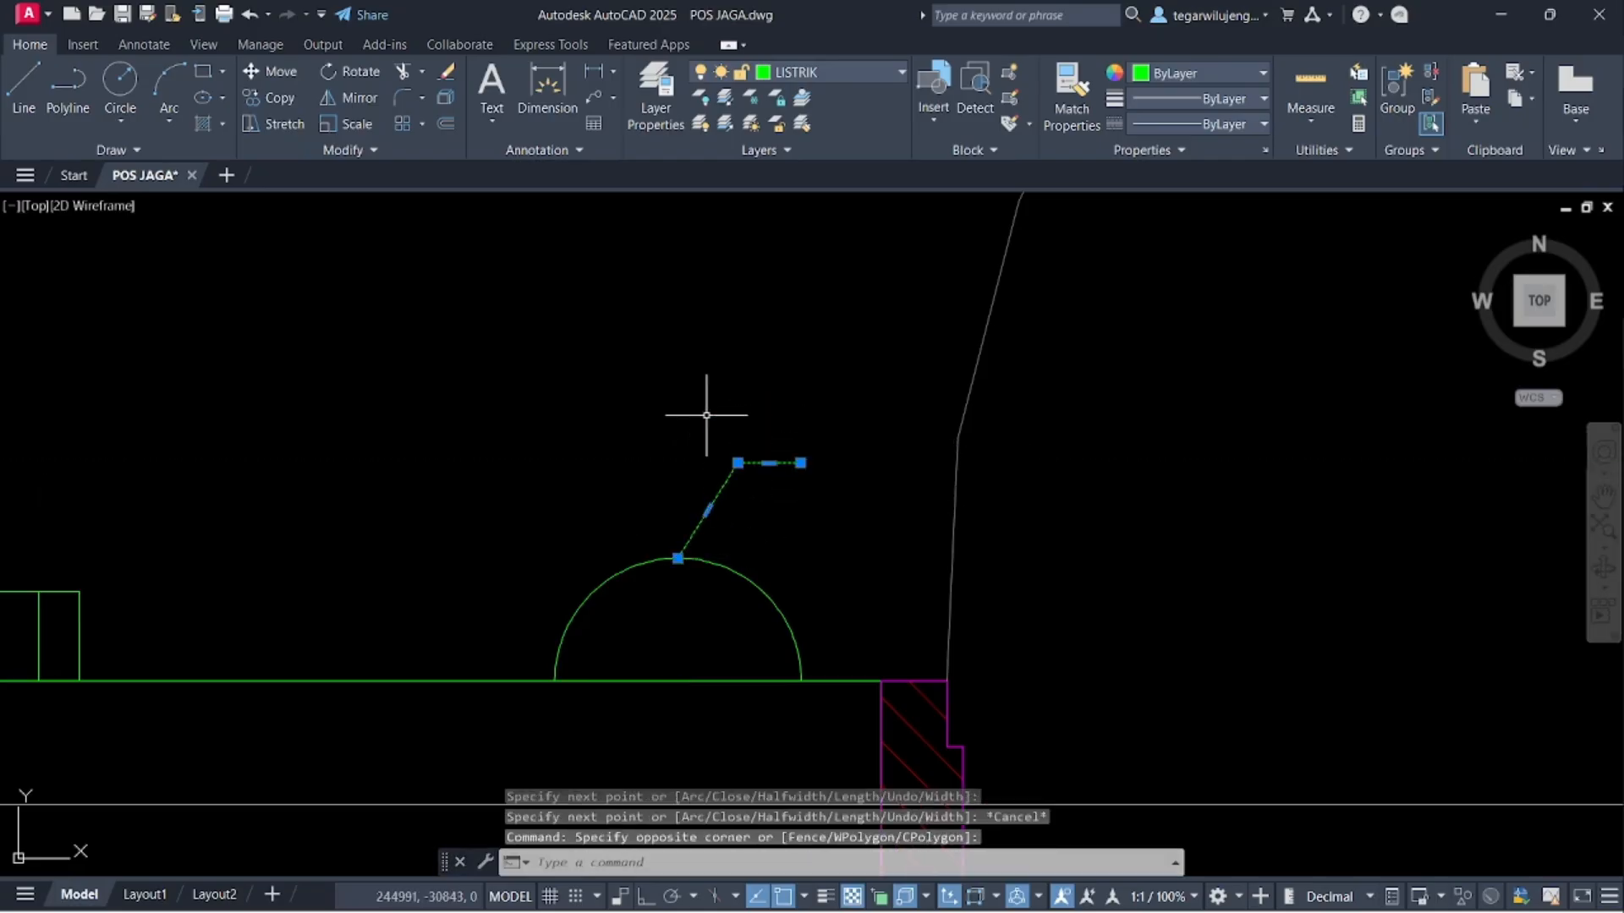
type("MIR")
key("Return")
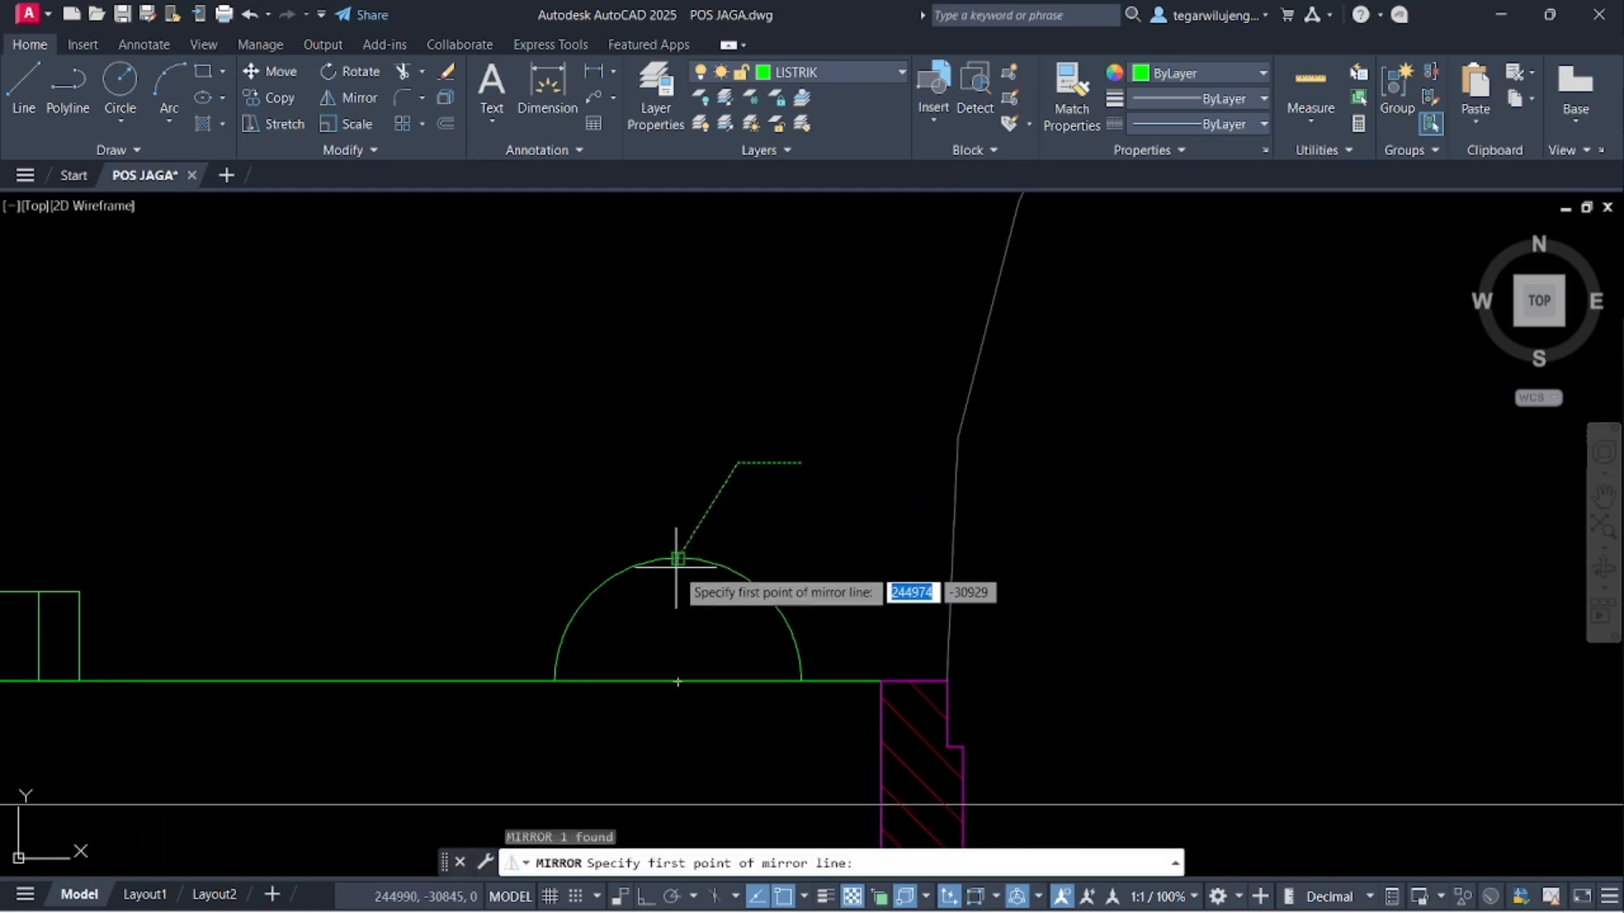
left_click(677, 558)
key("F8")
left_click(689, 644)
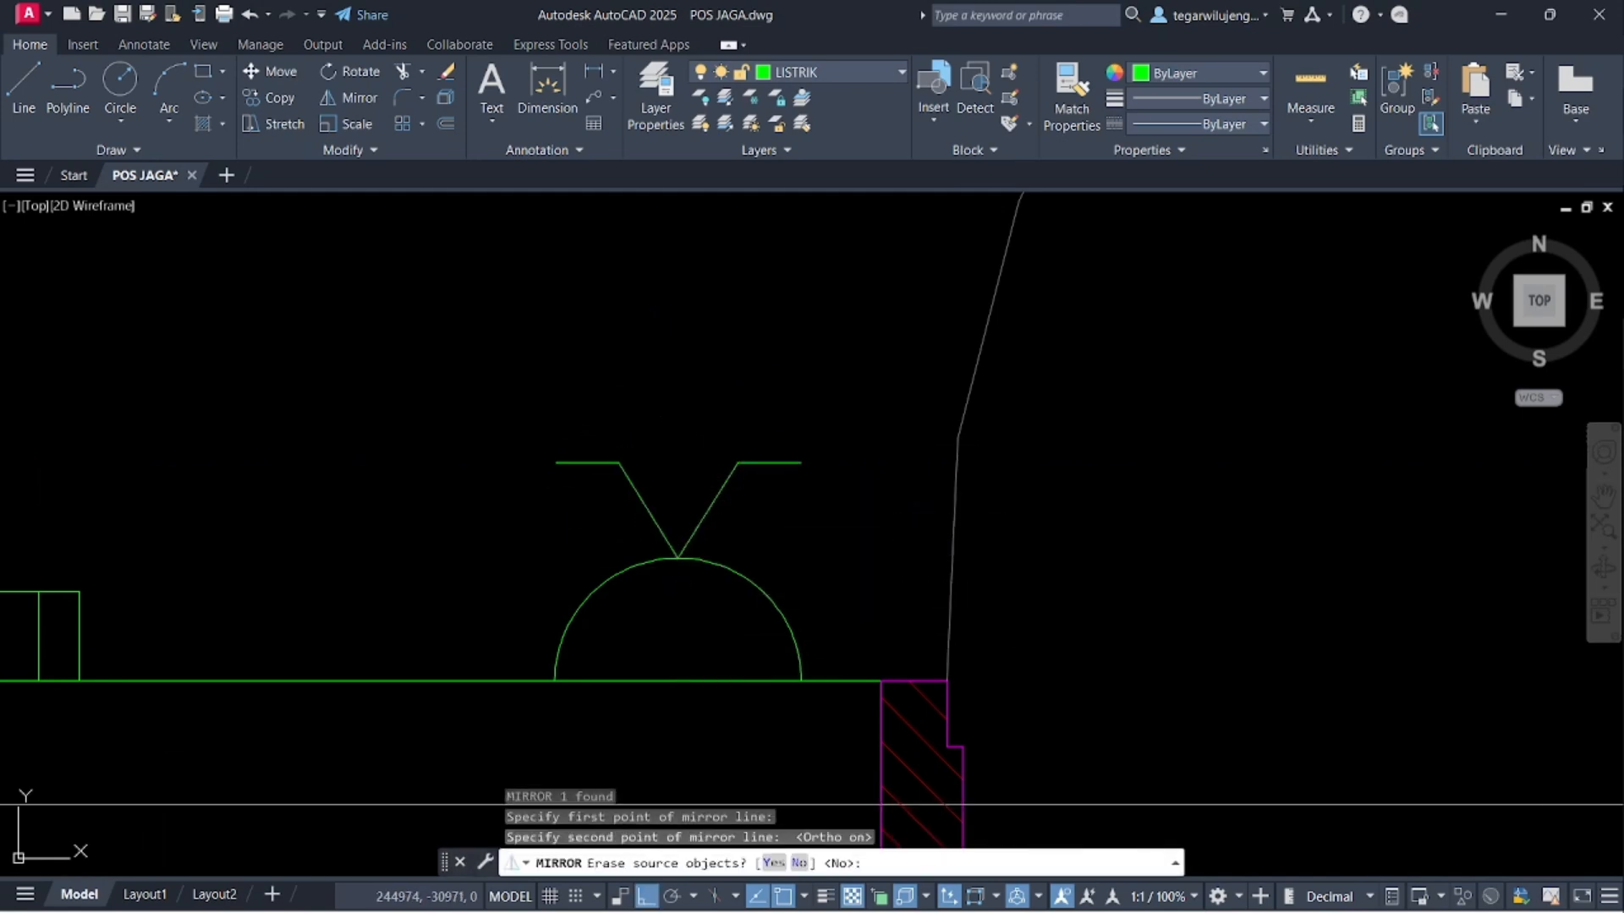
key("Return")
middle_click_drag(690, 644, 760, 566)
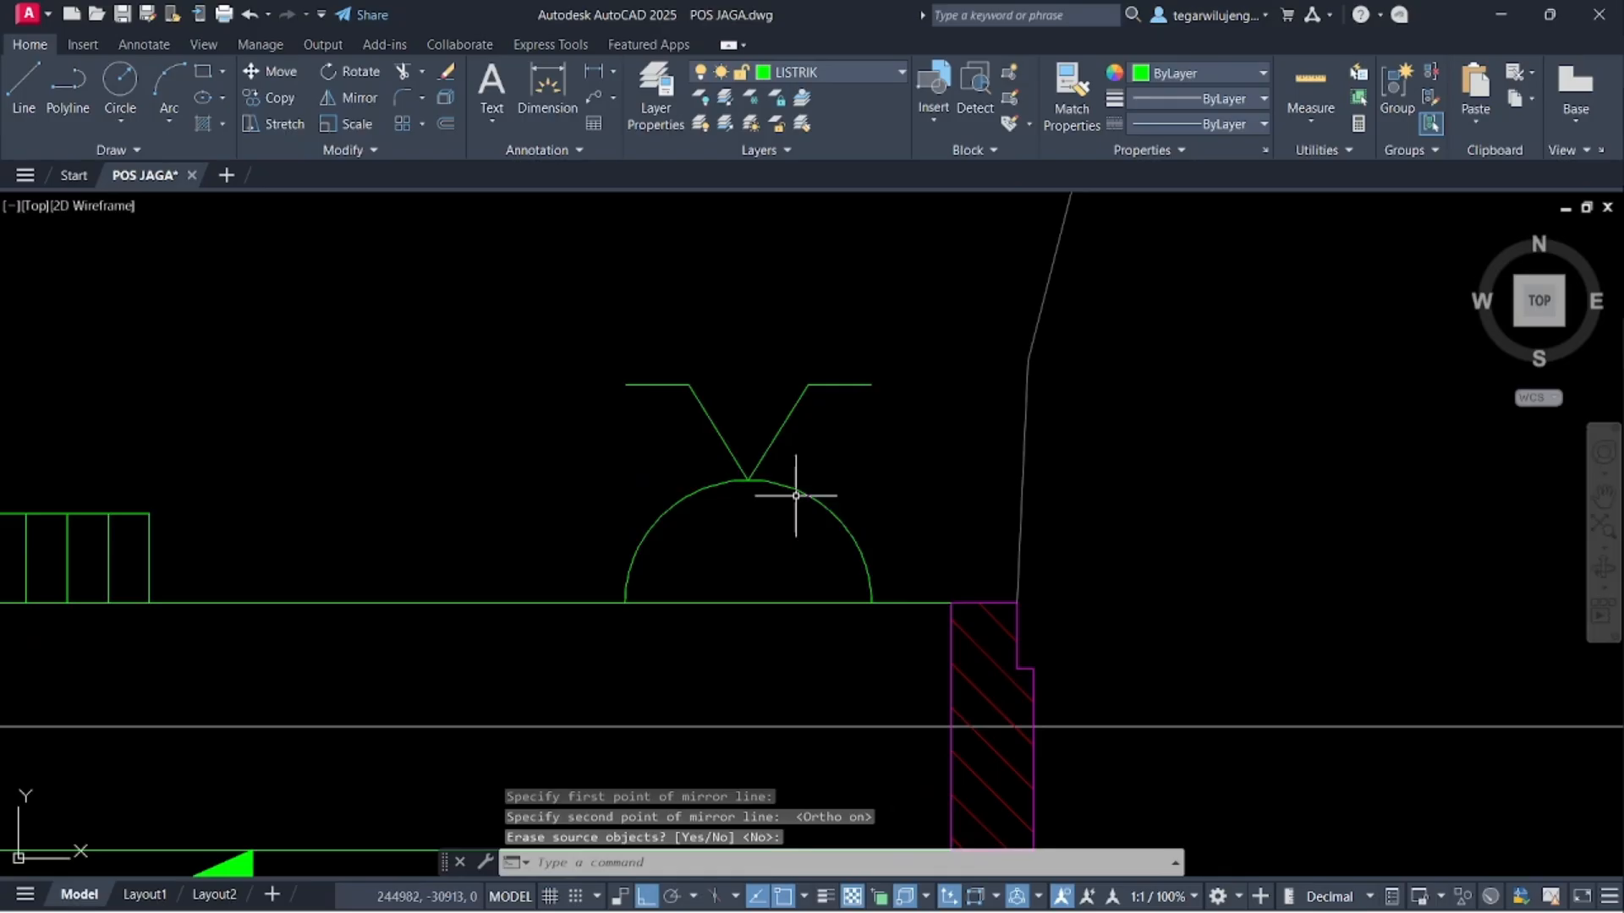
- Copy the semicircle to the left along the wall face so that the two semicircles touch end to end
middle_click_drag(624, 583, 677, 513)
left_click(779, 464)
left_click(696, 429)
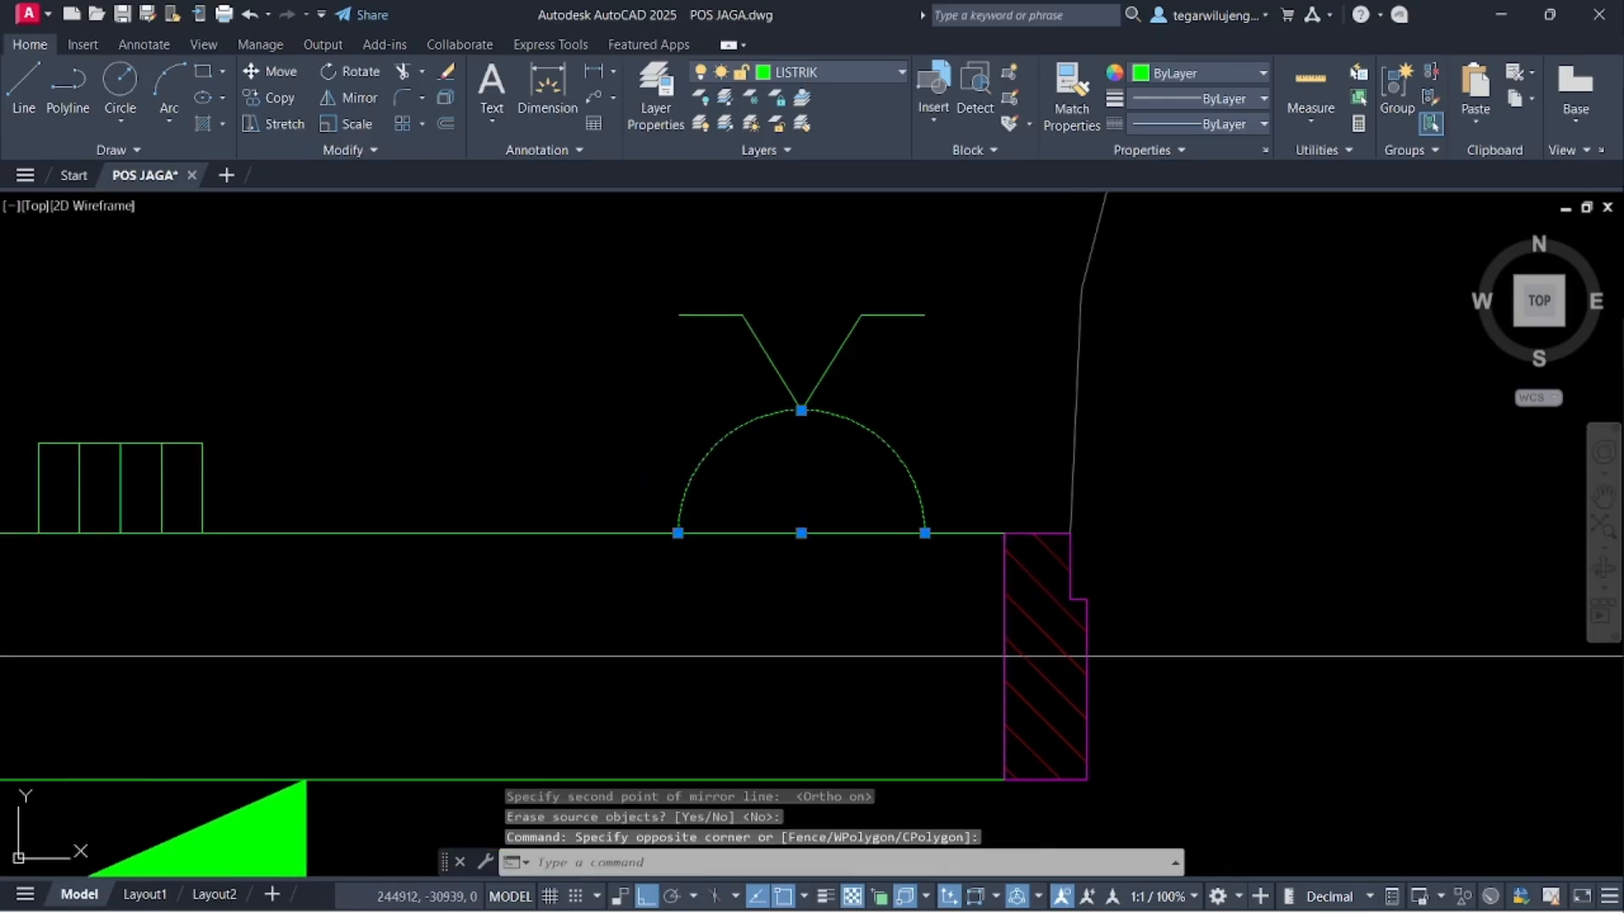
key("Return")
left_click(926, 533)
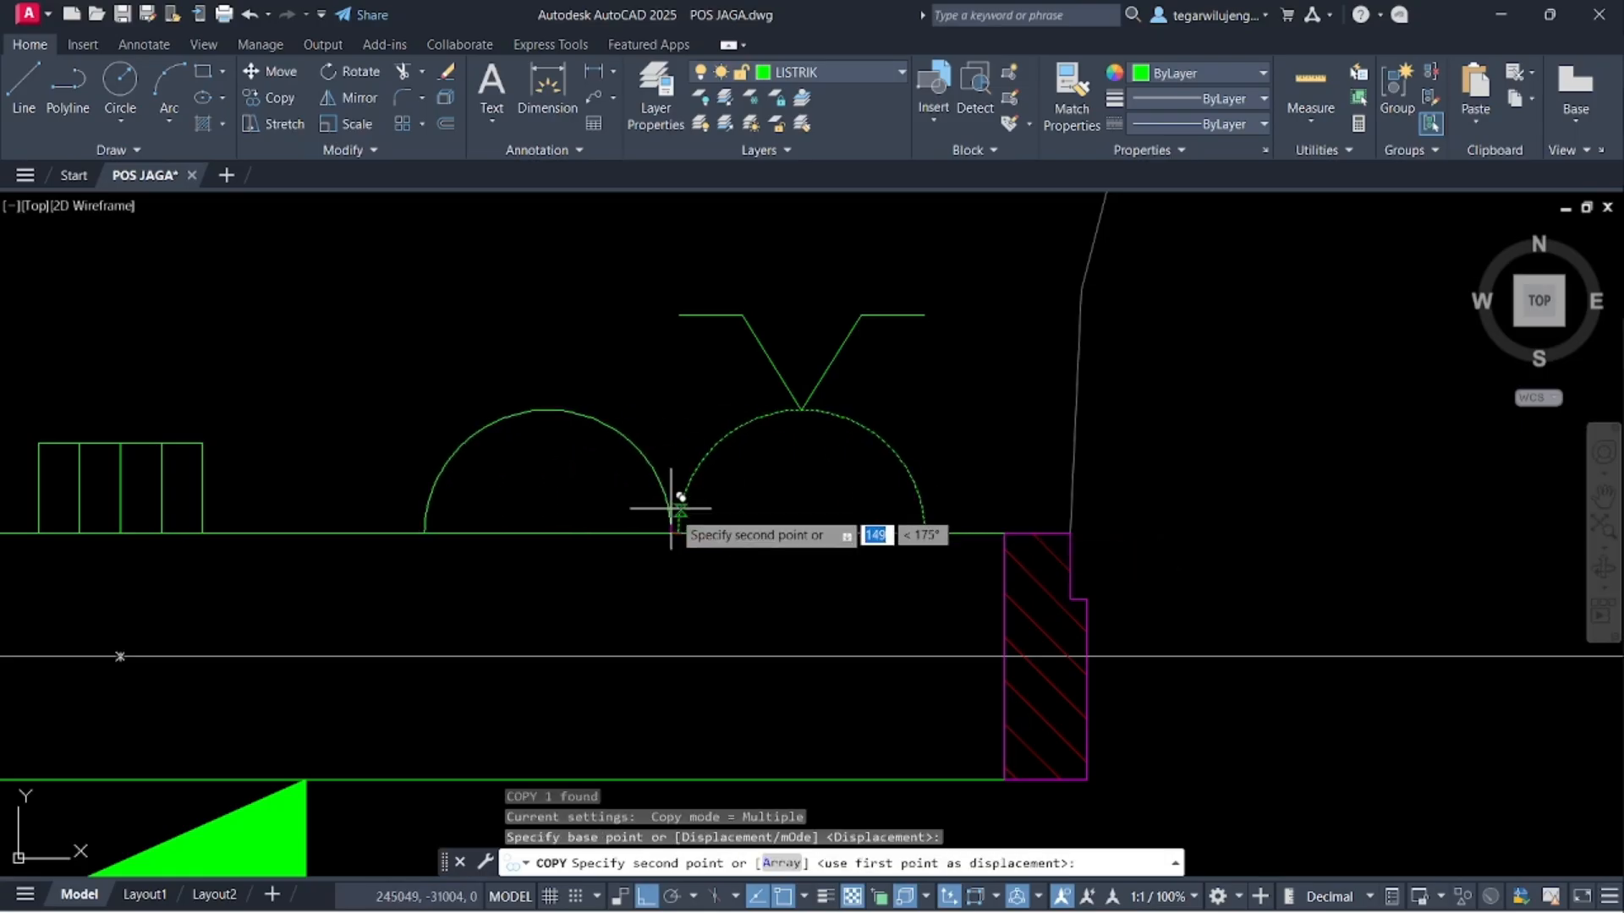
left_click(677, 533)
key("Escape")
- Draw a 75-long vertical line upward from the top of the copied semicircle
middle_click_drag(570, 497, 573, 531)
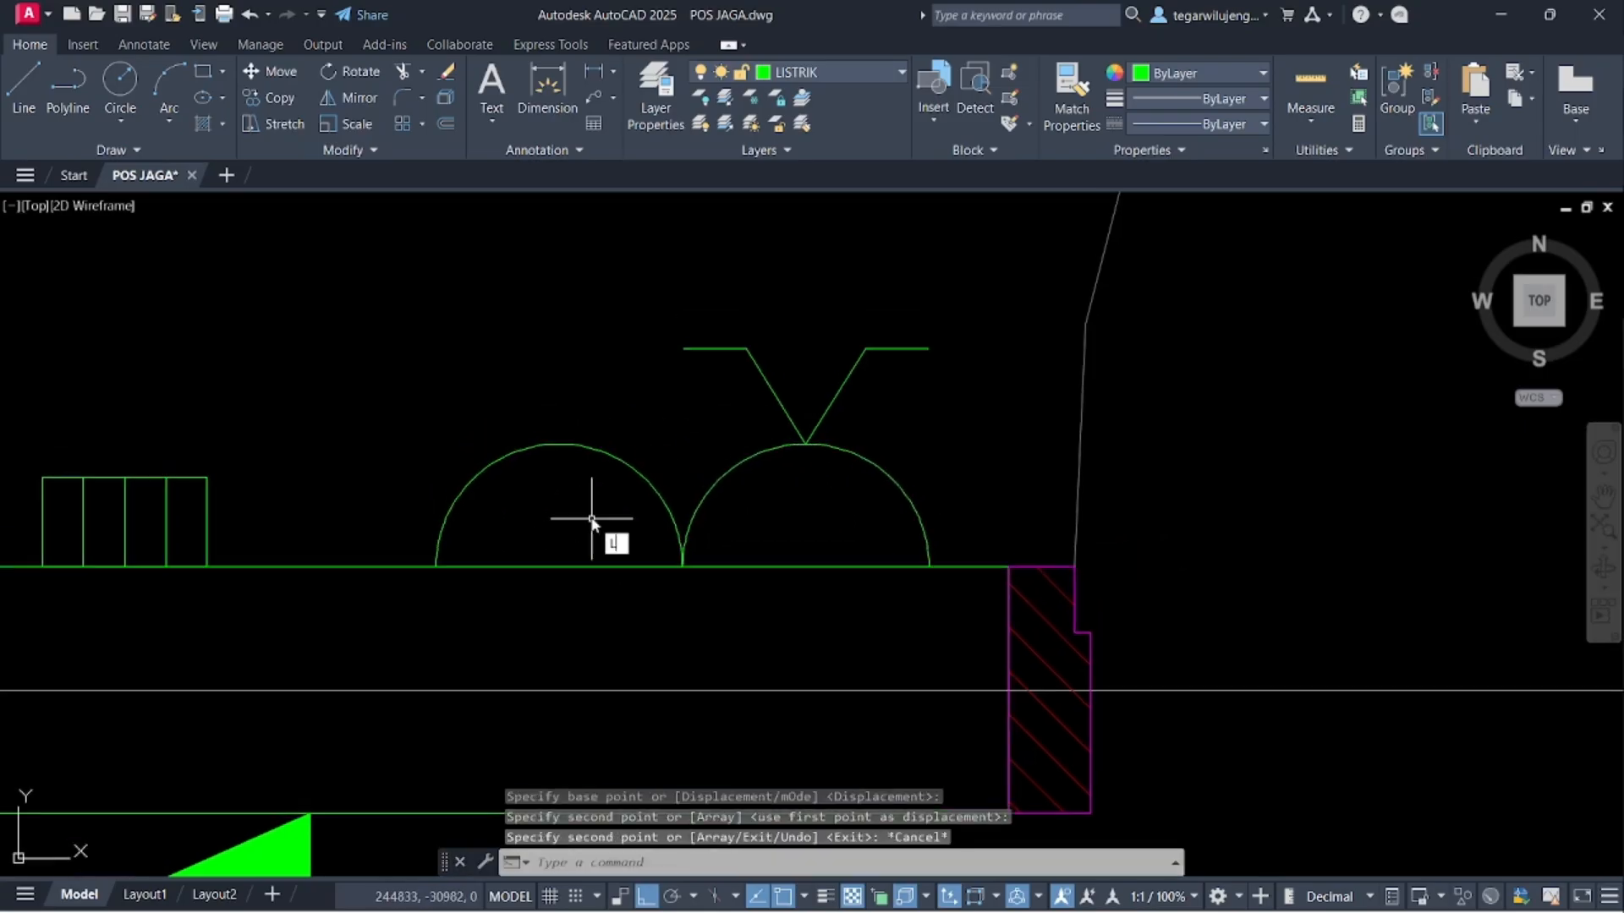
key("Return")
left_click(559, 444)
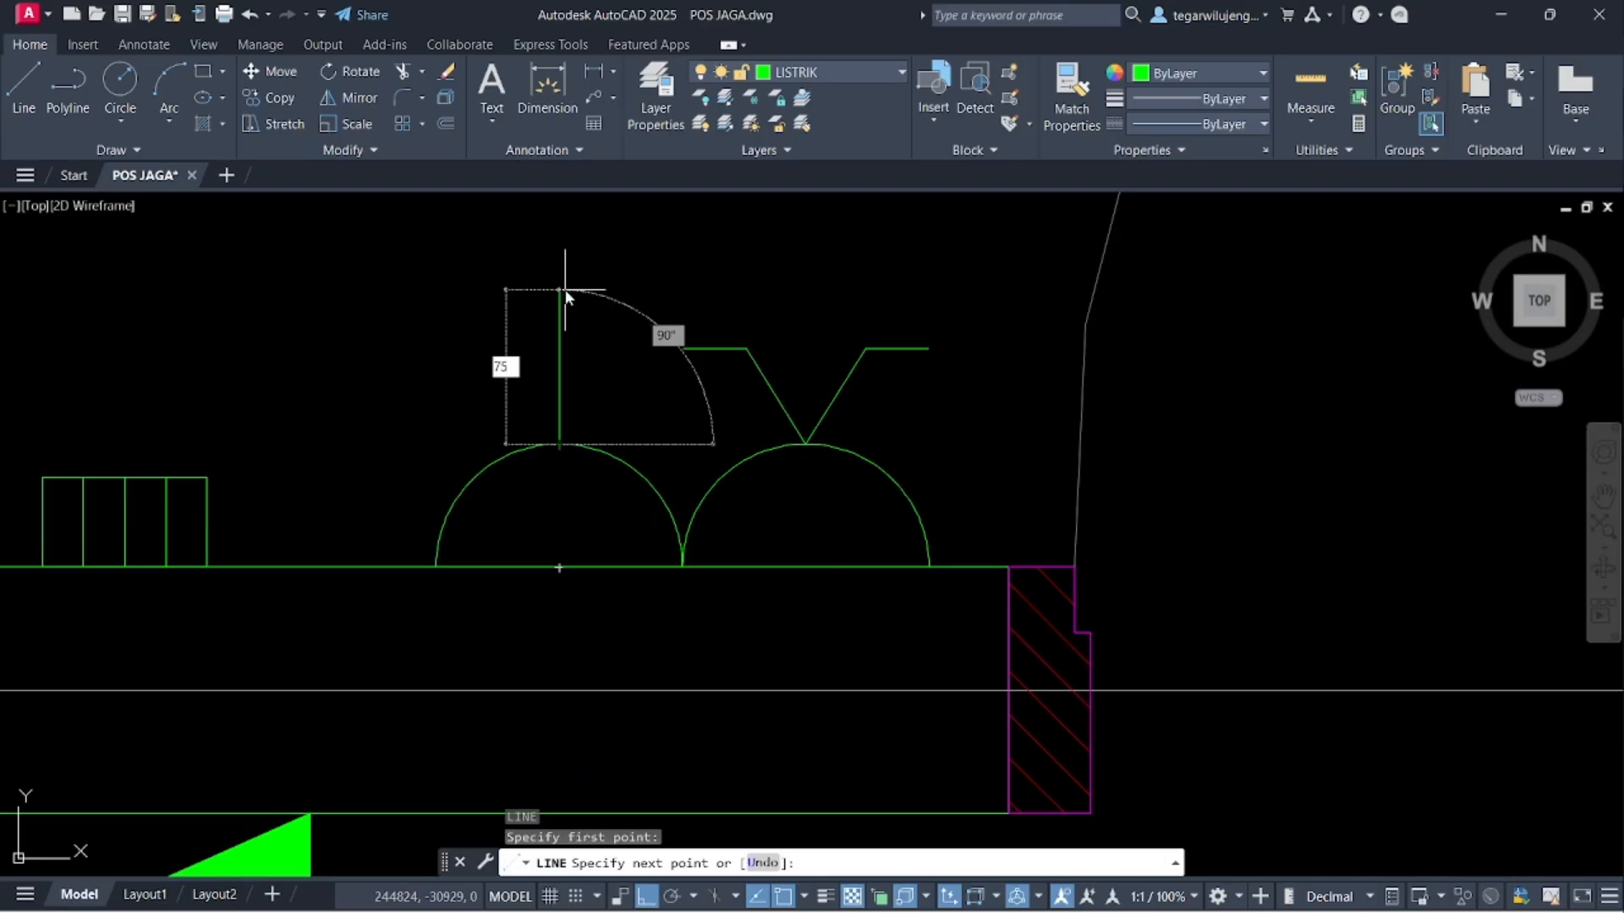
type("75")
key("Return")
key("Escape")
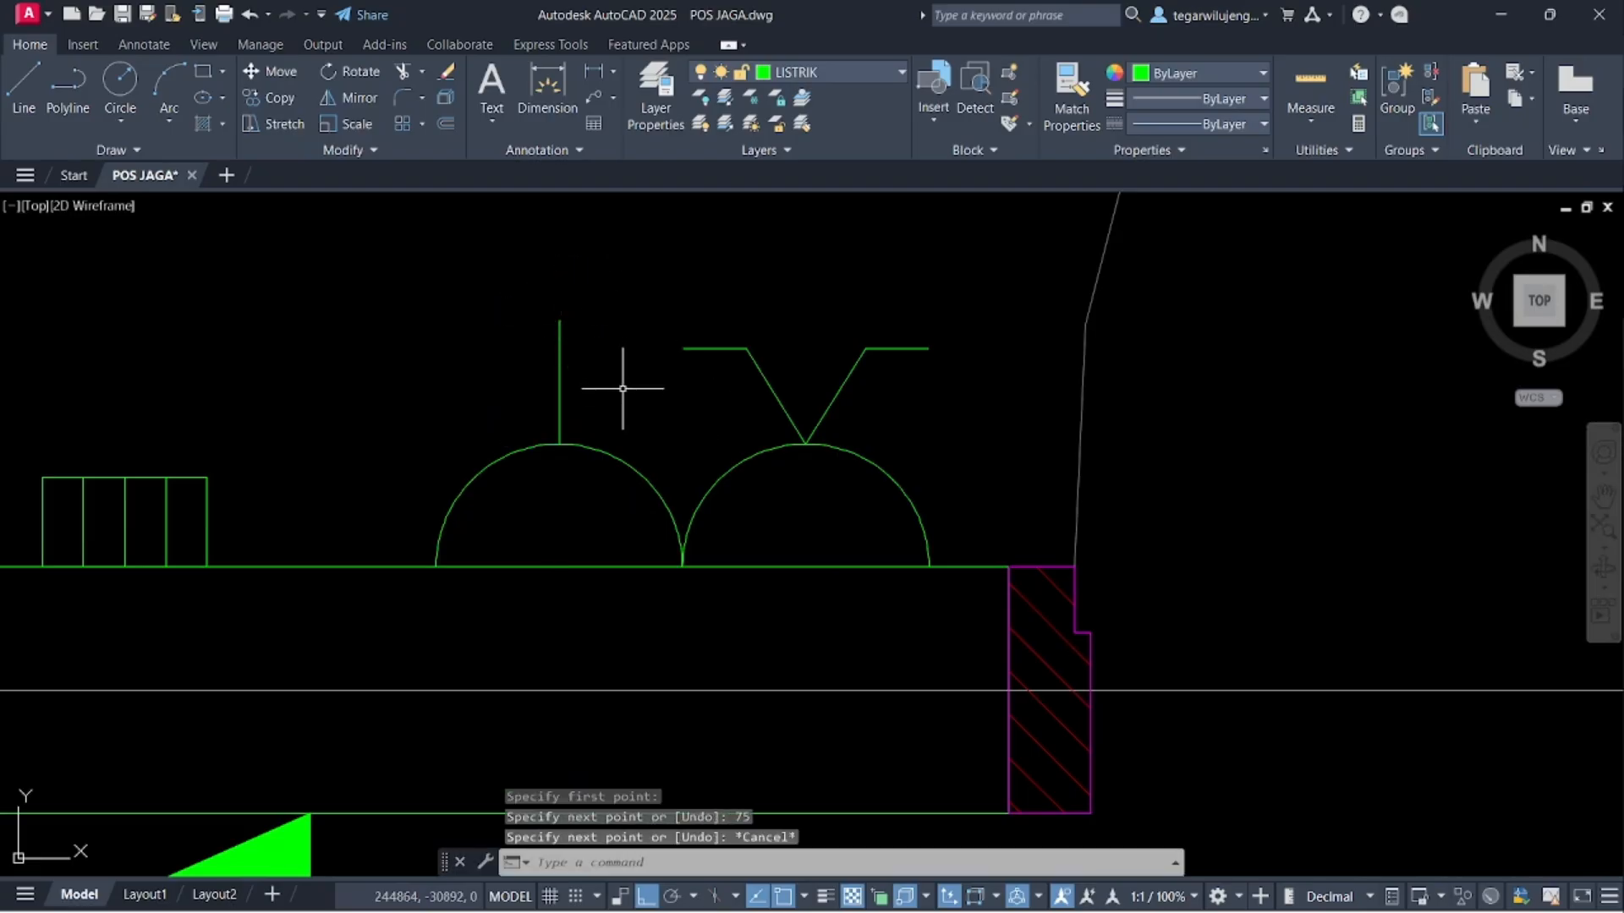
- Draw a 75-long horizontal line leftward across the vertical line above the copied semicircle
key("Return")
left_click(637, 402)
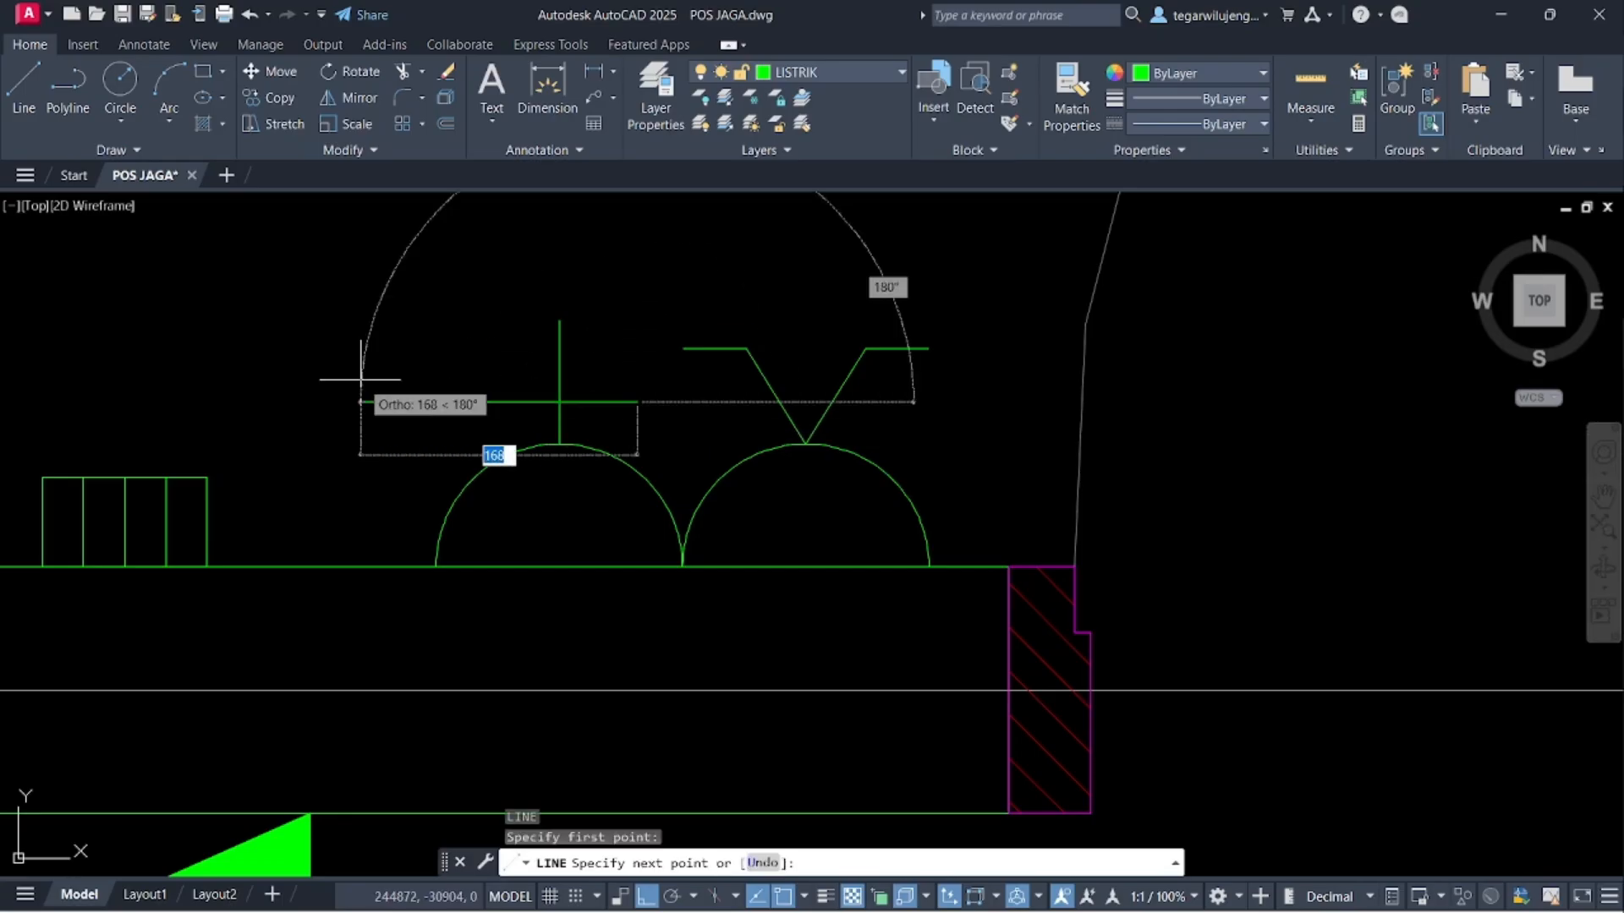
key("Return")
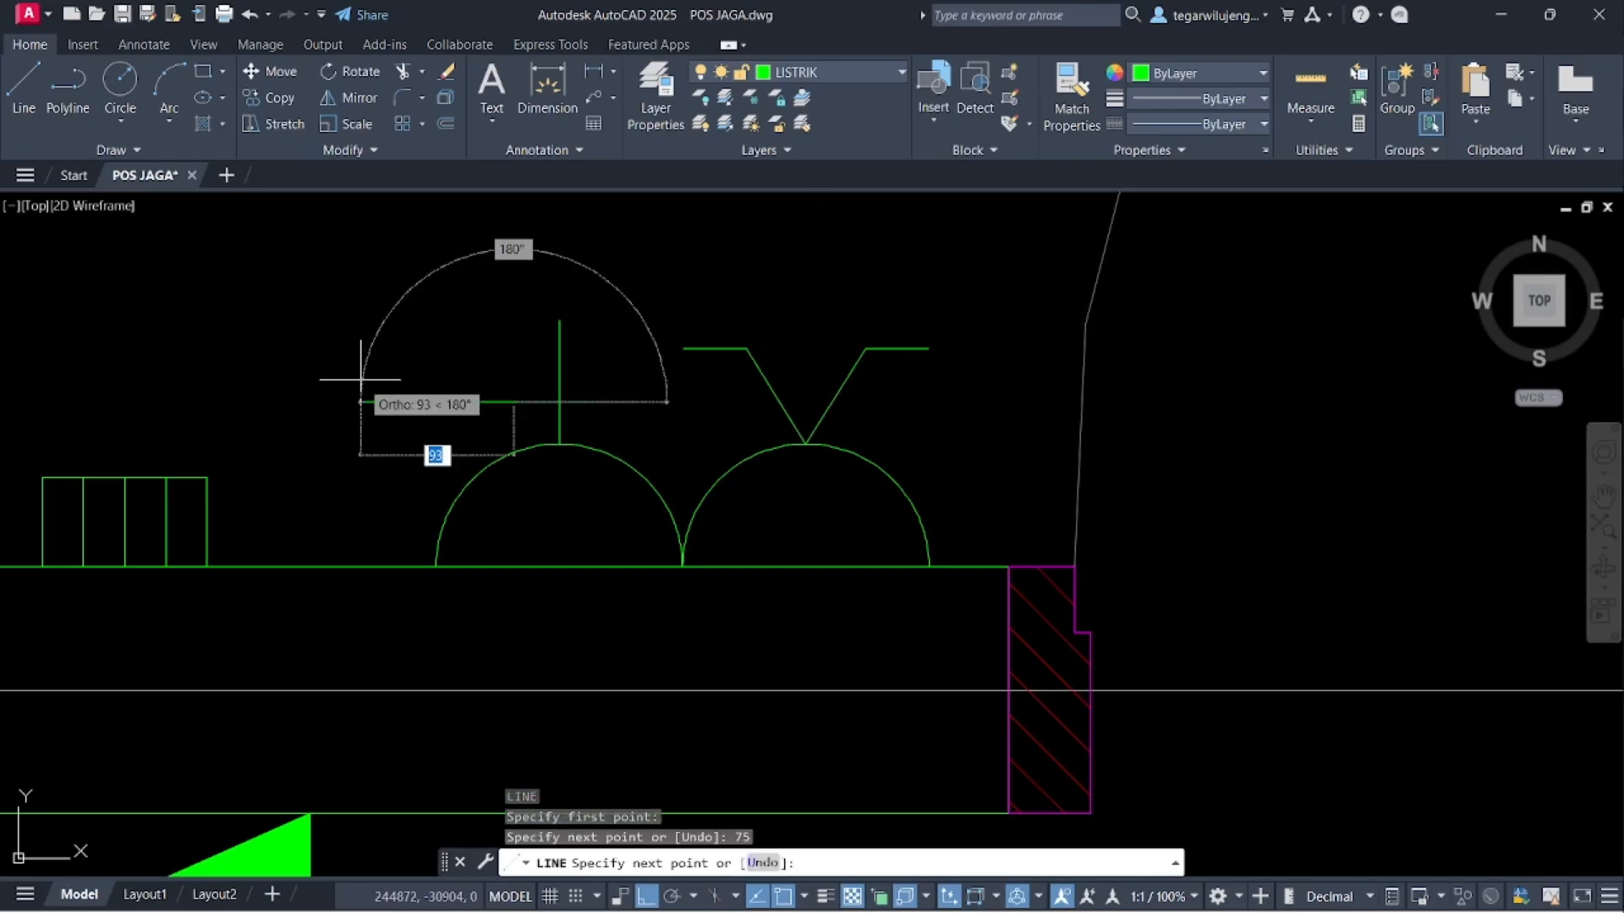
key("Escape")
- Move the horizontal line so that its midpoint sits on the vertical line's midpoint, forming a plus sign
left_click(618, 413)
left_click(590, 389)
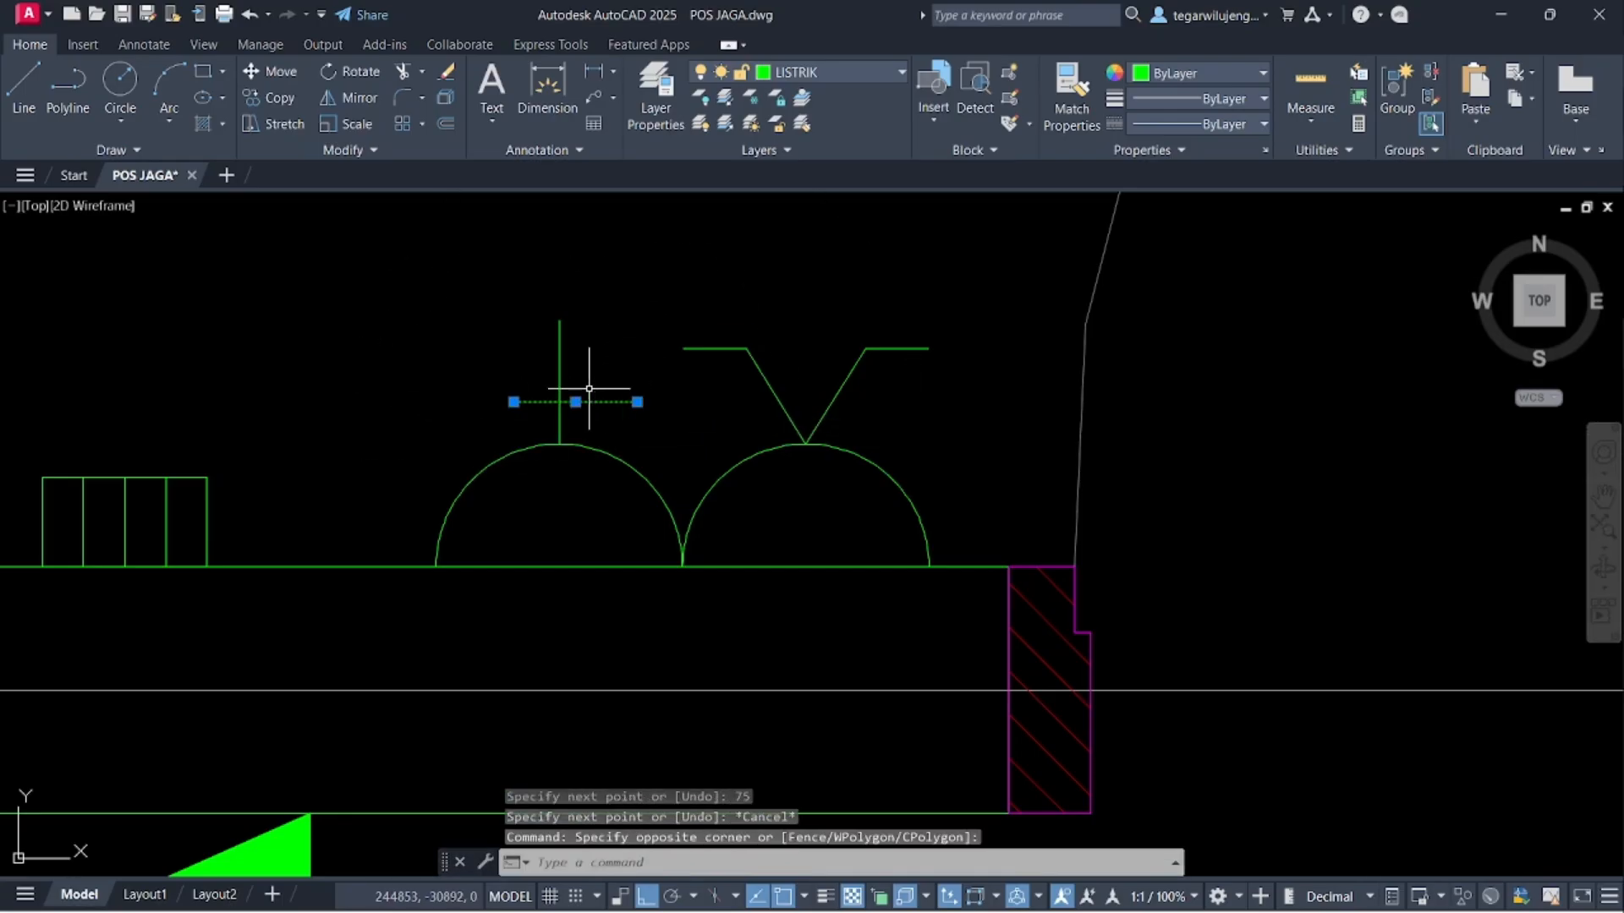
type("m")
key("Return")
left_click(573, 368)
scroll(583, 372, "down", 3)
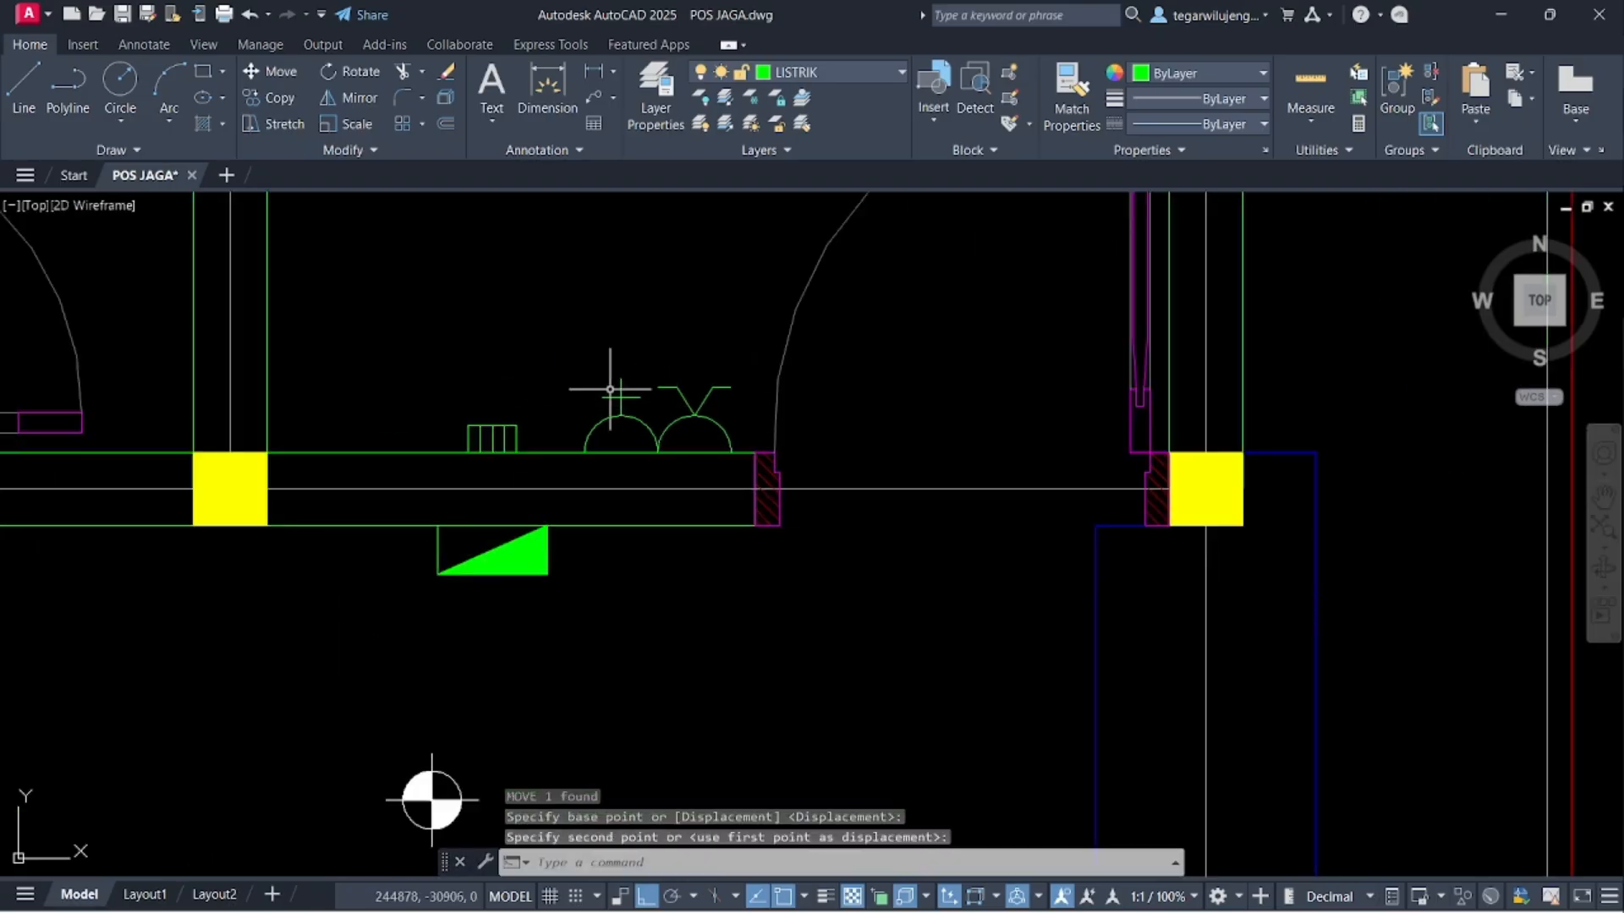
- Copy the two-legged switch symbol onto the lower face of the wall below the toilet
scroll(636, 417, "down", 3)
scroll(613, 428, "up", 4)
left_click(769, 465)
left_click(729, 427)
type("co")
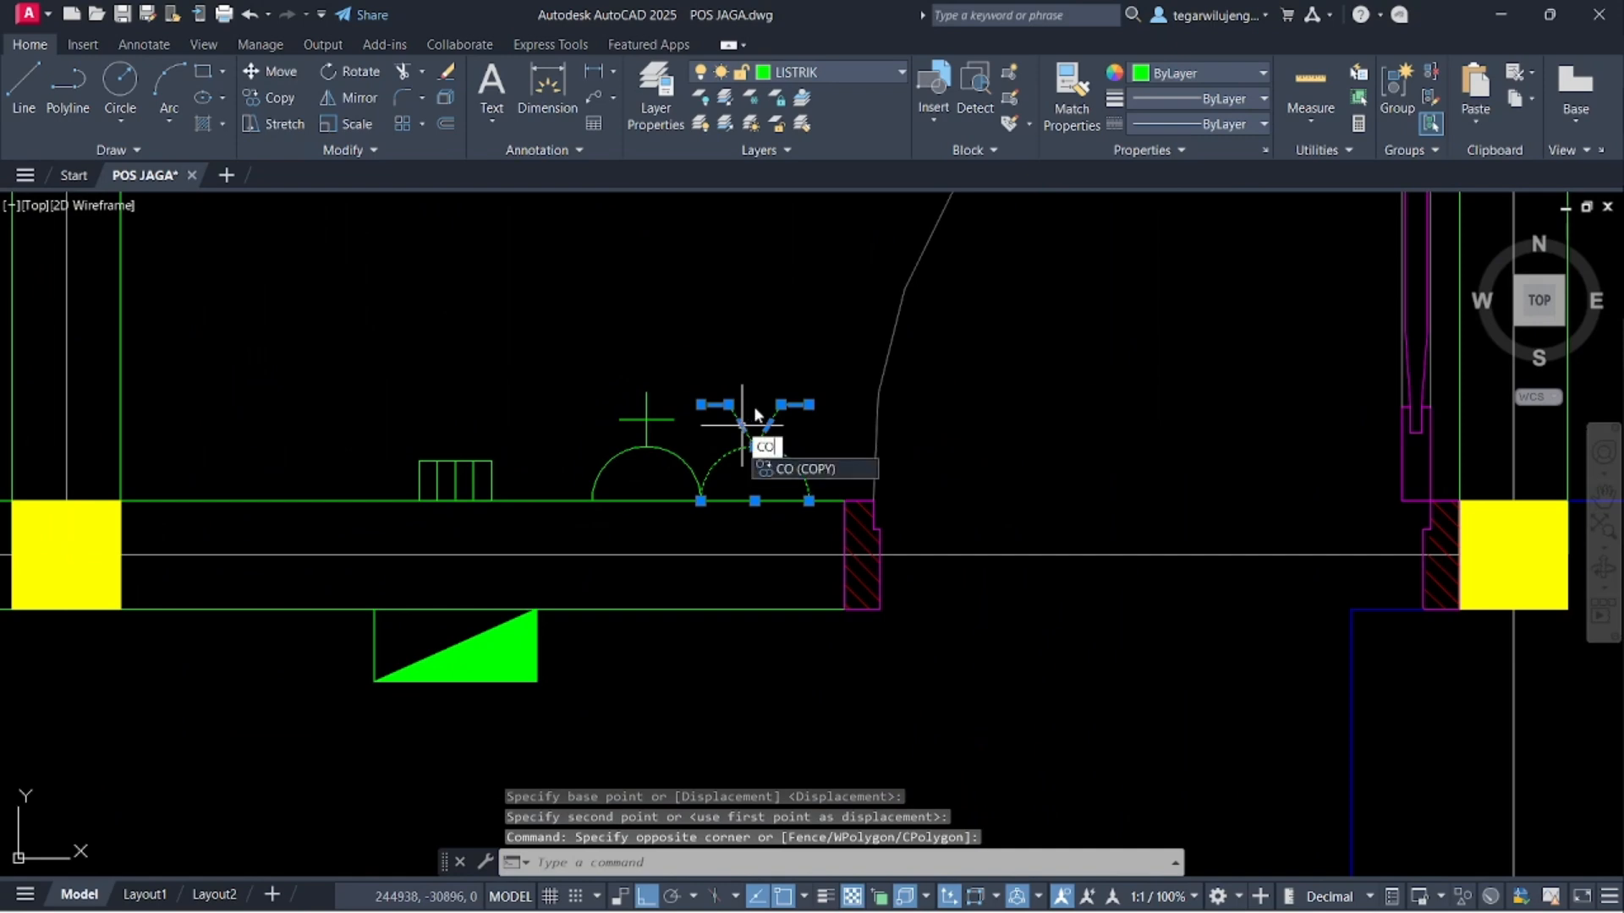
key("Return")
left_click(755, 500)
scroll(678, 543, "down", 2)
middle_click_drag(605, 600, 1102, 529)
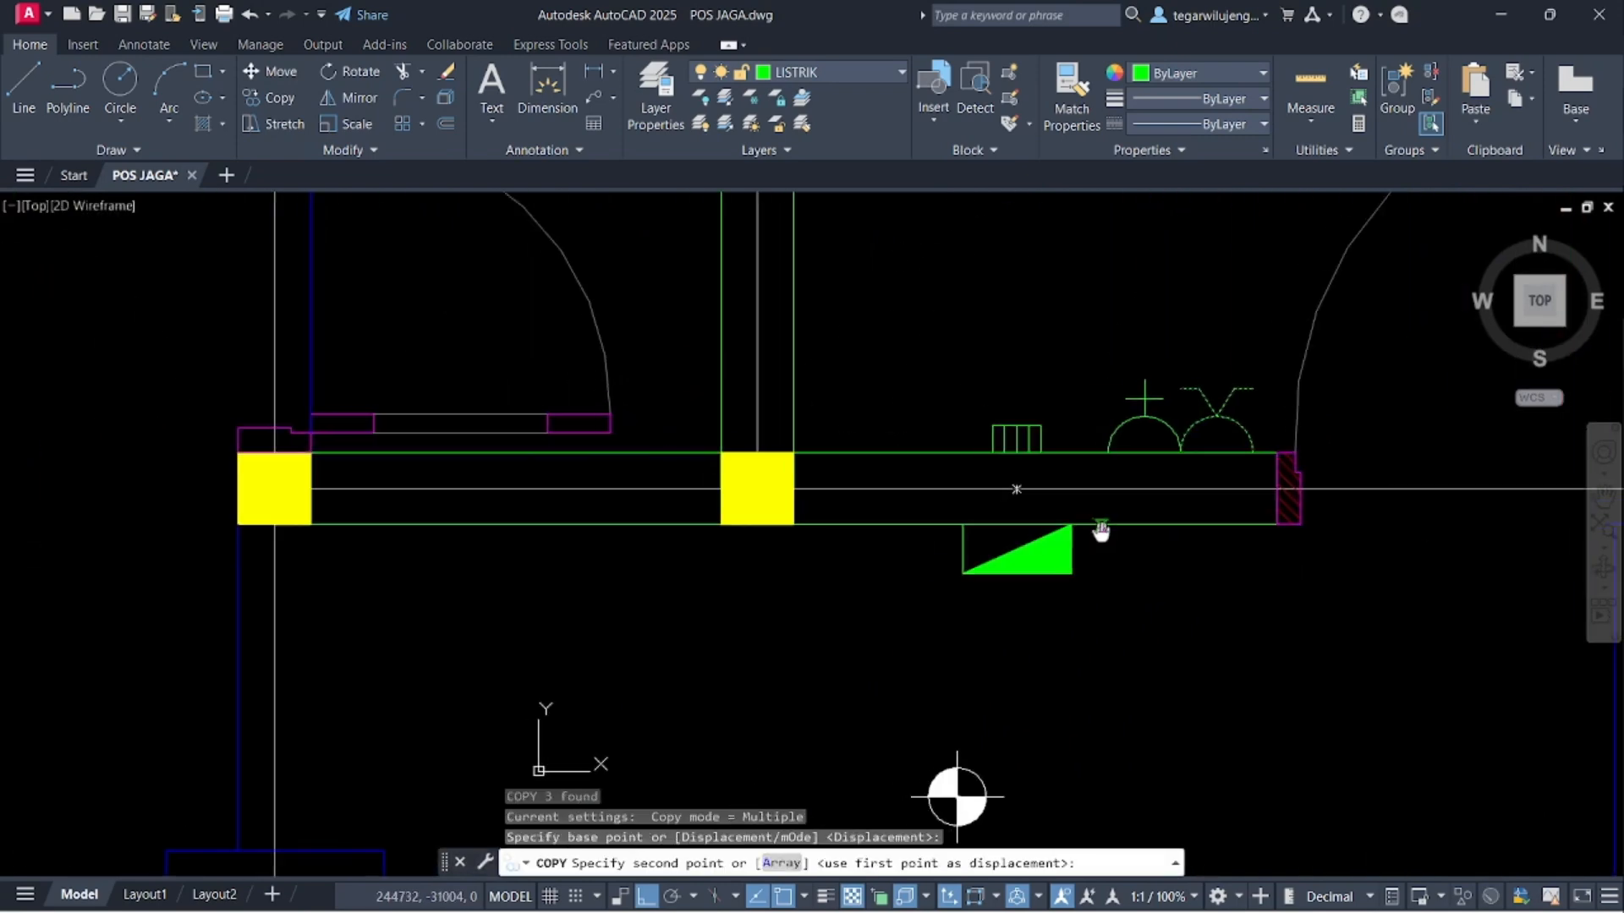
key("F8")
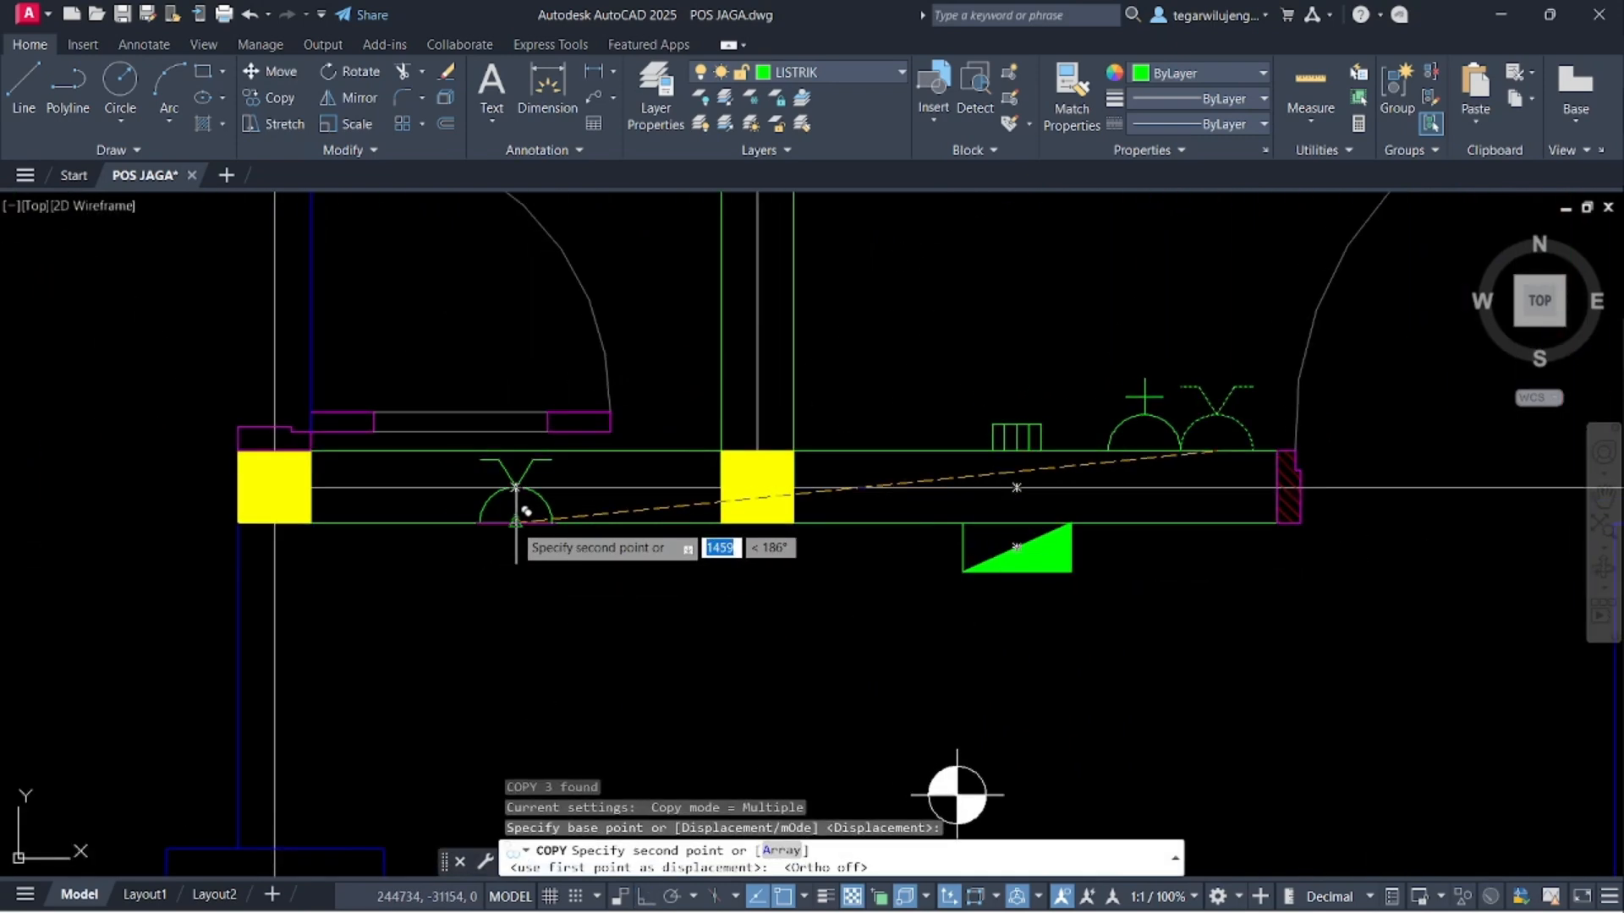
left_click(524, 514)
key("Escape")
- Mirror the copied switch symbol downward about the wall's lower face, erasing the source objects
scroll(502, 477, "up", 2)
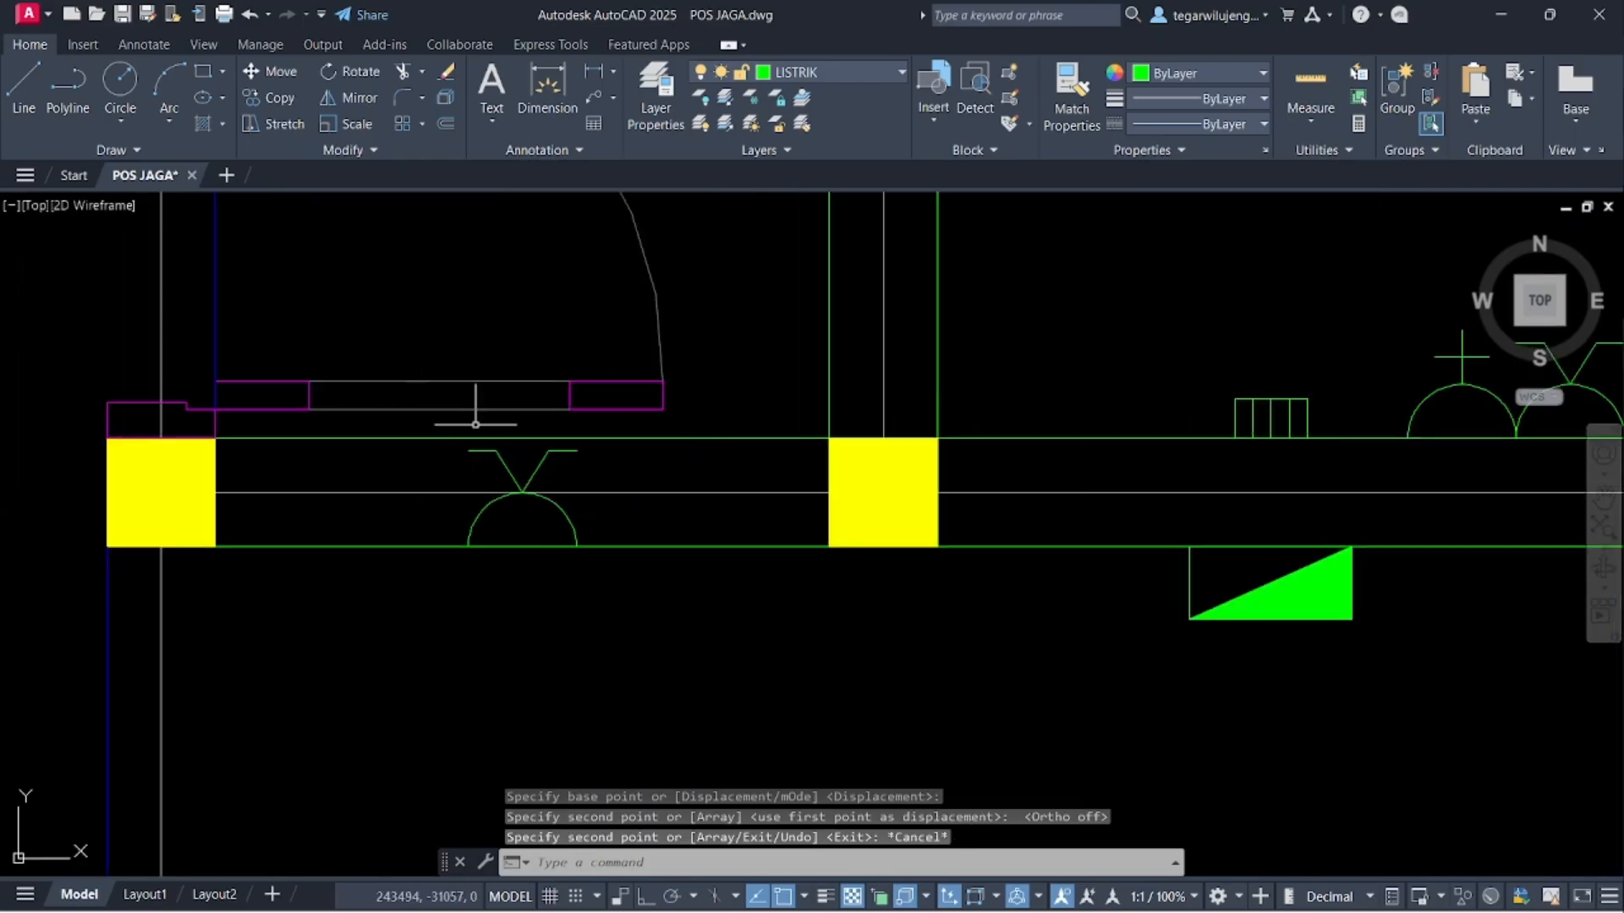
left_click(559, 478)
left_click(499, 451)
left_click(573, 499)
left_click(559, 512)
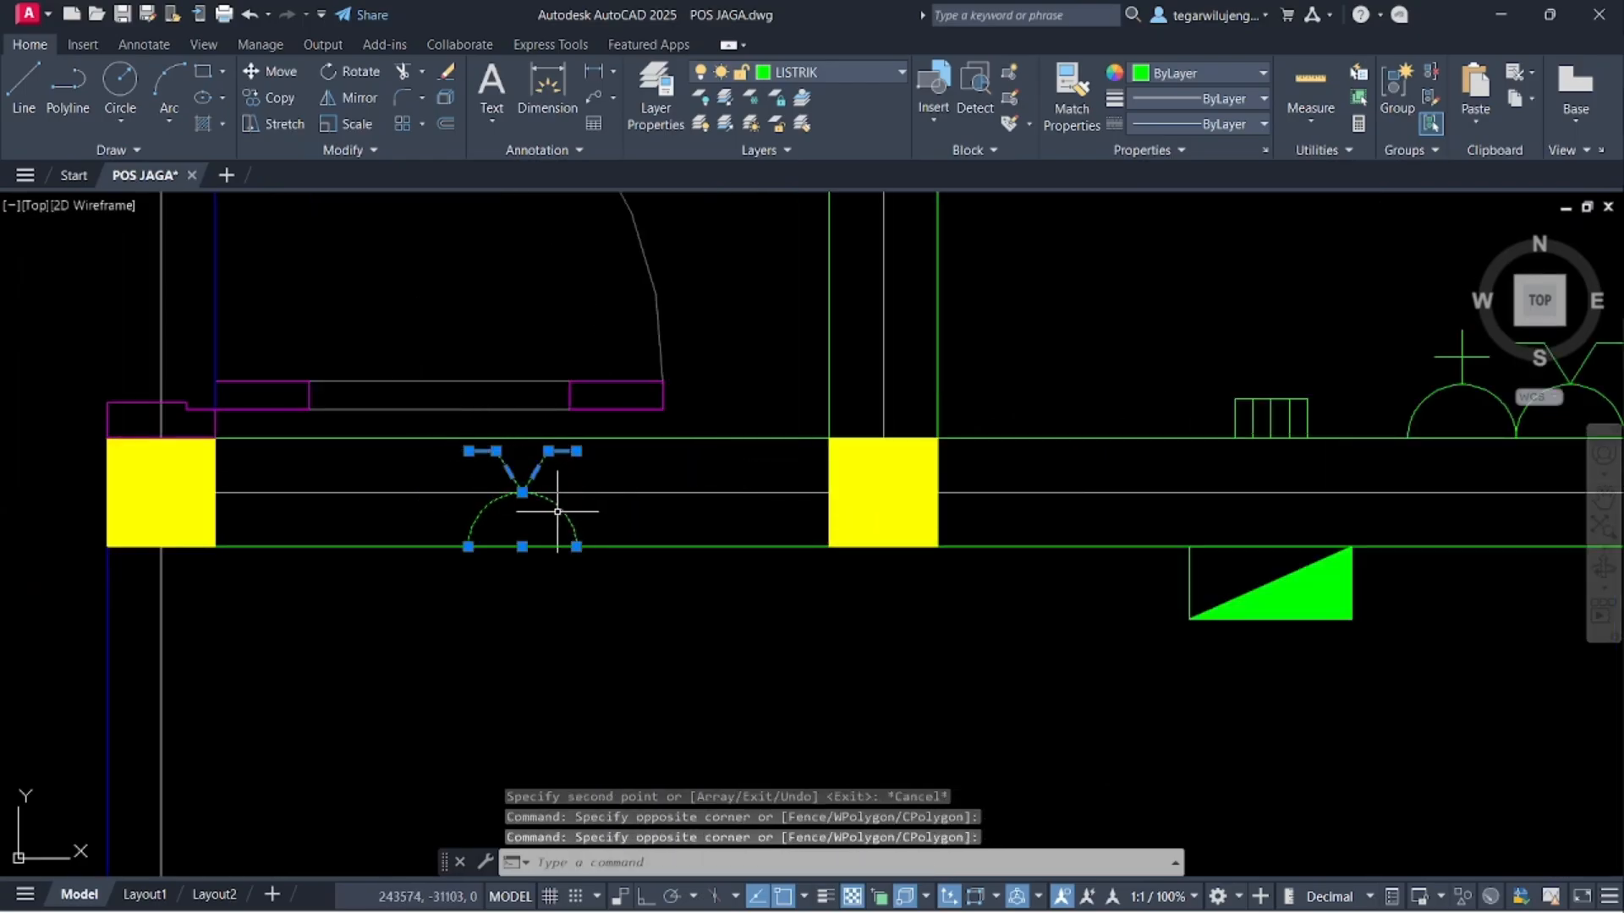
type("MI")
key("Return")
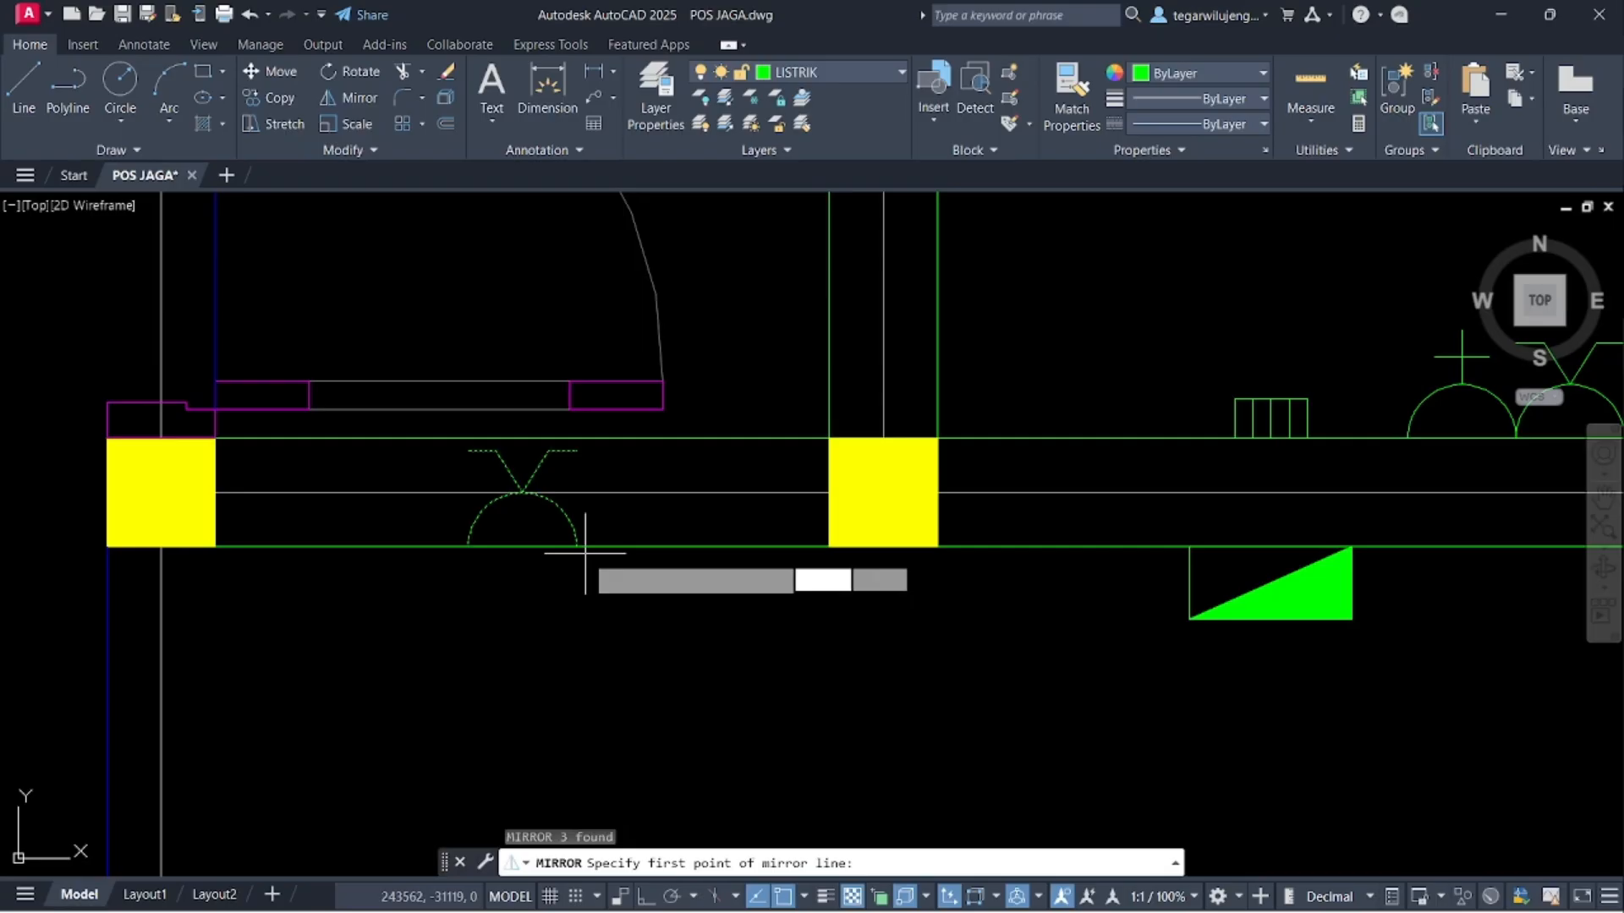
left_click(522, 546)
left_click(662, 547)
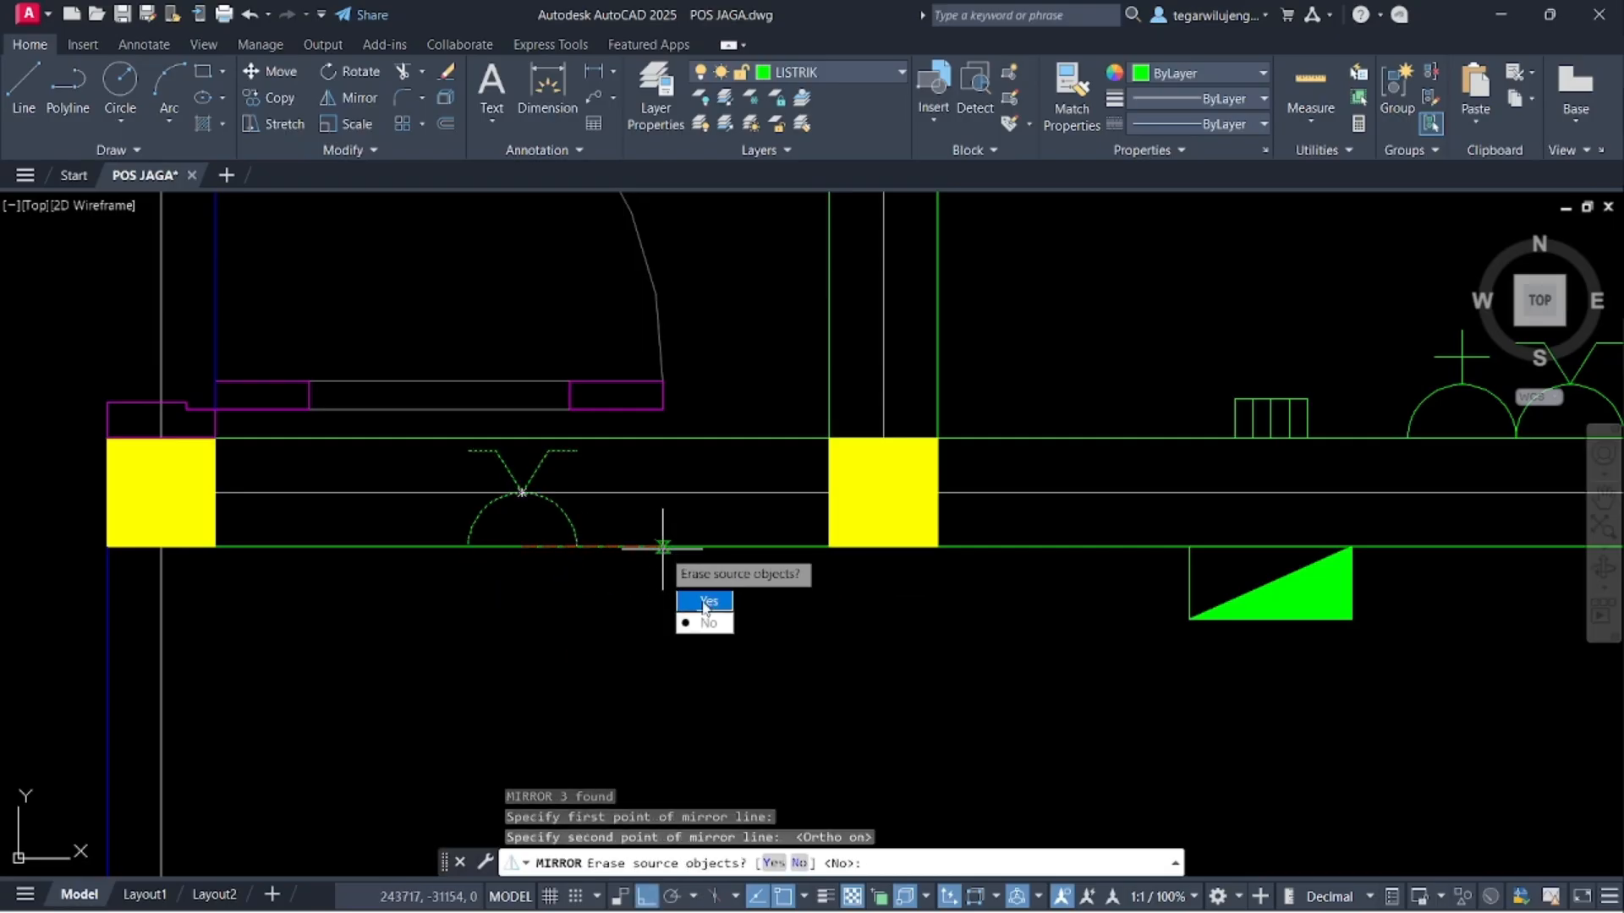
type("y")
key("Return")
- Delete the left leg of the mirrored switch symbol below the toilet to make a single switch
left_click(493, 650)
left_click(467, 624)
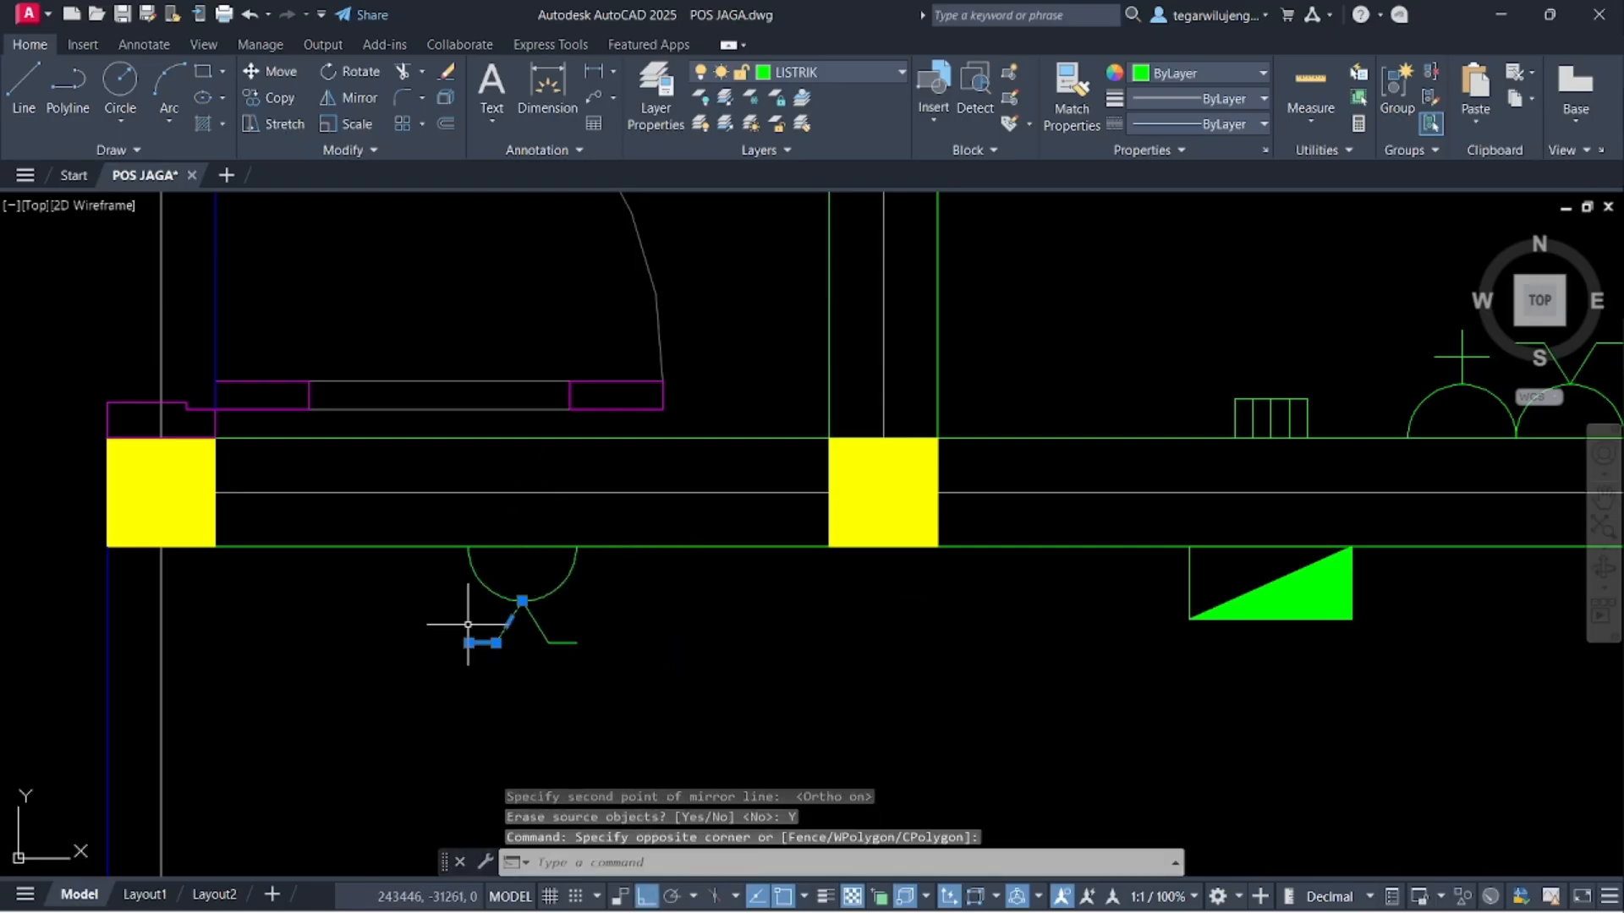
key("Delete")
- Draw a line from the right leg of the two-legged switch symbol up to the RS. ISTIRAHAT lamp
scroll(549, 592, "down", 7)
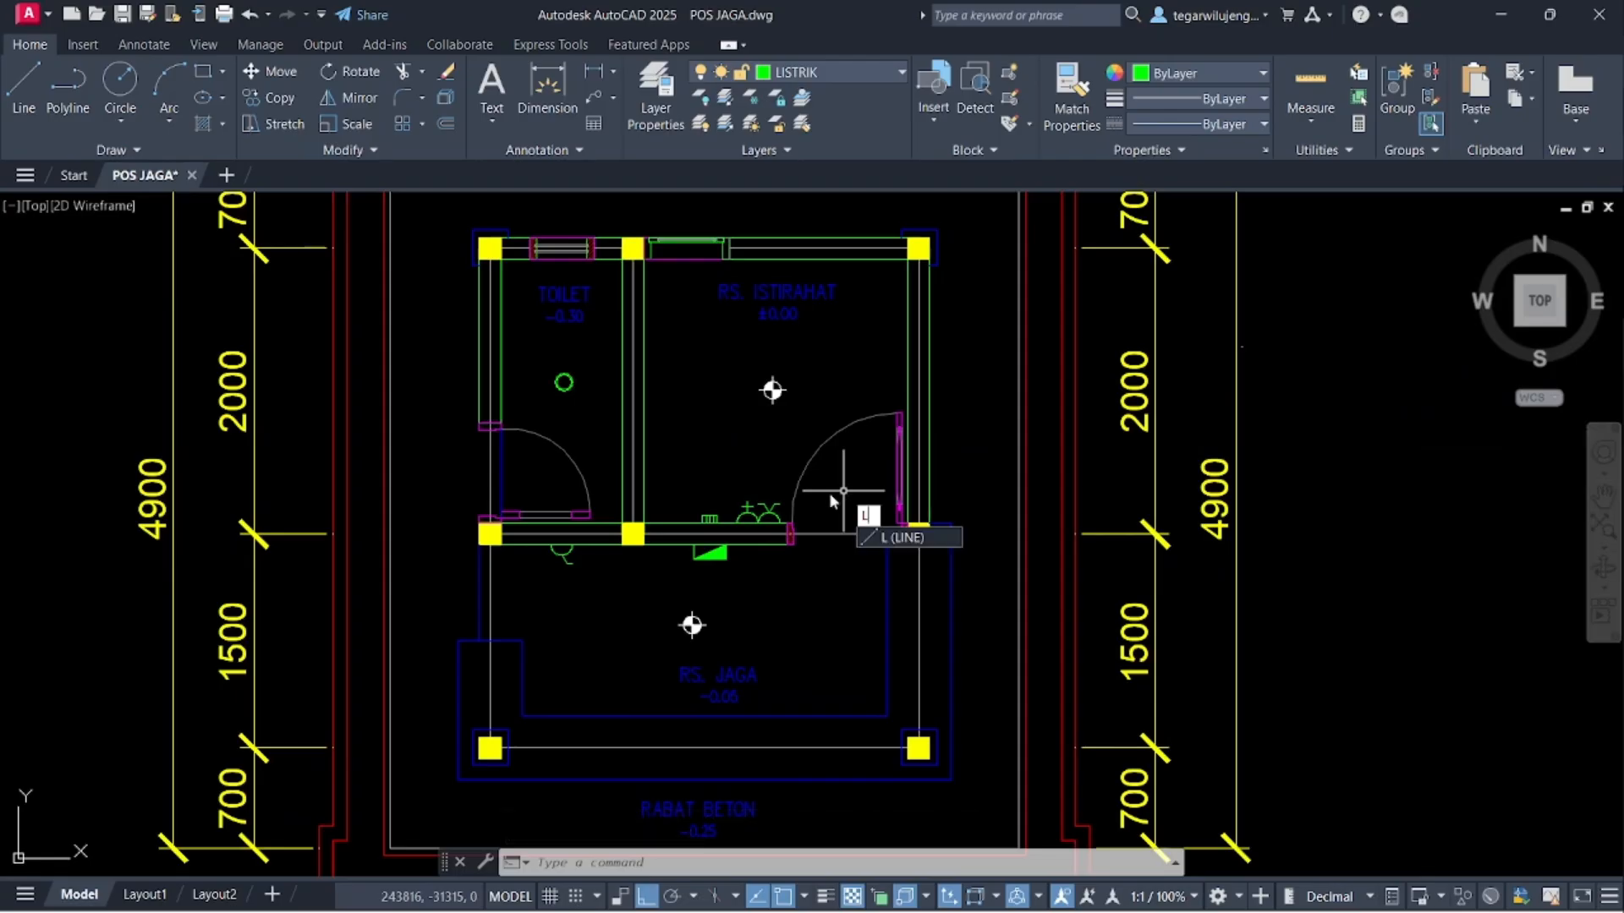
key("Return")
scroll(781, 495, "up", 3)
left_click(780, 502)
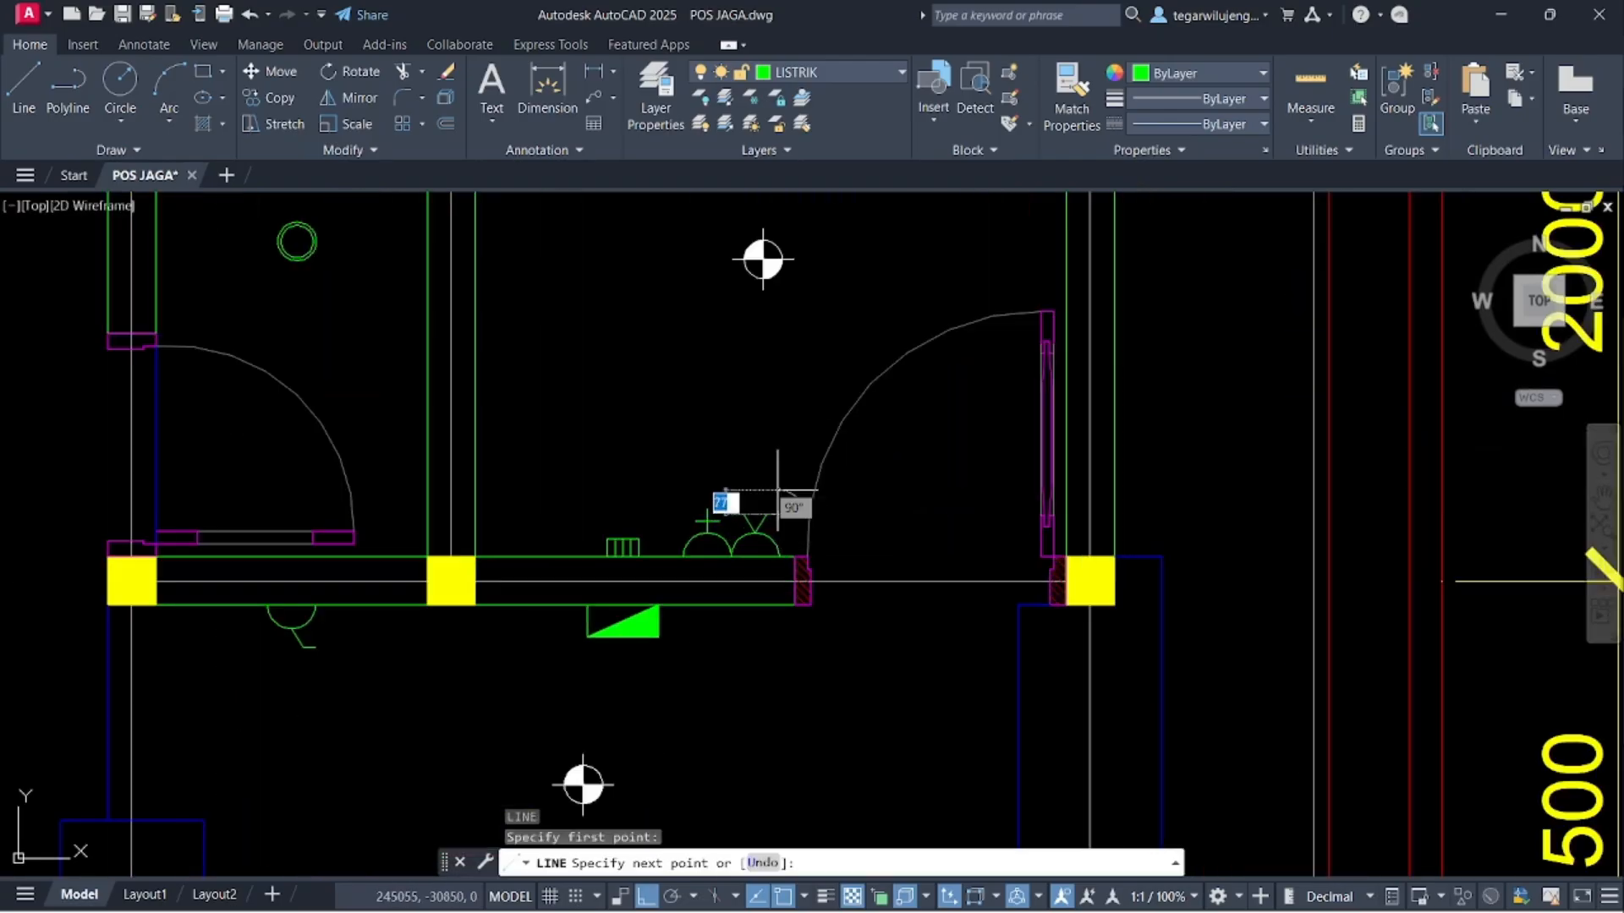
scroll(765, 270, "up", 4)
left_click(730, 271)
key("Return")
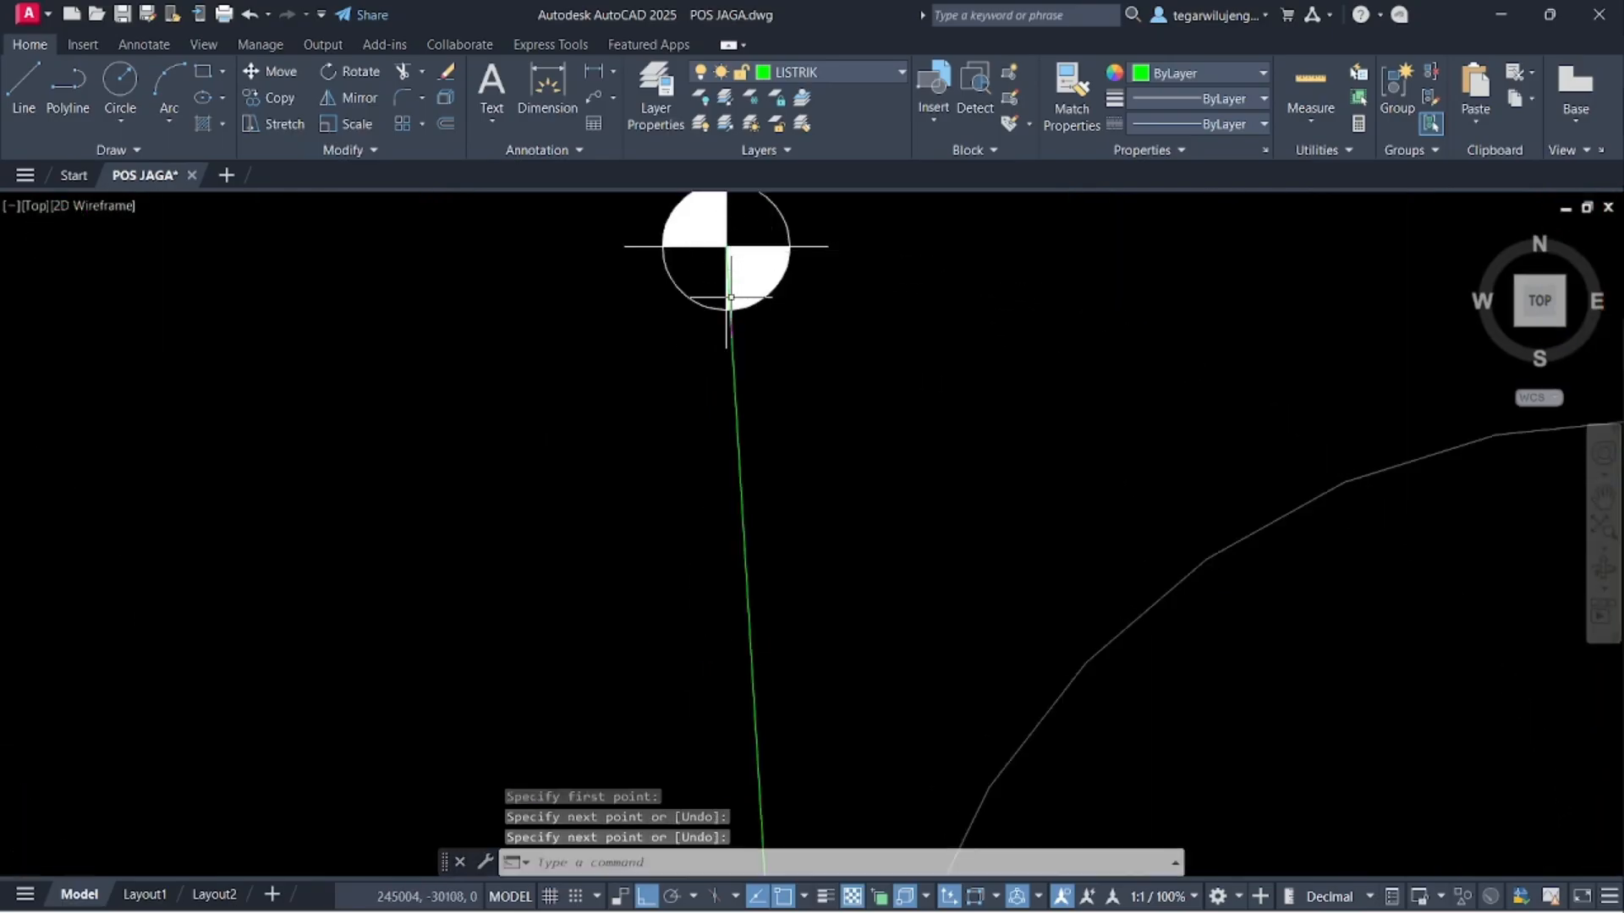
- Draw a line from the leg end of the single switch below the toilet up to the toilet lamp
scroll(730, 270, "down", 4)
key("Return")
scroll(645, 524, "up", 4)
left_click(661, 543)
scroll(661, 542, "down", 4)
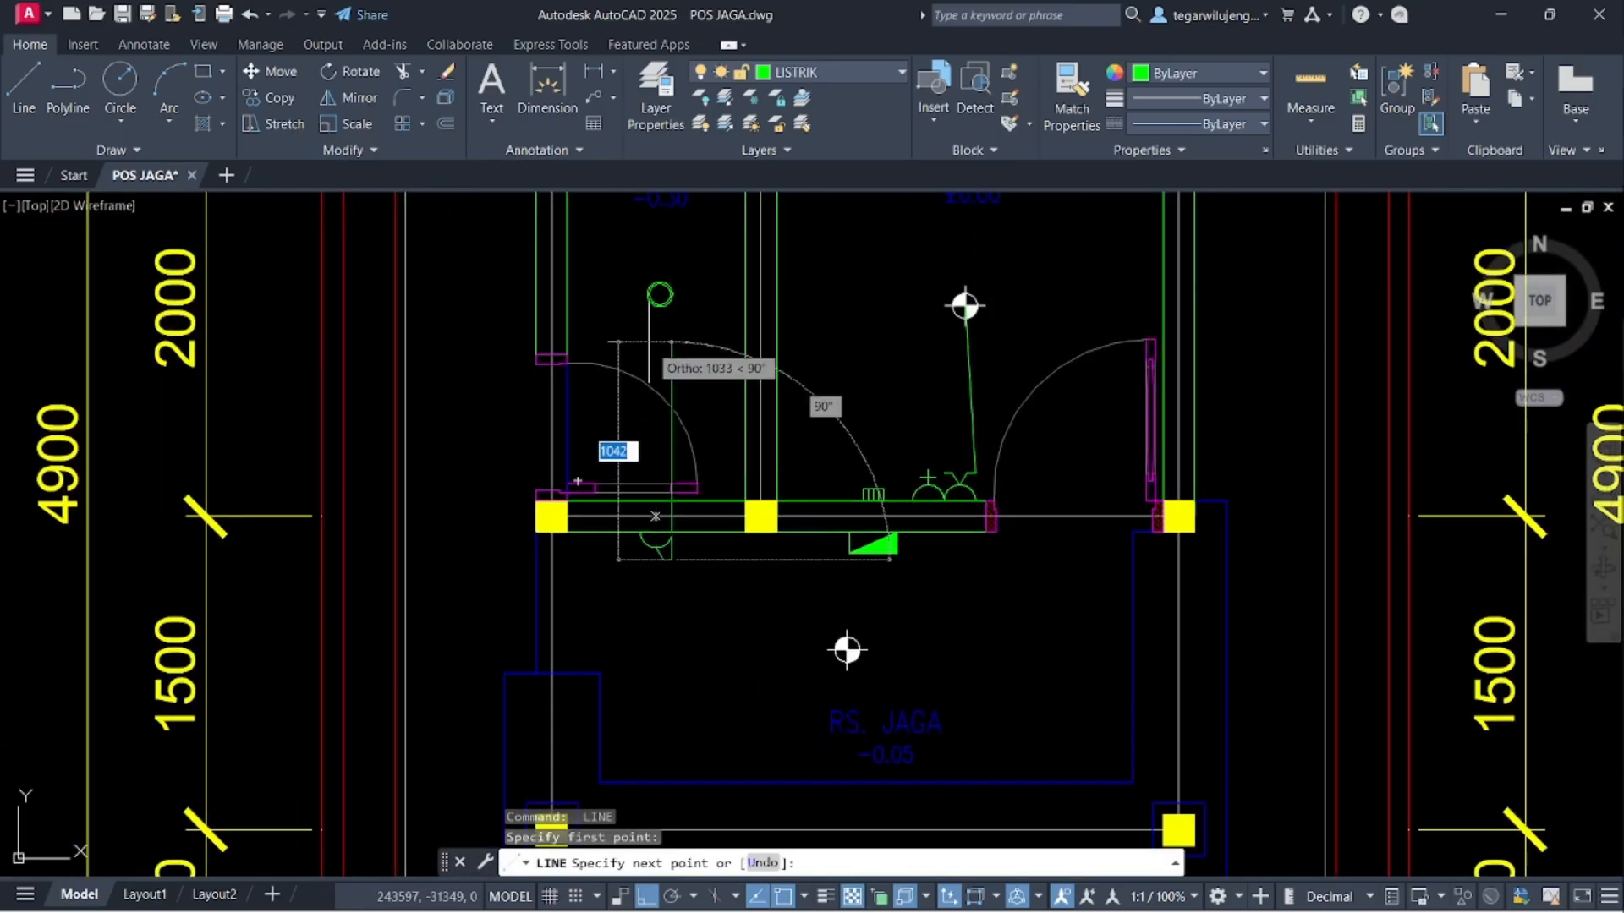
scroll(668, 306, "up", 4)
left_click(631, 263)
scroll(632, 372, "down", 4)
key("Return")
middle_click_drag(758, 534, 646, 399)
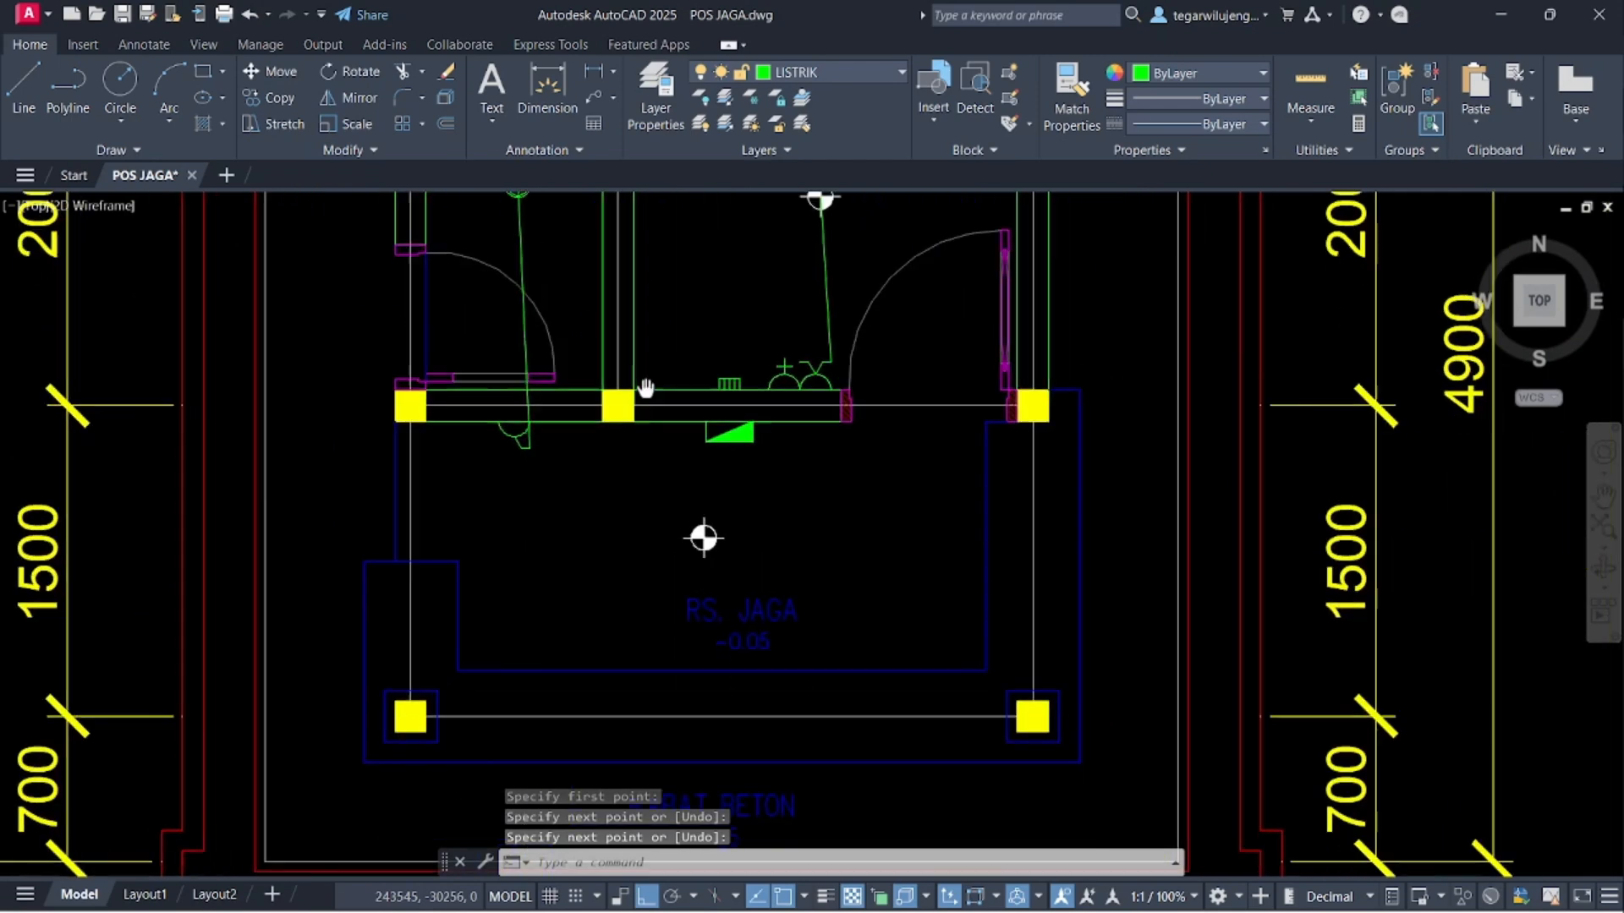
scroll(696, 507, "up", 5)
key("Return")
scroll(794, 445, "down", 4)
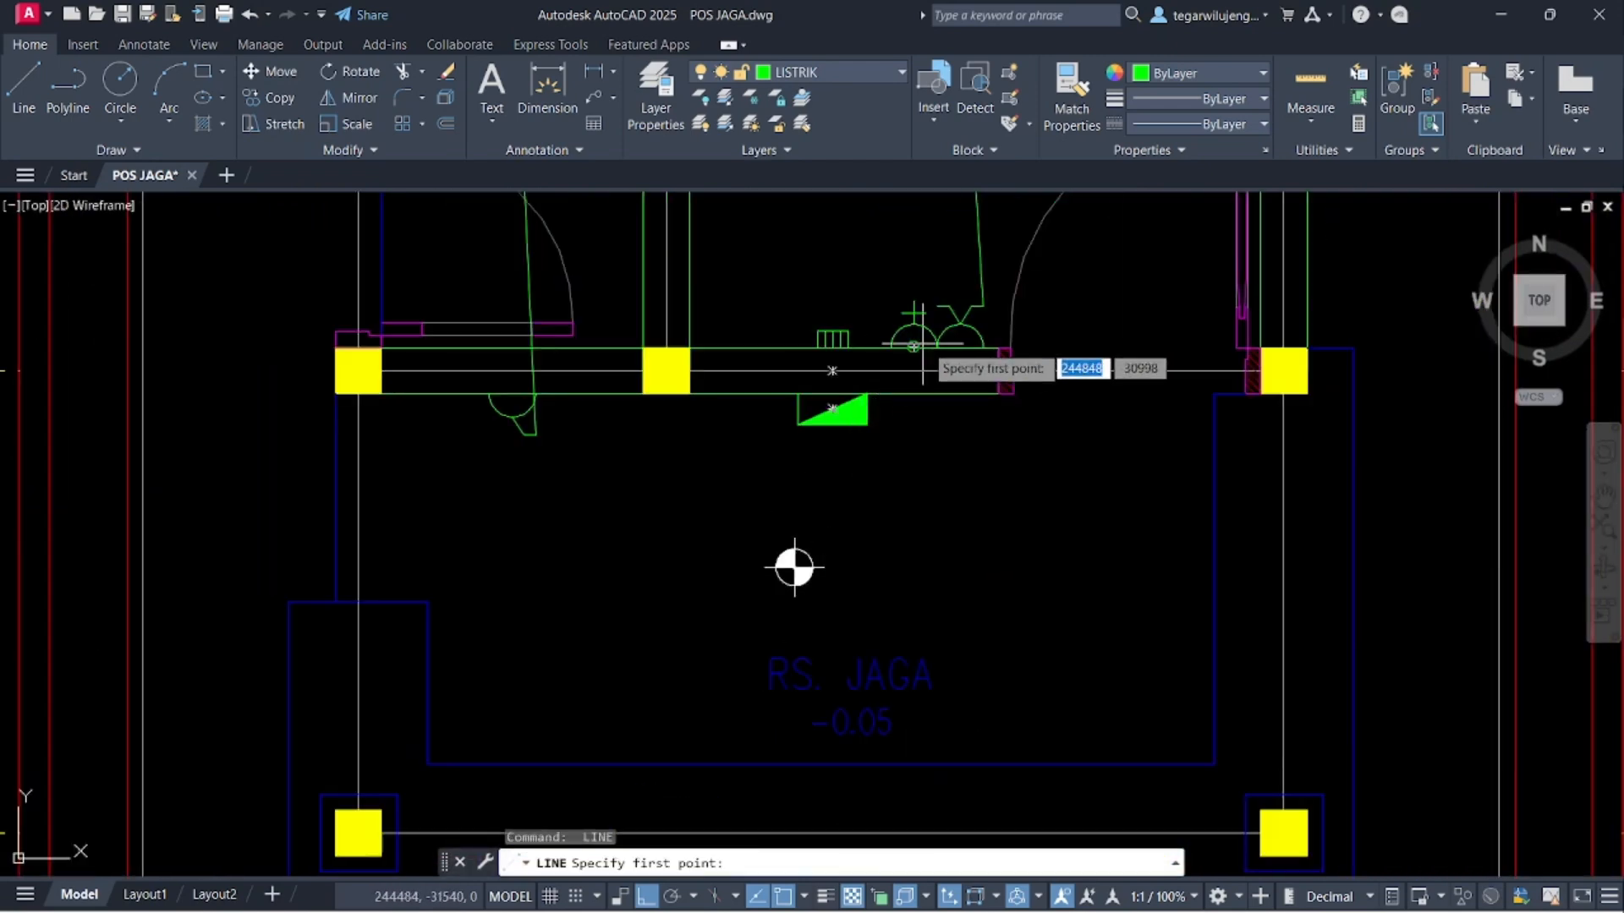
scroll(940, 339, "up", 4)
left_click(871, 261)
scroll(947, 422, "up", 2)
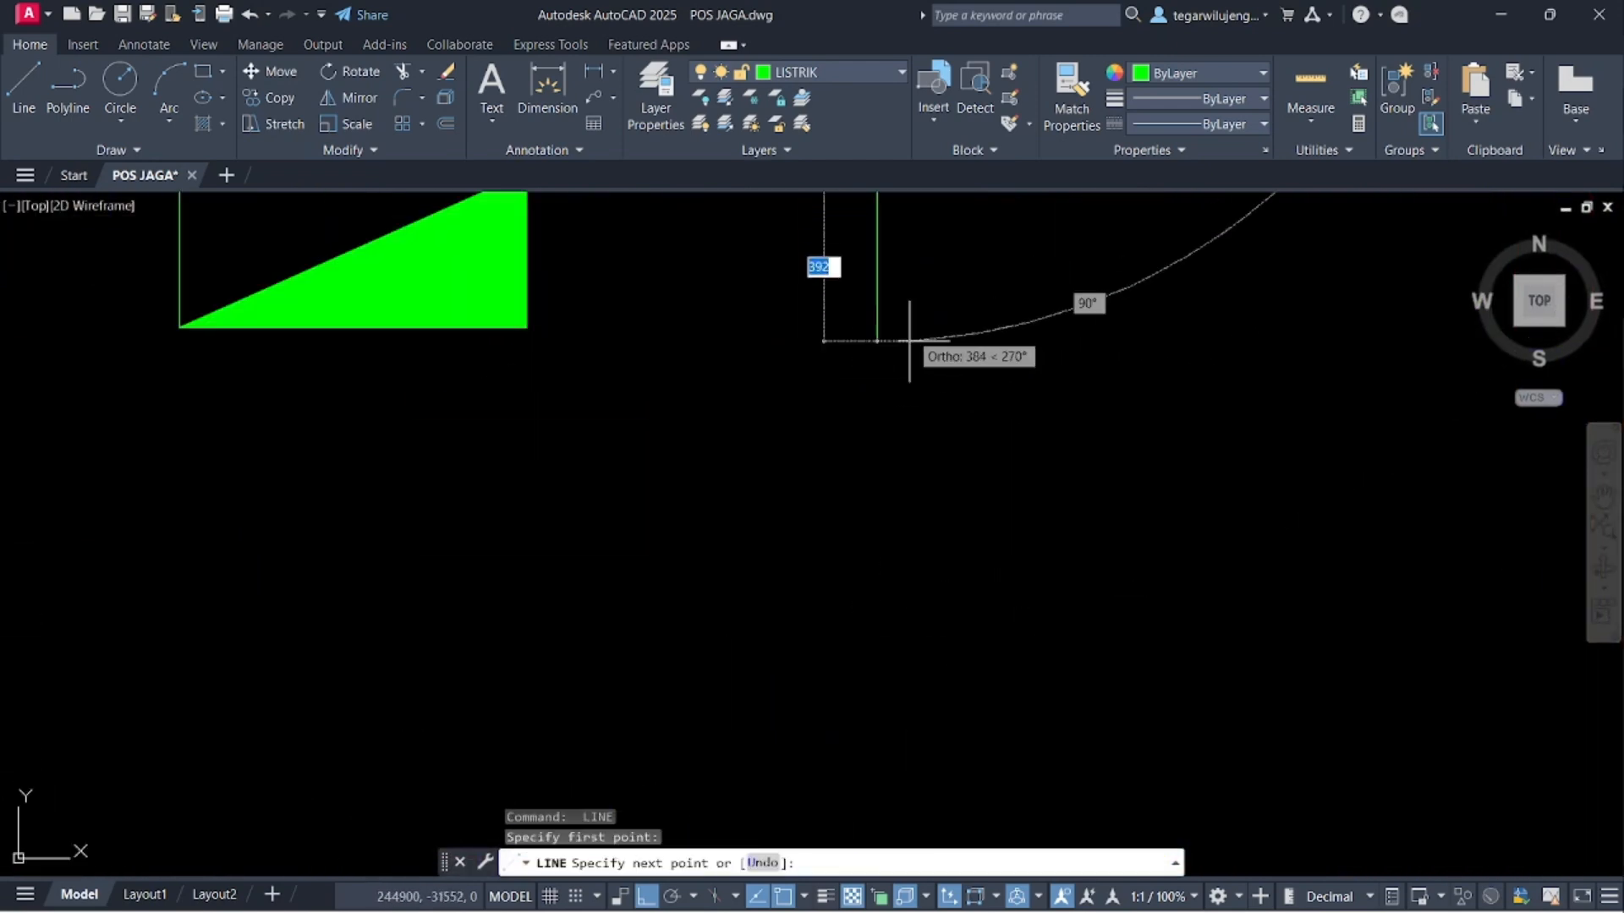
scroll(917, 473, "down", 3)
key("Escape")
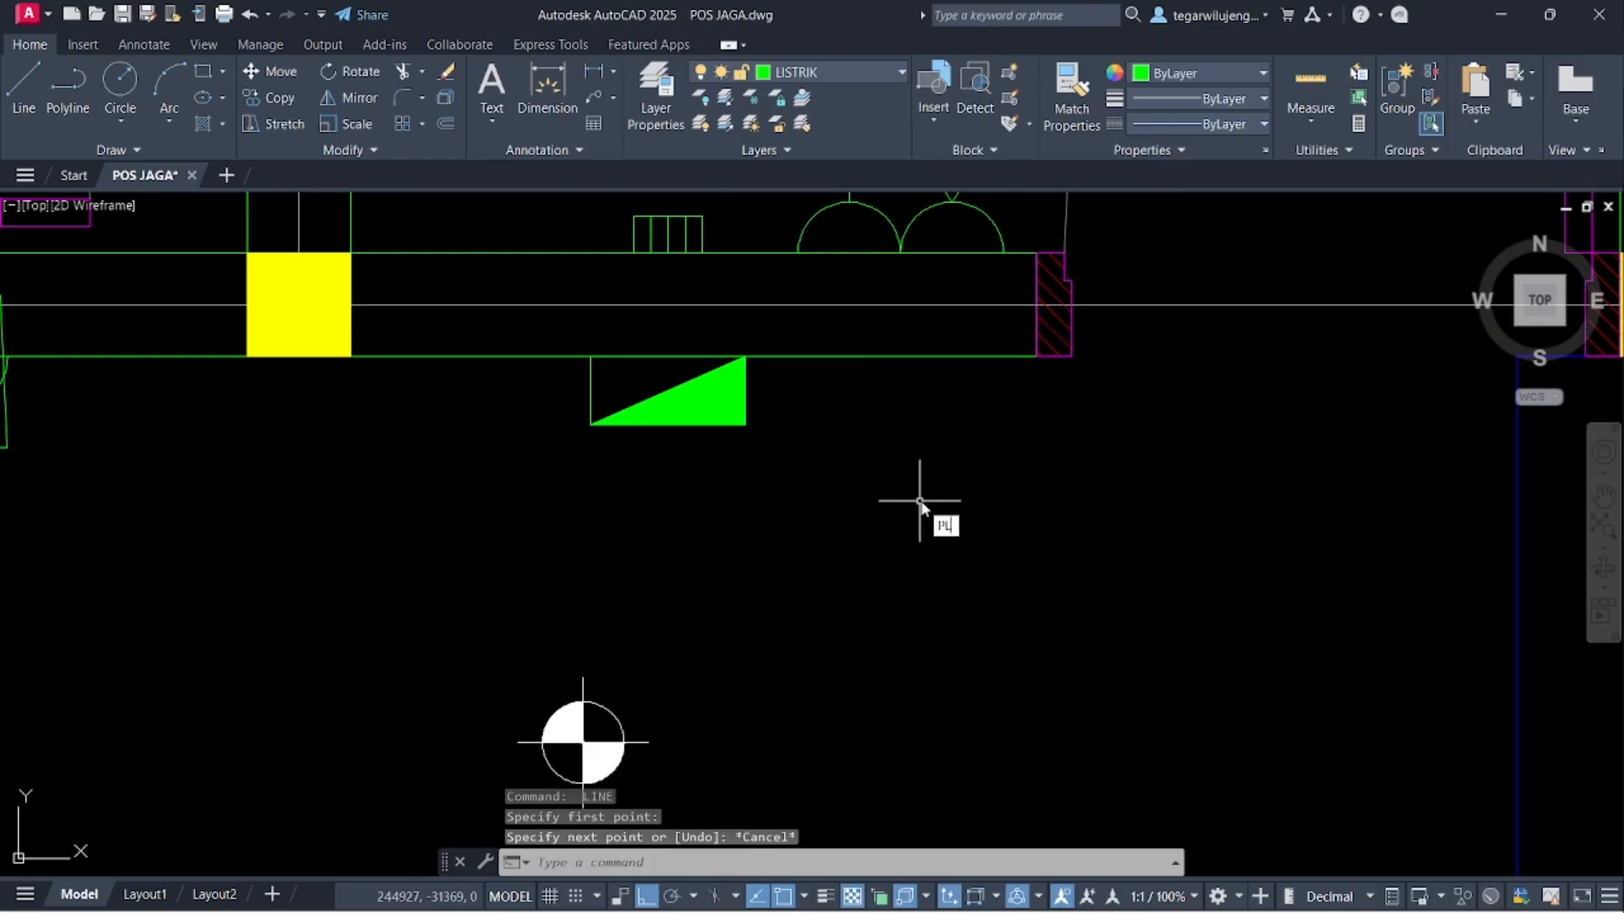
- Draw a polyline from the left leg of the two-legged switch straight down and across left to the RS. JAGA lamp
type("PL")
key("Return")
scroll(922, 499, "up", 3)
left_click(856, 275)
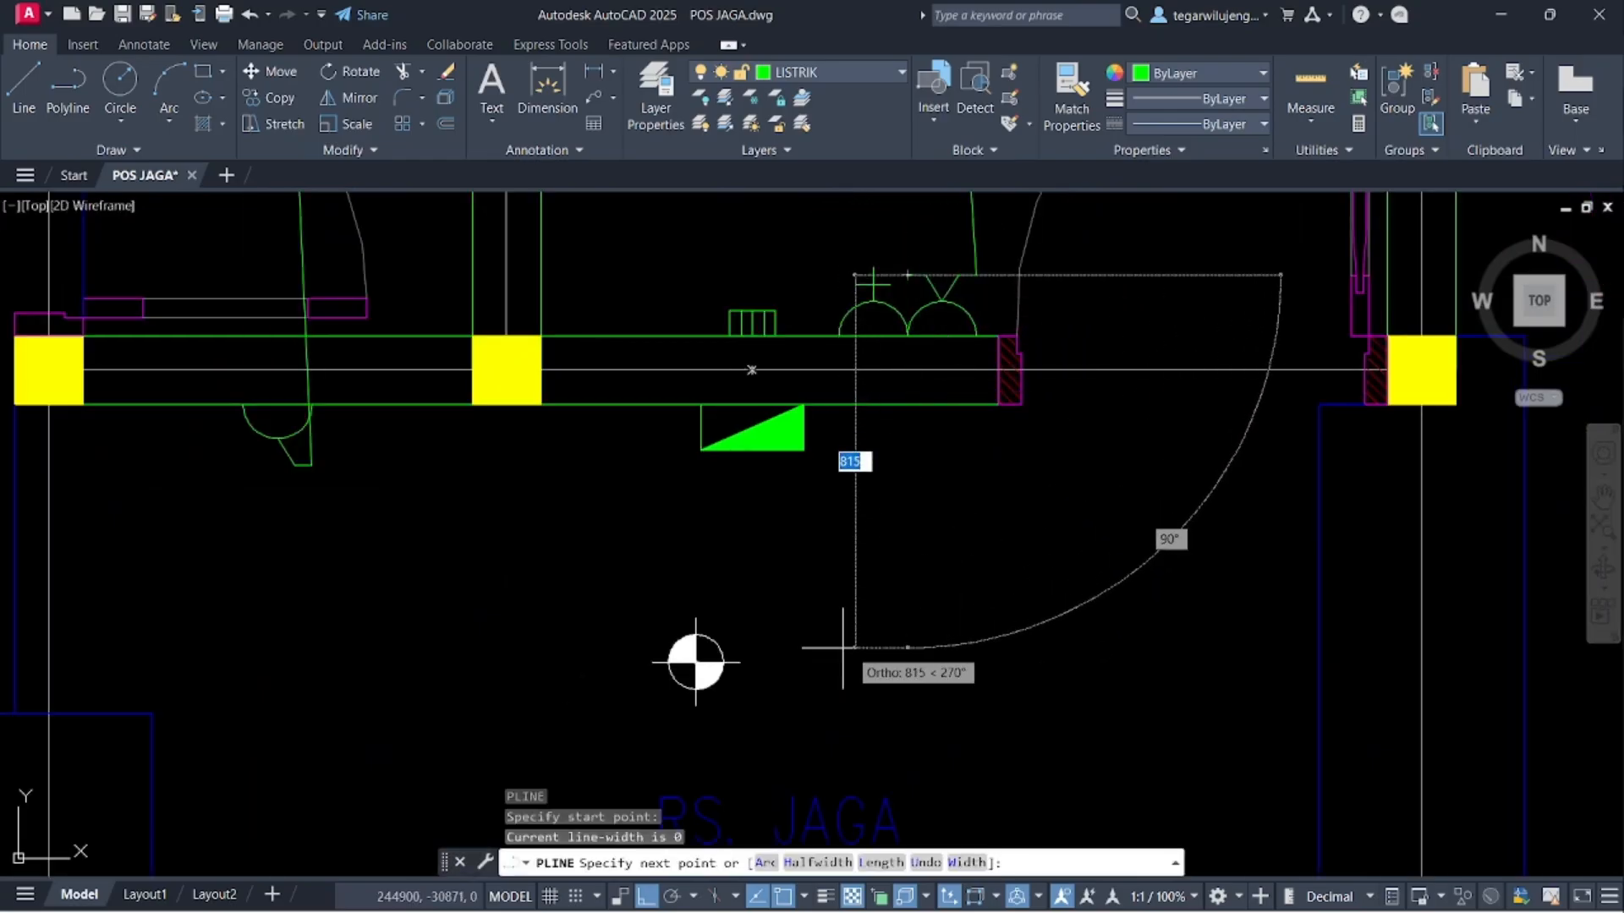
left_click(907, 662)
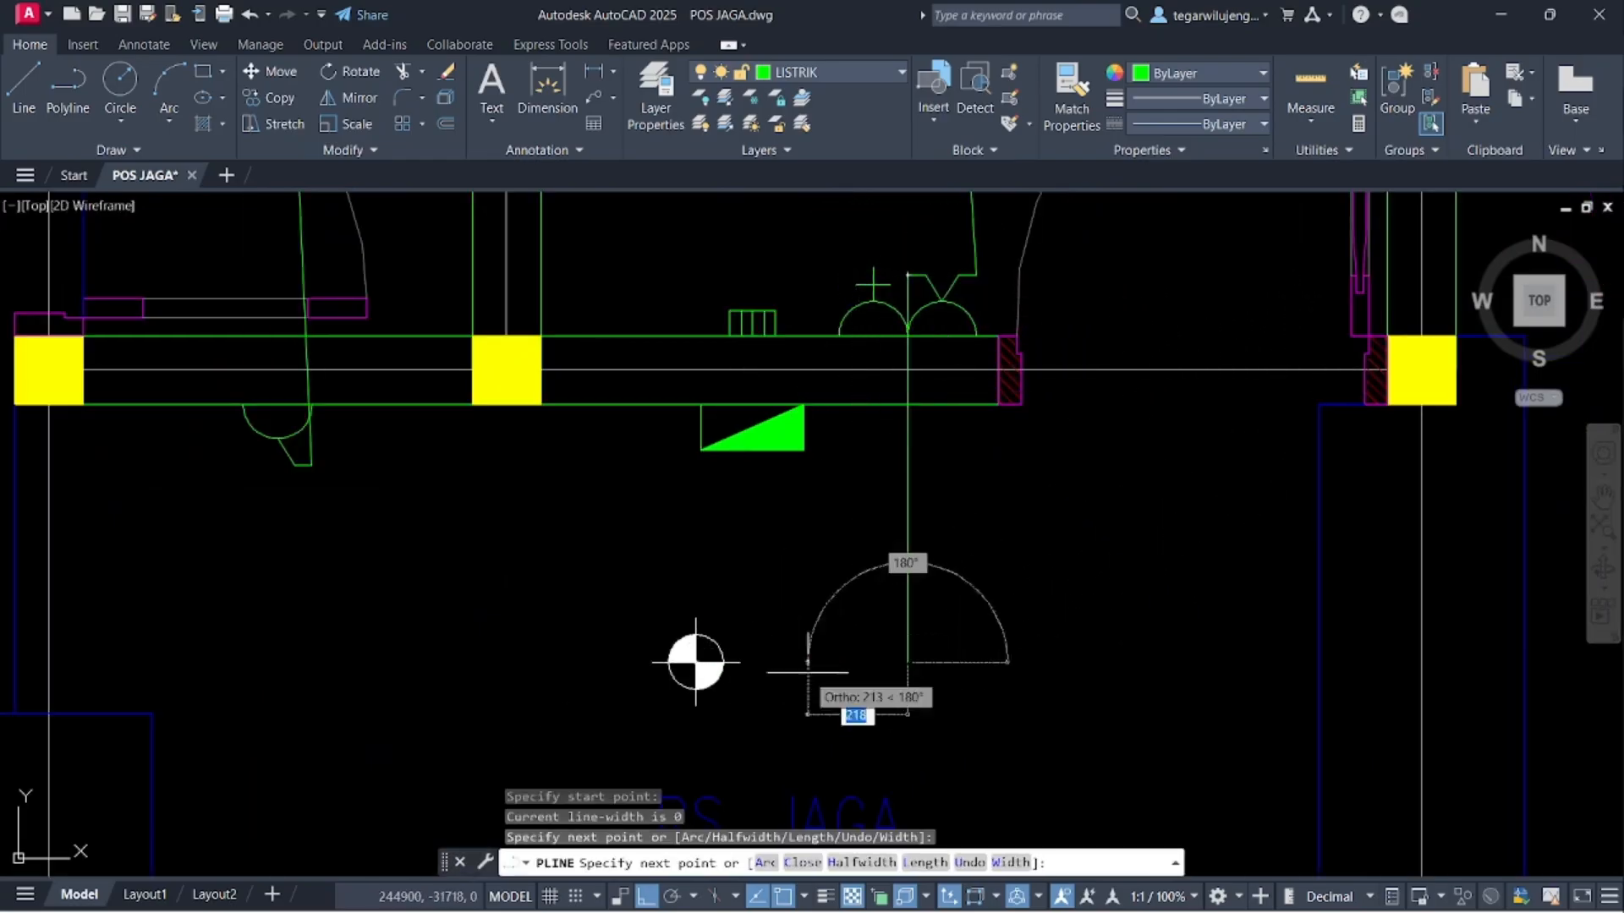
left_click(695, 663)
key("Escape")
- Delete the unneeded object at the electrical plan
scroll(689, 658, "down", 5)
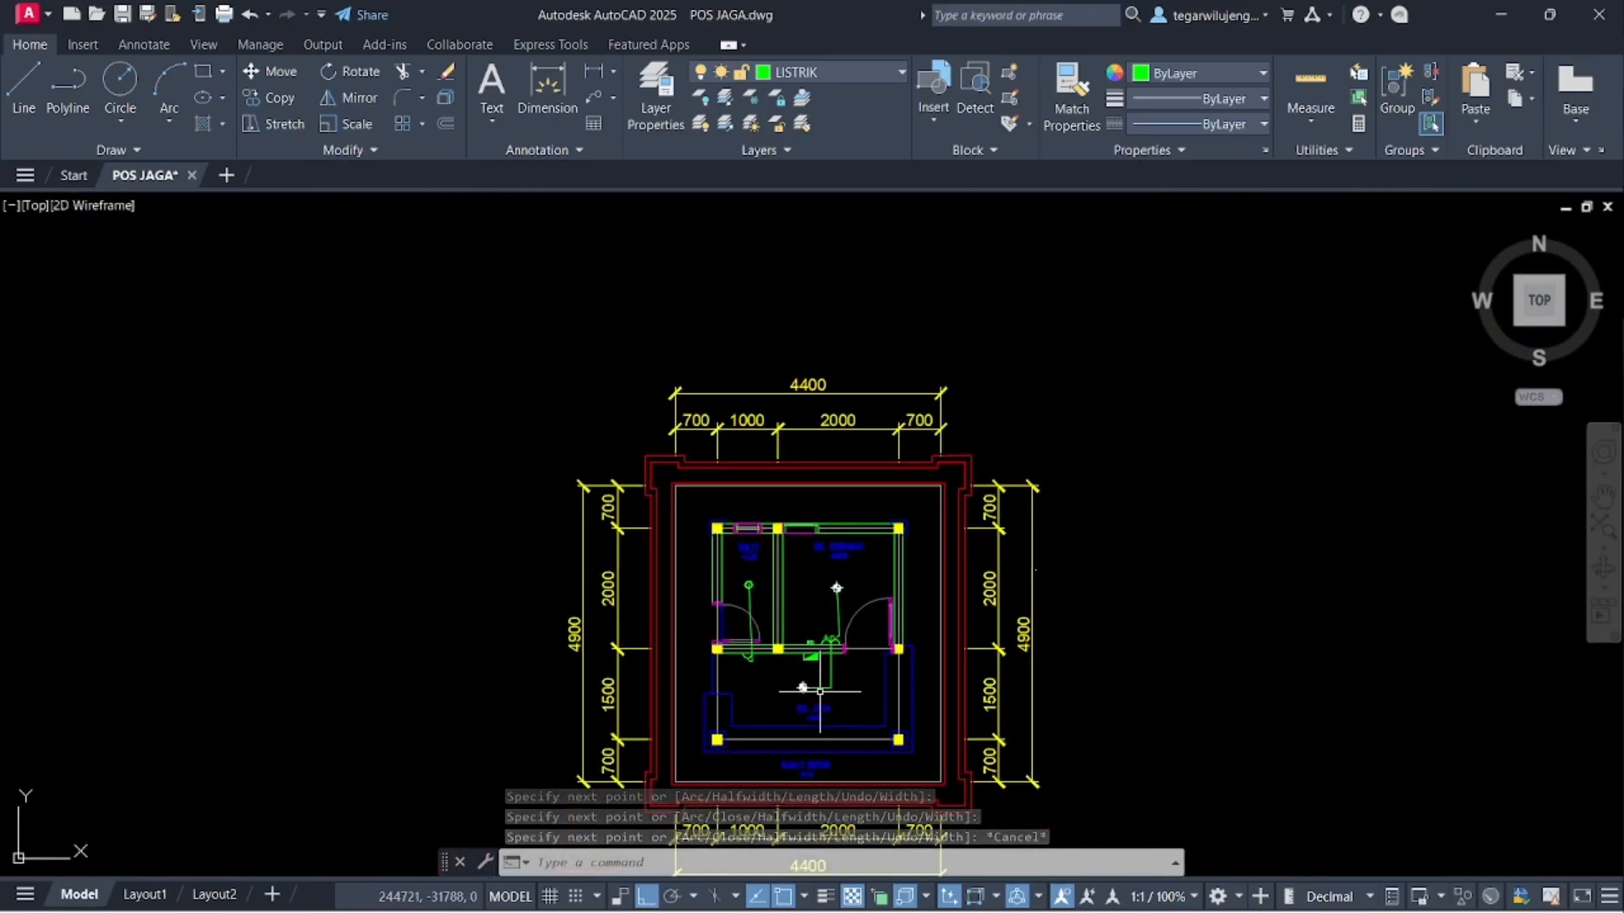
middle_click_drag(1079, 420, 875, 402)
scroll(871, 516, "up", 5)
left_click(849, 545)
key("Delete")
scroll(898, 573, "down", 12)
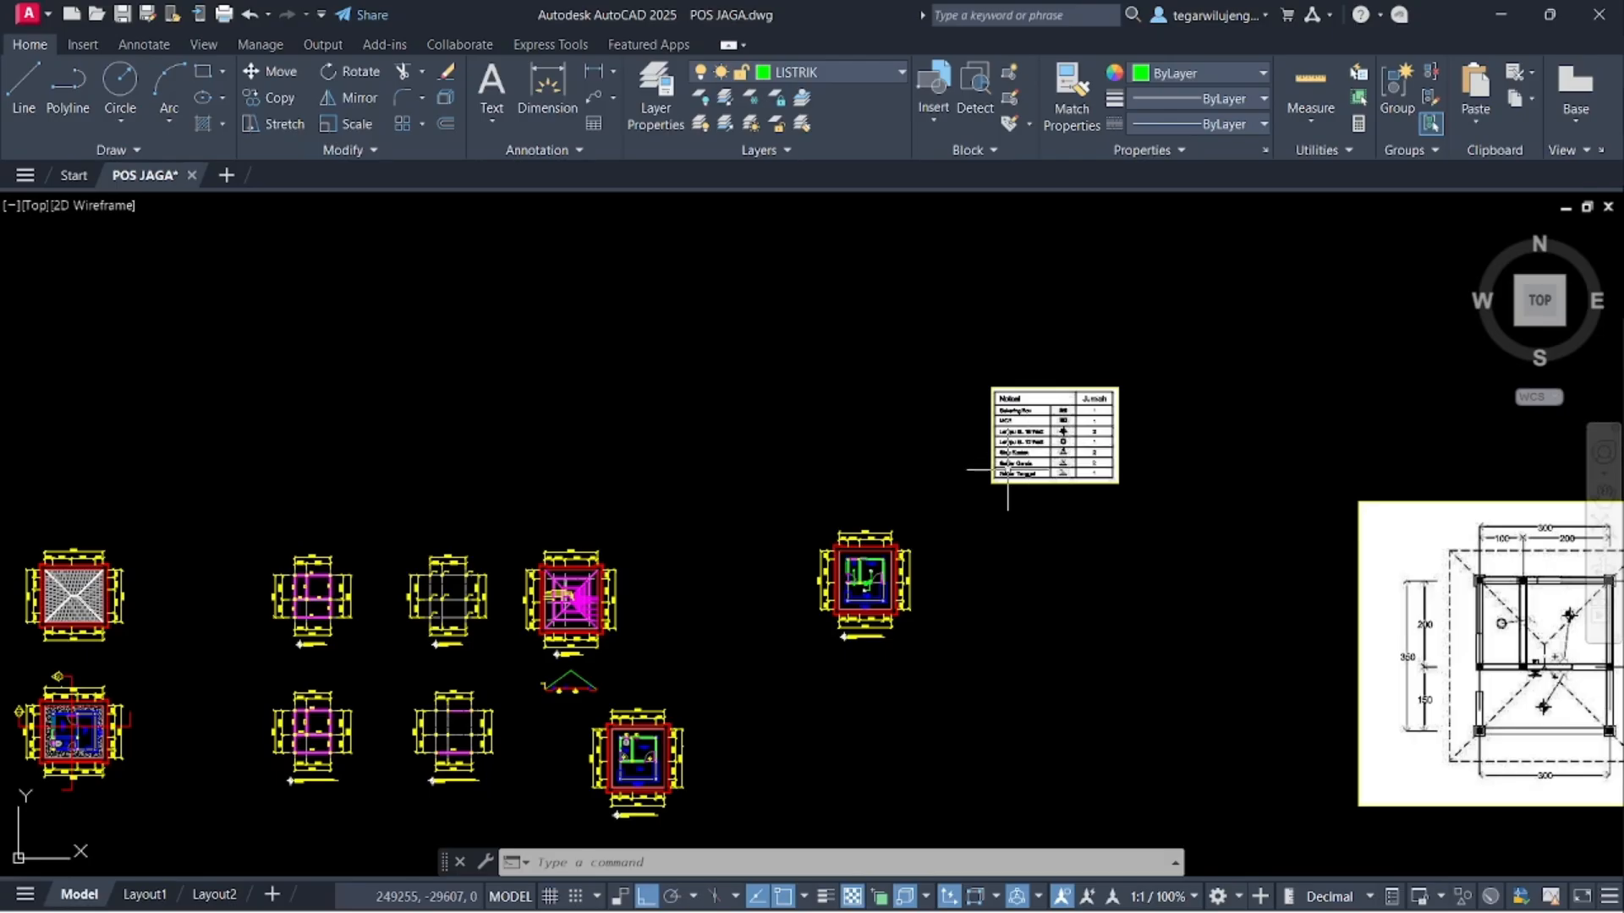
middle_click_drag(913, 335, 852, 234)
scroll(943, 455, "up", 2)
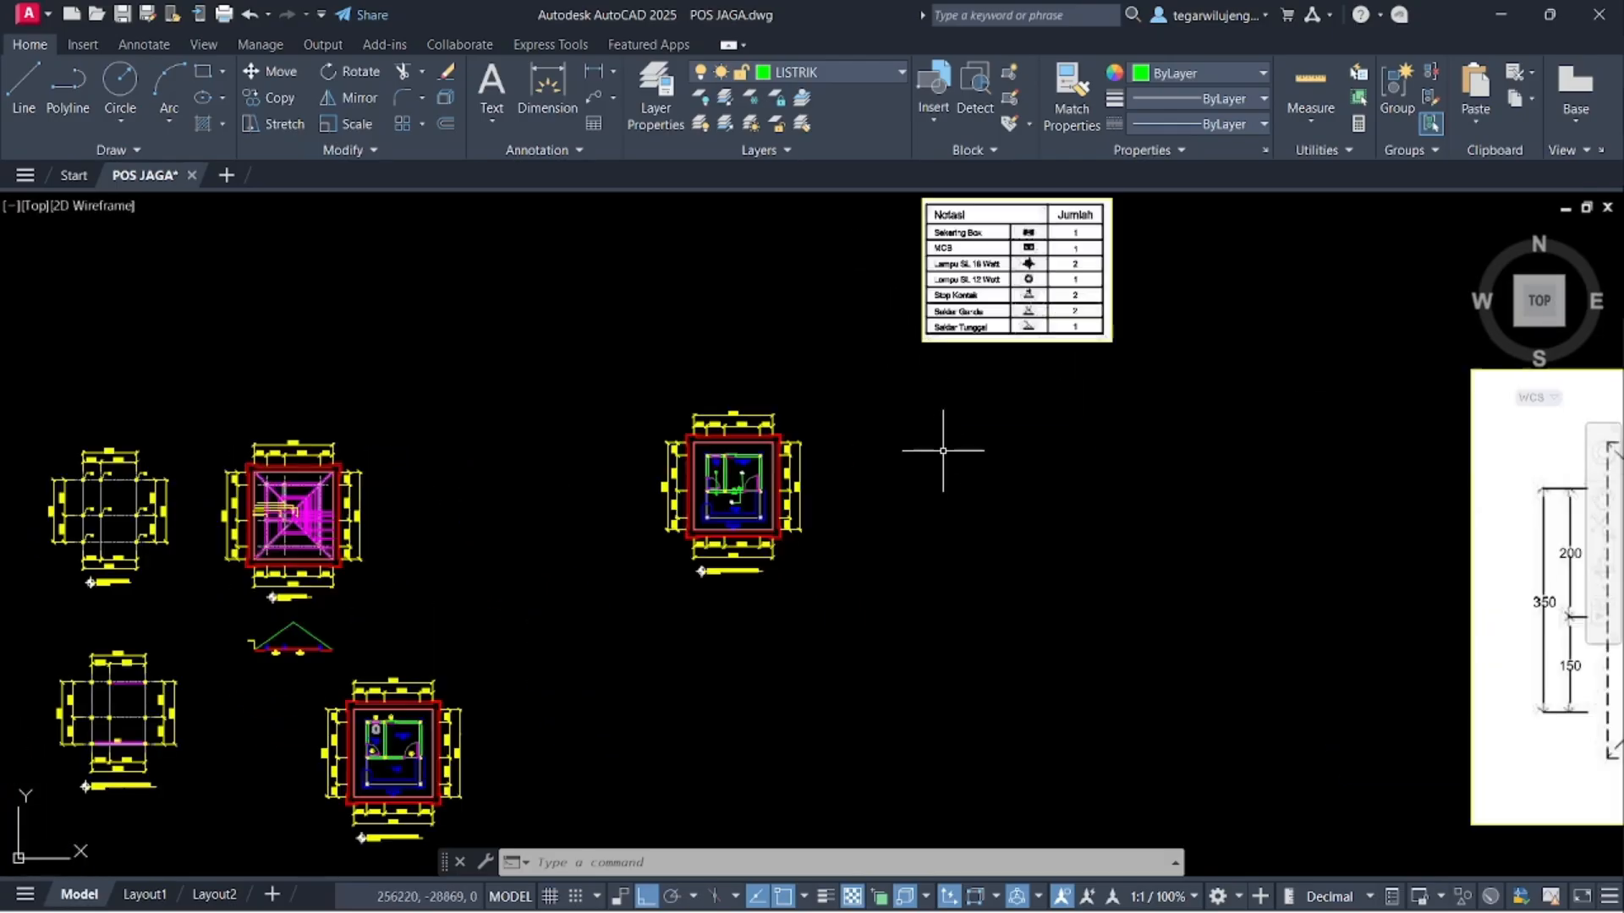
middle_click_drag(843, 421, 782, 332)
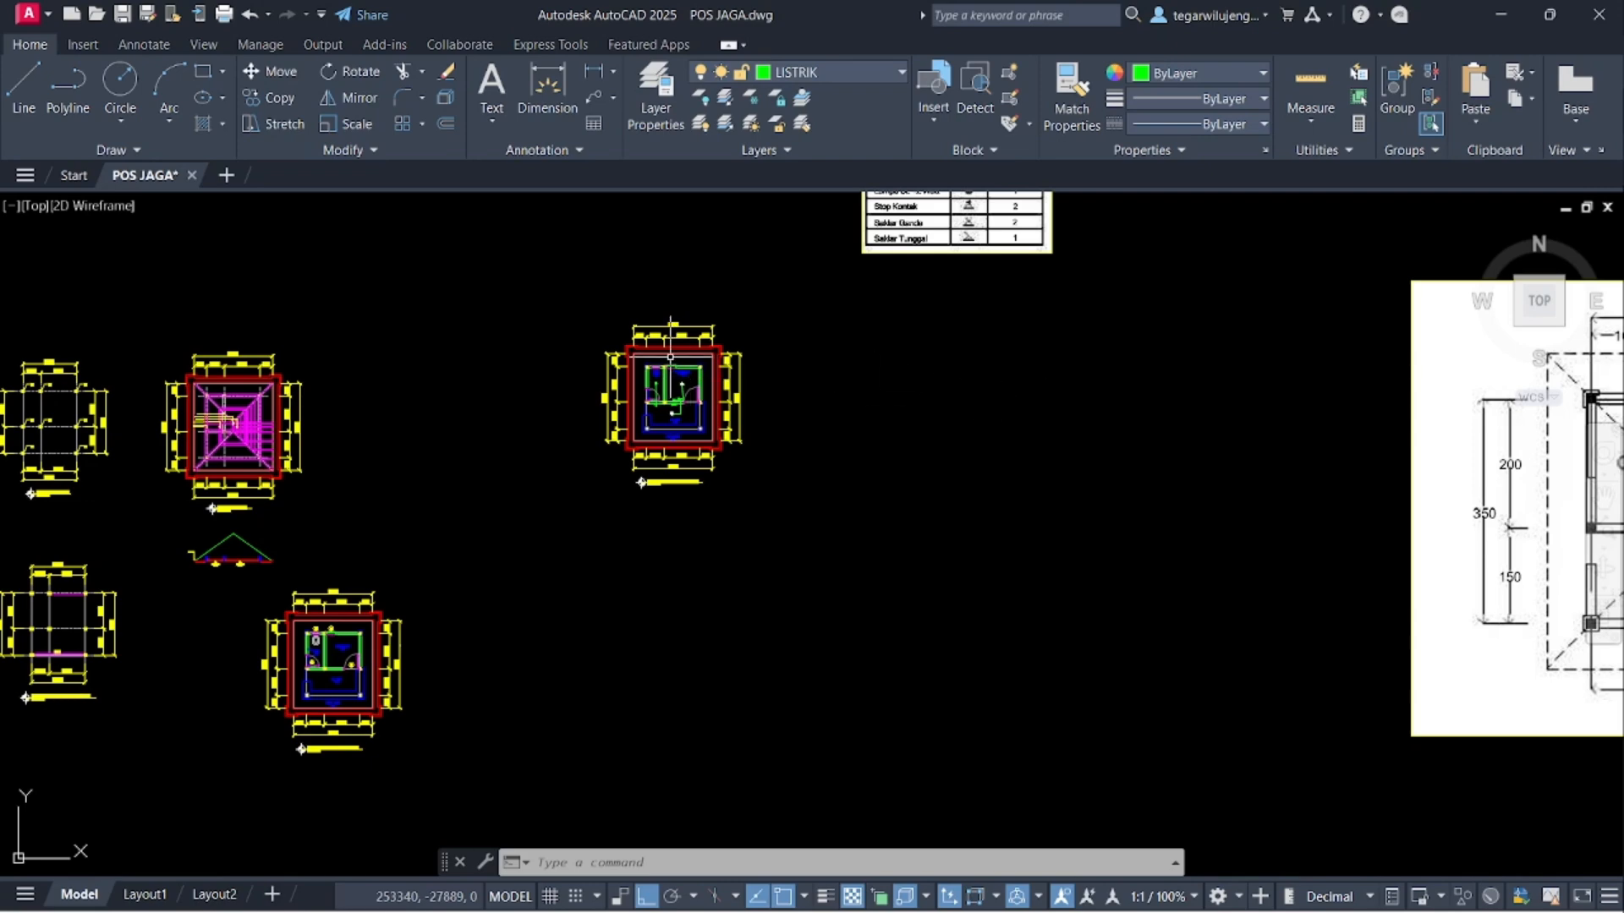
- Insert a Drawing Legend table from the tool palettes in the empty area beside the electrical plan
key("ctrl+3")
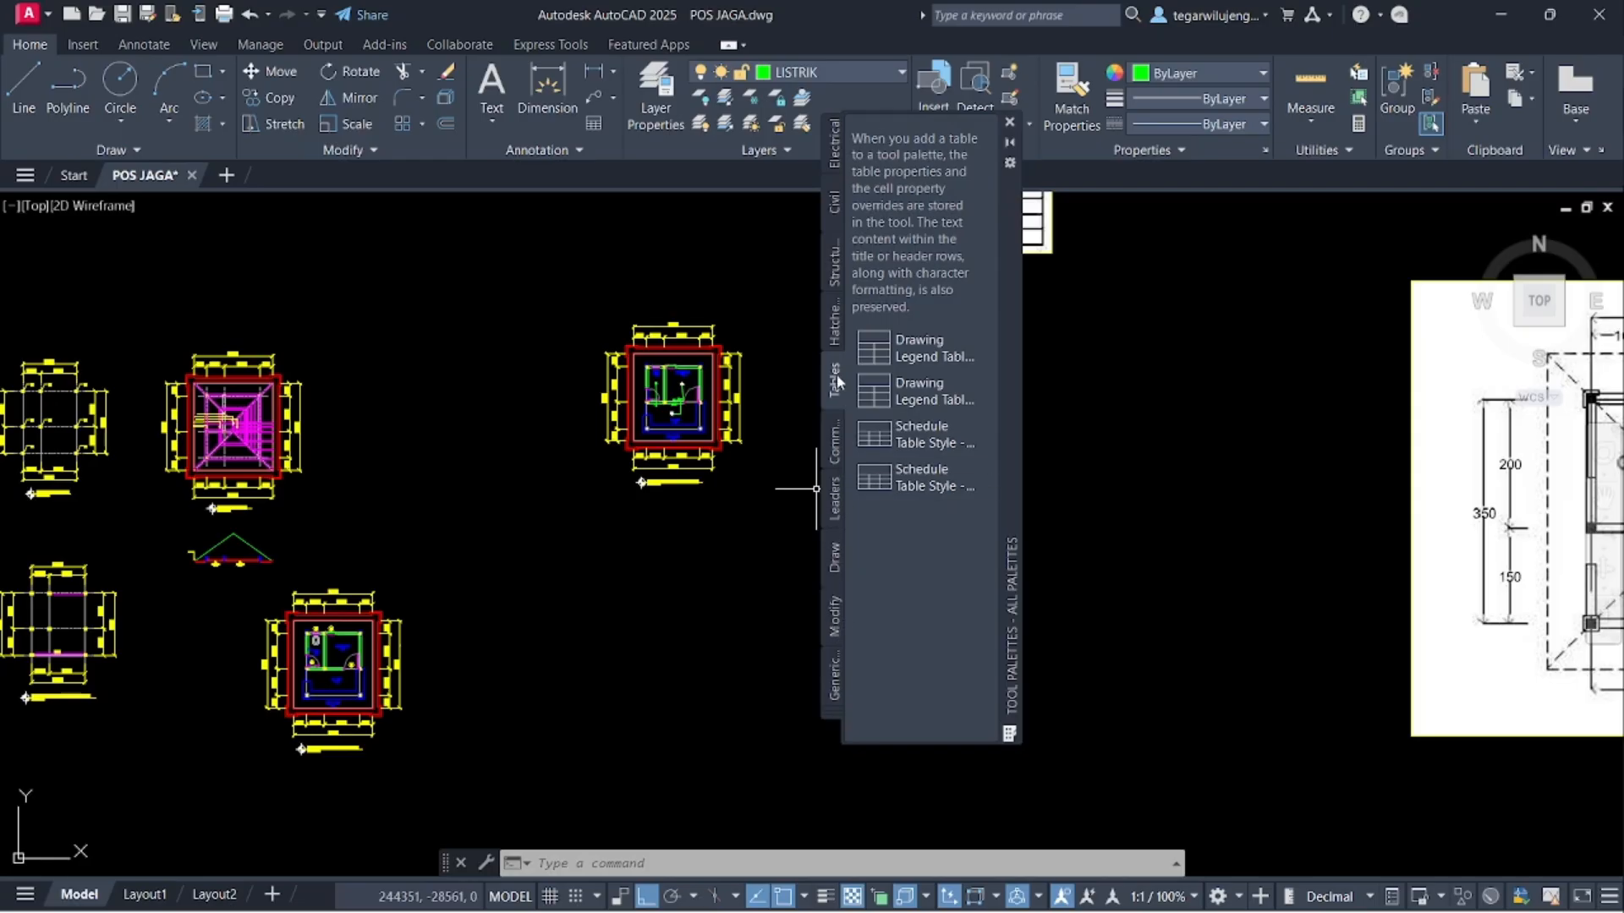
left_click(918, 391)
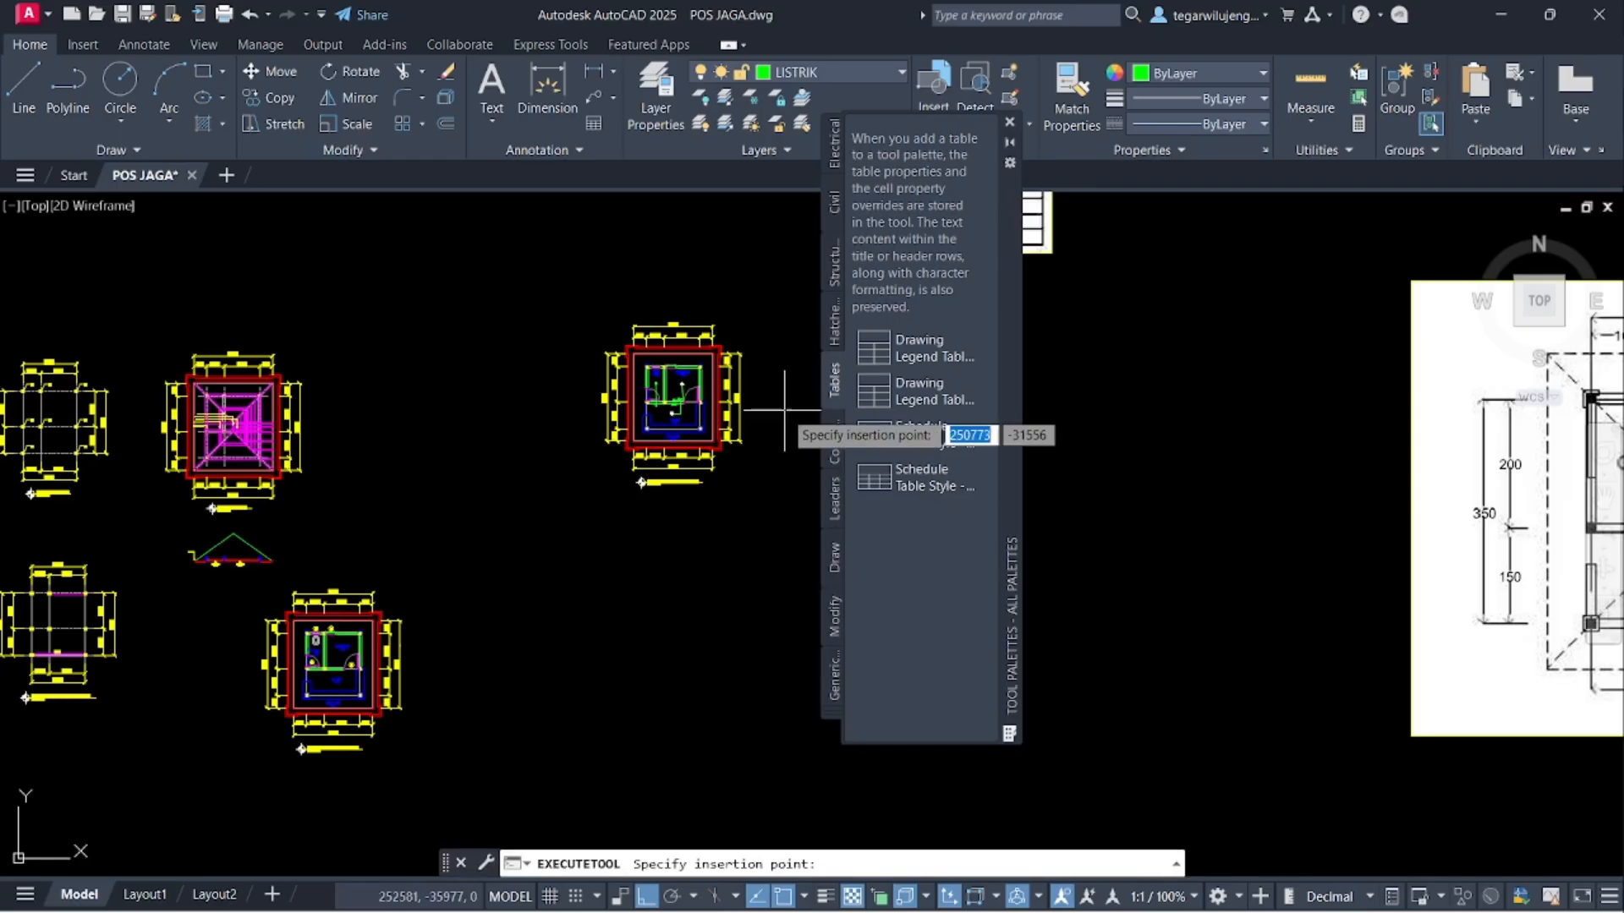
scroll(784, 411, "up", 5)
left_click(707, 442)
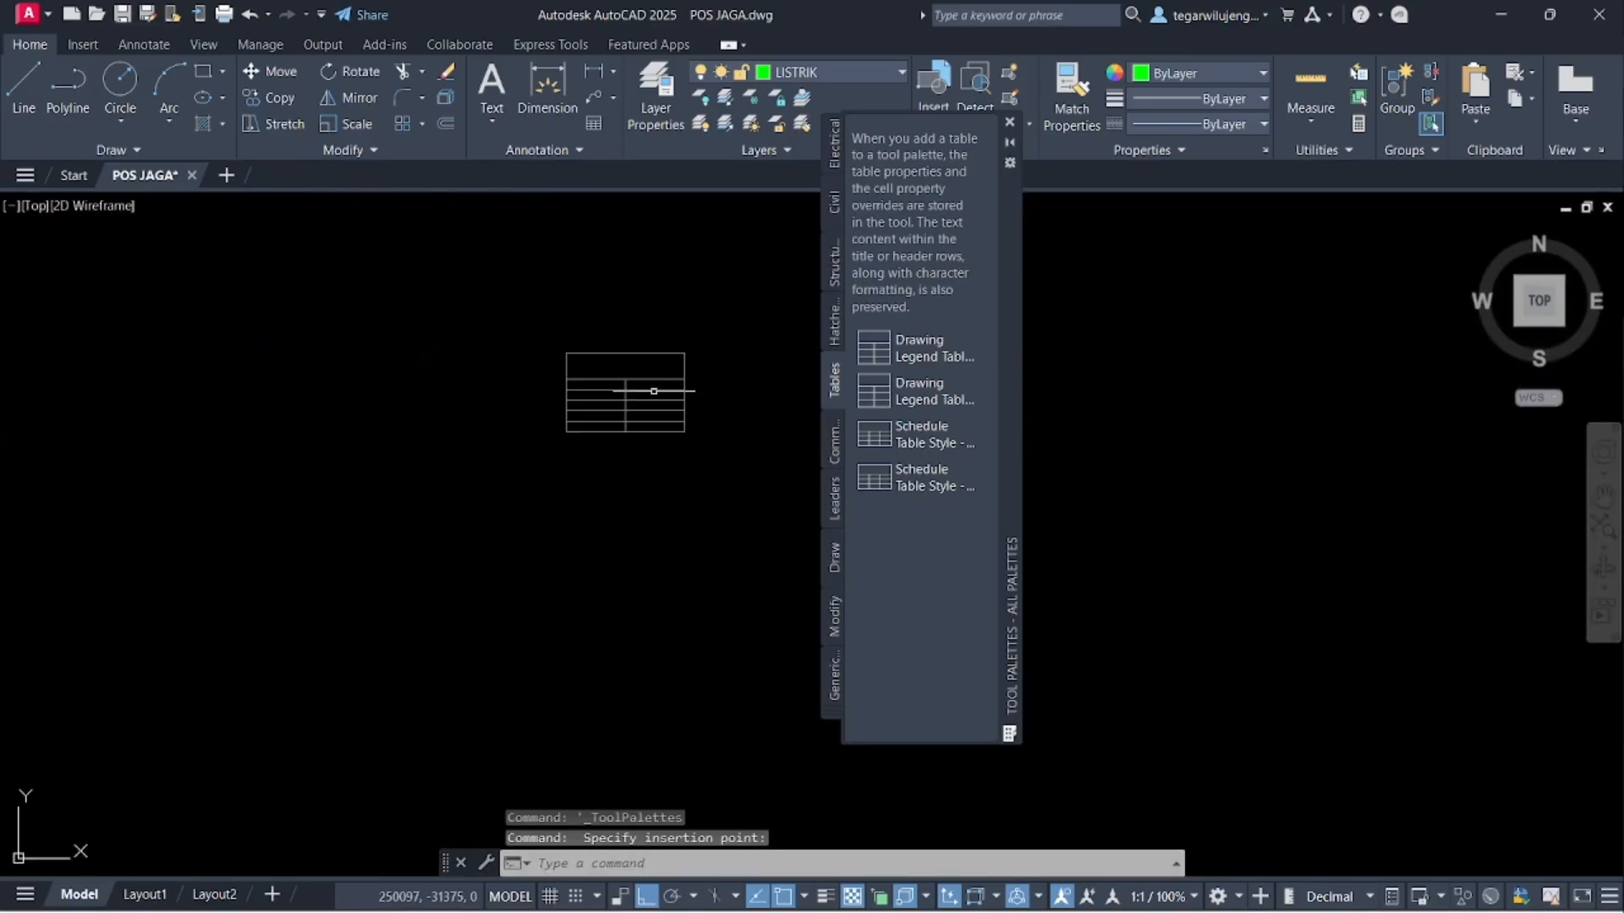
- Add a third column to the right side of the legend table
scroll(654, 390, "up", 4)
middle_click_drag(591, 366, 269, 351)
left_click(454, 331)
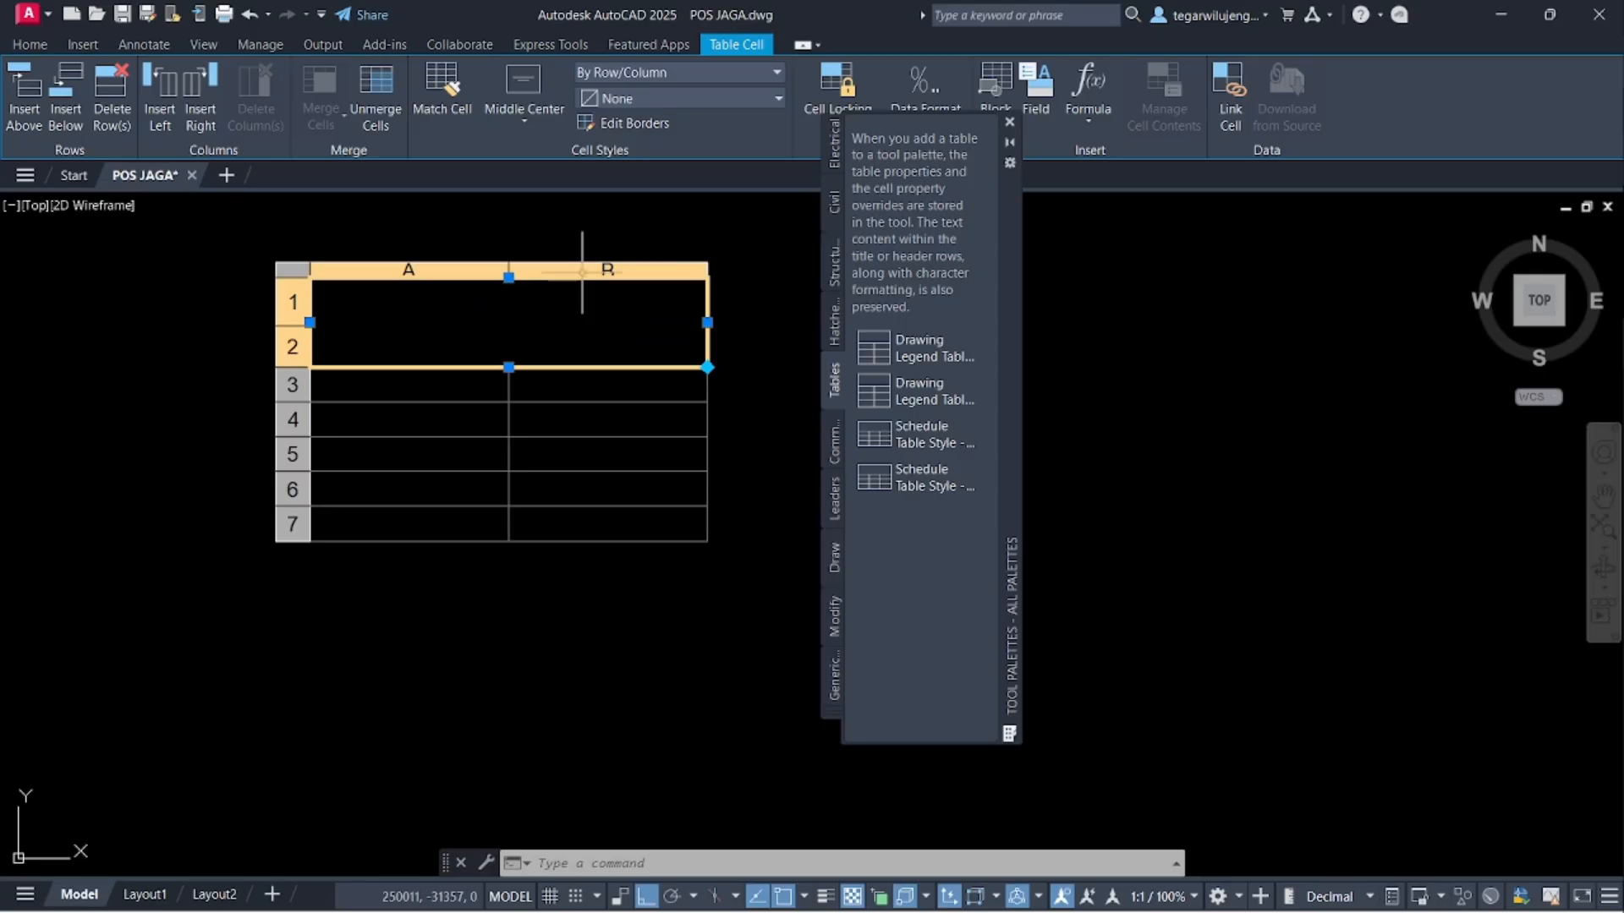
right_click(582, 269)
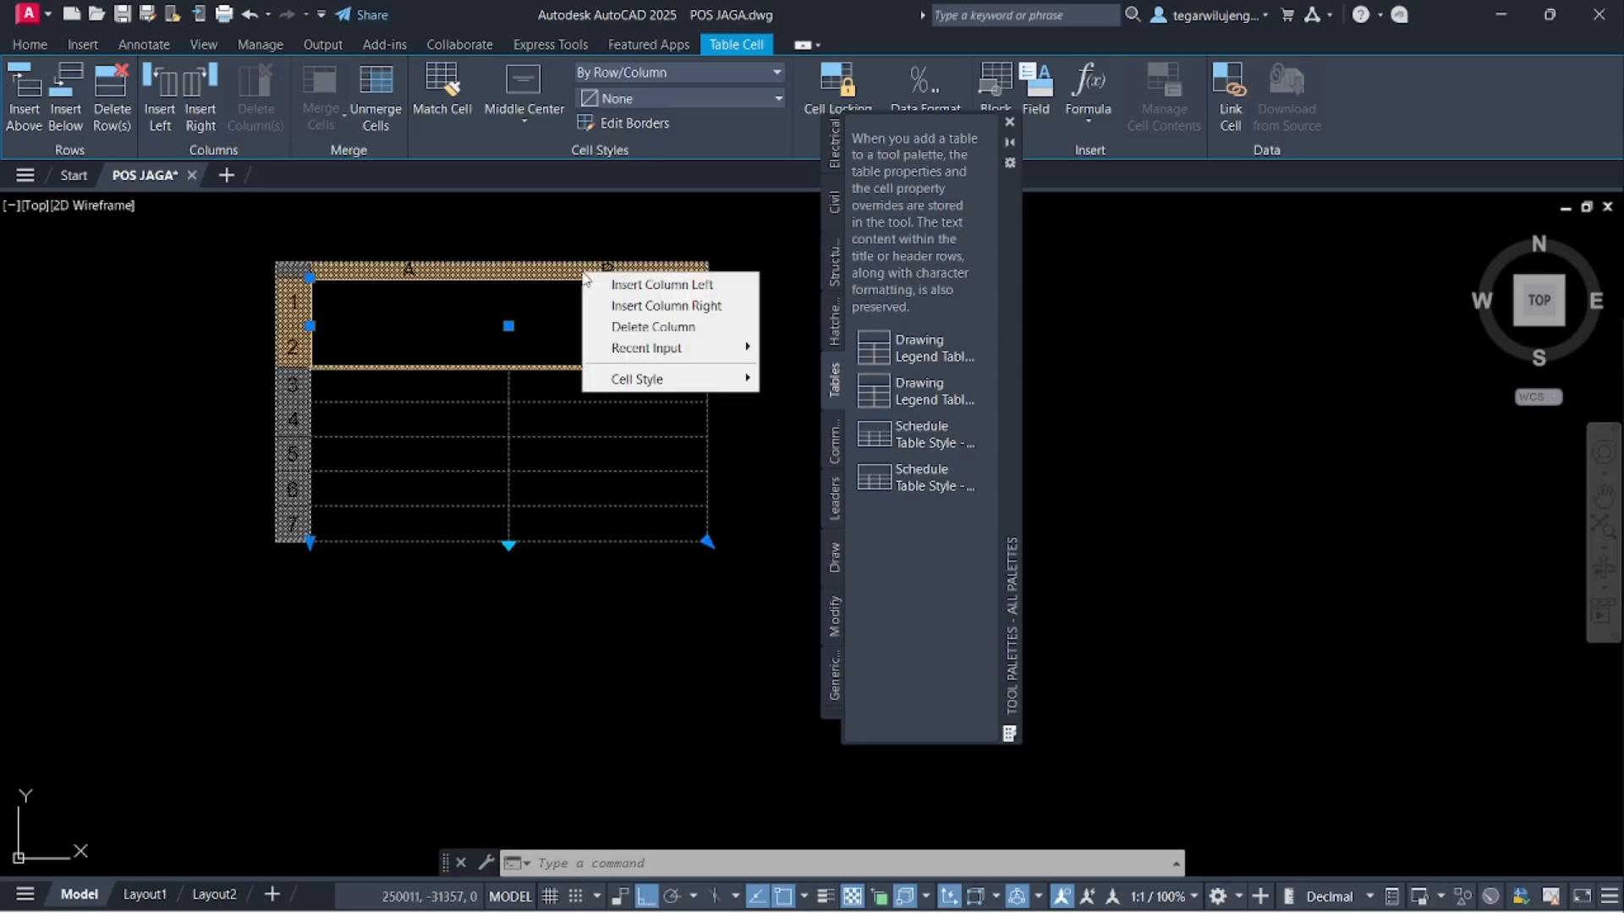
left_click(647, 306)
- Insert one more row below row 7 of the legend table
left_click(189, 510)
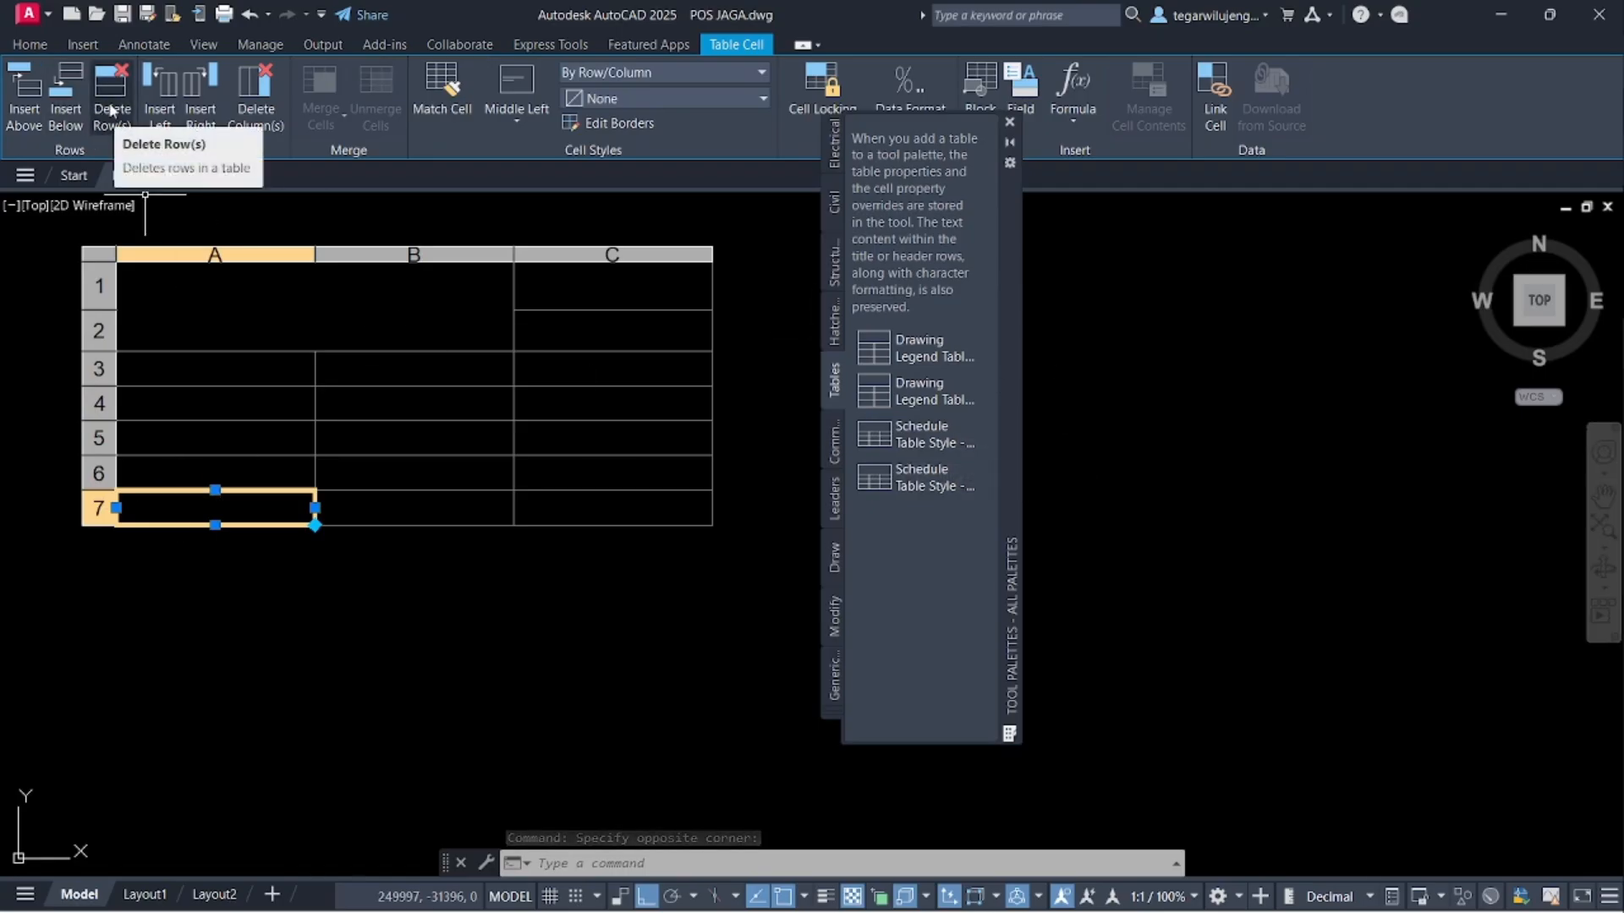
left_click(66, 96)
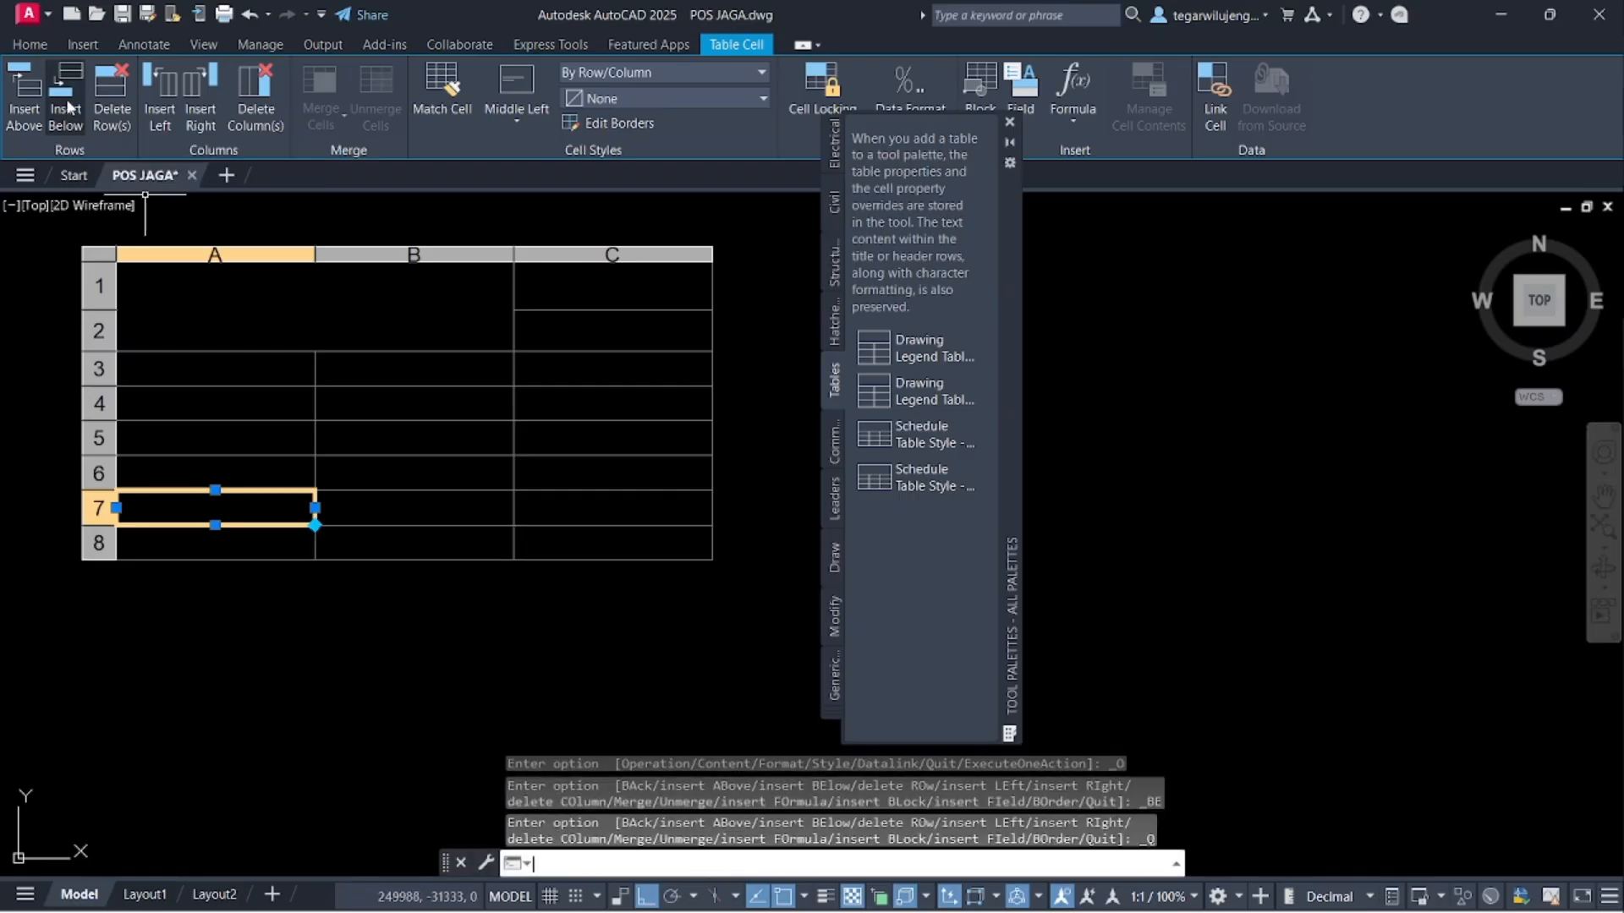
left_click(201, 612)
key("Escape")
- Scale up the legend table from its lower-left corner until it is about as wide as the electrical plan
scroll(202, 612, "down", 7)
left_click(204, 610)
middle_click_drag(178, 634, 441, 622)
key("Escape")
left_click(440, 541)
left_click(573, 640)
type("SC")
key("Return")
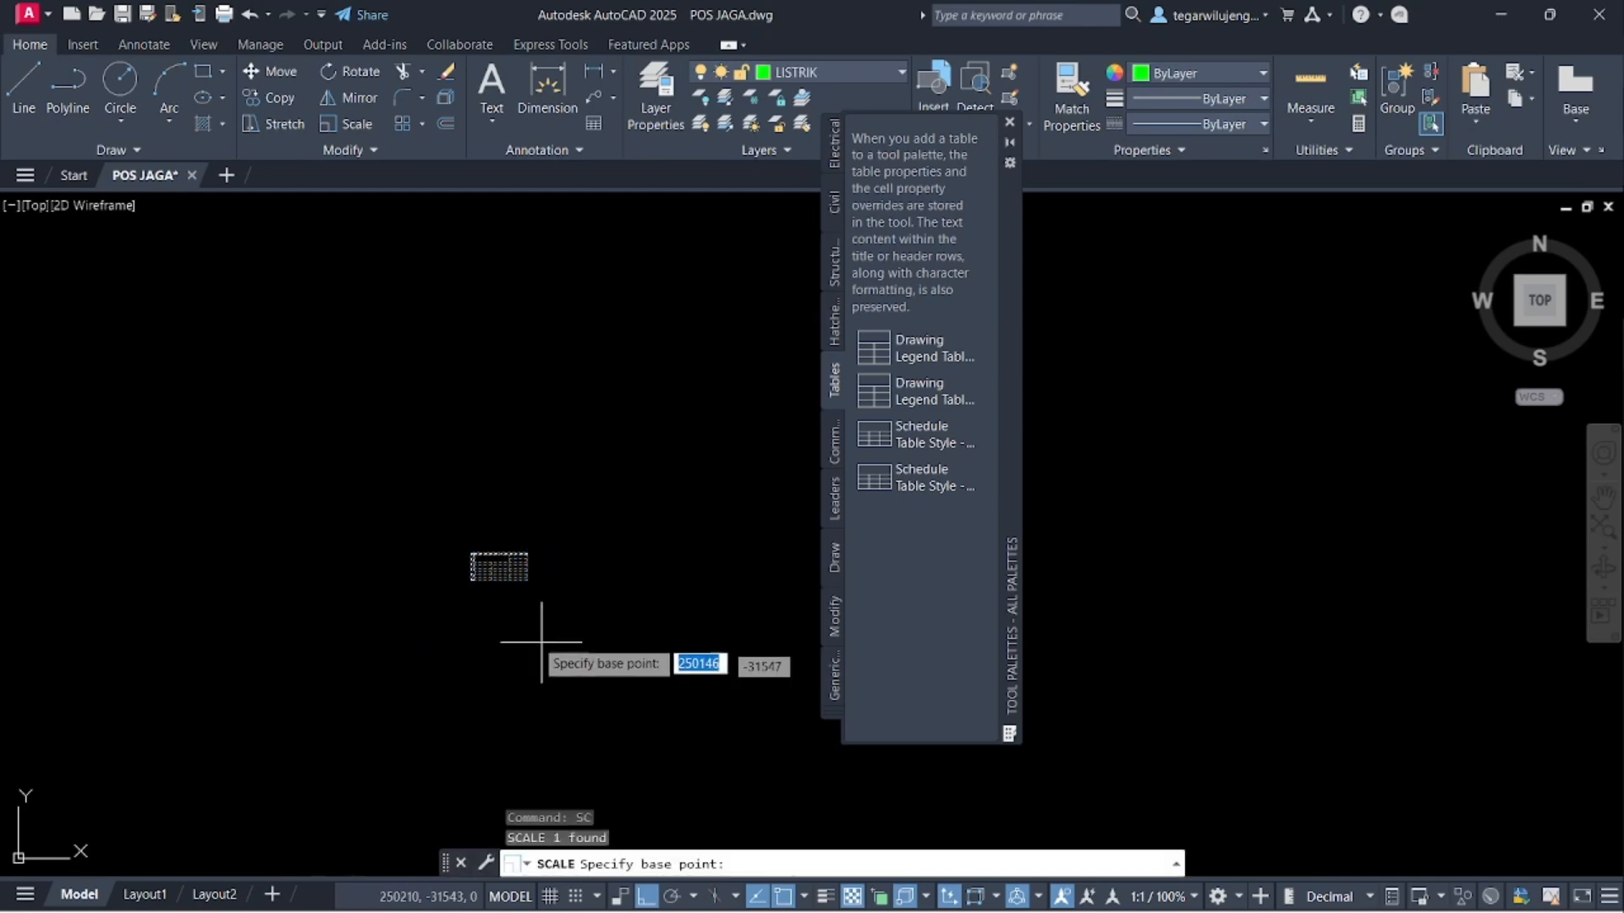
scroll(507, 642, "up", 4)
left_click(423, 504)
scroll(497, 580, "down", 6)
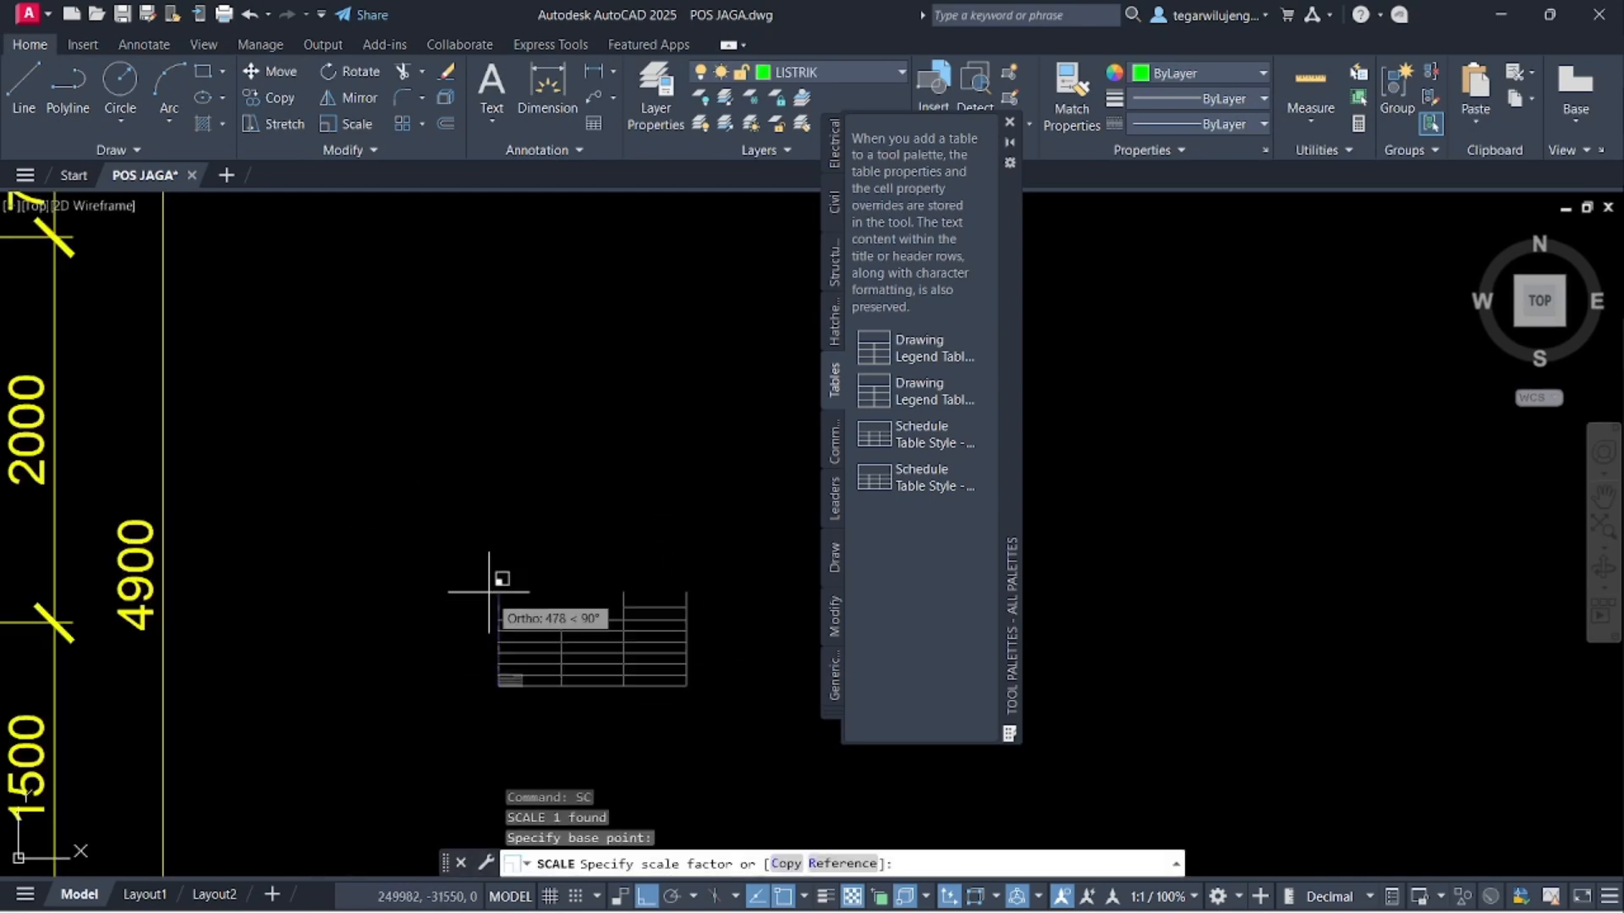
key("Escape")
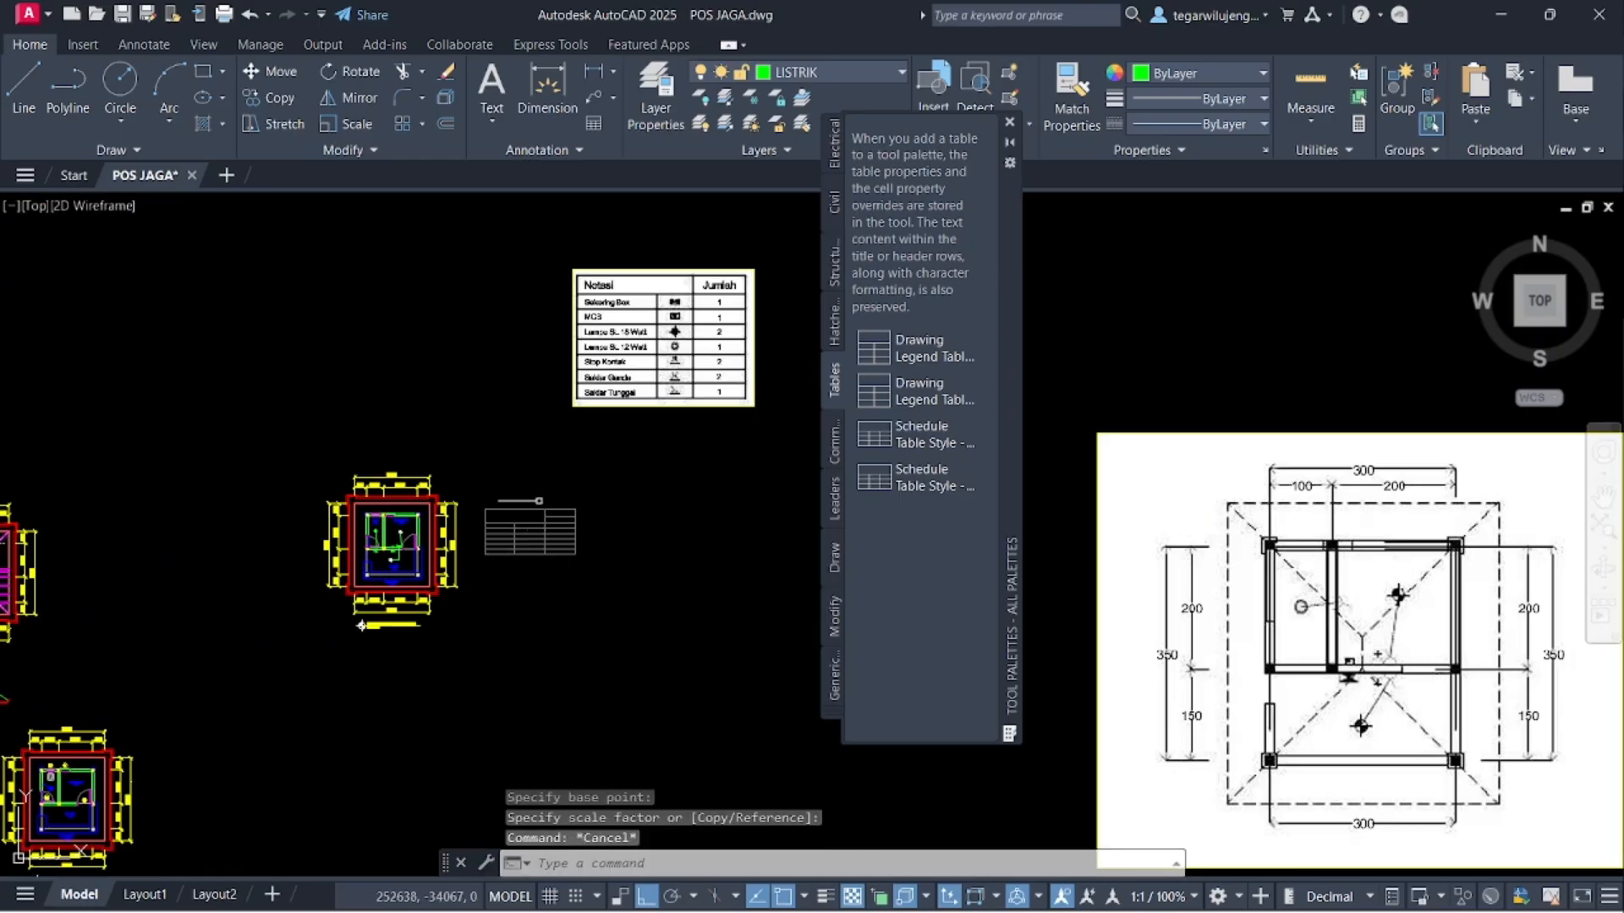
- Enter the heading NOTASI in the merged header cell over columns A and B
scroll(540, 494, "up", 7)
left_click(375, 603)
scroll(375, 603, "down", 5)
scroll(377, 636, "up", 5)
type("NOTASI")
left_click(118, 522)
- Merge the two header cells of column C and enter the heading JUMLAH
left_click_drag(580, 502, 624, 539)
left_click(322, 106)
left_click(388, 163)
type("JUMLAH")
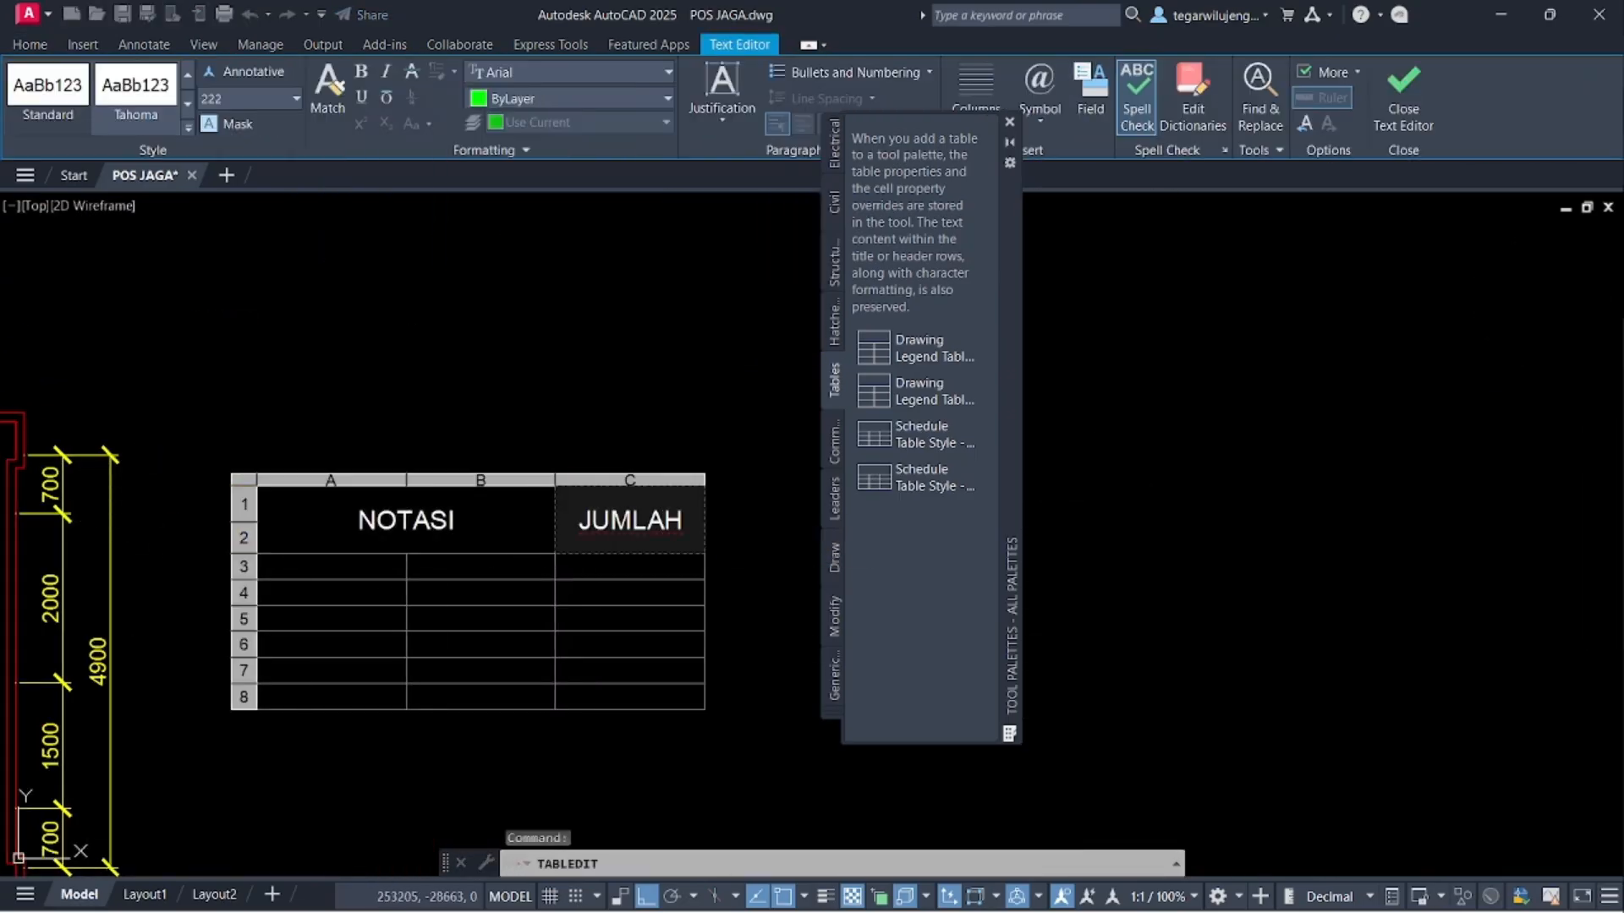
left_click(555, 403)
- Enter PANEL LISTRIK and MCB in the first two cells of column A under the NOTASI heading
middle_click_drag(340, 566, 490, 522)
left_click(489, 522)
scroll(461, 575, "down", 5)
type("PANEL")
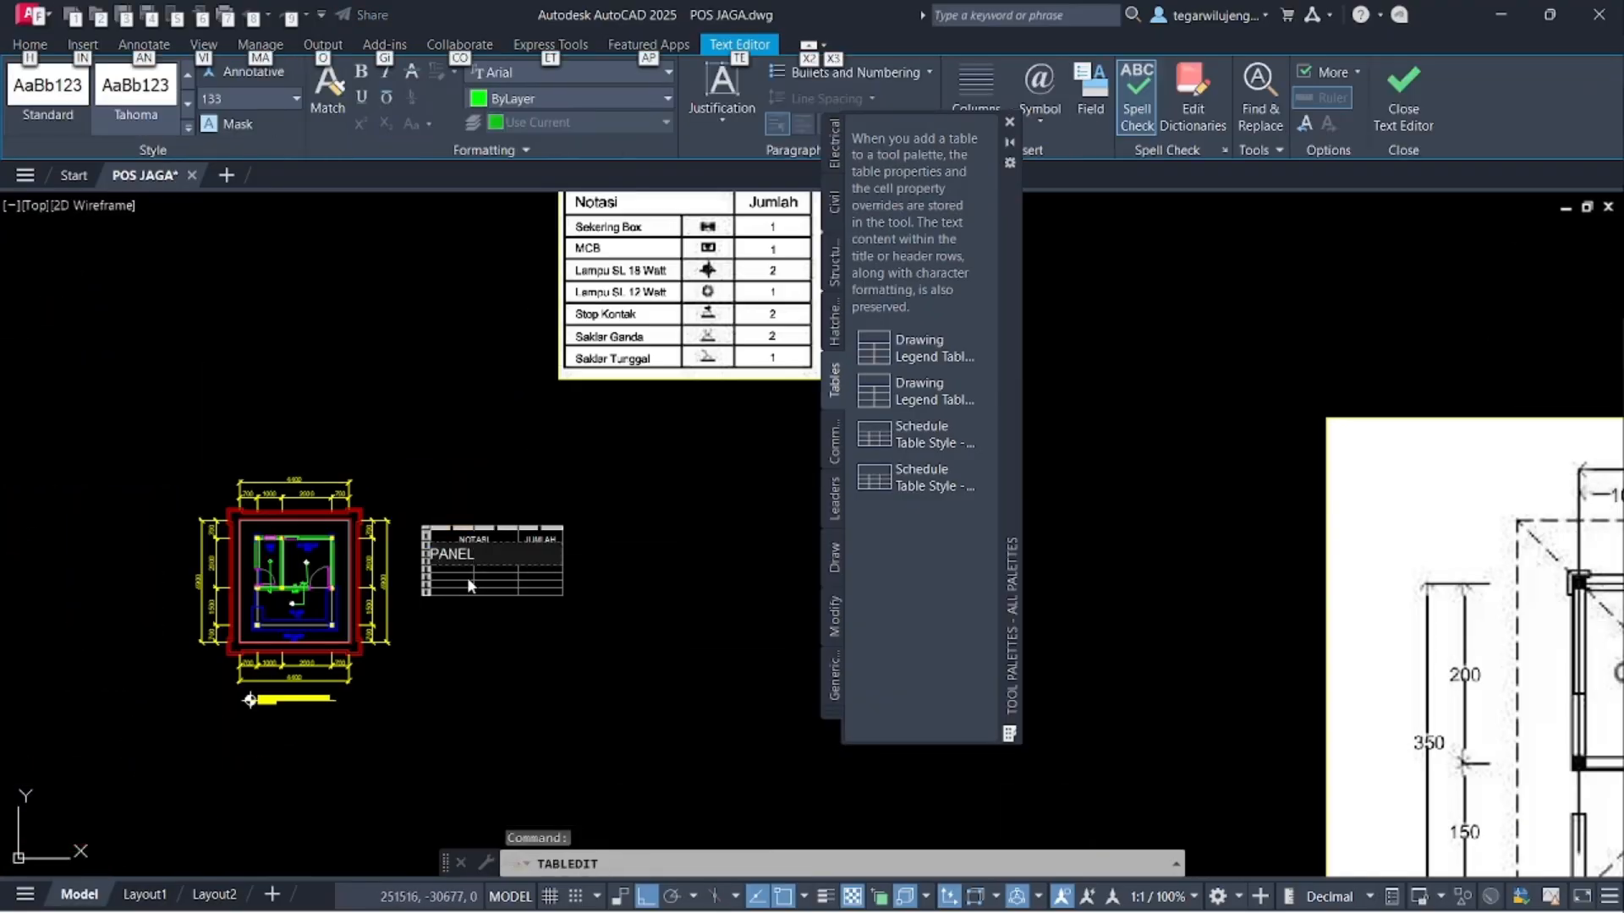
scroll(429, 540, "up", 5)
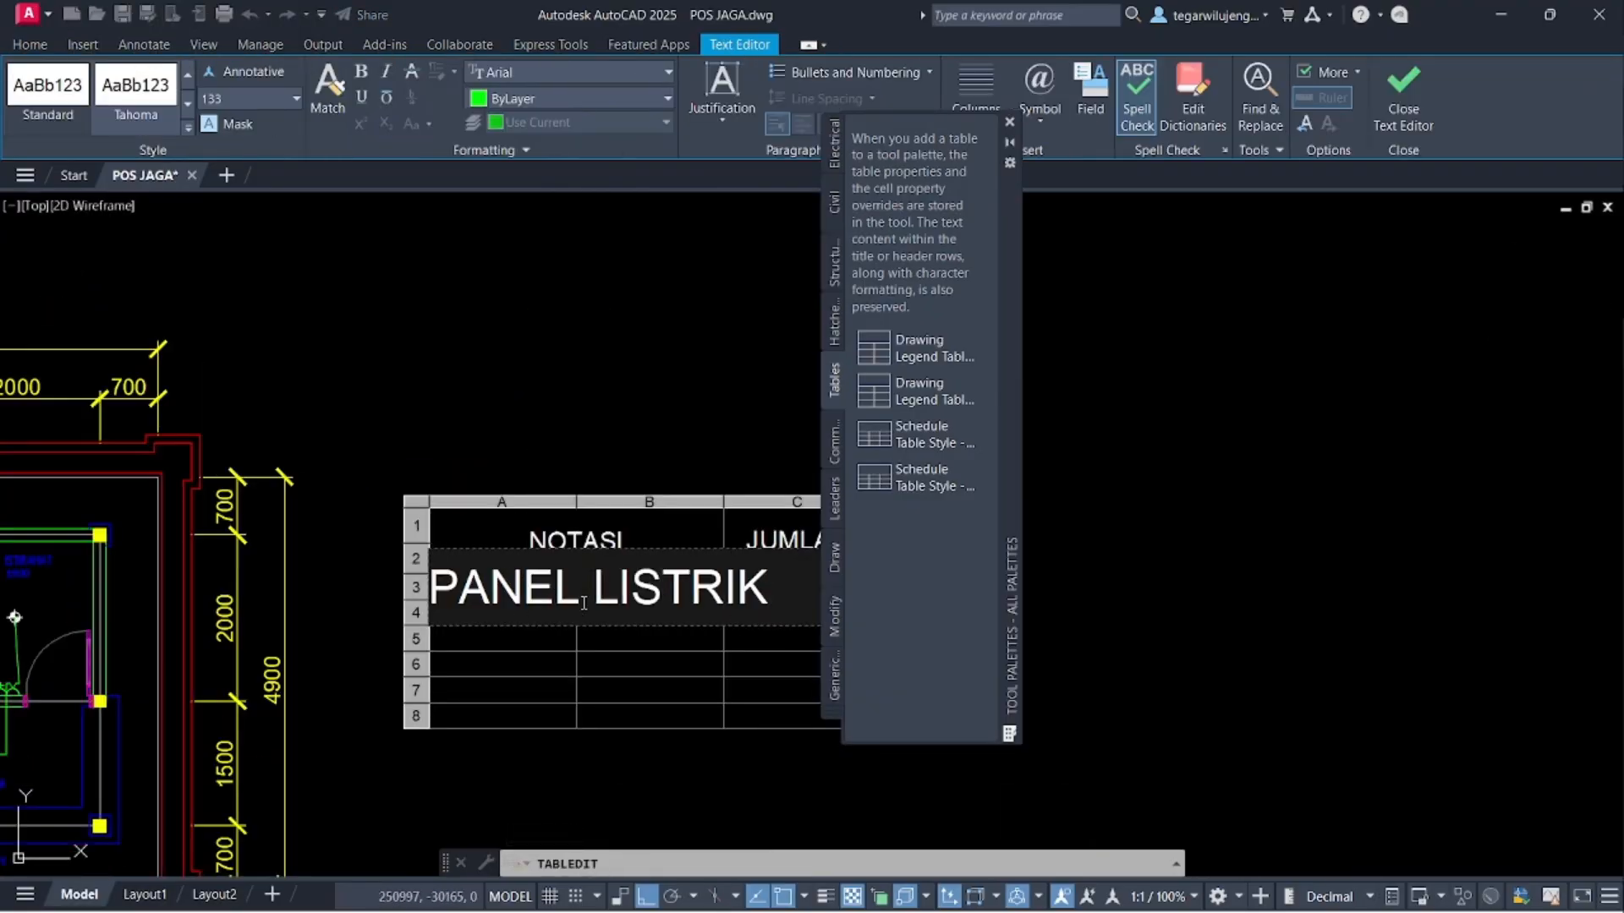
left_click(541, 651)
left_click(496, 612)
scroll(495, 618, "down", 5)
- Enter LAMPU SL.18 WATT and LAMPU SL.12 WATT in cells A5 and A6
left_click(502, 558)
type("LAMPU SL.18 WATT")
scroll(507, 584, "down", 6)
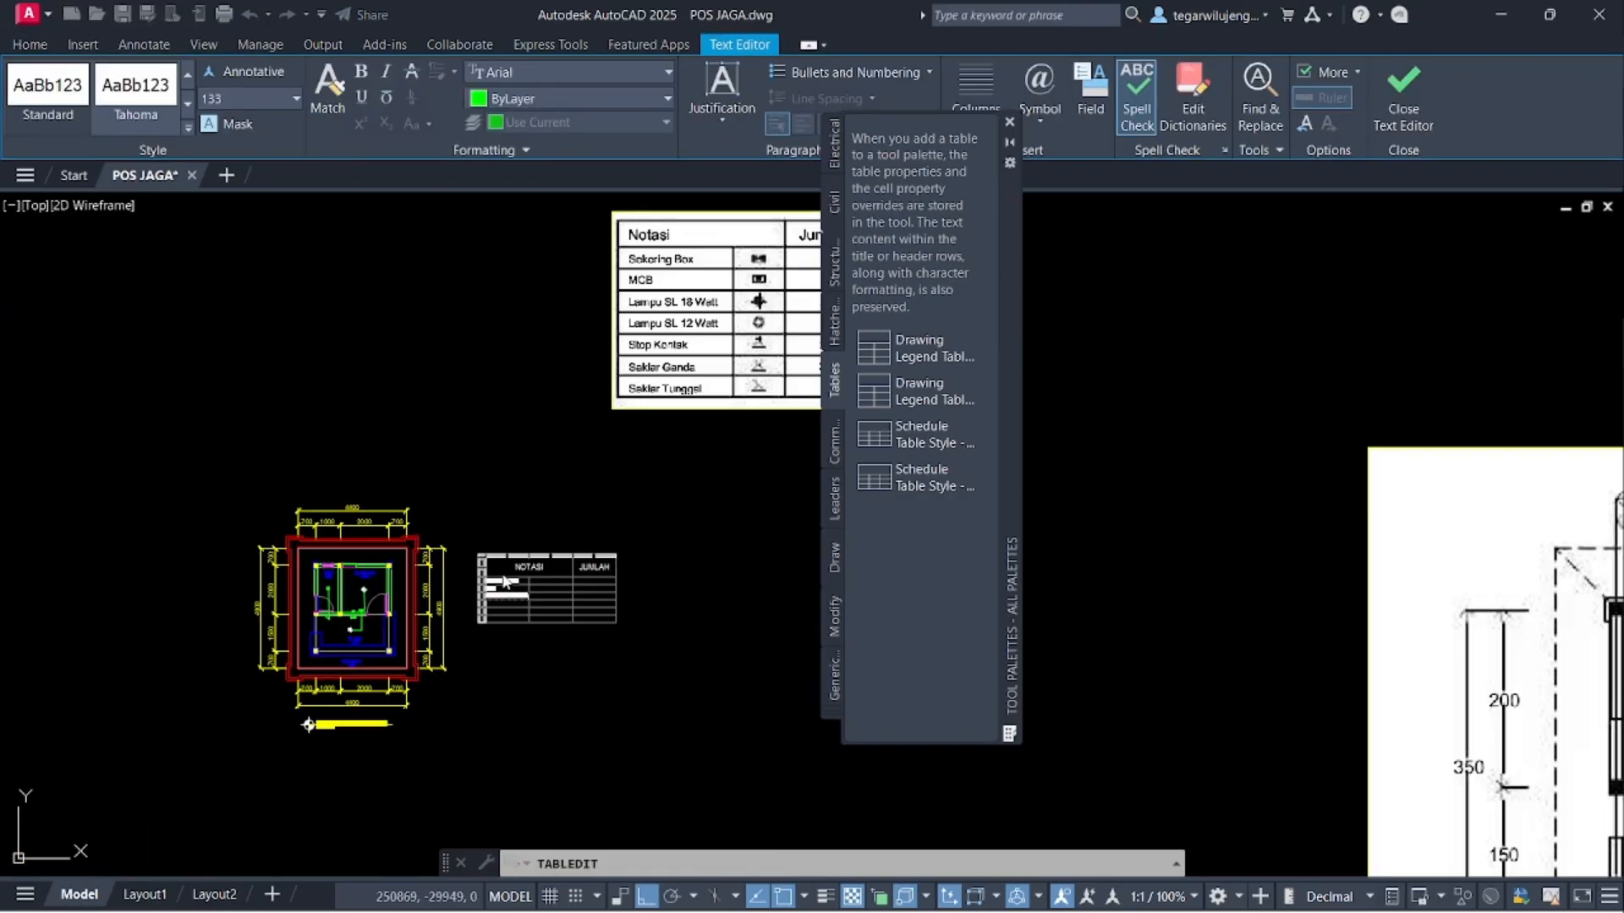
scroll(507, 584, "up", 8)
left_click(511, 733)
left_click(512, 734)
type("LAMPU")
- Enter SAKLAR TUNGGAL and SAKLAR GANDA in cells A7 and A8
left_click(550, 769)
type("SAKLAR")
left_click(518, 801)
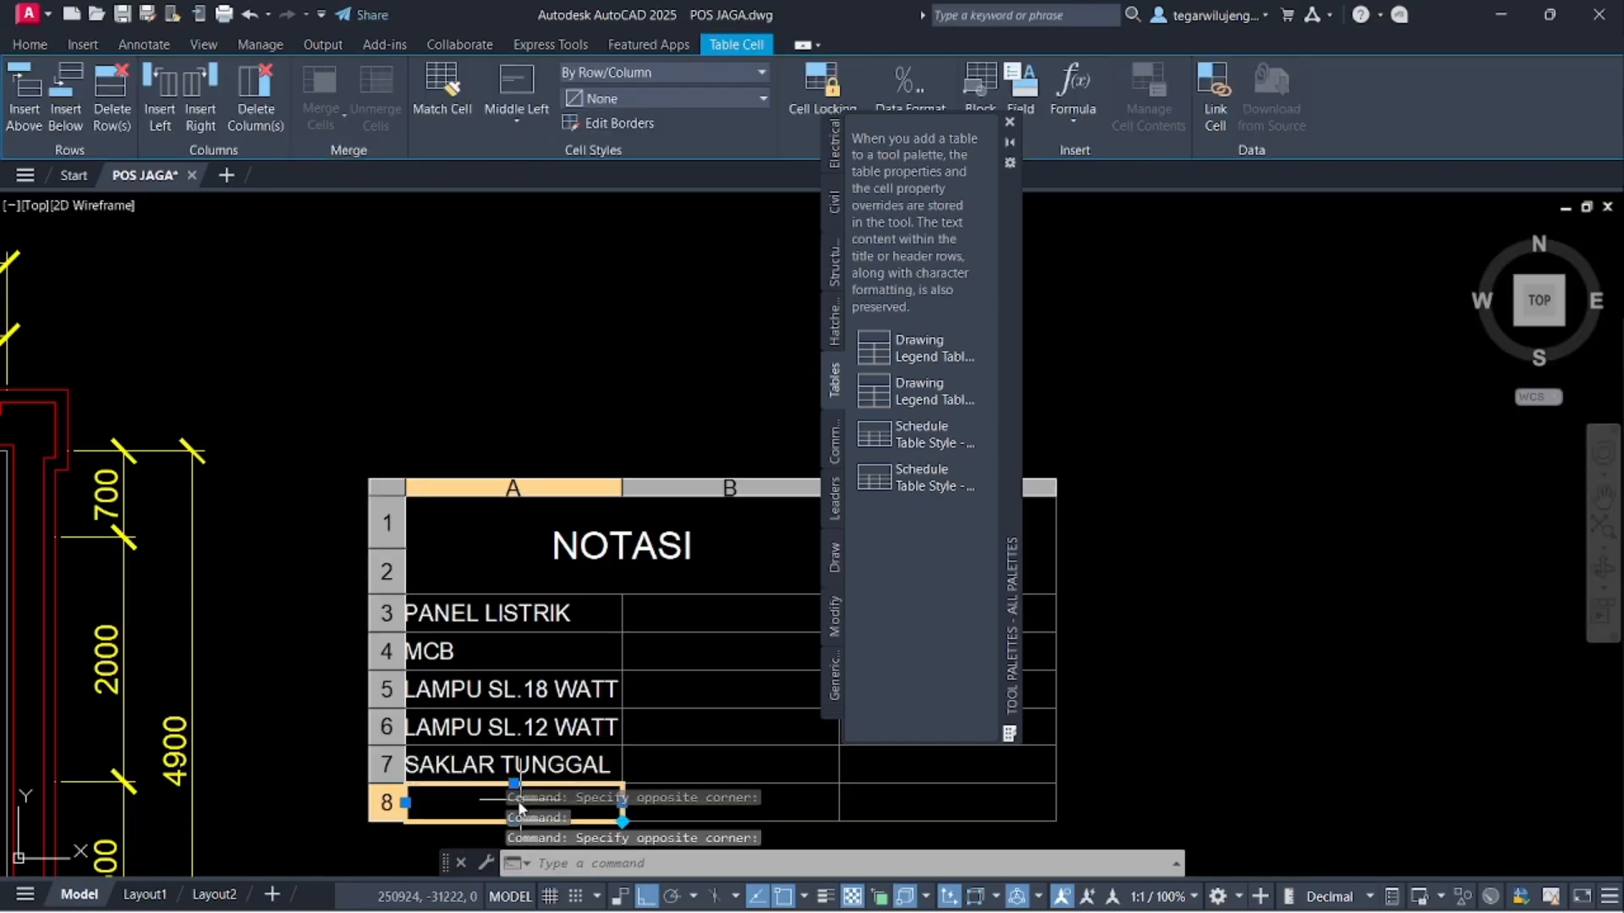
type("SAKLAR")
left_click(195, 740)
left_click(511, 802)
left_click(112, 97)
middle_click_drag(448, 541, 384, 319)
left_click(249, 15)
left_click(250, 14)
left_click(668, 599)
left_click(125, 92)
key("ctrl+z")
- Insert a row below SAKLAR GANDA and enter STOP KONTAK in its first cell
left_click(669, 599)
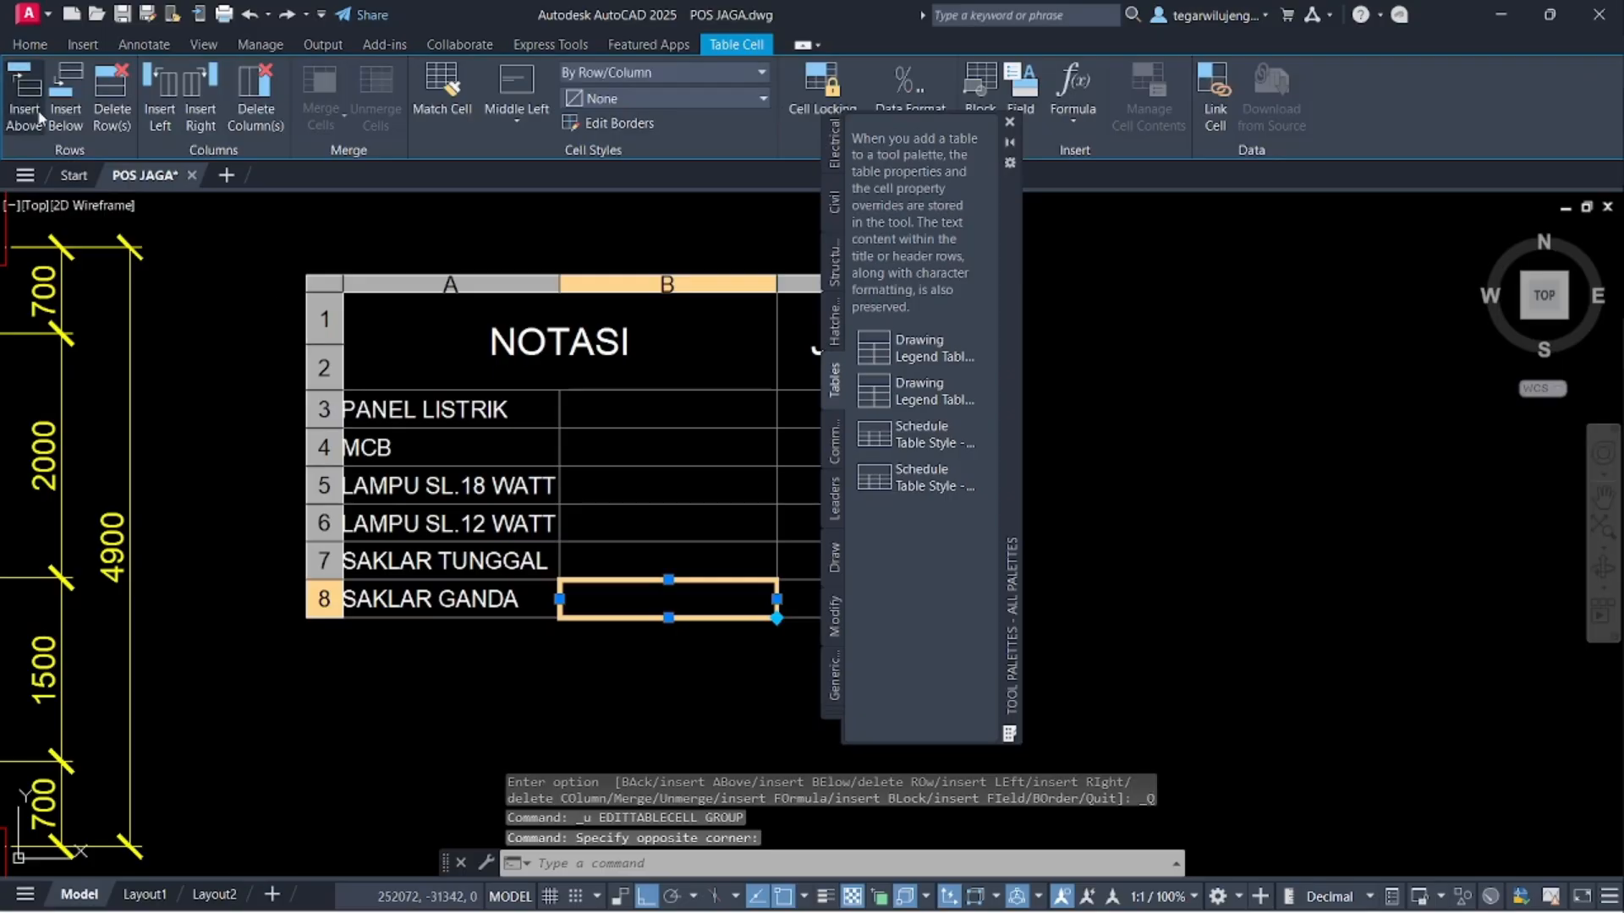
left_click(68, 93)
middle_click_drag(466, 598, 417, 526)
left_click(345, 564)
type("STOP KONTAK")
left_click(414, 594)
- Align the text of the legend table's cells to Middle Center
middle_click_drag(414, 594, 206, 628)
left_click_drag(581, 592, 220, 281)
left_click(497, 120)
left_click(548, 253)
- Widen the label column and the symbol column of the legend table so the labels have side clearance
left_click(356, 679)
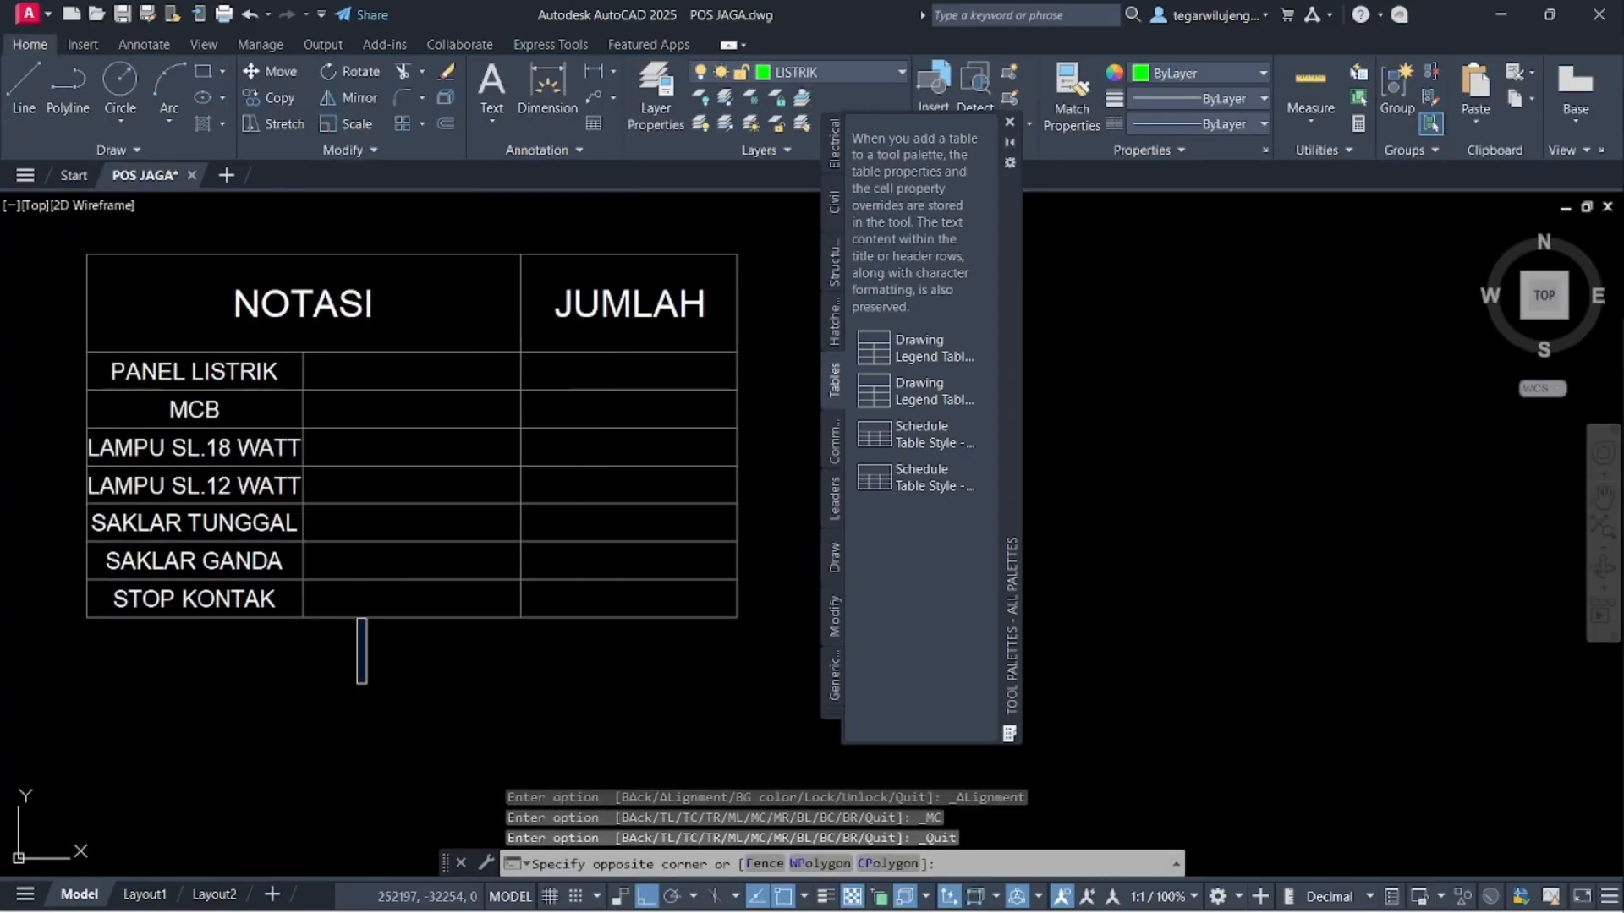
left_click(360, 575)
left_click(316, 301)
left_click(520, 302)
left_click(565, 303)
key("Escape")
left_click(355, 296)
left_click(284, 249)
left_click(327, 485)
left_click(365, 486)
key("Escape")
- Try another text alignment on the label cells from PANEL LISTRIK to STOP KONTAK, and undo it
left_click_drag(168, 372, 224, 599)
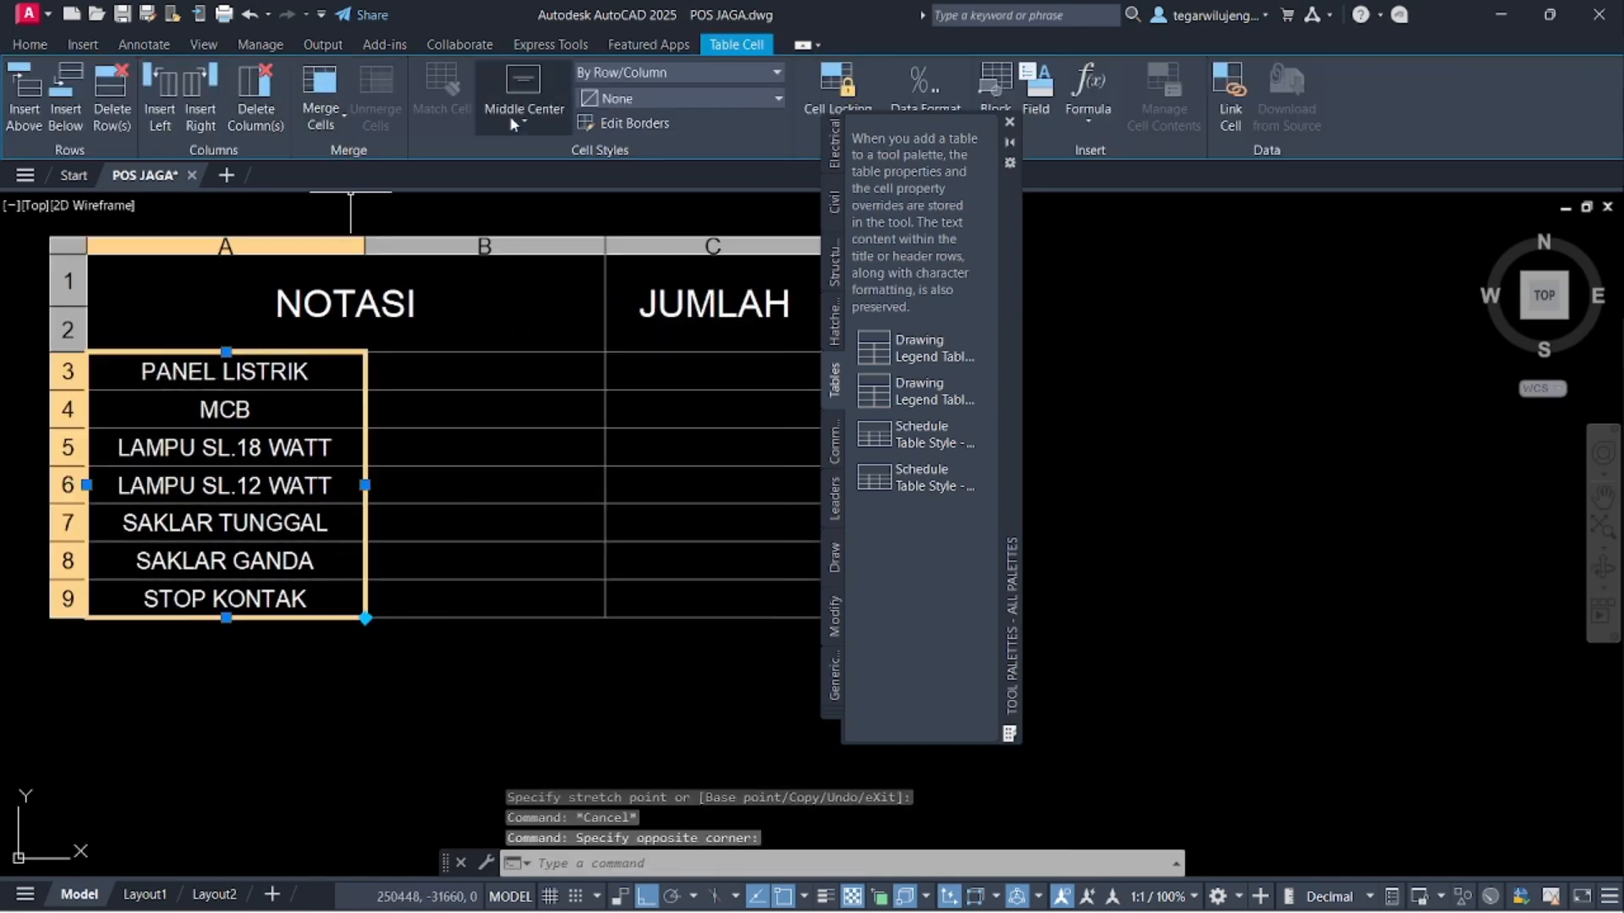
left_click(523, 97)
left_click(554, 228)
left_click(303, 657)
left_click(301, 656)
key("ctrl+z")
key("ctrl+z")
key("Escape")
key("ctrl+z")
- Copy the electrical panel symbol from the plan into the symbol cell of the PANEL LISTRIK row, with Ortho off
scroll(226, 692, "down", 6)
middle_click_drag(267, 658, 449, 569)
scroll(168, 474, "up", 10)
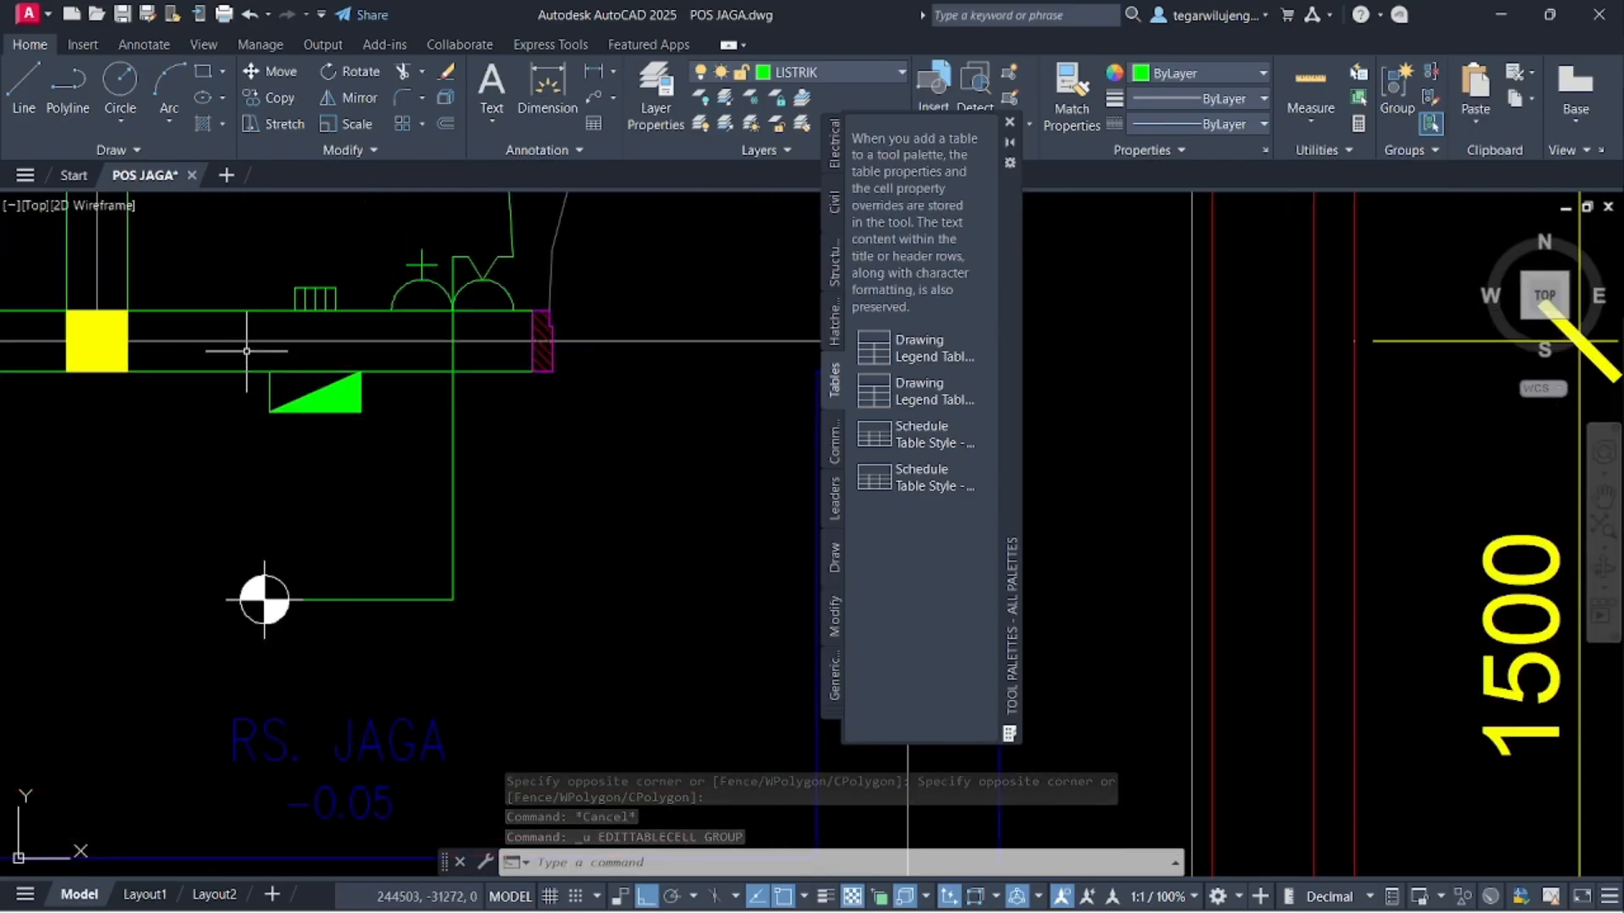
left_click(265, 344)
left_click(391, 439)
type("co")
left_click(319, 395)
scroll(317, 398, "down", 8)
scroll(710, 471, "up", 8)
key("F8")
left_click(507, 453)
key("Escape")
left_click(520, 505)
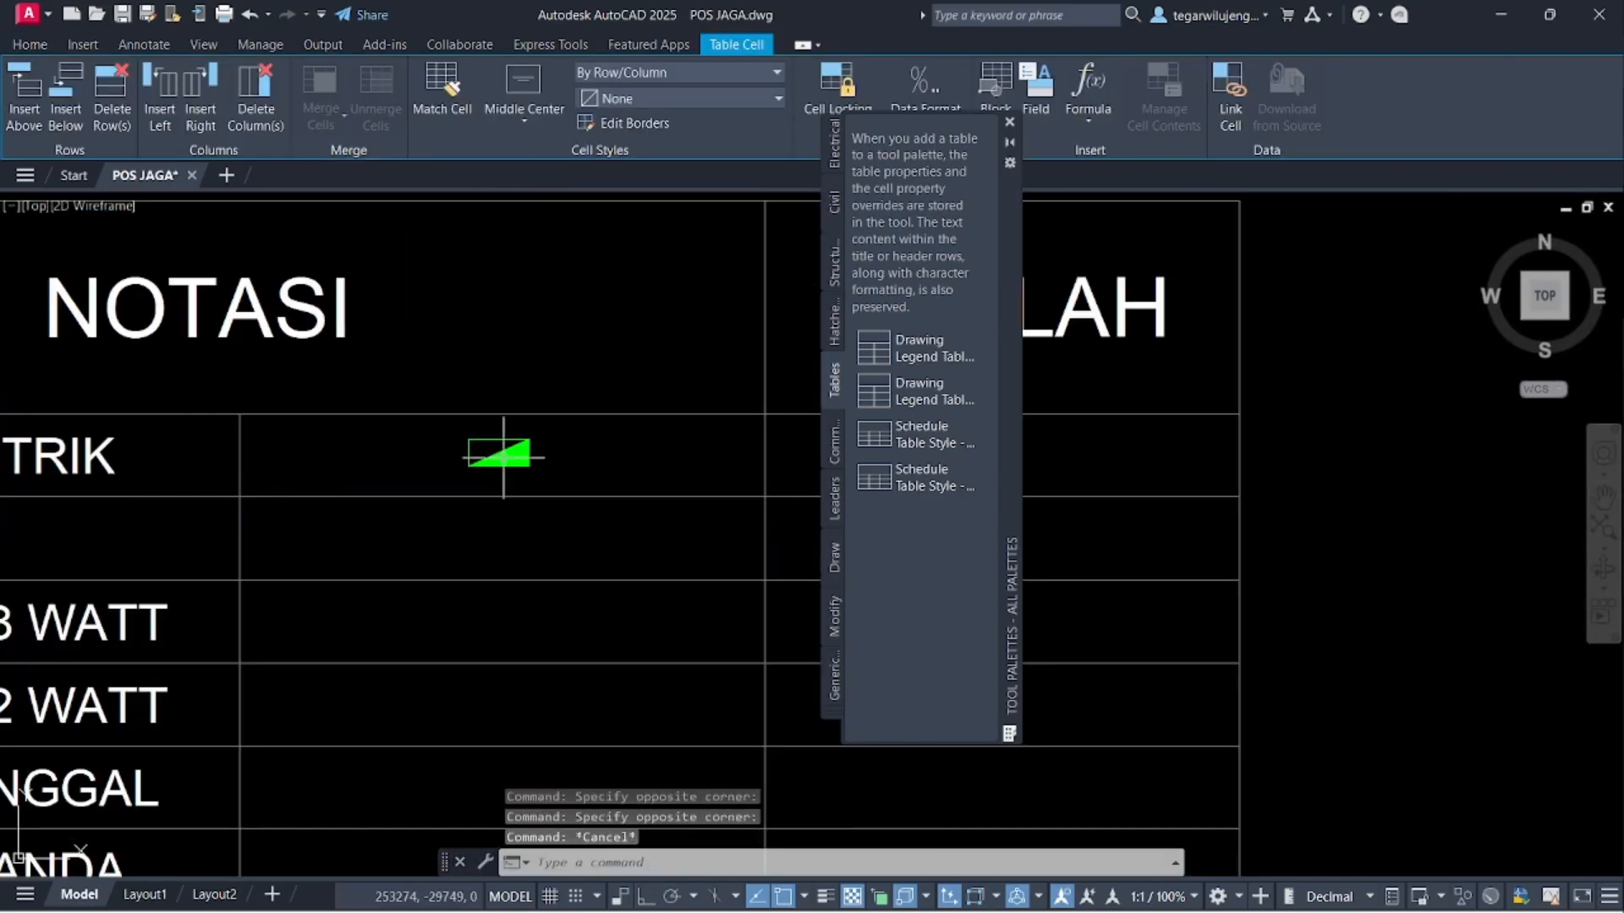
key("Escape")
- Scale the panel symbol in the PANEL LISTRIK row by a factor of 2
scroll(513, 463, "up", 5)
left_click(569, 490)
key("Escape")
scroll(411, 496, "down", 5)
left_click(385, 259)
left_click(467, 535)
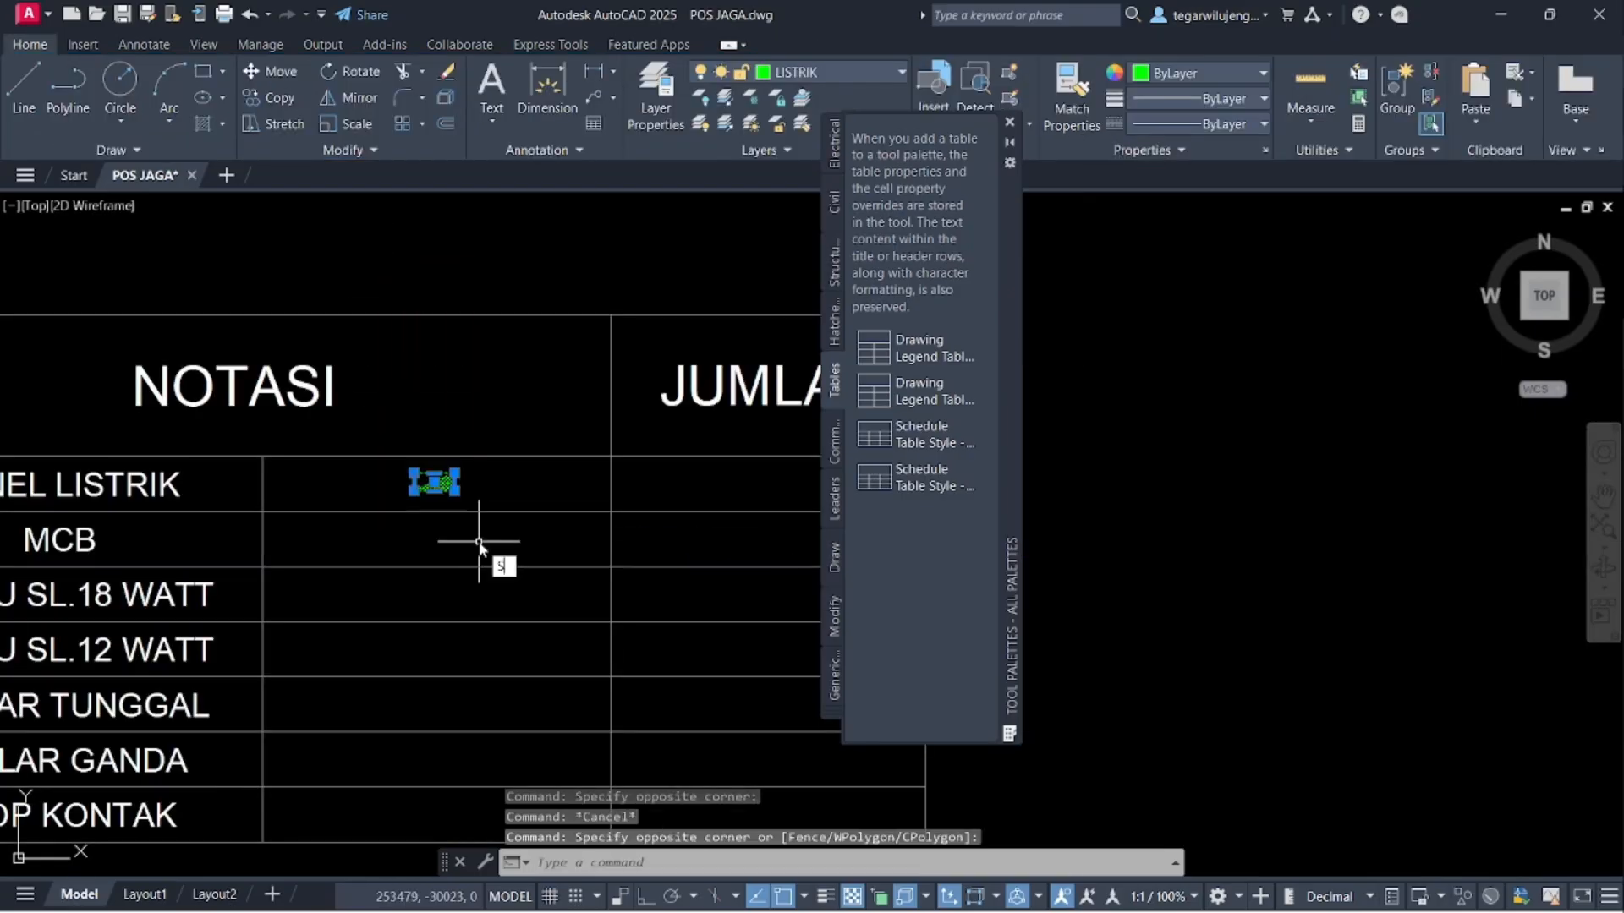
type("sc")
scroll(450, 498, "up", 5)
left_click(409, 443)
type("2")
- Copy the MCB symbol from the plan to the empty area below the legend table and scale it by 2
scroll(288, 470, "up", 8)
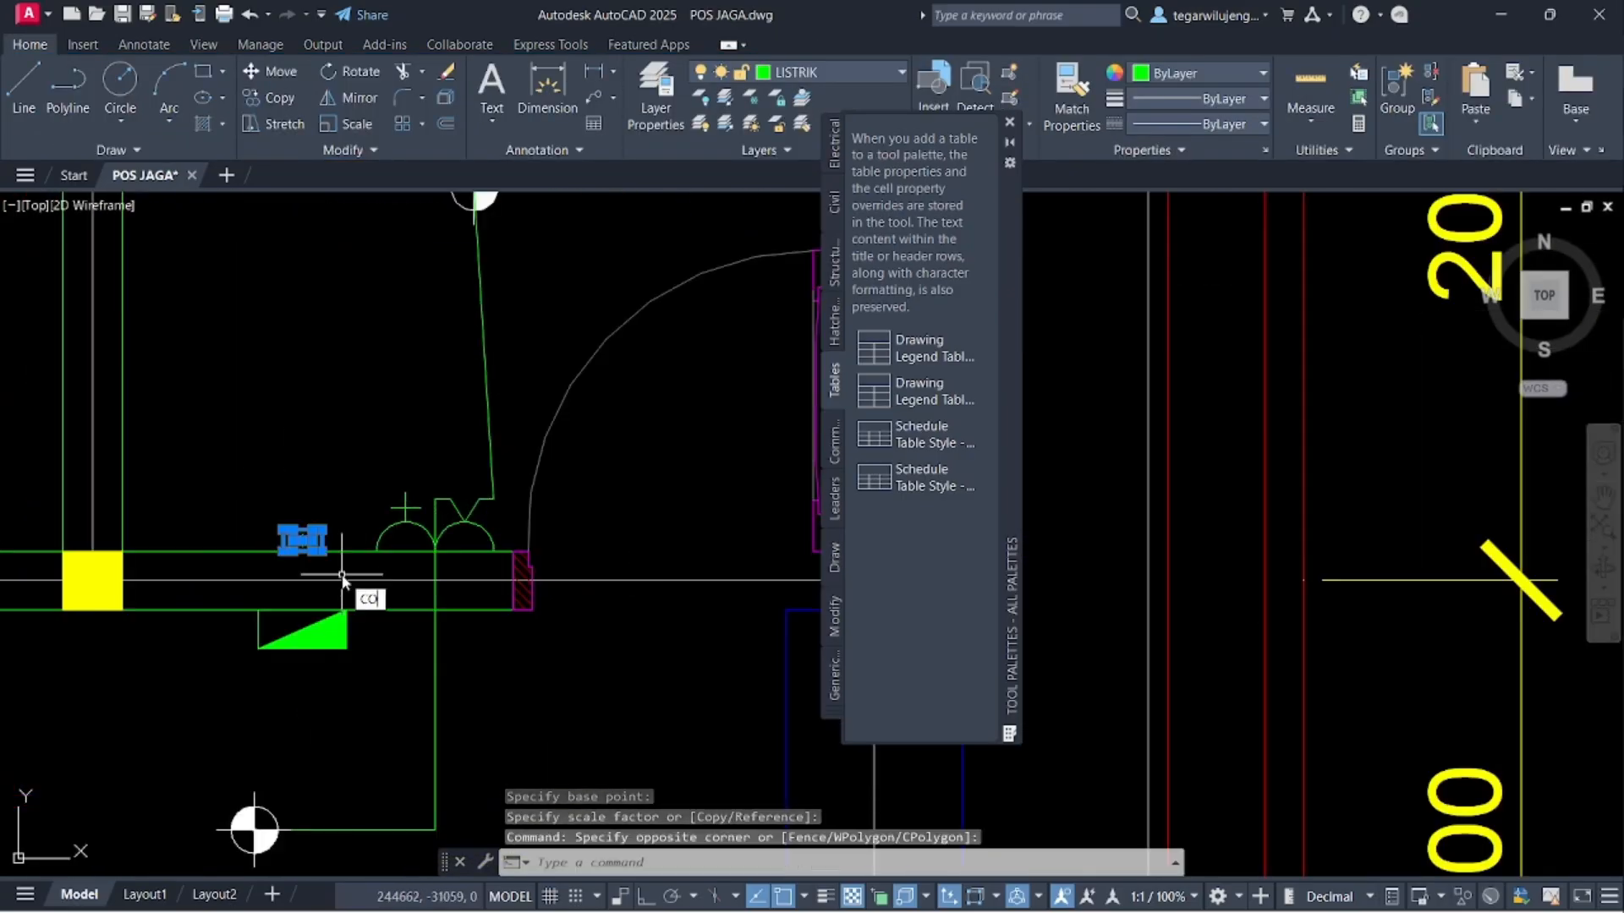
scroll(341, 568, "down", 10)
scroll(456, 608, "up", 8)
left_click(576, 579)
type("sc")
left_click(567, 586)
type("2")
- Move the enlarged MCB symbol into the symbol cell of the MCB row
left_click(499, 496)
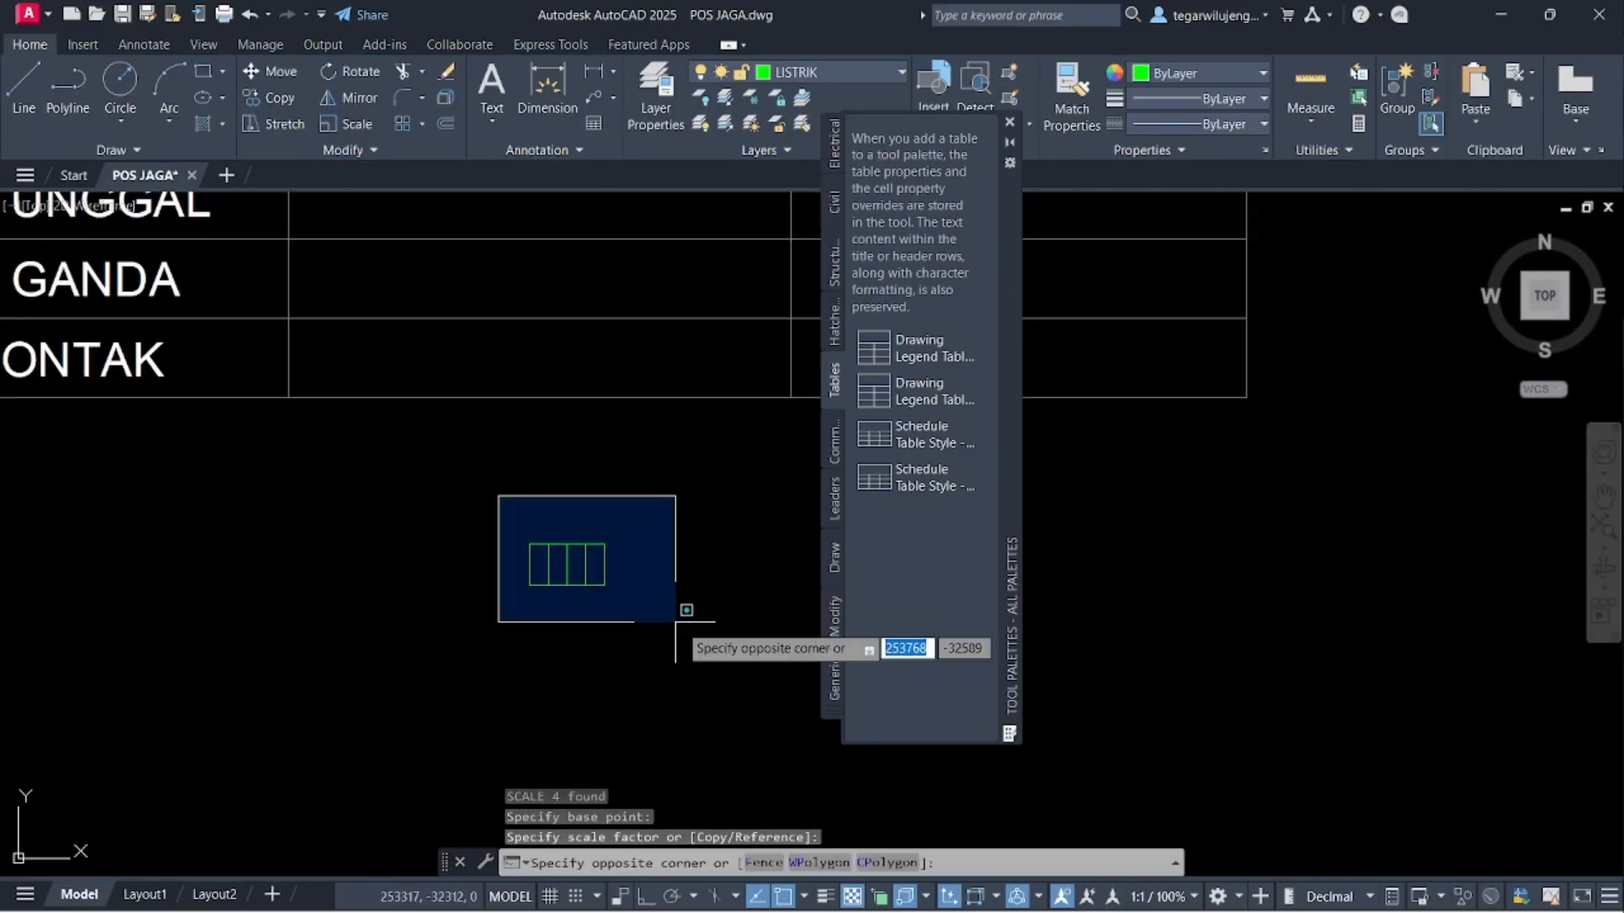
left_click(684, 663)
type("m")
left_click(568, 585)
scroll(516, 423, "up", 7)
left_click(503, 450)
key("Escape")
- Copy the quartered round lamp symbol from the RS. JAGA room to the empty area beside the legend table
scroll(508, 524, "down", 10)
scroll(376, 545, "up", 4)
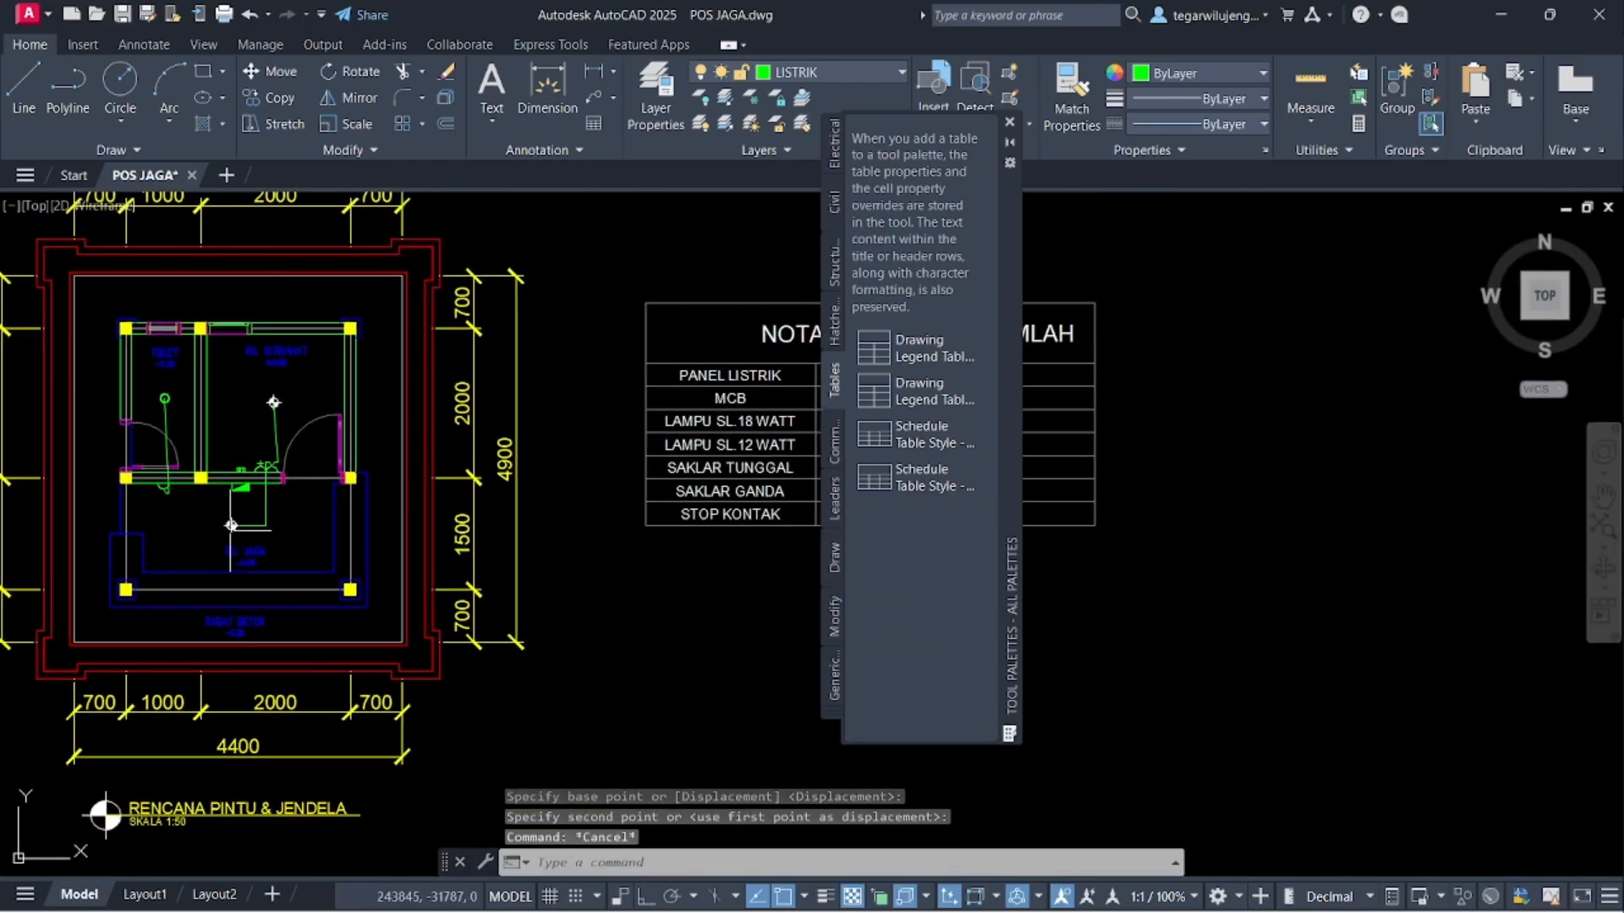
scroll(231, 529, "up", 5)
left_click(306, 521)
scroll(313, 524, "down", 10)
scroll(439, 580, "up", 10)
left_click(541, 467)
key("Escape")
- Scale the copied quartered lamp symbol by a factor of 1.5 about its center
left_click_drag(506, 438, 598, 526)
type("sc")
left_click(541, 468)
type("1.5")
- Move the enlarged lamp symbol into the symbol cell of the LAMPU SL.18 WATT row
left_click(525, 445)
left_click(565, 490)
type("m")
left_click(543, 469)
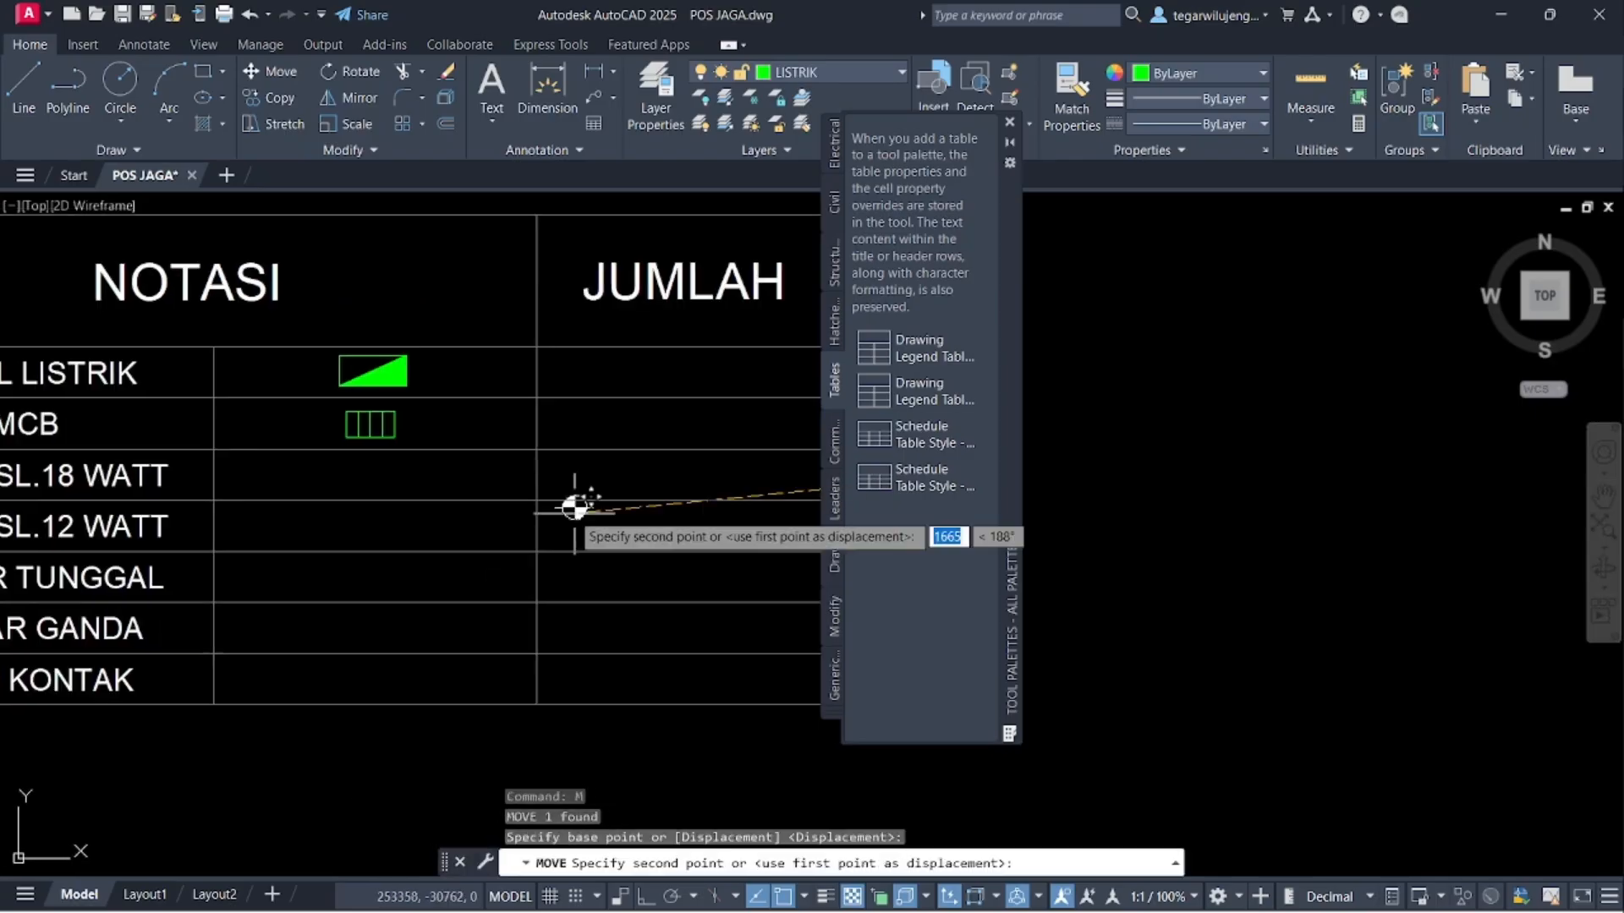
left_click(373, 518)
- Copy the double-circle lamp symbol from the plan into the symbol cell of the LAMPU SL.12 WATT row
left_click(335, 397)
left_click(419, 478)
type("co")
left_click(371, 432)
scroll(376, 438, "down", 10)
scroll(551, 525, "up", 9)
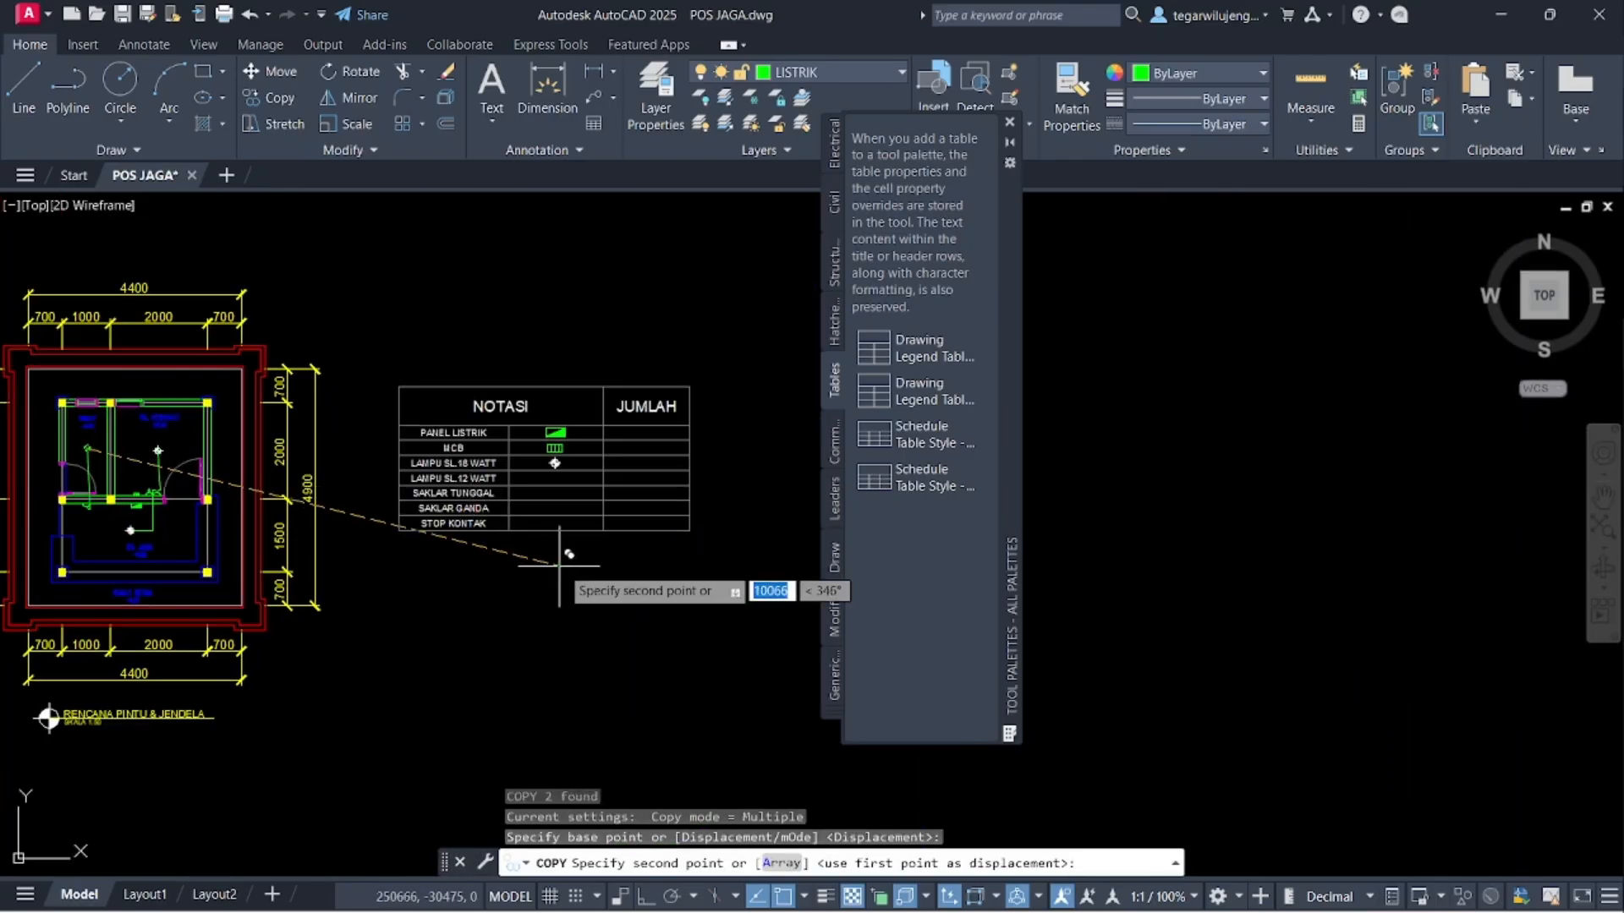
left_click(543, 403)
key("Escape")
- Scale the copied double-circle lamp symbol in the legend by a factor of 1.5
scroll(548, 397, "up", 5)
left_click(554, 397)
left_click(562, 392)
type("sc")
left_click(516, 405)
type("1.5")
- Copy the two-branch switch symbol from the plan into the symbol cells of the SAKLAR TUNGGAL and SAKLAR GANDA rows
scroll(582, 465, "down", 12)
middle_click_drag(190, 474, 380, 441)
scroll(368, 441, "up", 12)
scroll(453, 411, "down", 5)
scroll(439, 415, "up", 5)
left_click(416, 360)
left_click(600, 529)
type("co")
left_click(496, 493)
scroll(497, 494, "down", 9)
mouse_move(761, 609)
middle_mouse_down()
mouse_move(410, 546)
mouse_move(489, 513)
middle_mouse_up()
scroll(411, 545, "up", 6)
left_click(412, 544)
left_click(413, 656)
key("Escape")
- Delete the left branch of the switch symbol in the SAKLAR TUNGGAL row
scroll(499, 488, "up", 4)
left_click(422, 464)
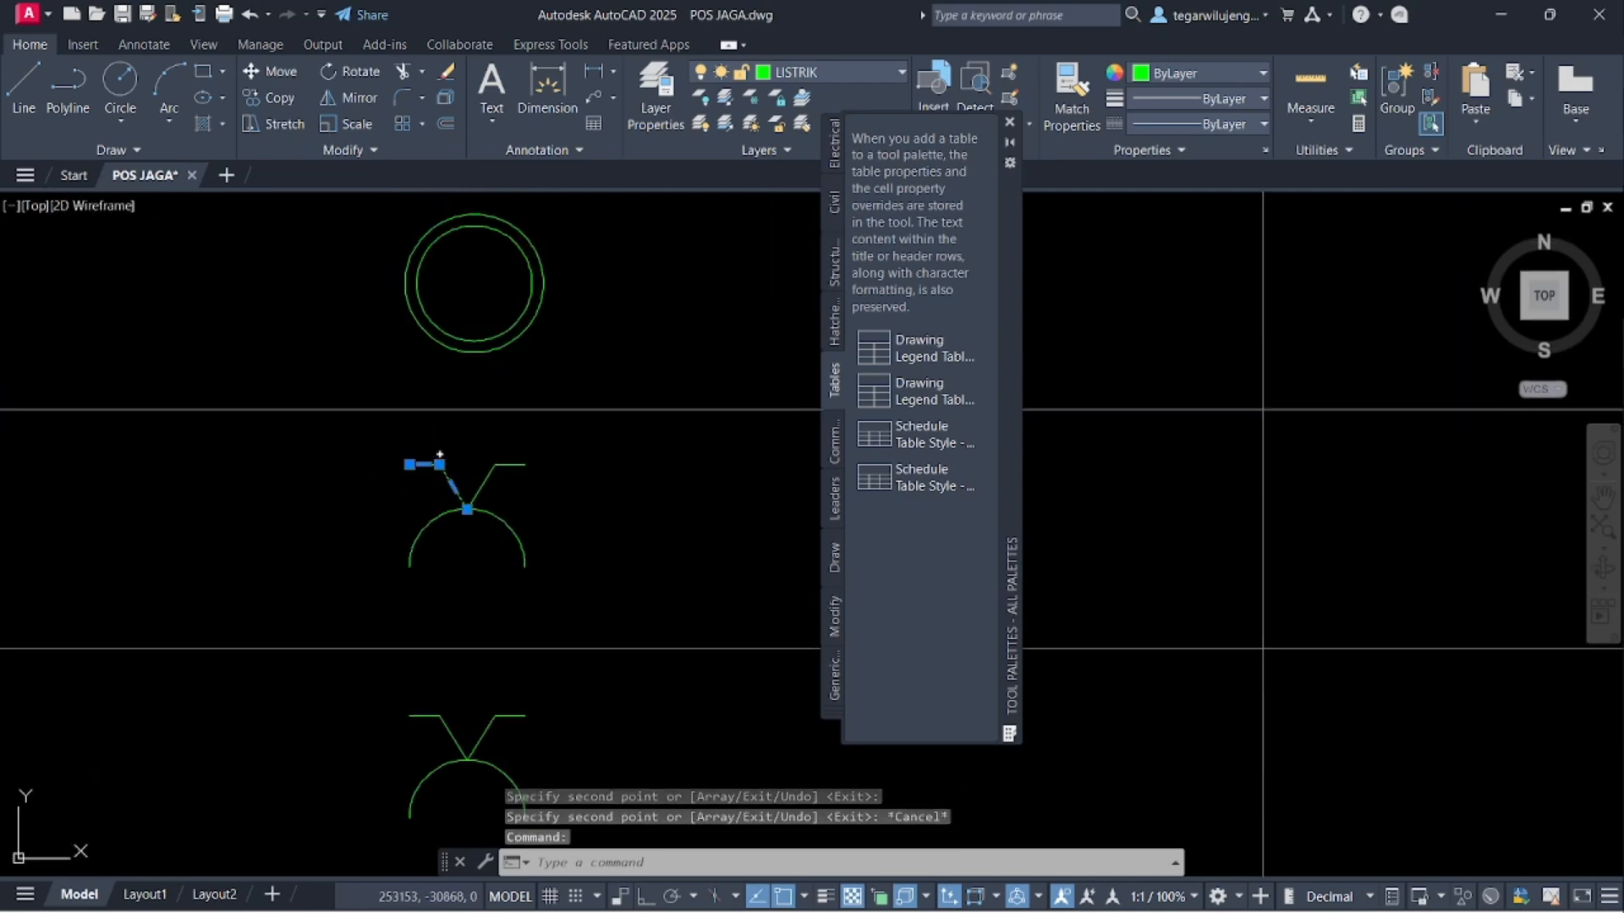
key("Delete")
- Copy the socket symbol from the plan into the symbol cell of the STOP KONTAK row
scroll(609, 524, "down", 11)
middle_click_drag(279, 491, 533, 372)
scroll(539, 364, "up", 10)
left_click(512, 318)
left_click(613, 446)
type("co")
left_click(569, 409)
scroll(569, 409, "down", 10)
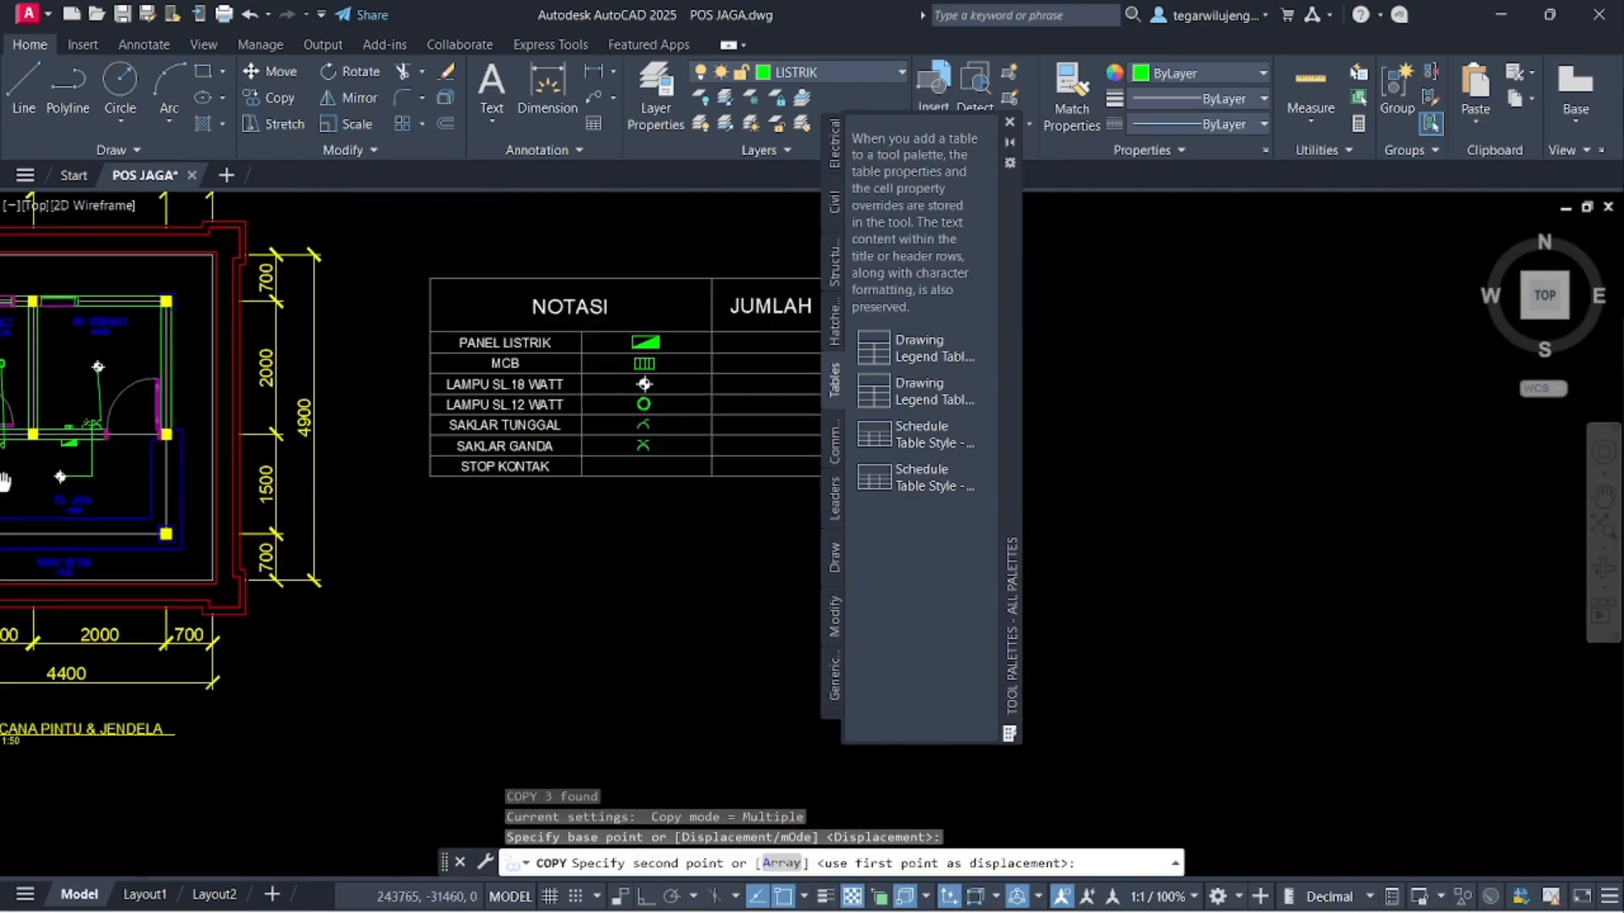
left_click(551, 431)
key("Escape")
- Fill the JUMLAH column from PANEL LISTRIK down to STOP KONTAK with 1, 1, 2, 1, 2, 2 and 1
scroll(446, 516, "down", 10)
scroll(486, 507, "down", 7)
scroll(510, 476, "up", 9)
left_click(498, 475)
type("1")
key("Return")
type("1")
key("Return")
type("2")
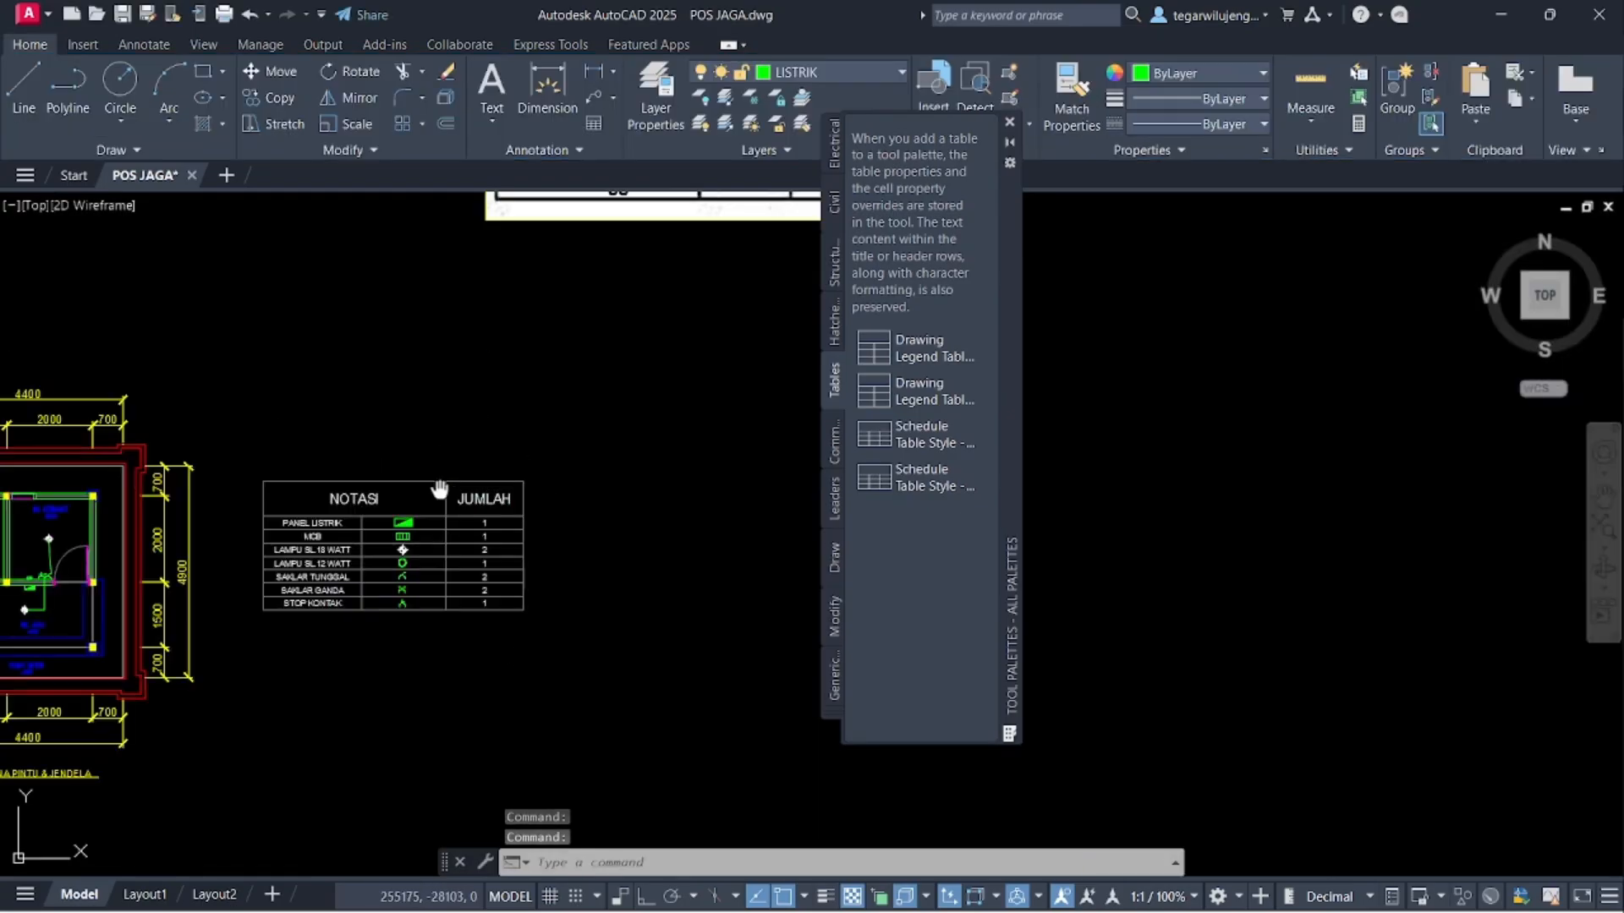
- Assign the whole legend table and its symbols to the TEKSS layer
middle_click_drag(439, 489, 472, 458)
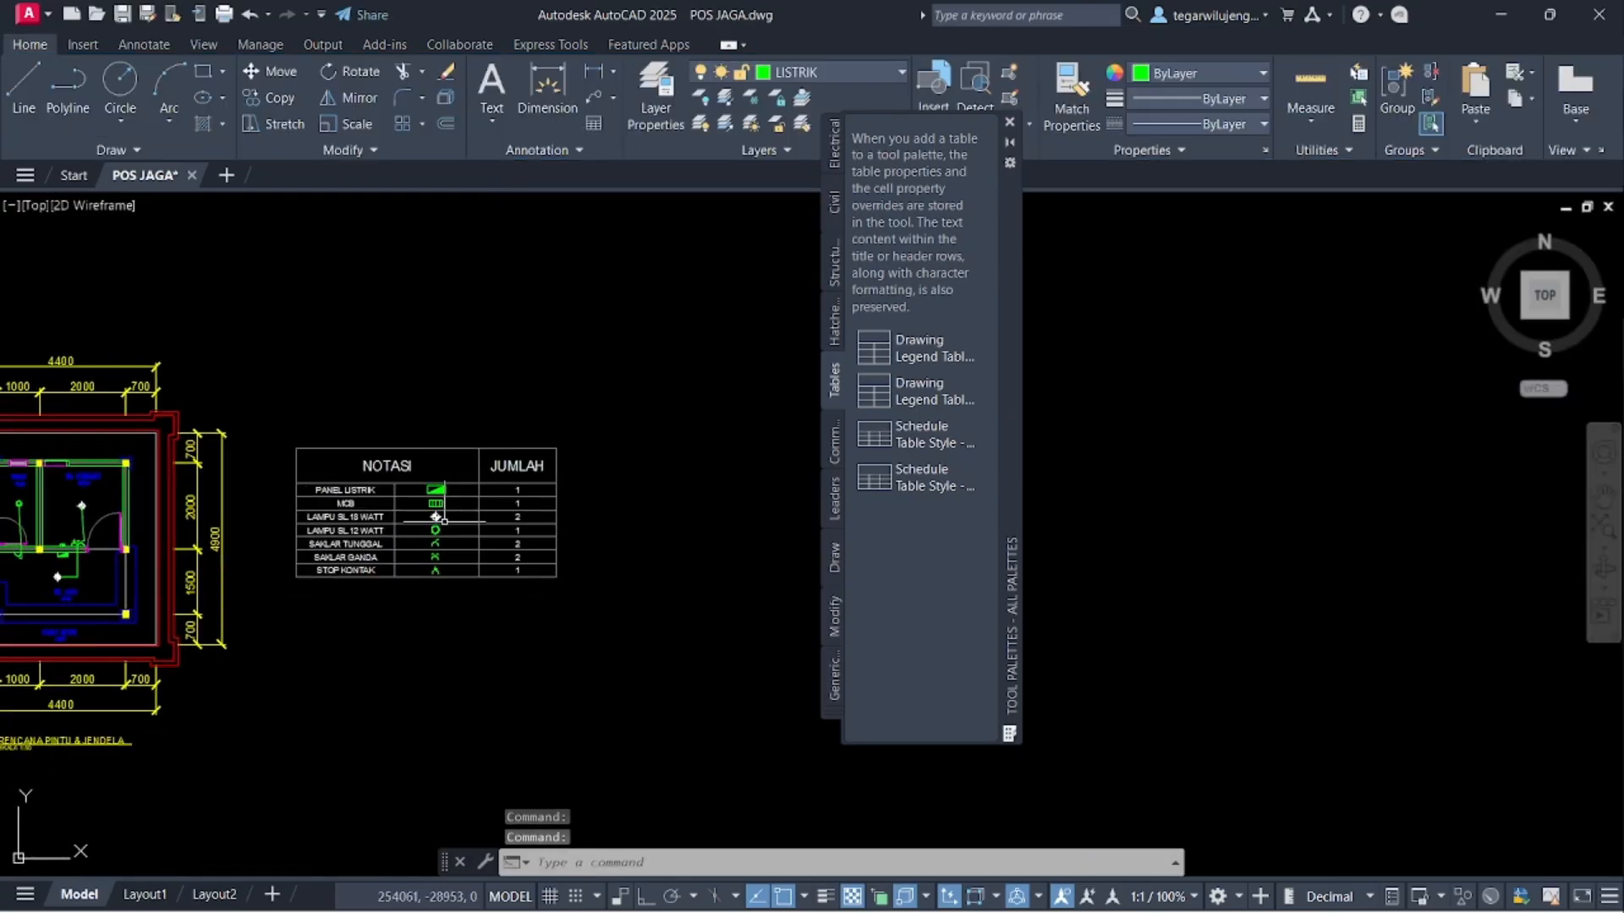
scroll(420, 547, "up", 2)
left_click(210, 380)
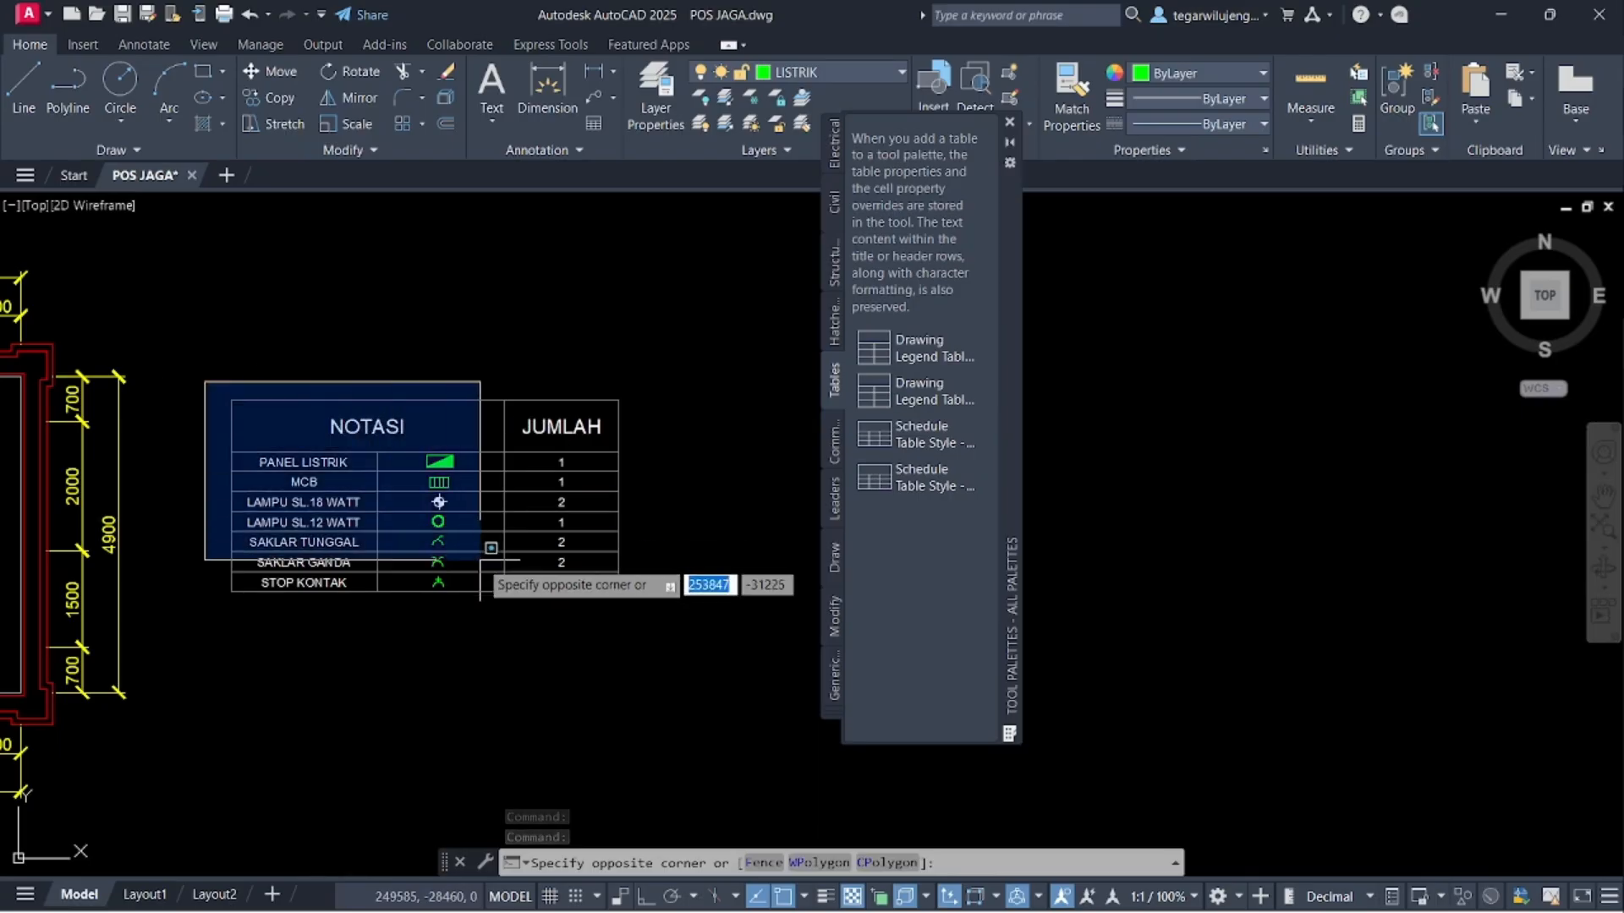
left_click(723, 650)
left_click(742, 87)
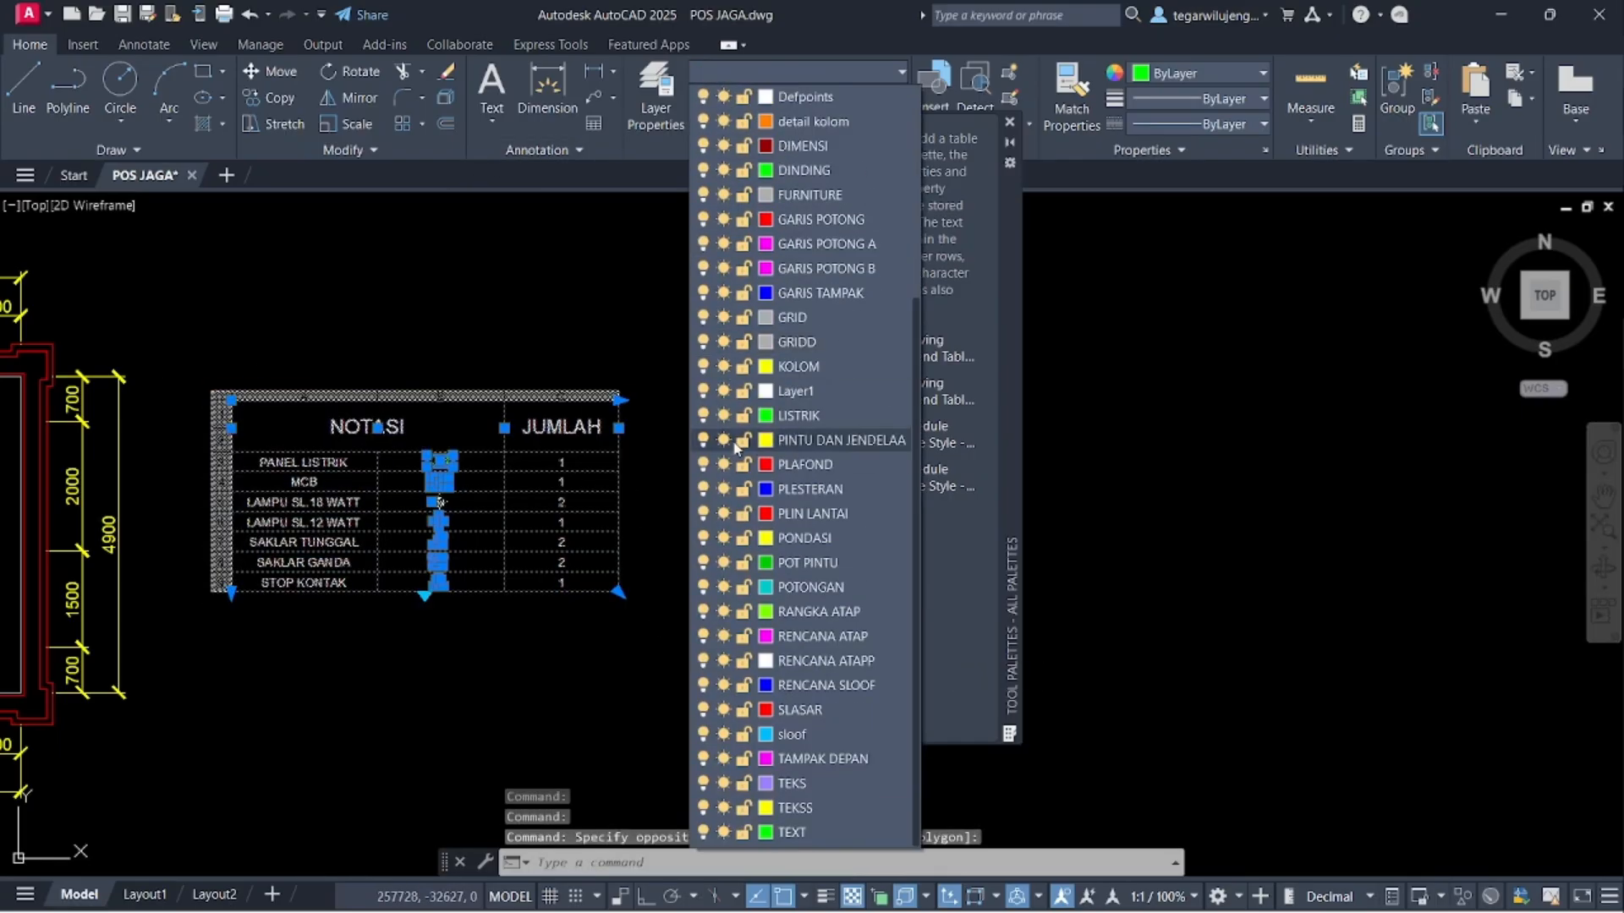
left_click(805, 808)
middle_click_drag(674, 412, 754, 348)
scroll(754, 349, "down", 2)
key("Escape")
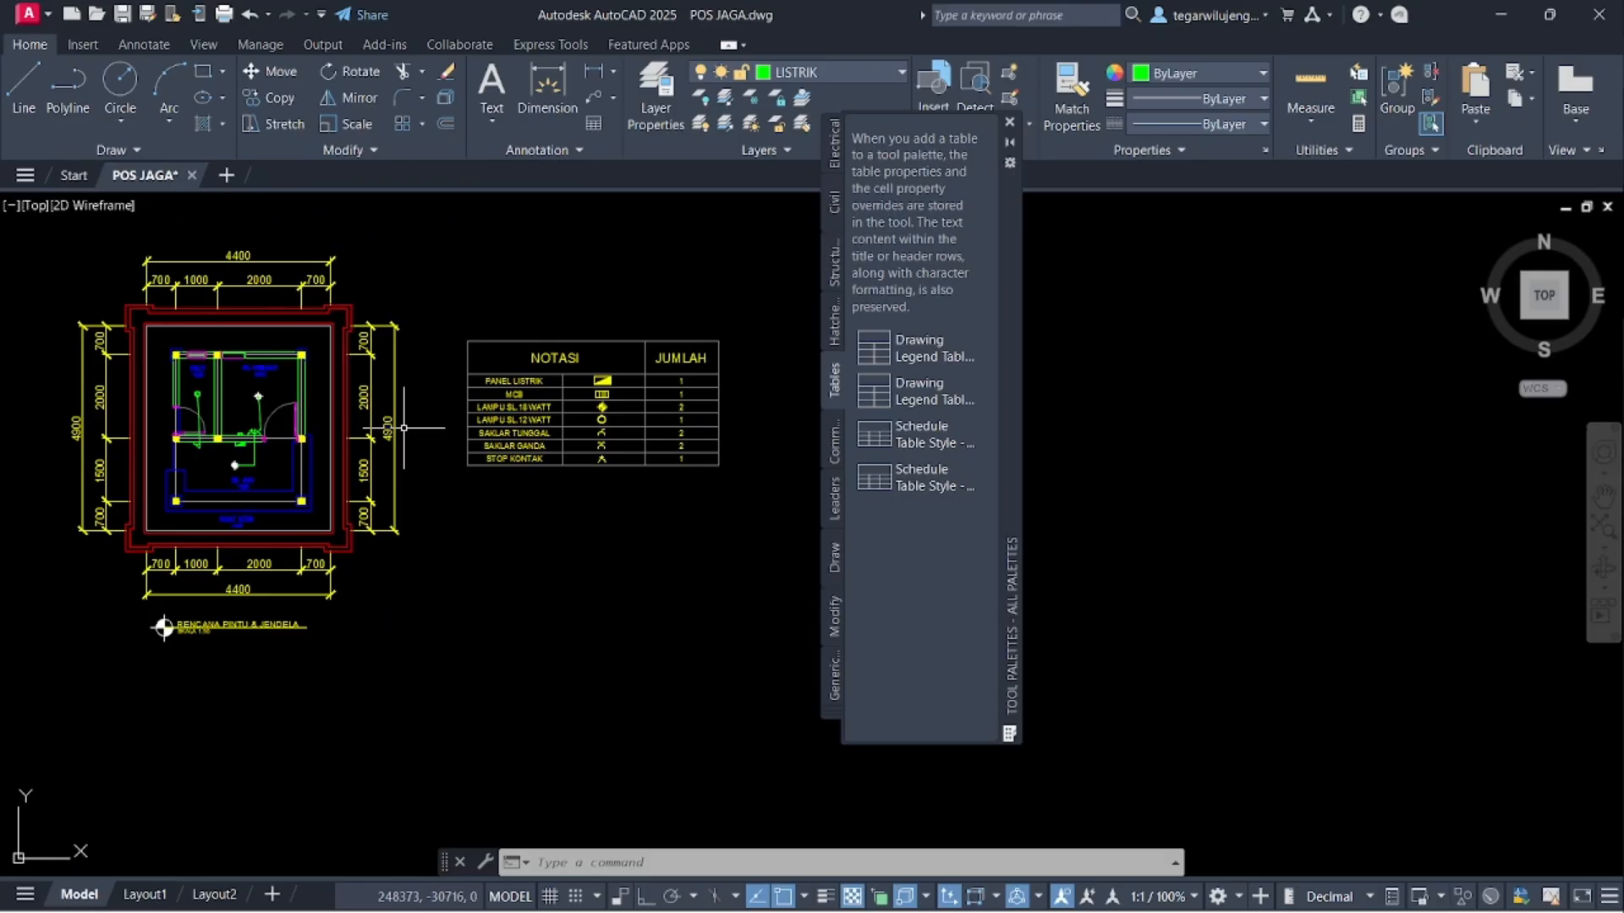
- Change the title under the electrical plan to RENCANA INSTALASI LISTRIK
scroll(168, 641, "up", 5)
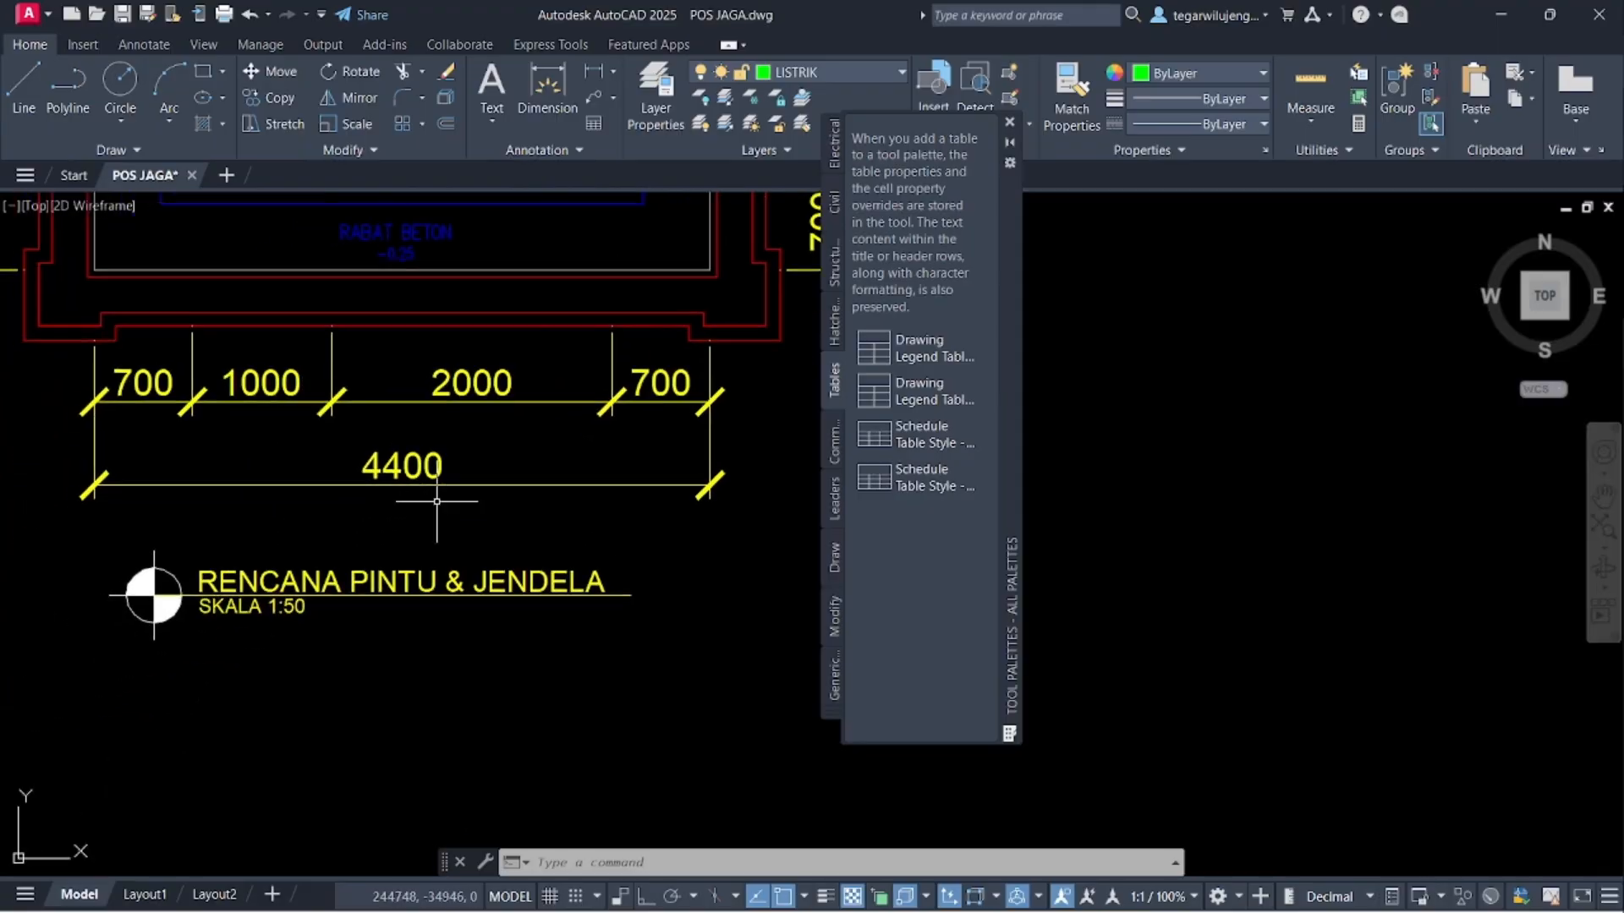
left_click(381, 582)
double_click(359, 583)
scroll(359, 583, "down", 8)
middle_click_drag(430, 497, 192, 482)
left_click_drag(193, 483, 804, 499)
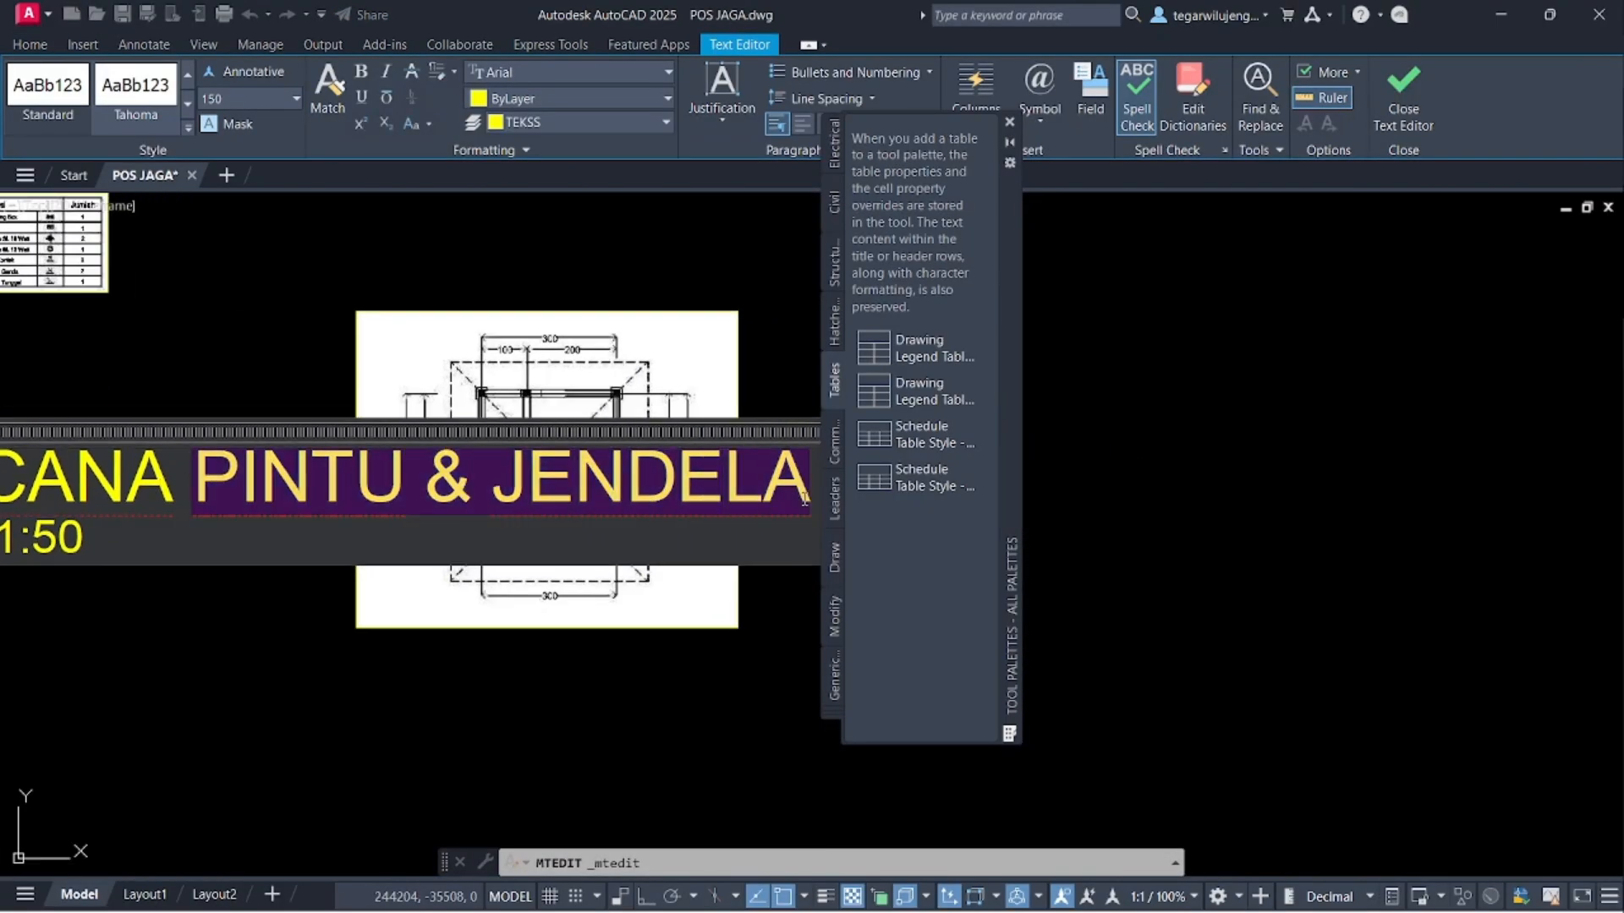
type("INSTA")
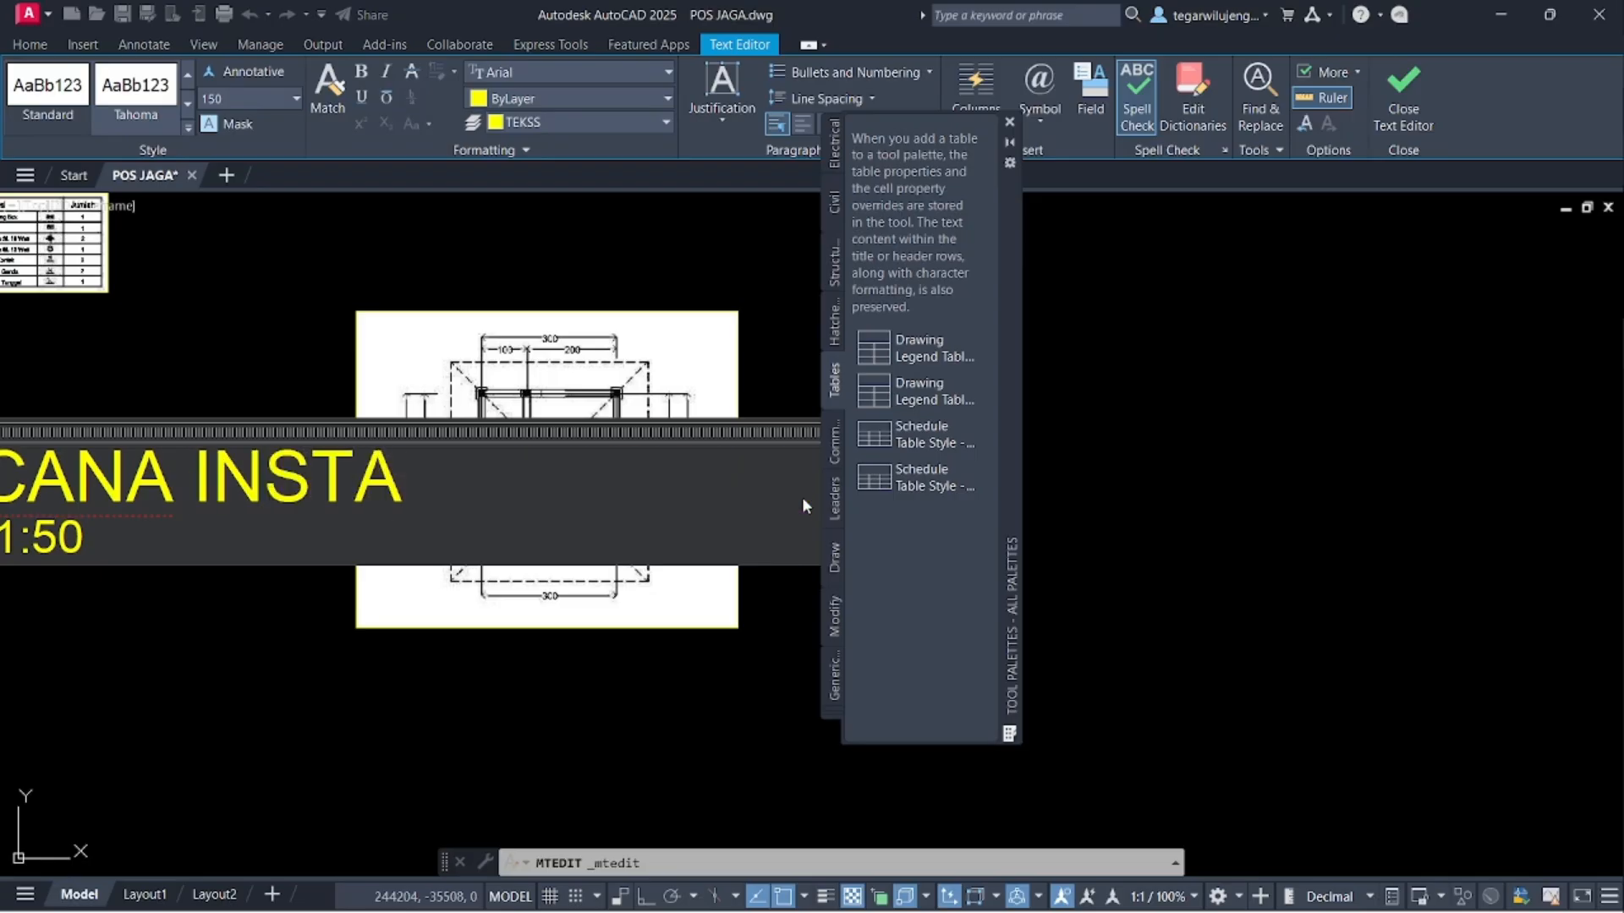
type("LASI LISTRI")
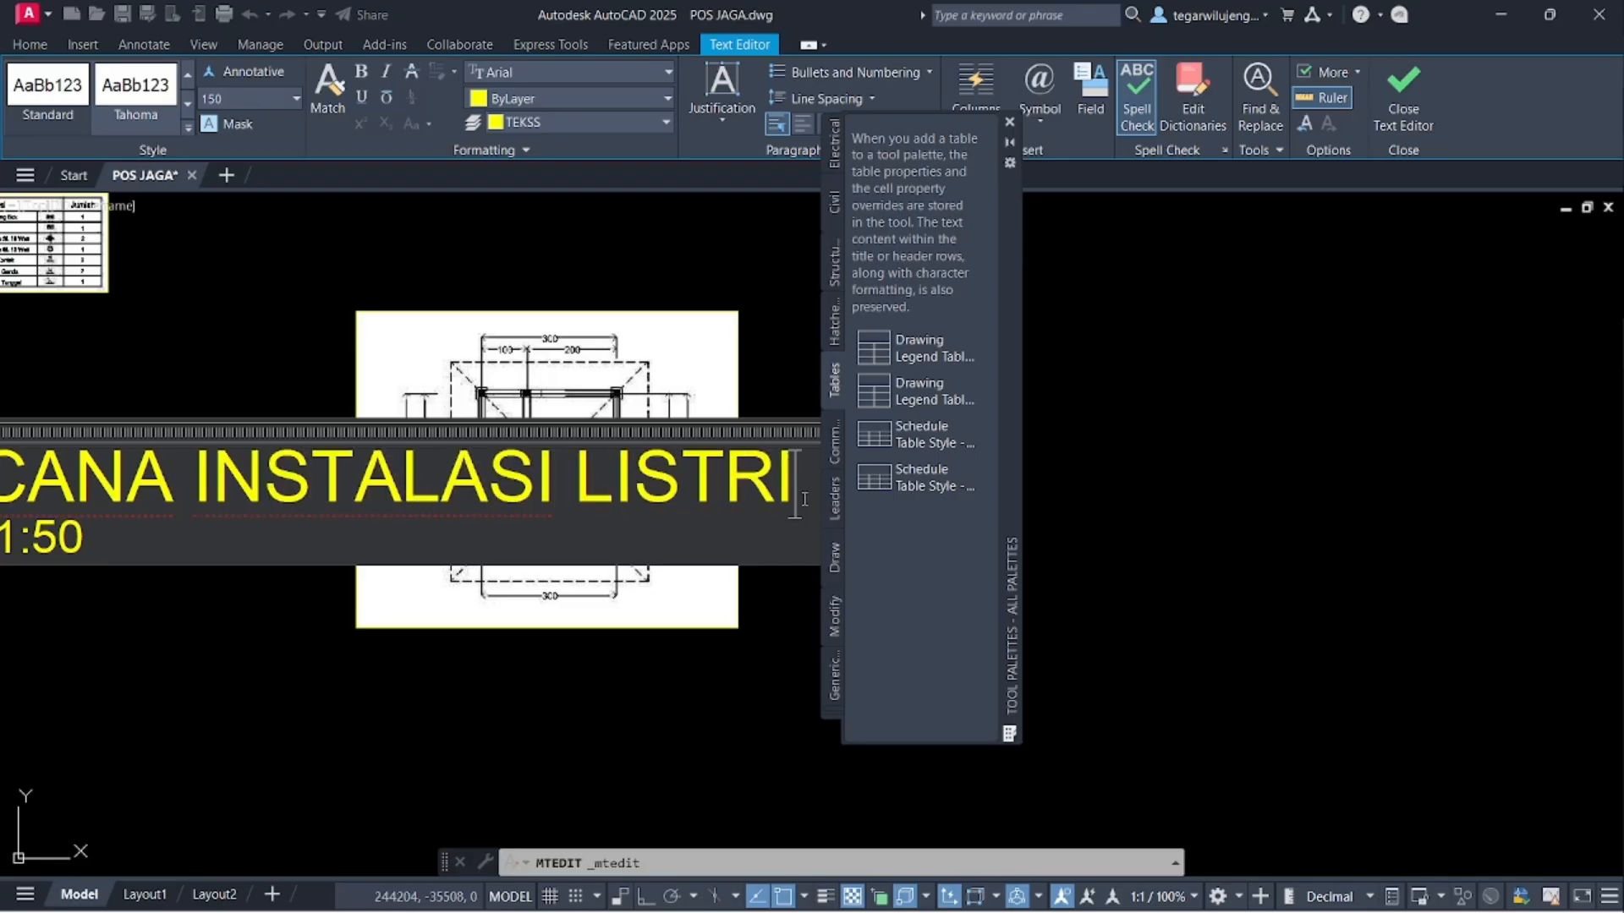
type("K")
left_click(382, 787)
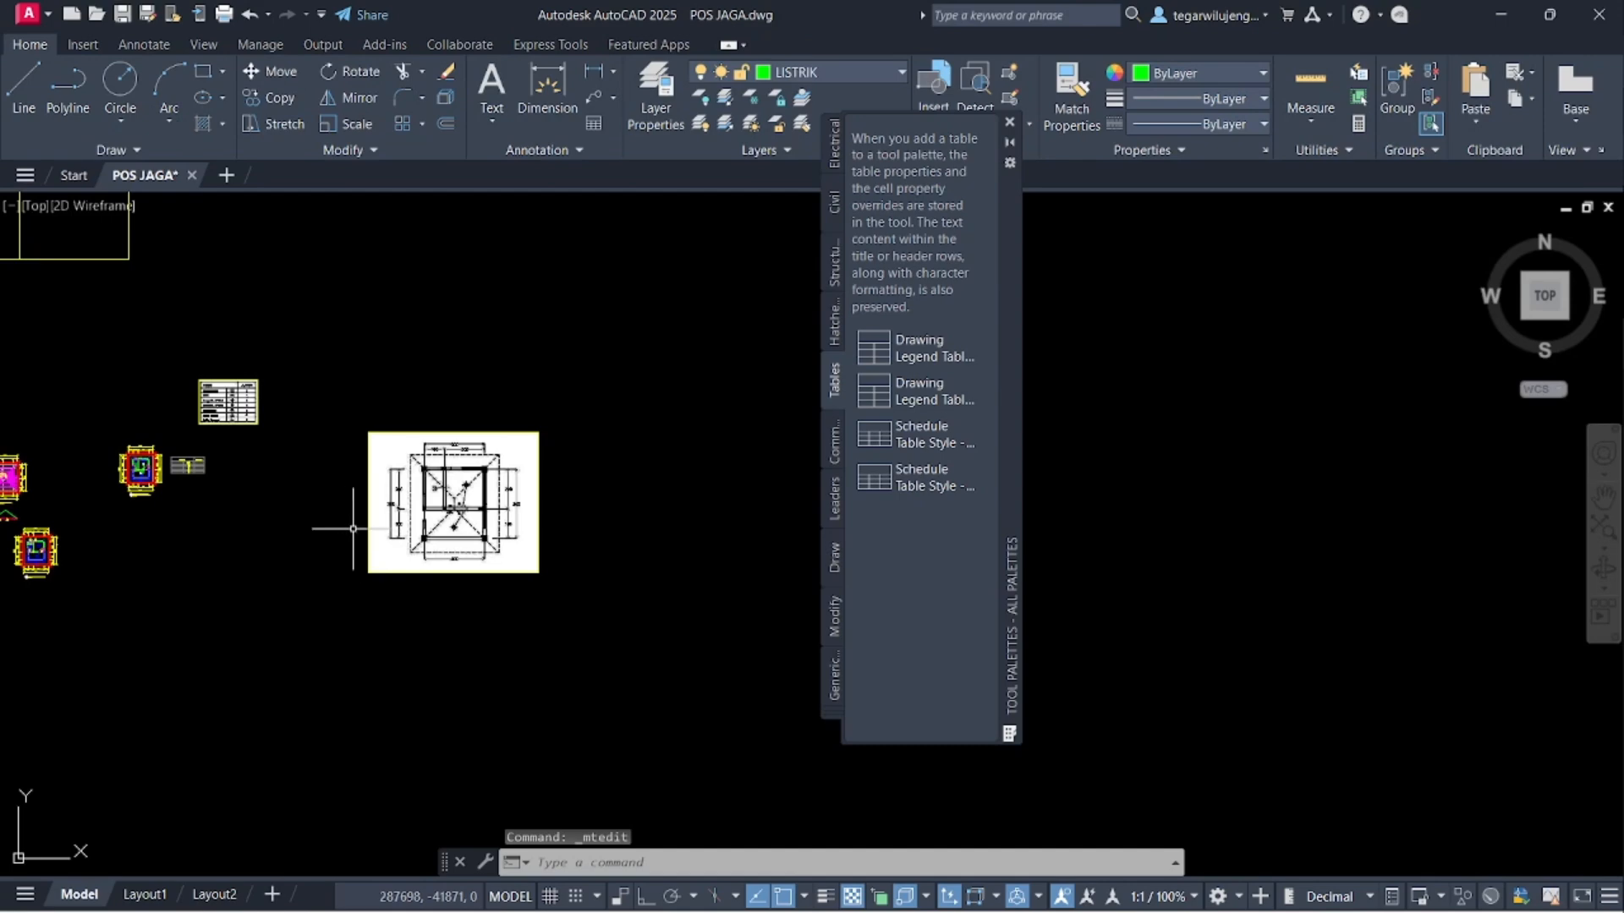
- Delete the reference image of the electrical plan
left_click(386, 563)
key("Delete")
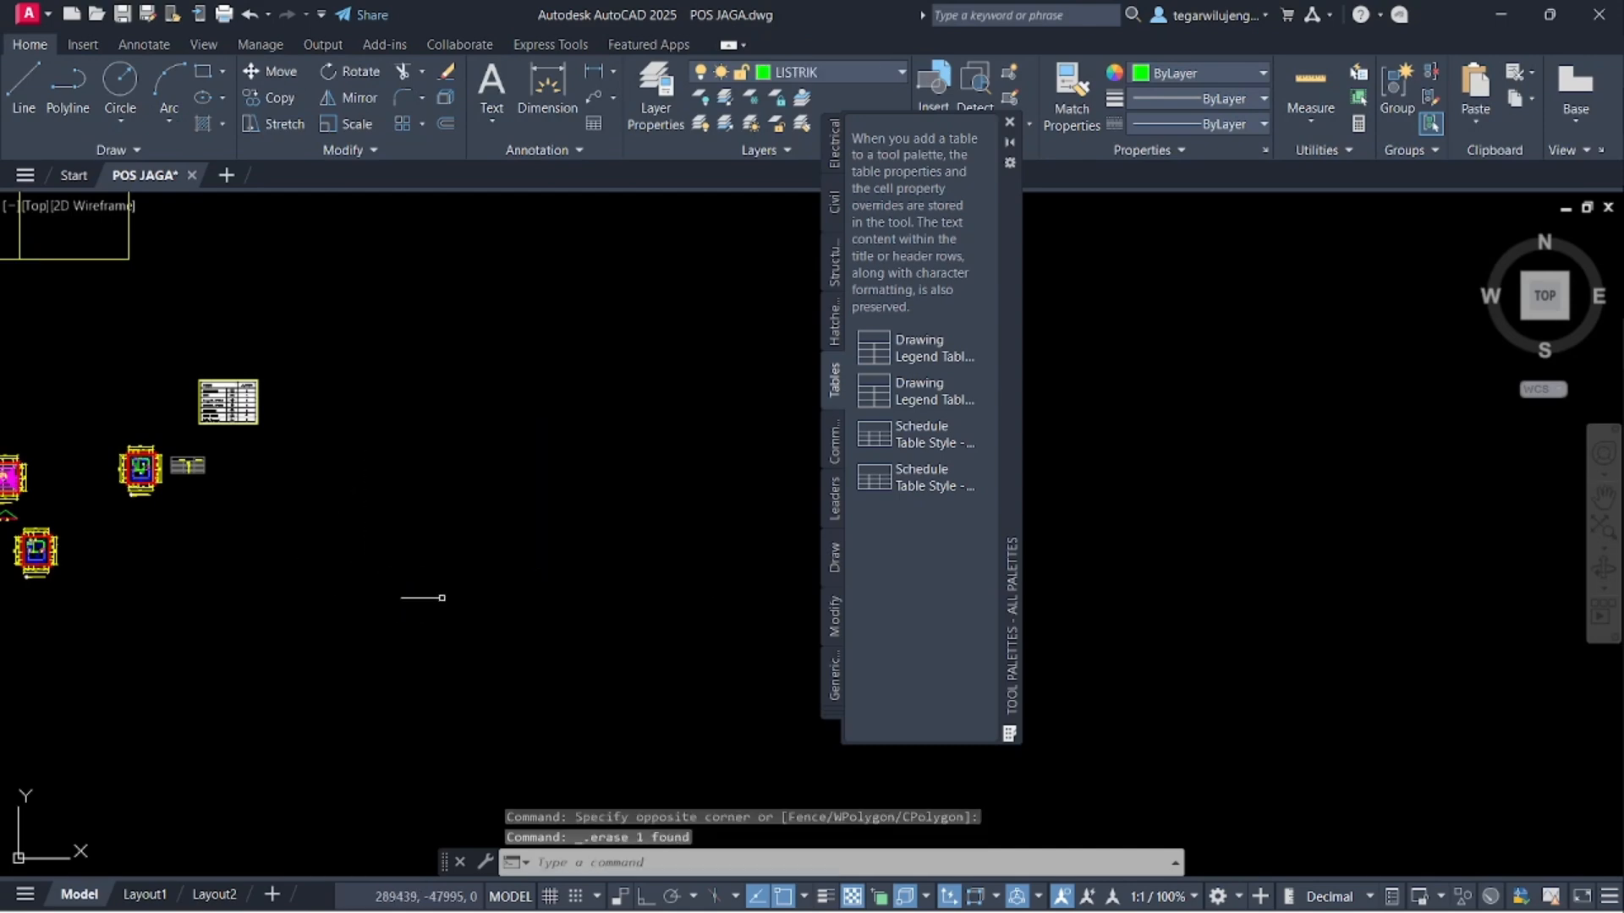
- Switch to the PDF in Microsoft Edge and snip the RENCANA INSTALASI AIR BERSIH plan on page 14
left_click(1003, 882)
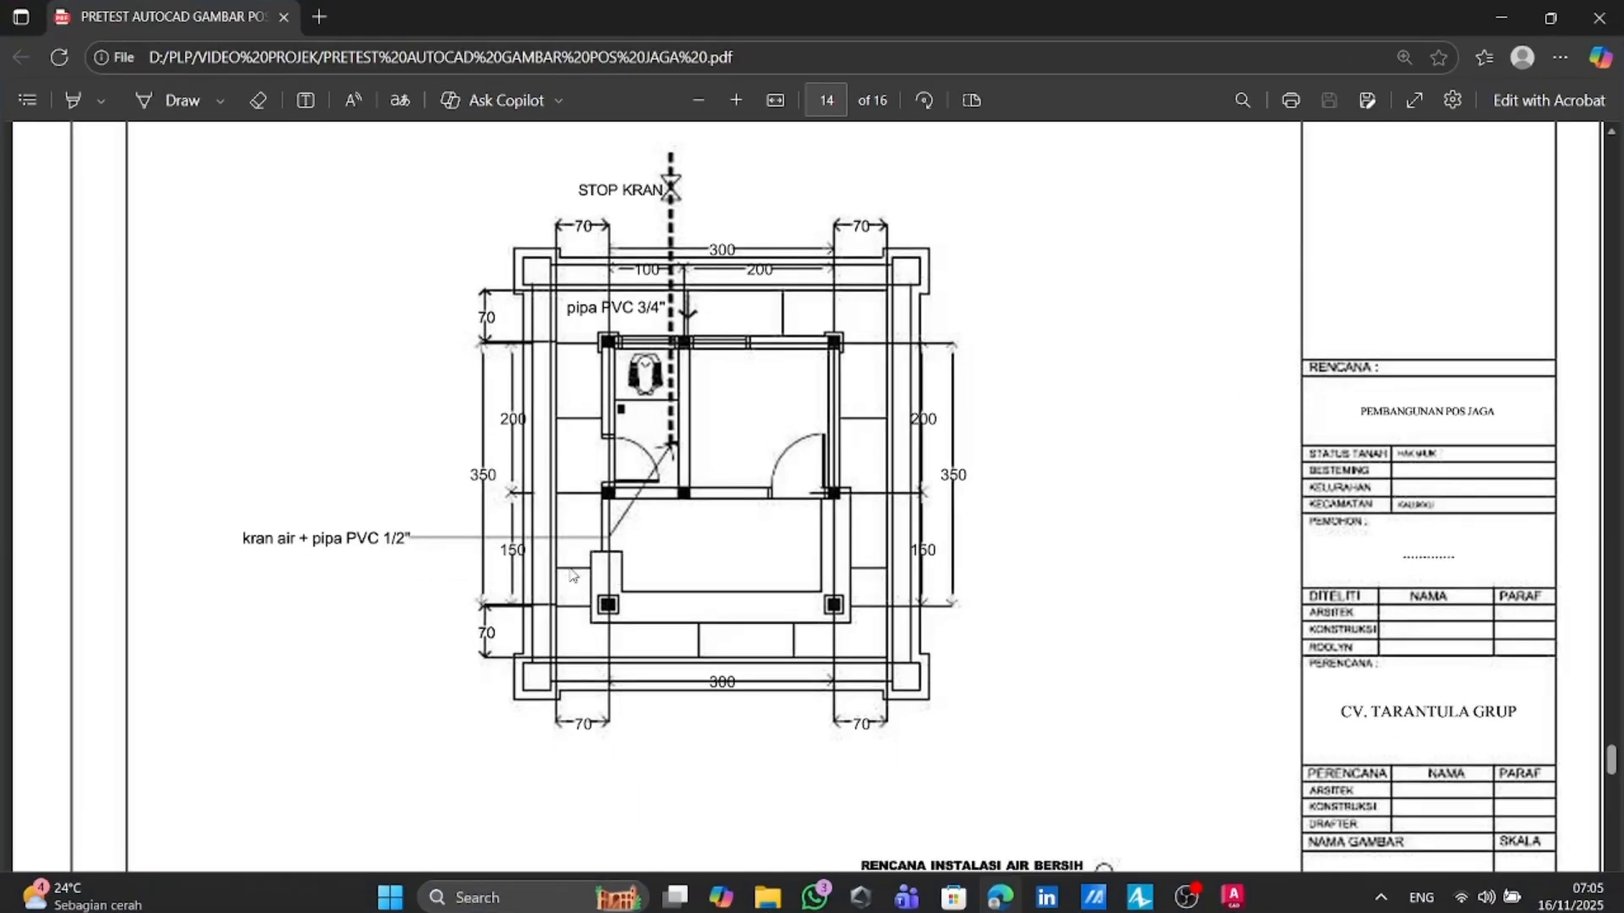
scroll(751, 546, "down", 3)
scroll(885, 542, "up", 3)
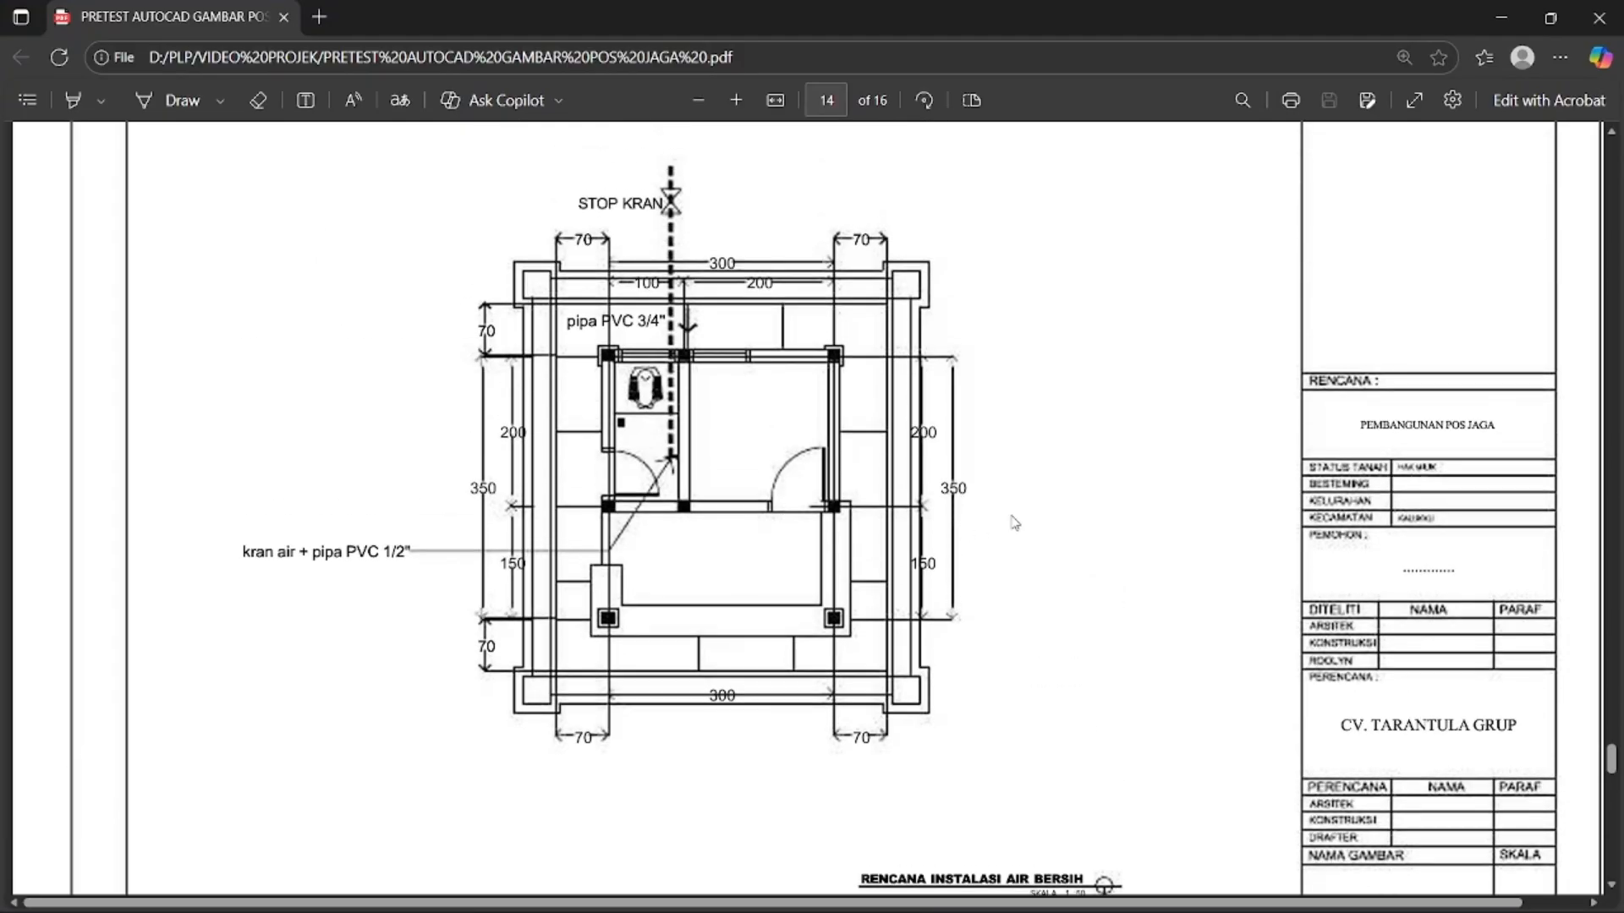
key("super+shift+s")
left_click_drag(214, 141, 1046, 880)
- Return to AutoCAD and paste the snipped clean water plan into the empty area beyond the legend table
key("alt+Tab")
scroll(234, 450, "up", 5)
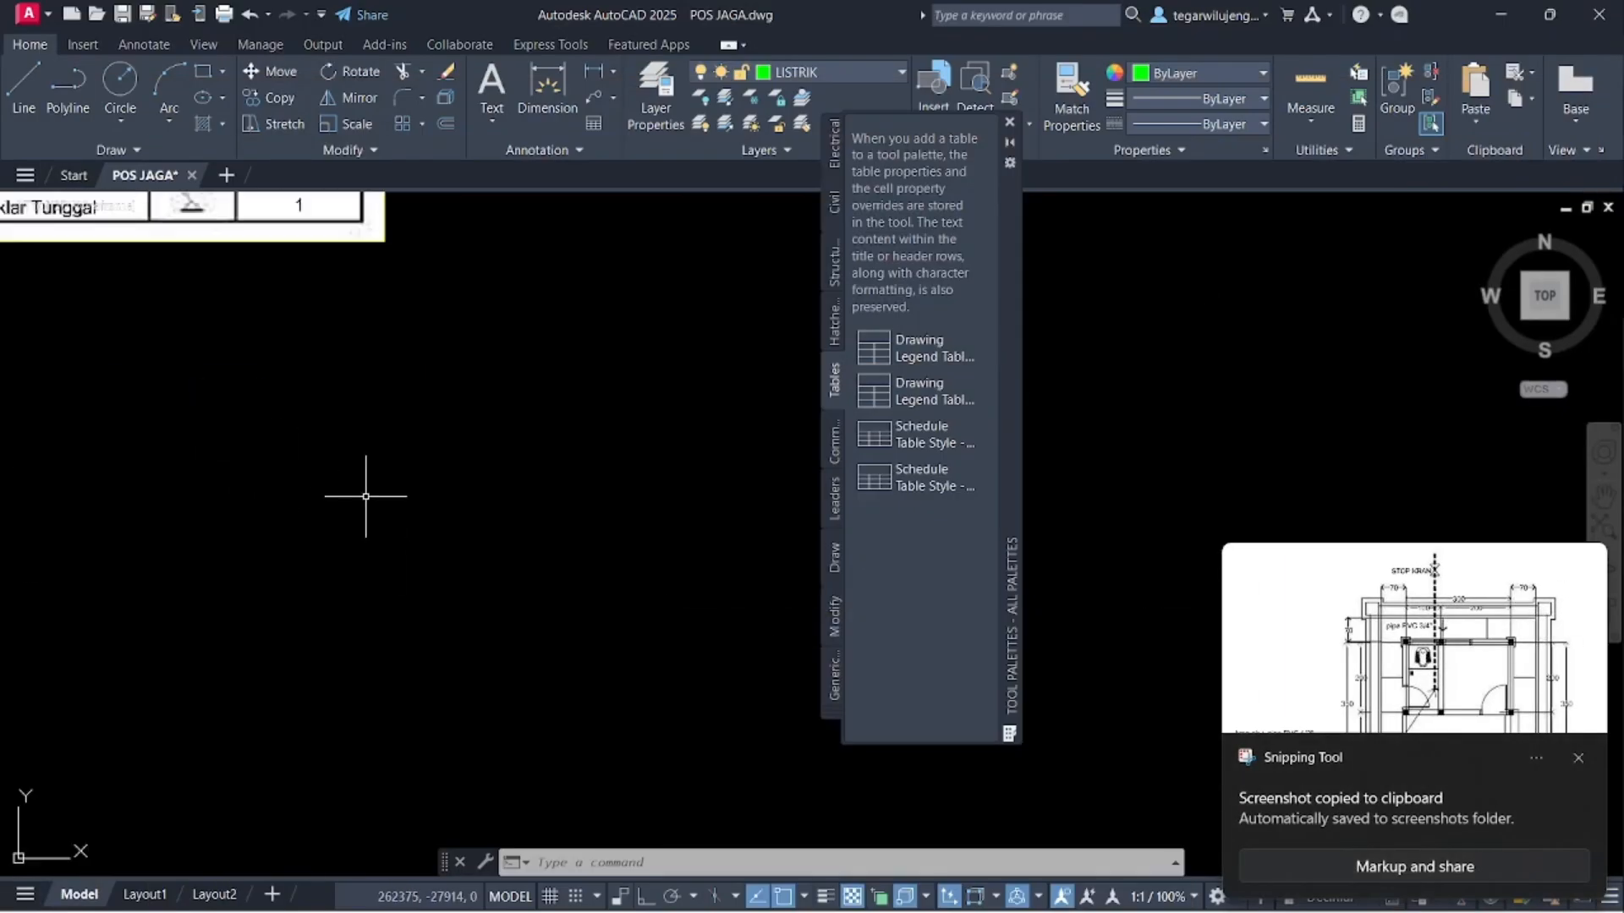
key("ctrl+v")
scroll(440, 587, "down", 5)
left_click(514, 646)
key("Escape")
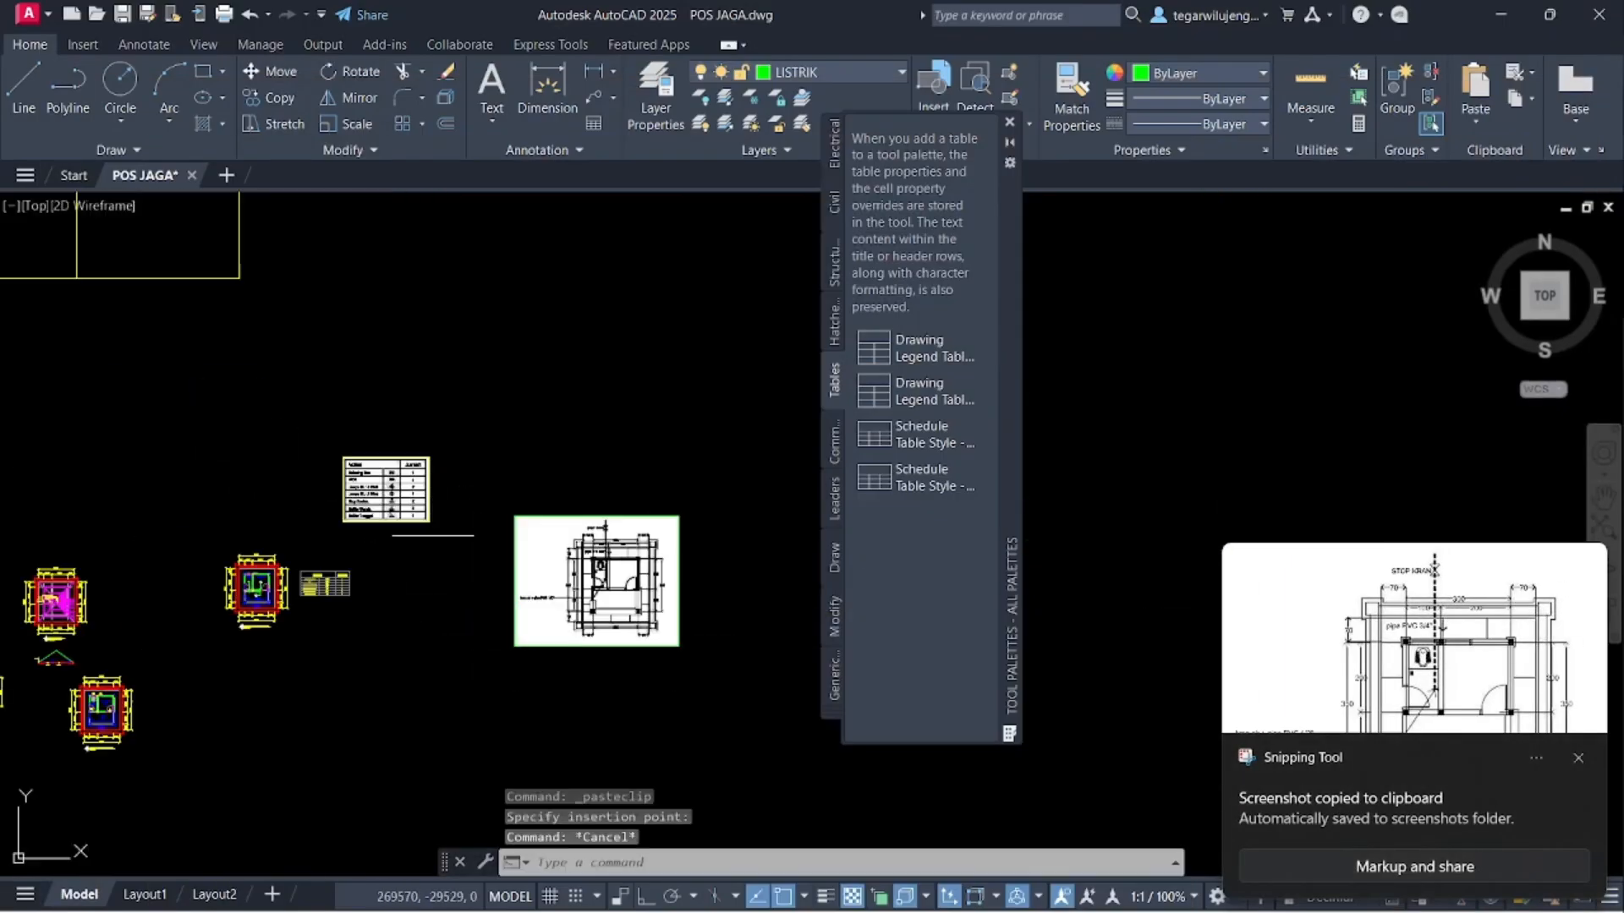
- Delete the reference image of the legend table above the drawn one
left_click(436, 537)
left_click(383, 498)
key("Delete")
- Copy the full RENCANA PINTU & JENDELA plan to the space between the legend table and the clean water reference image
scroll(389, 508, "up", 3)
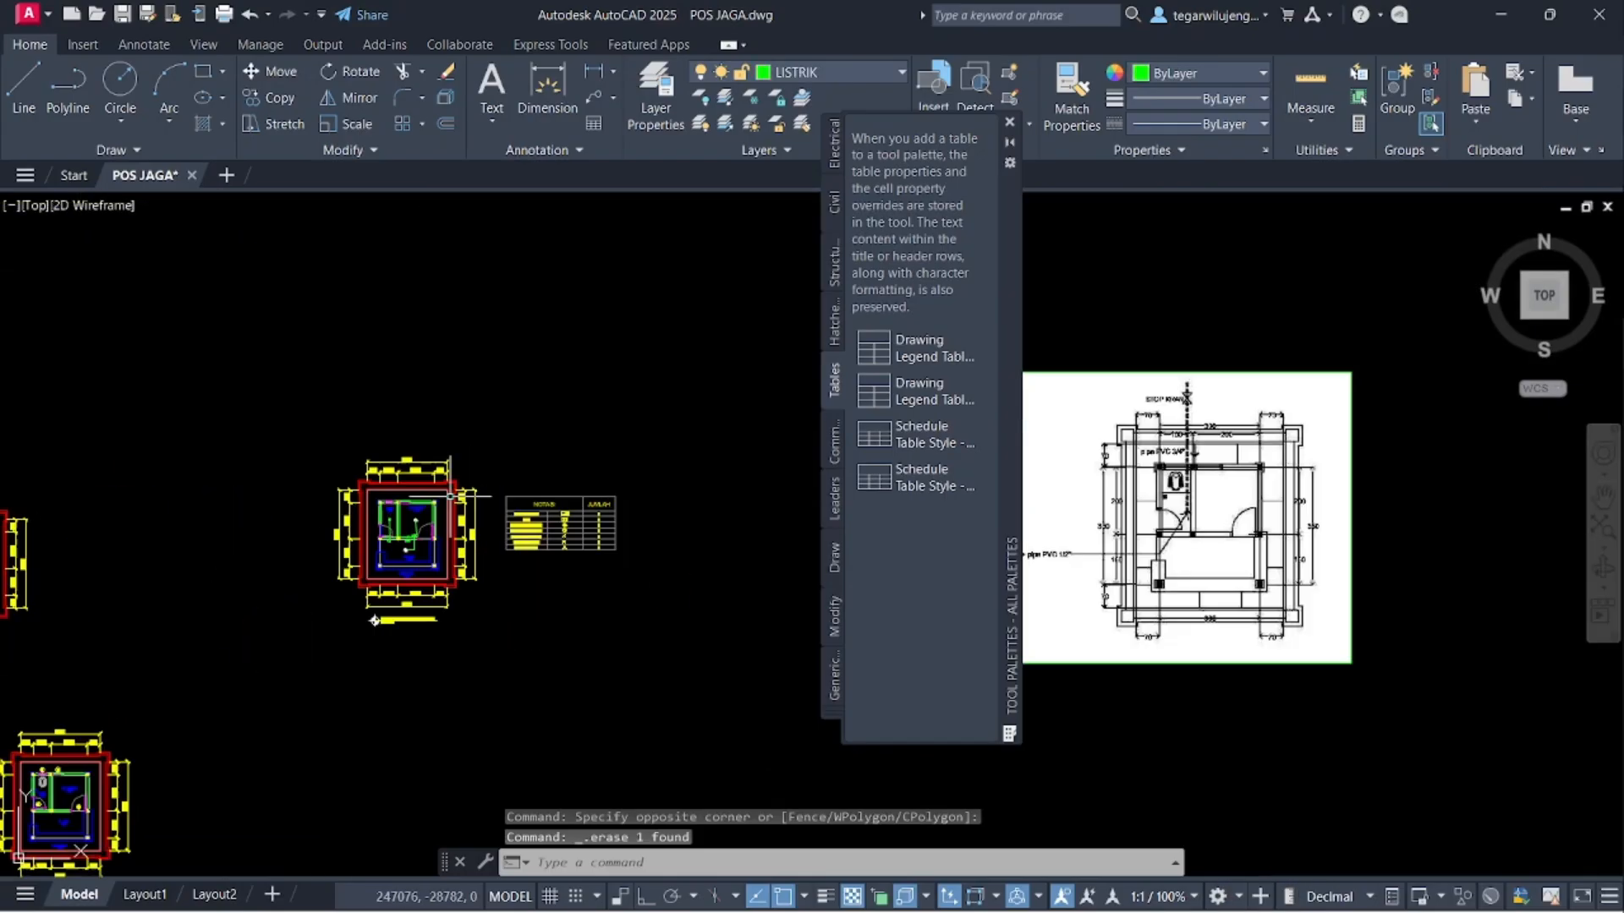
scroll(395, 516, "down", 5)
scroll(333, 500, "up", 5)
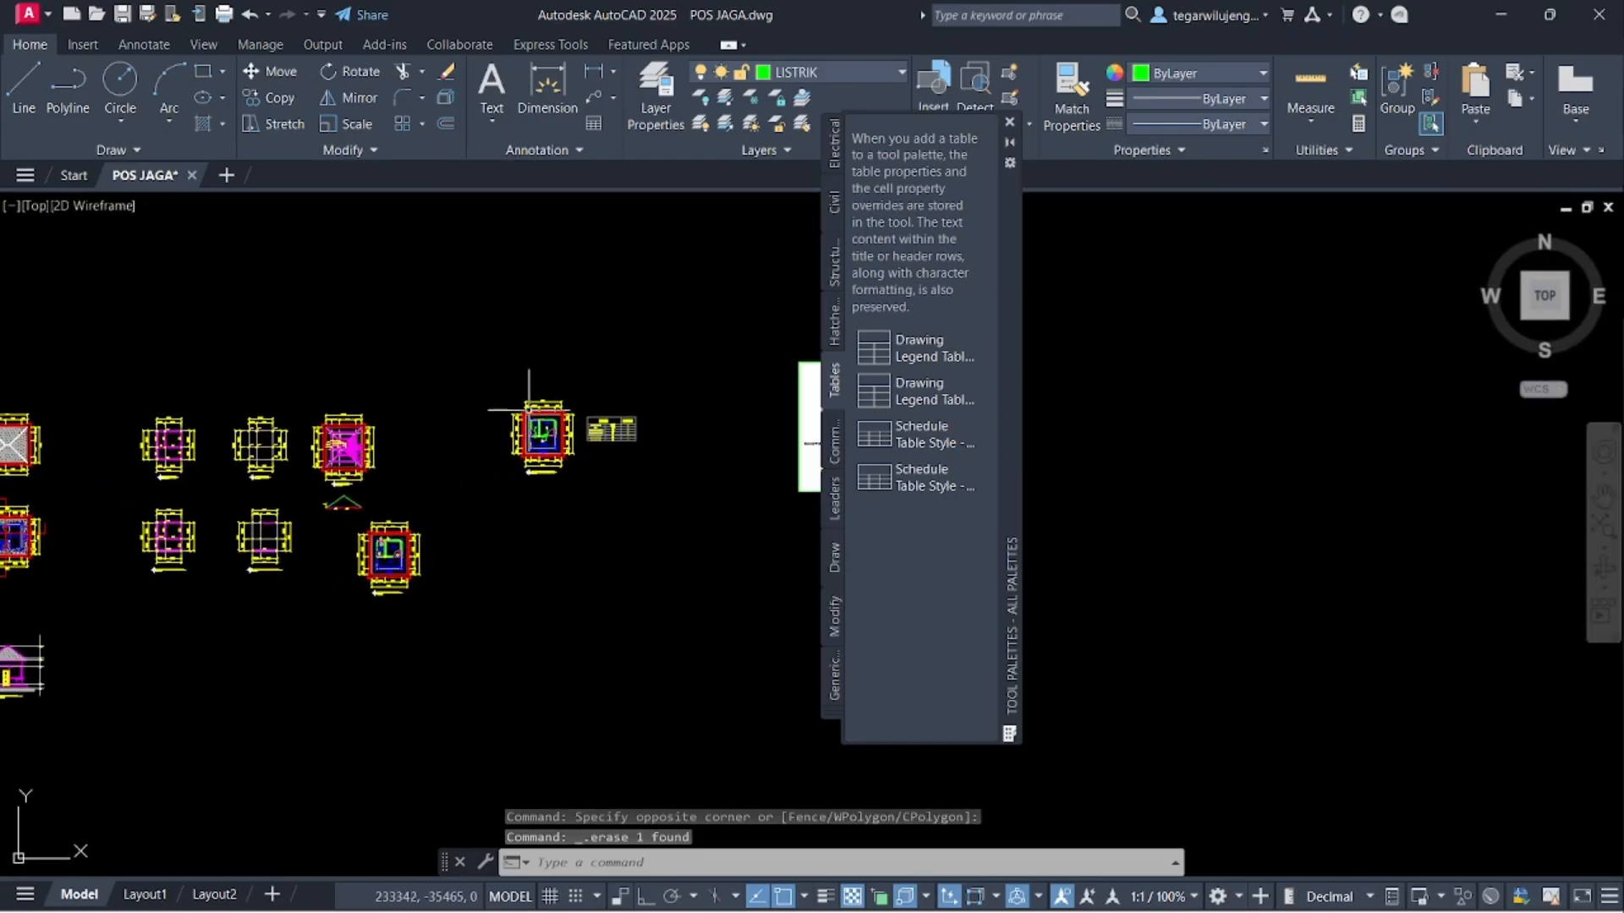
scroll(428, 482, "down", 5)
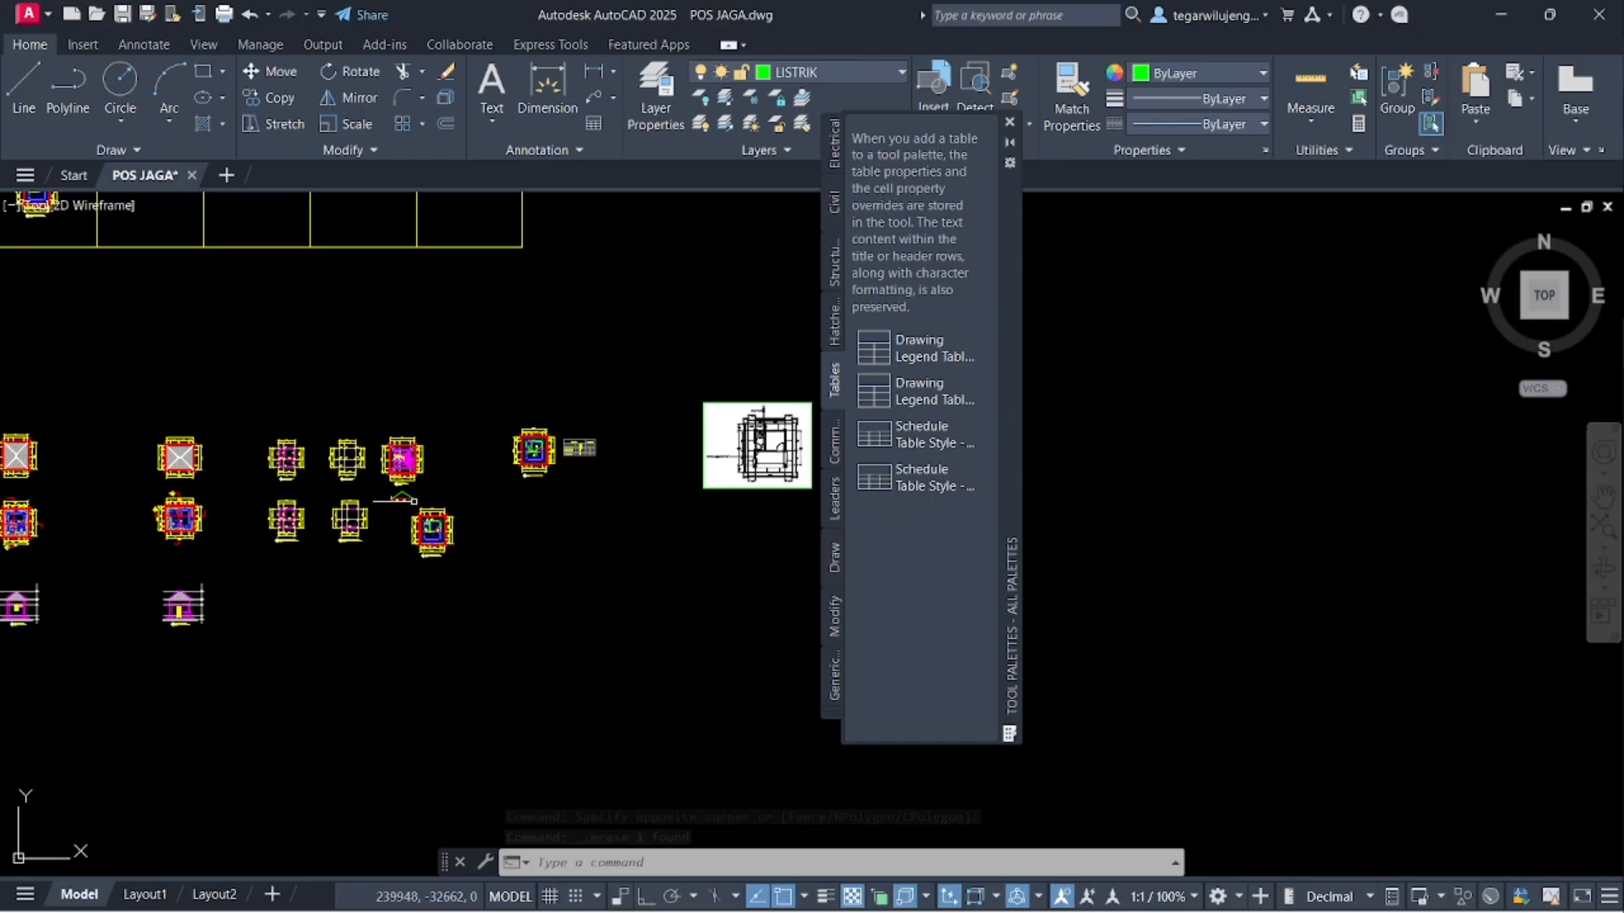
scroll(418, 526, "up", 5)
left_click(381, 425)
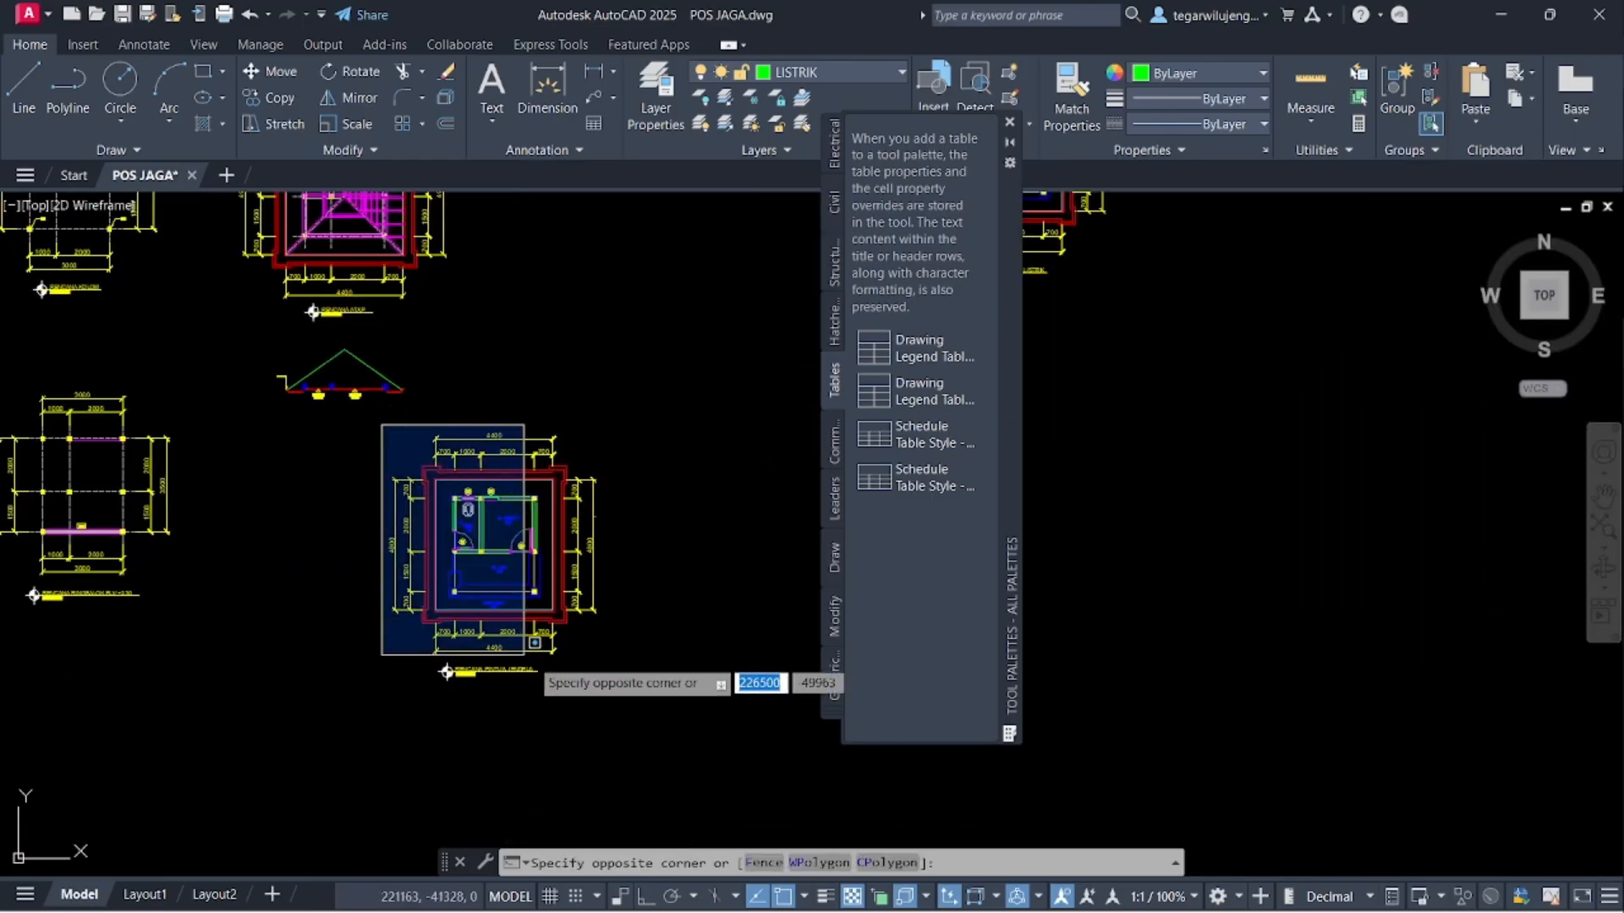
left_click(643, 715)
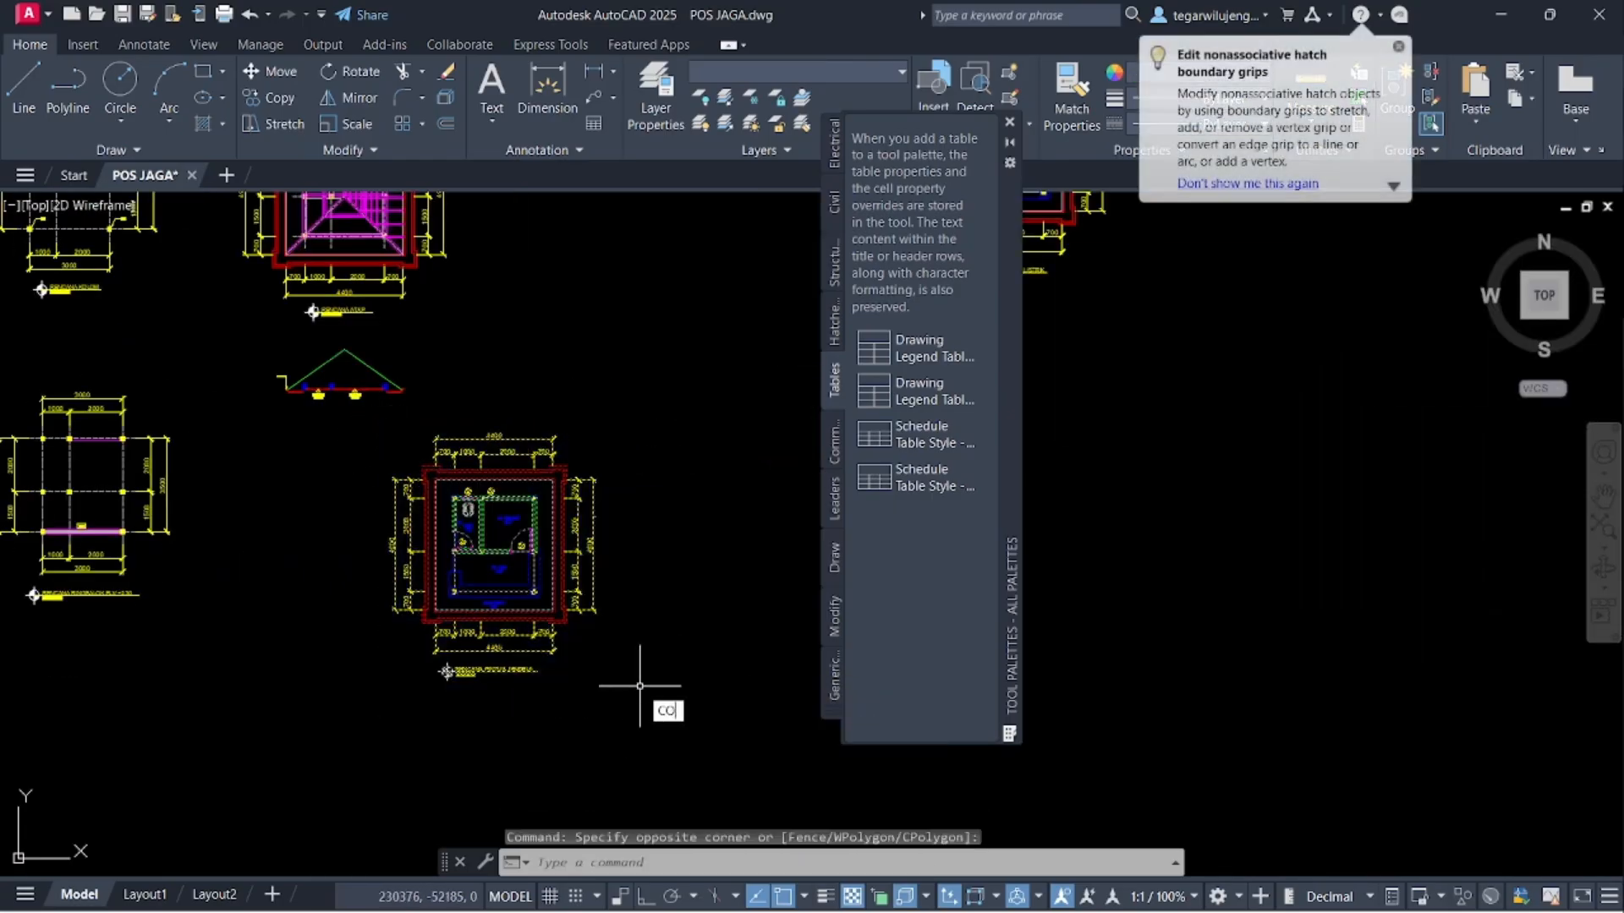
key("Return")
left_click(544, 555)
scroll(526, 569, "down", 5)
scroll(529, 561, "up", 6)
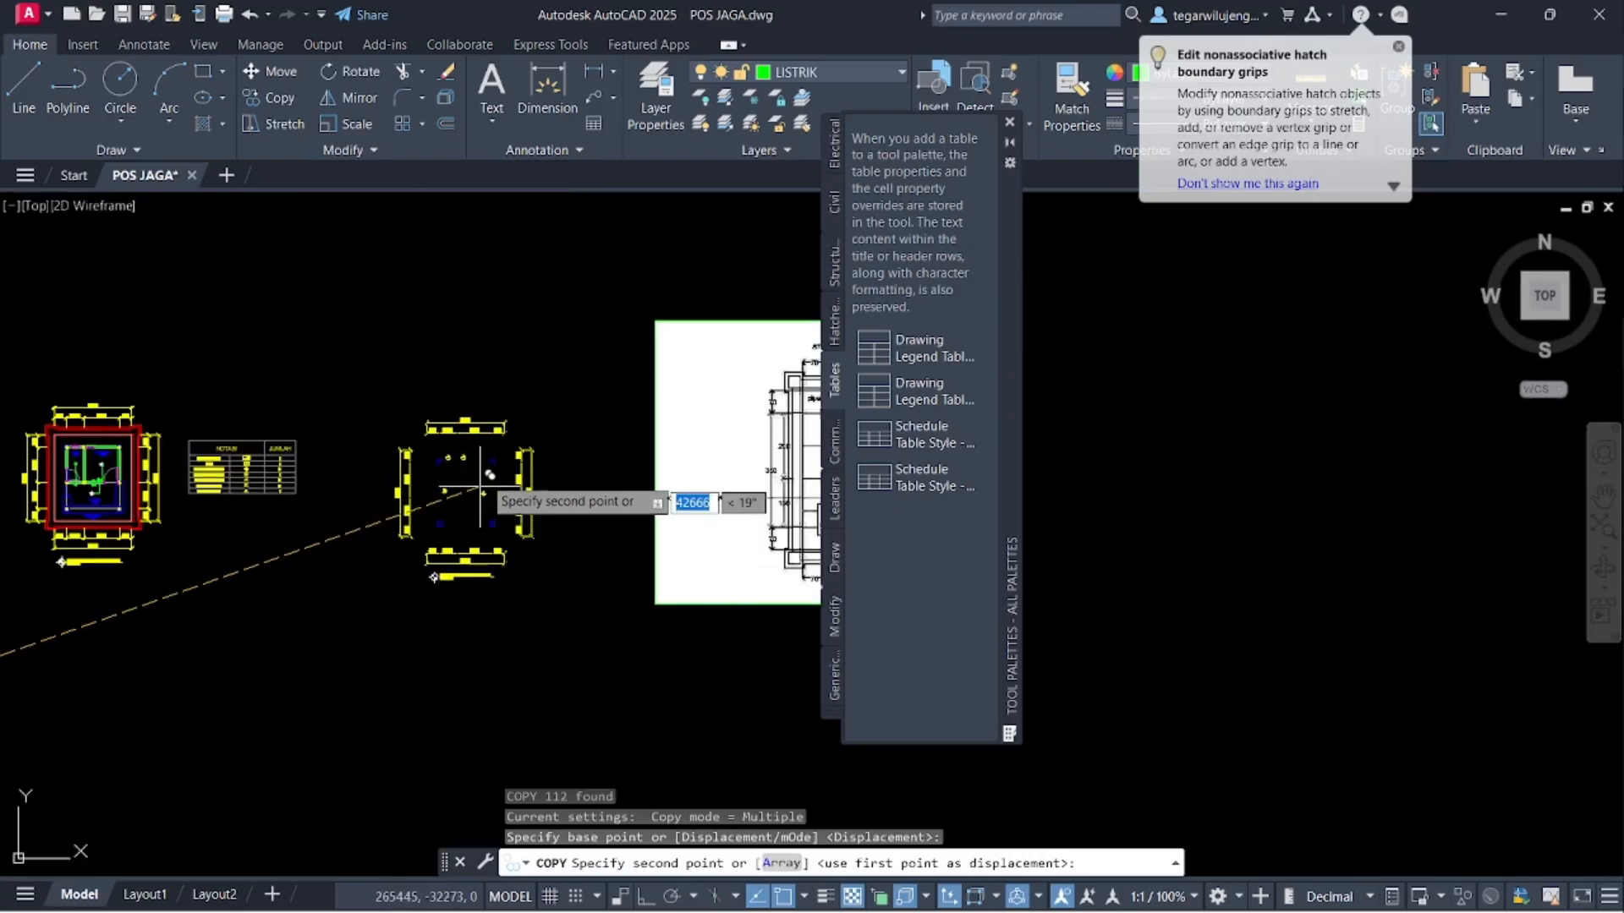
left_click(479, 487)
key("Escape")
- Create a new layer named AIR BERSIH and give it color 170
scroll(462, 467, "up", 5)
left_click(655, 100)
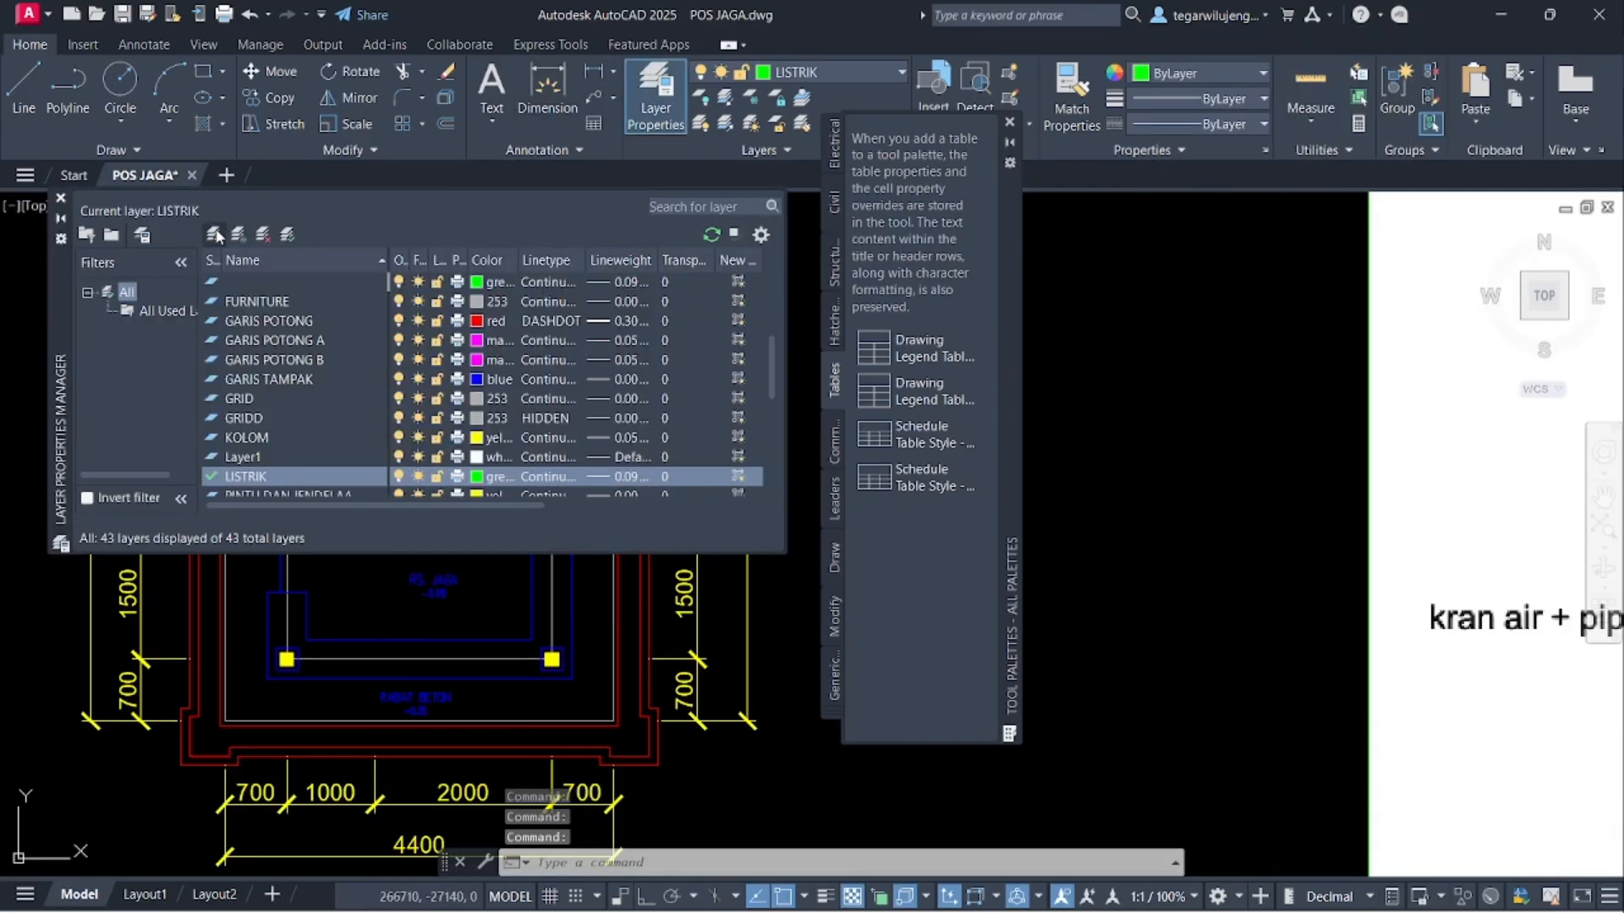
left_click(217, 237)
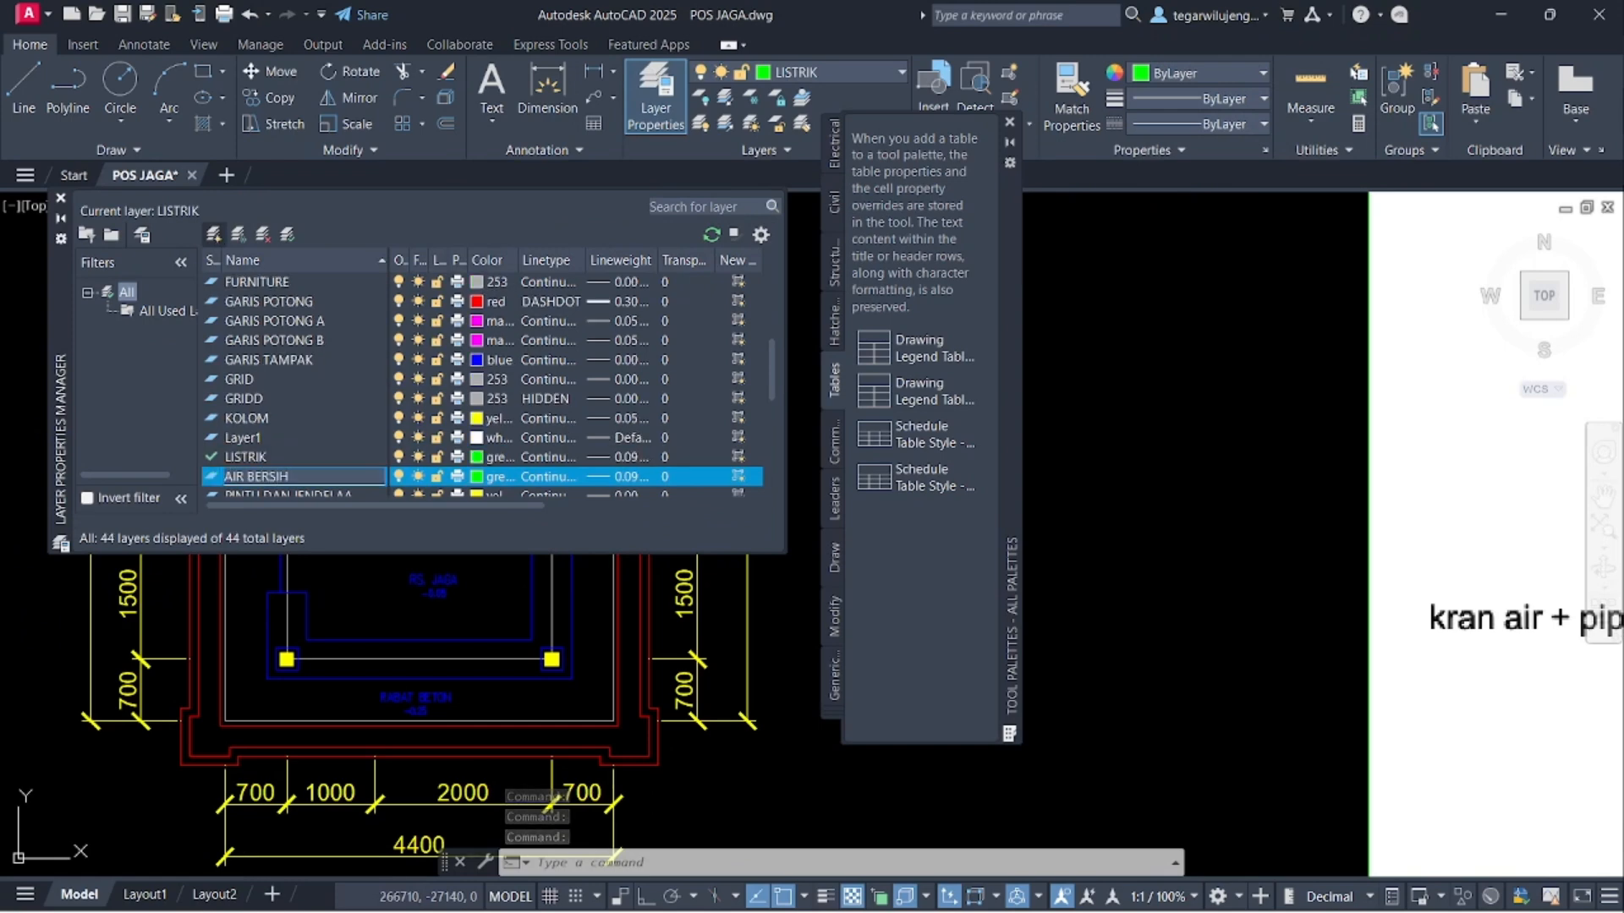
left_click(479, 477)
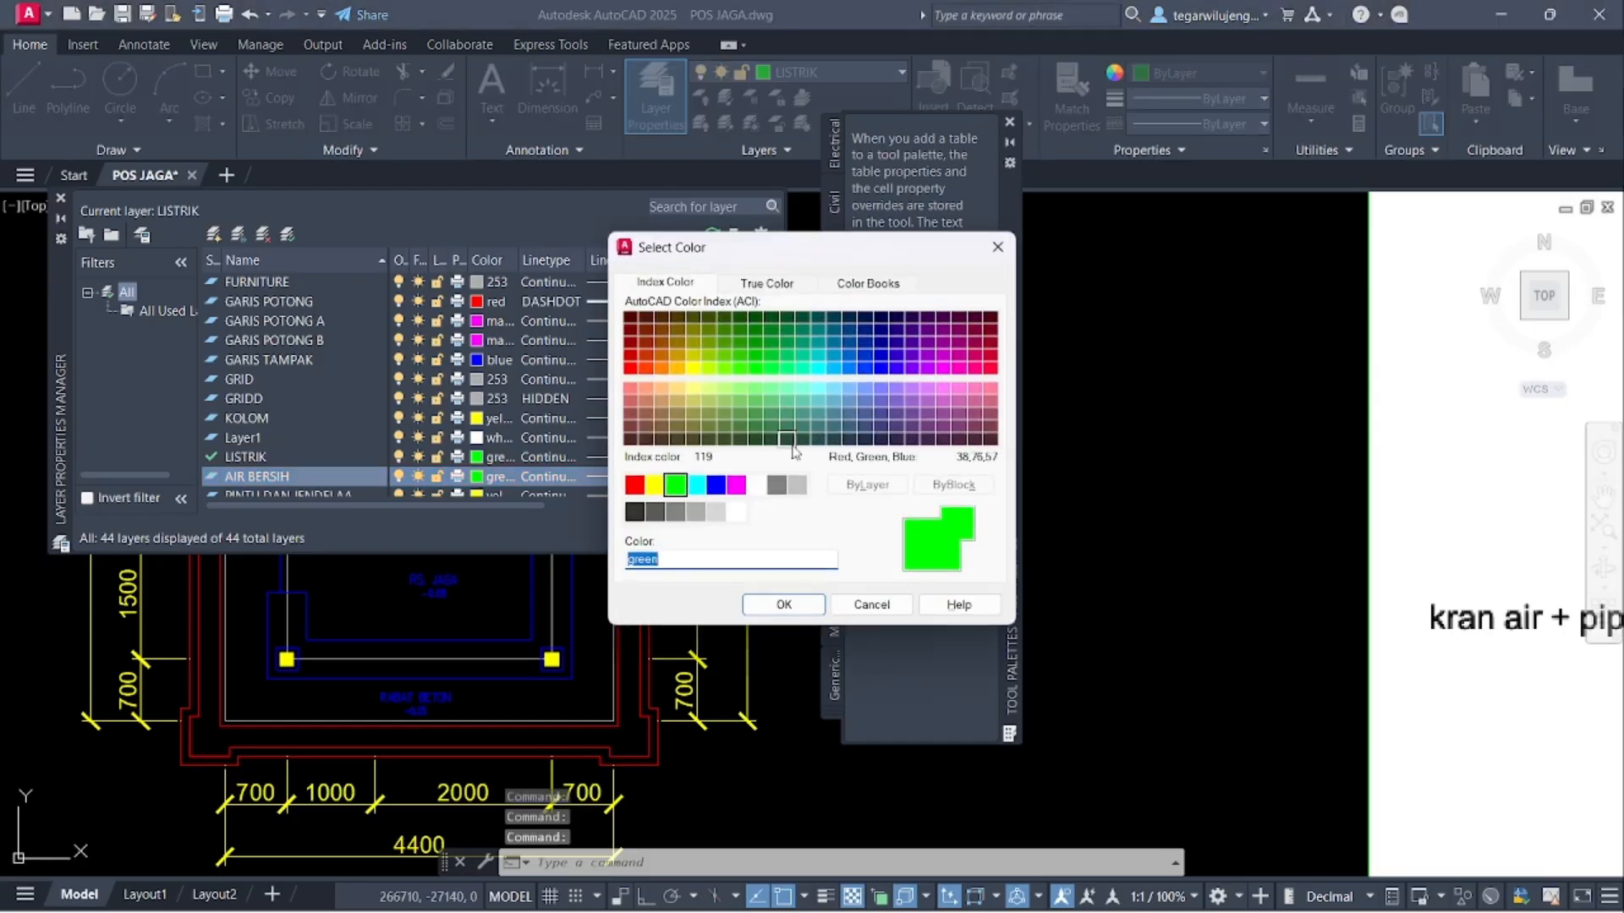
left_click(888, 364)
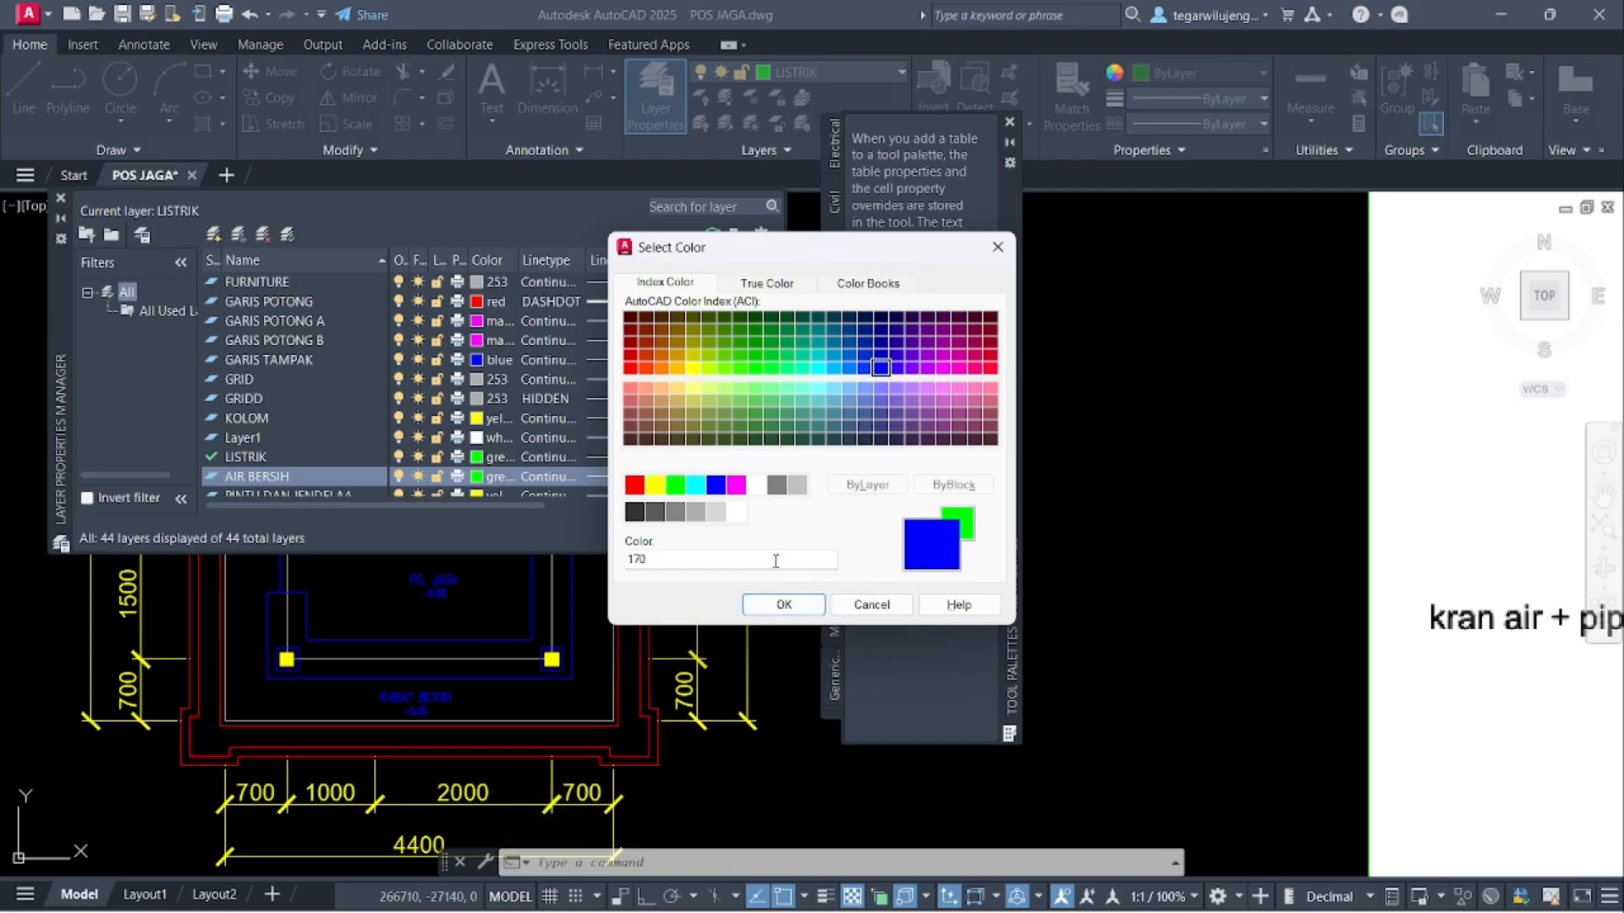
left_click(779, 606)
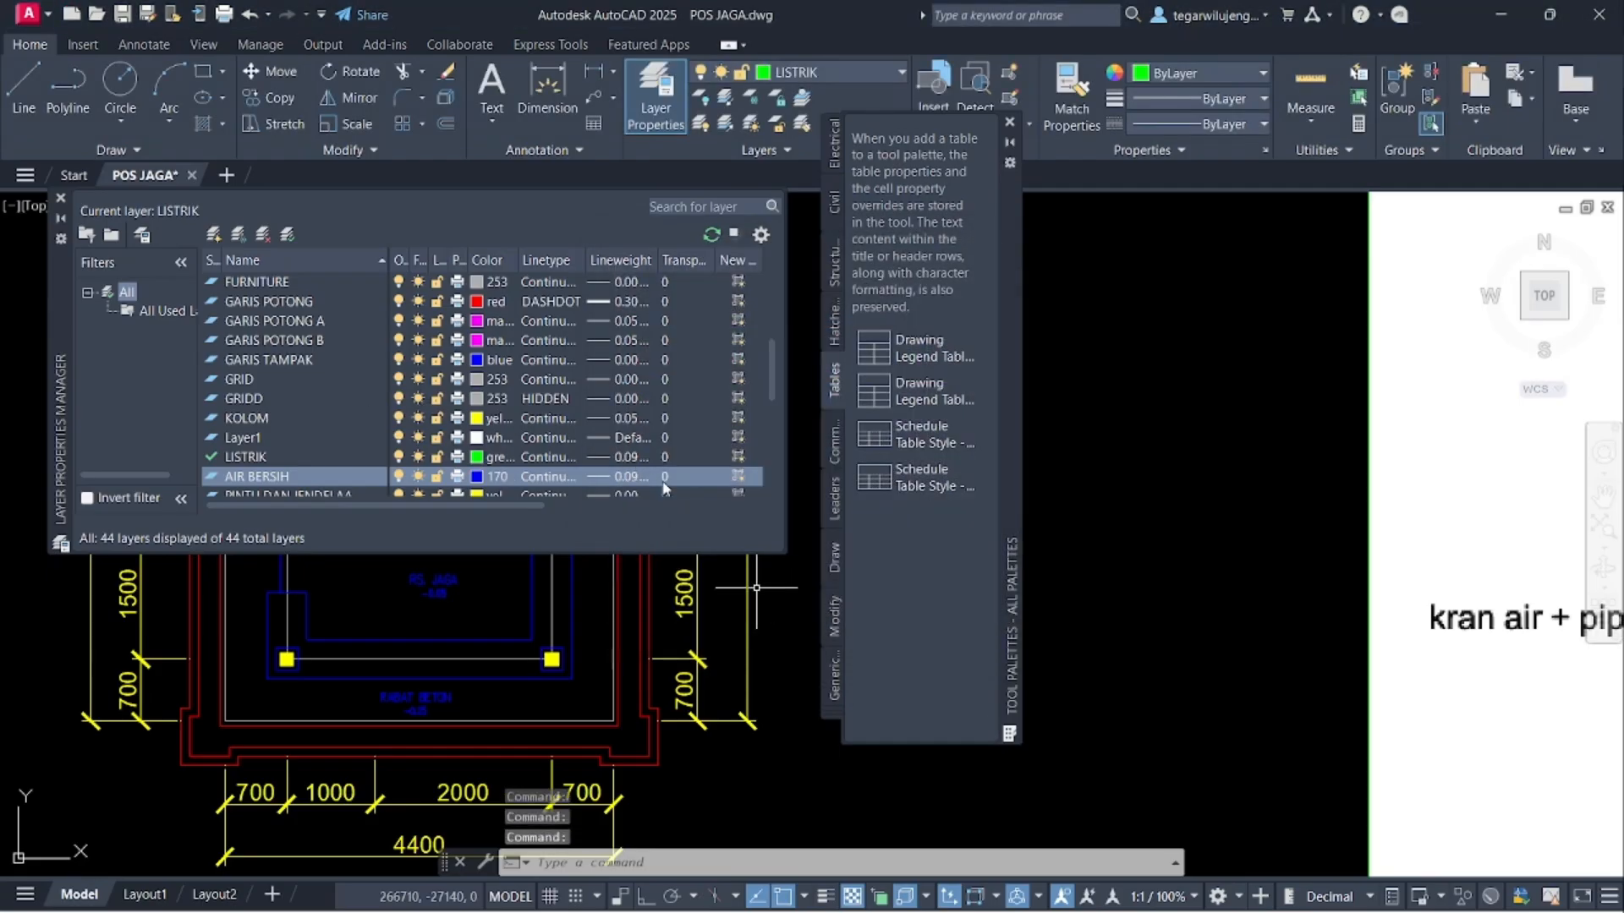
- Give the AIR BERSIH layer the HIDDEN linetype and a 0.20 mm lineweight, and make it the current layer
left_click(541, 476)
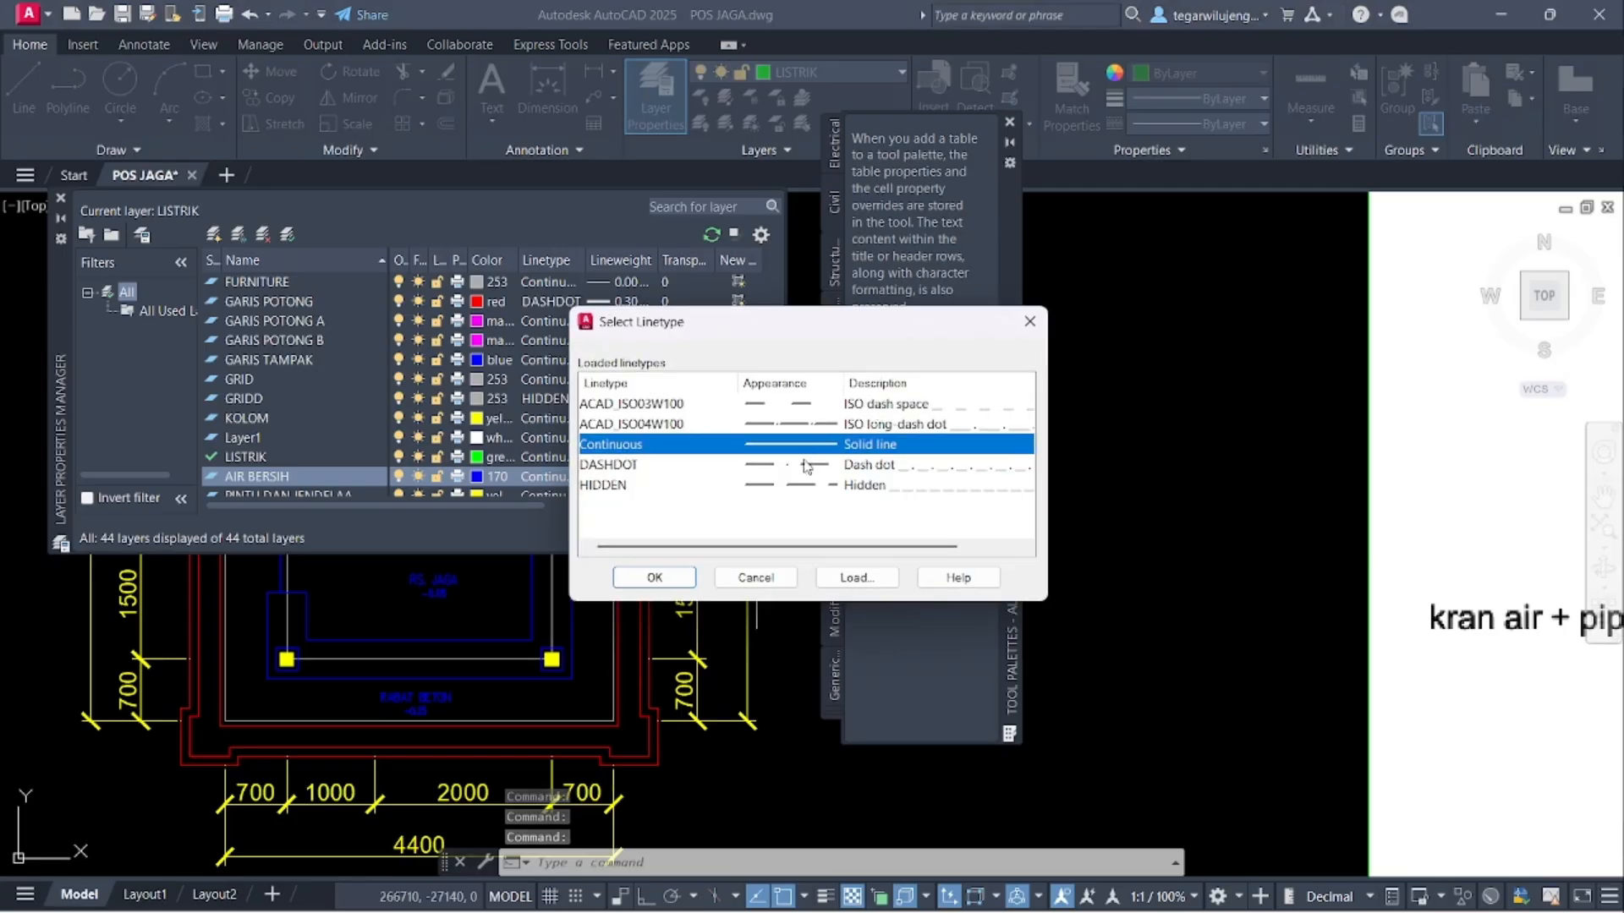
left_click(771, 484)
left_click(655, 578)
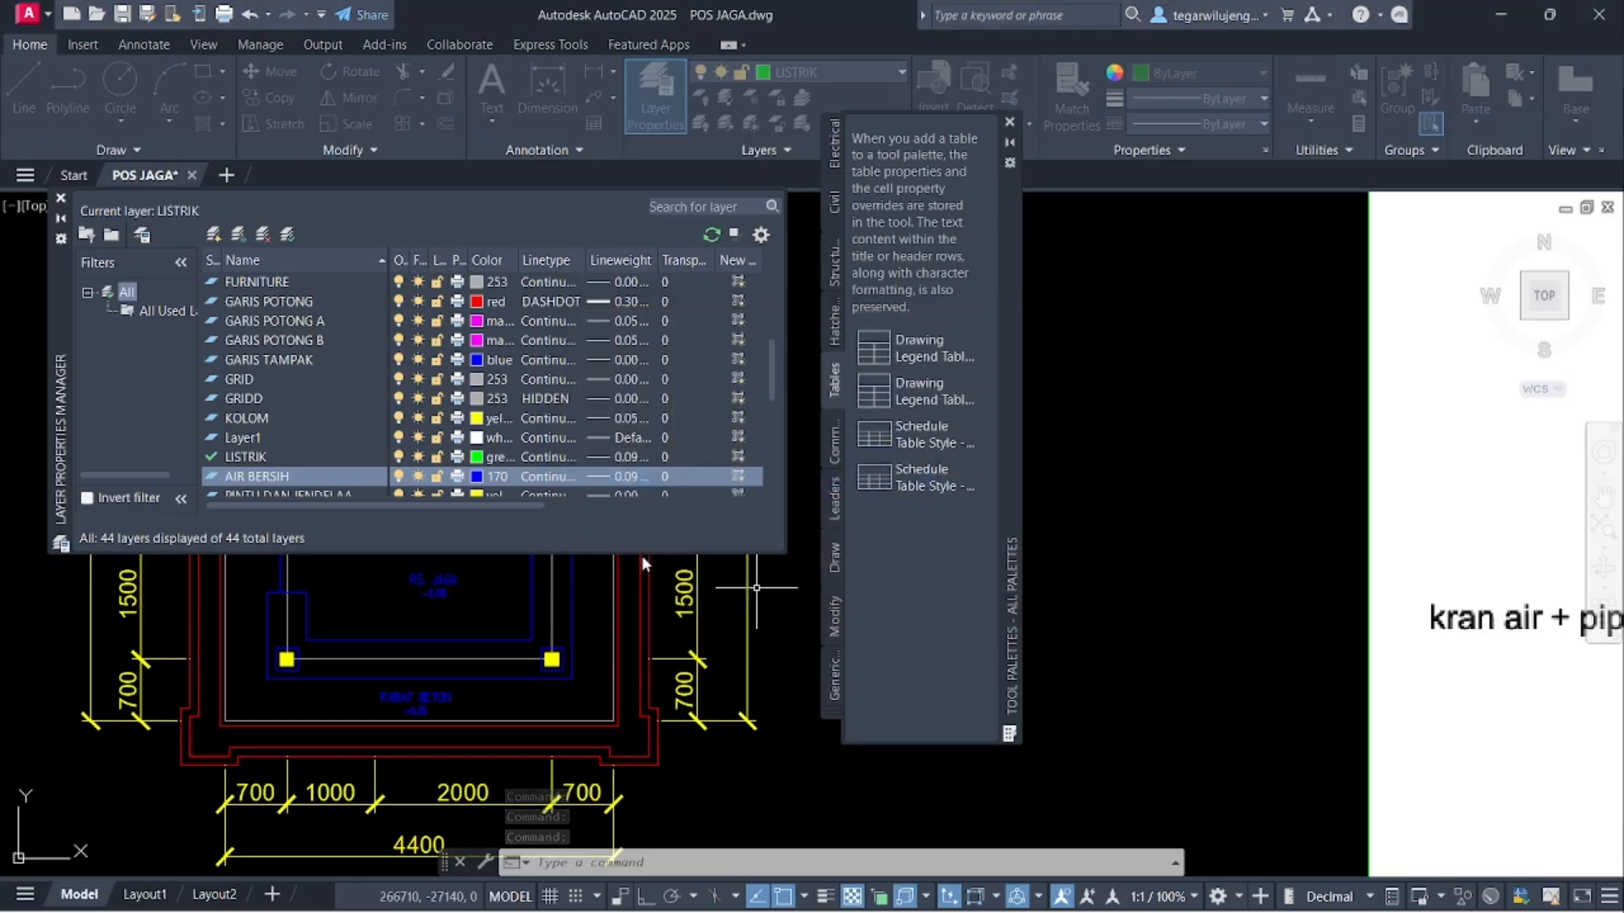
left_click(624, 476)
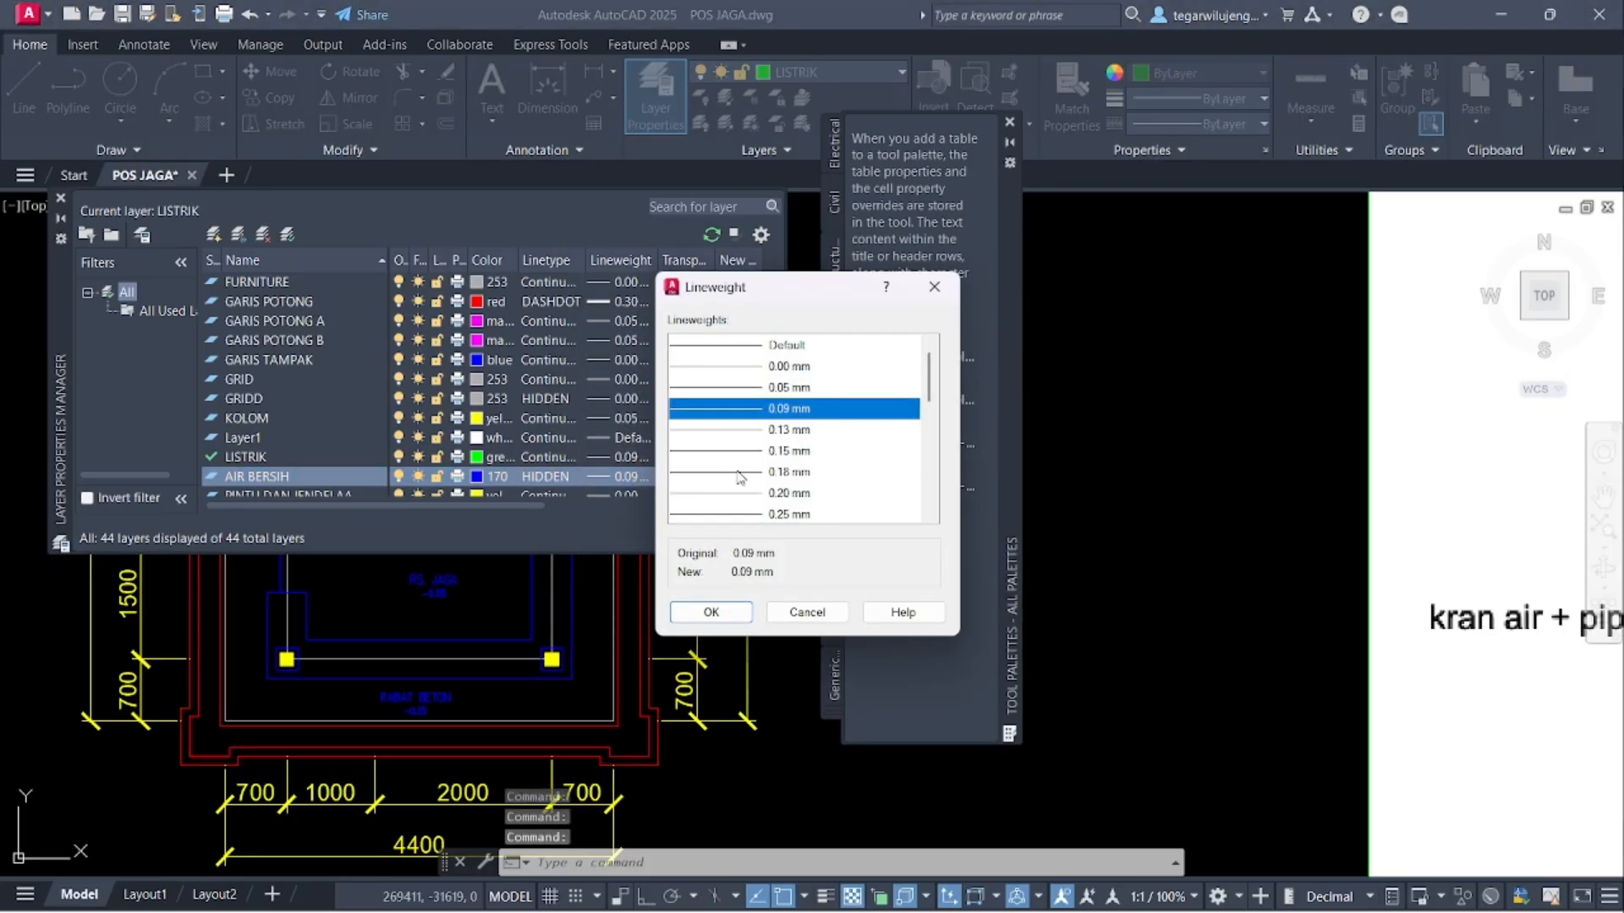
left_click(763, 494)
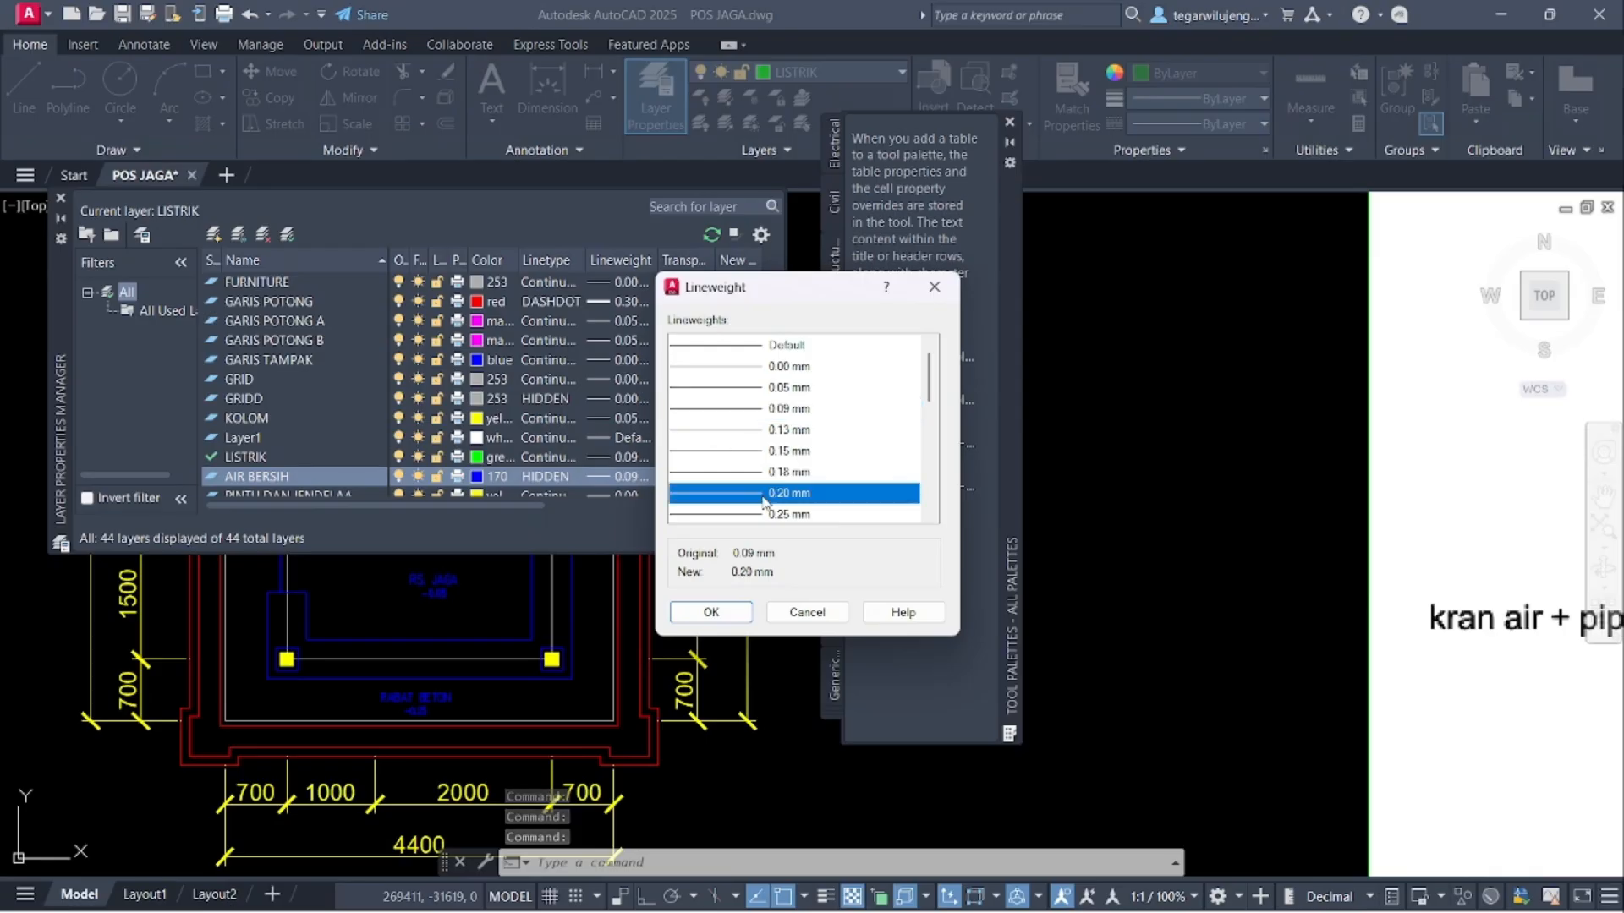
left_click(711, 612)
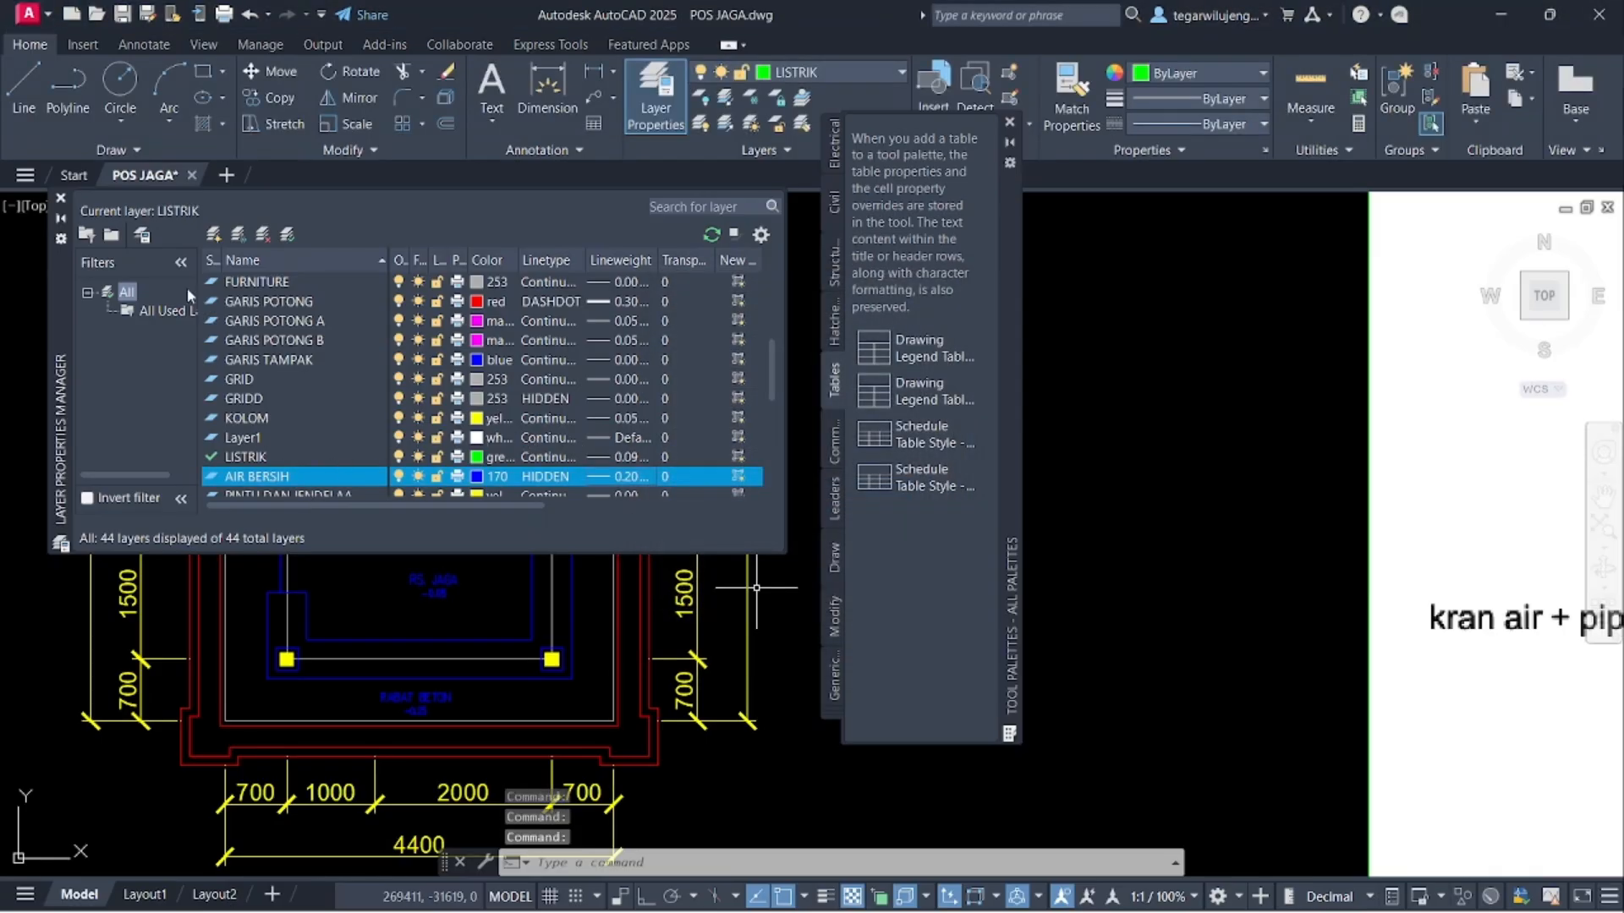
double_click(209, 479)
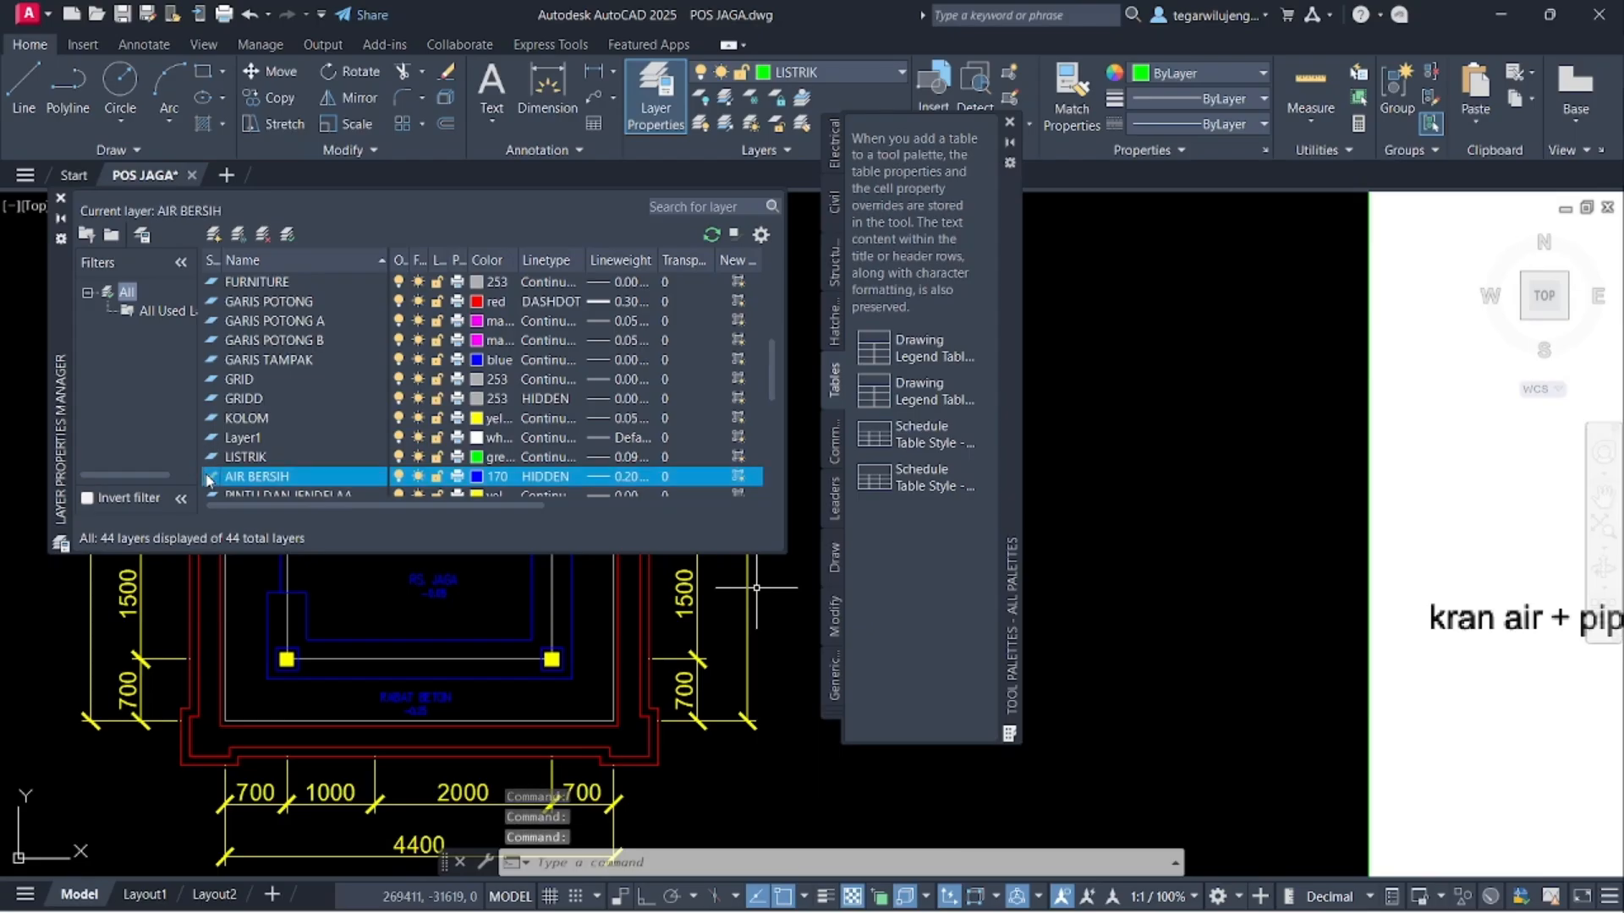
- Create a new layer named AIR BEKAS and give it color 60
left_click(215, 236)
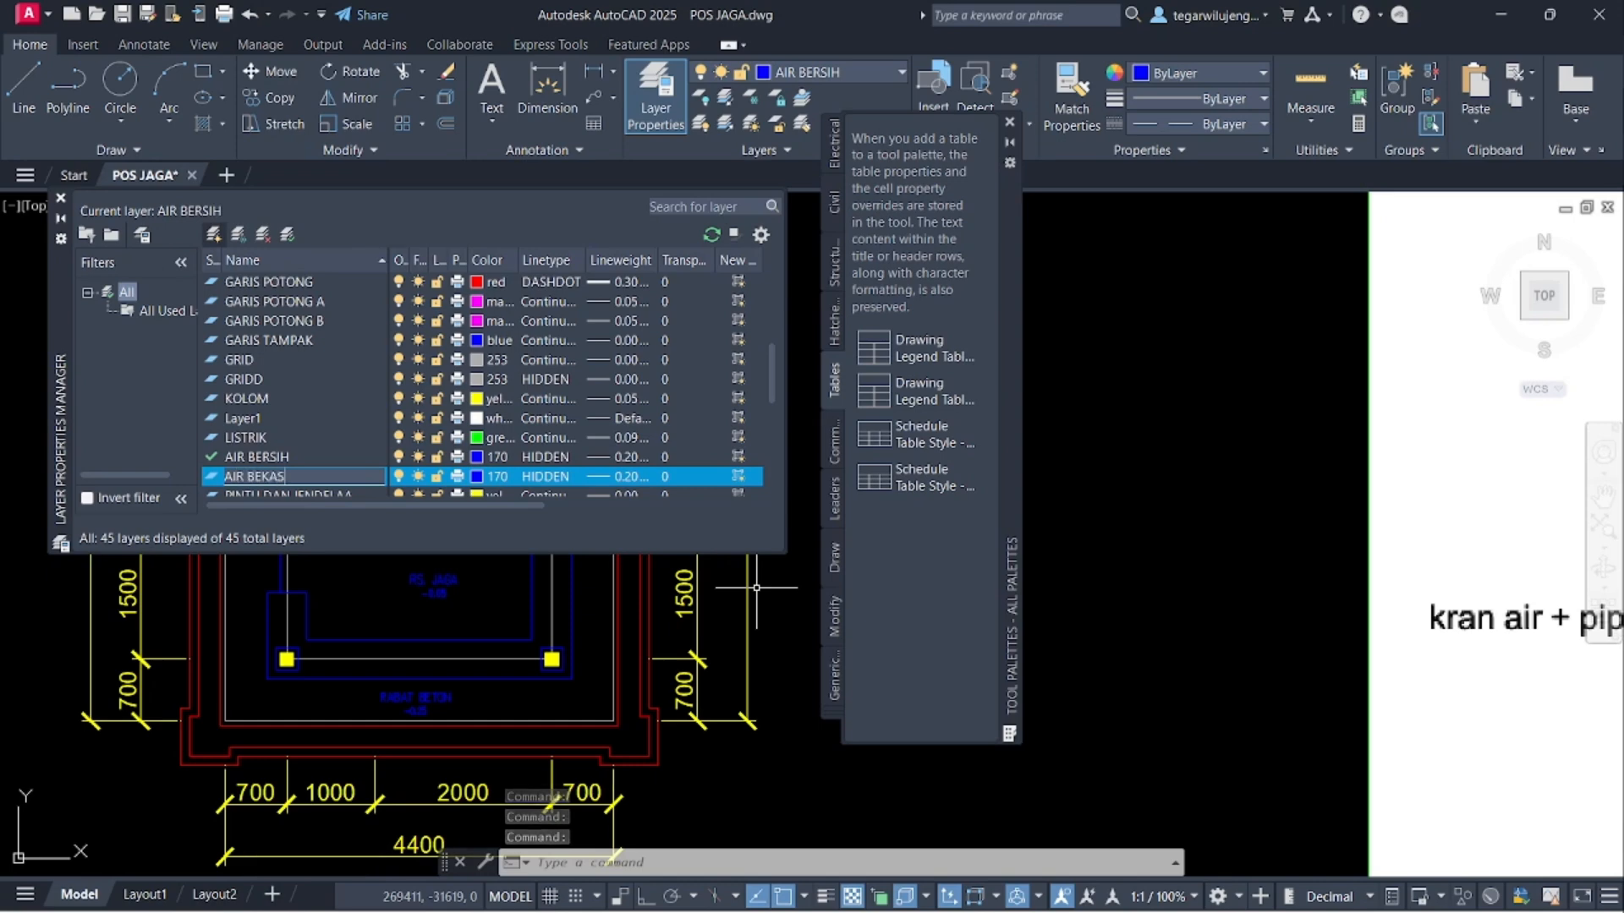
left_click(479, 477)
left_click(709, 372)
left_click(783, 604)
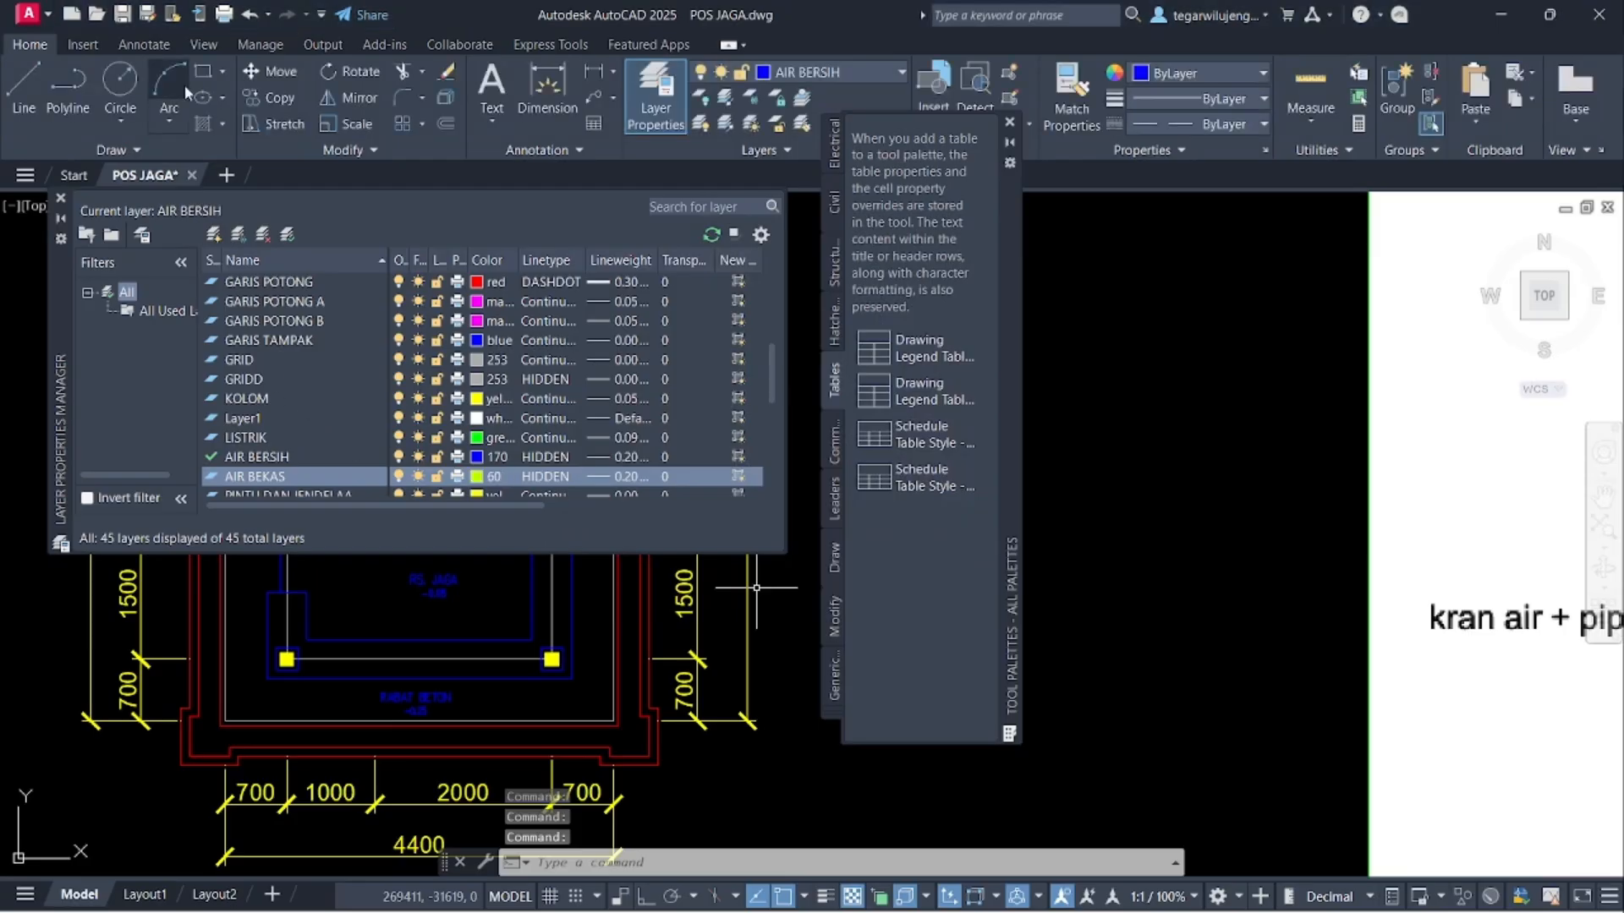
- Create a new layer named AIR KOTORR, give it an orange color, and close the layer manager
left_click(212, 243)
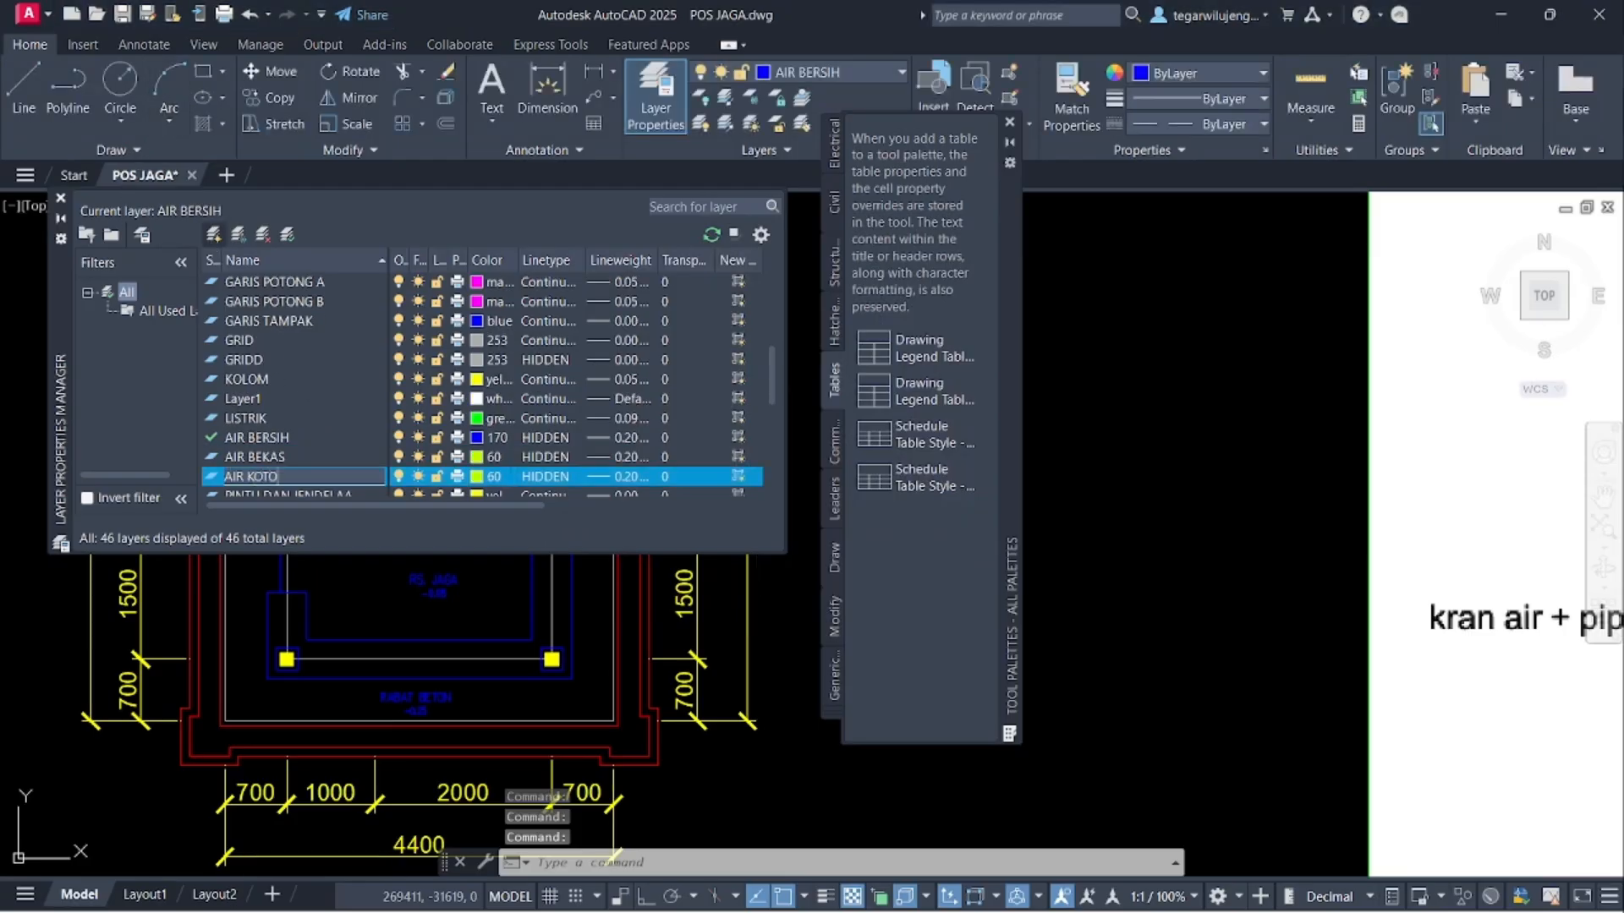
left_click(472, 478)
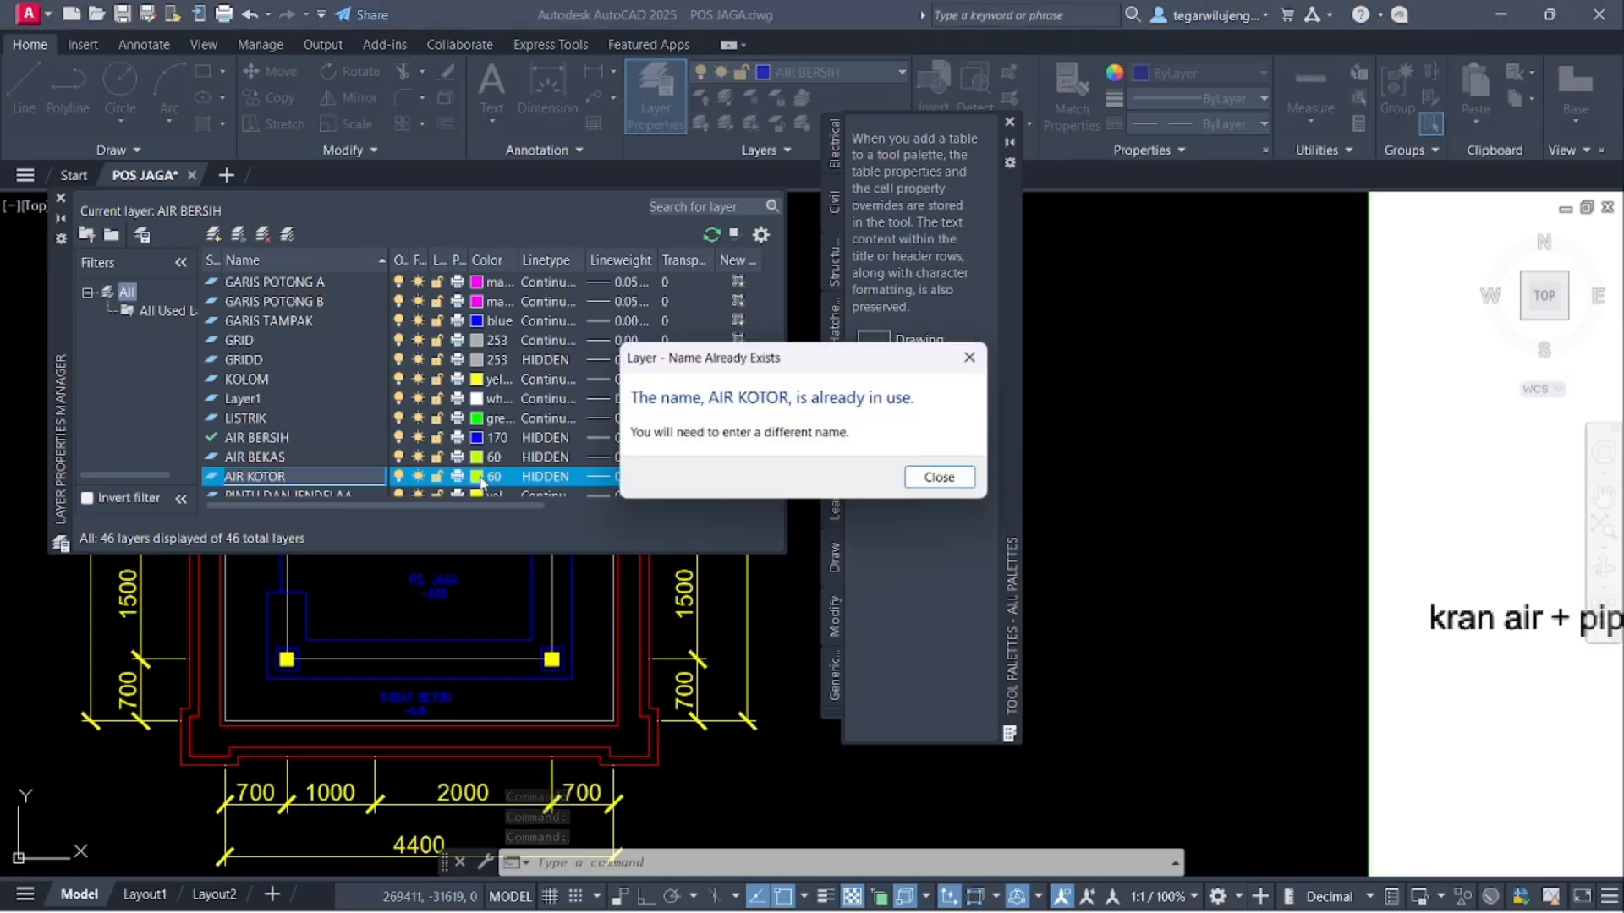
left_click(938, 477)
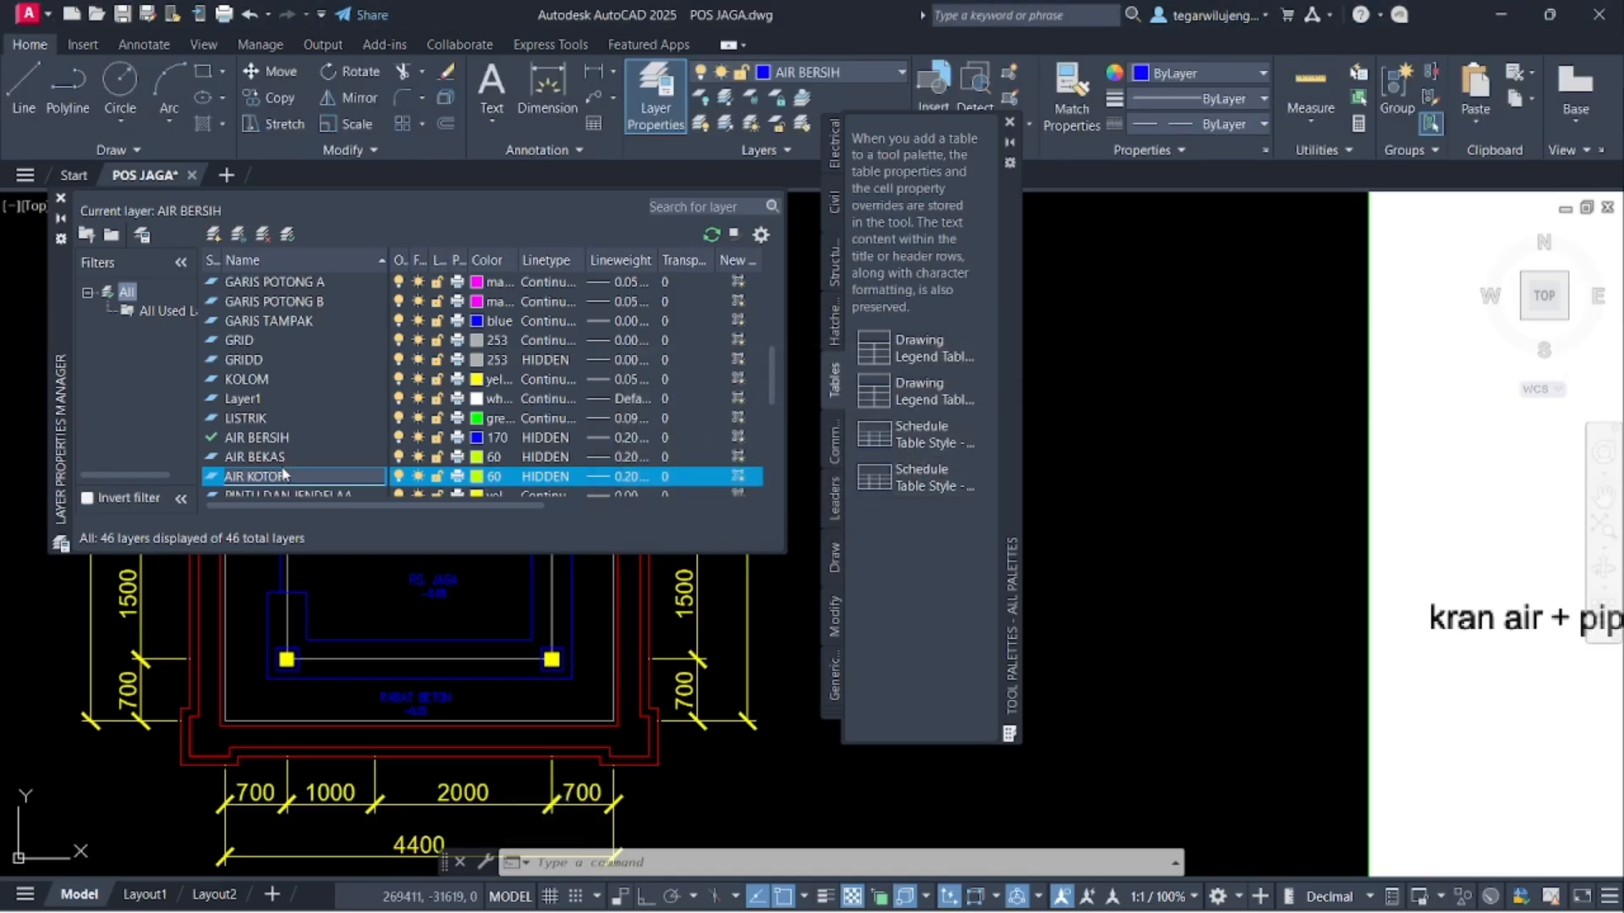
left_click(478, 476)
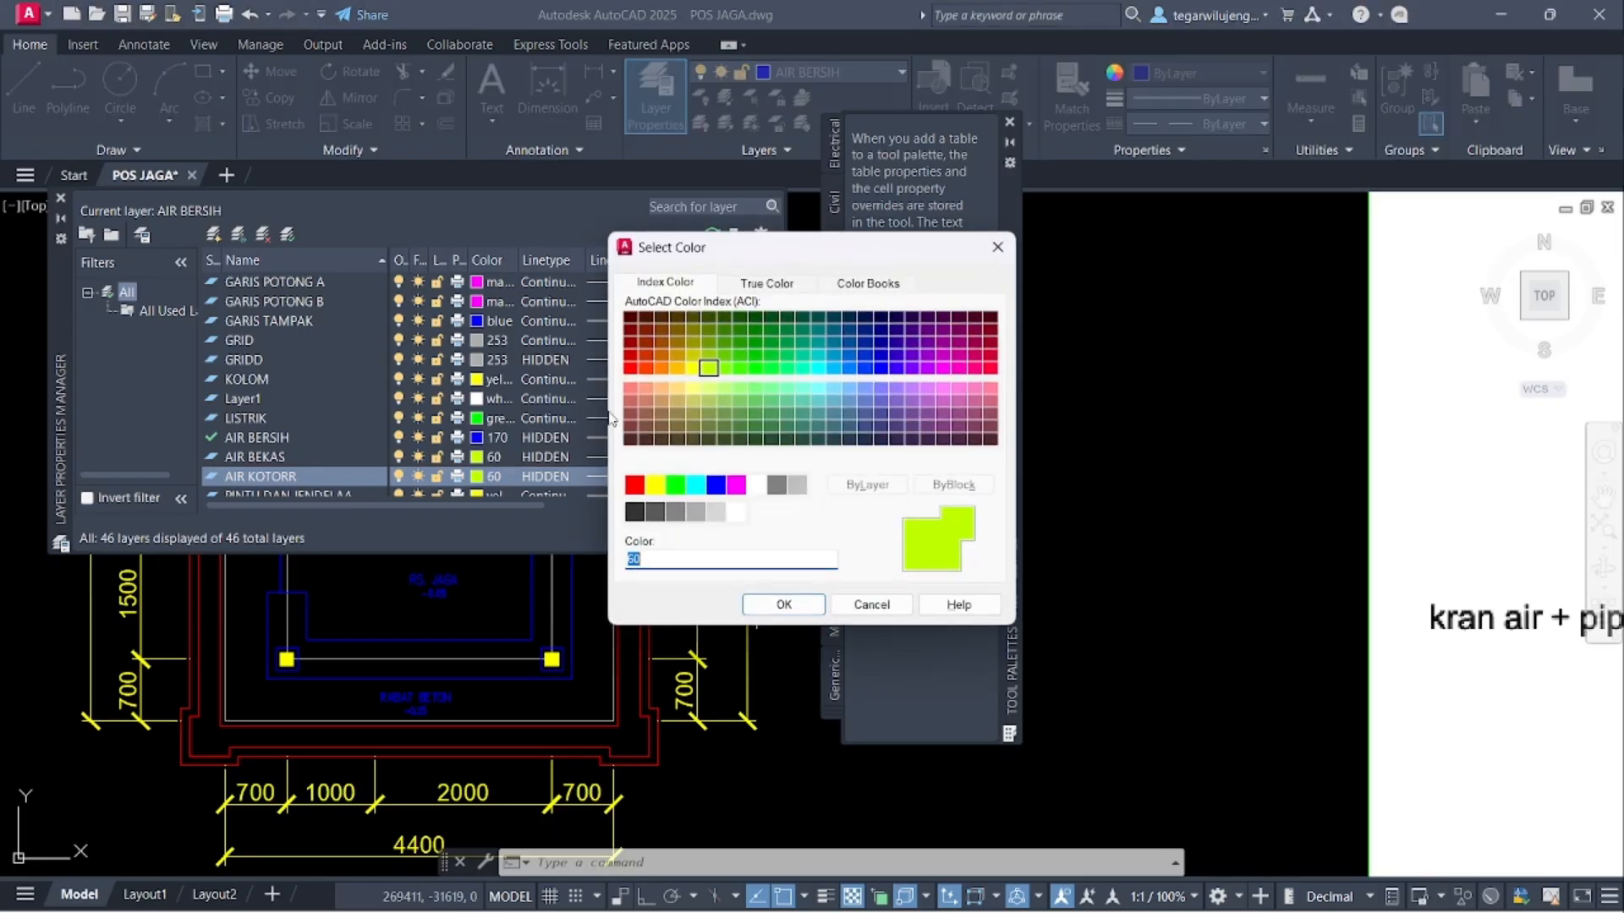
left_click(648, 370)
left_click(782, 606)
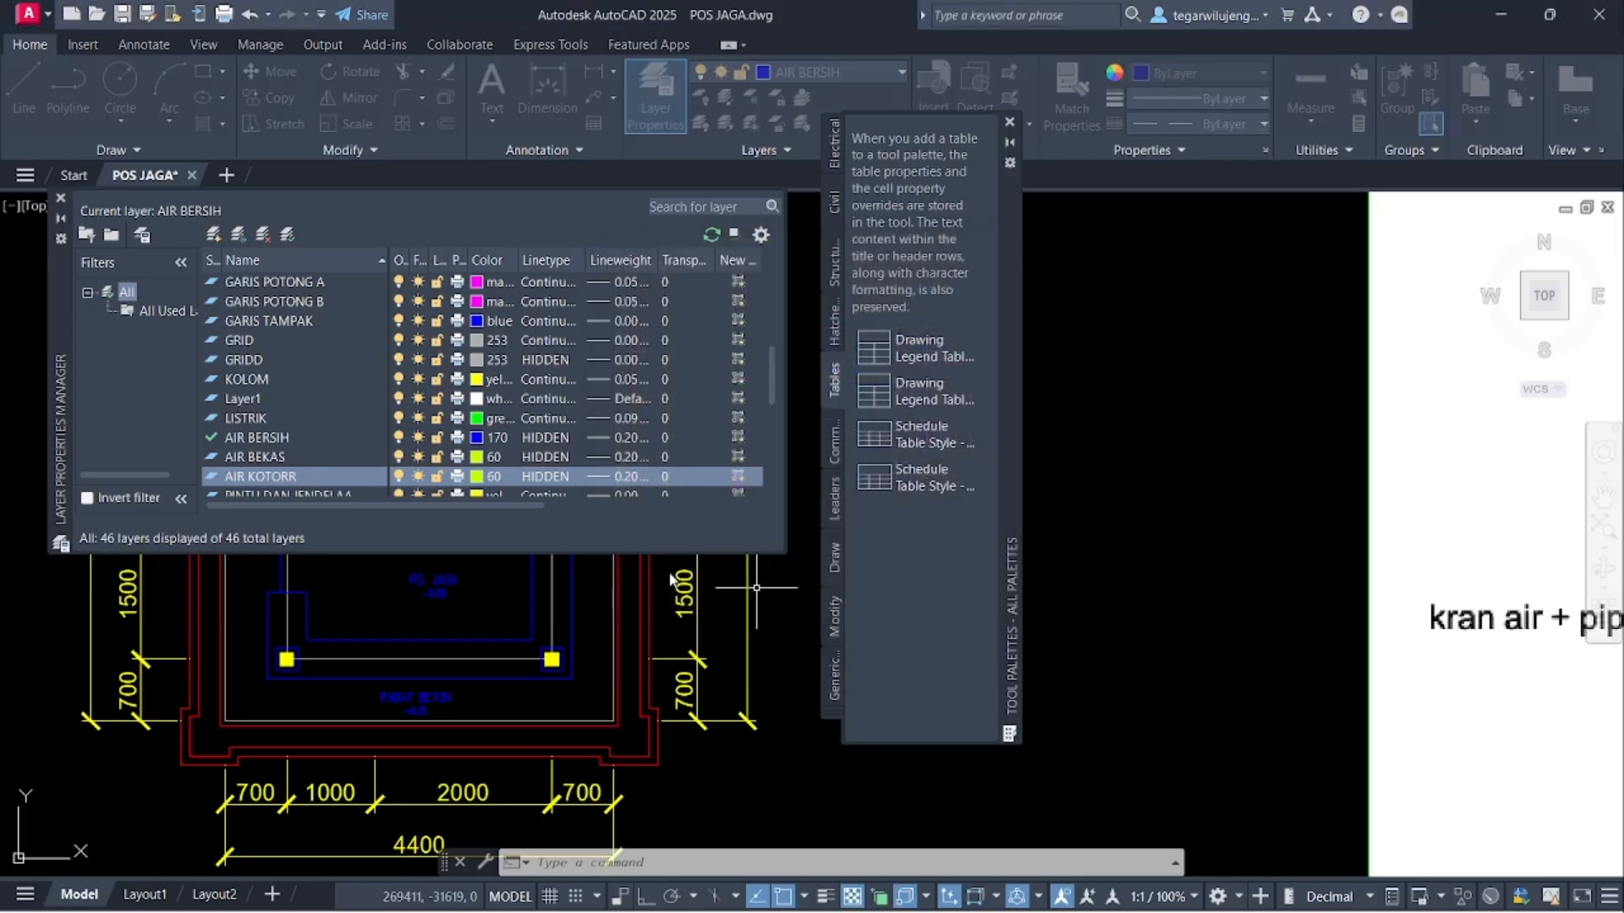
left_click(658, 98)
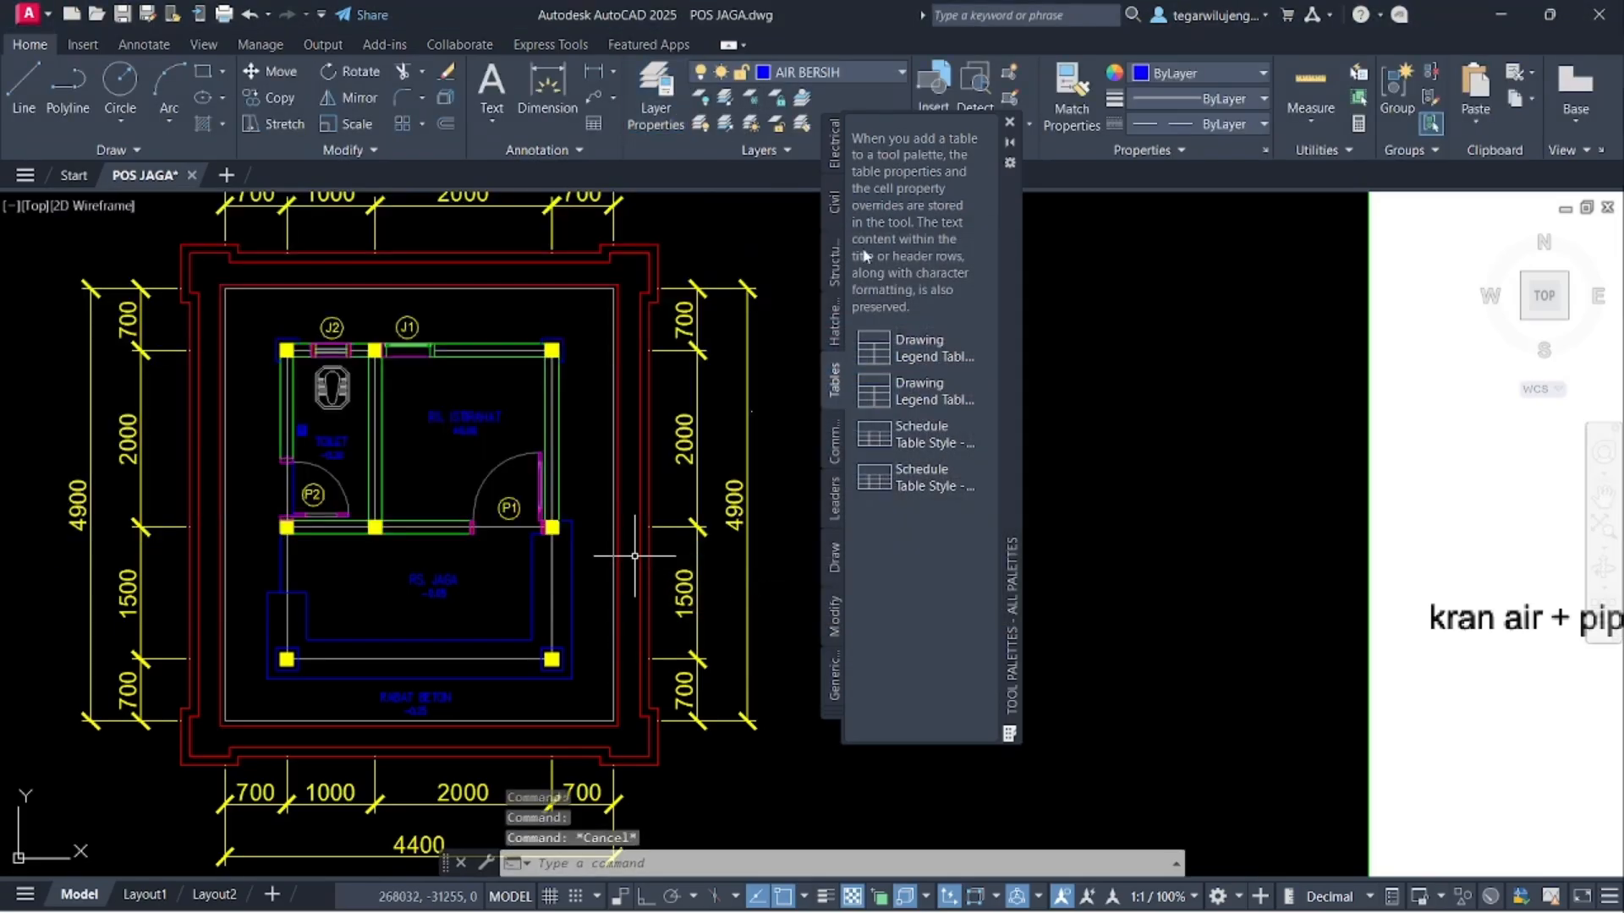
- Close the tool palettes and make PINTU DAN JENDELAA the current layer
scroll(556, 451, "down", 6)
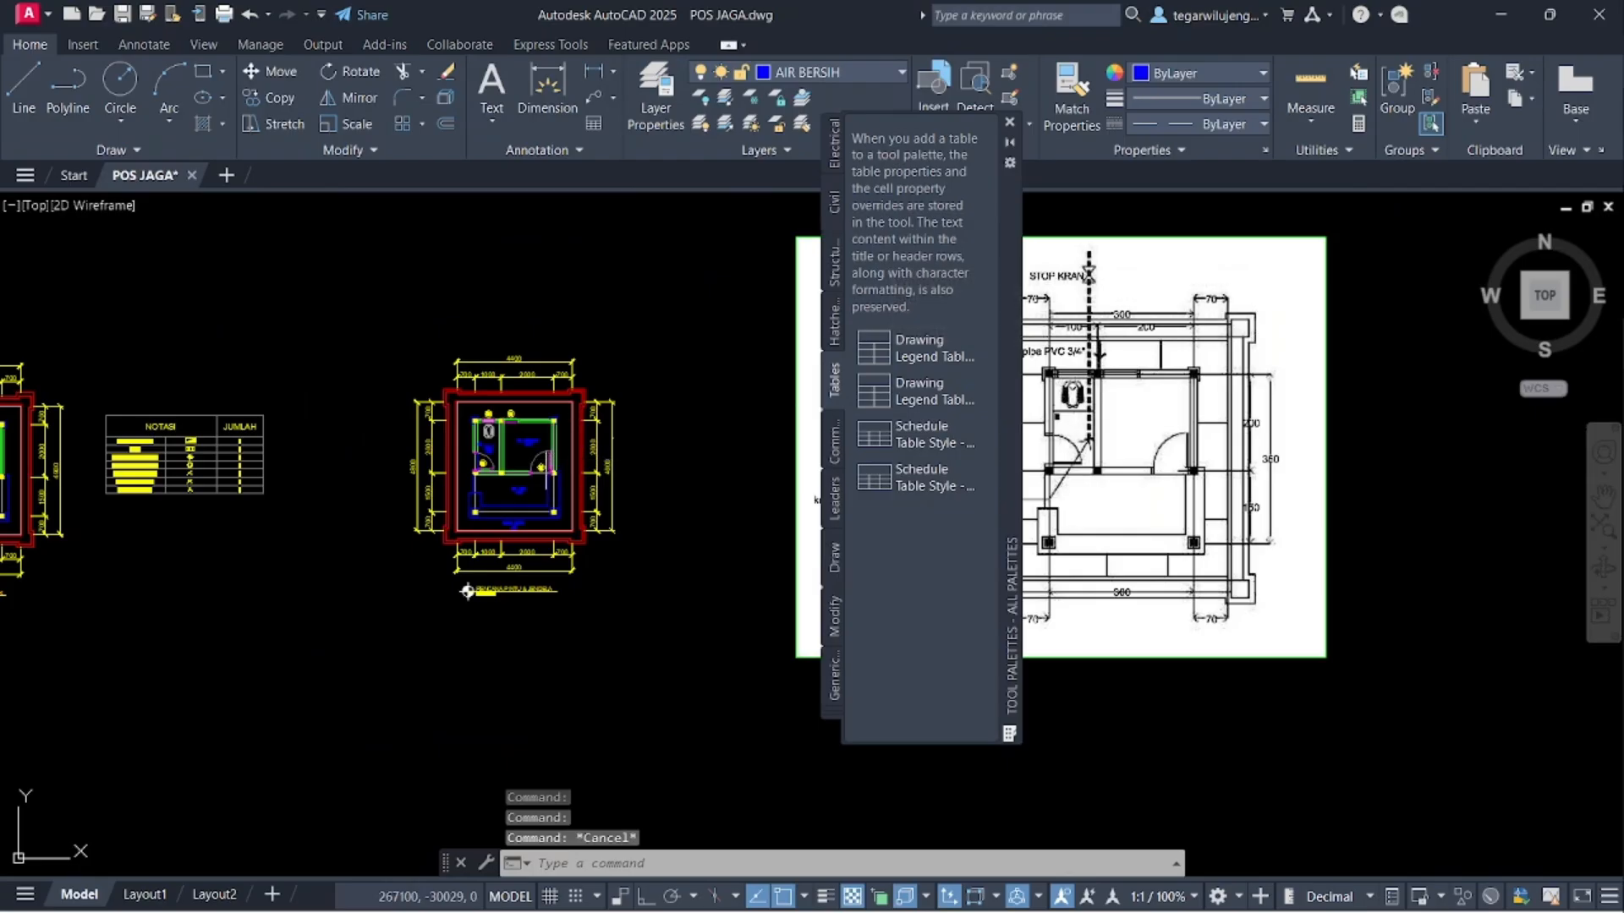
scroll(471, 475, "up", 5)
middle_click_drag(529, 443, 320, 341)
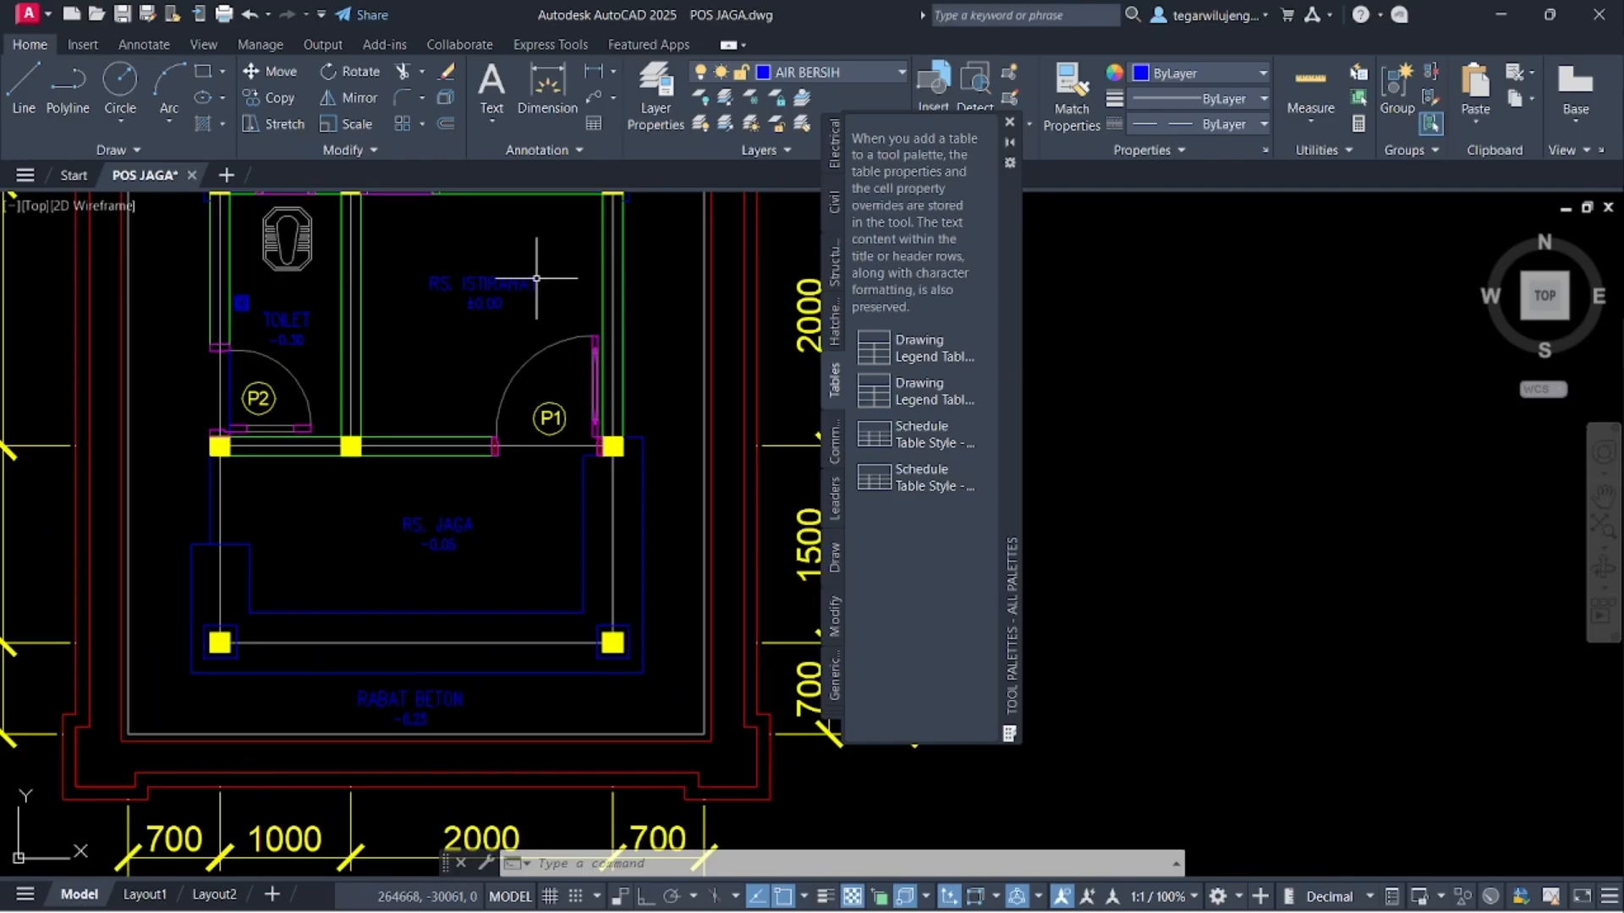
left_click(799, 75)
left_click(1009, 122)
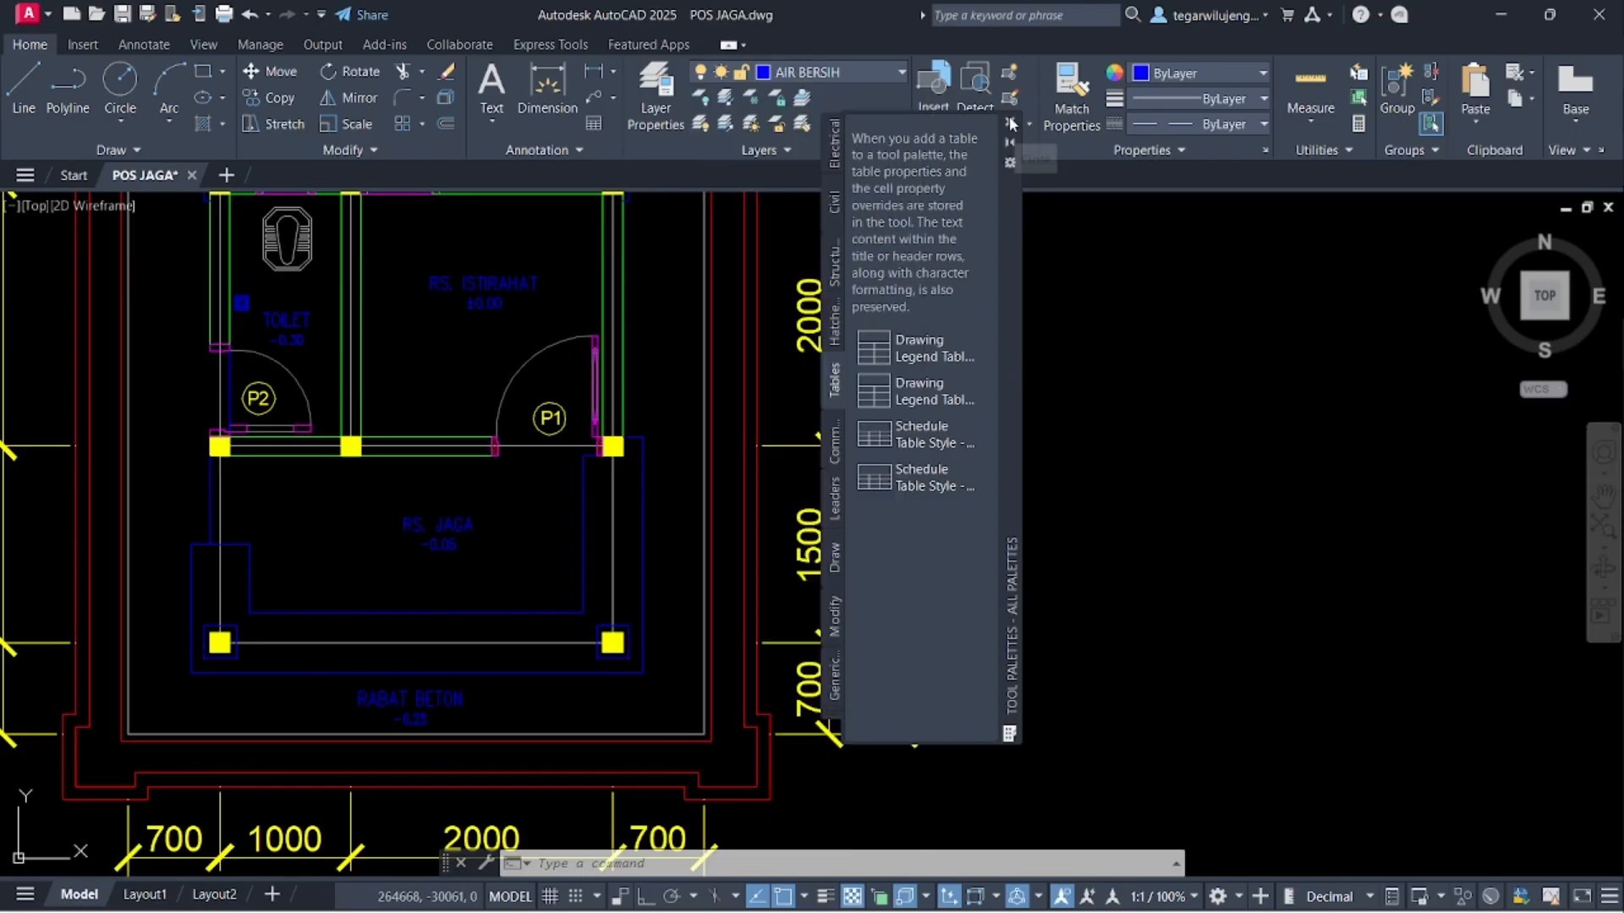
left_click(1010, 122)
left_click(864, 70)
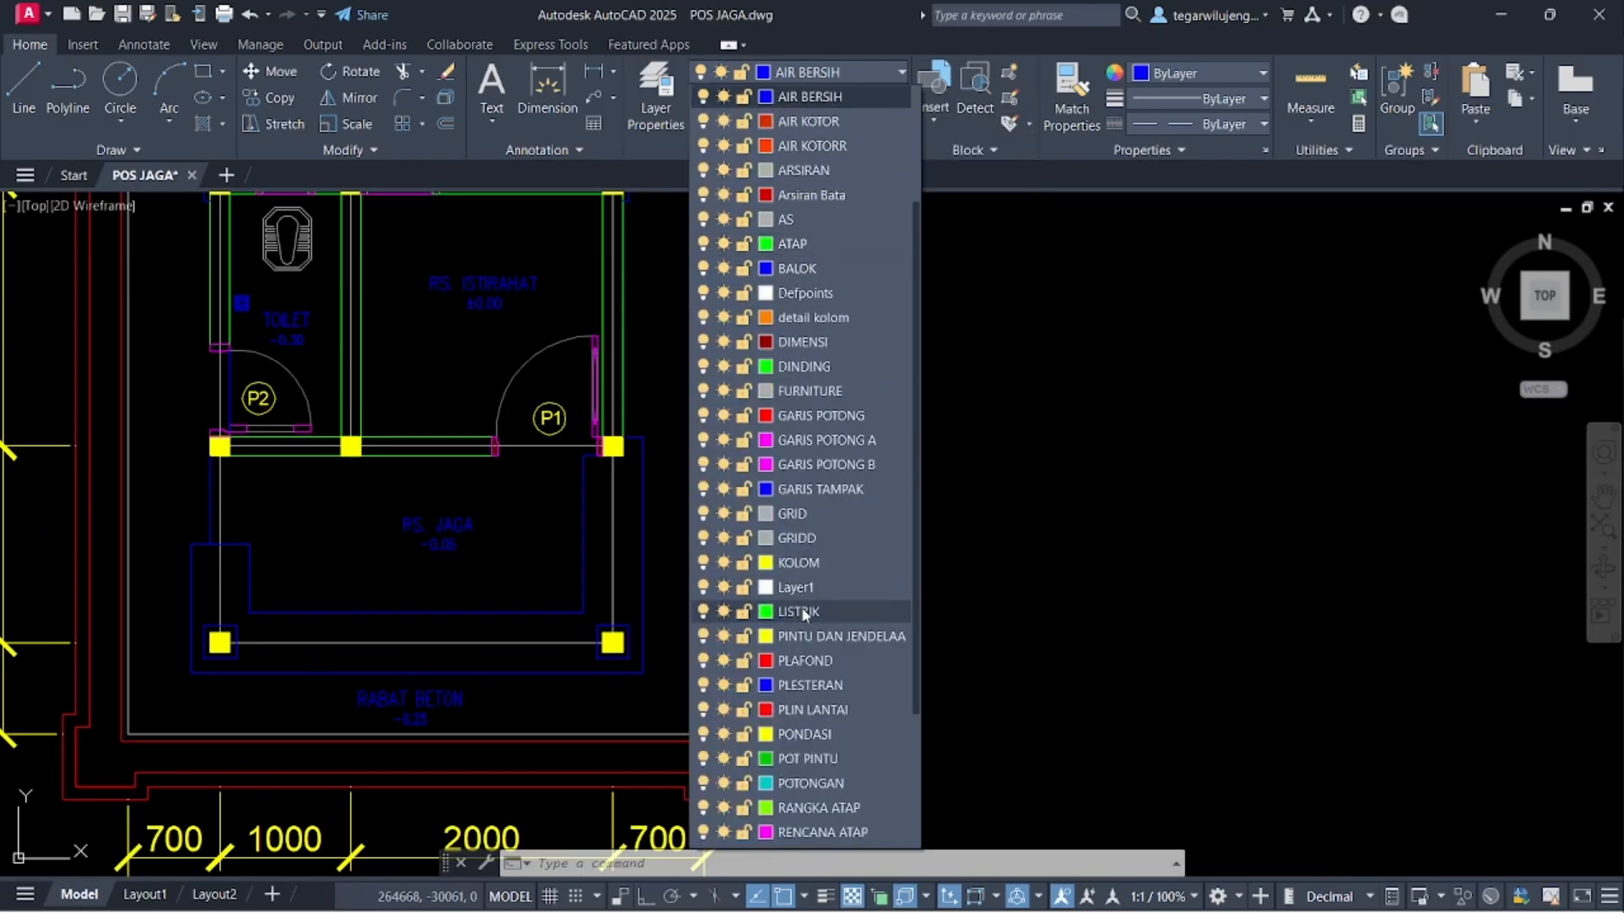
left_click(812, 635)
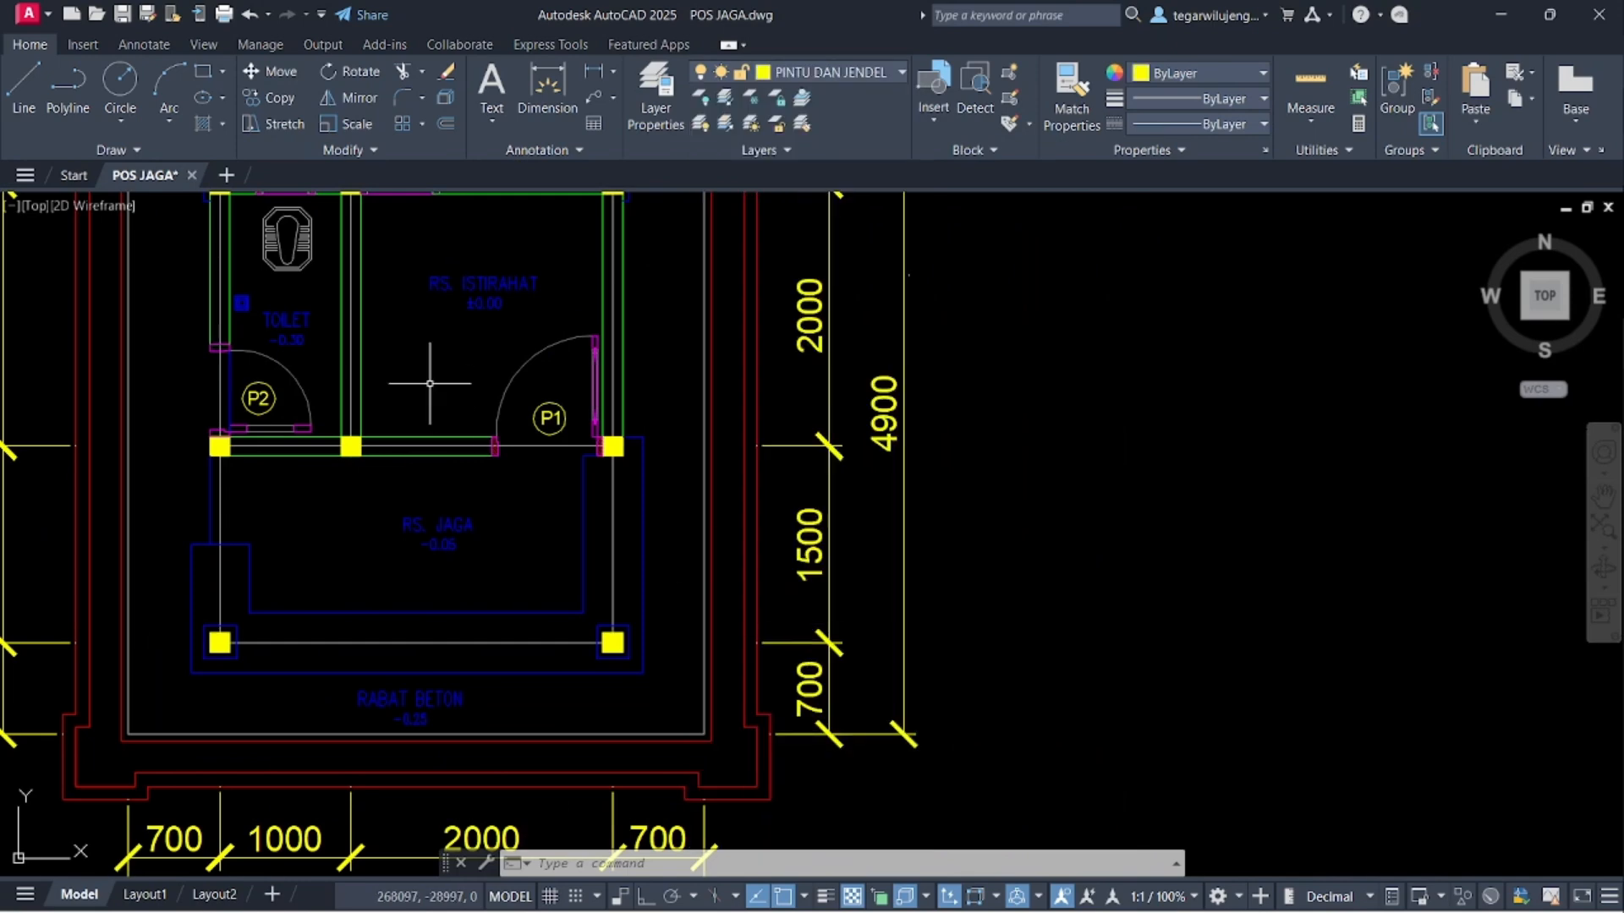
- Draw a horizontal rectangle 150 mm wide and 20 mm high in the empty area of the RS. ISTIRAHAT room
key("Return")
scroll(429, 386, "up", 5)
left_click(365, 319)
type("150")
key("Tab")
type("20")
key("Return")
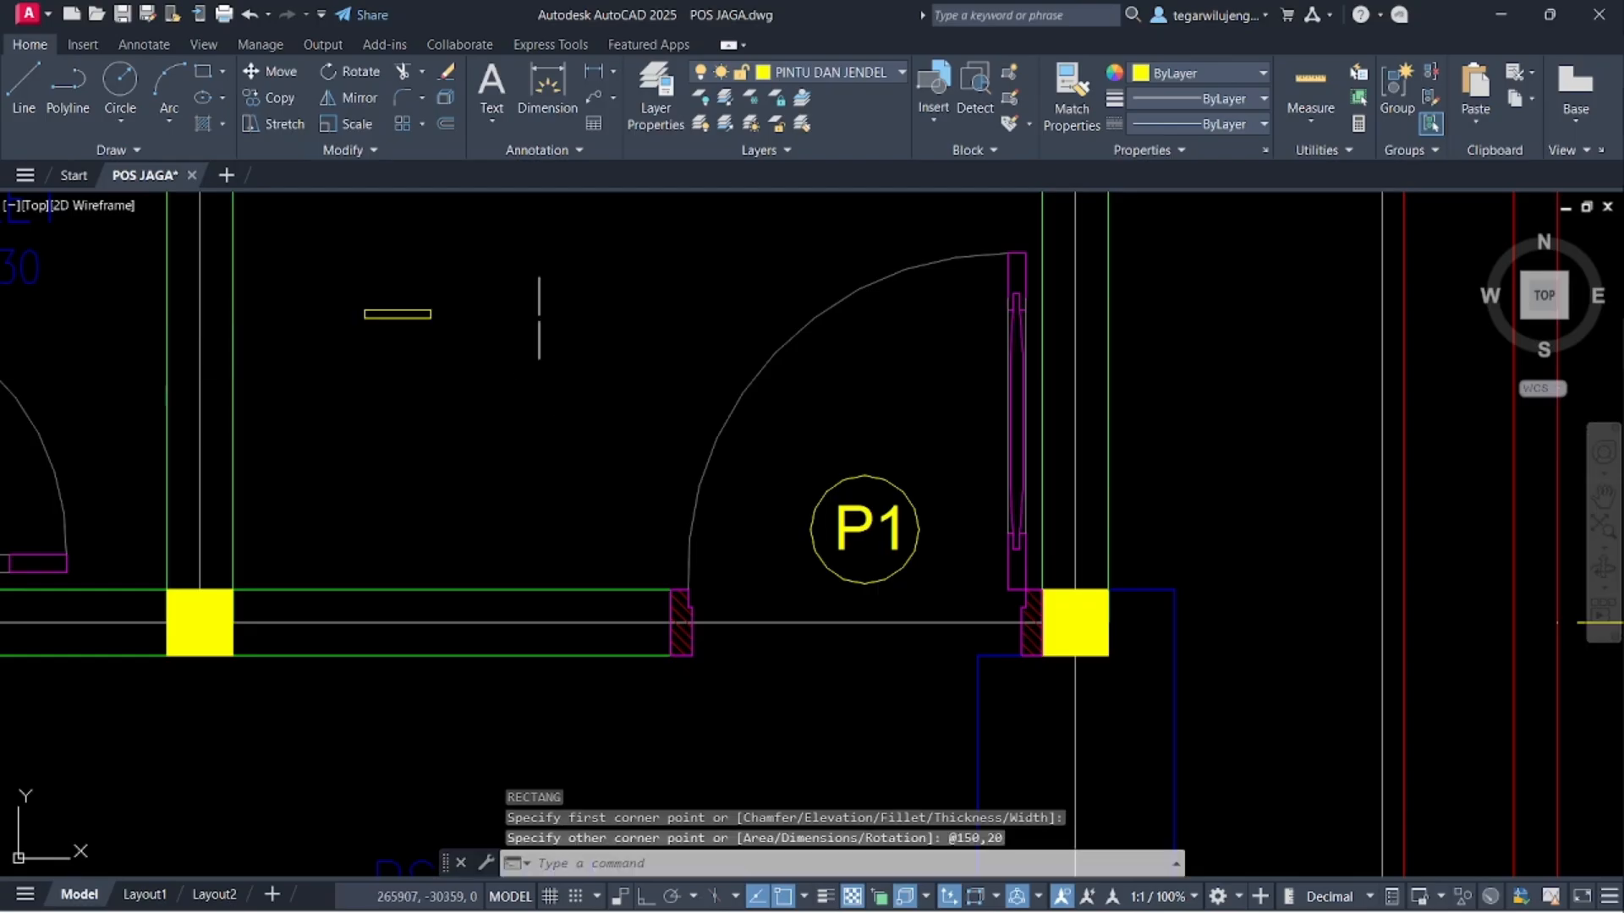
- Draw an upright rectangle 20 mm wide and 80 mm high below the horizontal one
key("Return")
left_click(293, 399)
type("20,80")
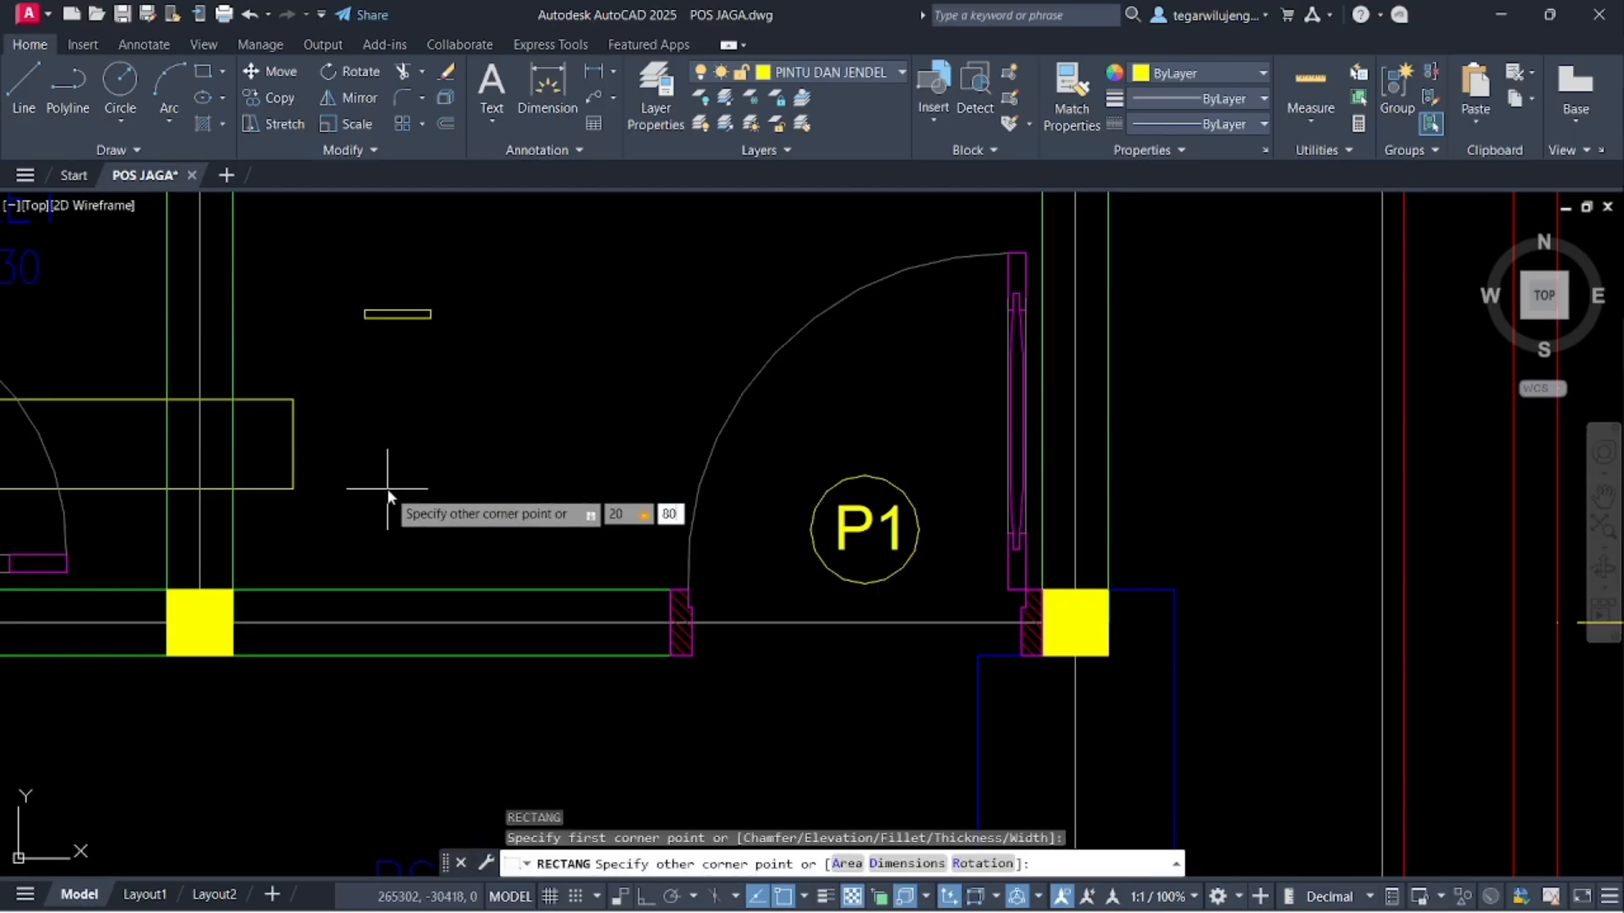
key("Return")
- Move the upright 20 by 80 mm rectangle onto the horizontal 150 by 20 mm rectangle
left_click(310, 435)
left_click(283, 391)
key("m")
key("Return")
scroll(283, 412, "up", 5)
left_click(330, 325)
scroll(345, 401, "down", 4)
scroll(469, 306, "up", 8)
left_click(595, 346)
- Move the upright rectangle along the horizontal one so that they cross near the horizontal one's left end
left_click(675, 359)
left_click(588, 348)
key("m")
key("Return")
left_click(643, 394)
left_click(499, 400)
- Draw a circle centered on the crossing of the two rectangles, slightly smaller than the upright rectangle's height
middle_click_drag(498, 404, 528, 491)
key("c")
key("Return")
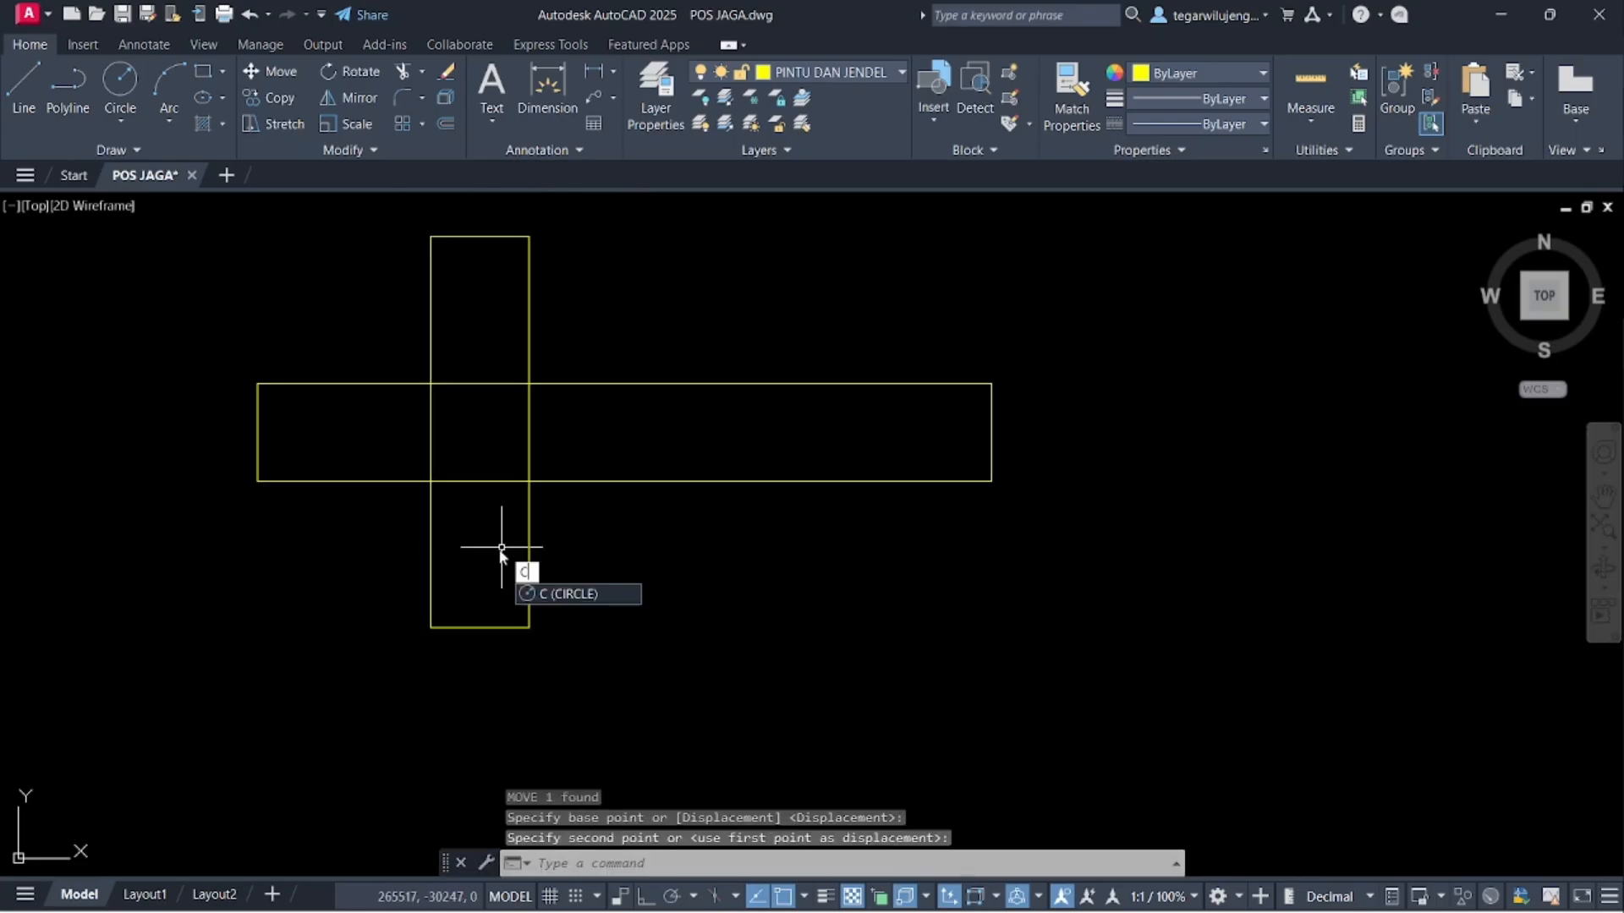
left_click(480, 432)
left_click(625, 397)
- Offset the circle inward by 10 mm
left_click(644, 416)
left_click(606, 432)
key("o")
key("Return")
left_click(628, 450)
type("10")
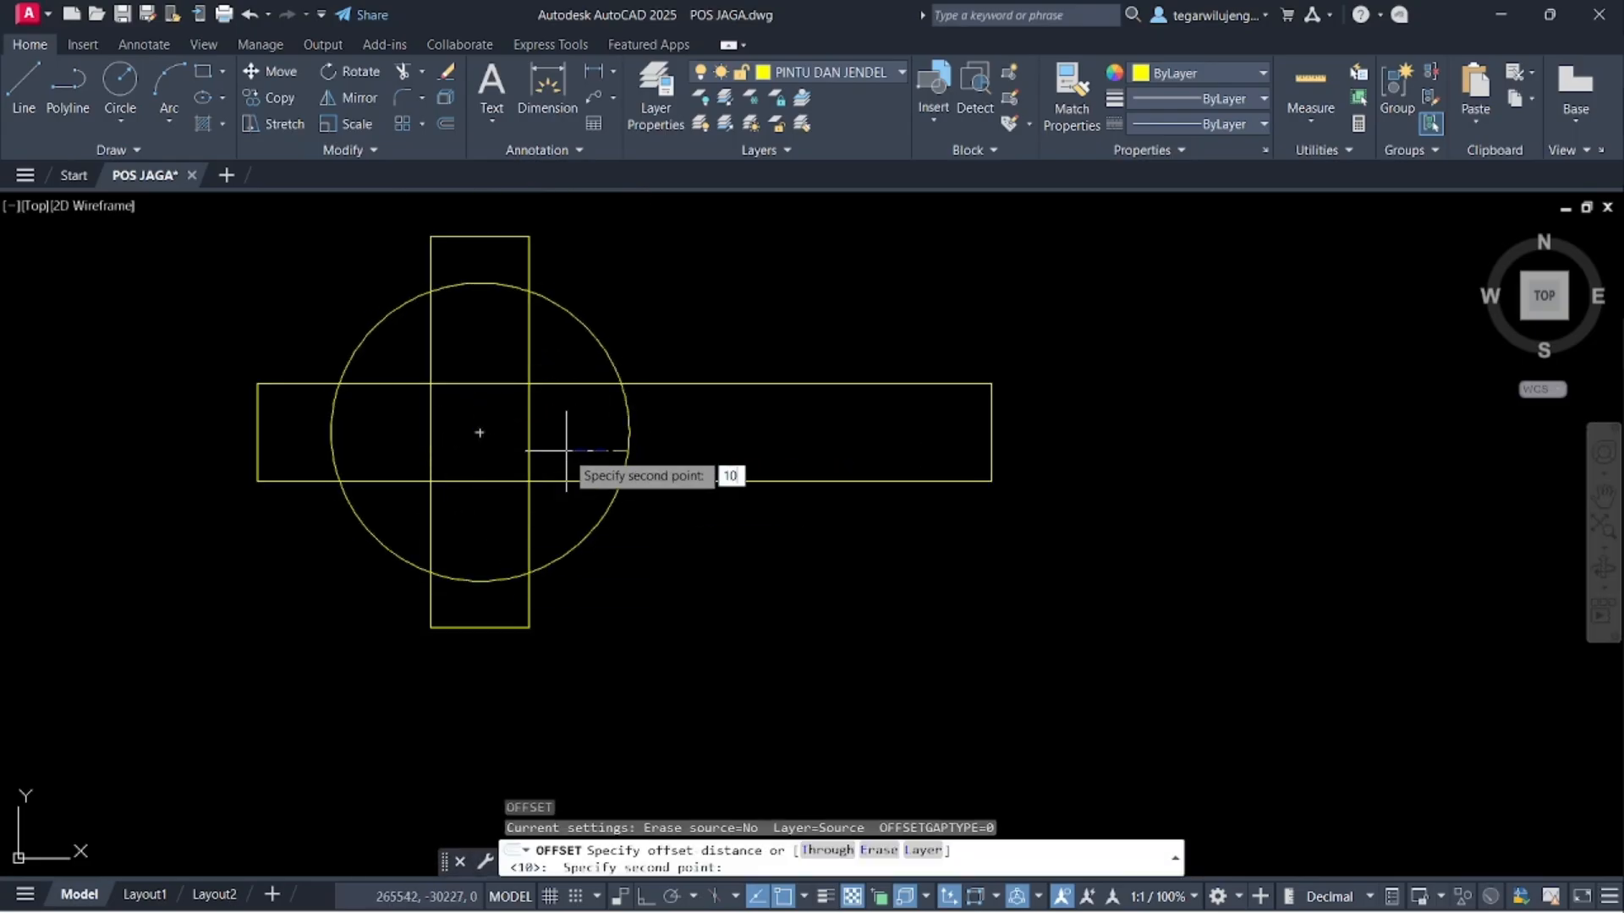
key("Return")
left_click(568, 450)
key("Escape")
- Convert the two rectangles and two circles of the tap symbol into a block named KRAN
scroll(587, 453, "down", 7)
left_click(473, 367)
left_click(784, 538)
key("b")
key("Return")
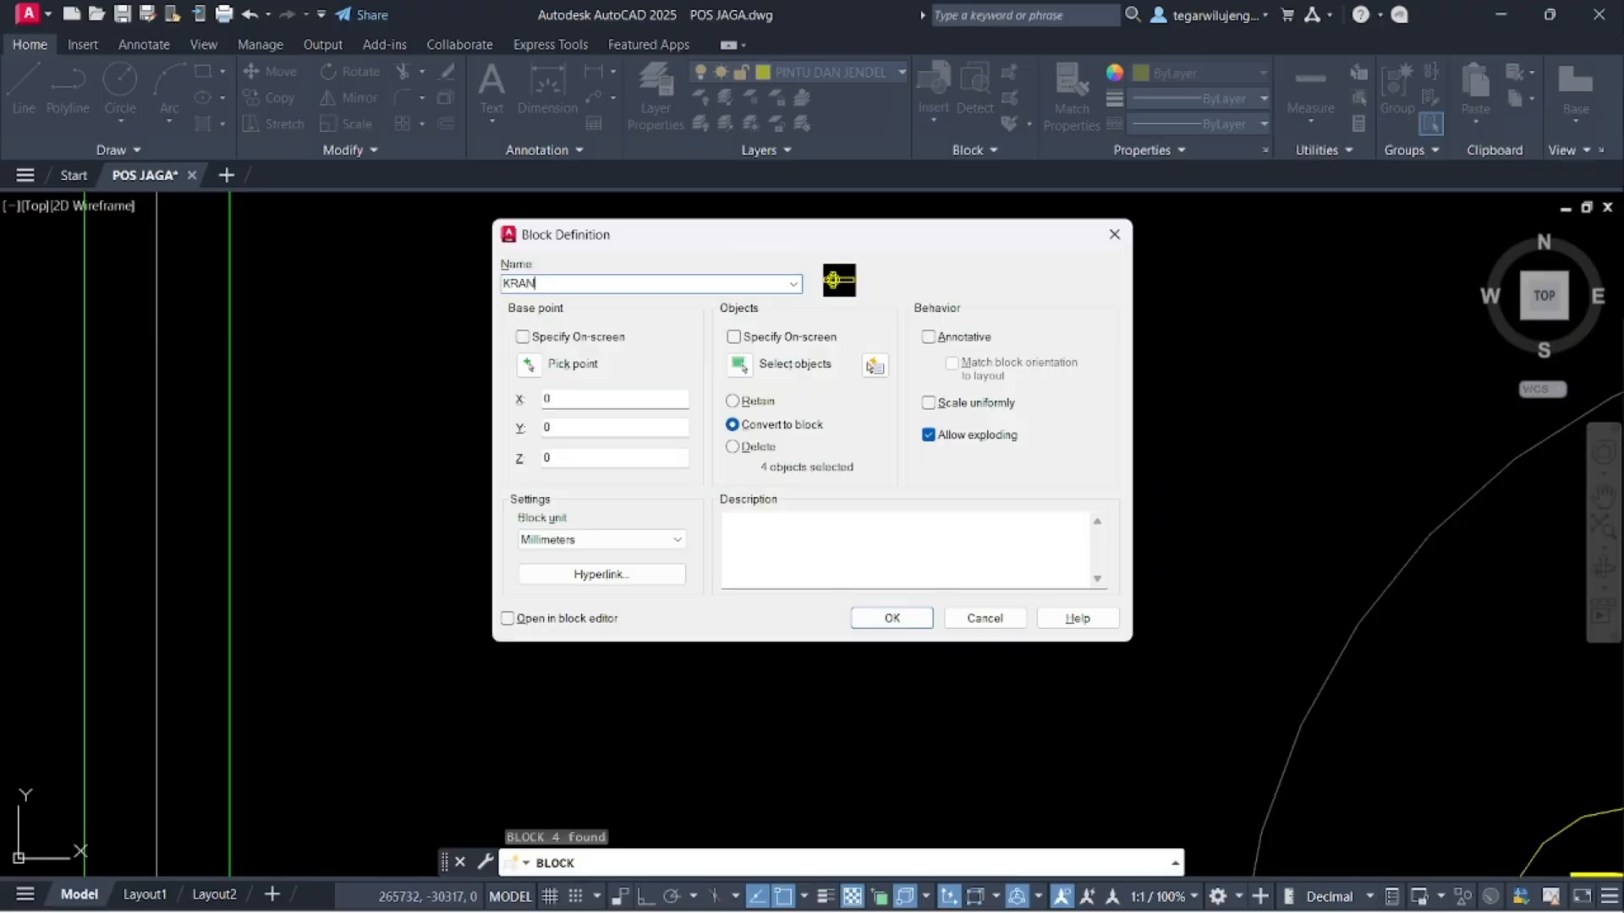
key("Return")
left_click(736, 558)
- Move the tap block into the toilet, with its long end against the wall shared with RS. ISTIRAHAT
left_click(574, 356)
key("m")
key("Return")
left_click(668, 451)
scroll(645, 454, "down", 5)
scroll(635, 482, "up", 6)
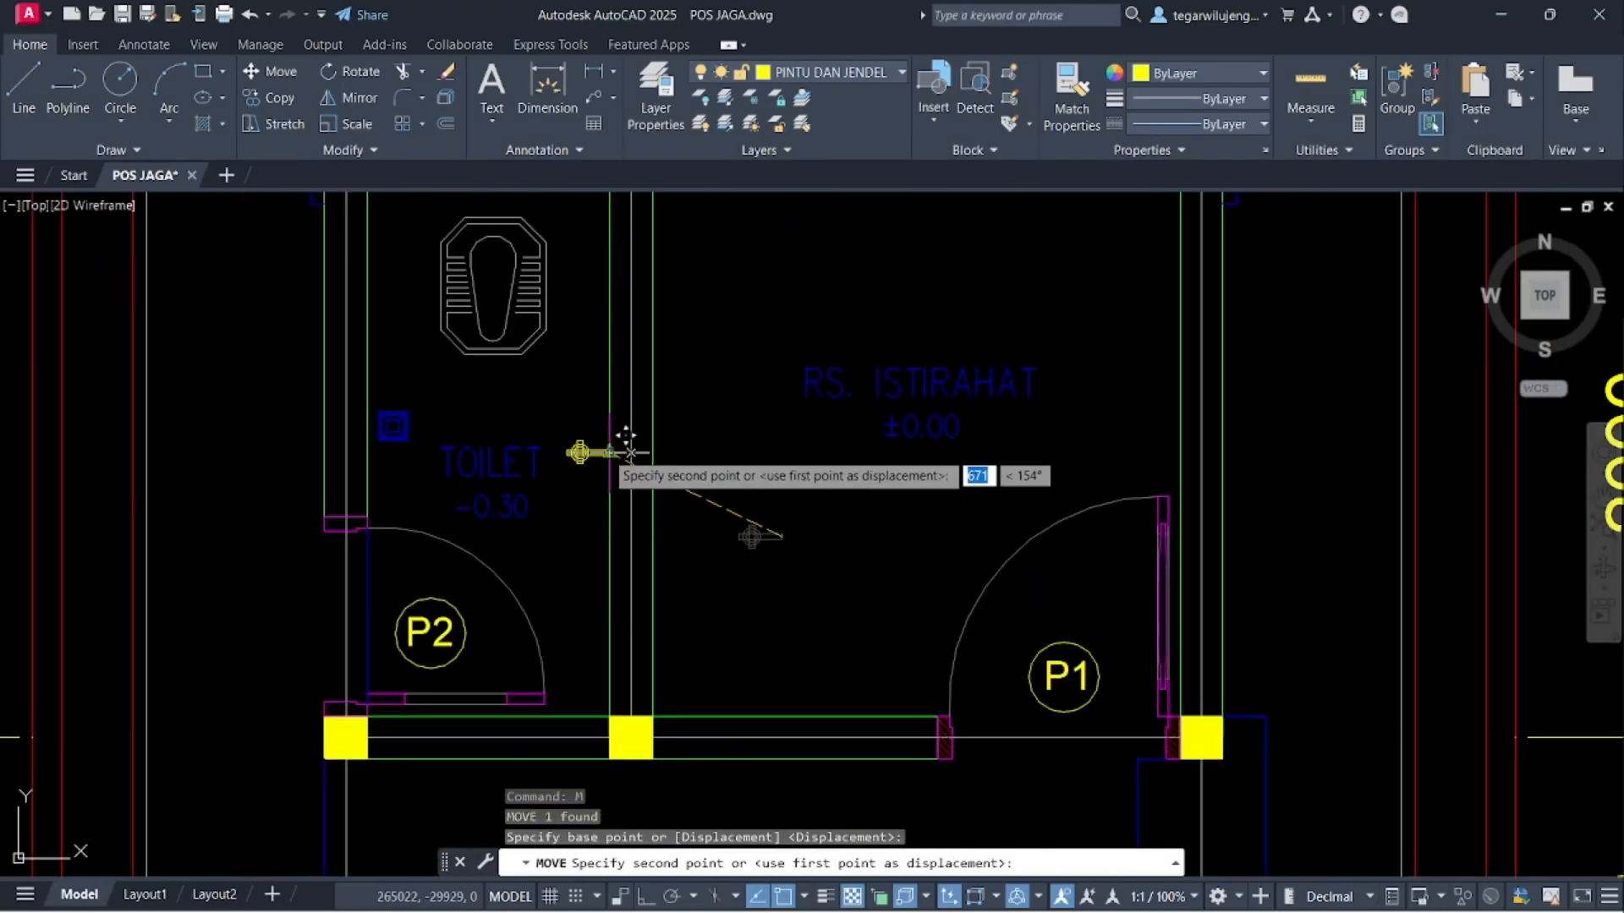
left_click(626, 453)
key("Escape")
middle_click_drag(582, 432, 615, 465)
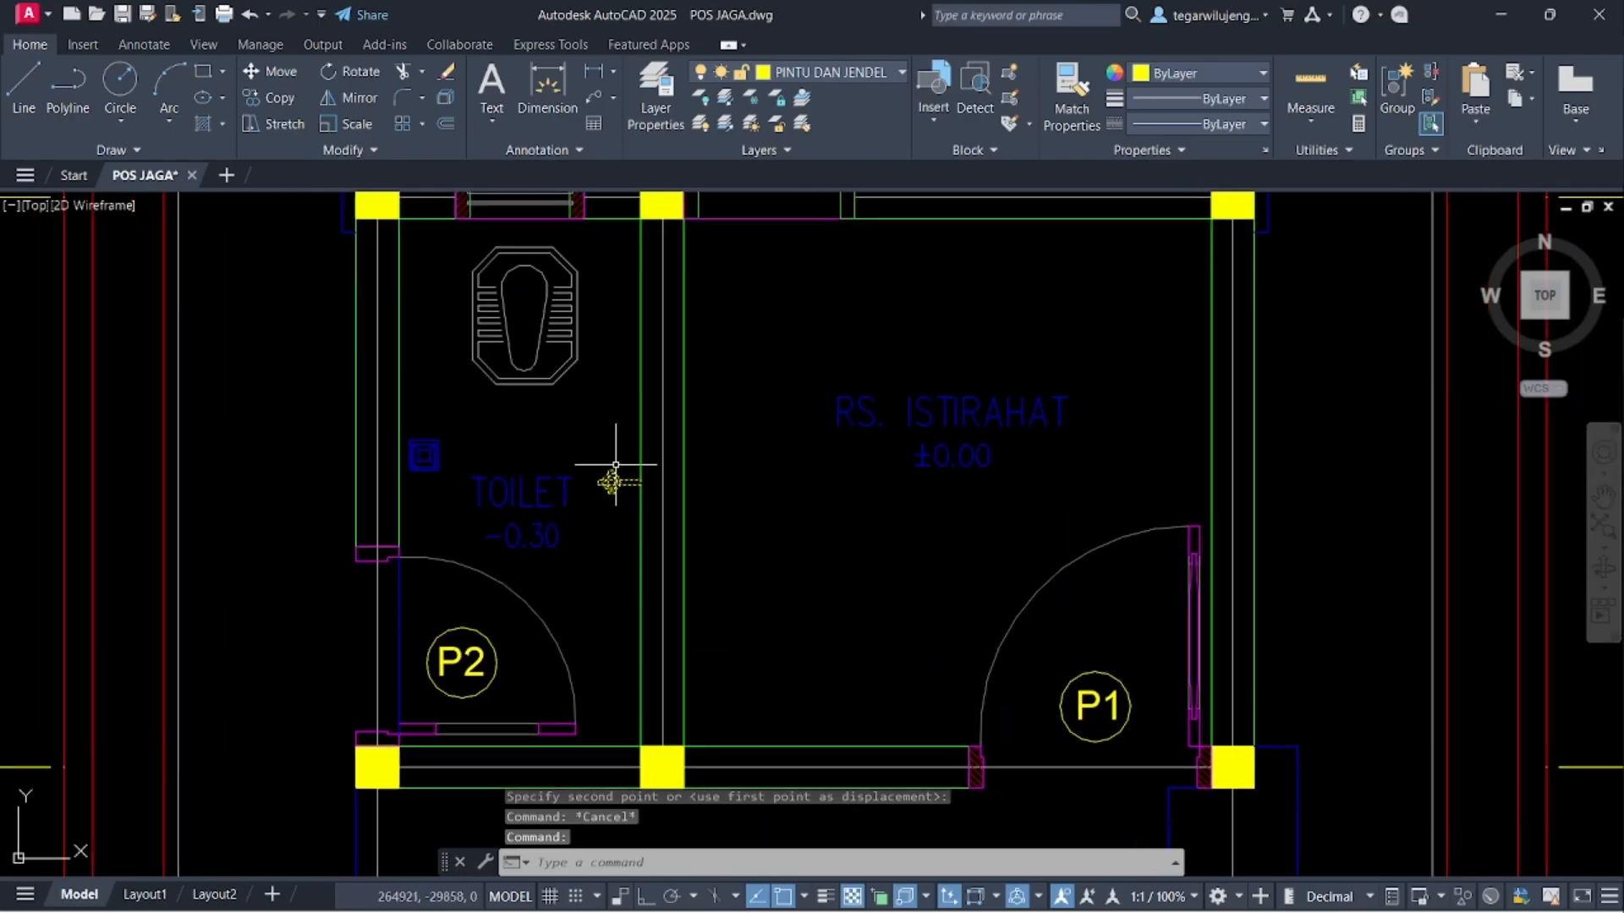
scroll(719, 473, "down", 2)
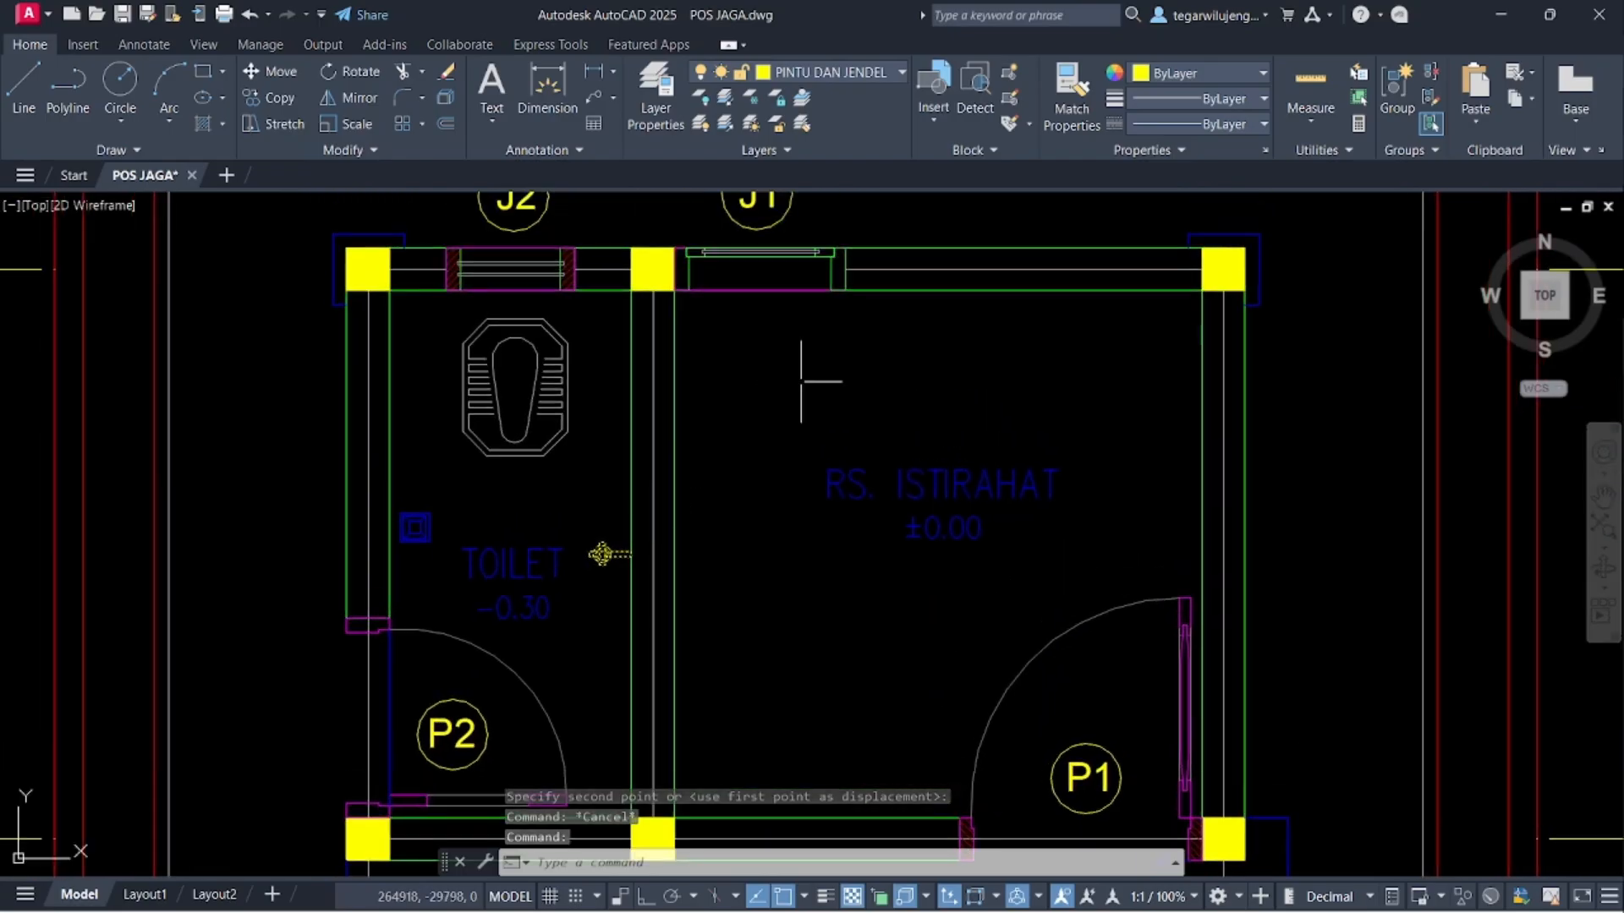
middle_click_drag(964, 307, 933, 395)
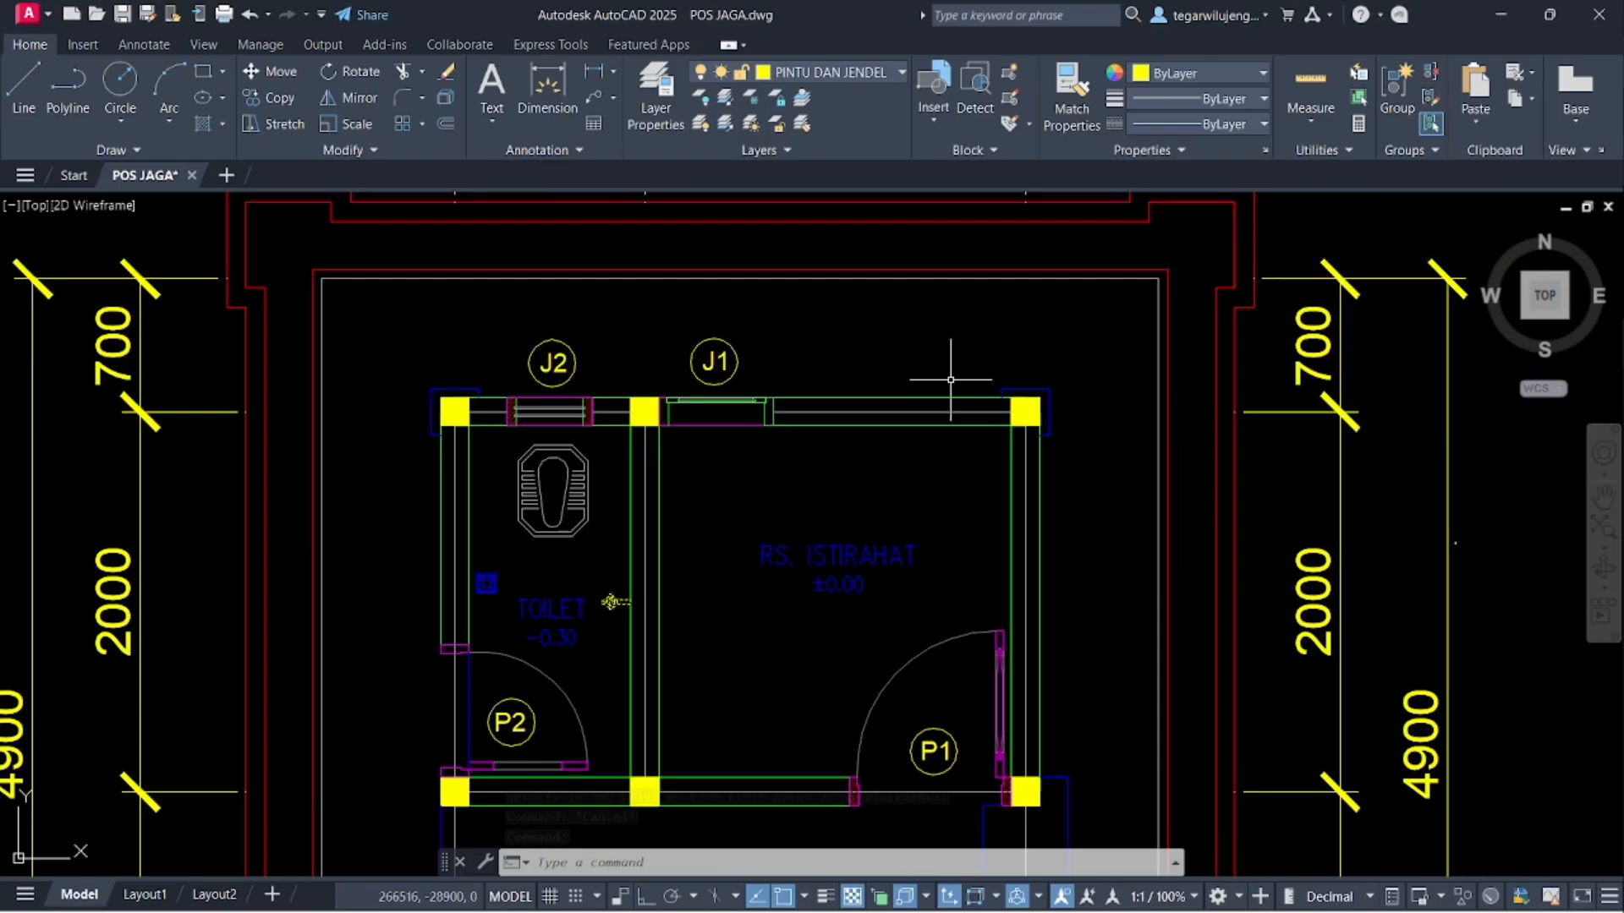
scroll(617, 600, "up", 3)
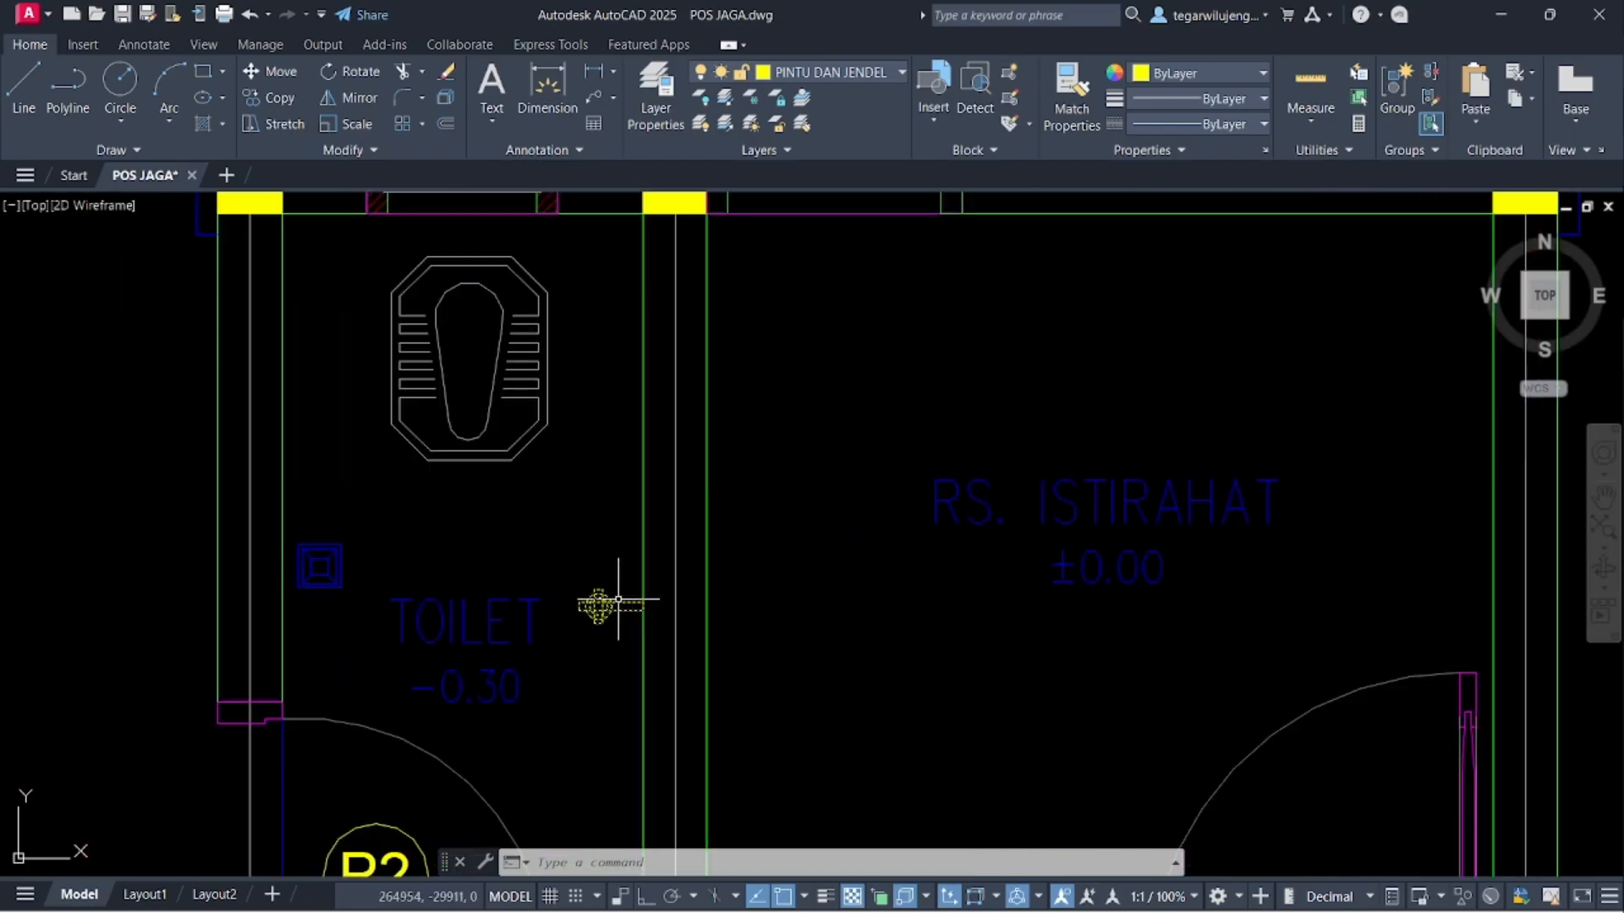
- Copy the tap symbol from the toilet's inner wall to the outer face of the RS. ISTIRAHAT room's upper wall
key("space")
scroll(652, 617, "up", 2)
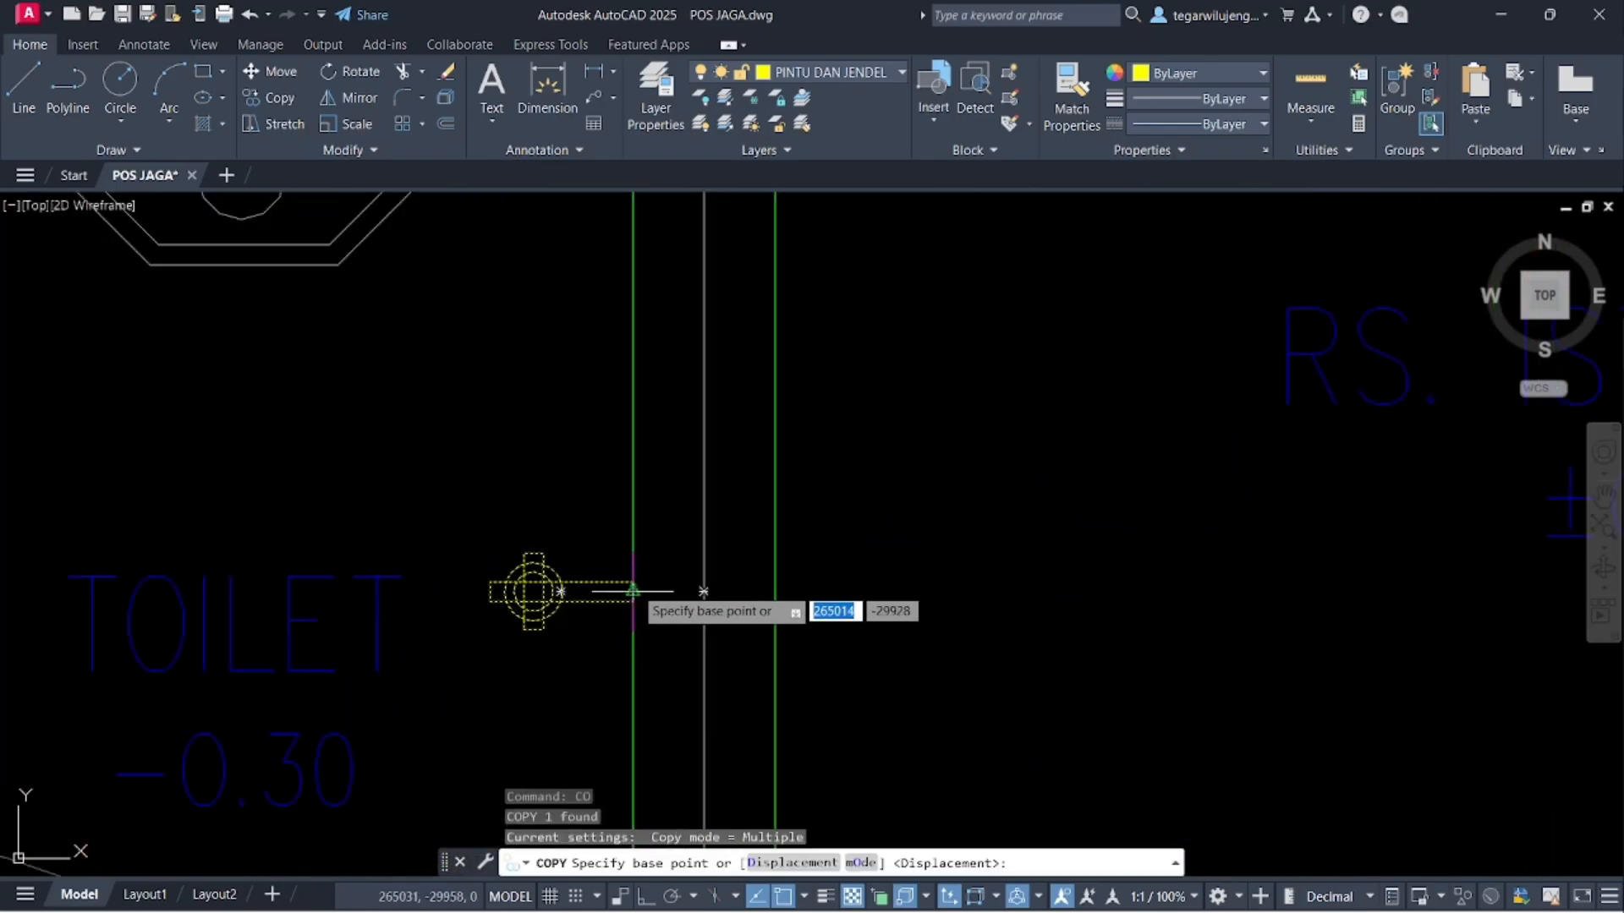
left_click(634, 589)
scroll(460, 709, "down", 4)
scroll(750, 458, "up", 1)
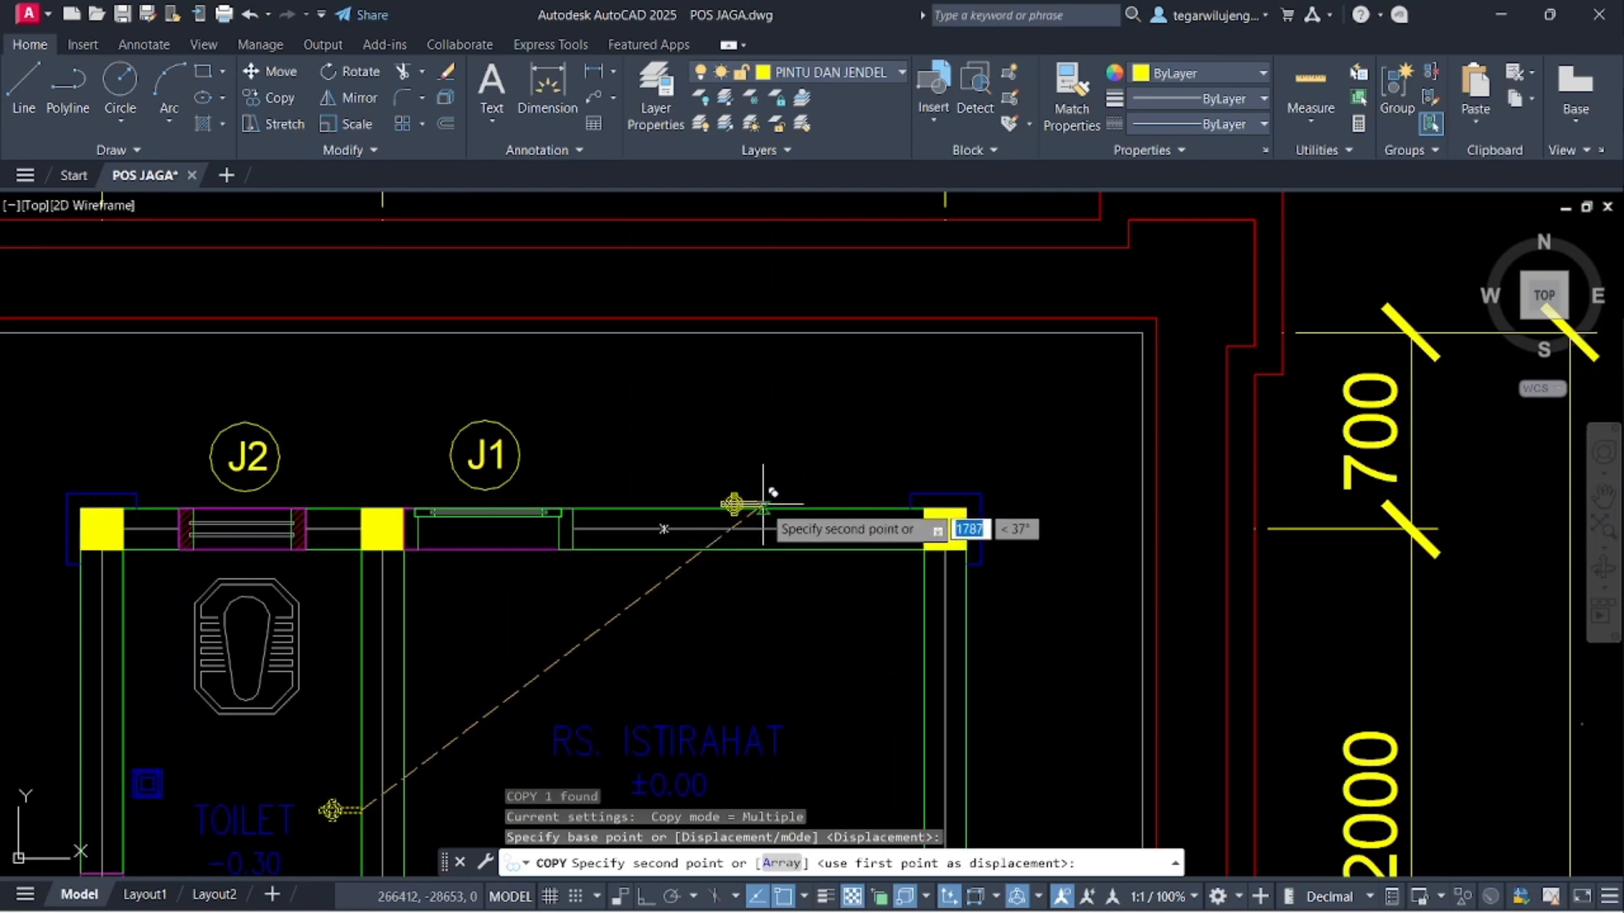
left_click(758, 507)
key("Escape")
- Rotate the copied tap a quarter turn clockwise about its wall connection point so it projects outward from the wall
left_click(707, 471)
left_click(784, 536)
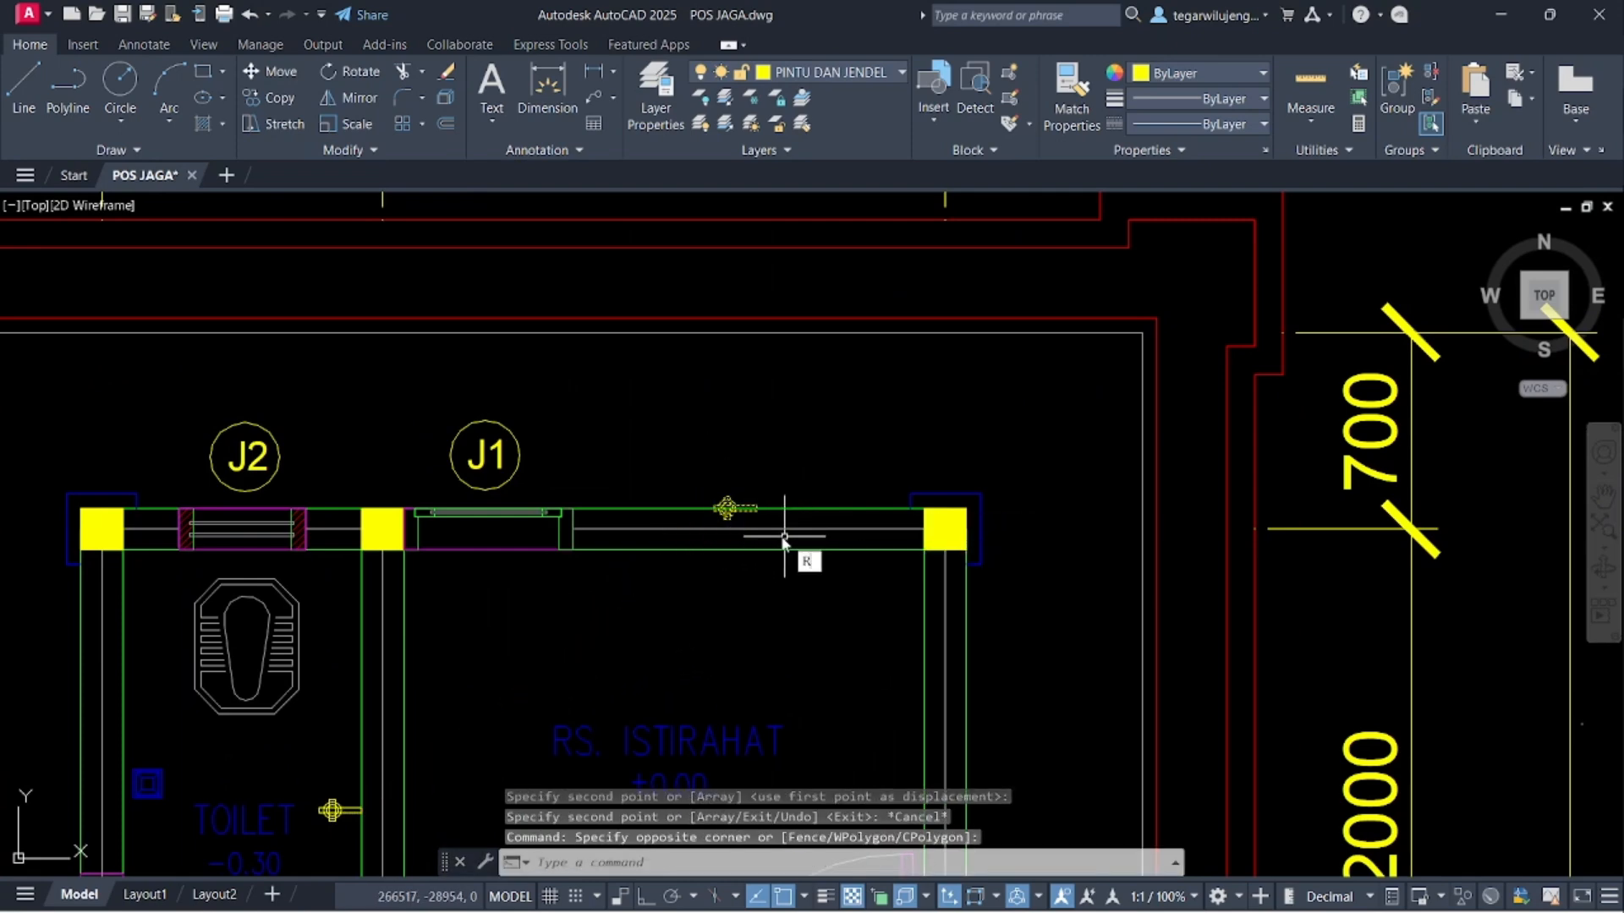
type("ro")
key("Return")
scroll(783, 506, "up", 8)
left_click(671, 528)
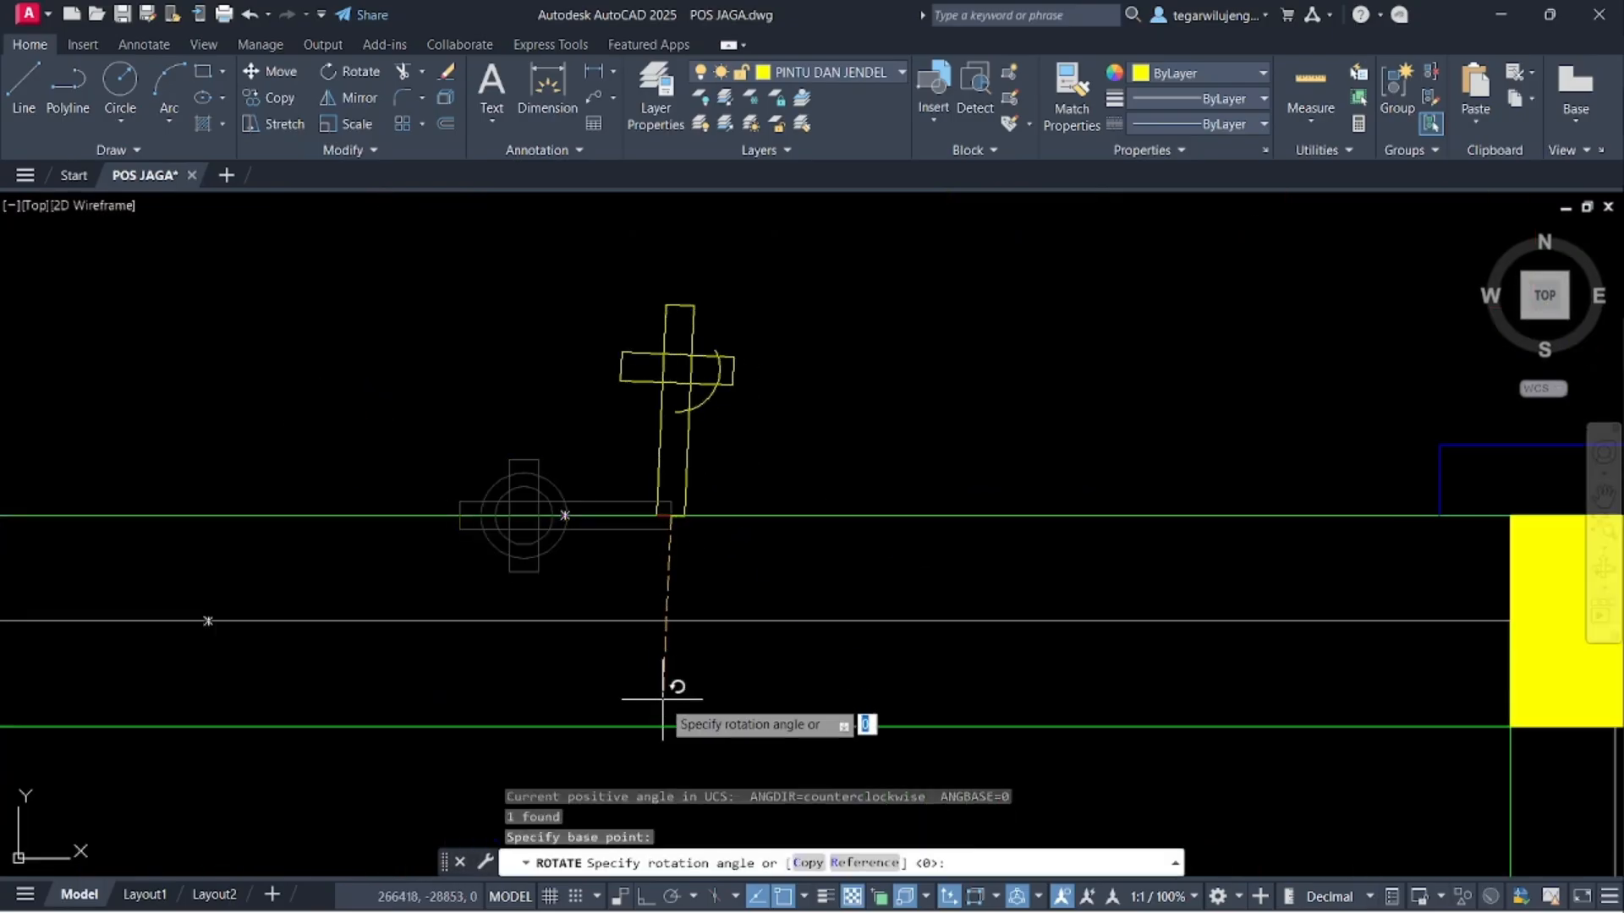
key("F8")
left_click(683, 762)
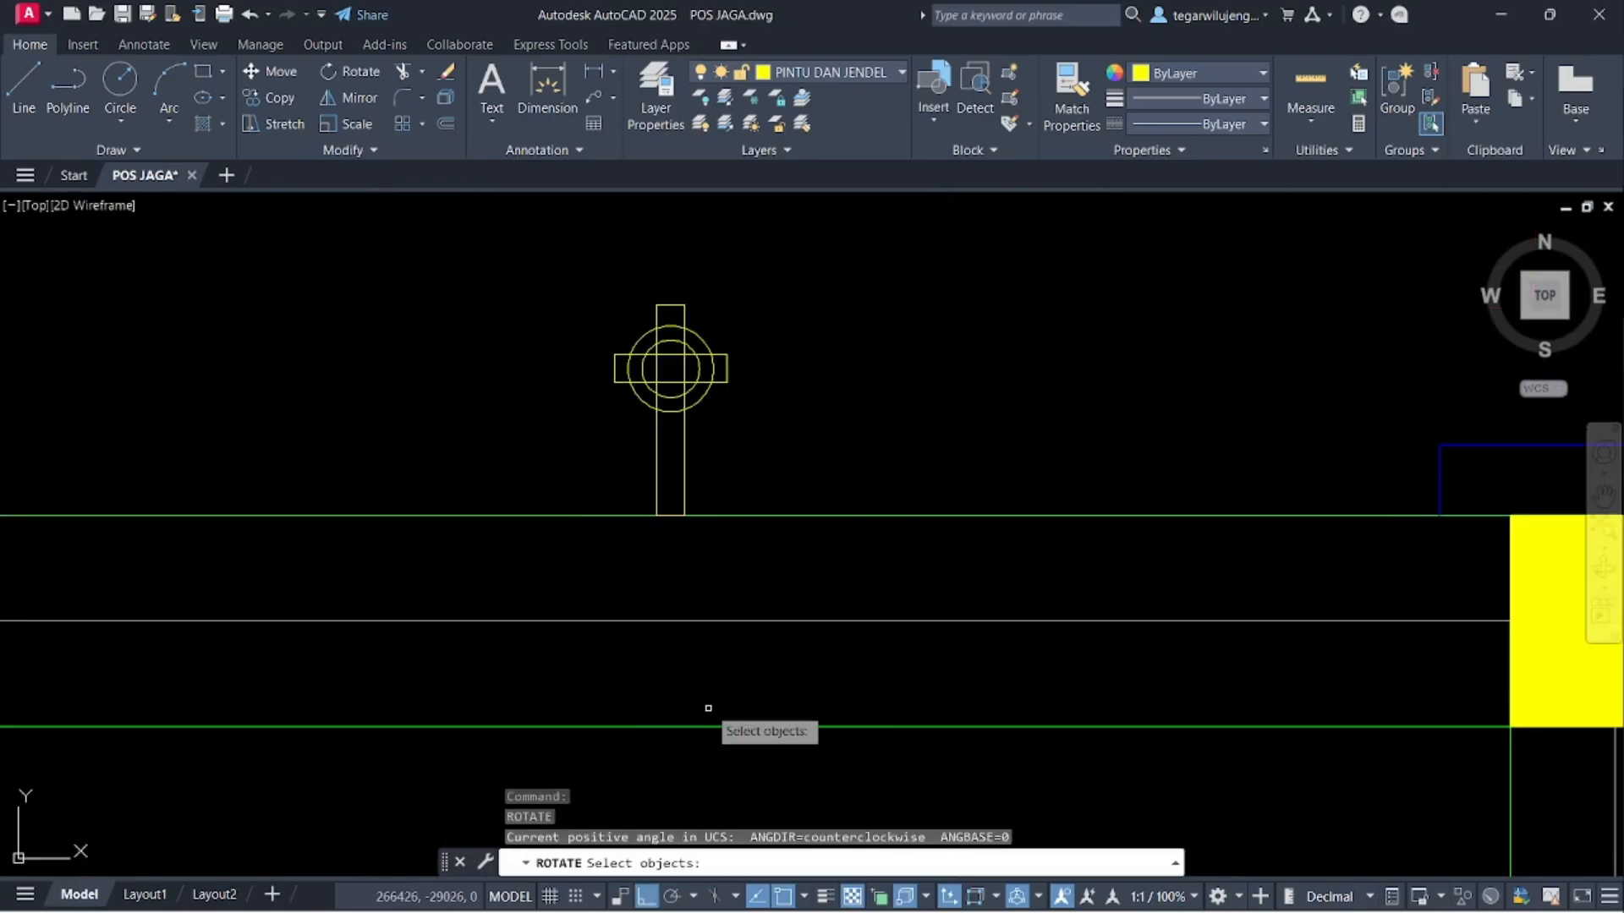
key("Return")
scroll(700, 640, "down", 7)
key("Escape")
- Copy both tap symbols to the same wall positions in the matching floor plan inside the sheet grid, using a wall corner as base point
left_click(663, 551)
left_click(748, 648)
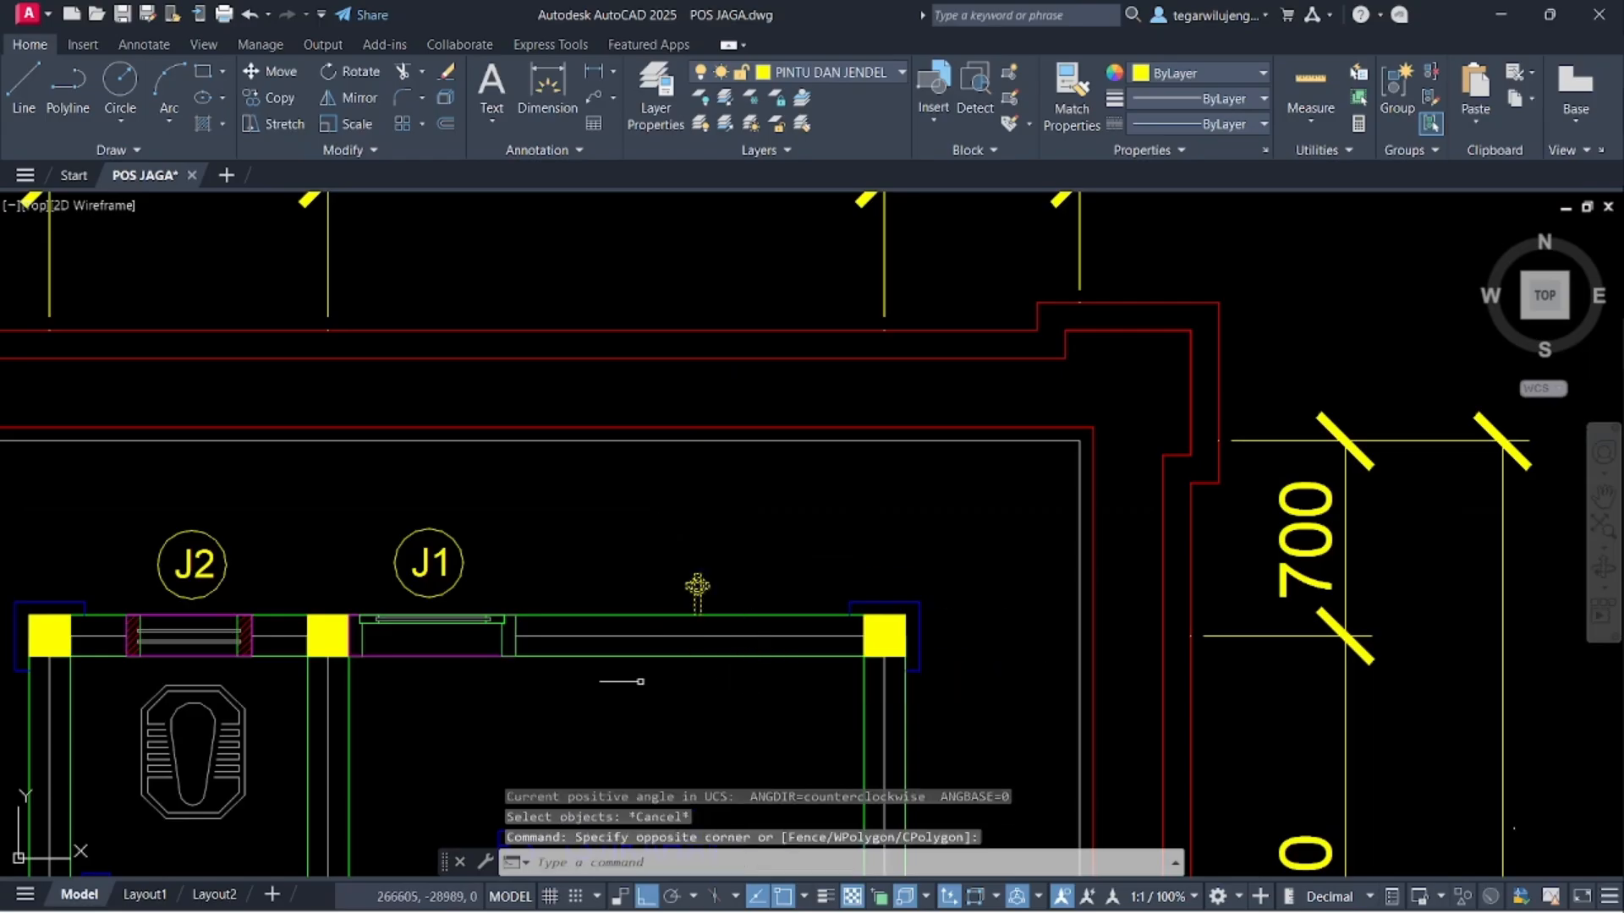
middle_click_drag(349, 829, 586, 515)
left_click(498, 568)
left_click(586, 659)
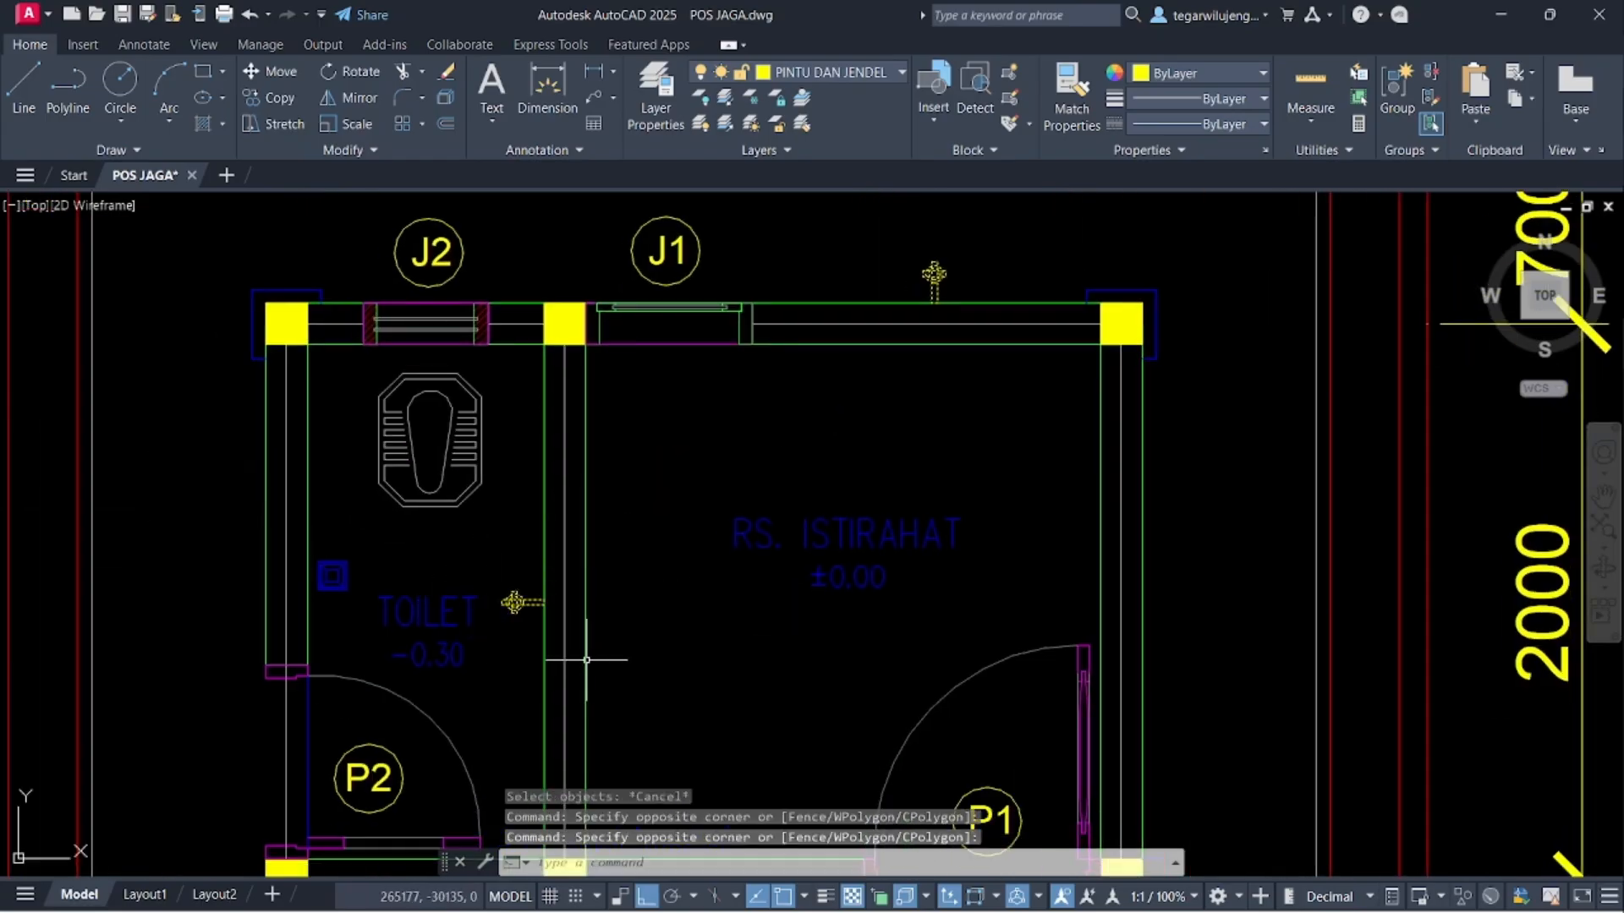
type("CO")
key("Return")
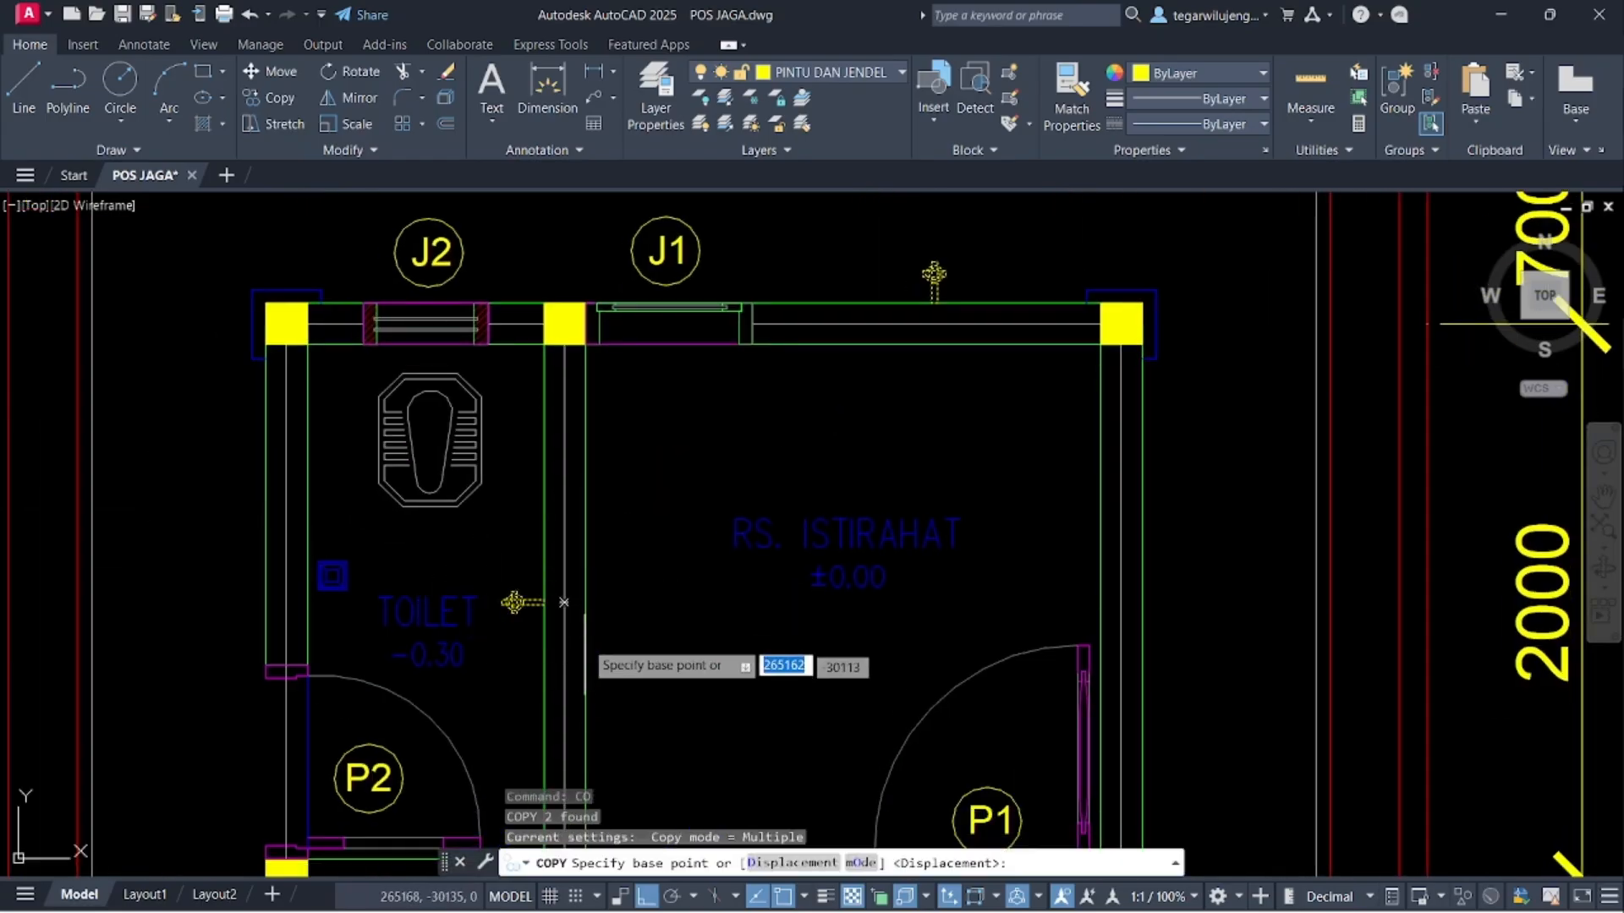
left_click(543, 344)
scroll(677, 668, "down", 5)
scroll(618, 381, "up", 5)
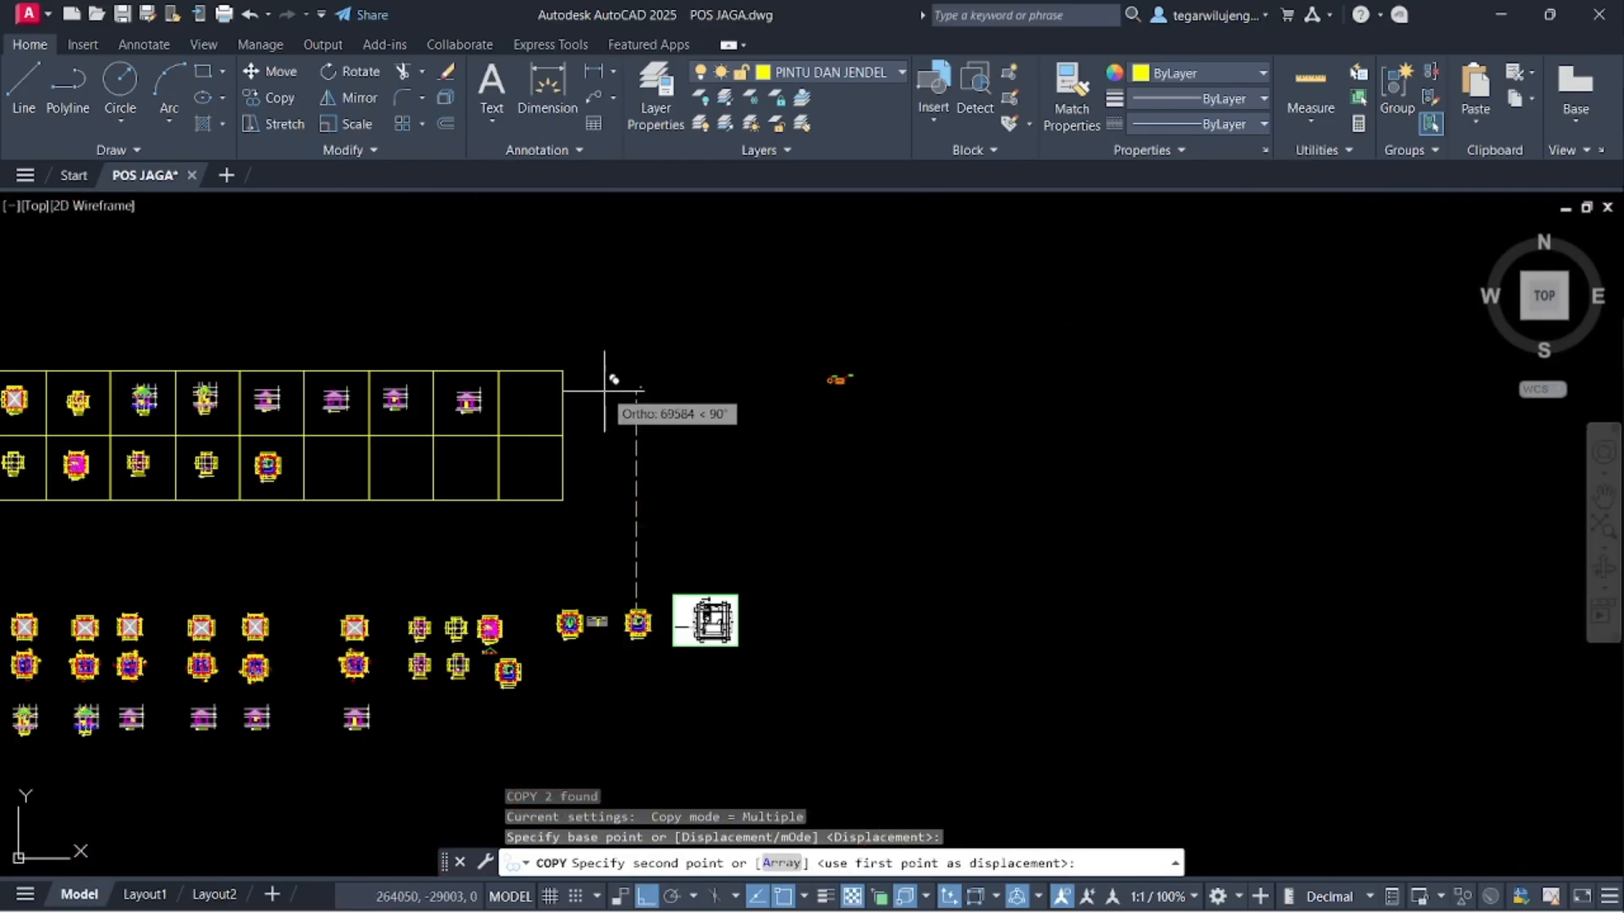
scroll(482, 364, "up", 6)
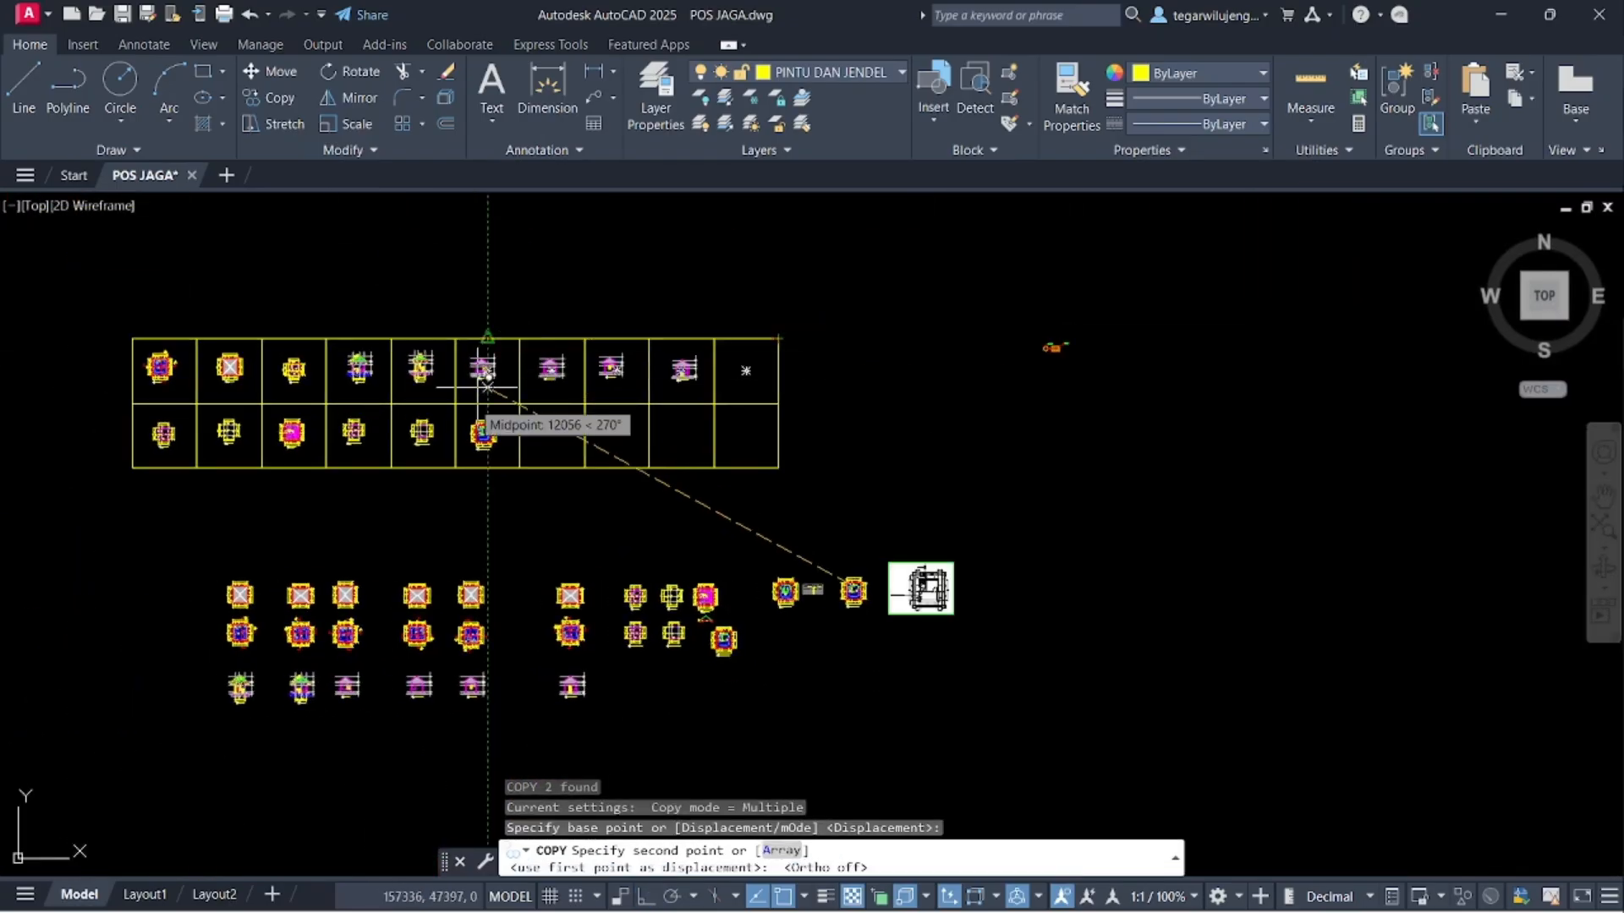
scroll(578, 482, "up", 12)
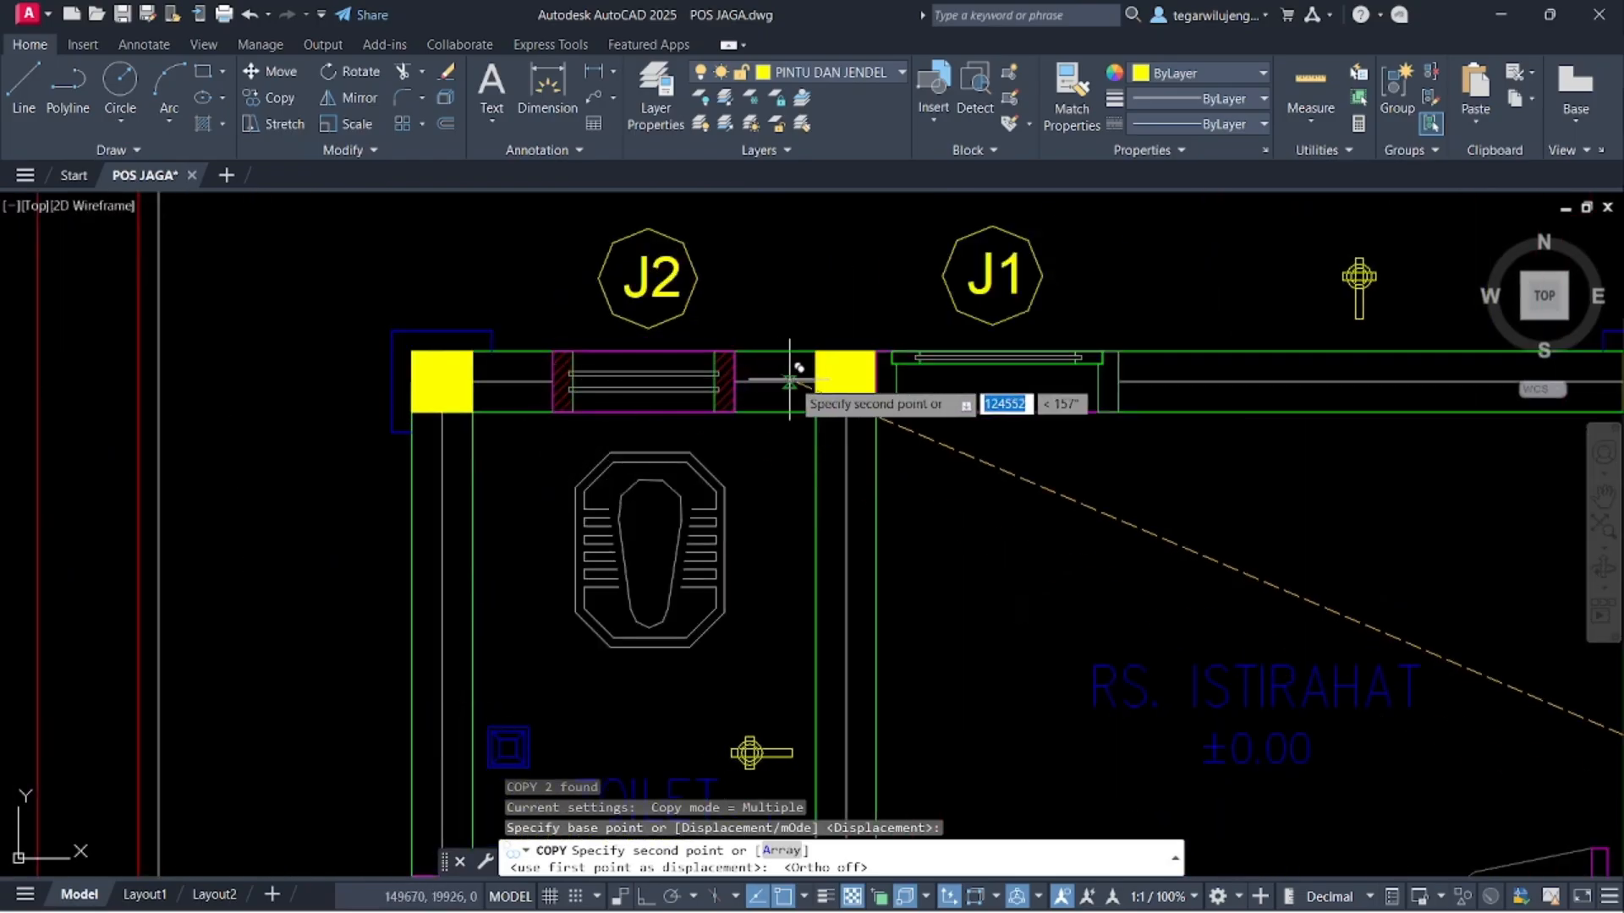
left_click(805, 411)
scroll(838, 659, "down", 10)
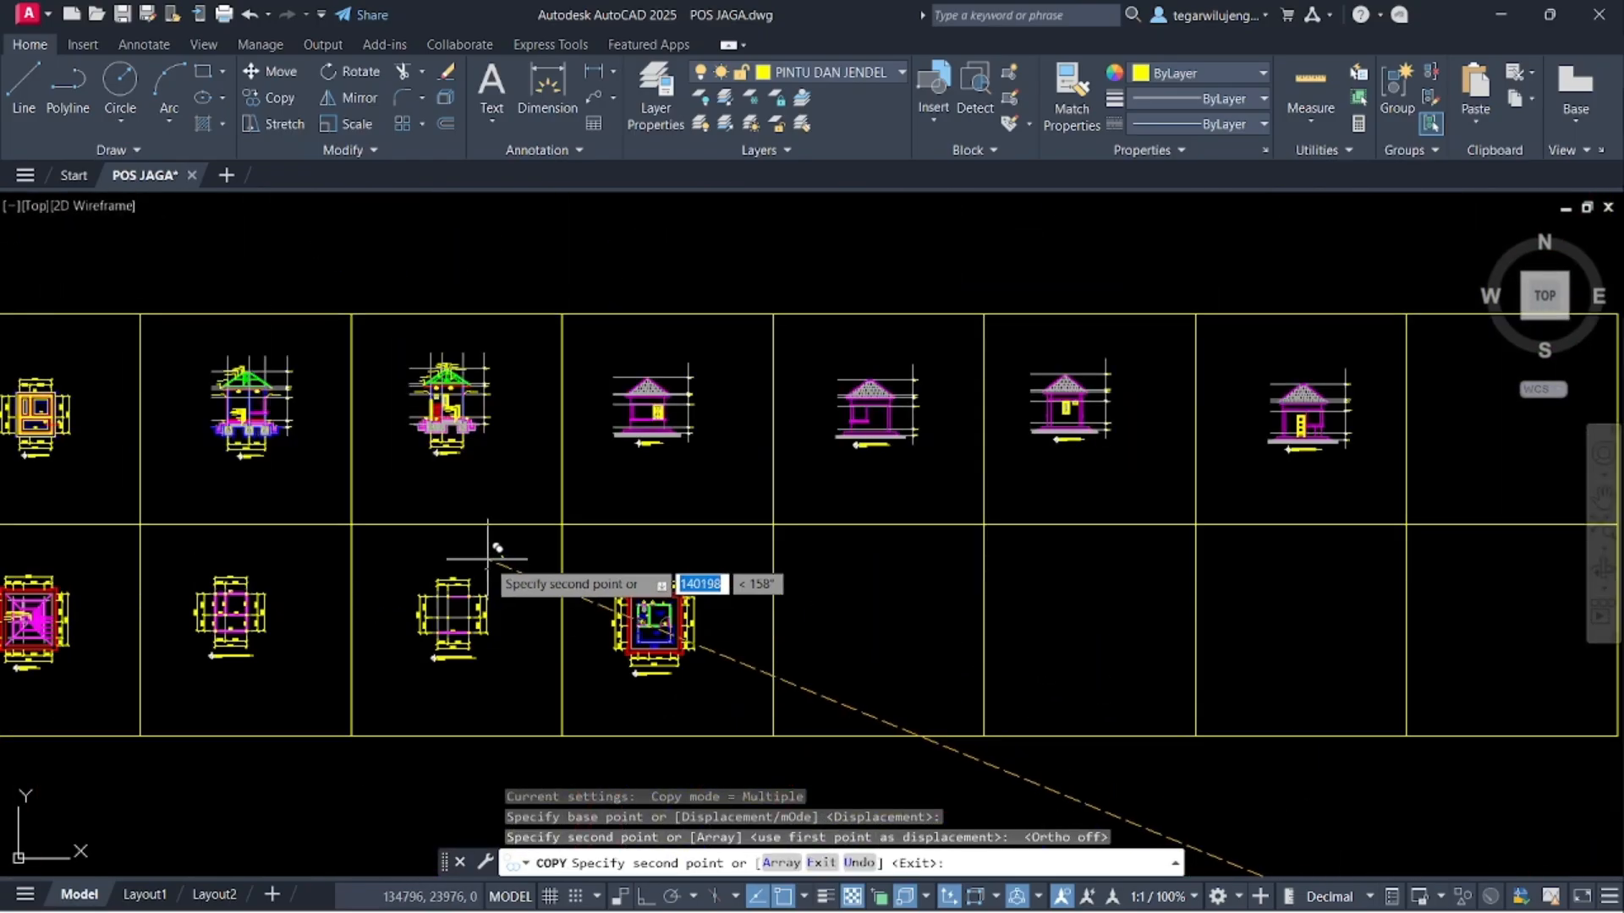
middle_click_drag(474, 562, 899, 525)
scroll(126, 423, "up", 10)
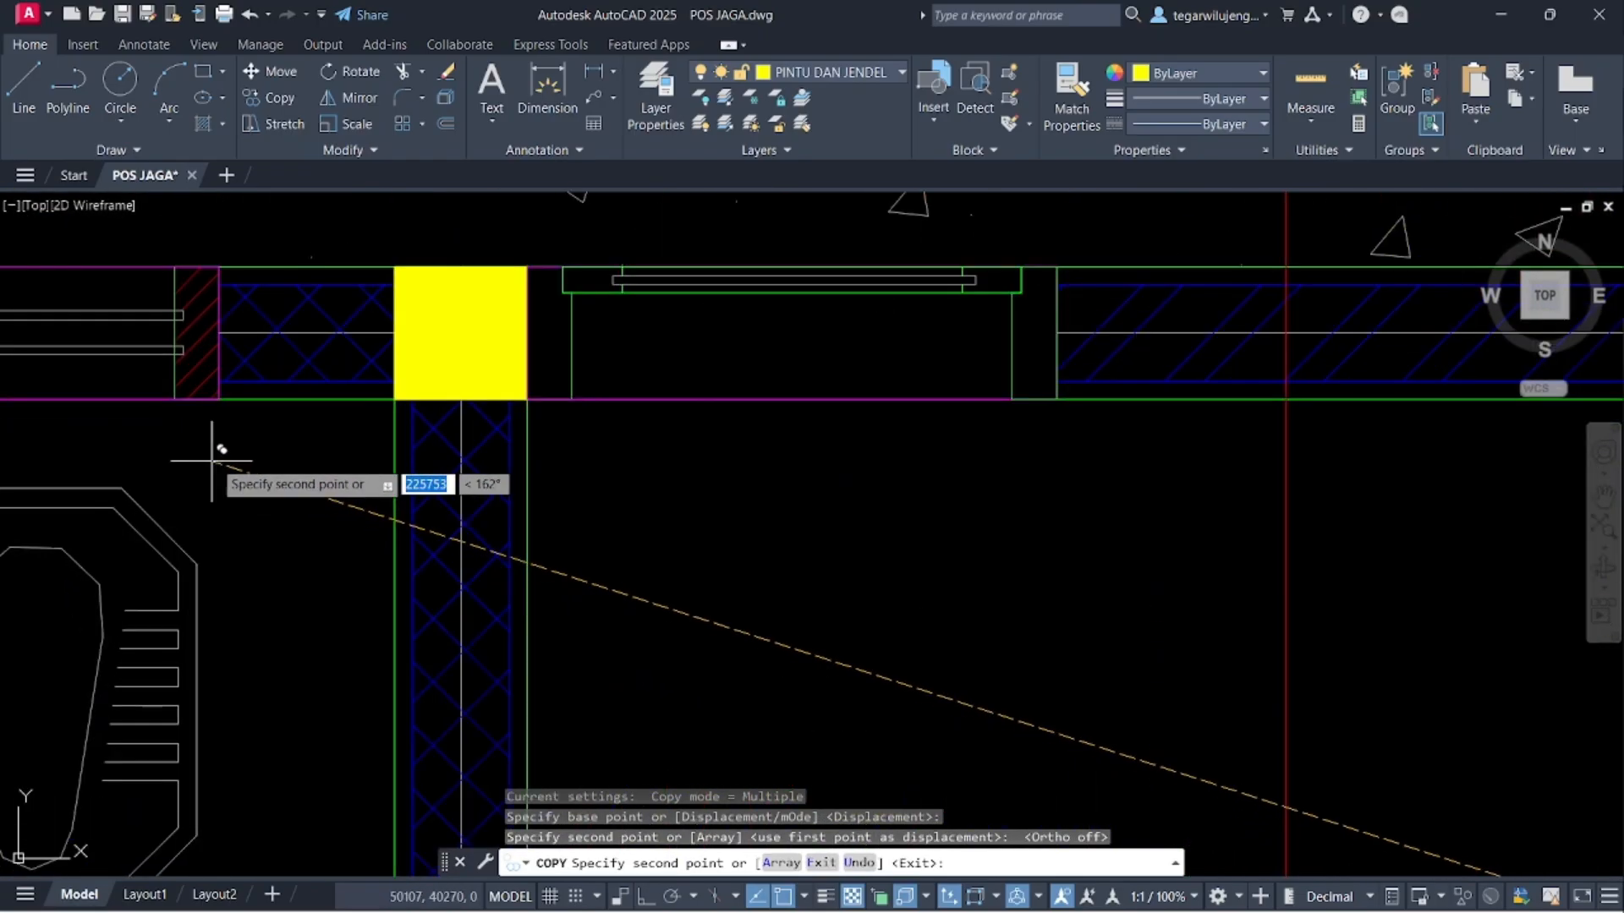
key("Escape")
- Return to the working door and window plan and make AIR BERSIH the current layer
scroll(594, 508, "down", 12)
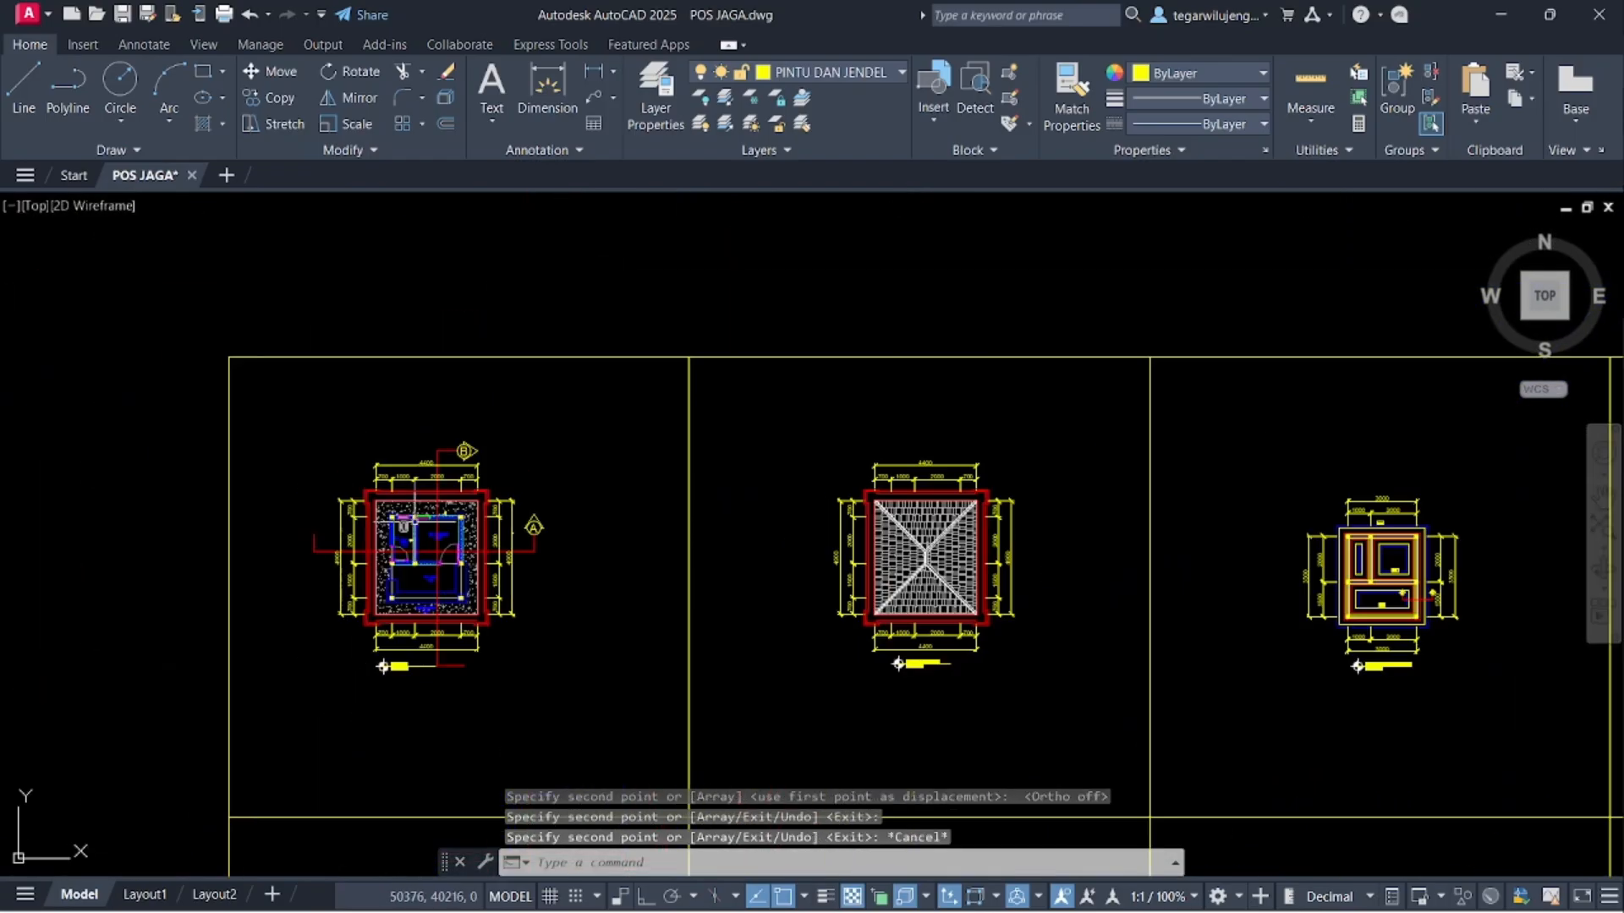
scroll(595, 508, "down", 5)
middle_click_drag(1098, 507, 921, 297)
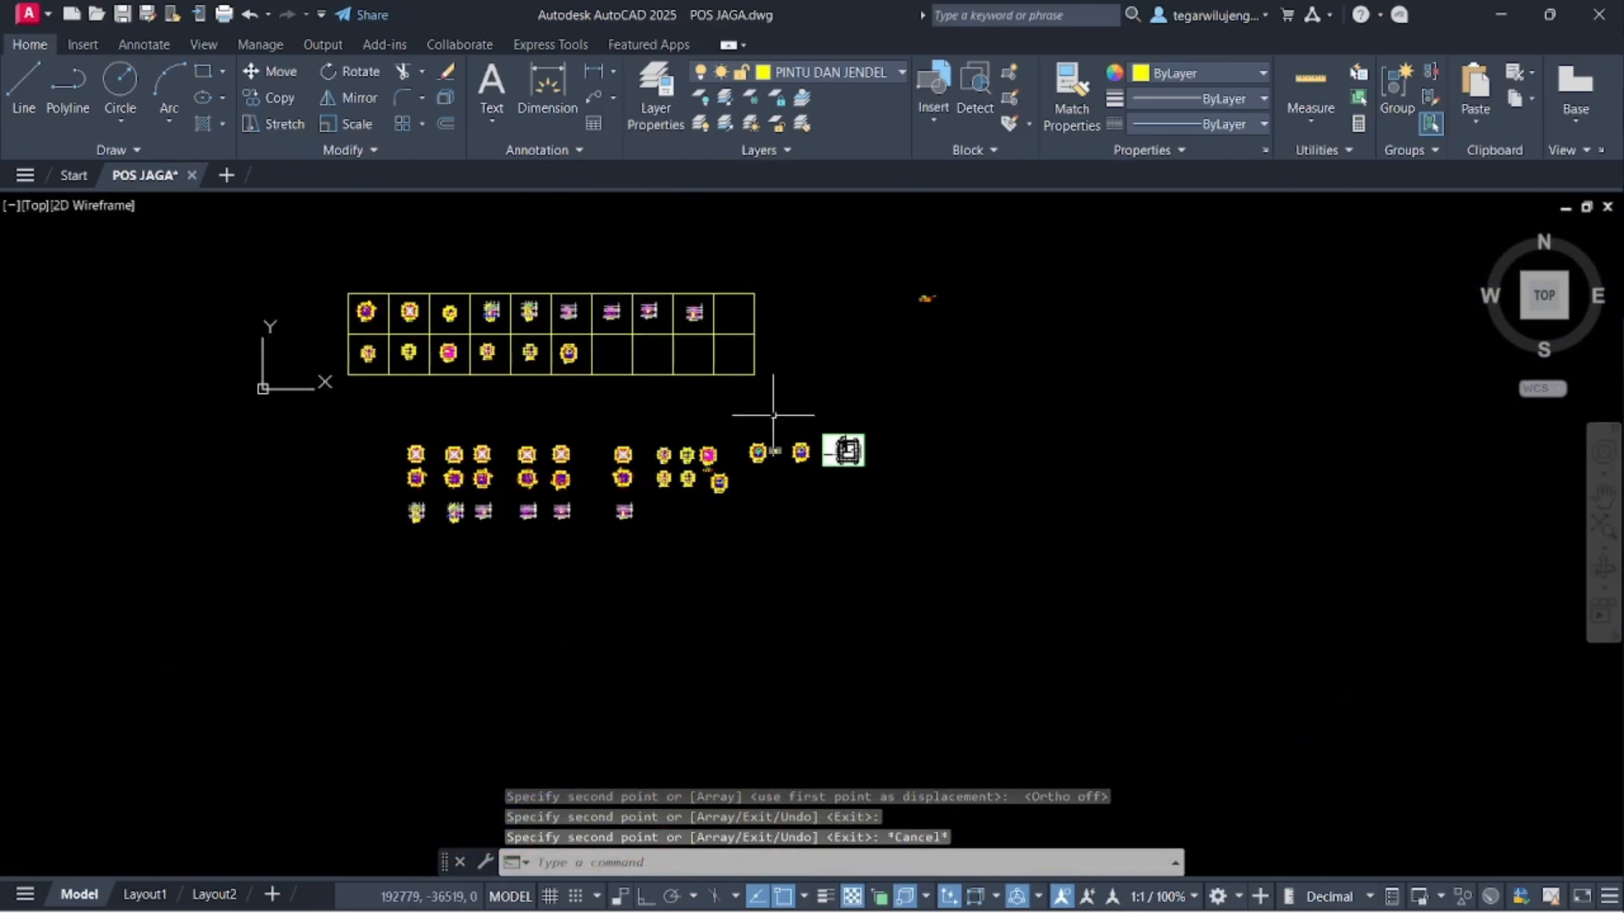
scroll(747, 476, "up", 6)
scroll(954, 384, "up", 7)
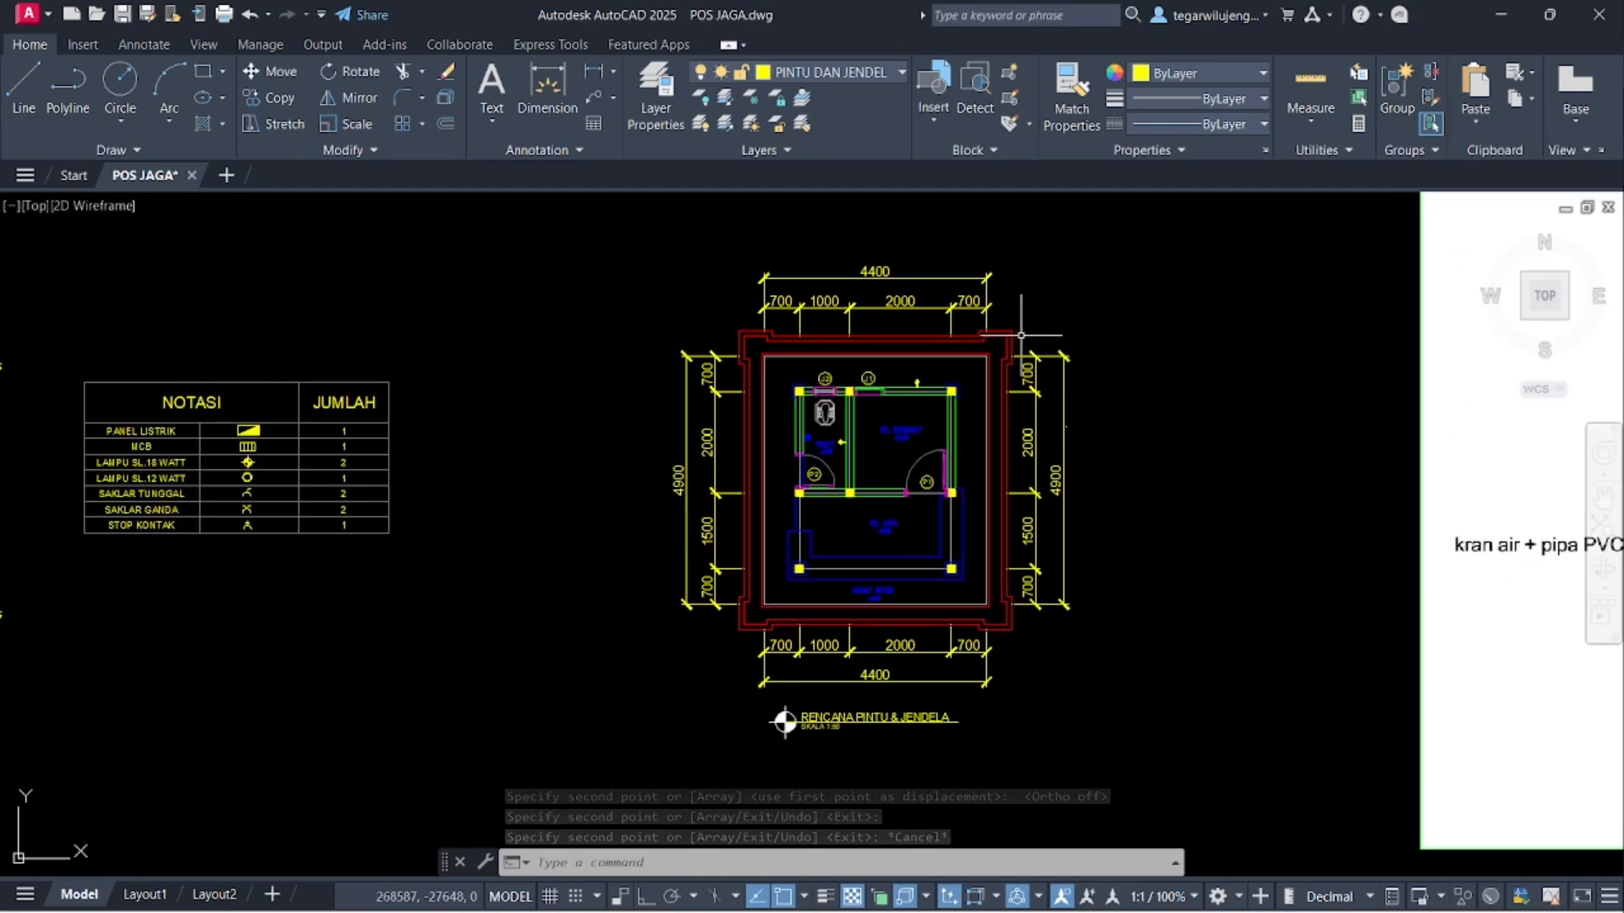
left_click(821, 74)
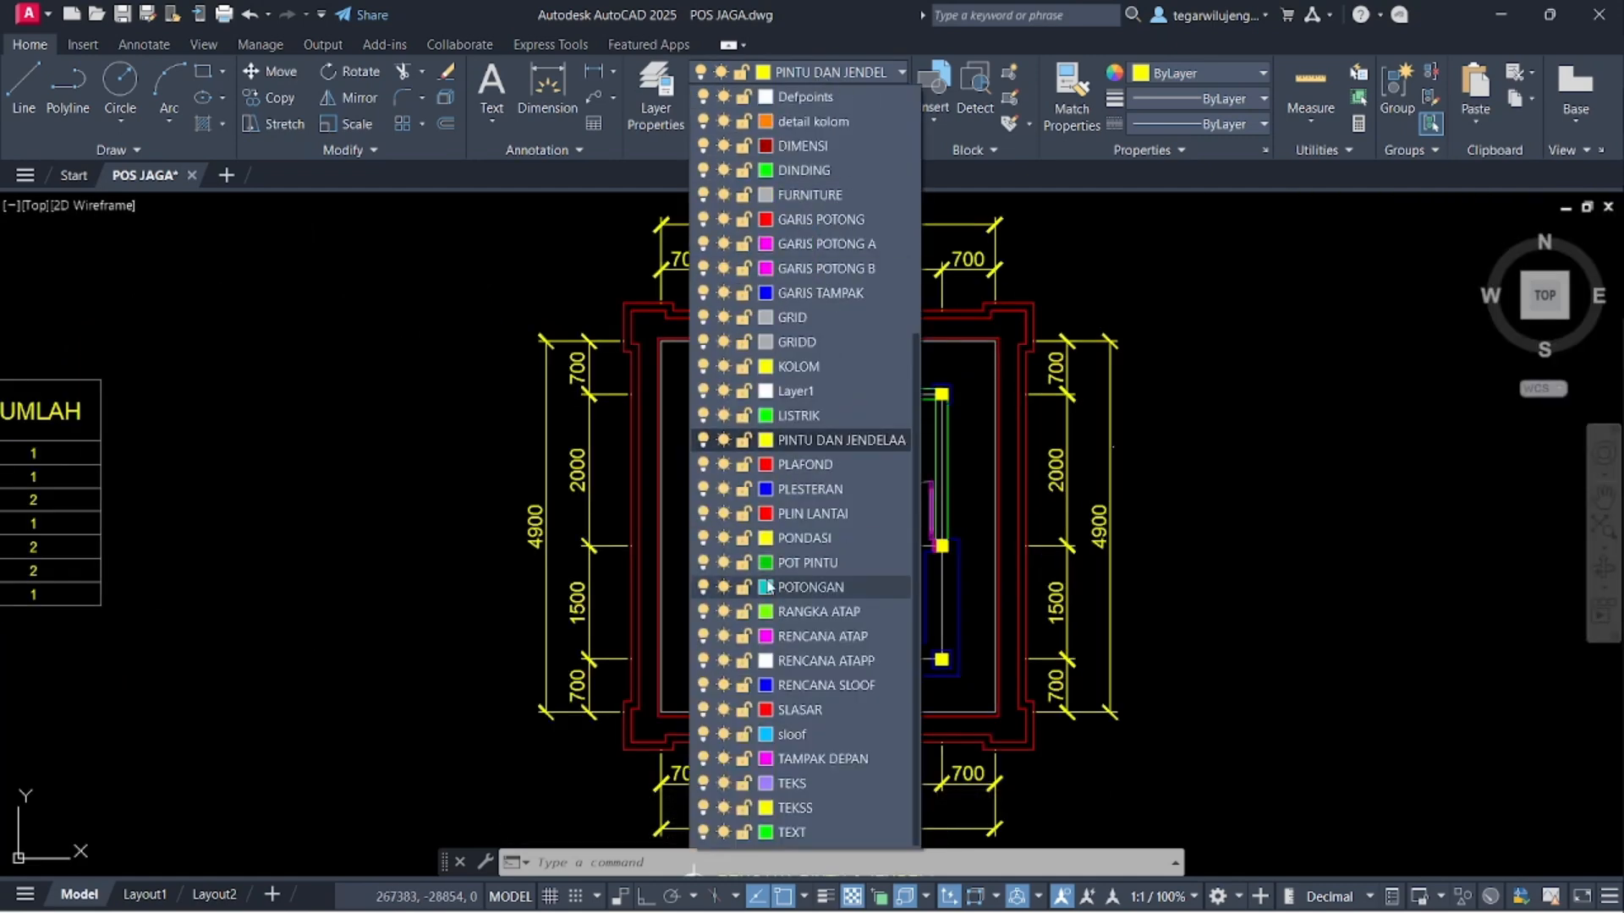
scroll(842, 233, "up", 5)
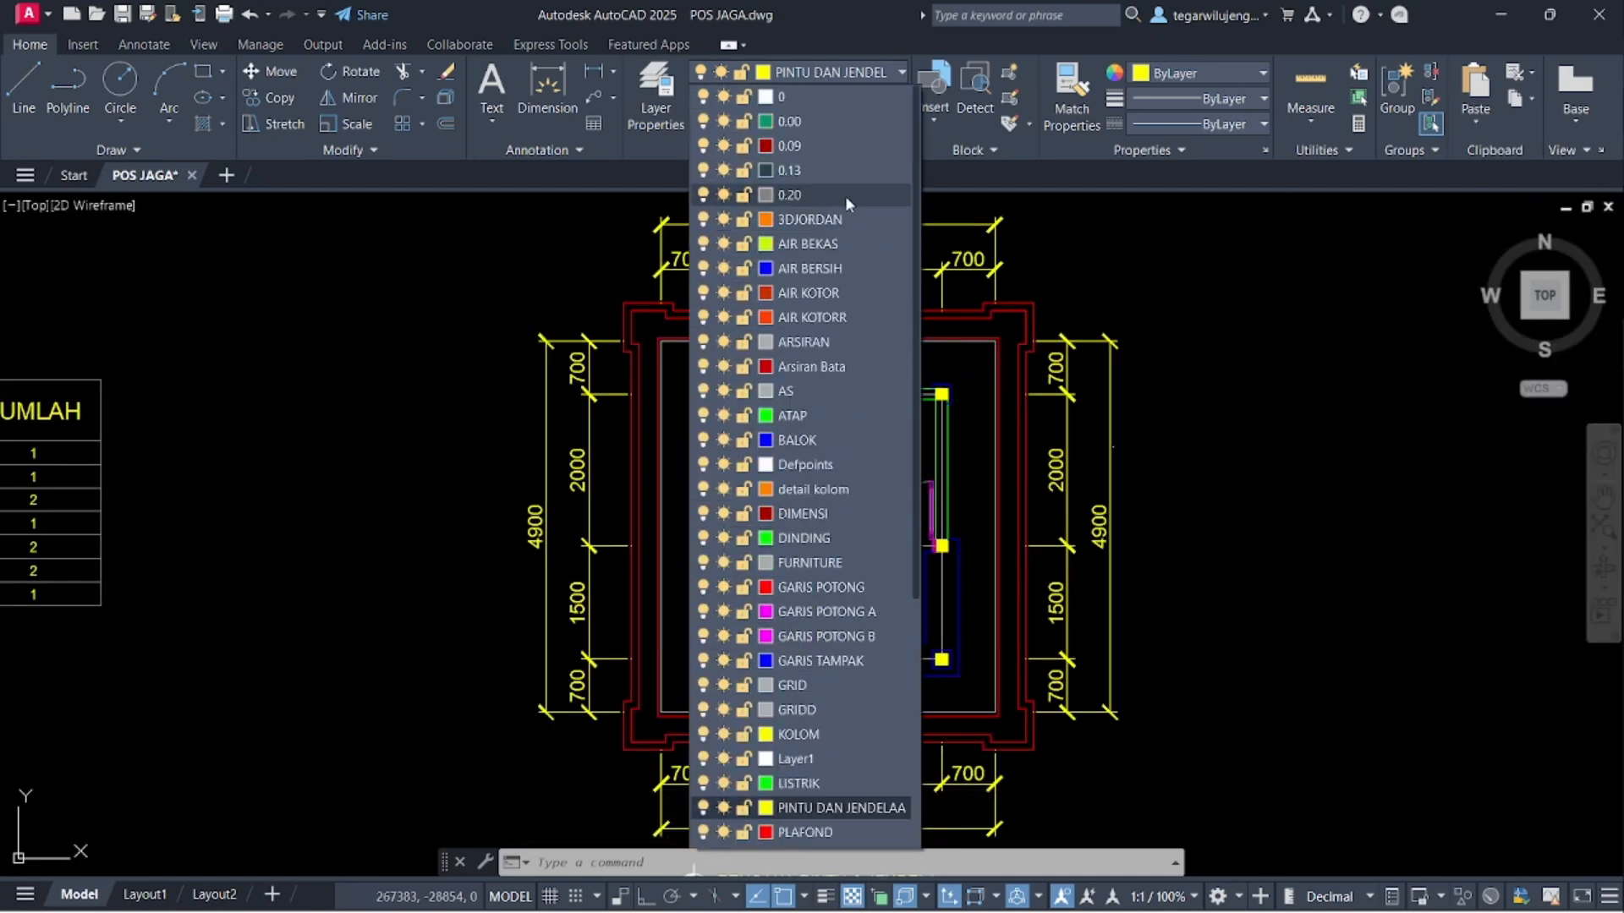
left_click(845, 267)
- Draw a vertical supply pipe line from above the 4400 dimension down to the toilet's outer wall, and extend it along the wall to the column corner
scroll(794, 438, "up", 1)
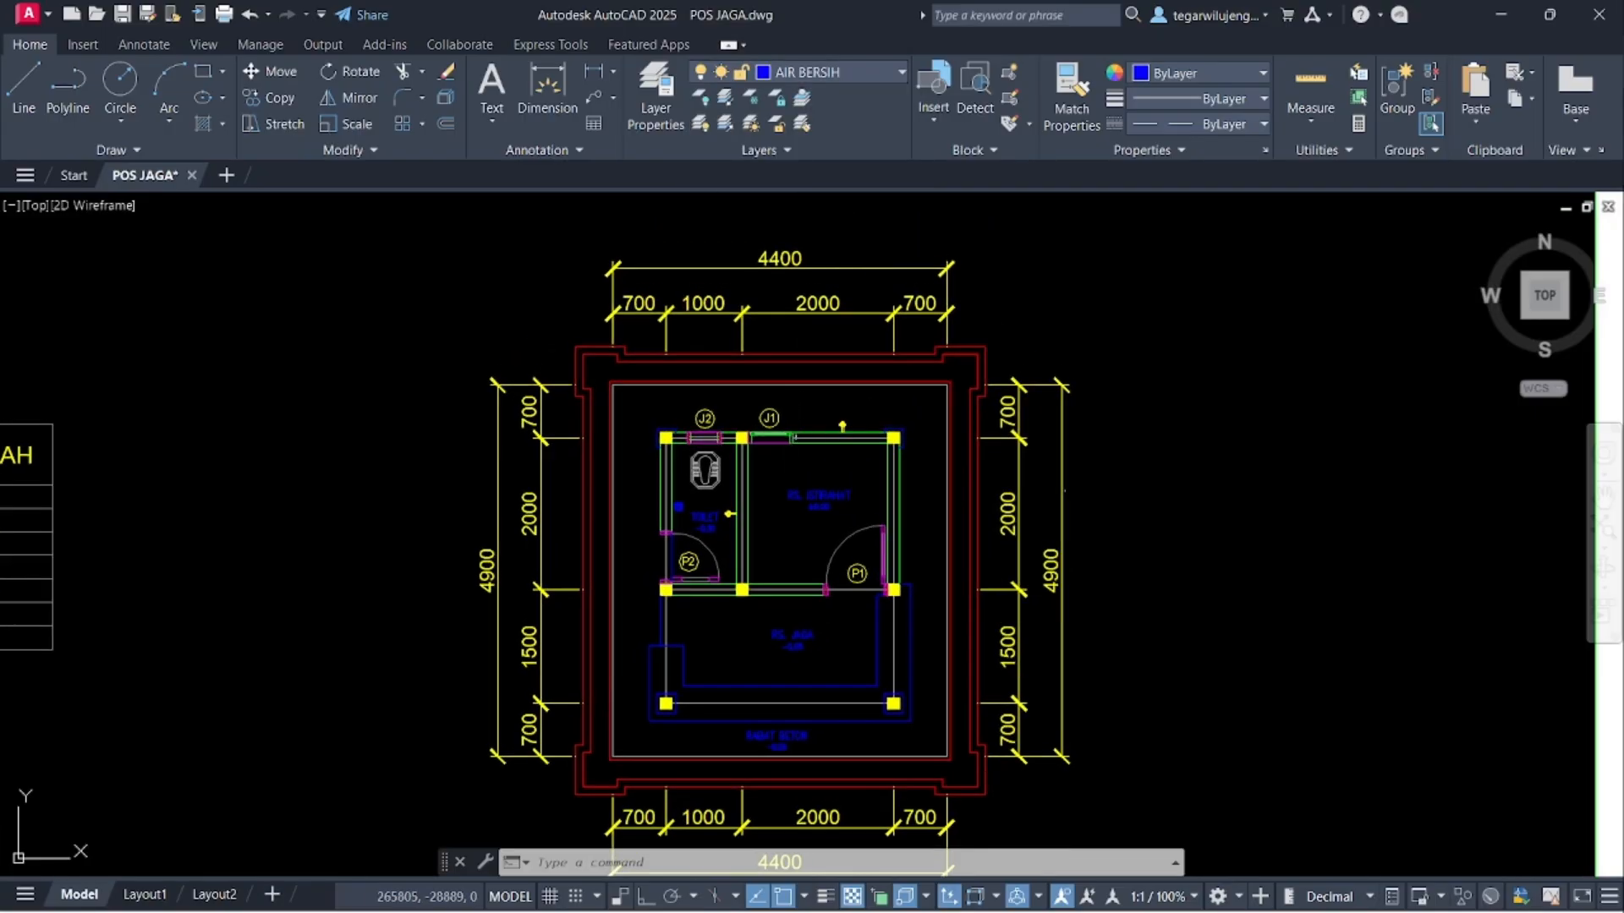
type("l")
key("Return")
scroll(838, 433, "up", 2)
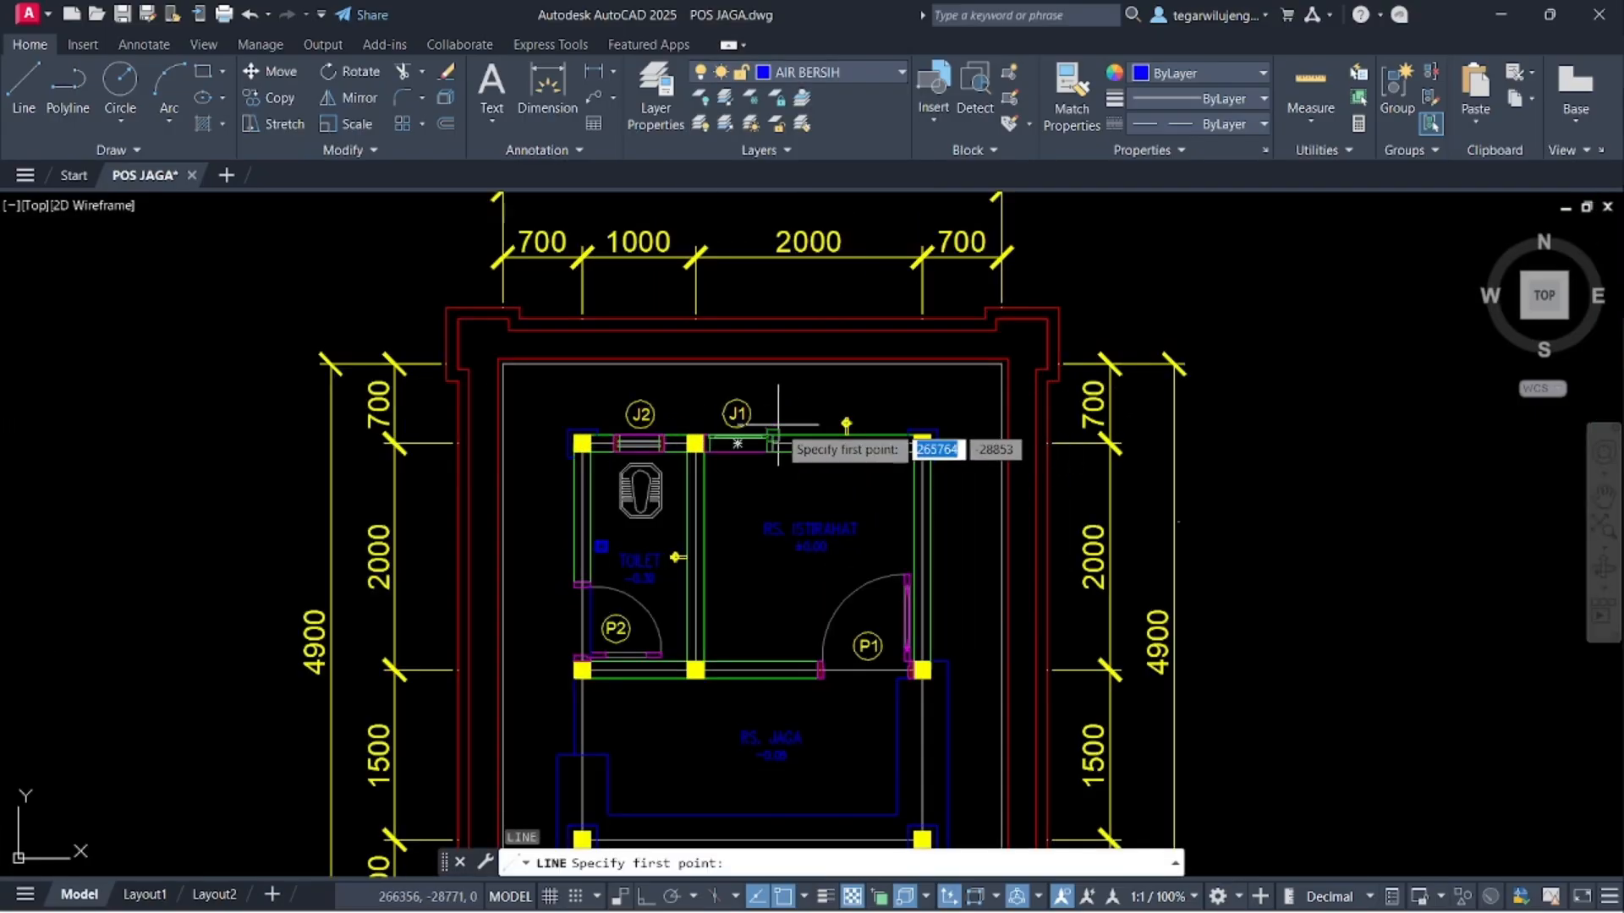
middle_click_drag(775, 421, 778, 469)
middle_click_drag(812, 275, 779, 341)
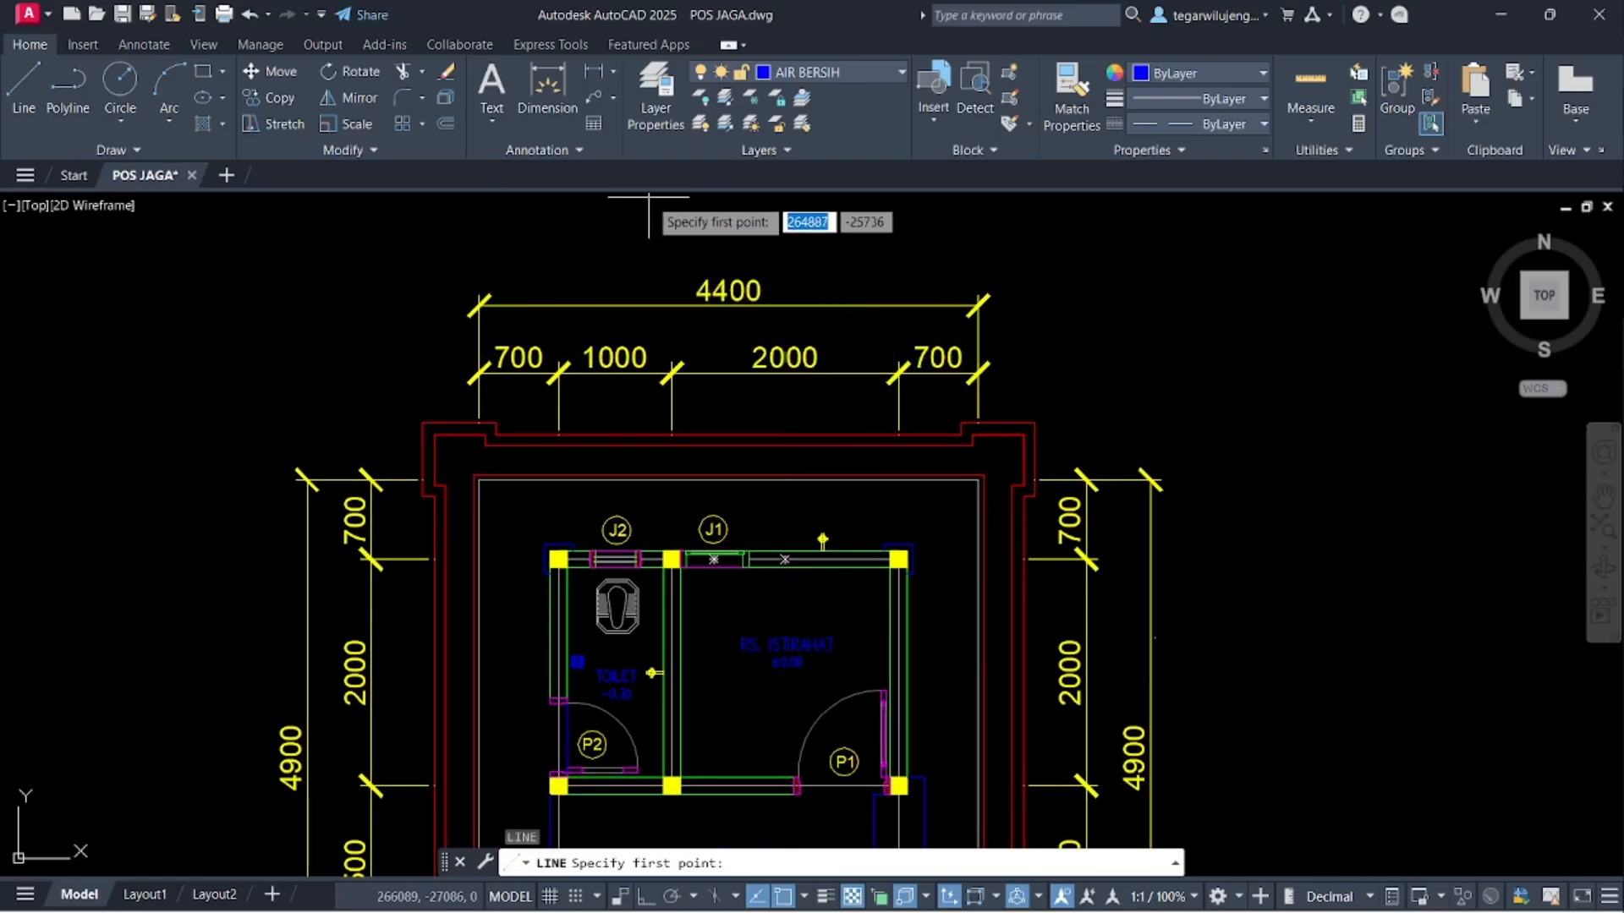
left_click(646, 230)
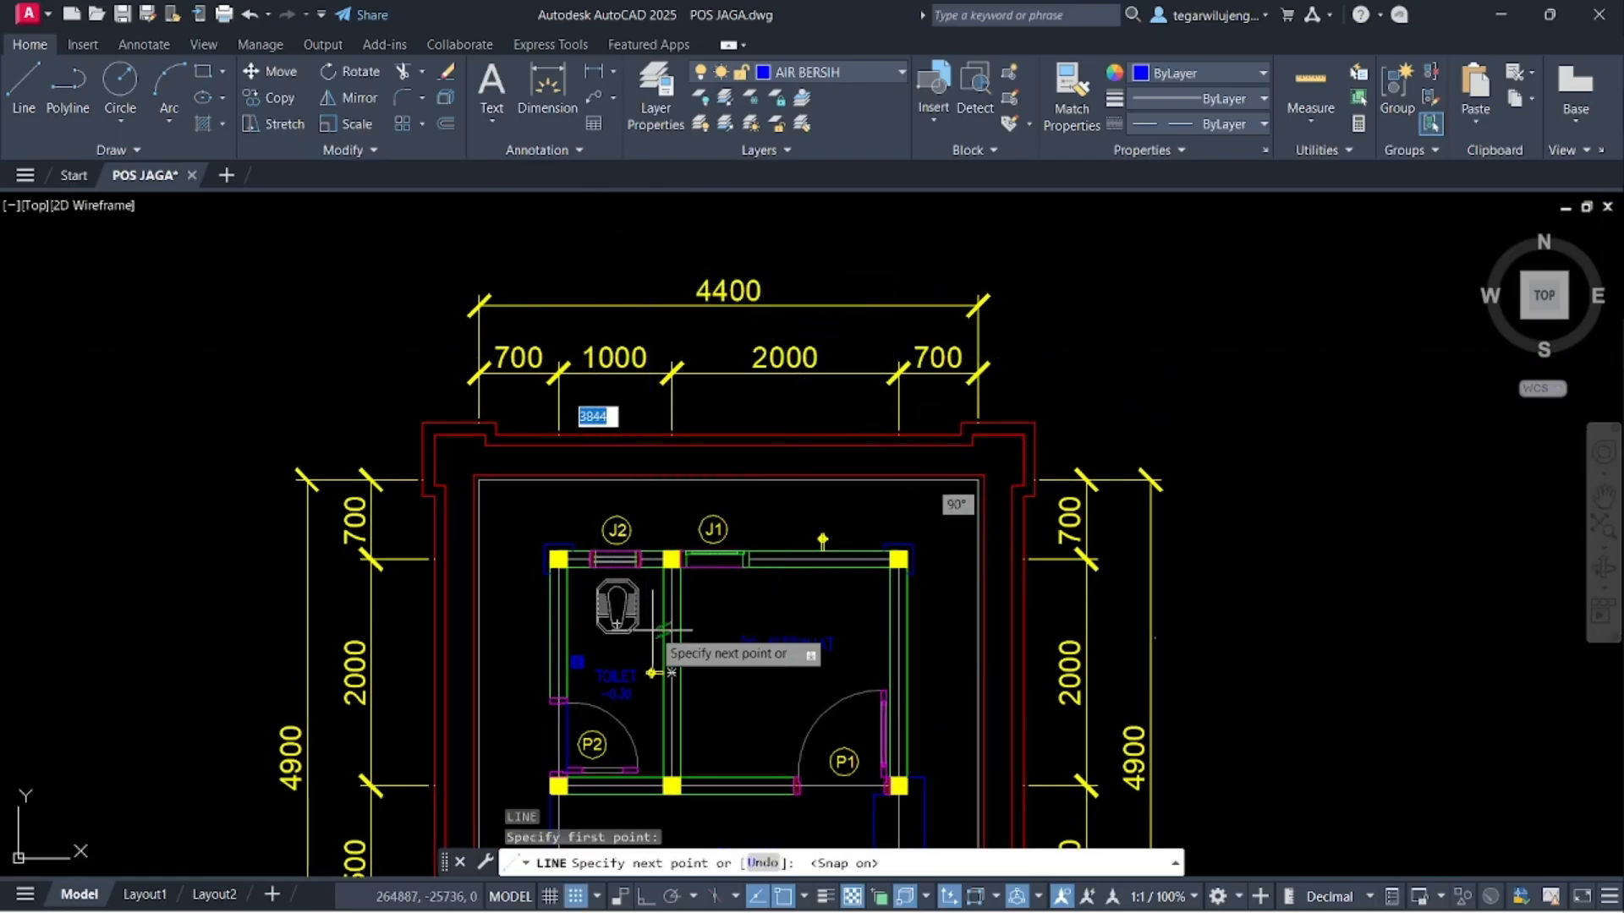
scroll(647, 626, "up", 7)
key("F9")
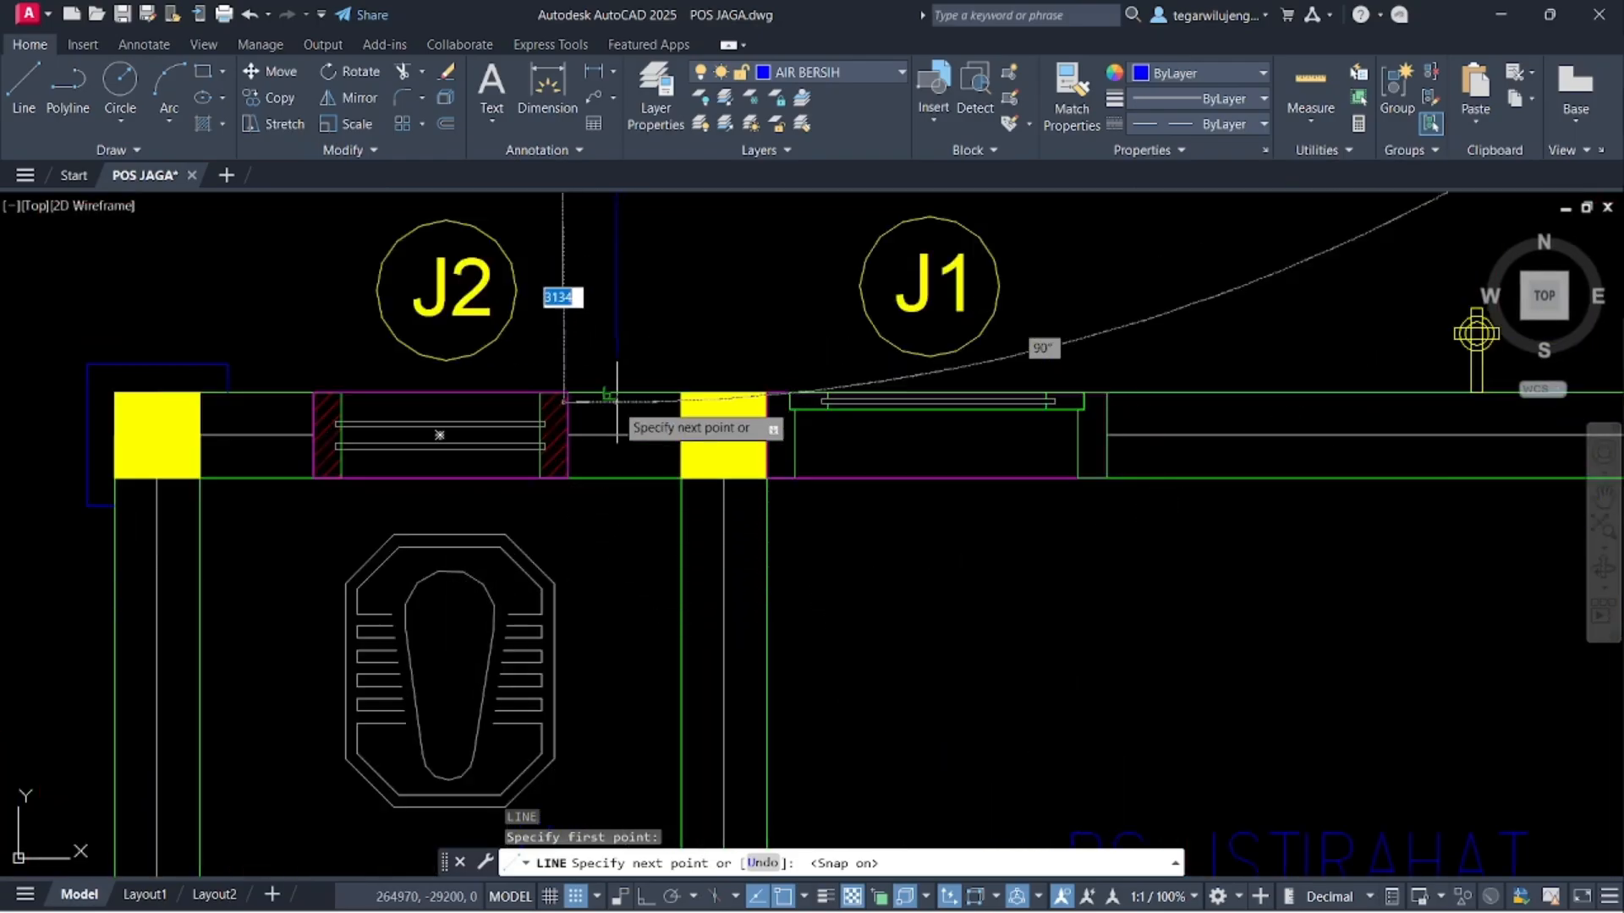
key("F8")
scroll(651, 380, "down", 7)
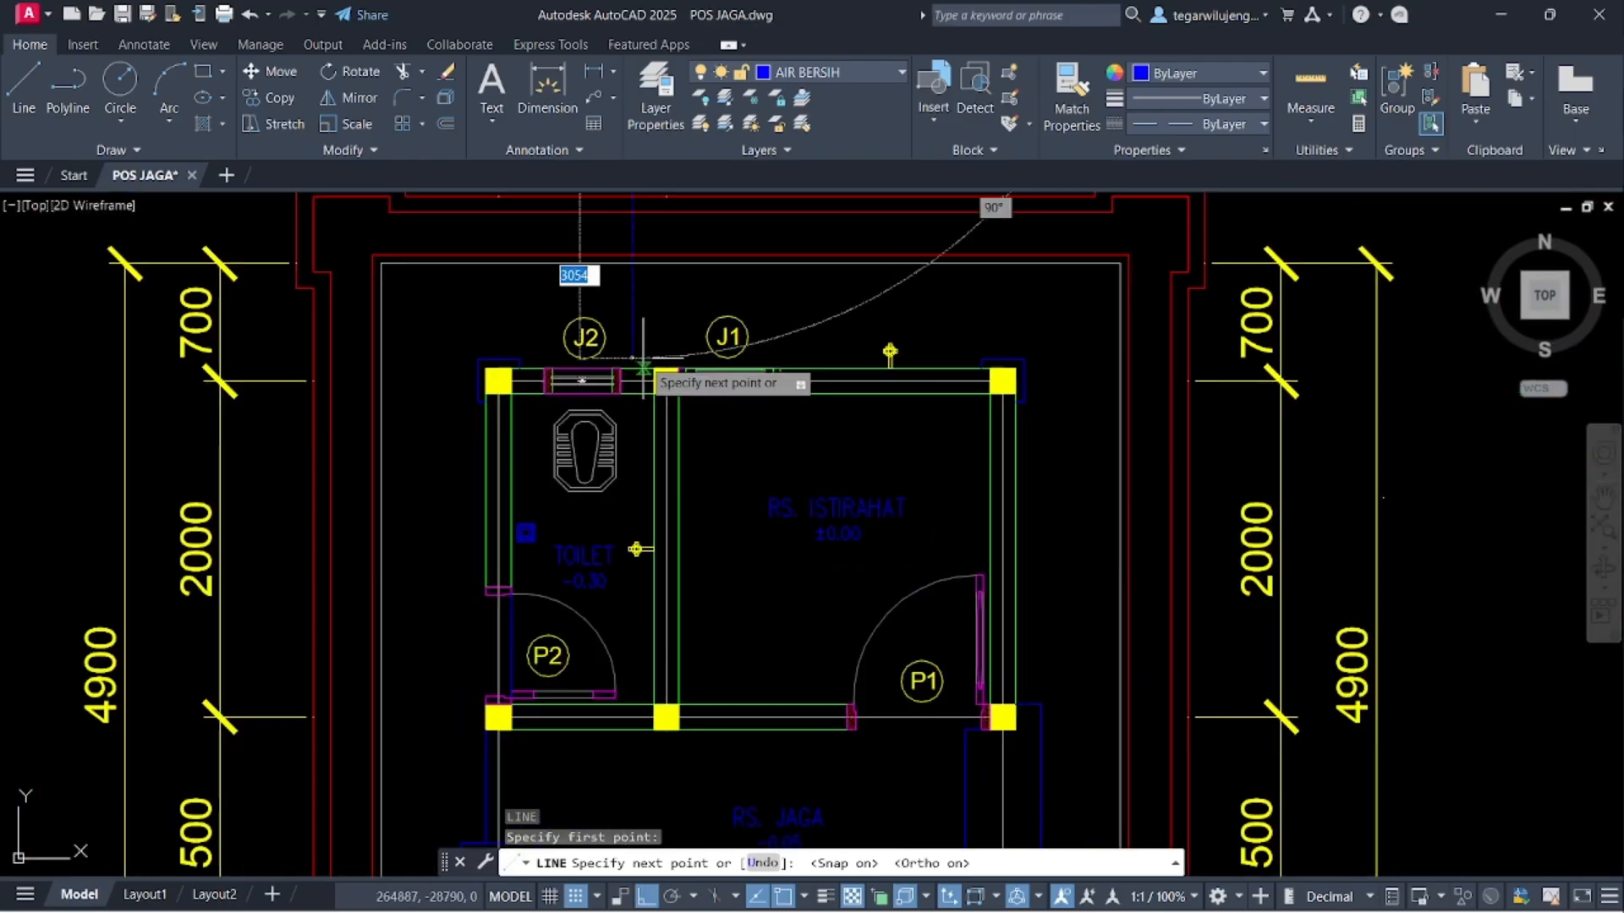
scroll(646, 487, "down", 4)
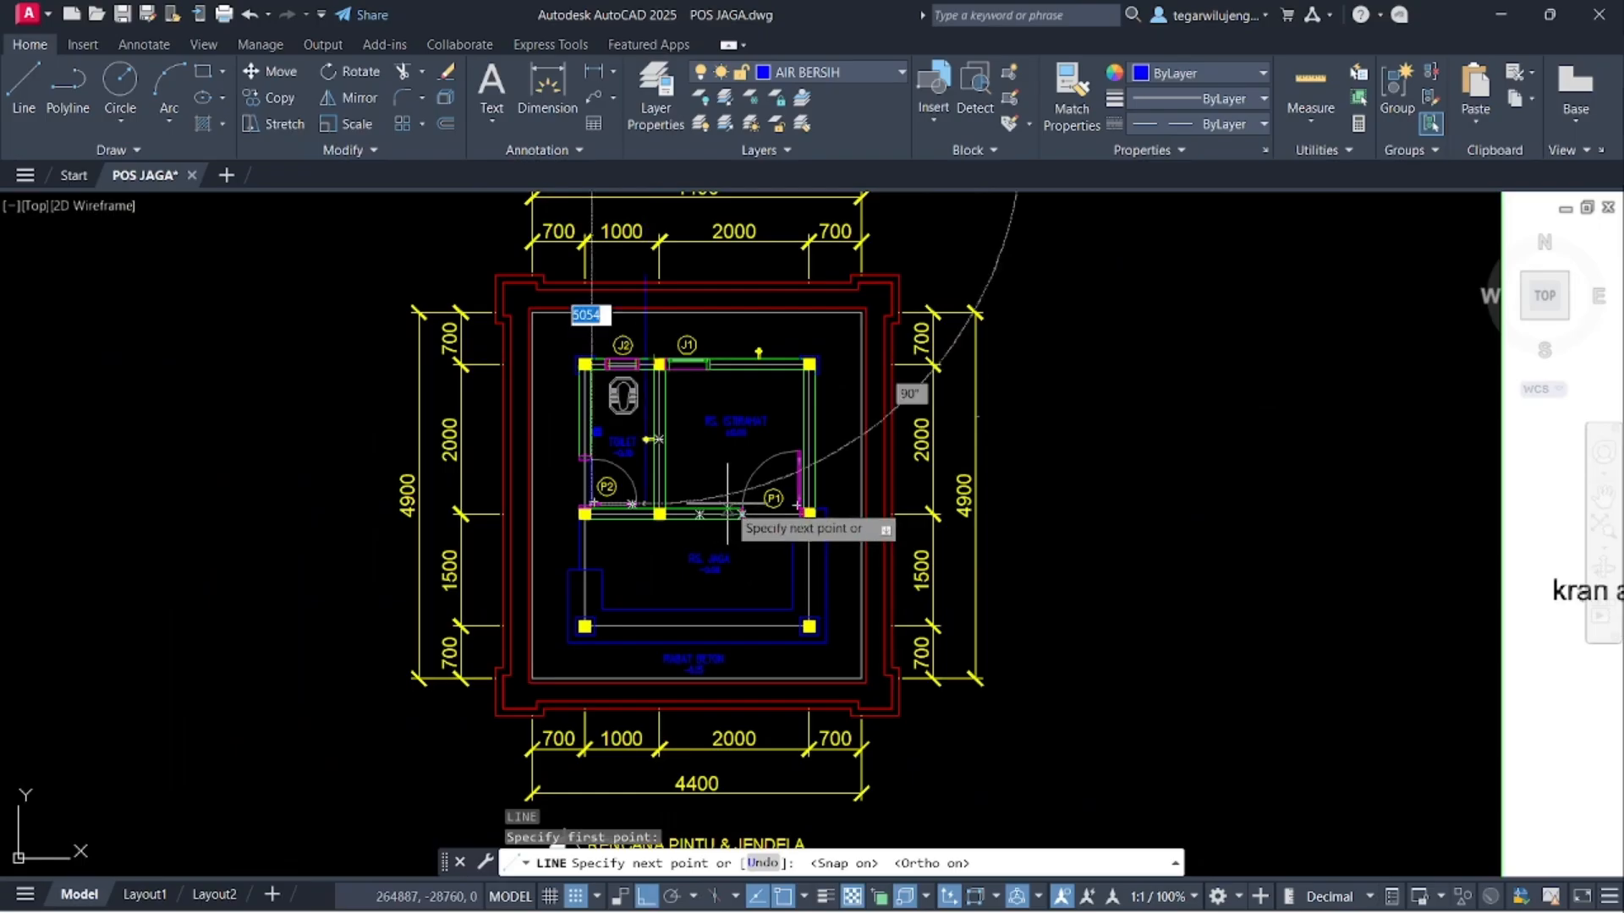
scroll(736, 494, "down", 3)
middle_click_drag(736, 495, 787, 750)
scroll(744, 703, "up", 5)
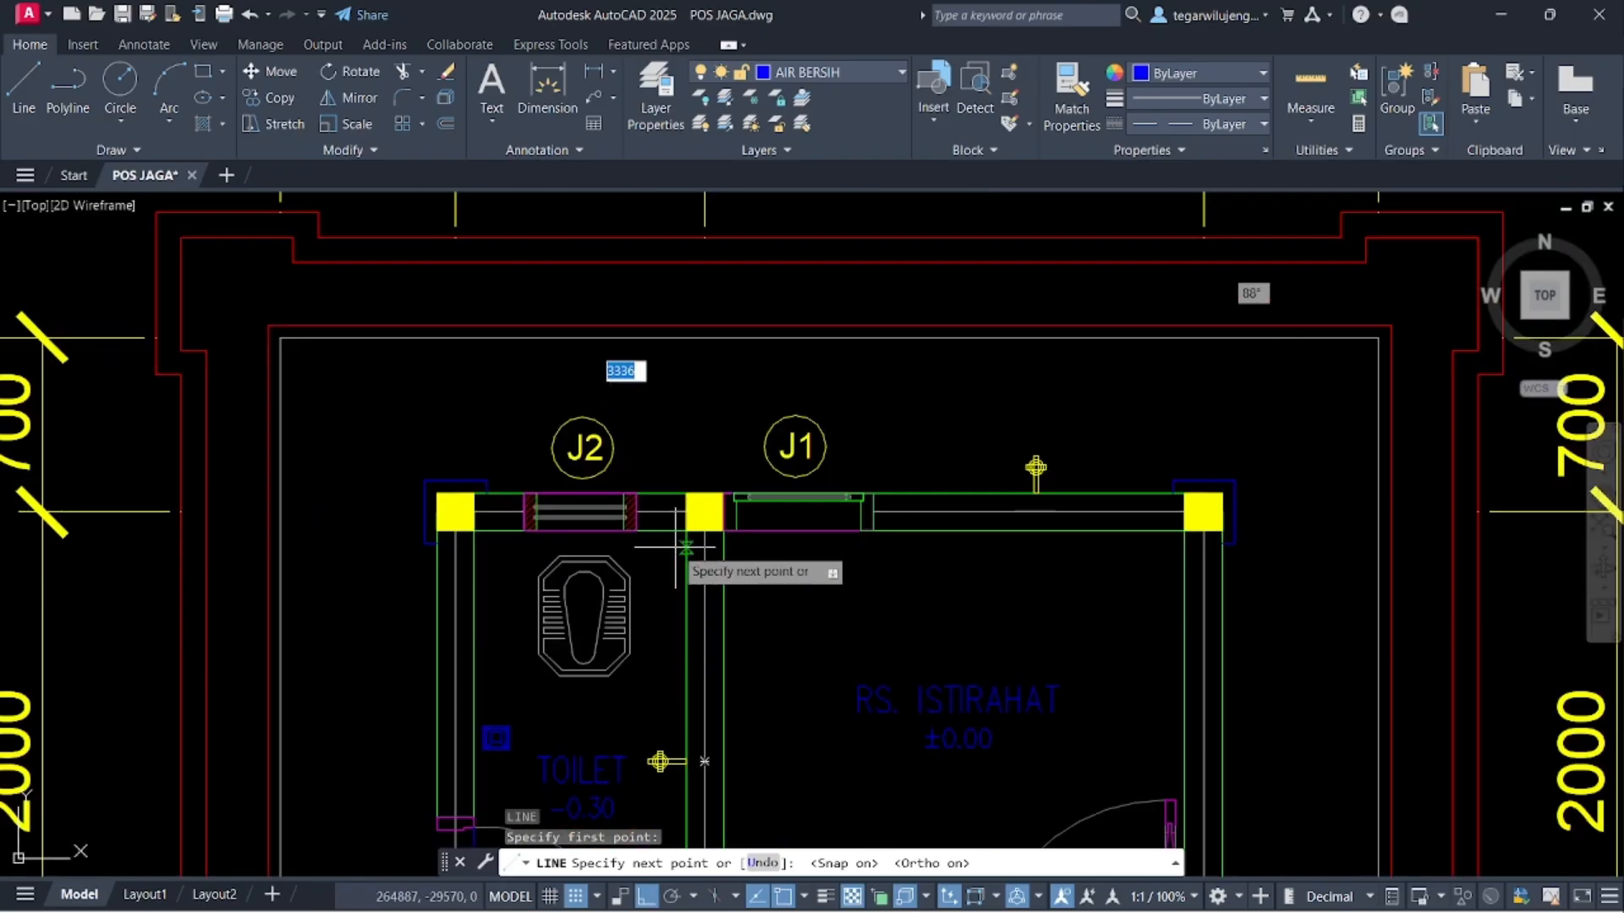
left_click(725, 661)
left_click(685, 493)
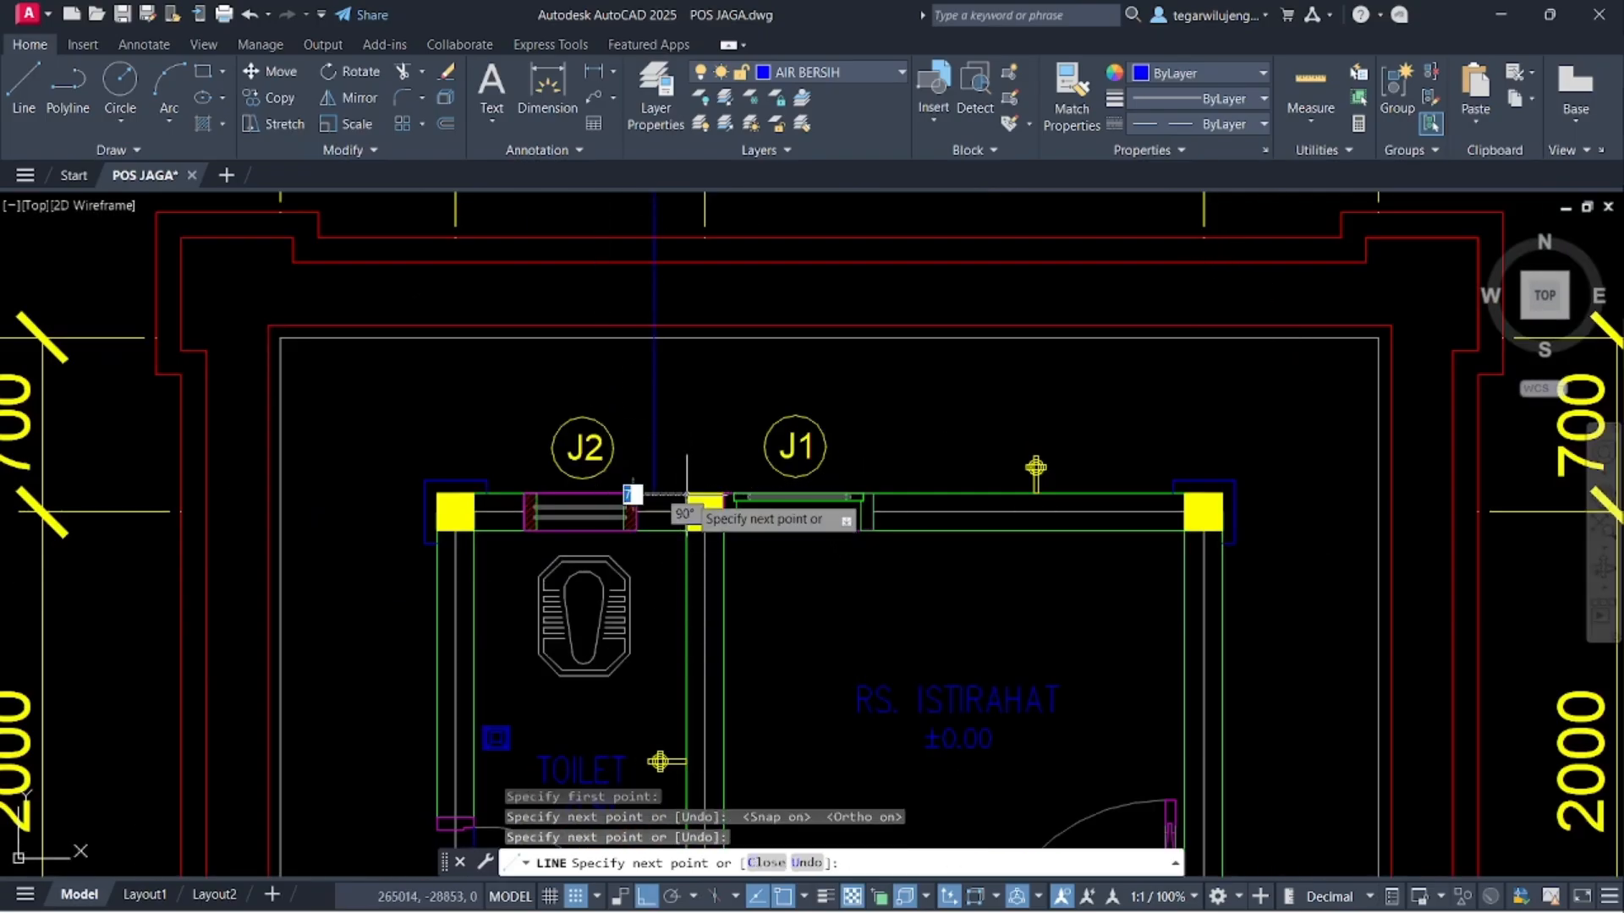
- Continue the pipe line down the toilet's inner wall face to the tap and end it at the tap's centre
middle_click_drag(714, 653, 663, 464)
scroll(664, 465, "up", 6)
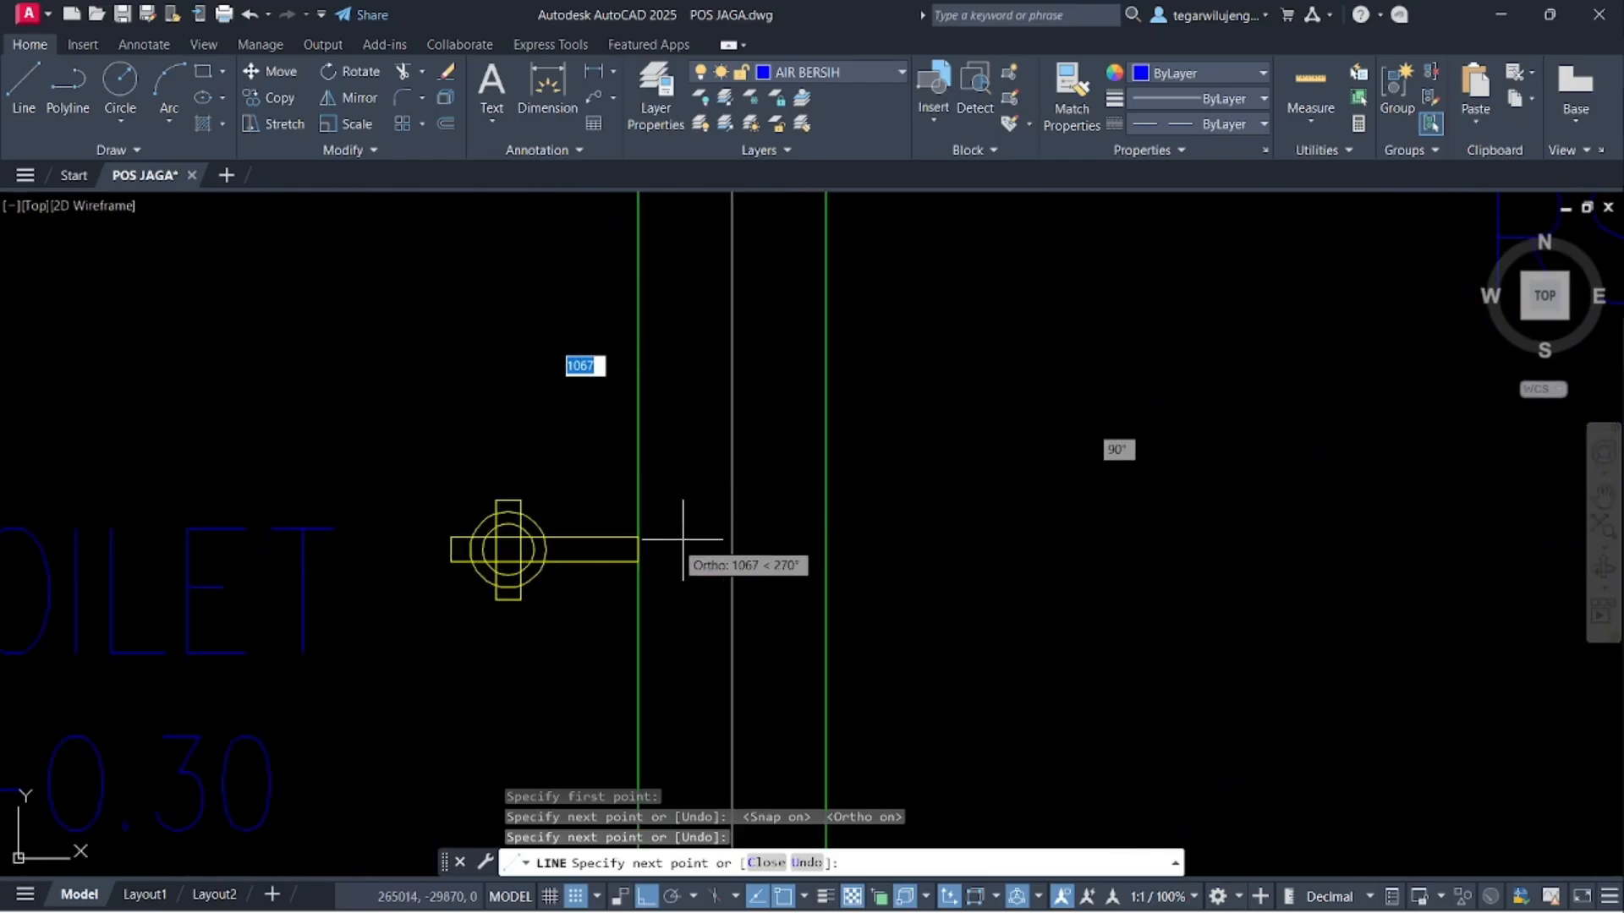
left_click(642, 551)
left_click(508, 550)
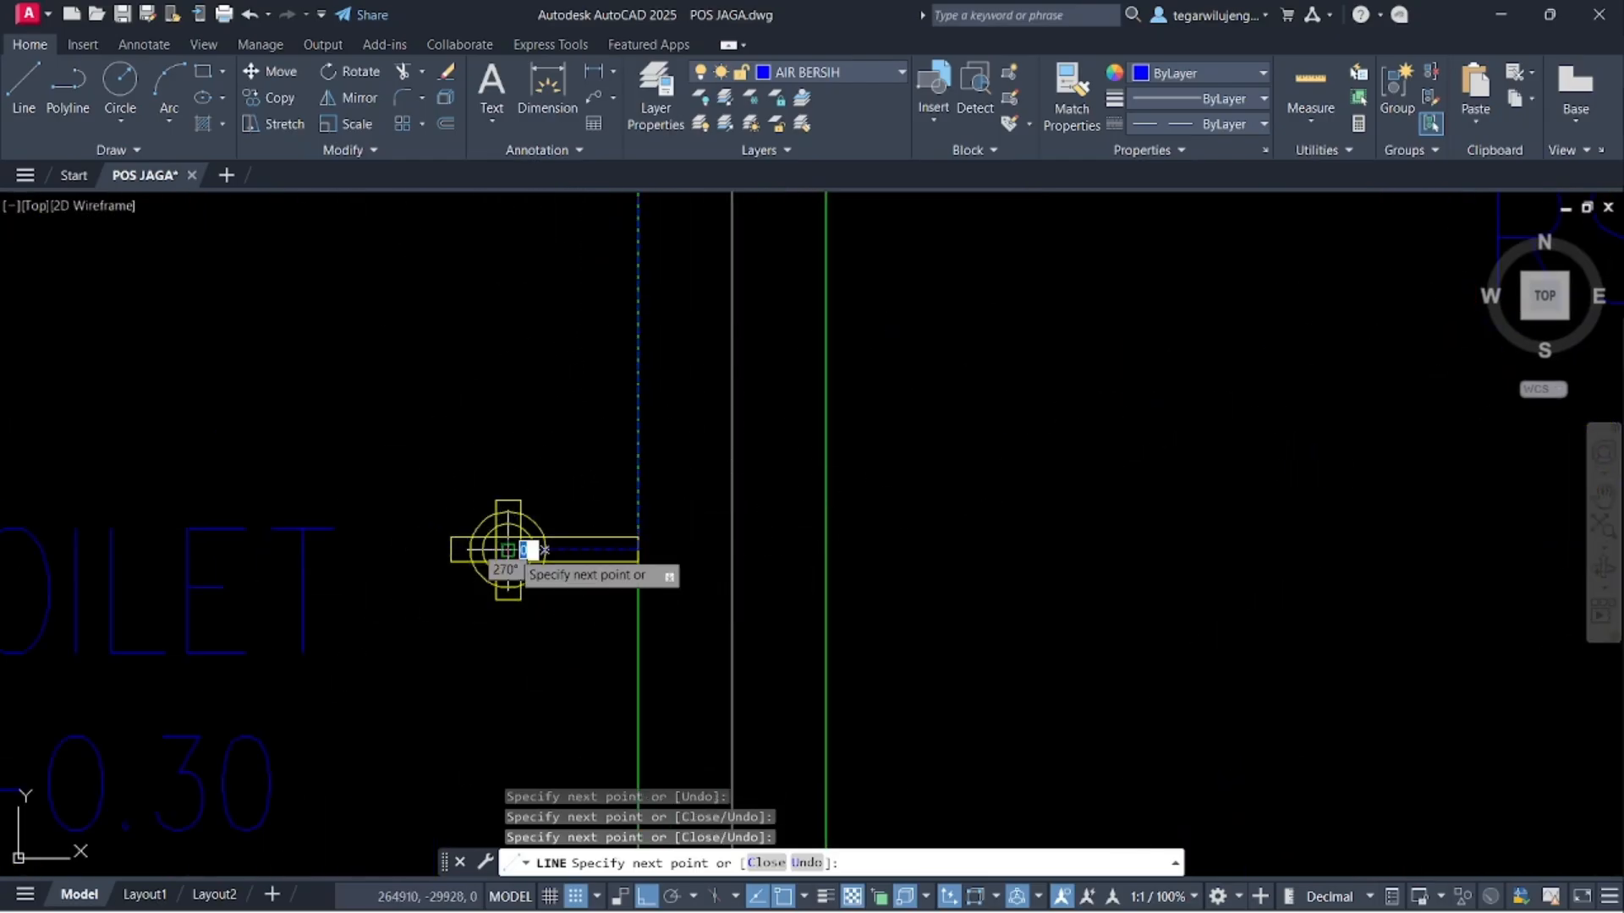
key("Return")
- Draw a pipe line from the column corner along the outer wall face to the outside tap and up to the tap's centre
scroll(550, 575, "down", 5)
middle_click_drag(686, 437, 587, 604)
scroll(828, 460, "up", 1)
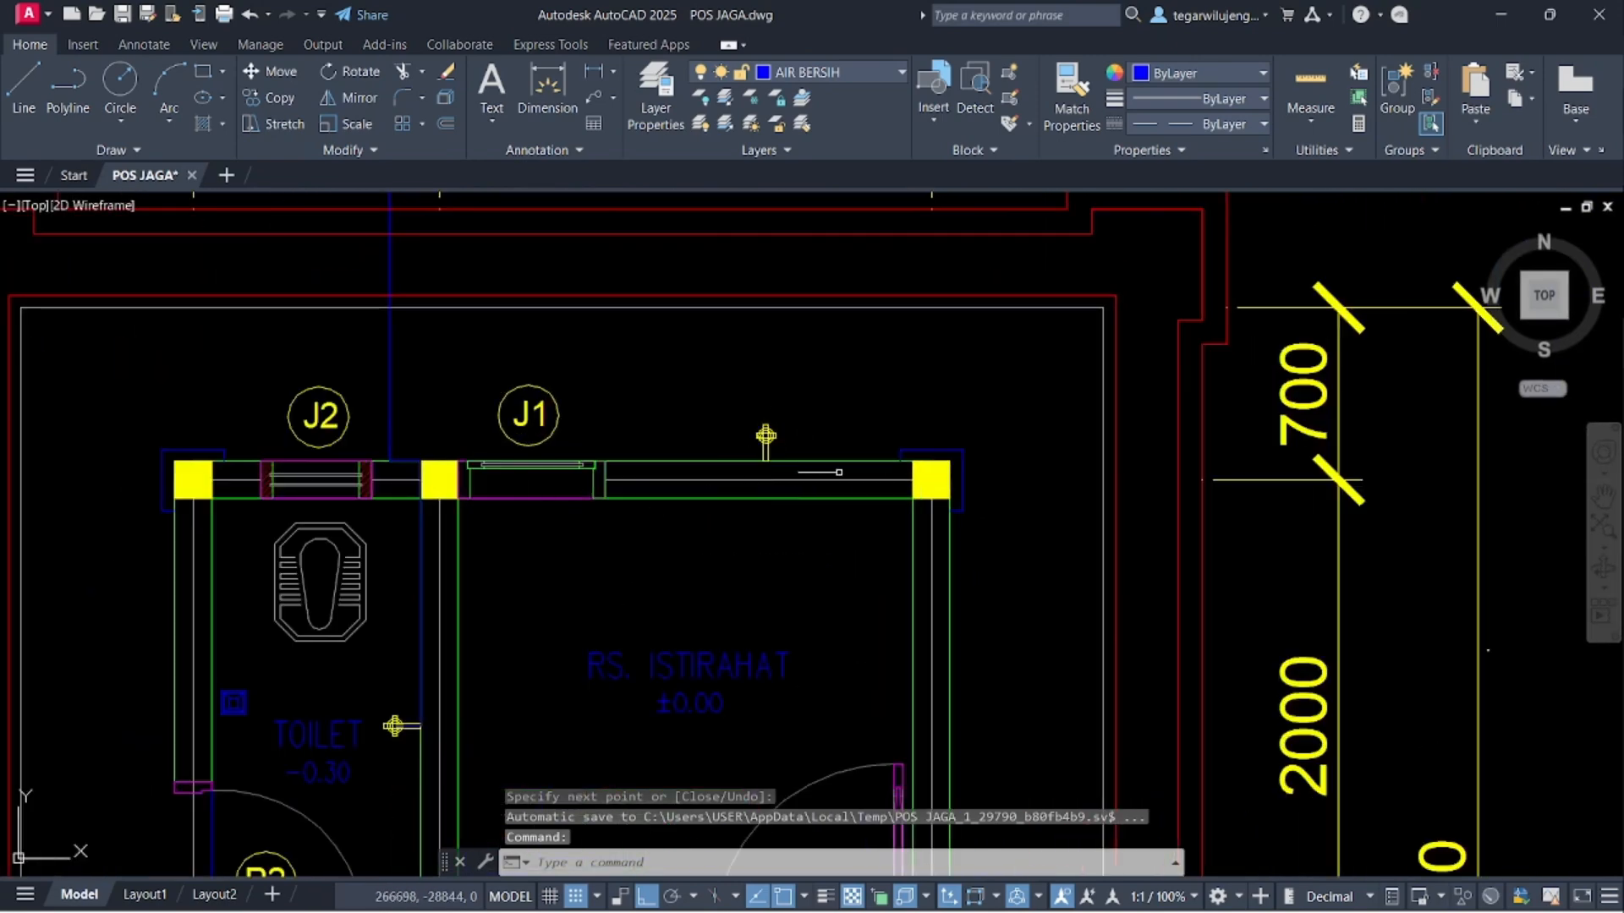
scroll(373, 552, "down", 6)
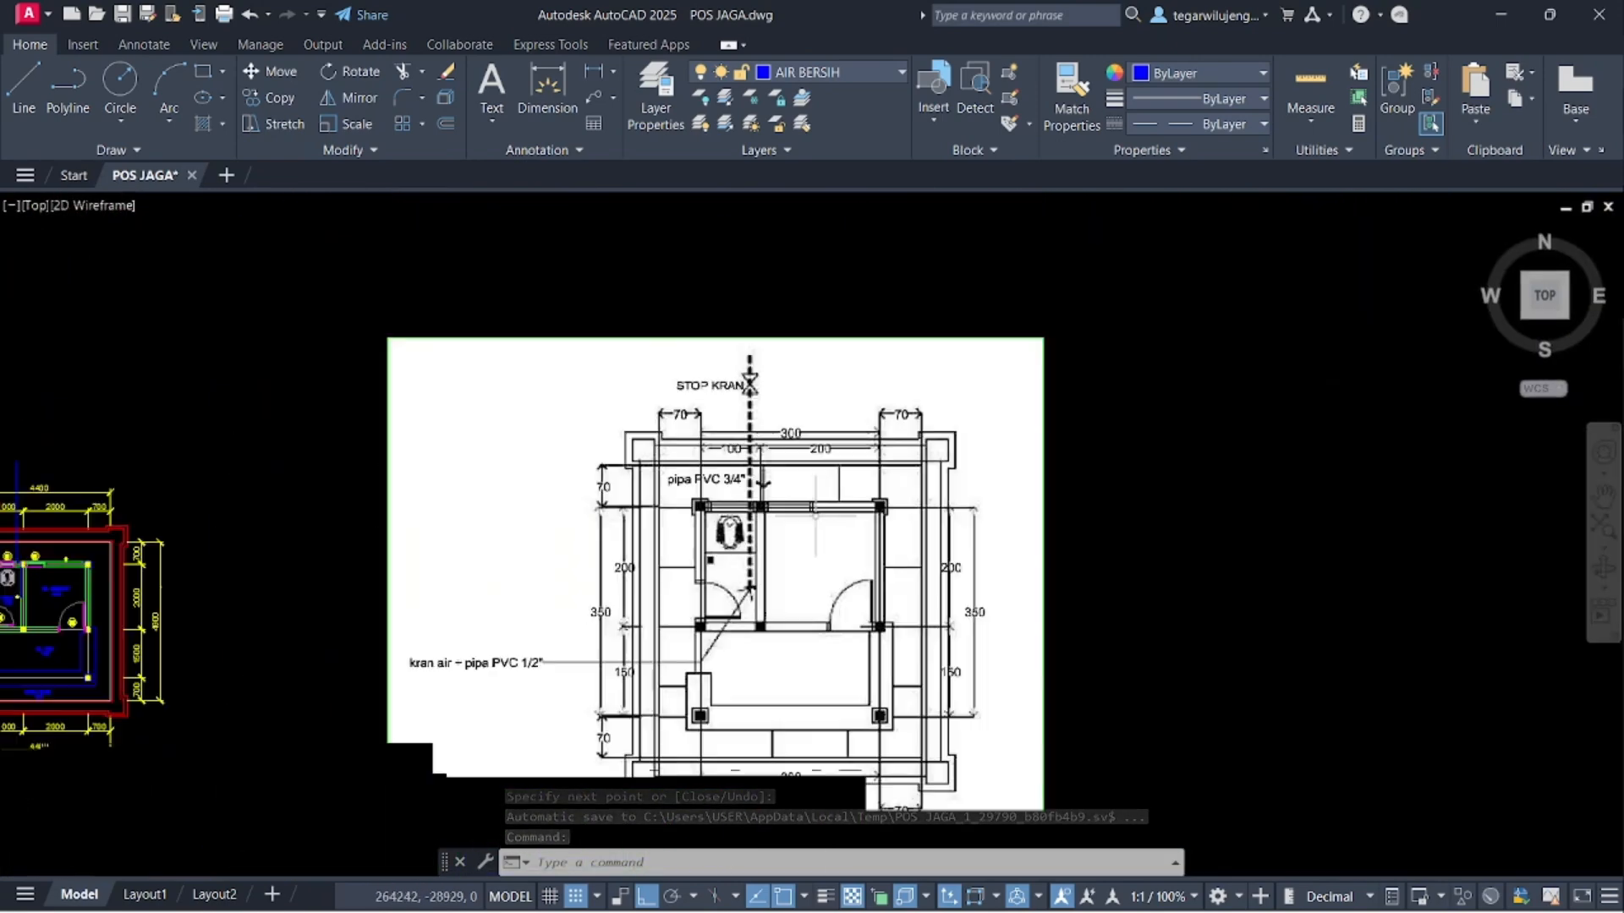
scroll(281, 533, "up", 6)
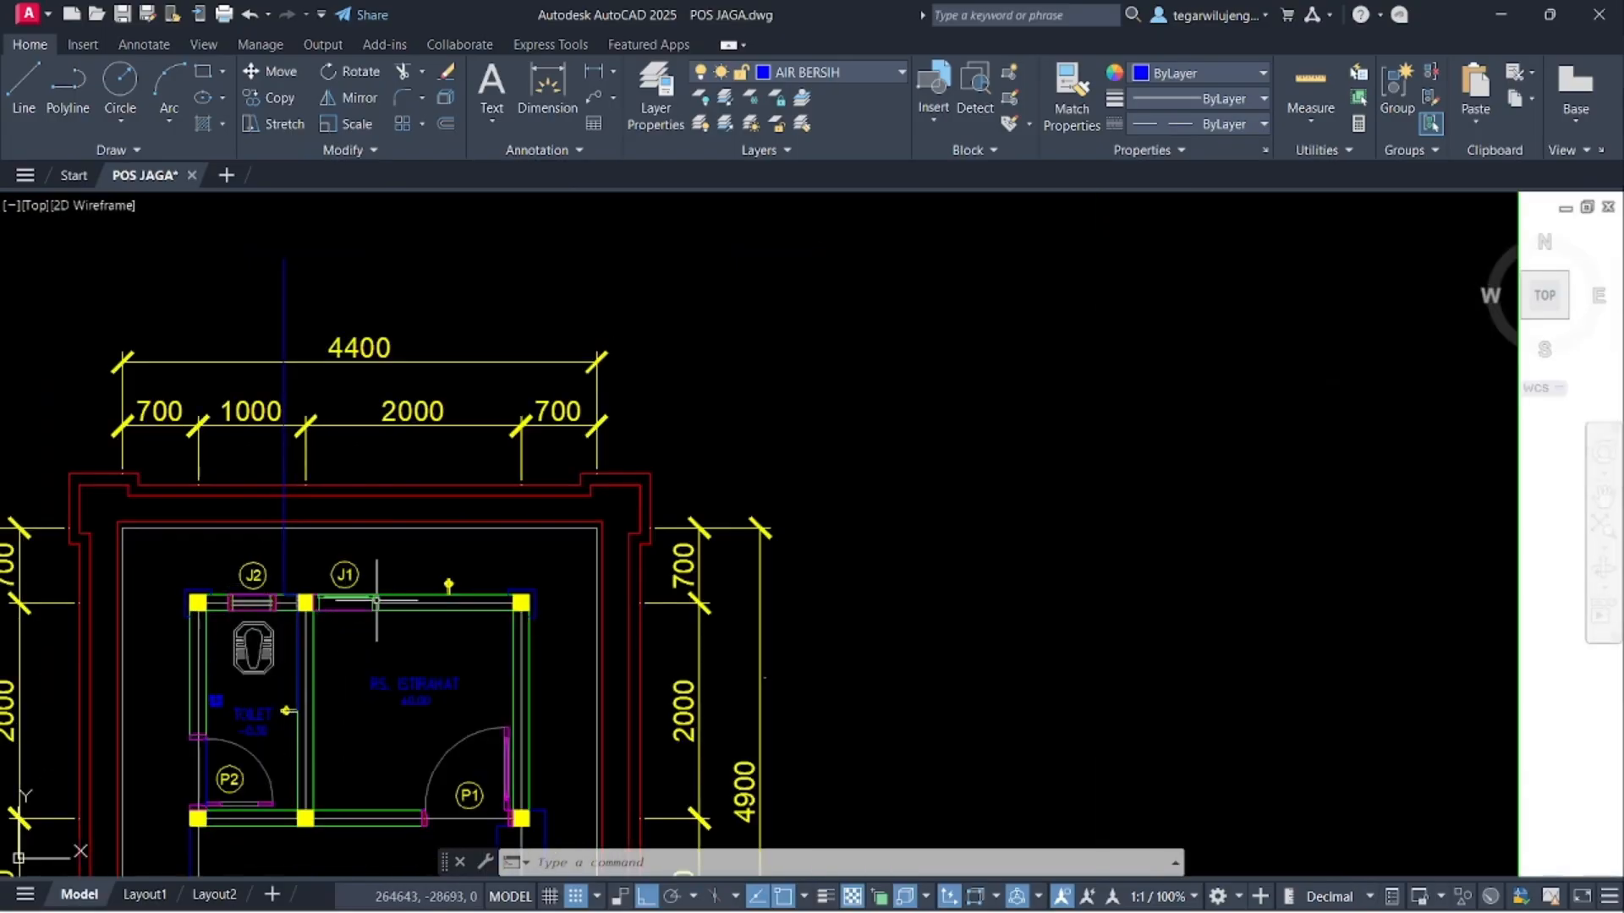
type("l")
key("Return")
scroll(313, 601, "up", 7)
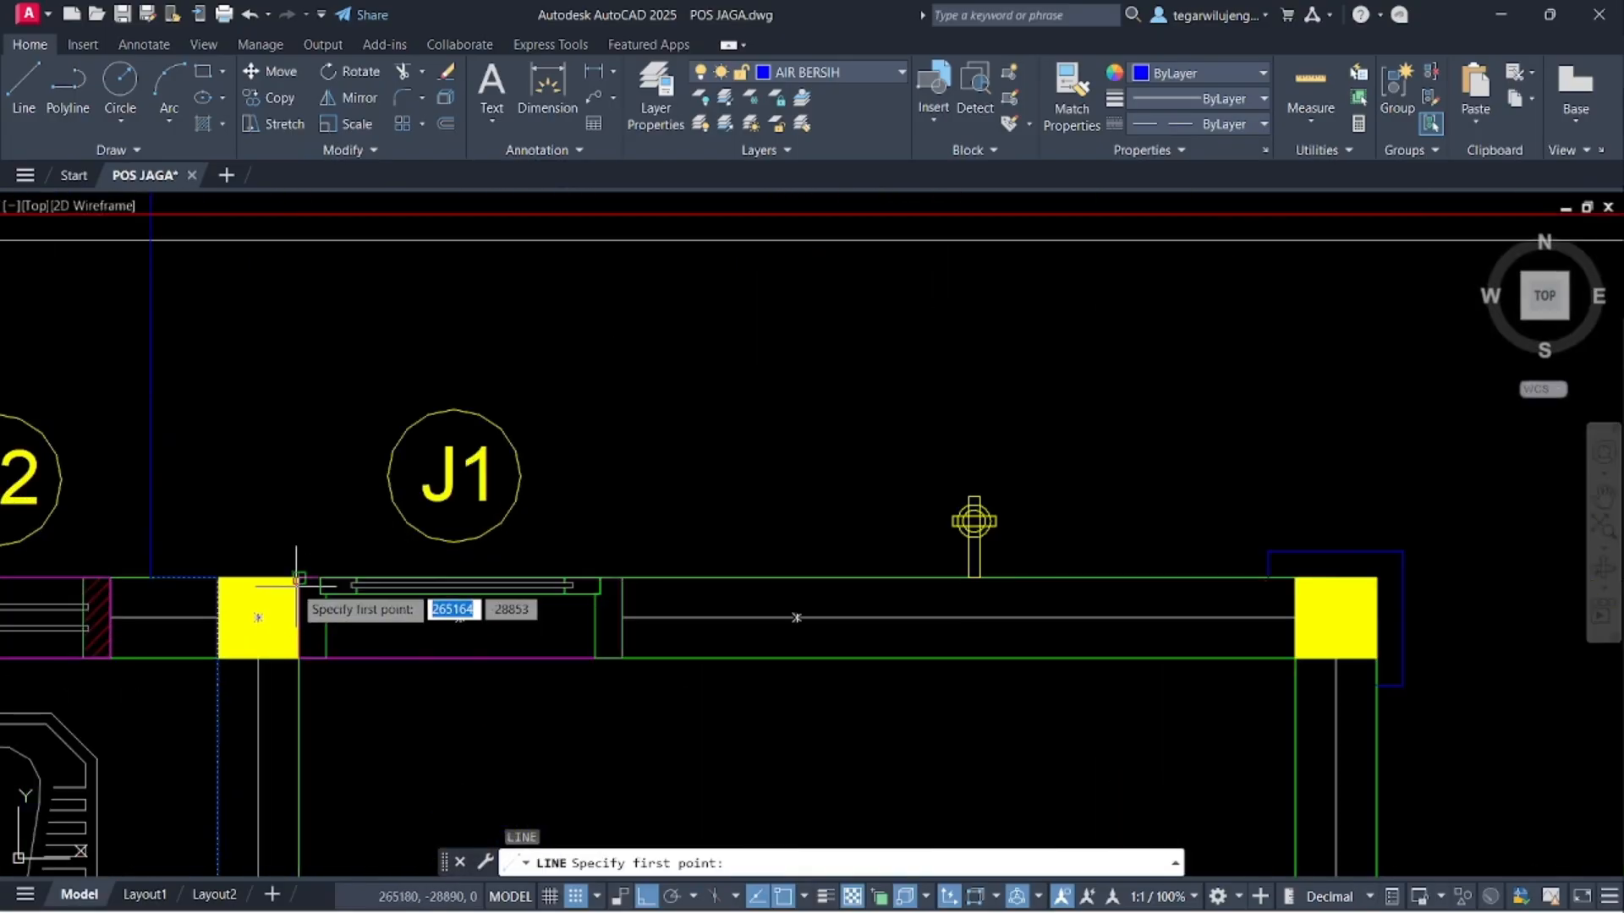
left_click(212, 550)
scroll(973, 583, "up", 4)
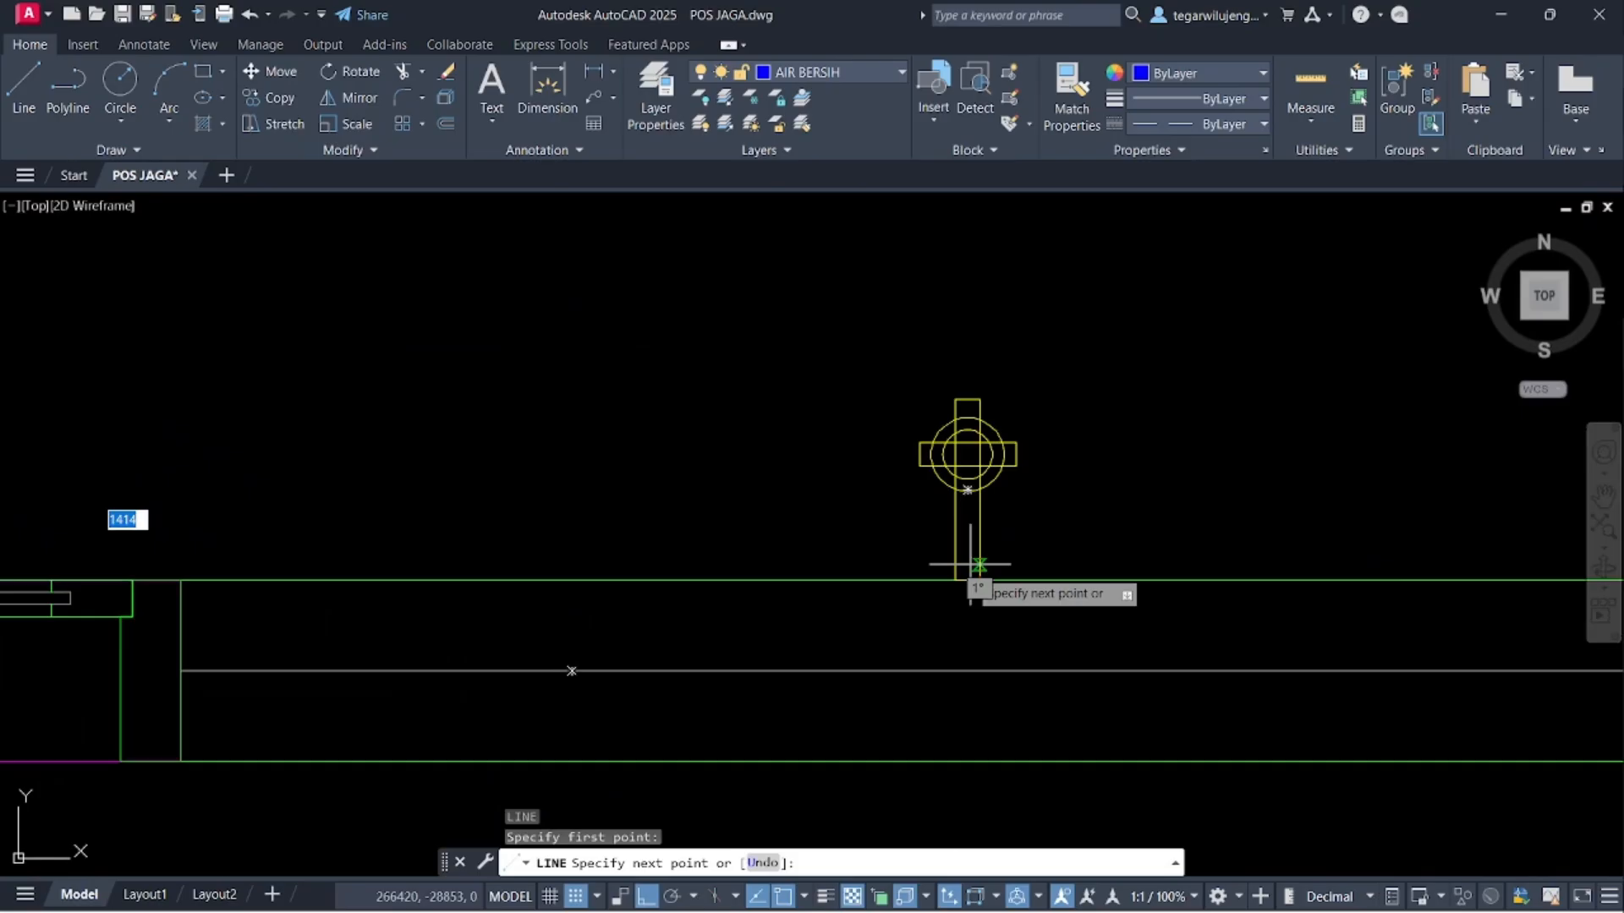
left_click(967, 580)
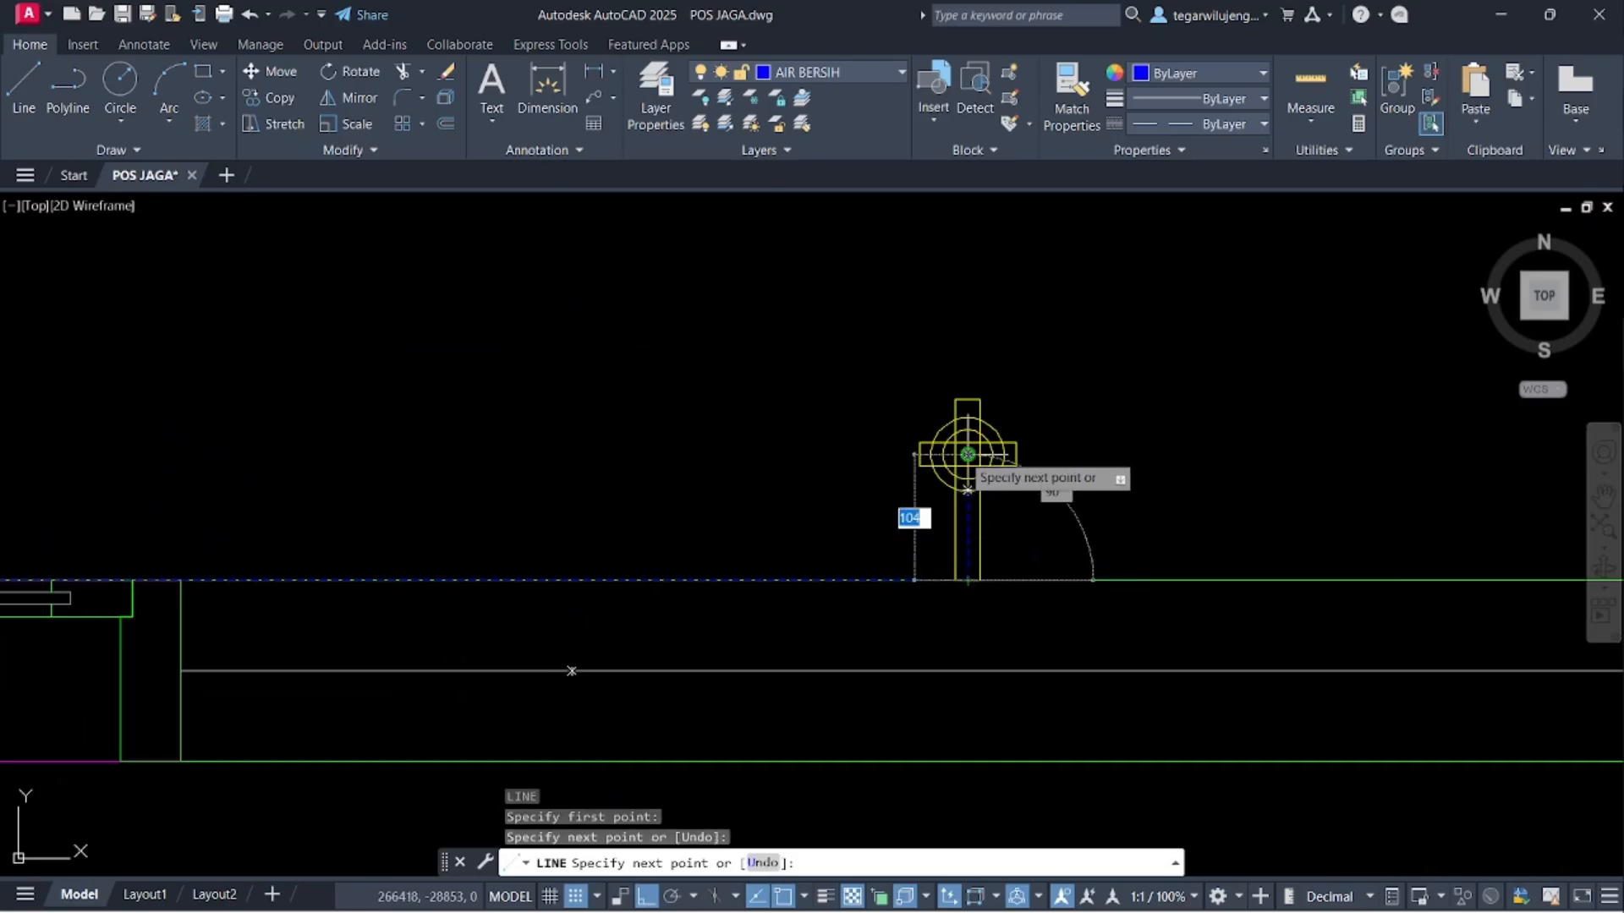
left_click(968, 454)
key("Escape")
- Stretch the upper end of the vertical supply pipe line further above the 4400 dimension
scroll(964, 457, "down", 8)
scroll(703, 315, "up", 2)
middle_click_drag(702, 315, 679, 501)
left_click(681, 468)
left_click(667, 441)
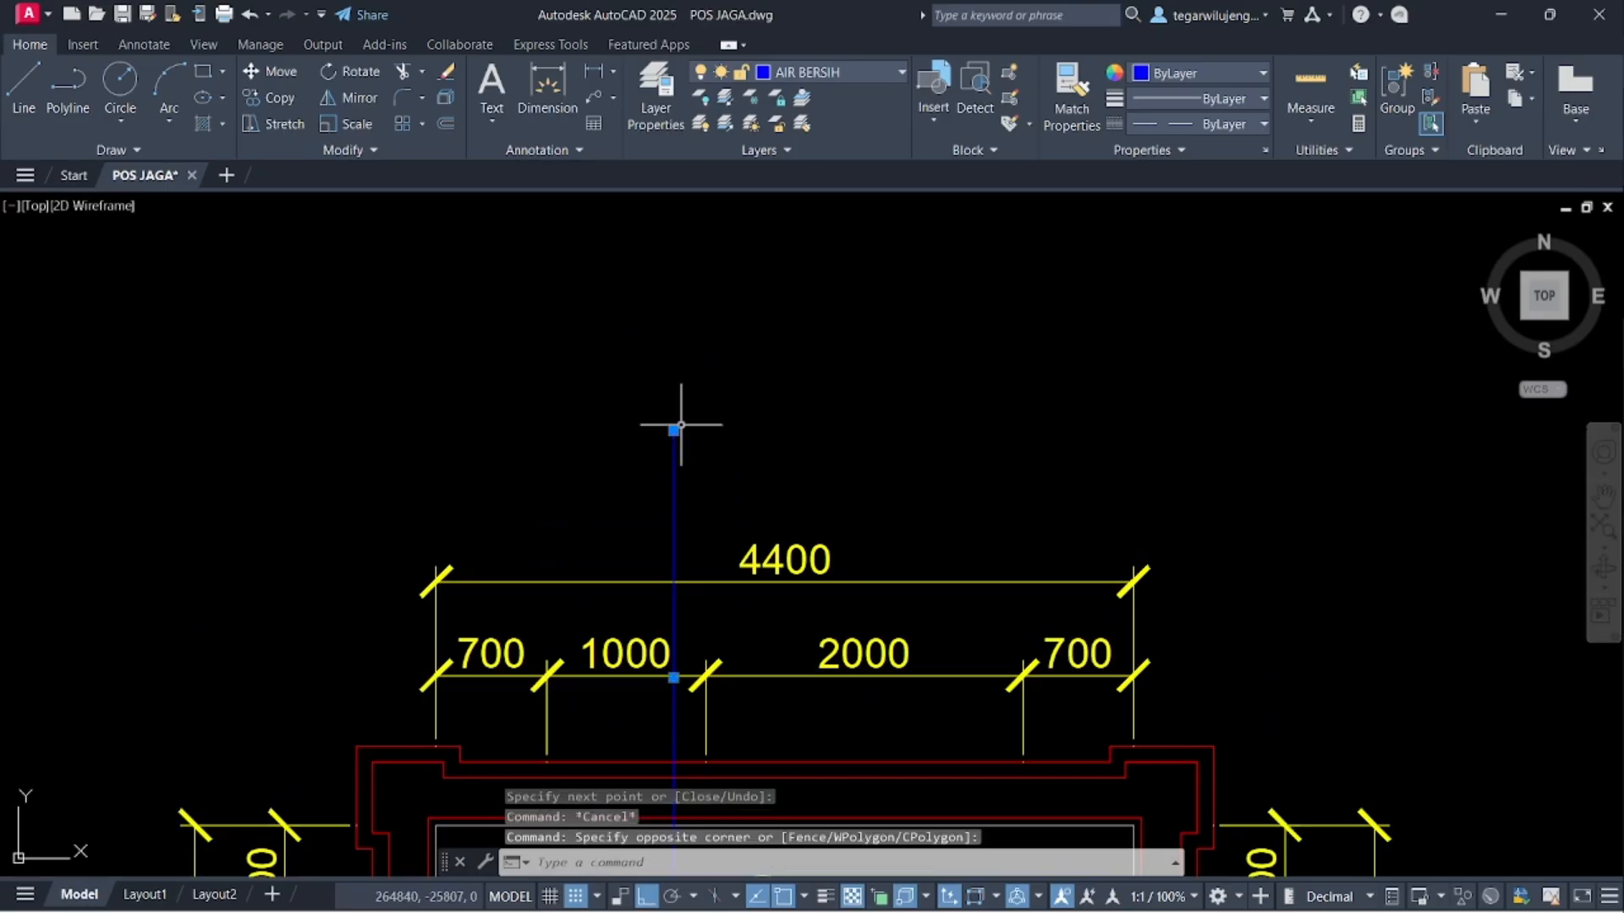
left_click(673, 430)
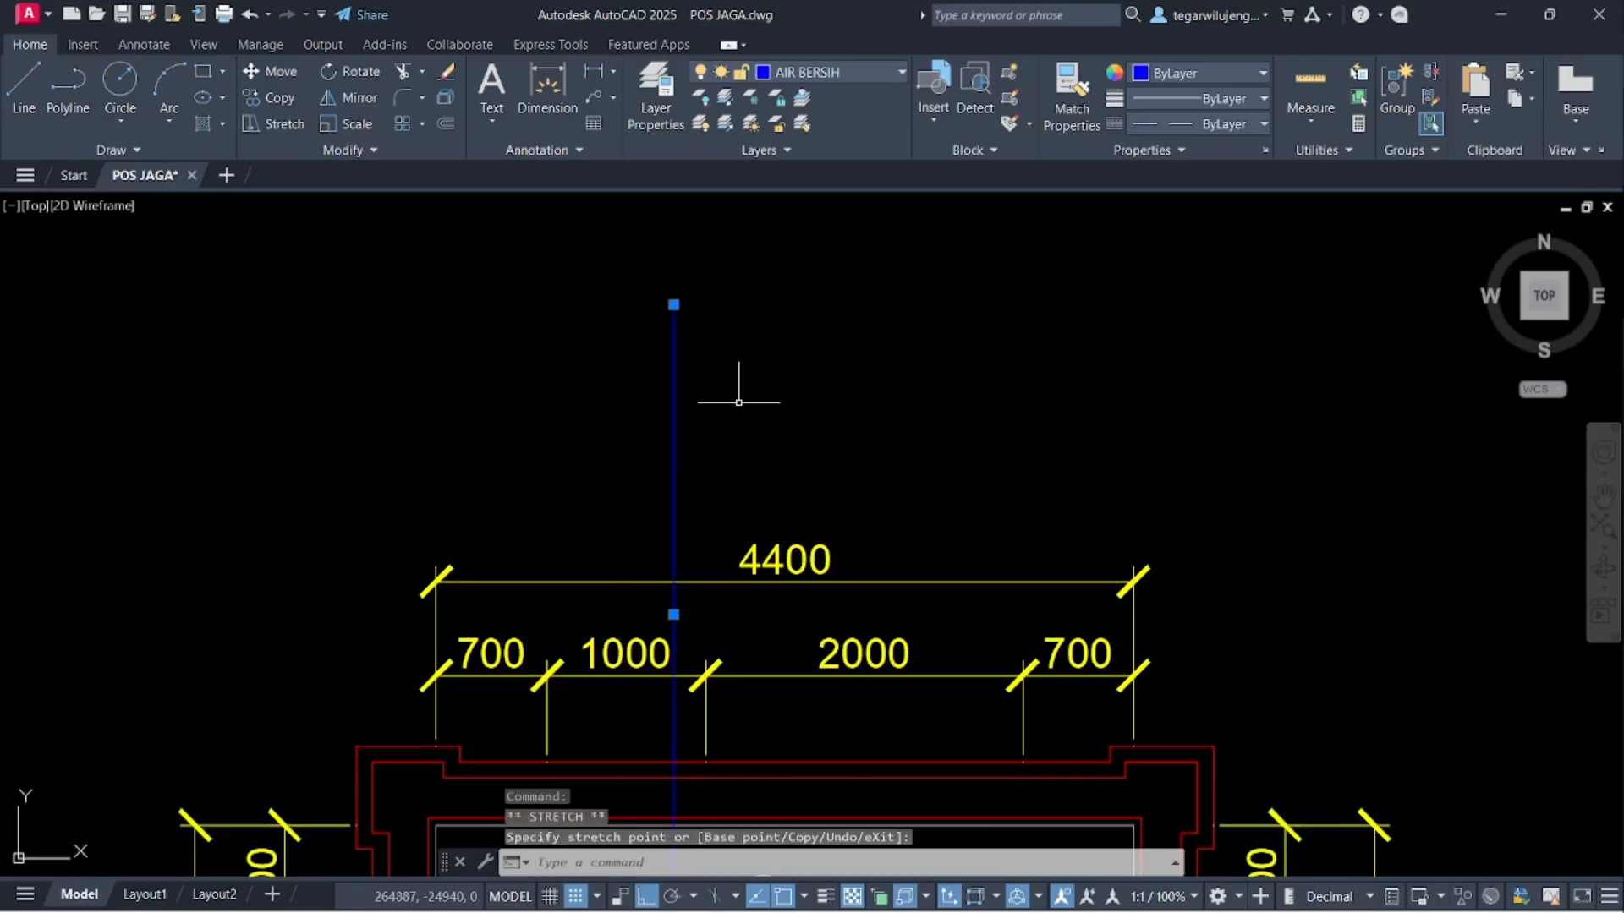
key("Escape")
- Following the reference's STOP KRAN symbol, draw a half-triangle polyline about 180 mm tall on the supply pipe near its upper end
scroll(728, 432, "down", 5)
scroll(725, 432, "down", 4)
scroll(1039, 399, "up", 8)
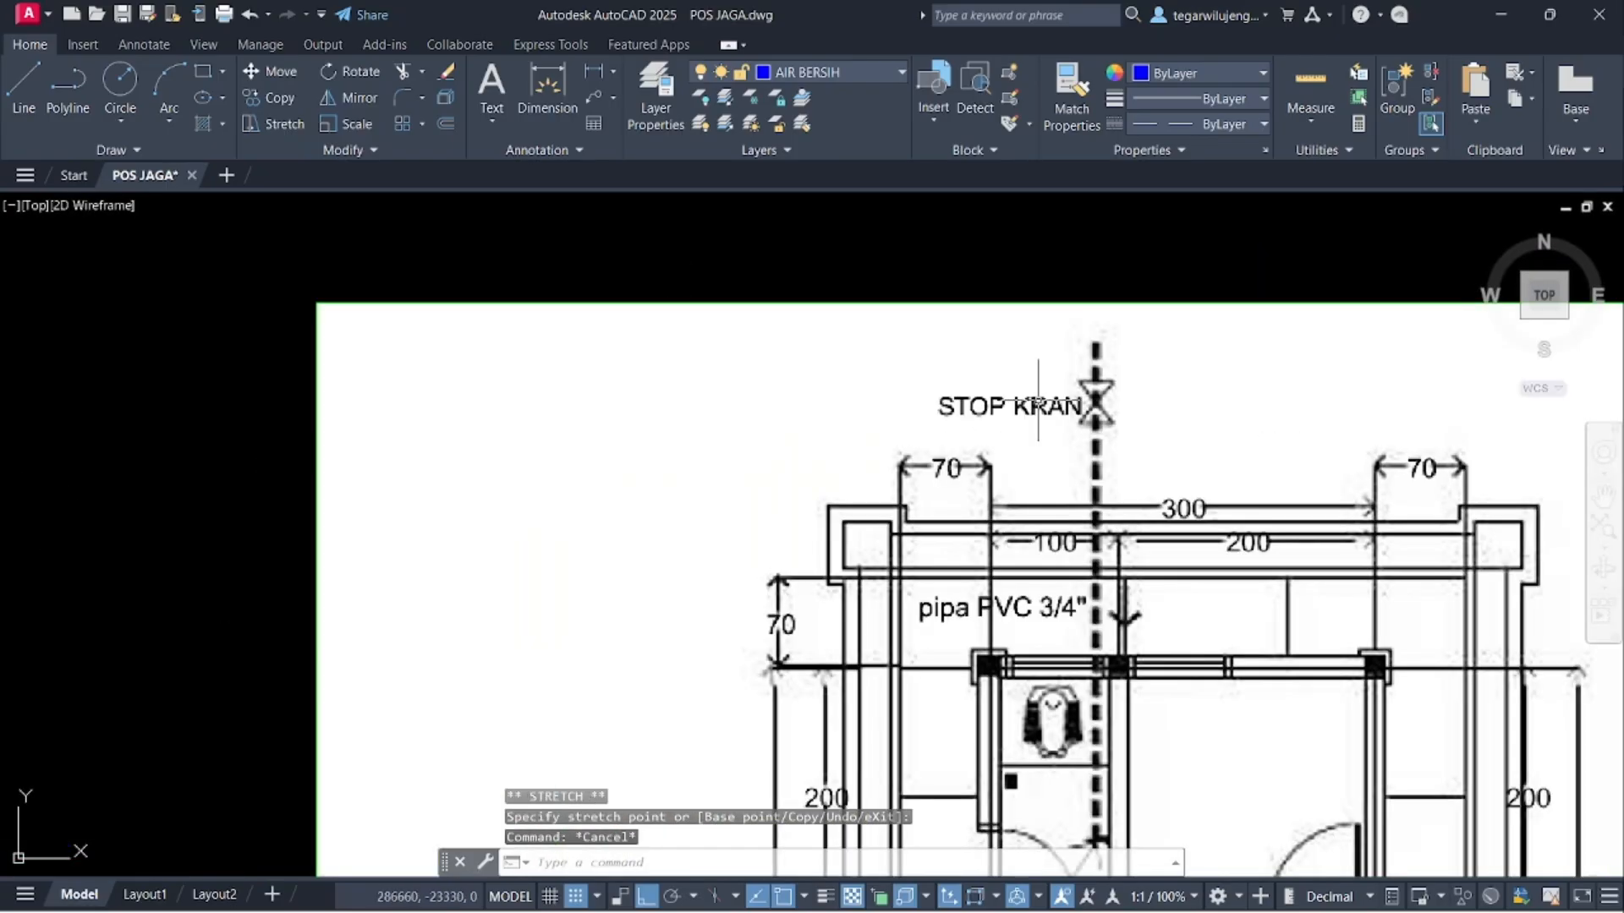
scroll(1073, 402, "down", 8)
scroll(580, 435, "up", 5)
type("pl")
key("Return")
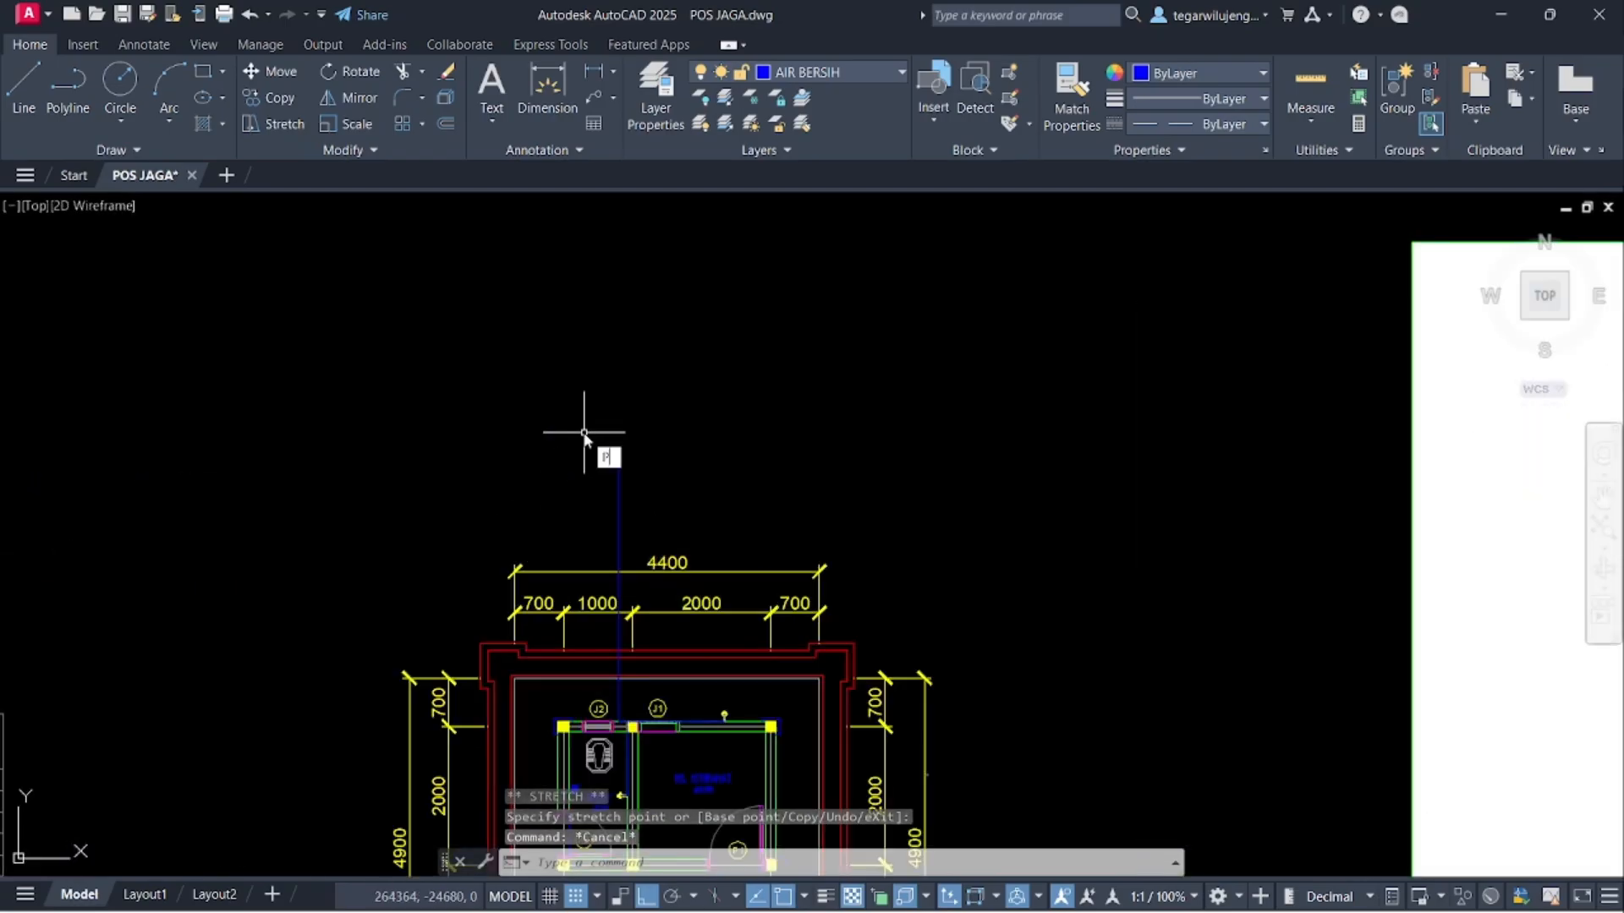
scroll(592, 444, "up", 3)
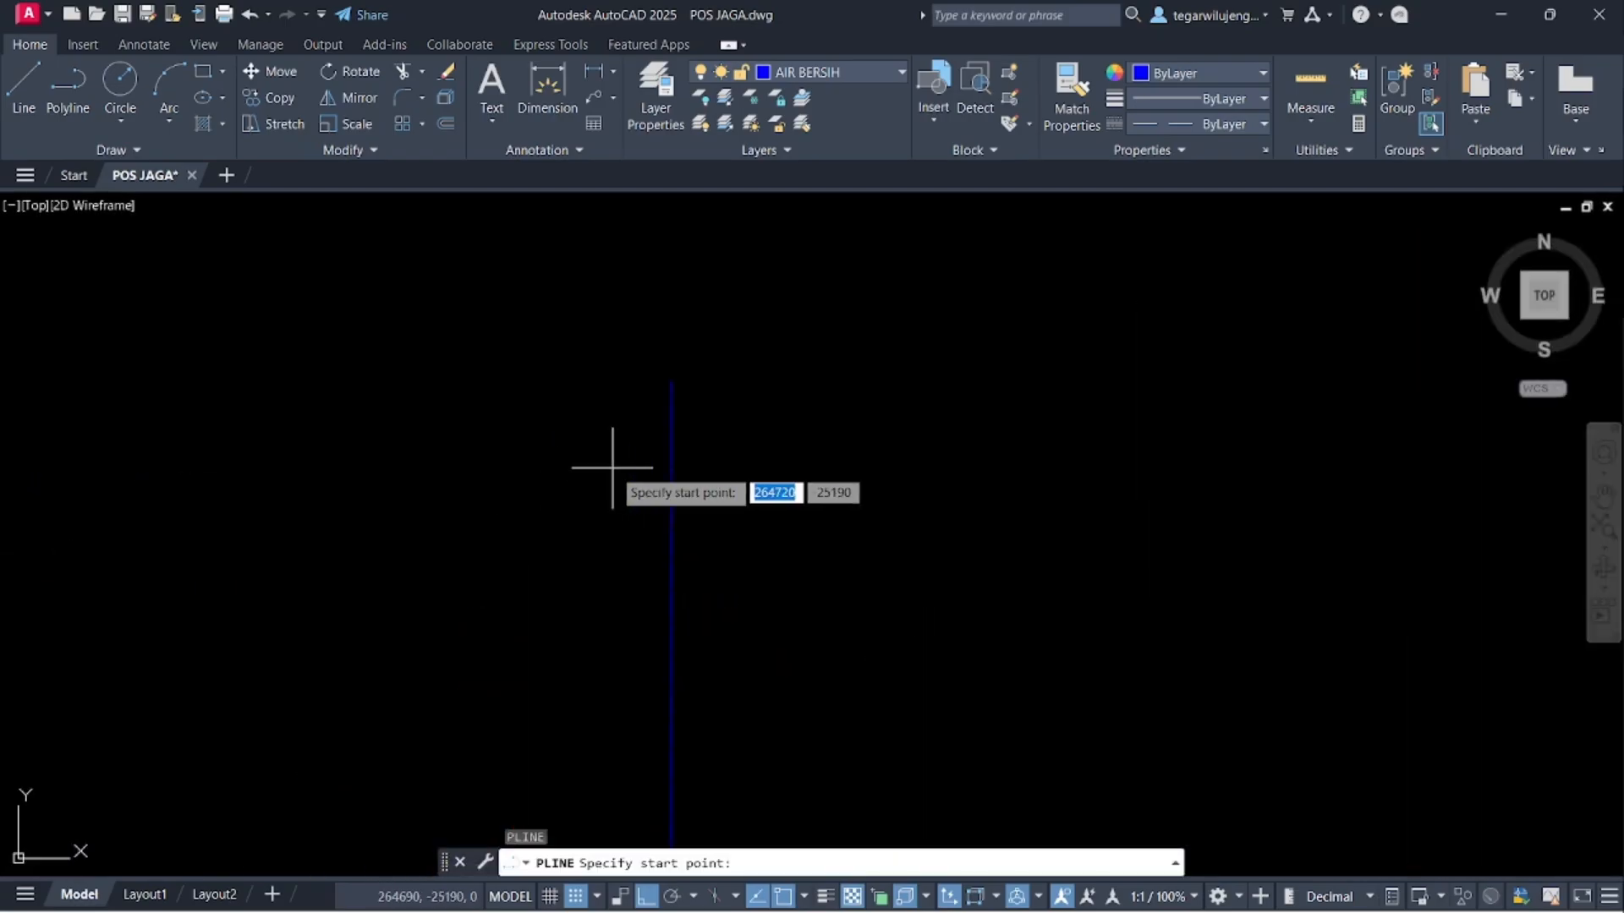
left_click(671, 471)
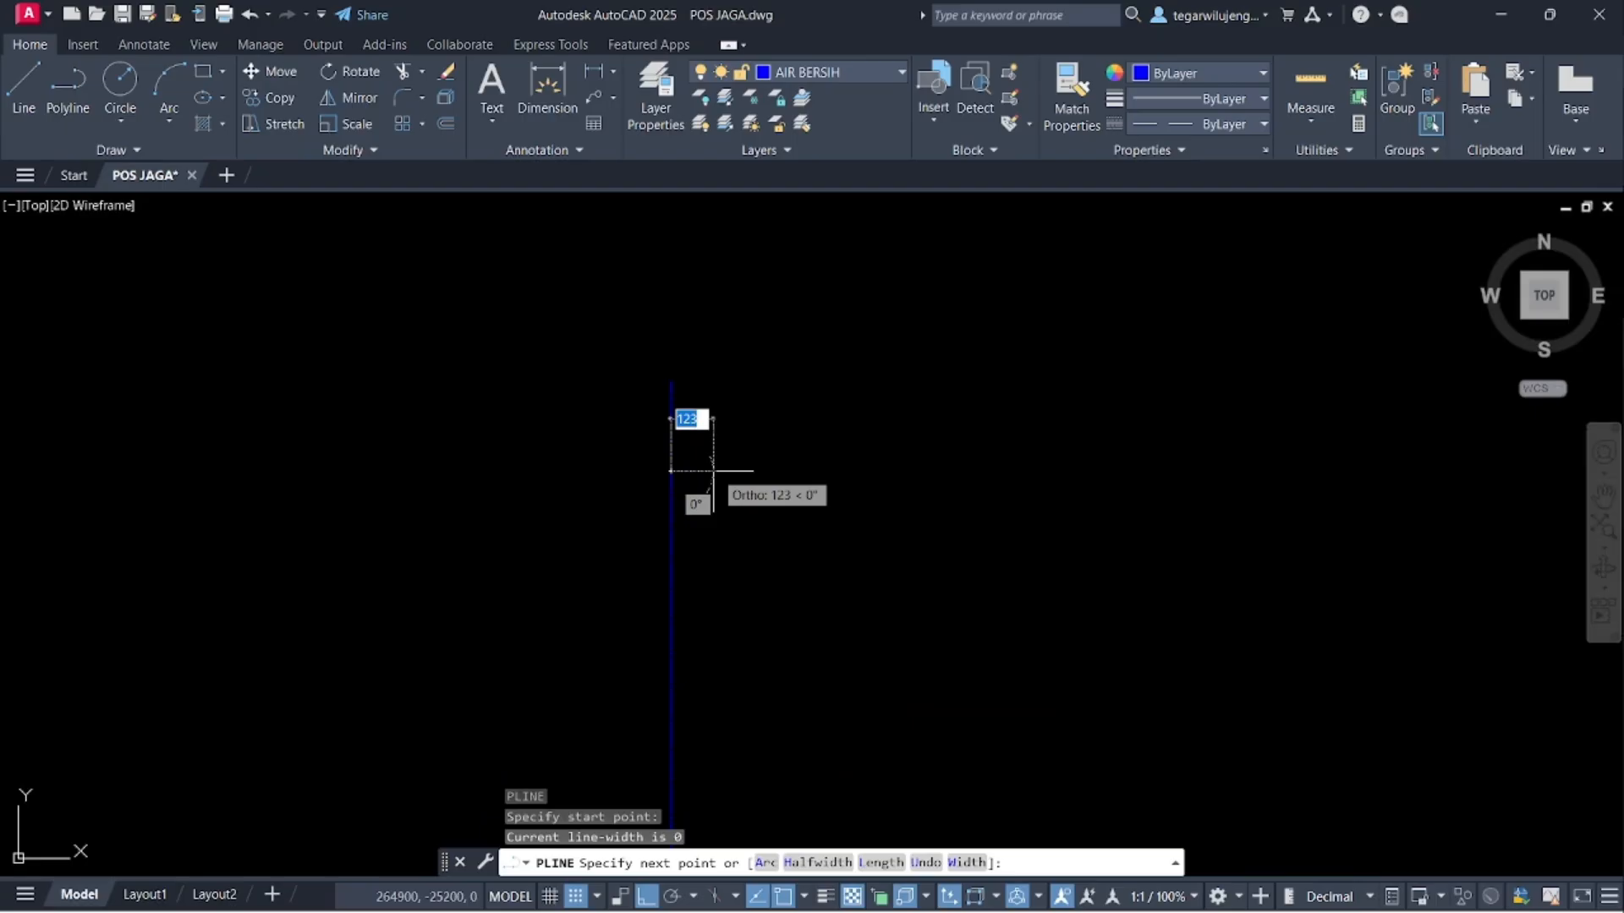
left_click(707, 471)
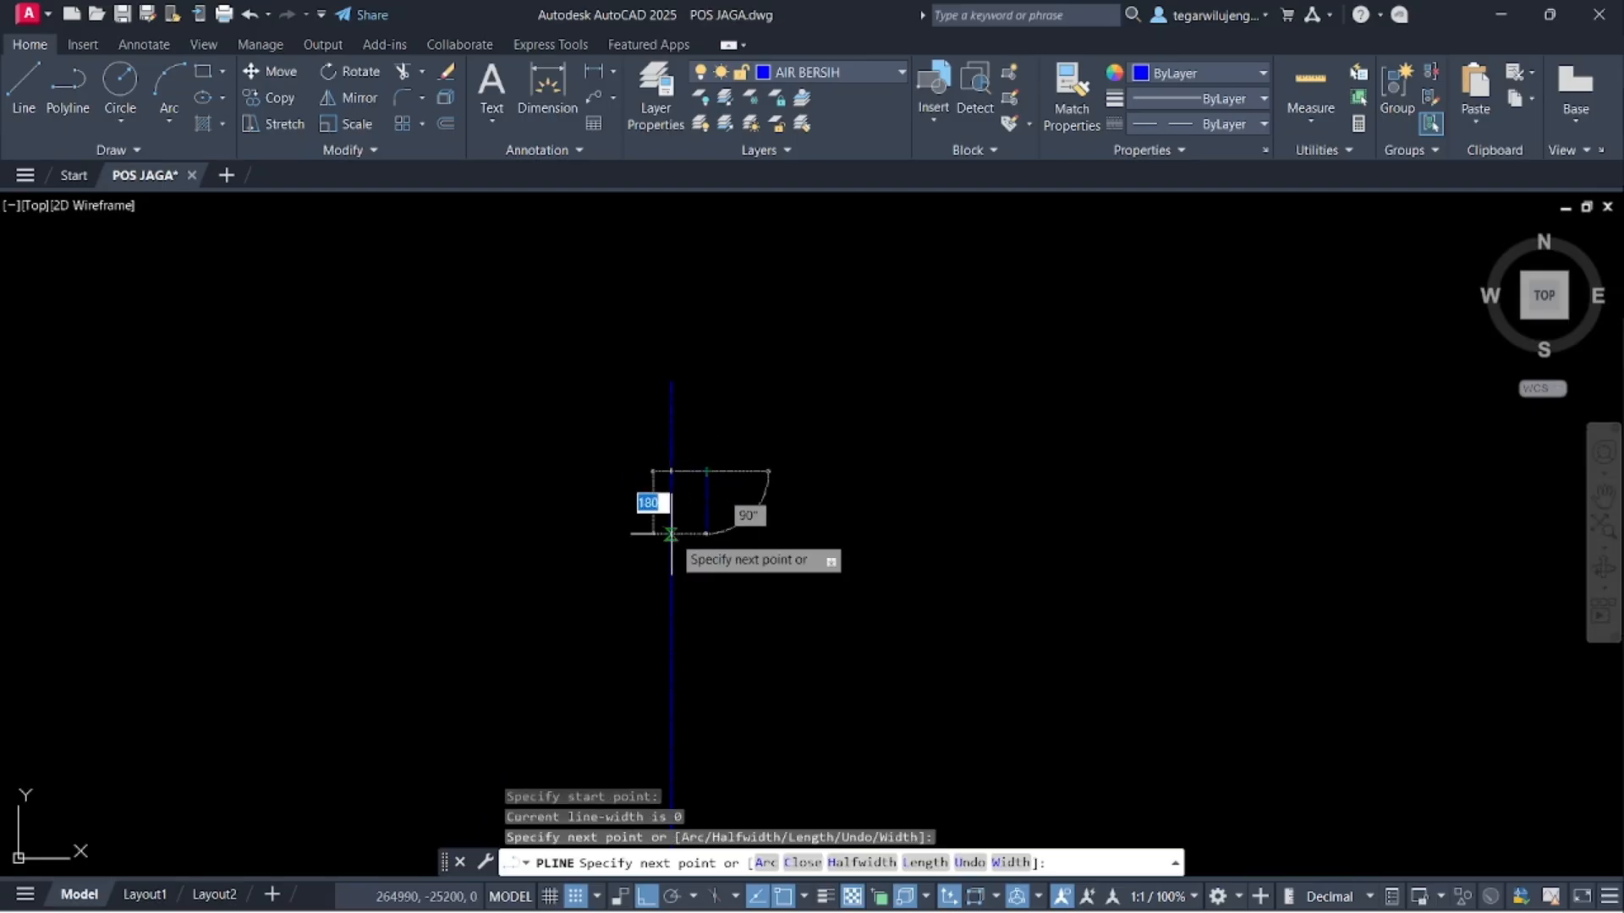
left_click(671, 534)
key("Return")
- Mirror the half triangle about the supply pipe line, keeping the original, to form a full downward-pointing triangle
left_click(721, 497)
left_click(700, 463)
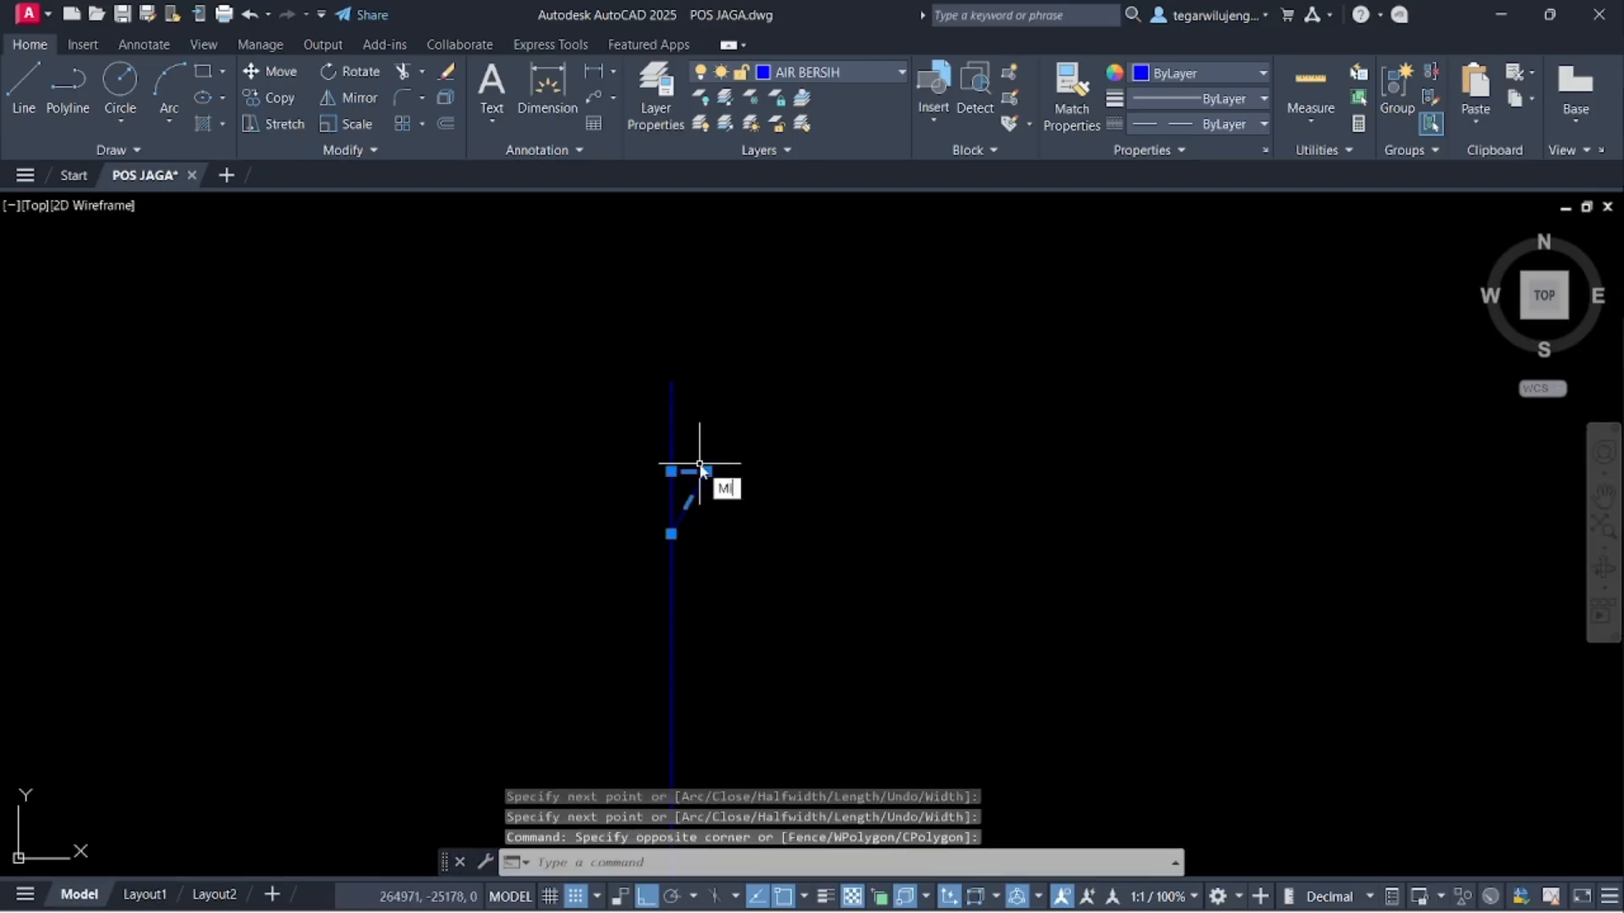
key("Return")
left_click(671, 507)
left_click(672, 478)
key("Return")
- Mirror both triangle halves about a horizontal line through their lower tip, keeping the originals, to complete the stop valve symbol
left_click(676, 461)
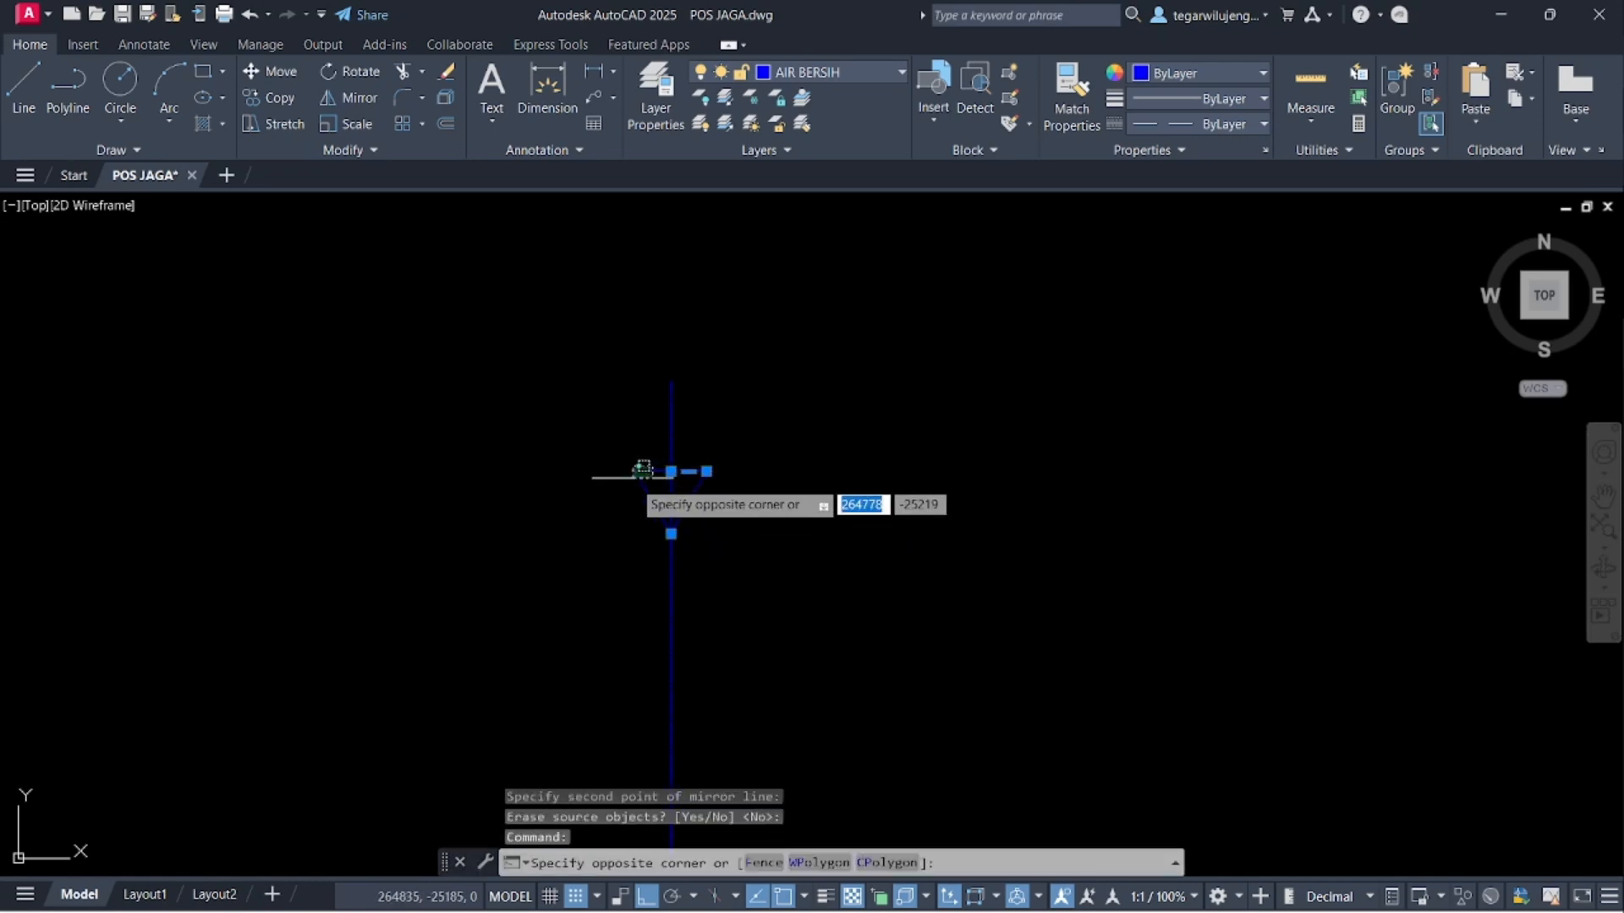
left_click(631, 482)
type("MI")
key("Return")
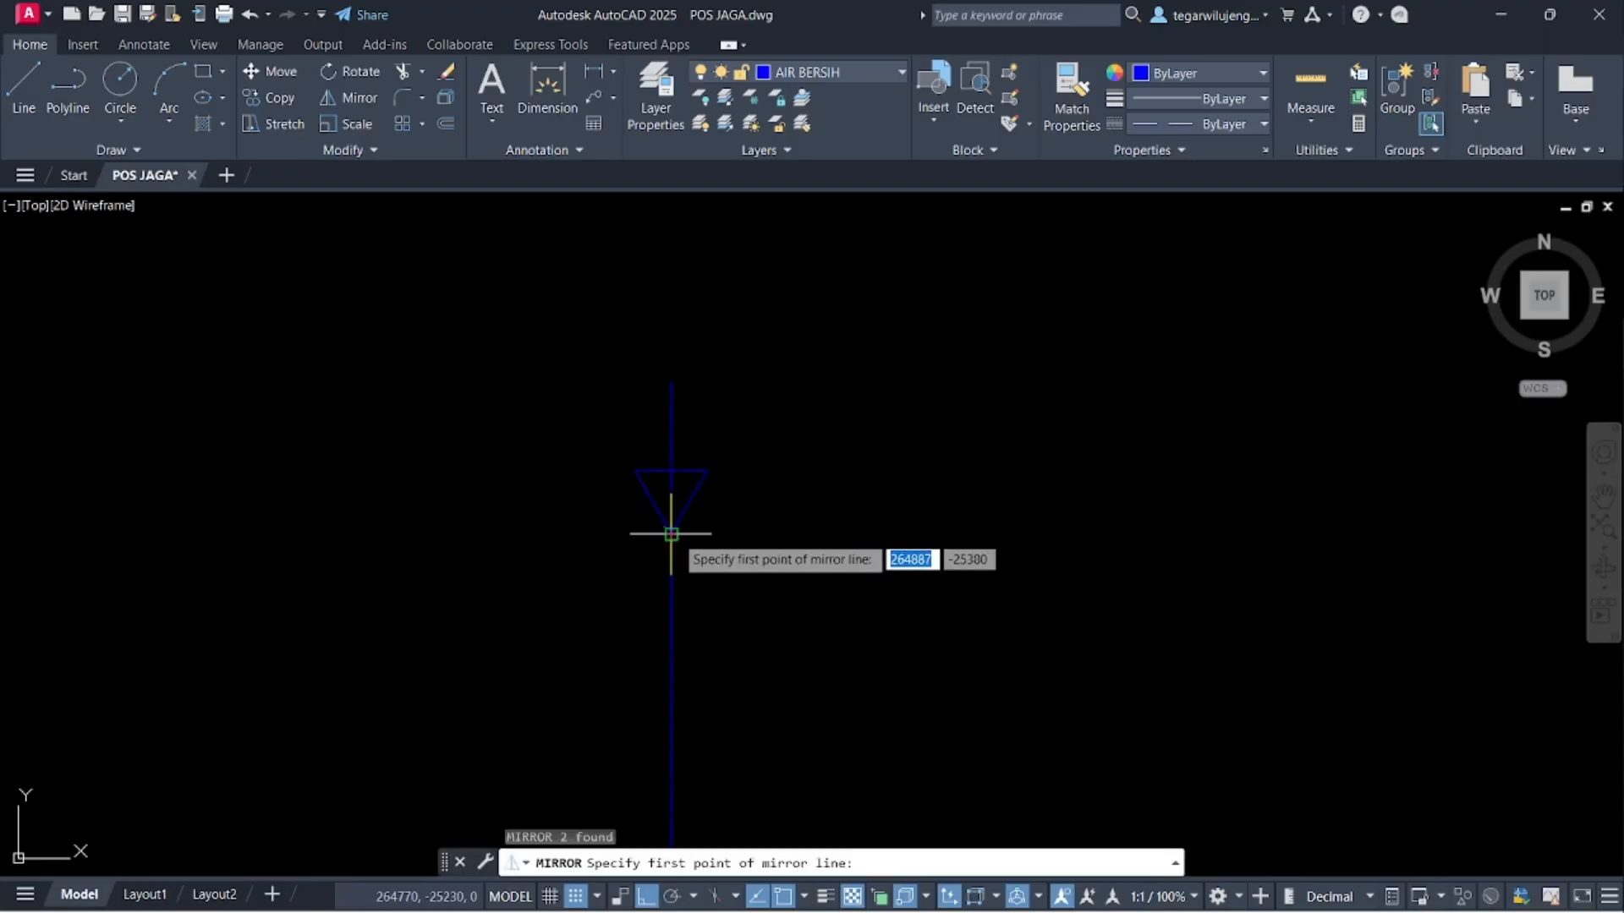
left_click(671, 534)
left_click(843, 538)
key("Return")
- Place a multileader with its arrowhead on the supply pipe just above the 4400 dimension and a diagonal leg up to a horizontal landing
scroll(772, 454, "down", 5)
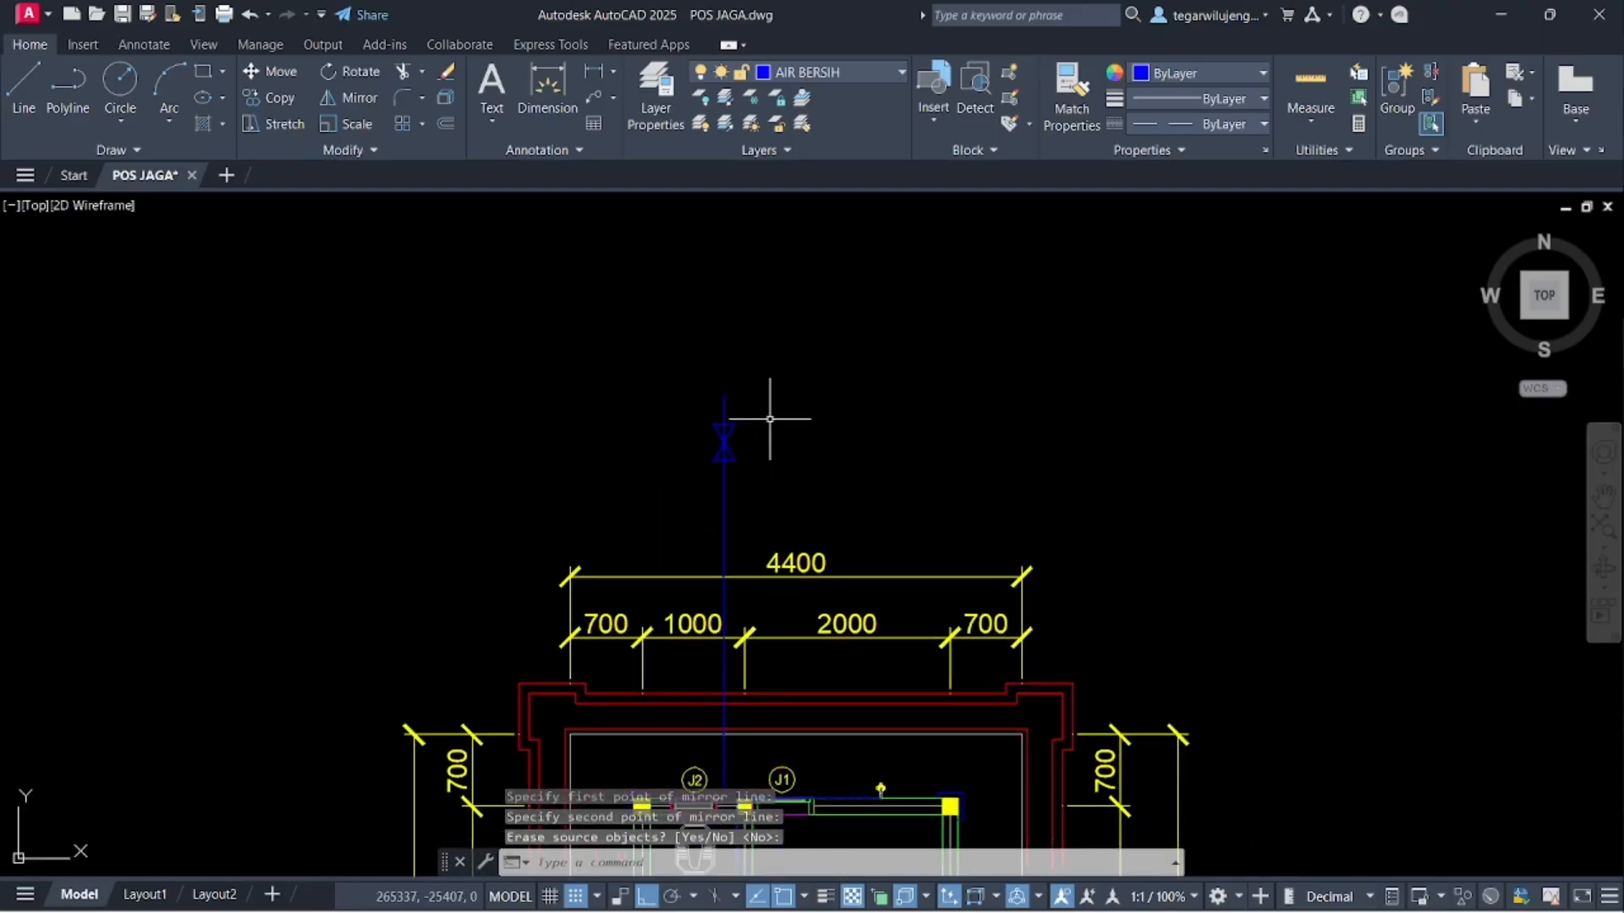
scroll(767, 562, "down", 5)
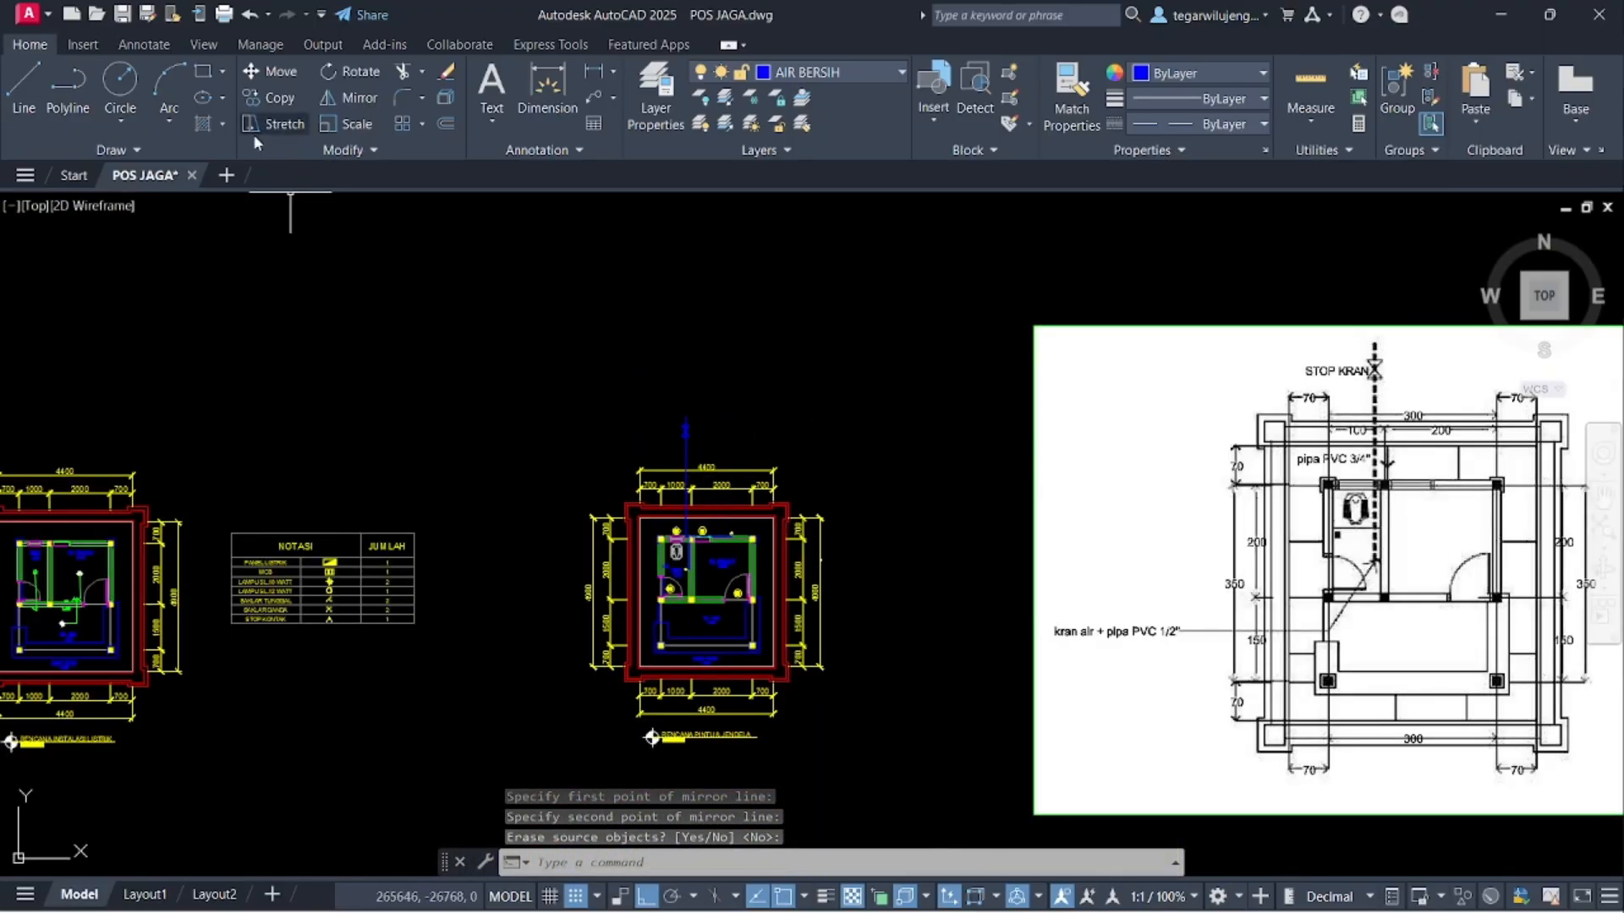
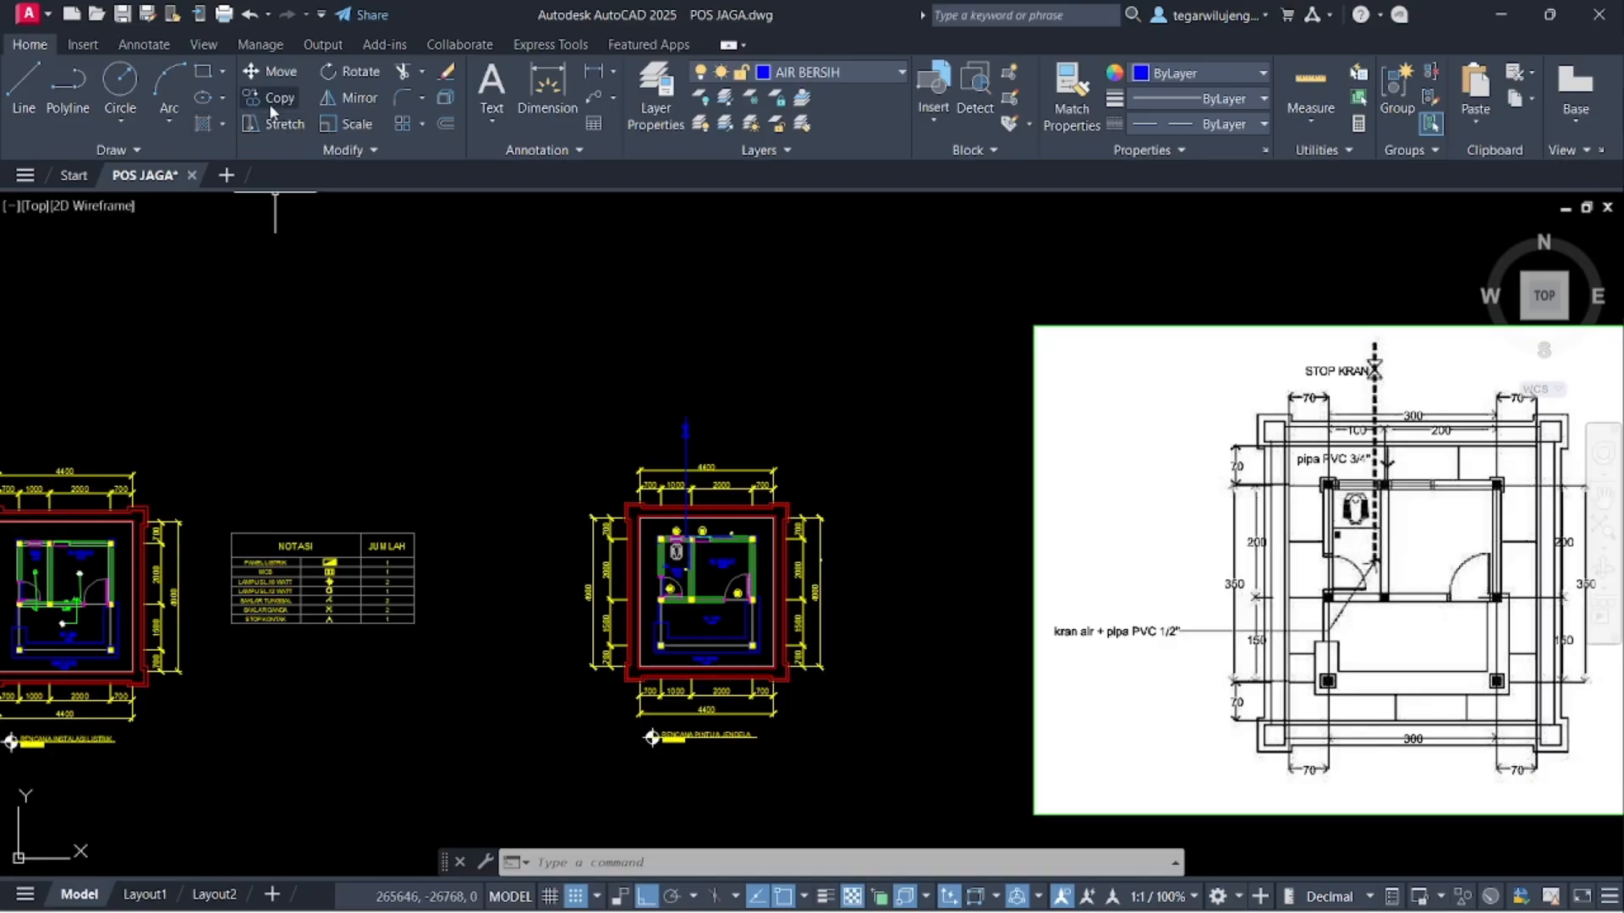
left_click(592, 100)
scroll(719, 487, "up", 5)
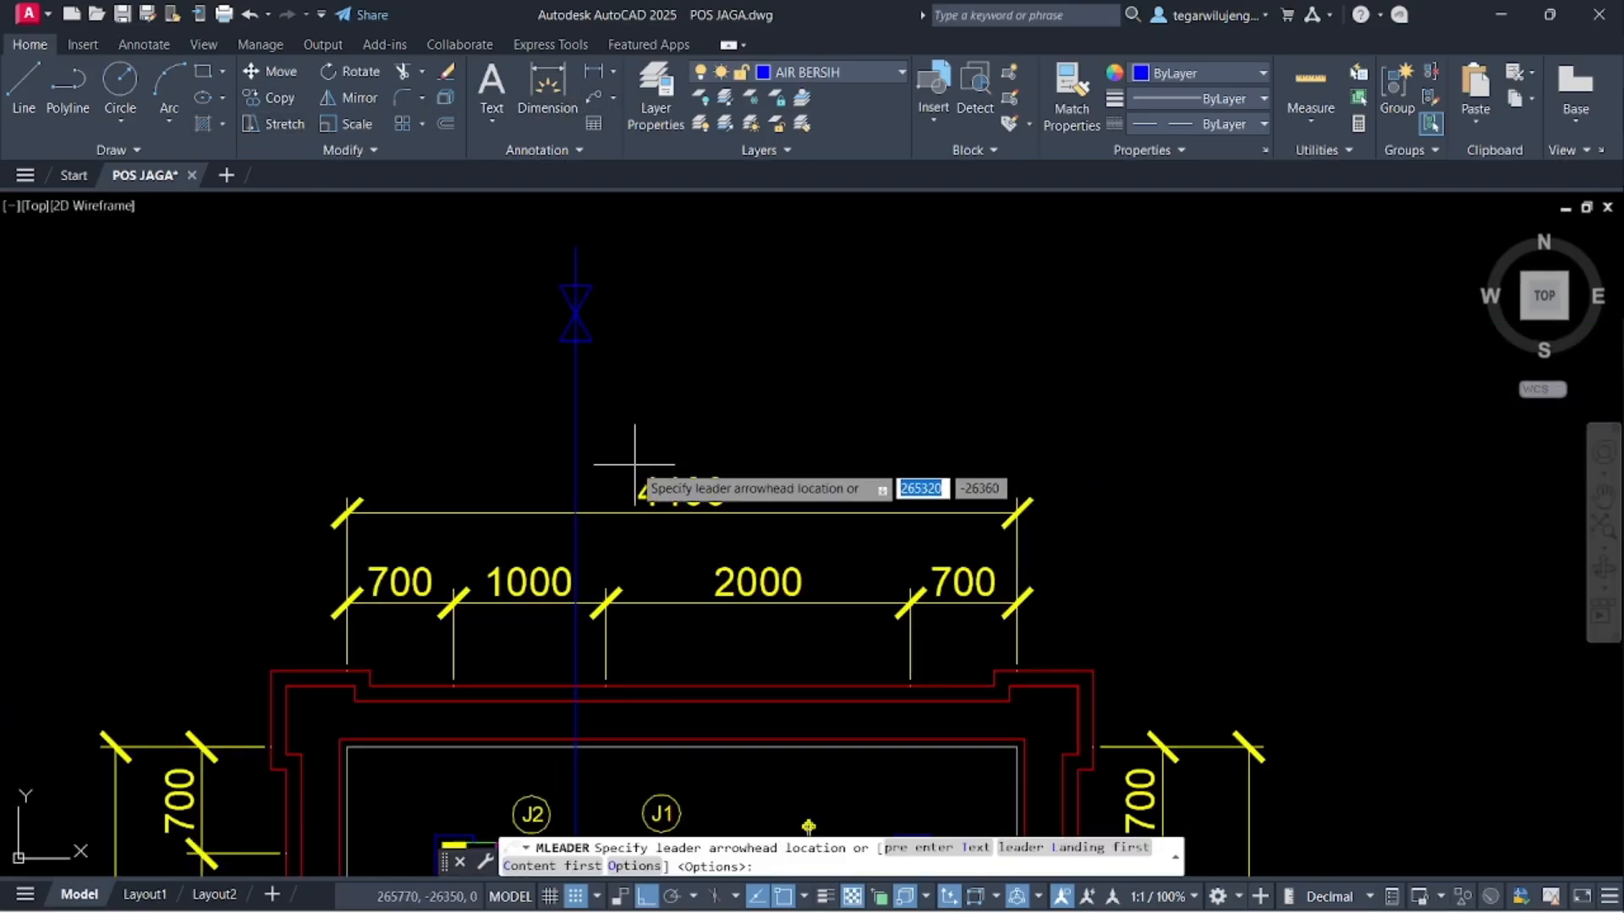
left_click(575, 480)
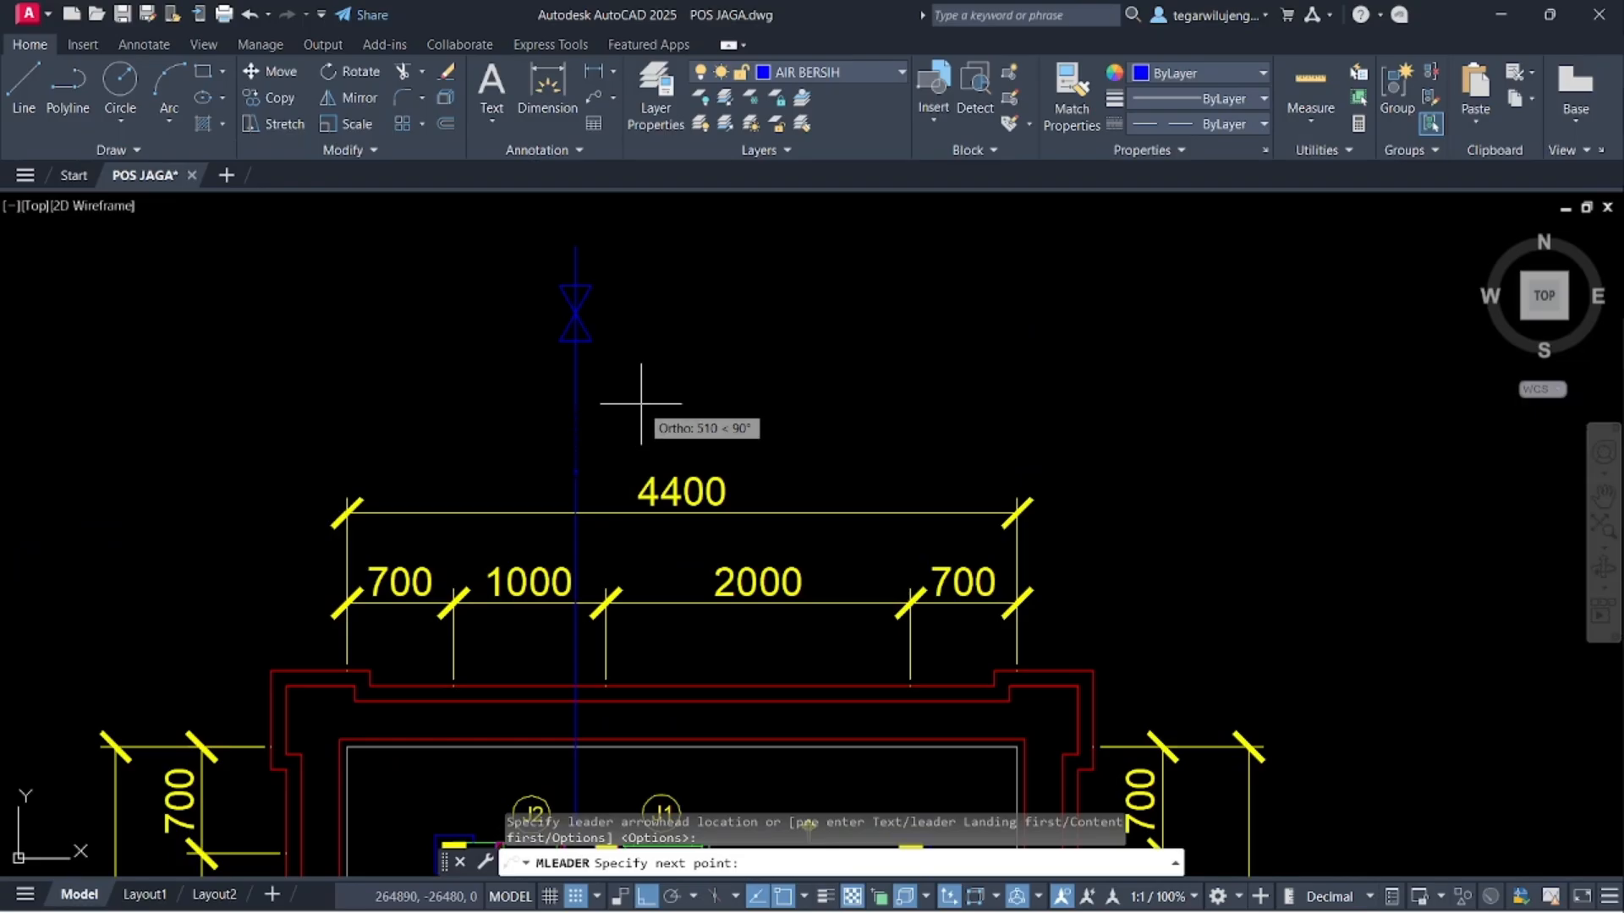
key("F8")
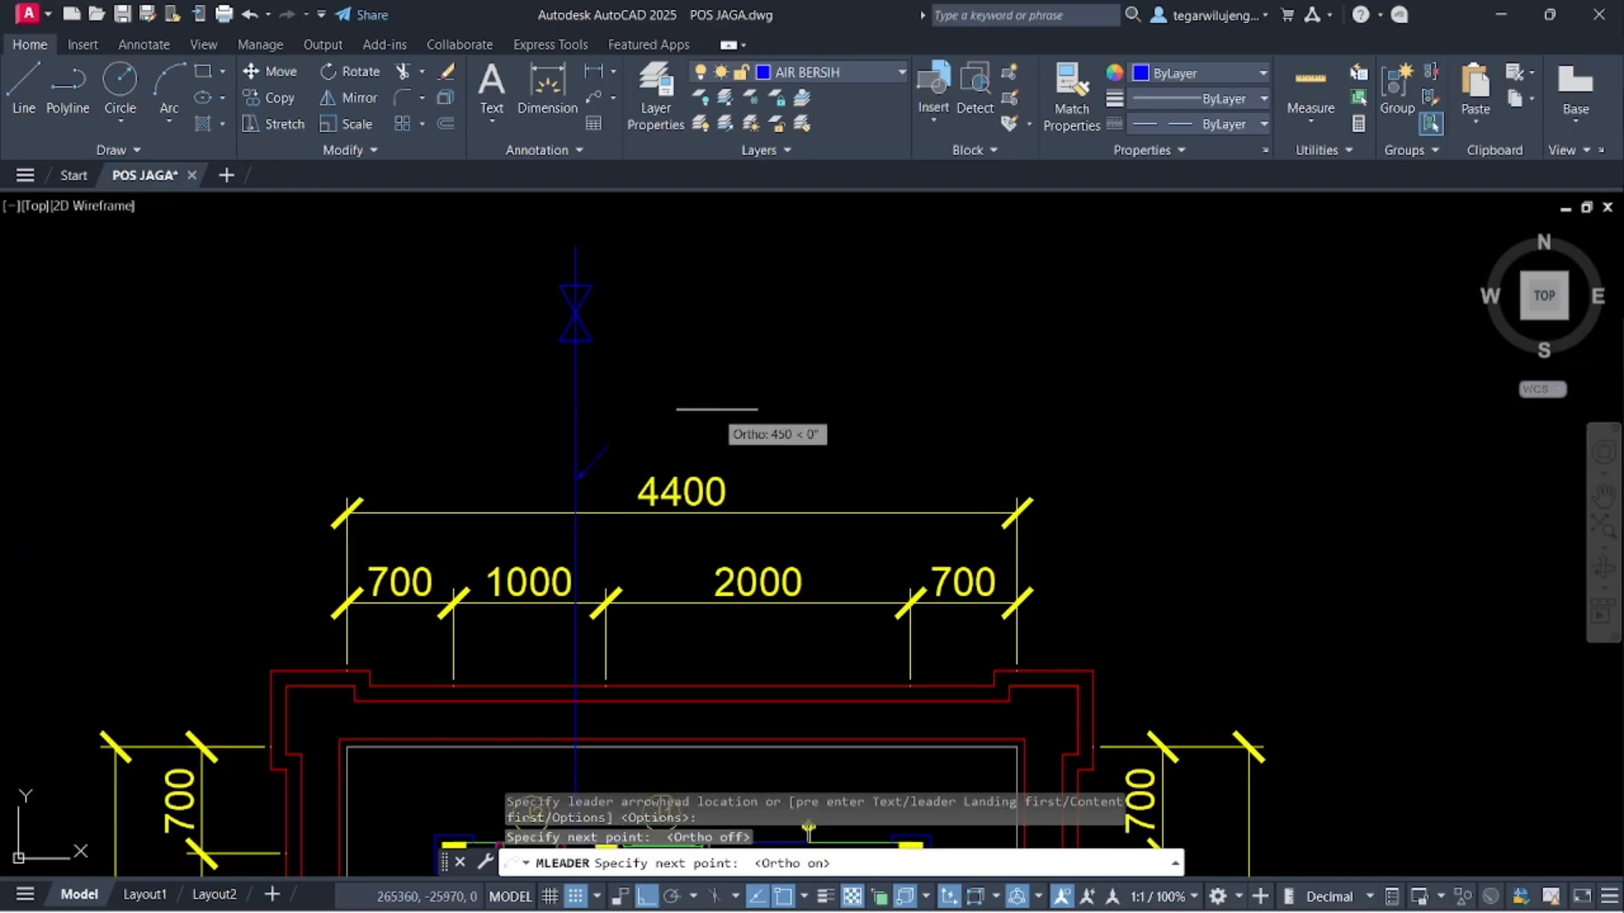
left_click(710, 410)
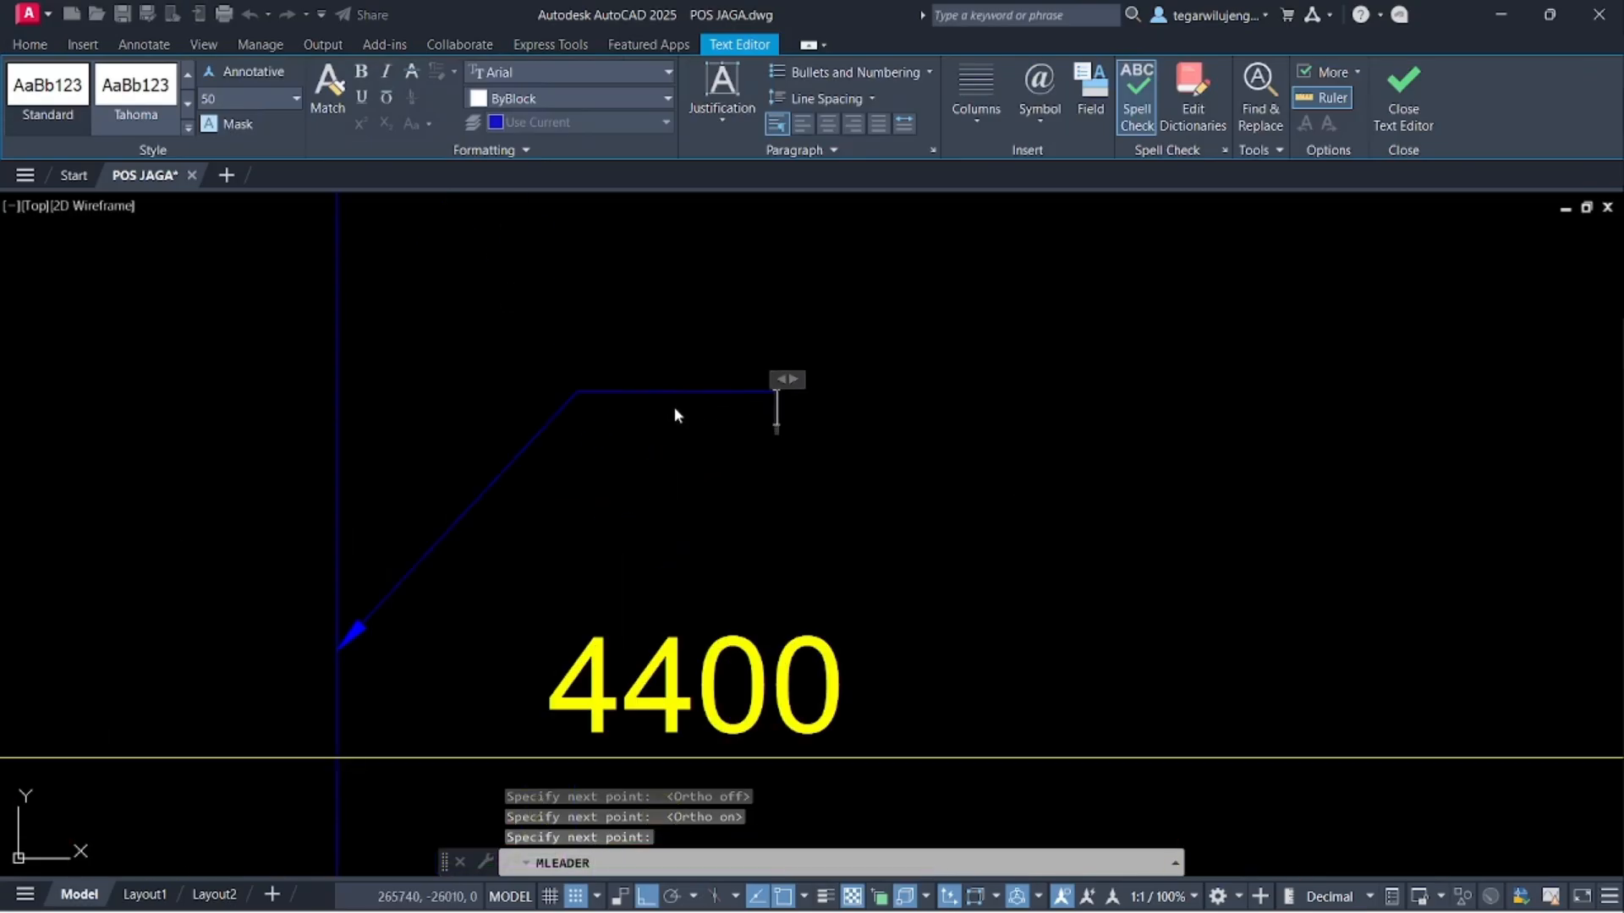
- Enter PIPA PVC Ø3/4" as the leader text, inserting the diameter symbol, and finish the text
type("PIP")
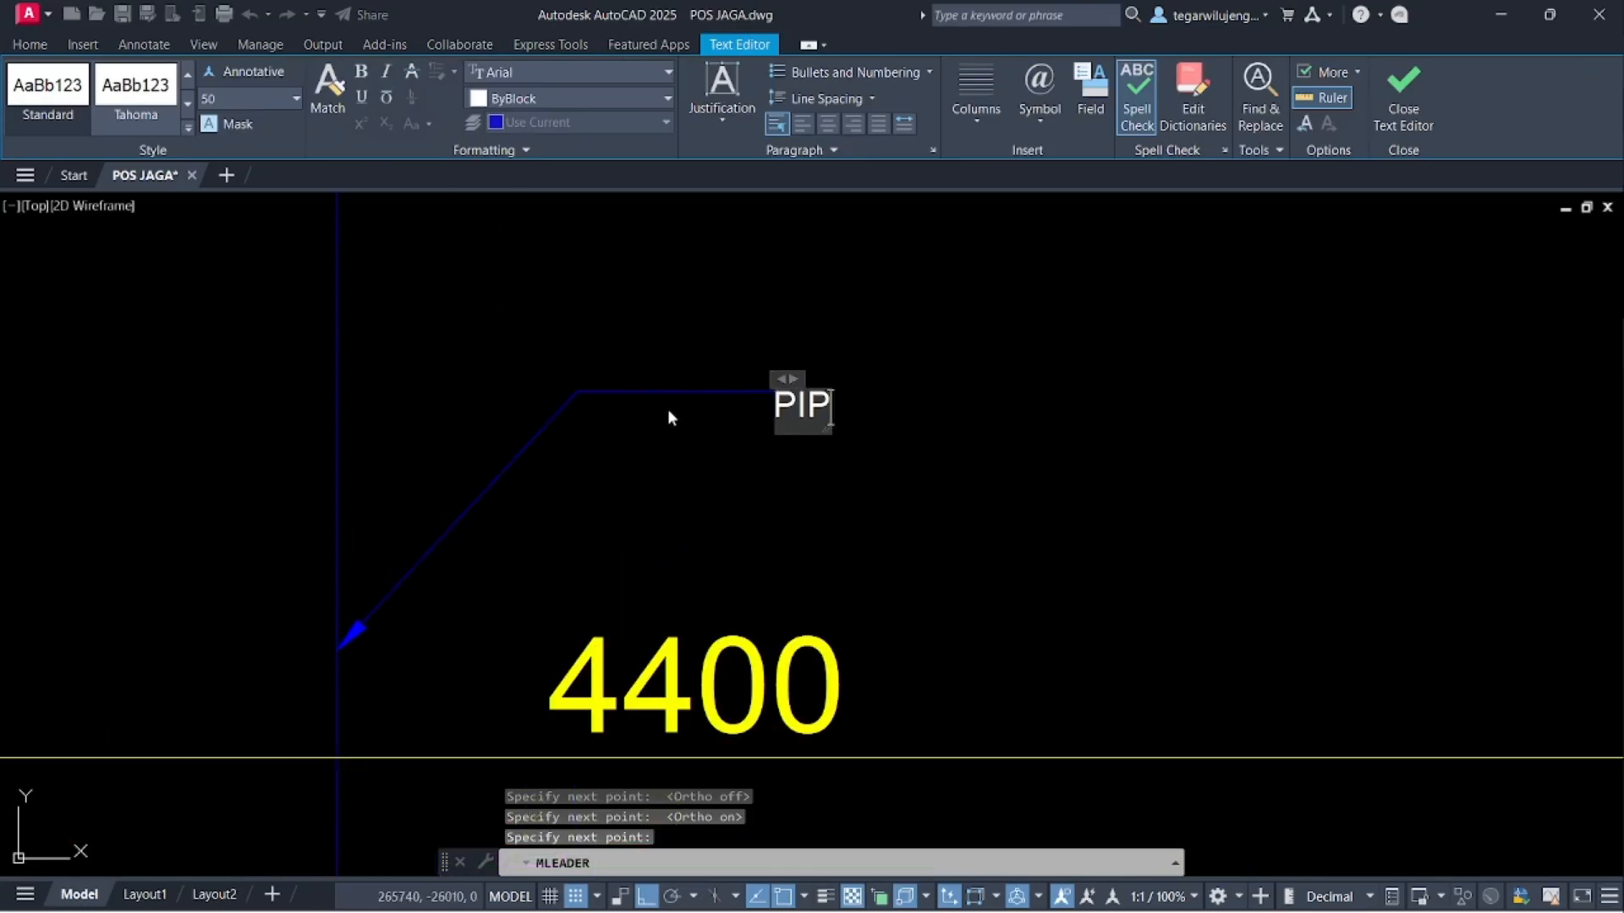
type("A PC")
key("BackSpace")
type("VC")
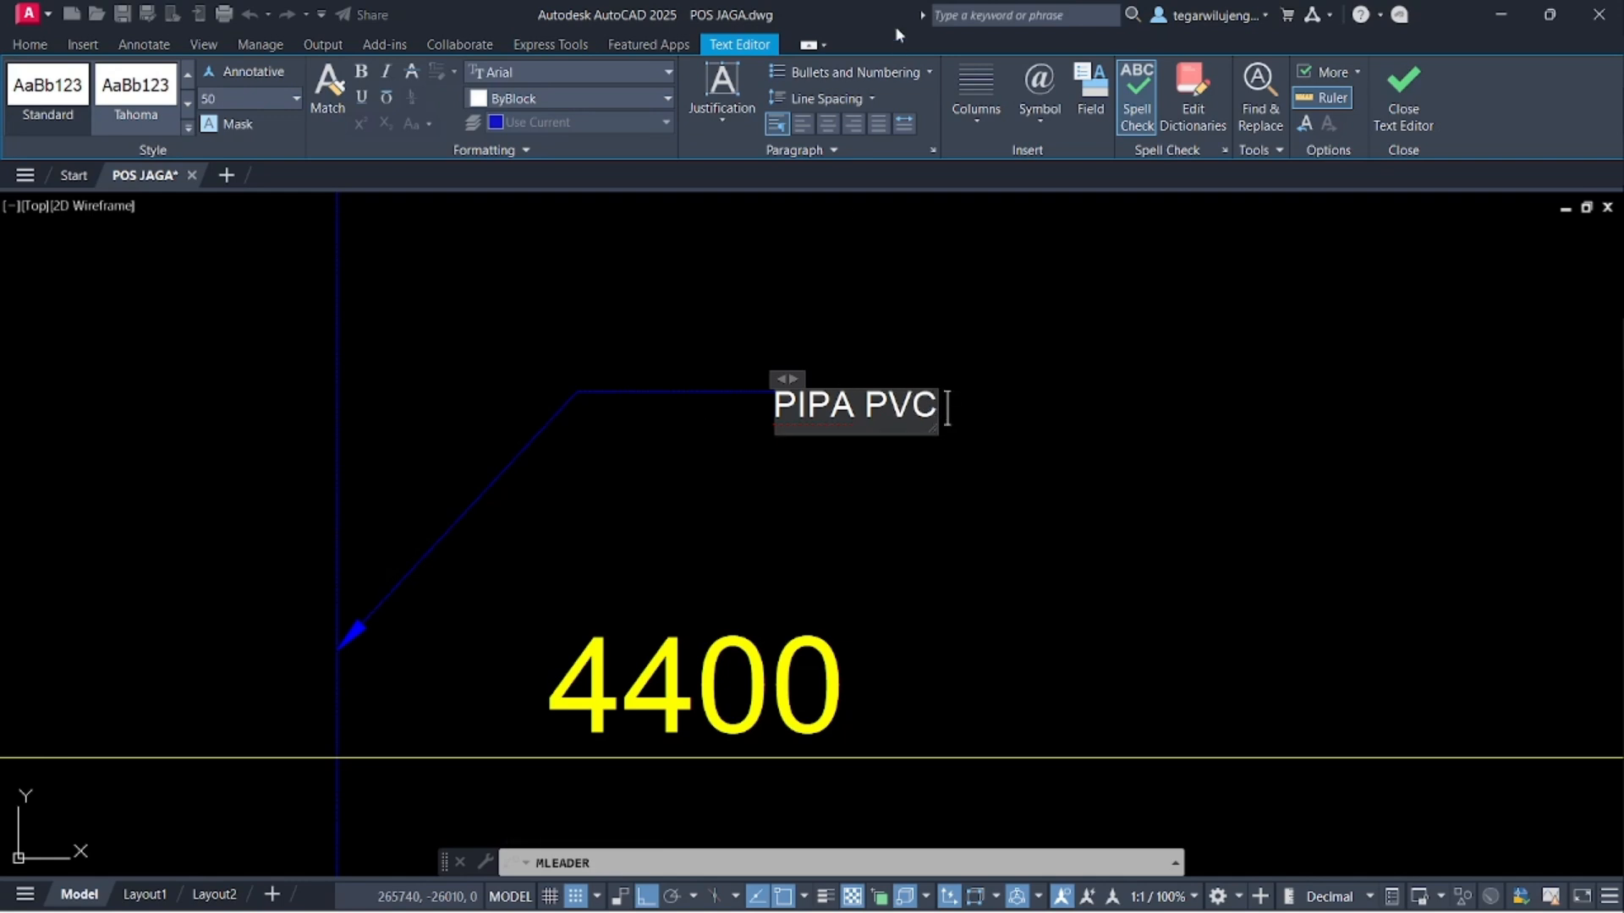
left_click(1053, 113)
left_click(1074, 192)
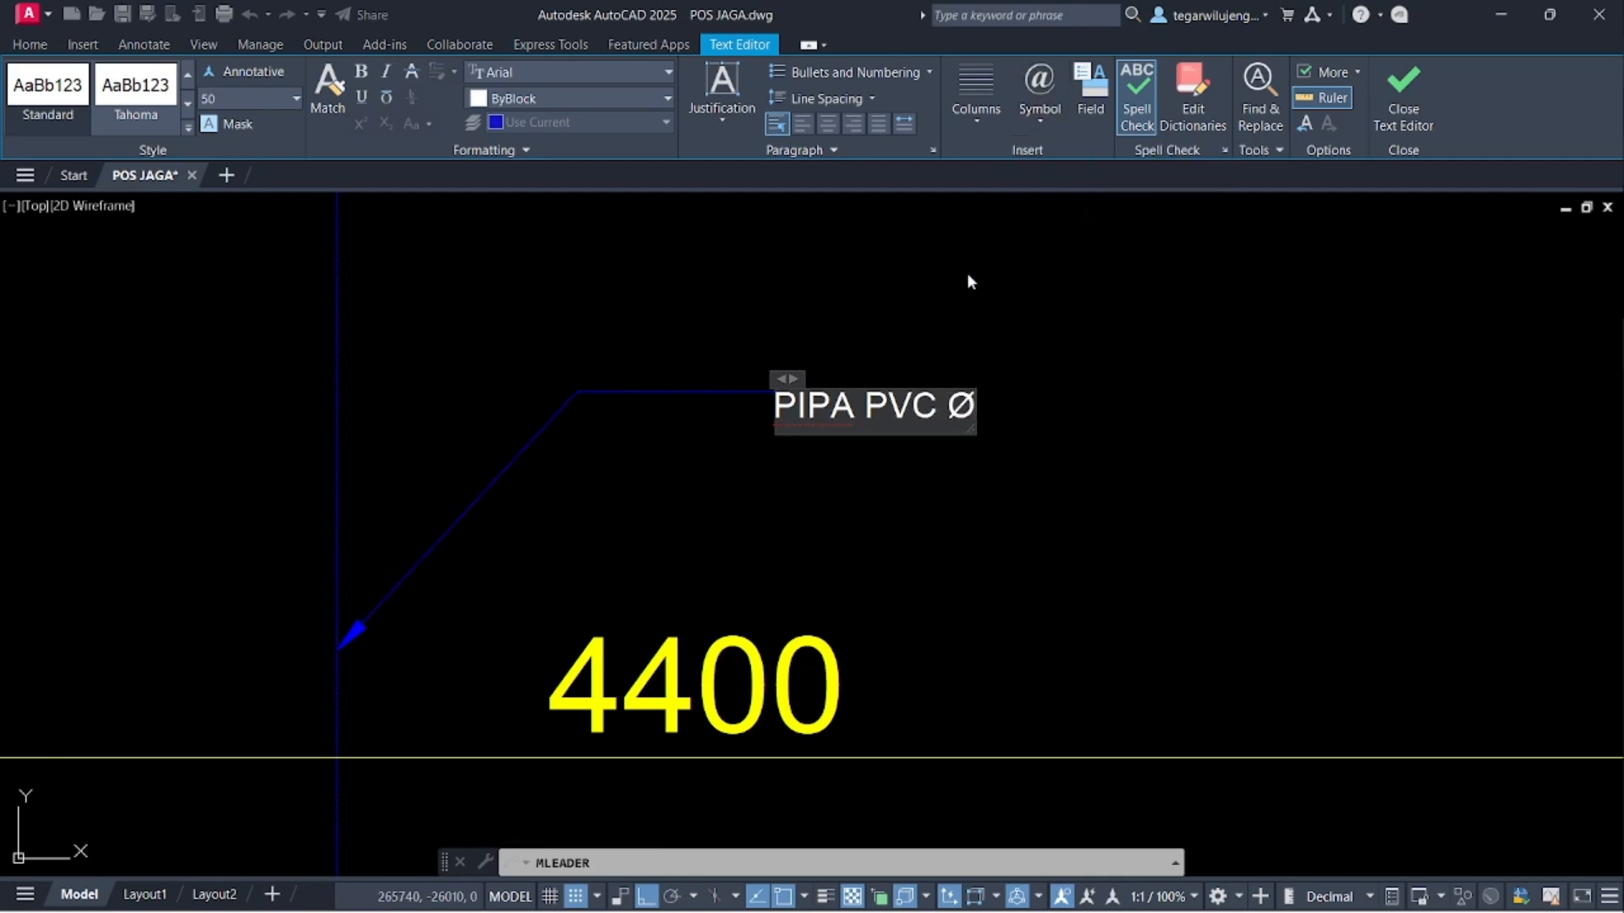
type("2")
key("BackSpace")
type("3/")
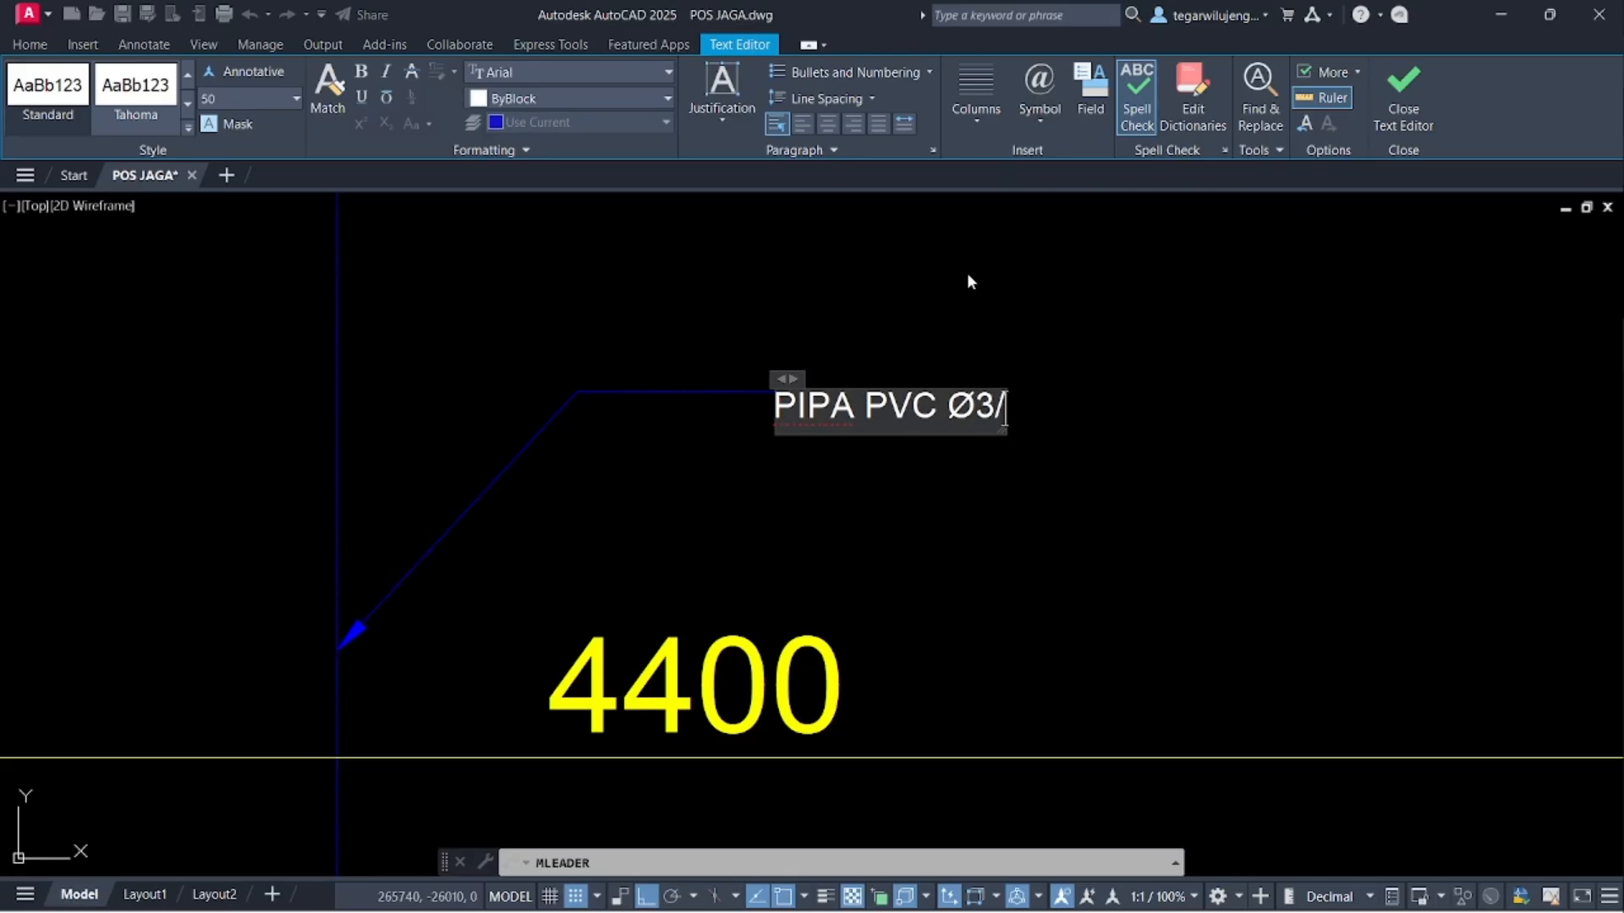
type("4\"")
key("ctrl+z")
left_click(744, 458)
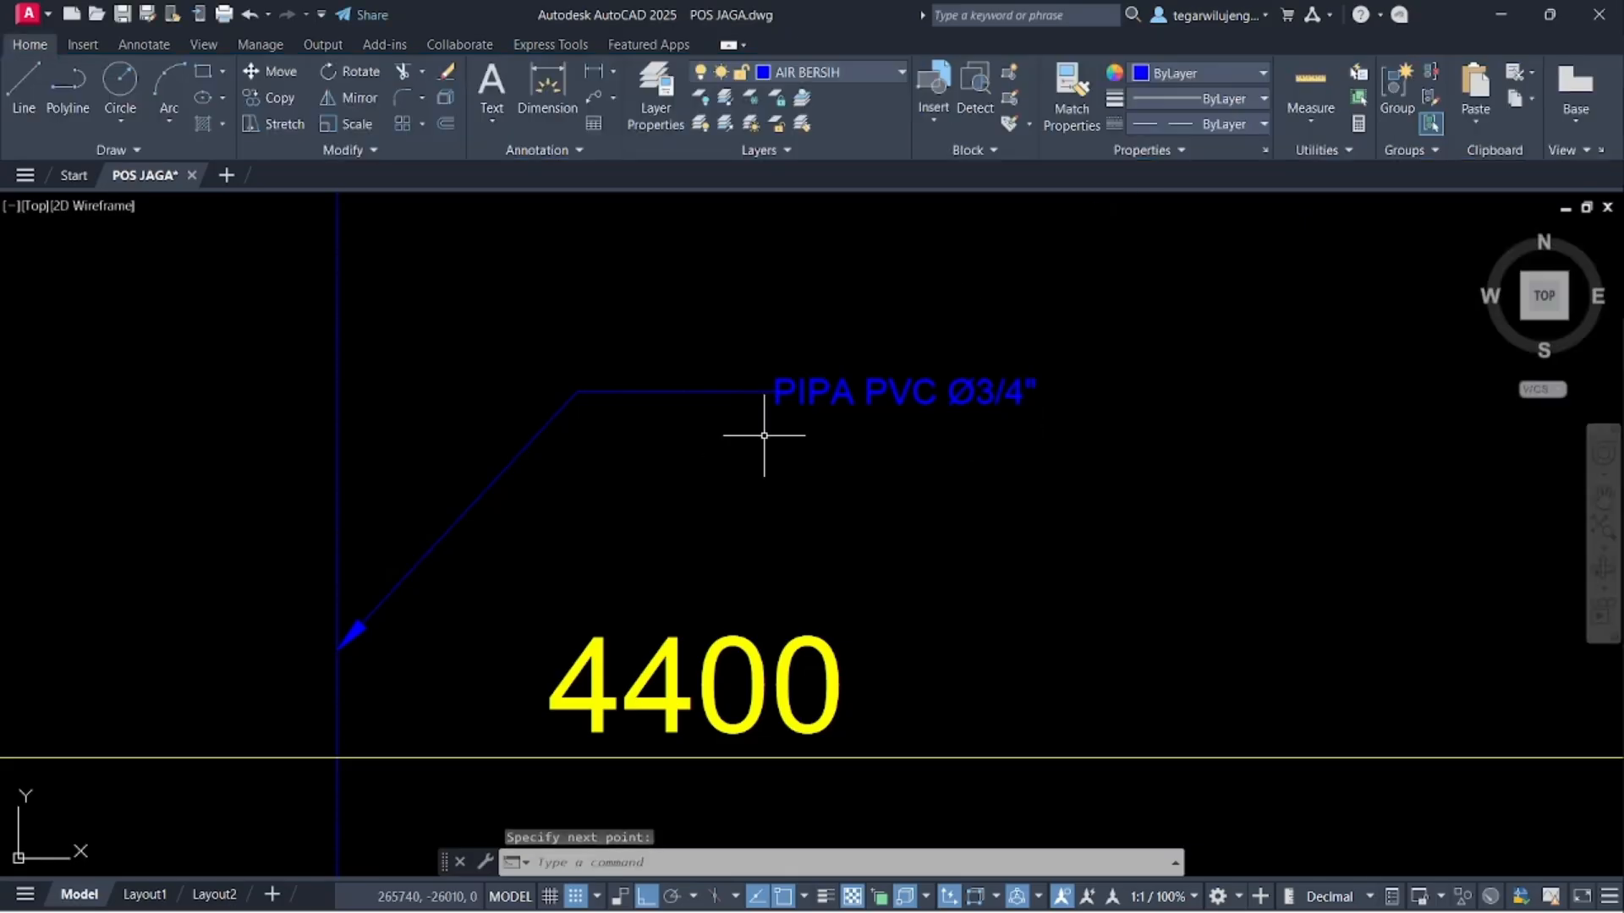
- Increase the text height of the PIPA PVC Ø3/4" leader to about double in its properties
right_click(816, 405)
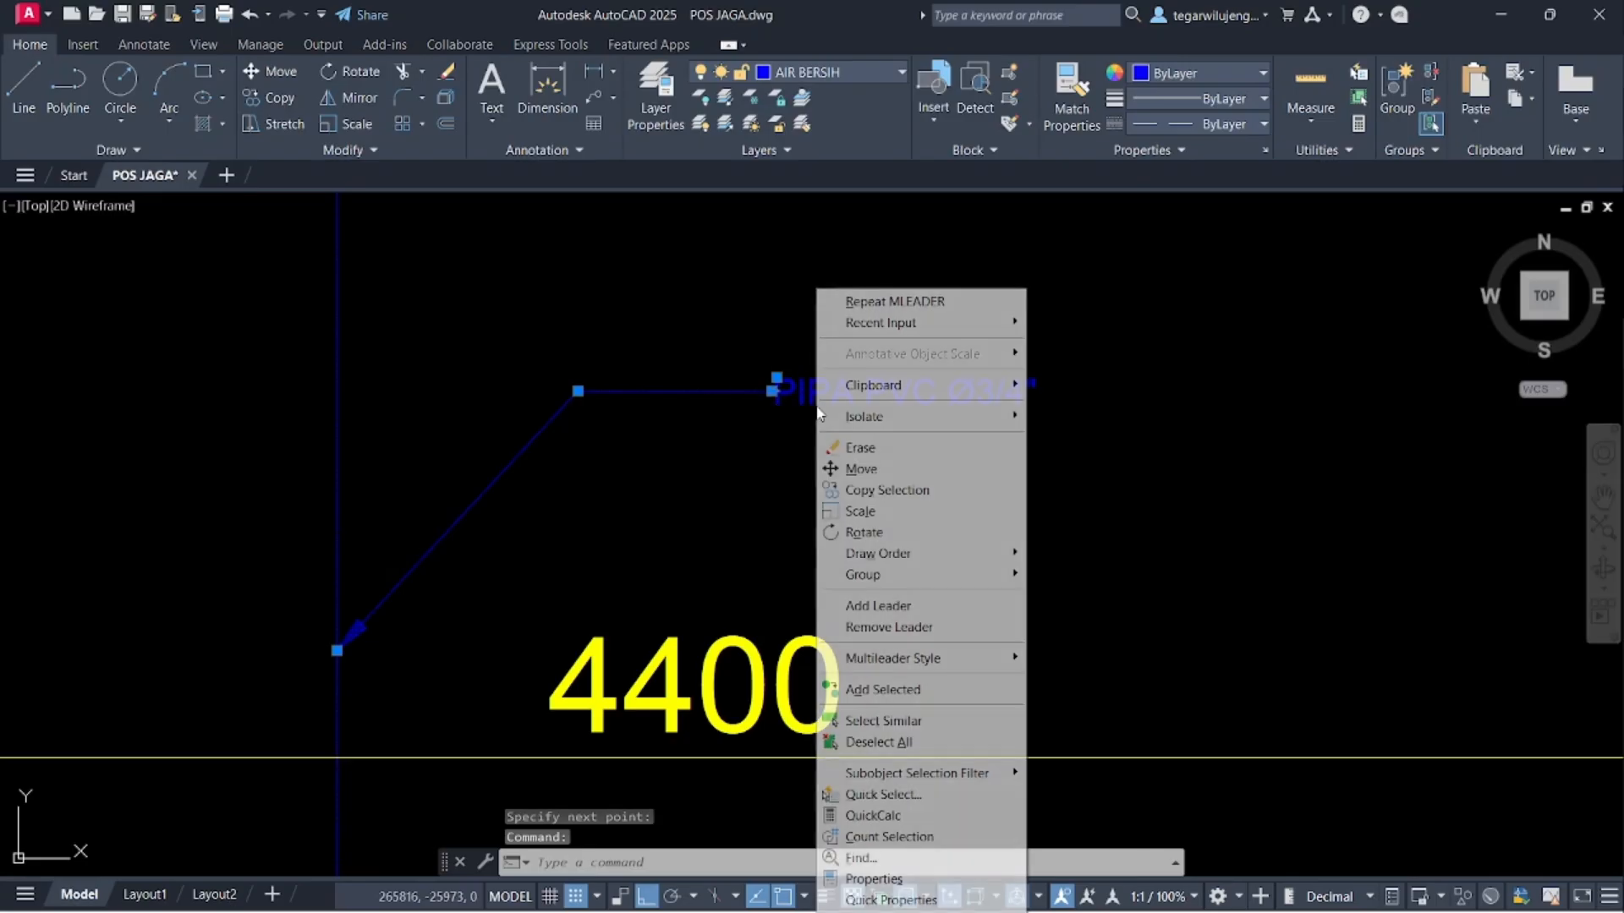
left_click(916, 879)
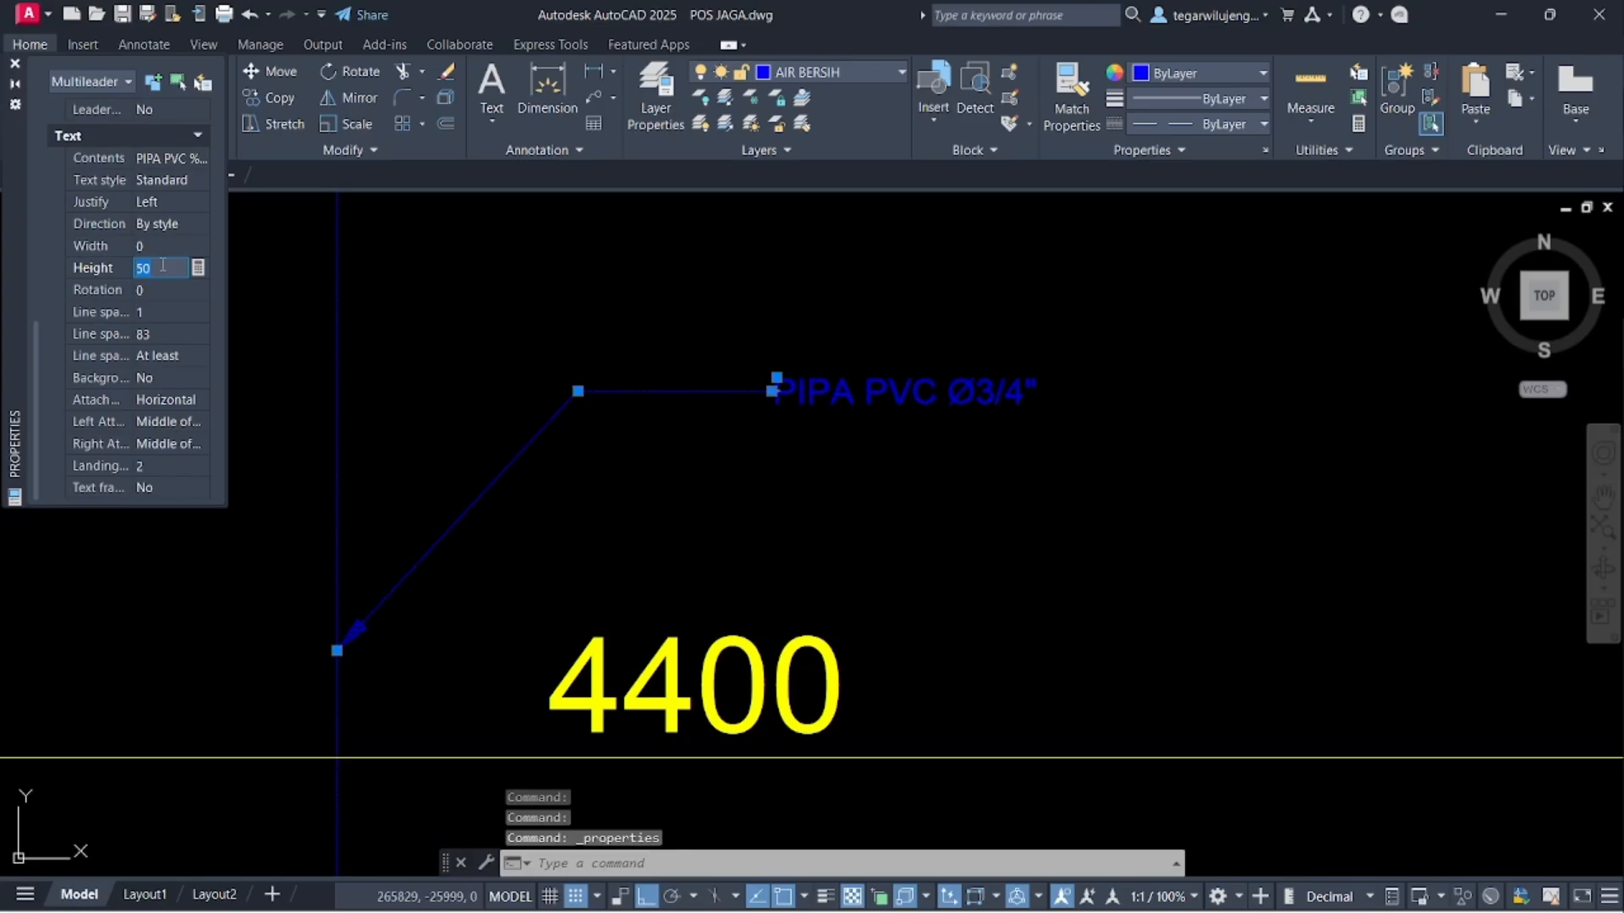
key("Return")
left_click(571, 461)
key("Escape")
- Move the PIPA PVC Ø3/4" leader to the TEKSS layer and clear the selection
left_click(579, 394)
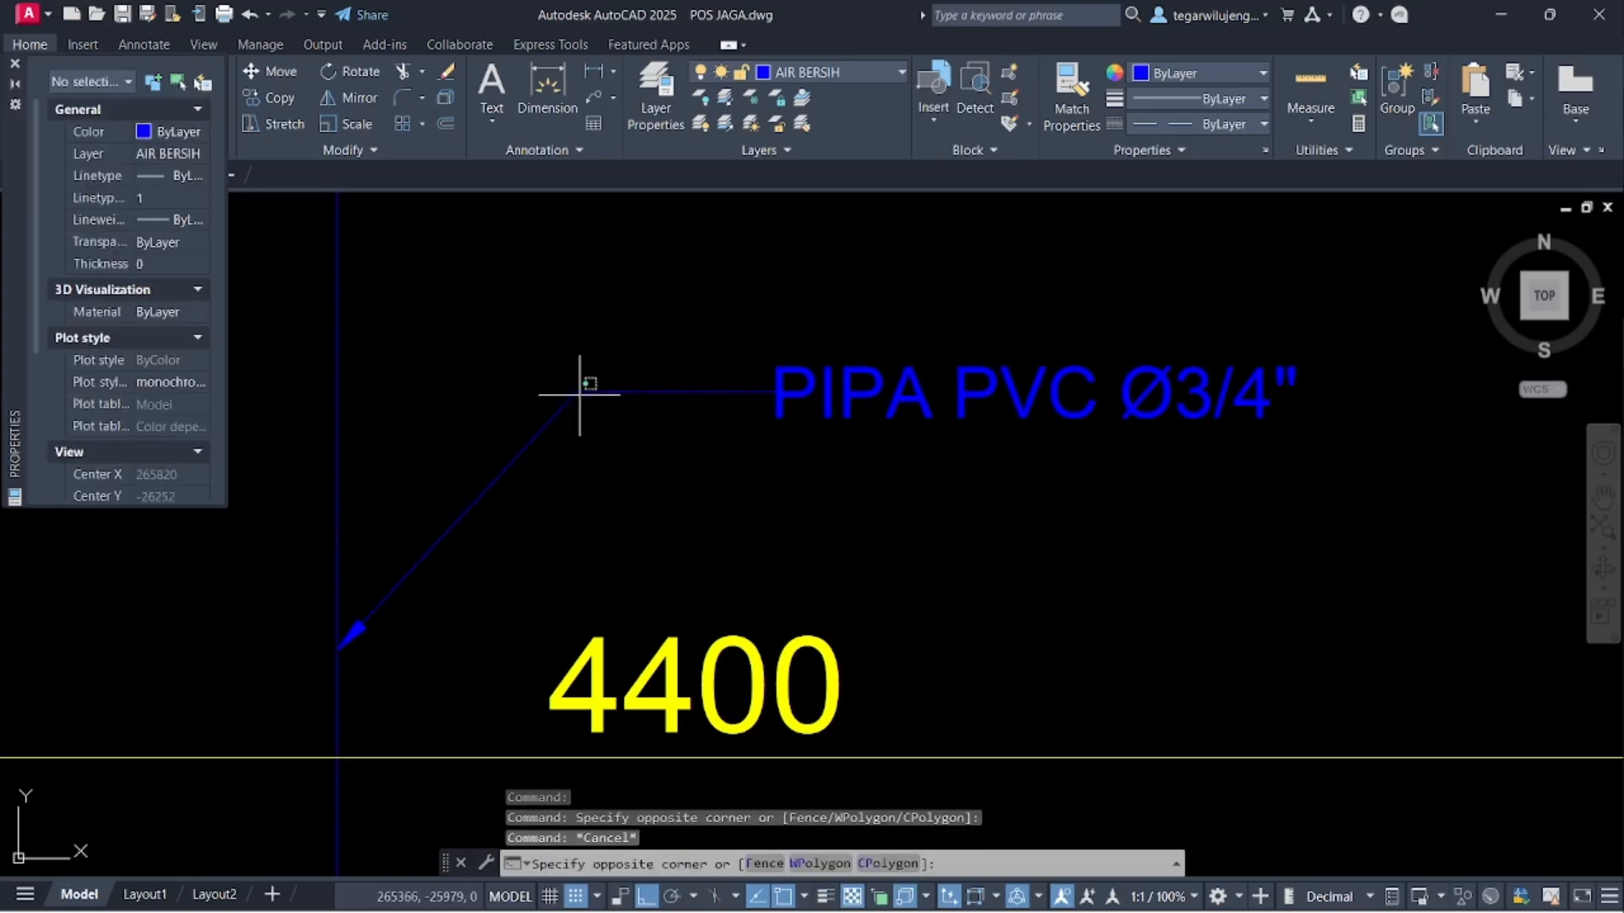
left_click(535, 263)
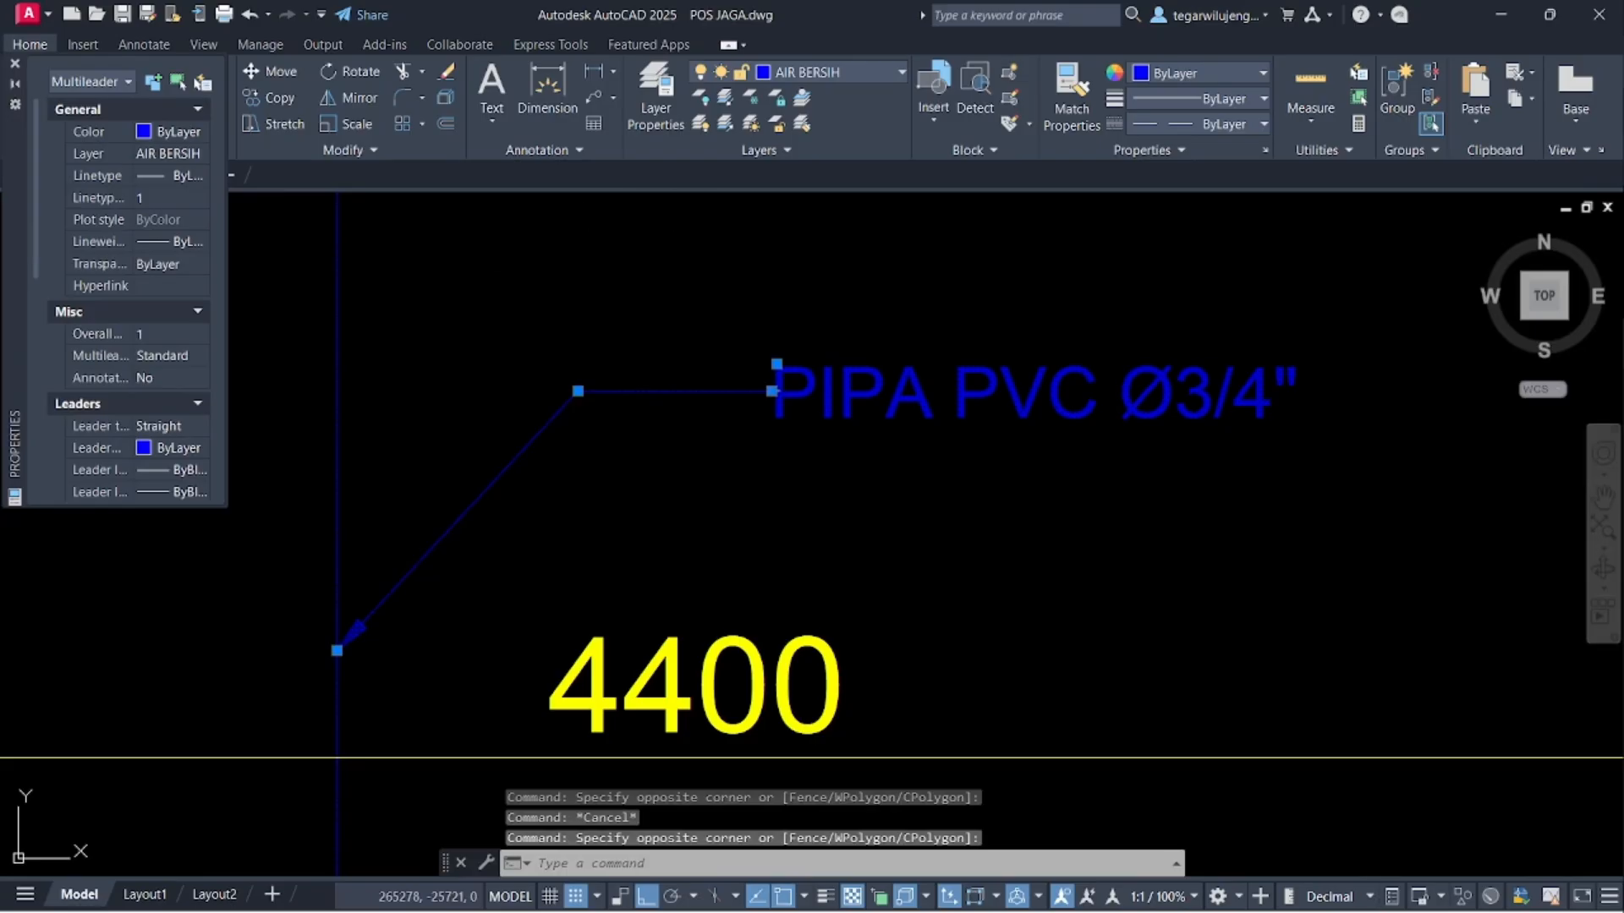
left_click(810, 77)
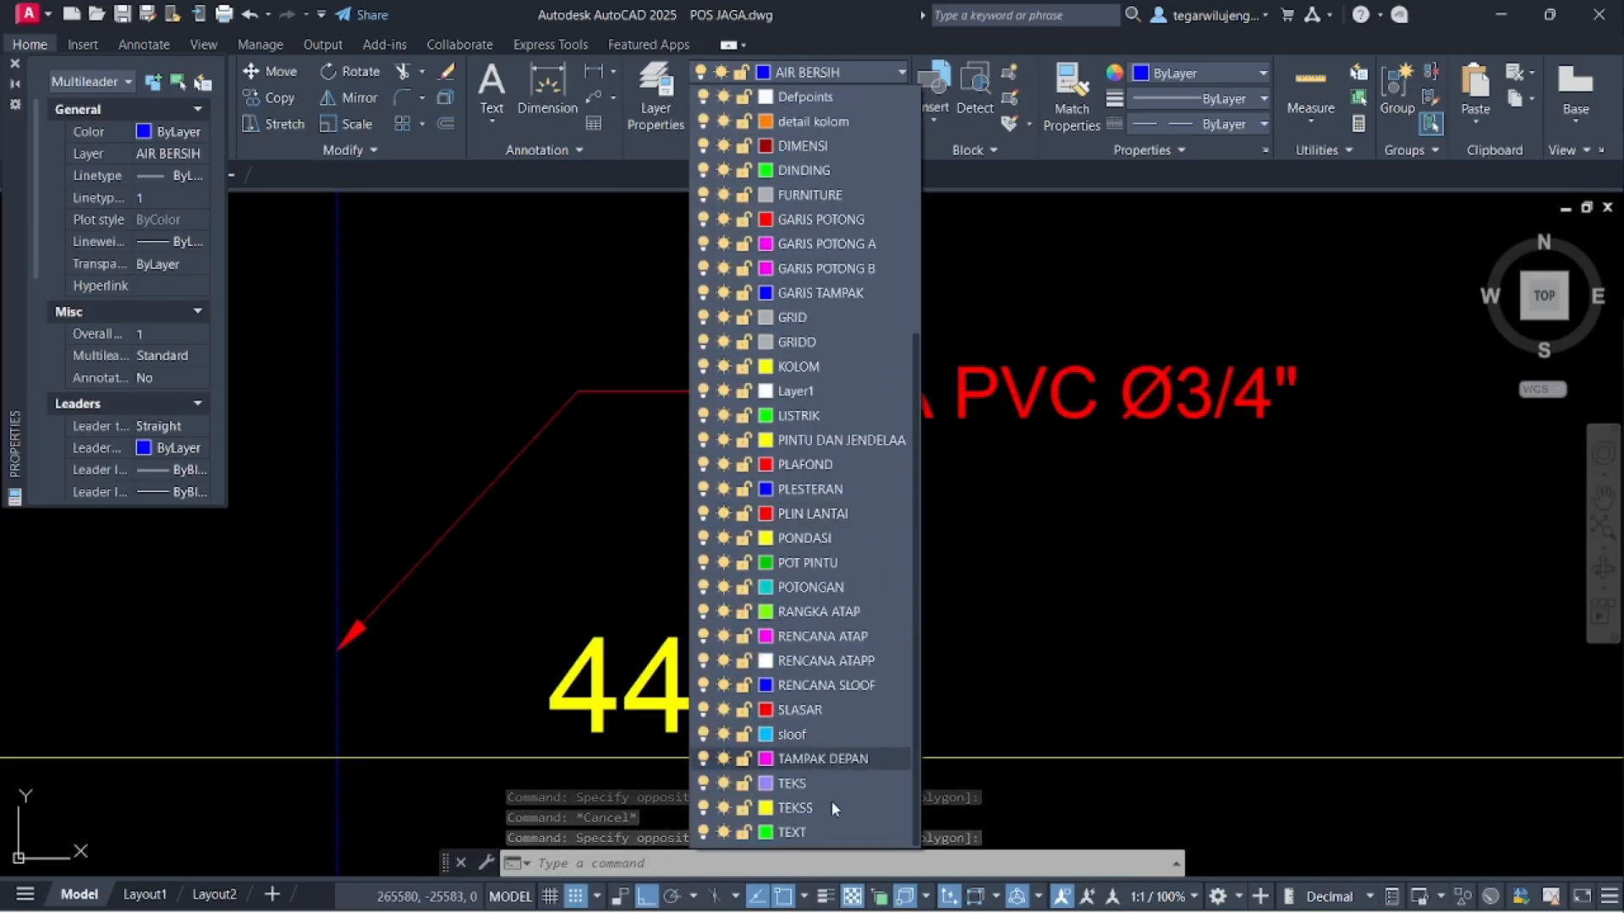
left_click(825, 807)
scroll(834, 365, "down", 5)
key("Escape")
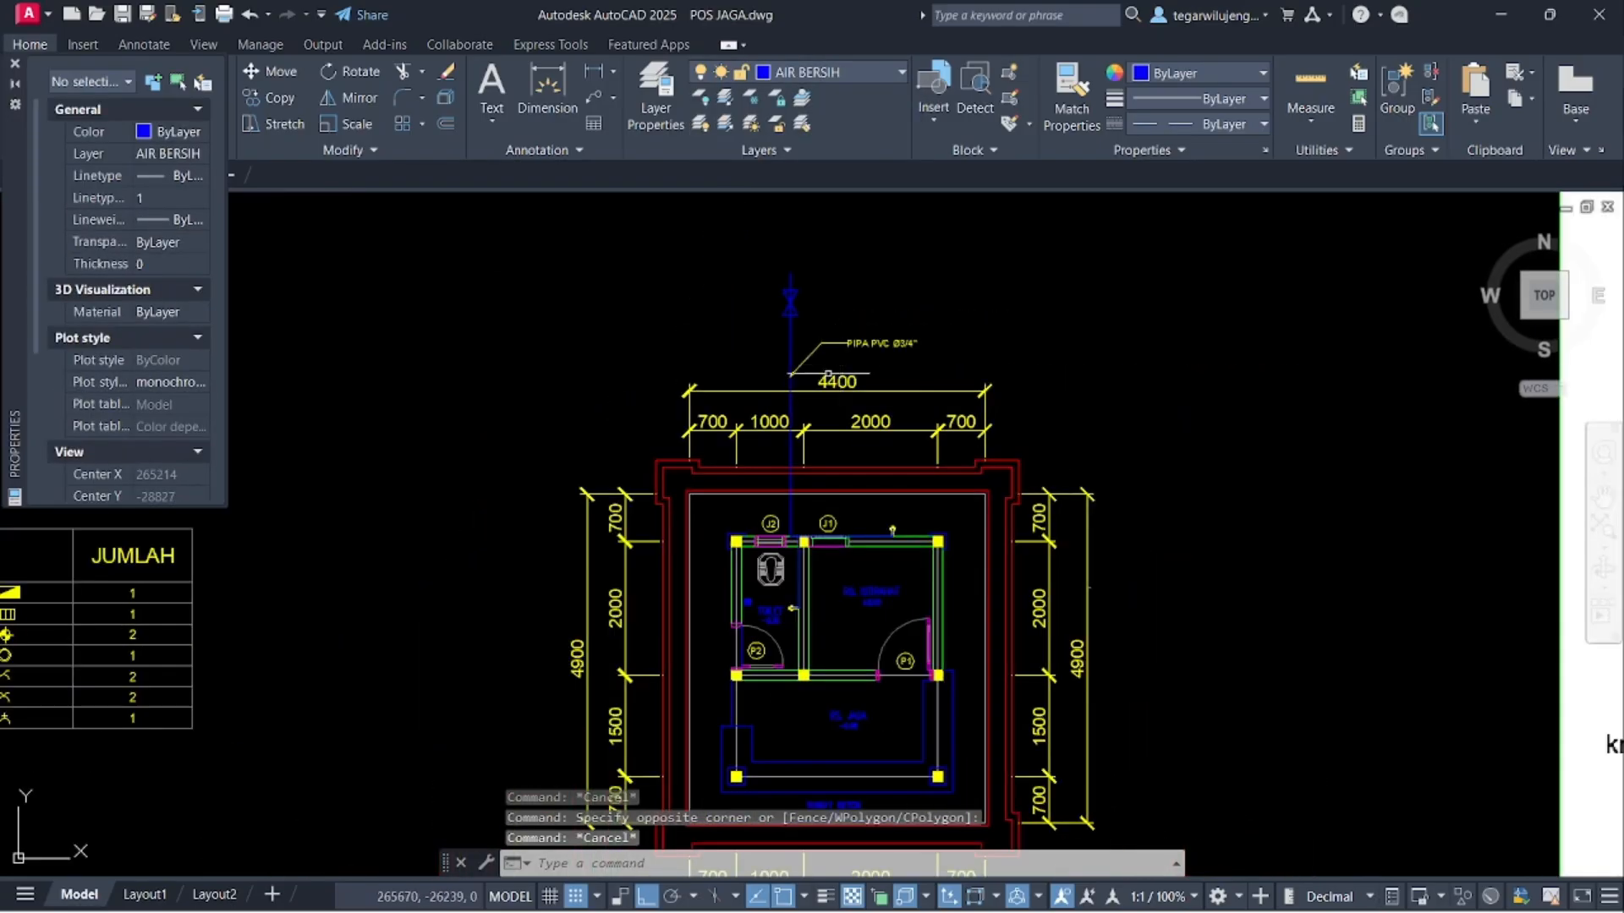
scroll(801, 503, "up", 5)
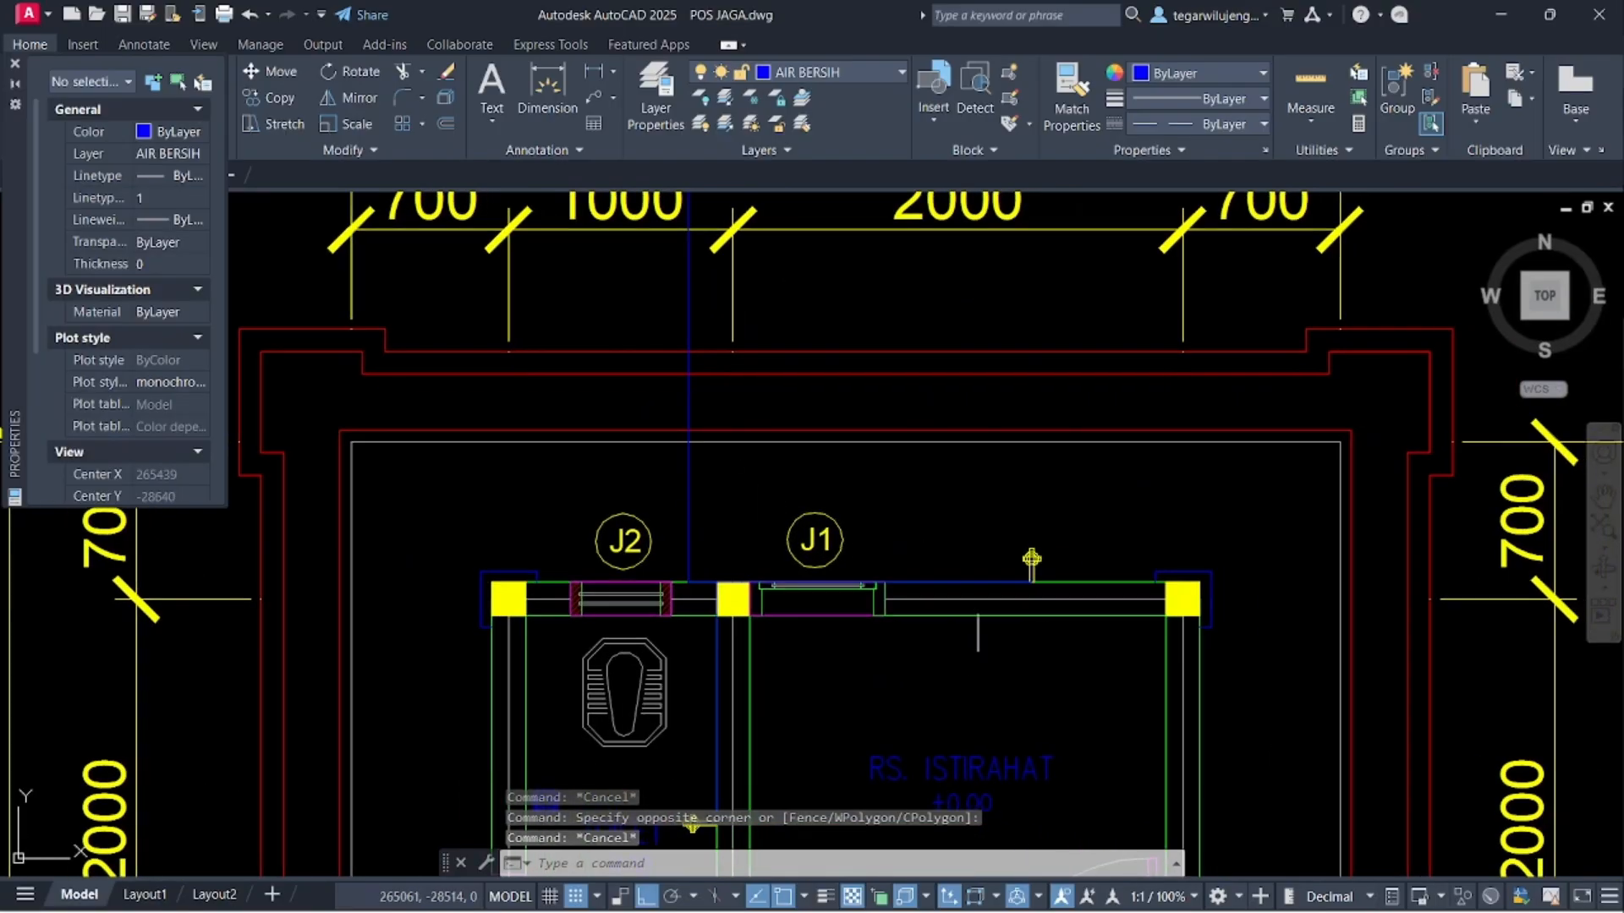
- Place a multileader with its arrowhead on the outer tap above the rest room wall, with a diagonal leg up to a horizontal landing
left_click(596, 101)
scroll(1024, 541, "up", 5)
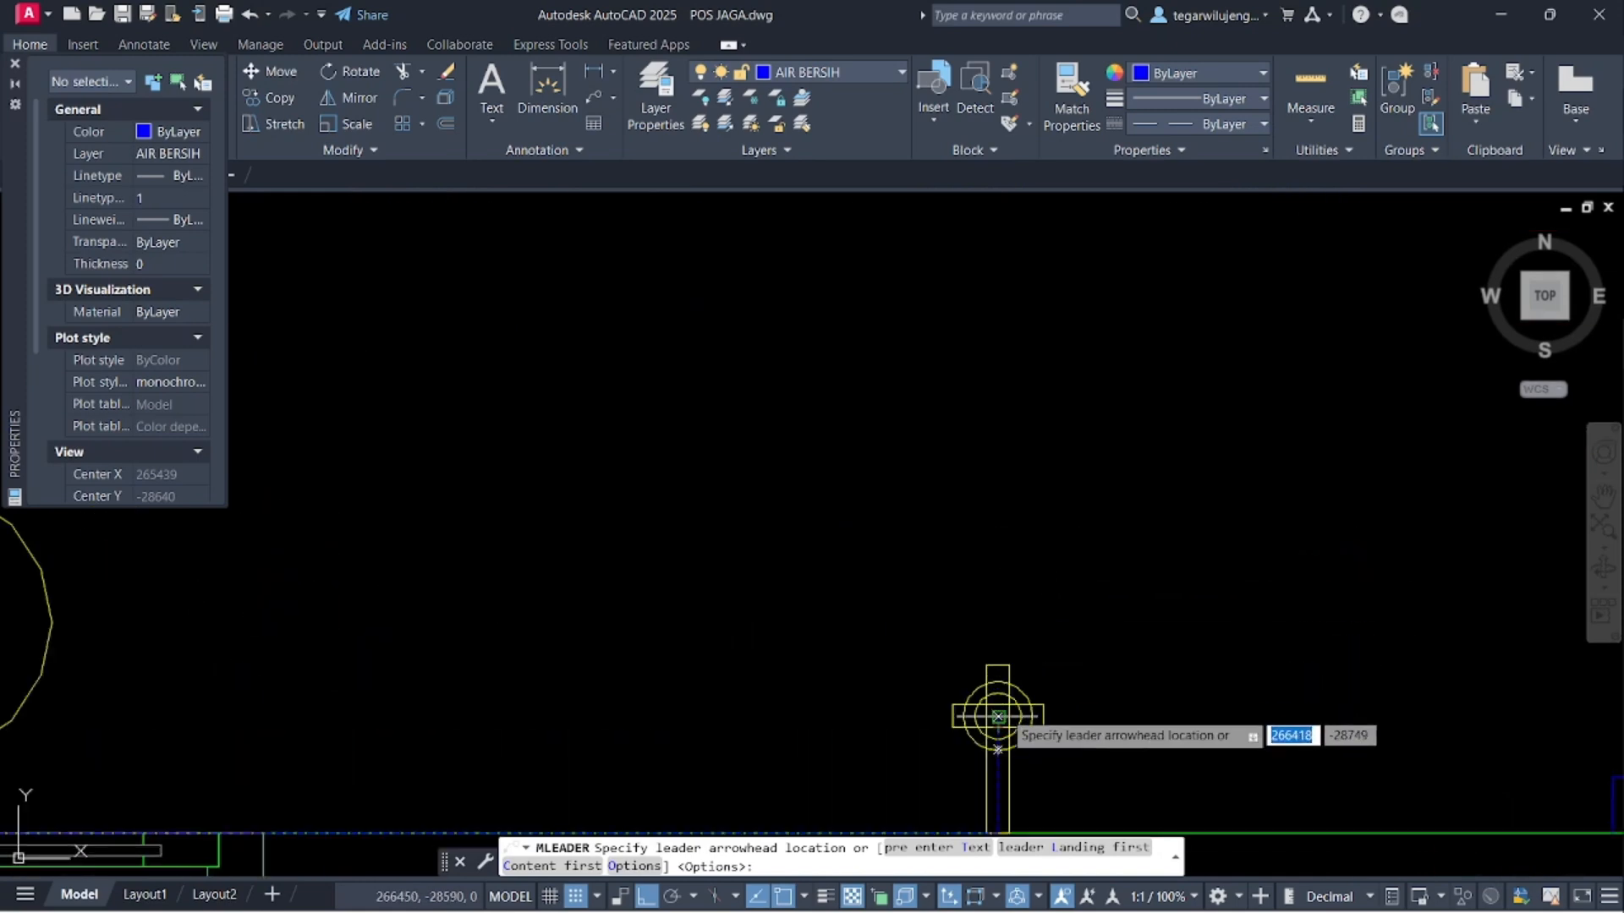
left_click(998, 716)
middle_click_drag(1023, 453, 743, 526)
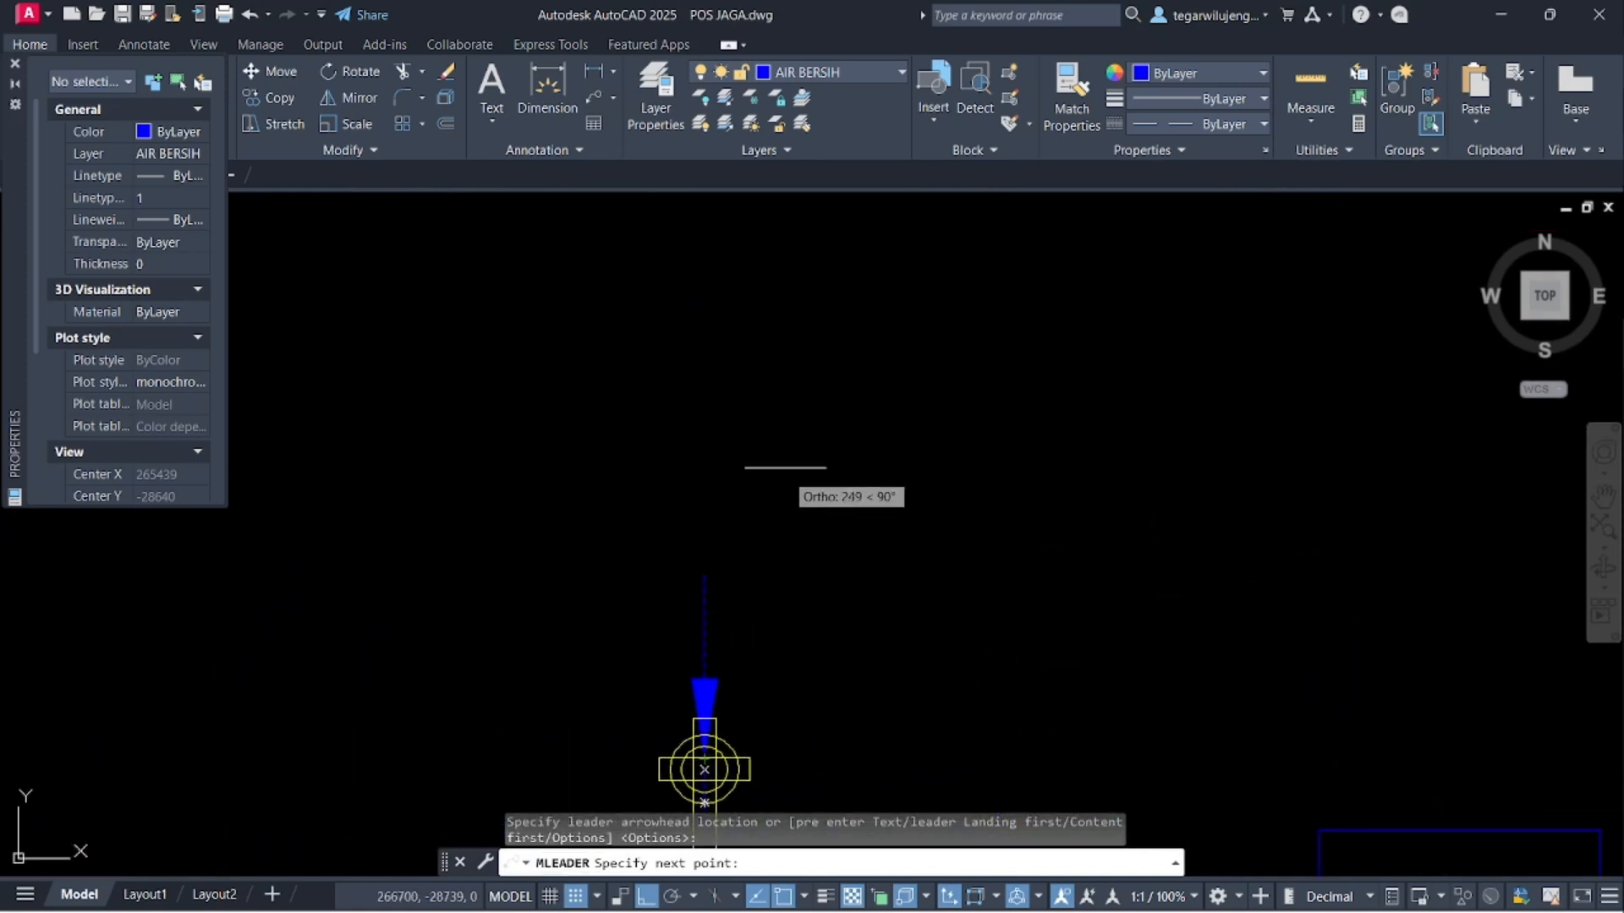
key("F8")
left_click(801, 395)
scroll(967, 440, "down", 5)
key("Return")
- Enter KRAN AIR as the outer tap's leader text and finish the text
type("KRAN")
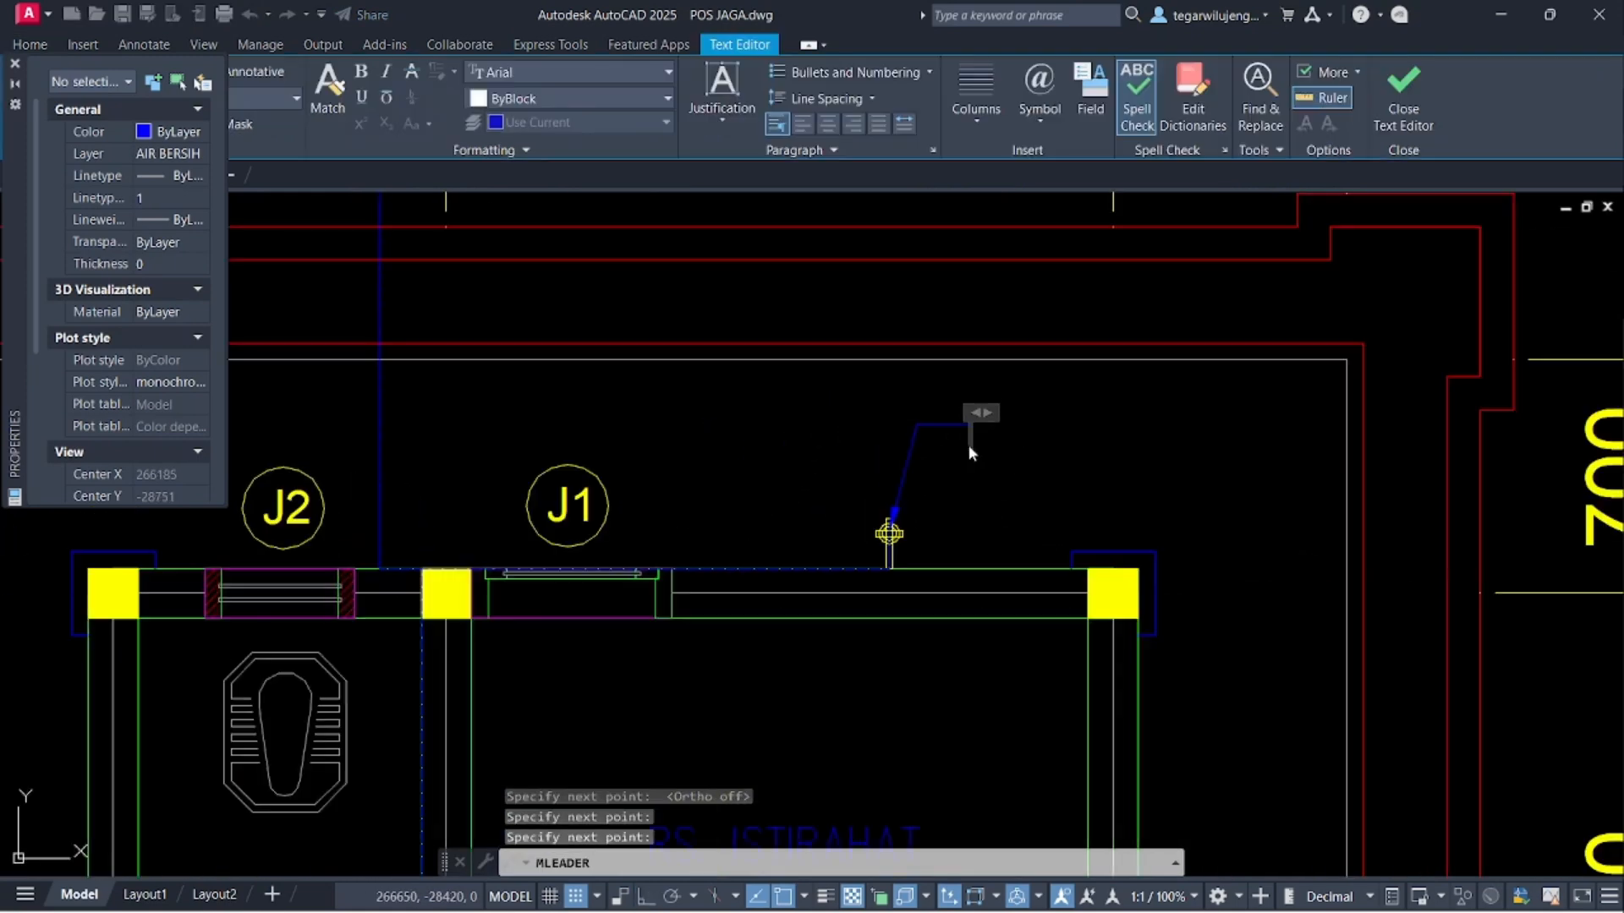
type(" AIR")
left_click(921, 448)
scroll(888, 533, "down", 5)
key("Escape")
- Match the KRAN AIR leader's properties to those of the PIPA PVC Ø3/4" leader
left_click(807, 328)
type("ma")
key("space")
left_click(898, 572)
key("Escape")
middle_click_drag(897, 581, 987, 494)
middle_click_drag(830, 521, 805, 363)
key("Escape")
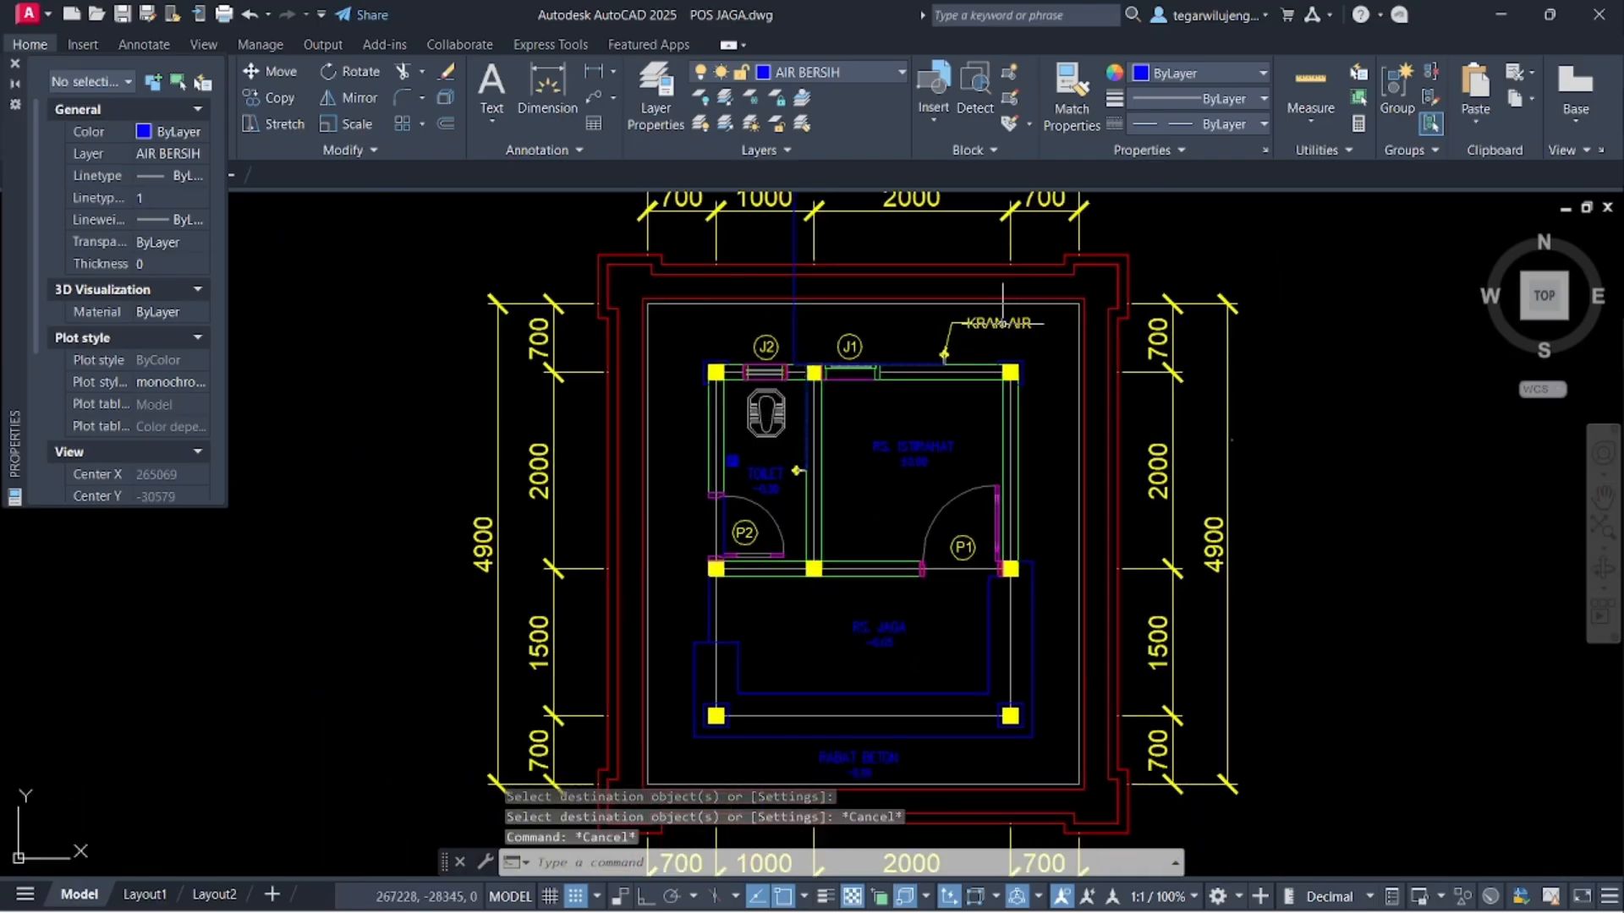
- Copy the KRAN AIR leader so that the copy's arrowhead sits on the toilet tap
left_click(1012, 338)
left_click(972, 318)
type("co")
key("space")
scroll(943, 390, "up", 6)
left_click(950, 271)
middle_click_drag(721, 482, 825, 296)
scroll(561, 464, "up", 3)
left_click(561, 462)
key("Escape")
- Stretch the copied KRAN AIR leader so its text lies outside the toilet's outer wall with a diagonal leg to the tap
scroll(619, 543, "down", 5)
left_click(690, 440)
left_click(646, 443)
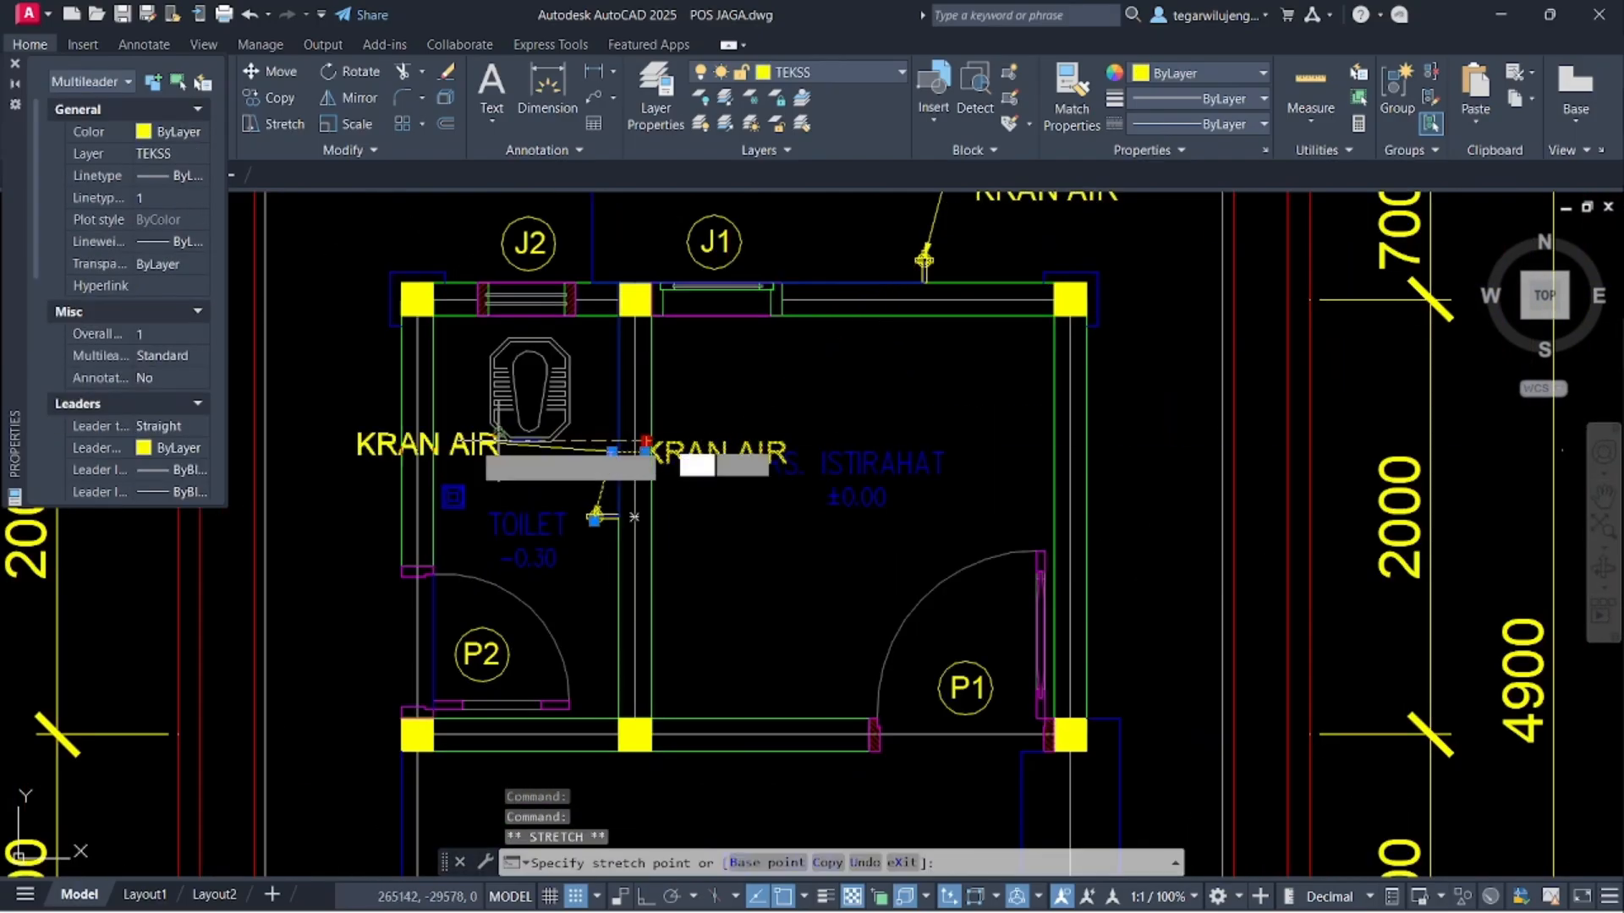
middle_click_drag(339, 439, 443, 443)
left_click(442, 443)
left_click(714, 456)
left_click(602, 456)
key("Escape")
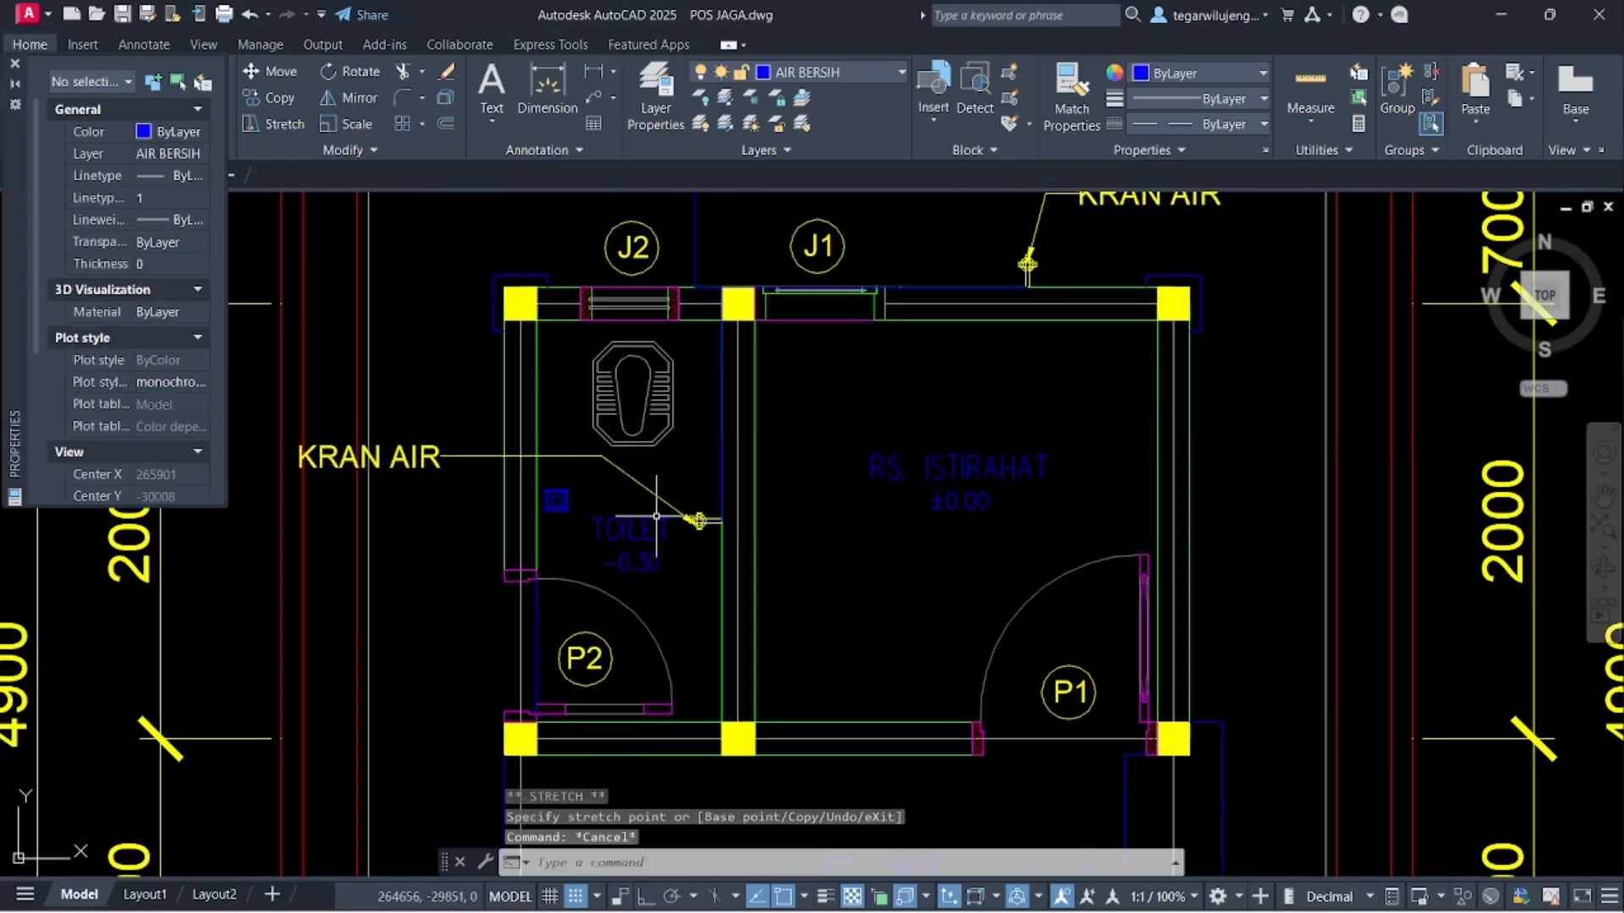
middle_click_drag(670, 511, 686, 477)
middle_click_drag(898, 284, 822, 534)
scroll(681, 311, "down", 2)
middle_click_drag(681, 310, 681, 577)
scroll(785, 482, "down", 2)
middle_click_drag(784, 482, 841, 268)
scroll(782, 451, "up", 5)
scroll(761, 432, "down", 2)
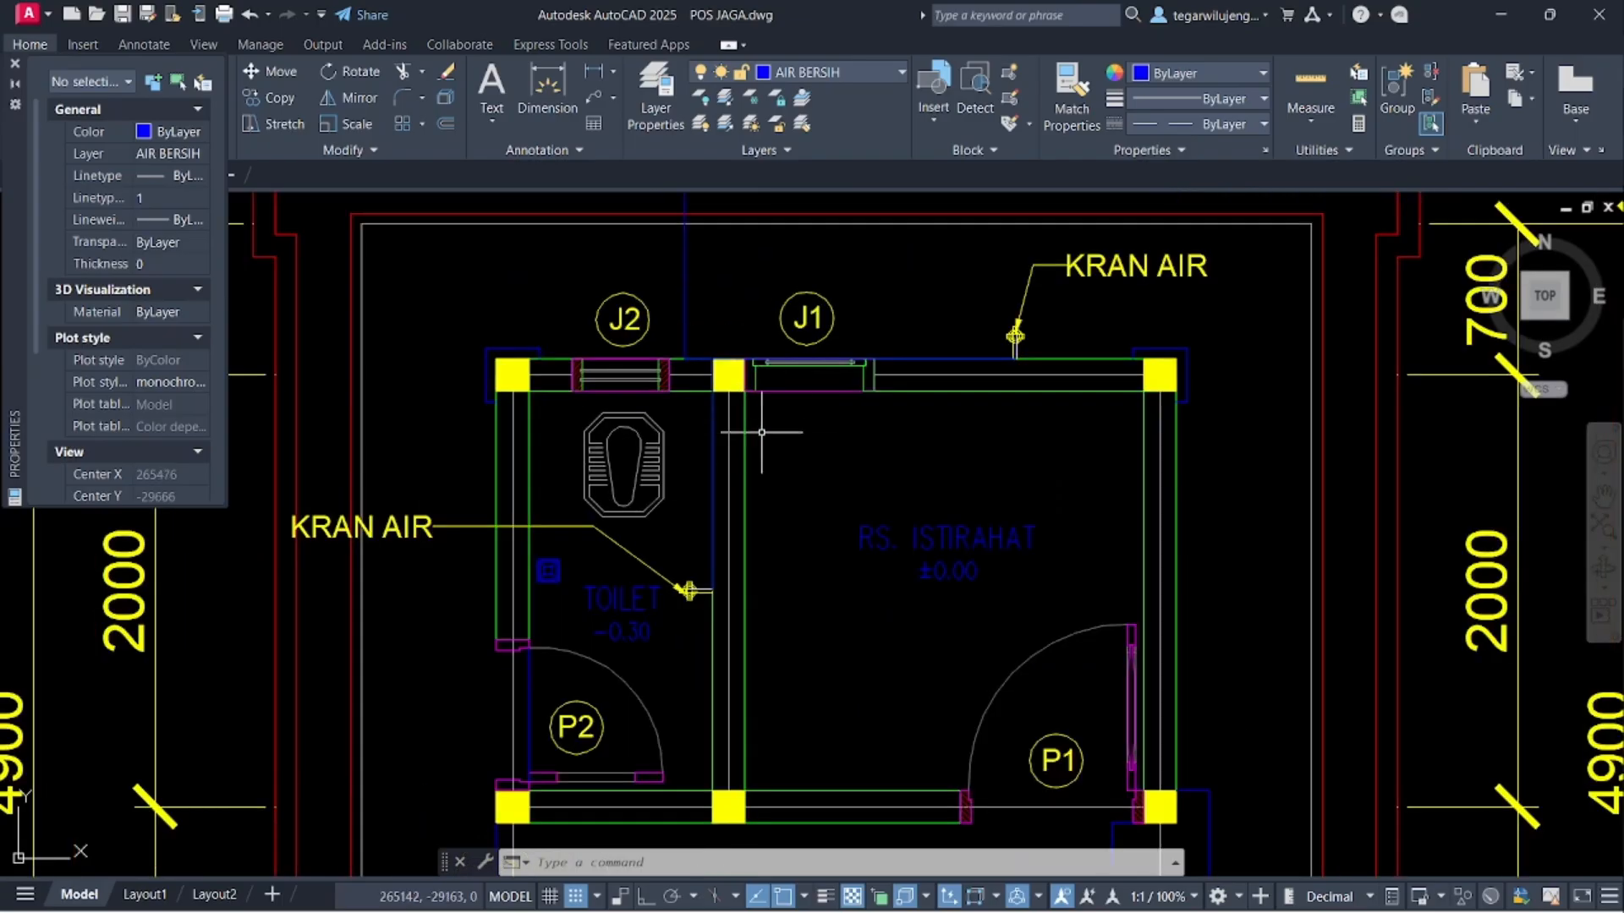
- Place a multileader with its arrowhead on the horizontal pipe at window J1 and its landing above the window tag
left_click(602, 99)
scroll(833, 373, "up", 2)
left_click(723, 463)
left_click(757, 345)
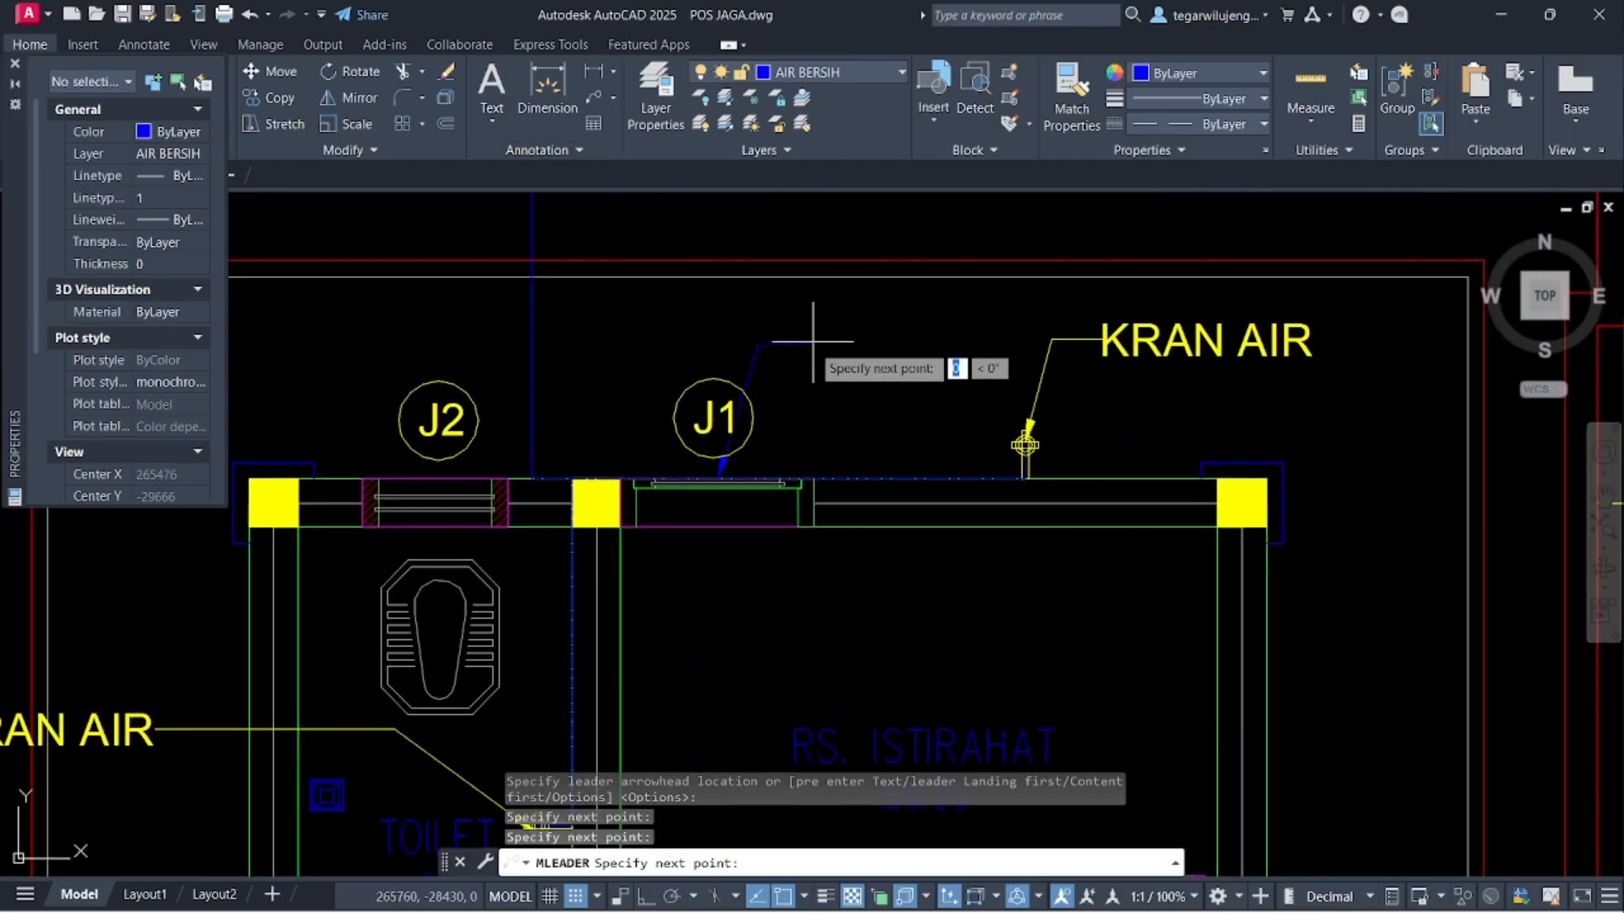
left_click(810, 344)
- Enter PIPA PVC Ø1/2" as the leader text, inserting the diameter symbol, and finish the text
type("PIP")
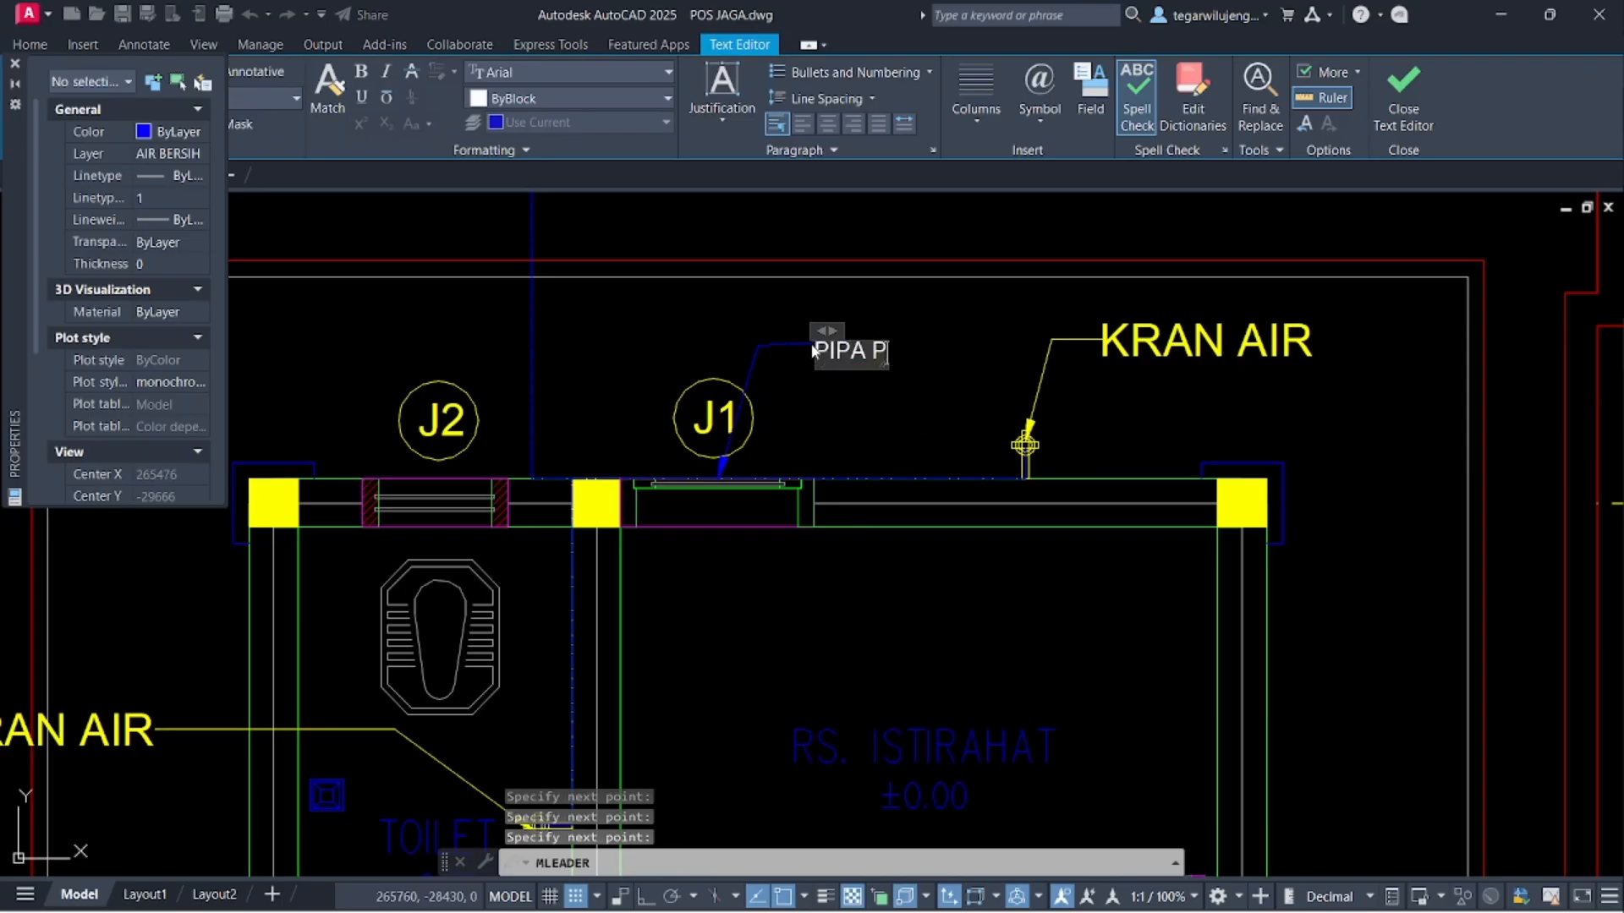
type("A PVC")
left_click(1032, 110)
left_click(1091, 212)
type("1/2")
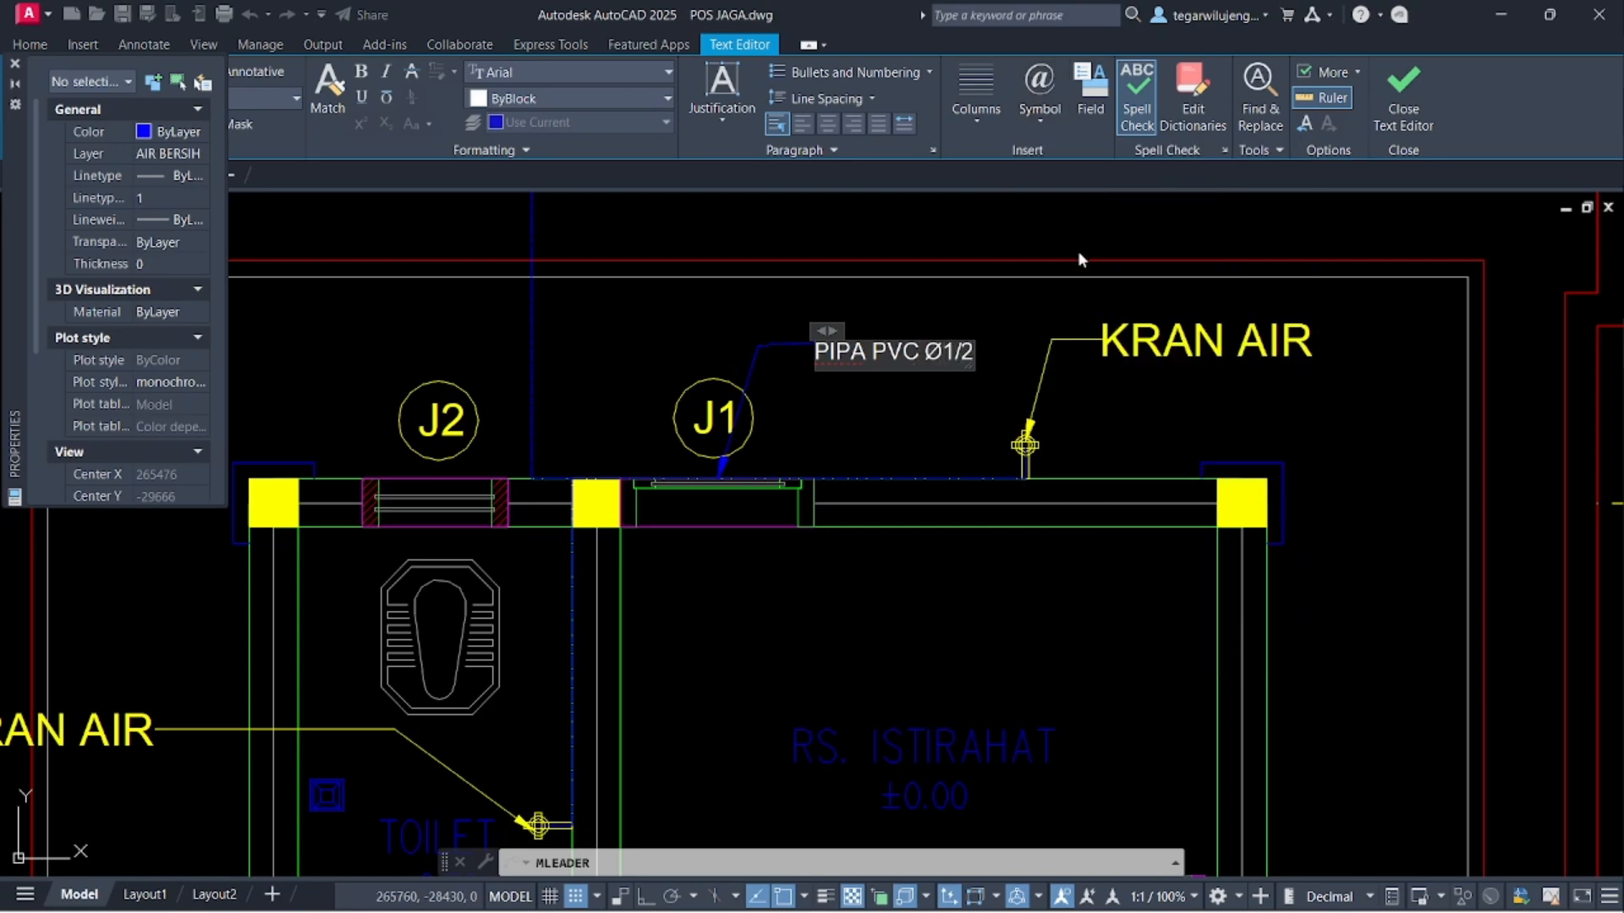
type("\"")
left_click(1054, 408)
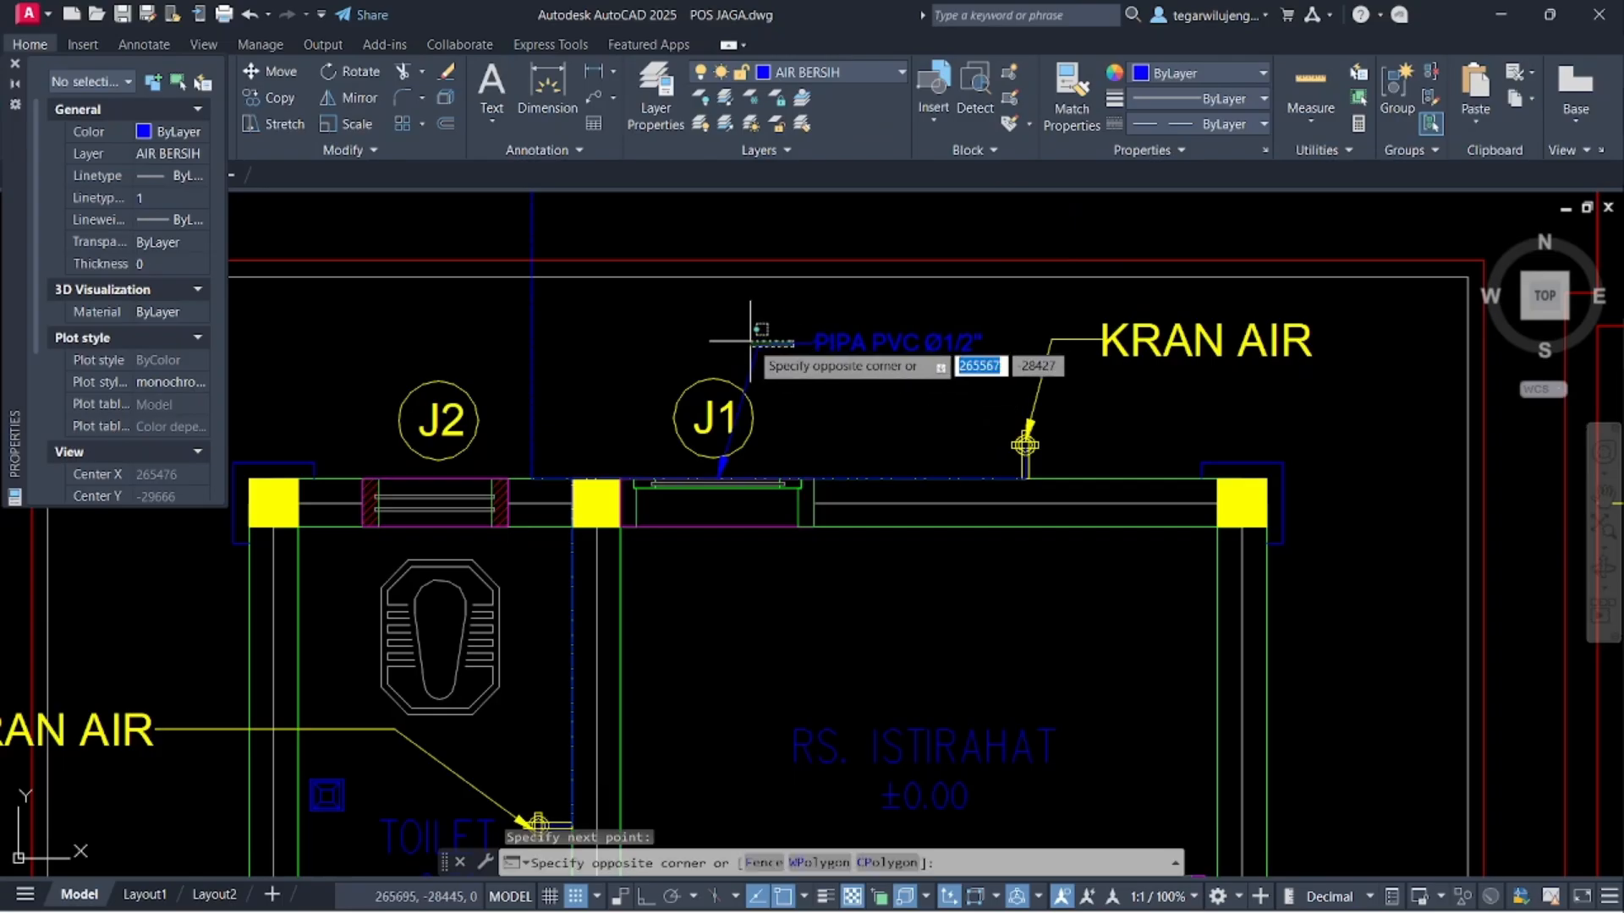
- Stretch the elbow of the PIPA PVC Ø1/2" leader slightly closer to its text, clear of the J1 tag
left_click(791, 345)
left_click(783, 344)
key("Escape")
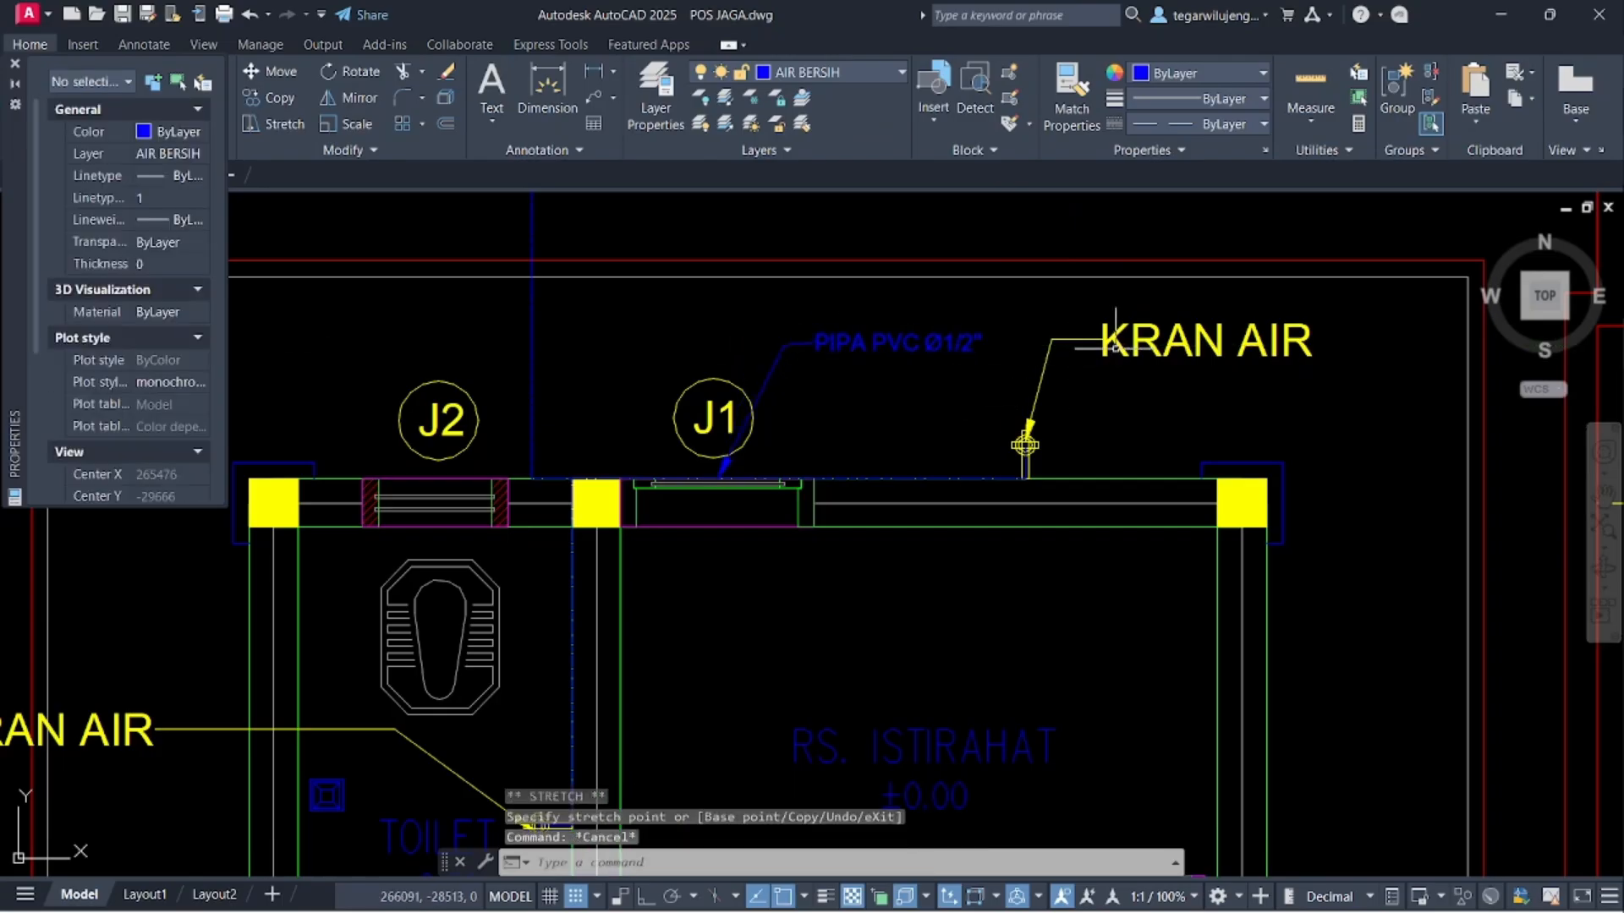
- Match the PIPA PVC Ø1/2" leader's properties to those of the KRAN AIR leader
left_click(1063, 331)
type("ma")
key("Return")
left_click(837, 343)
- Delete the window tags J1 and J2 and the door tags P1 and P2 with their circles
left_click(728, 350)
left_click(685, 412)
left_click(460, 361)
left_click(369, 471)
middle_click_drag(407, 431, 446, 196)
middle_click_drag(930, 561, 921, 498)
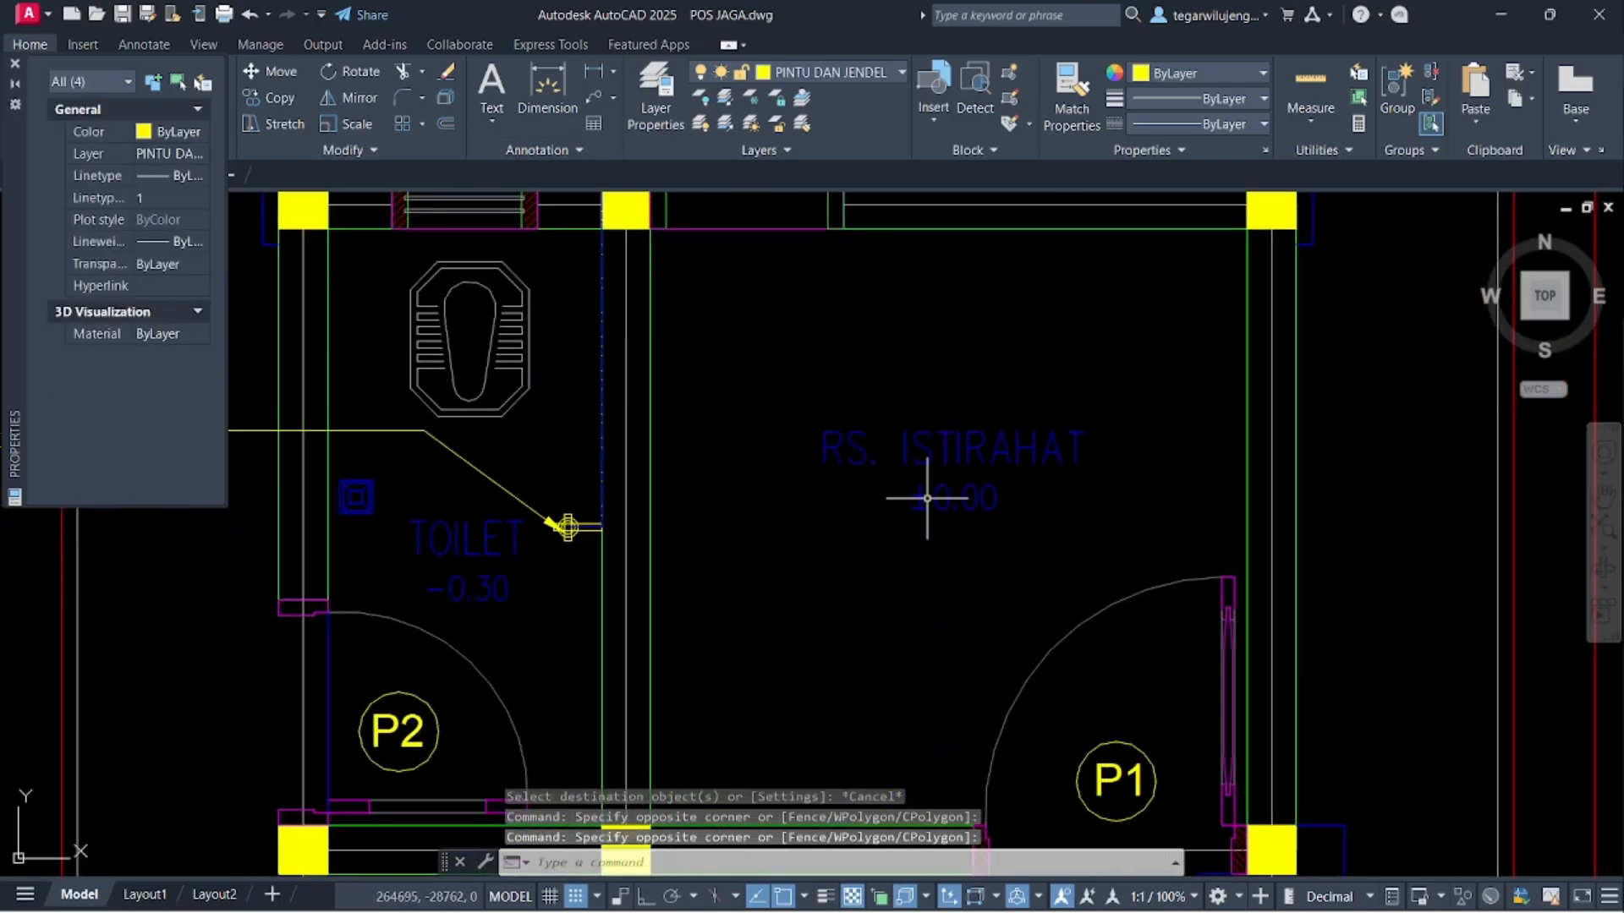
left_click(1137, 674)
left_click(1100, 807)
left_click(423, 757)
left_click(386, 691)
key("Delete")
- Draw half of a downward flow arrow with a polyline on the supply pipe above the 4400 dimension, its outer edge about 98 units long
scroll(543, 554, "down", 5)
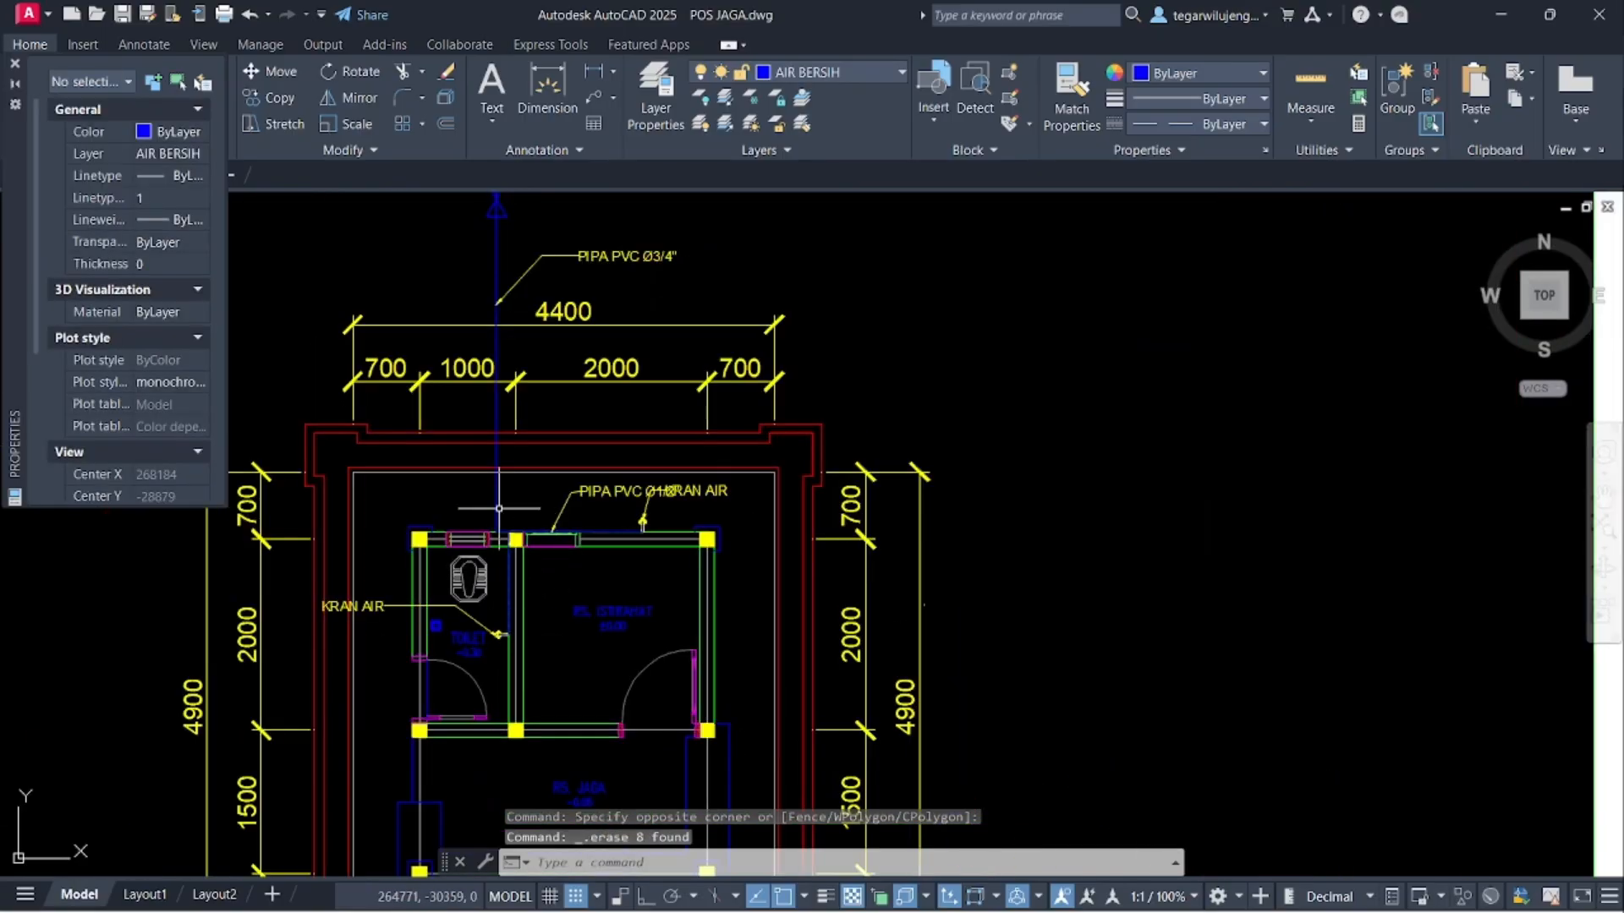
scroll(608, 512, "up", 2)
middle_click_drag(769, 642, 671, 580)
mouse_move(630, 398)
middle_mouse_down()
mouse_move(660, 510)
mouse_move(624, 418)
middle_mouse_up()
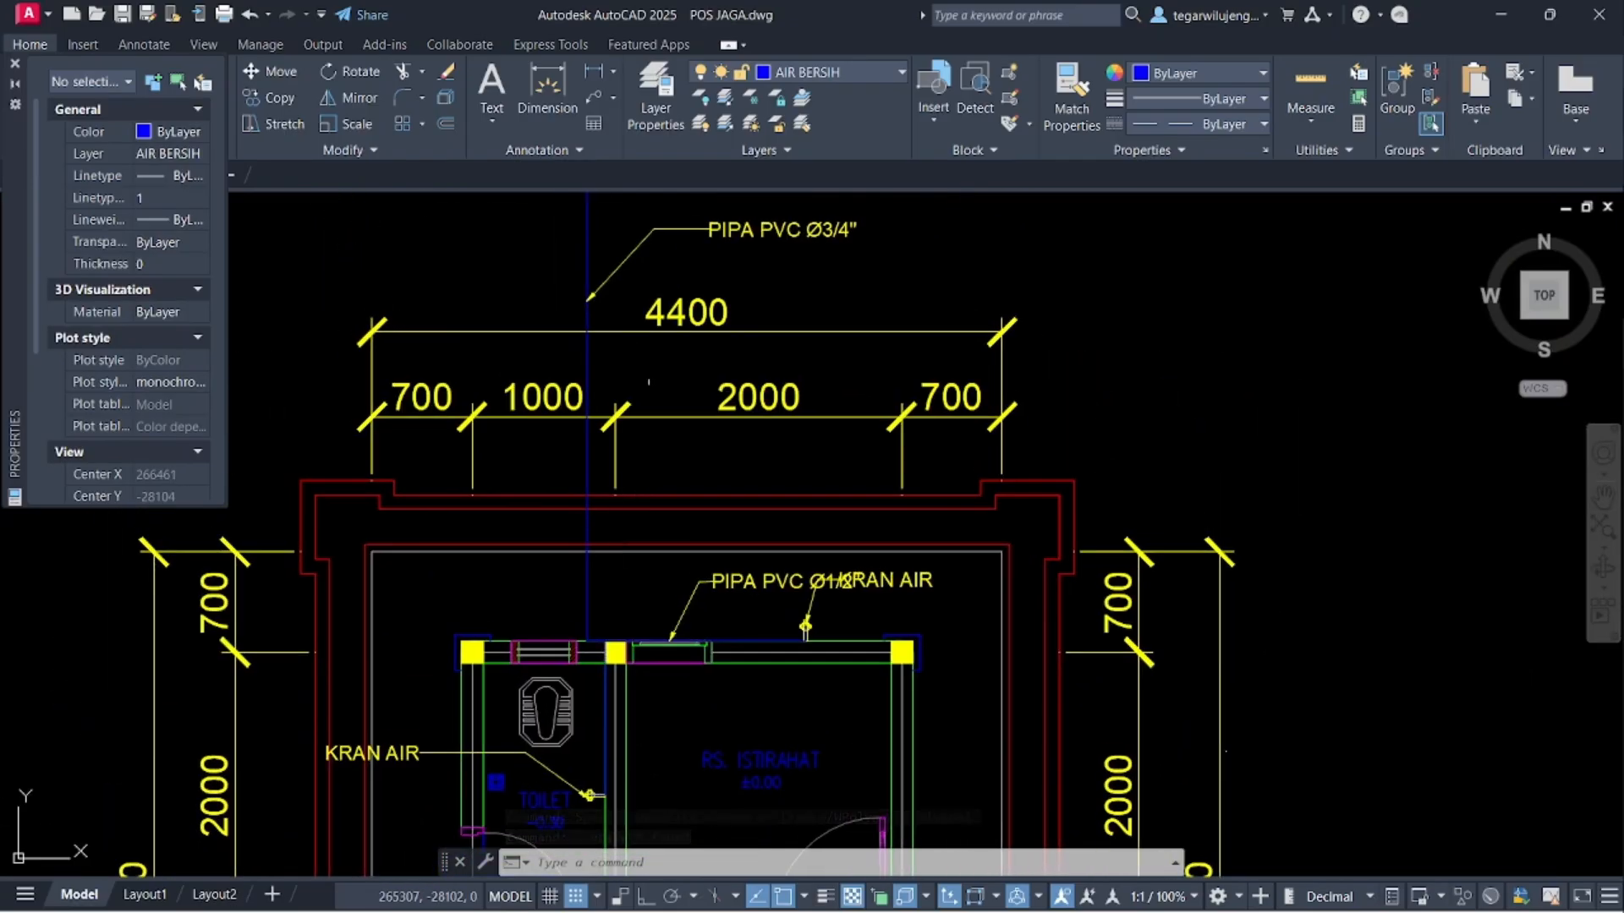
type("pl")
key("Return")
scroll(643, 490, "up", 5)
left_click(602, 472)
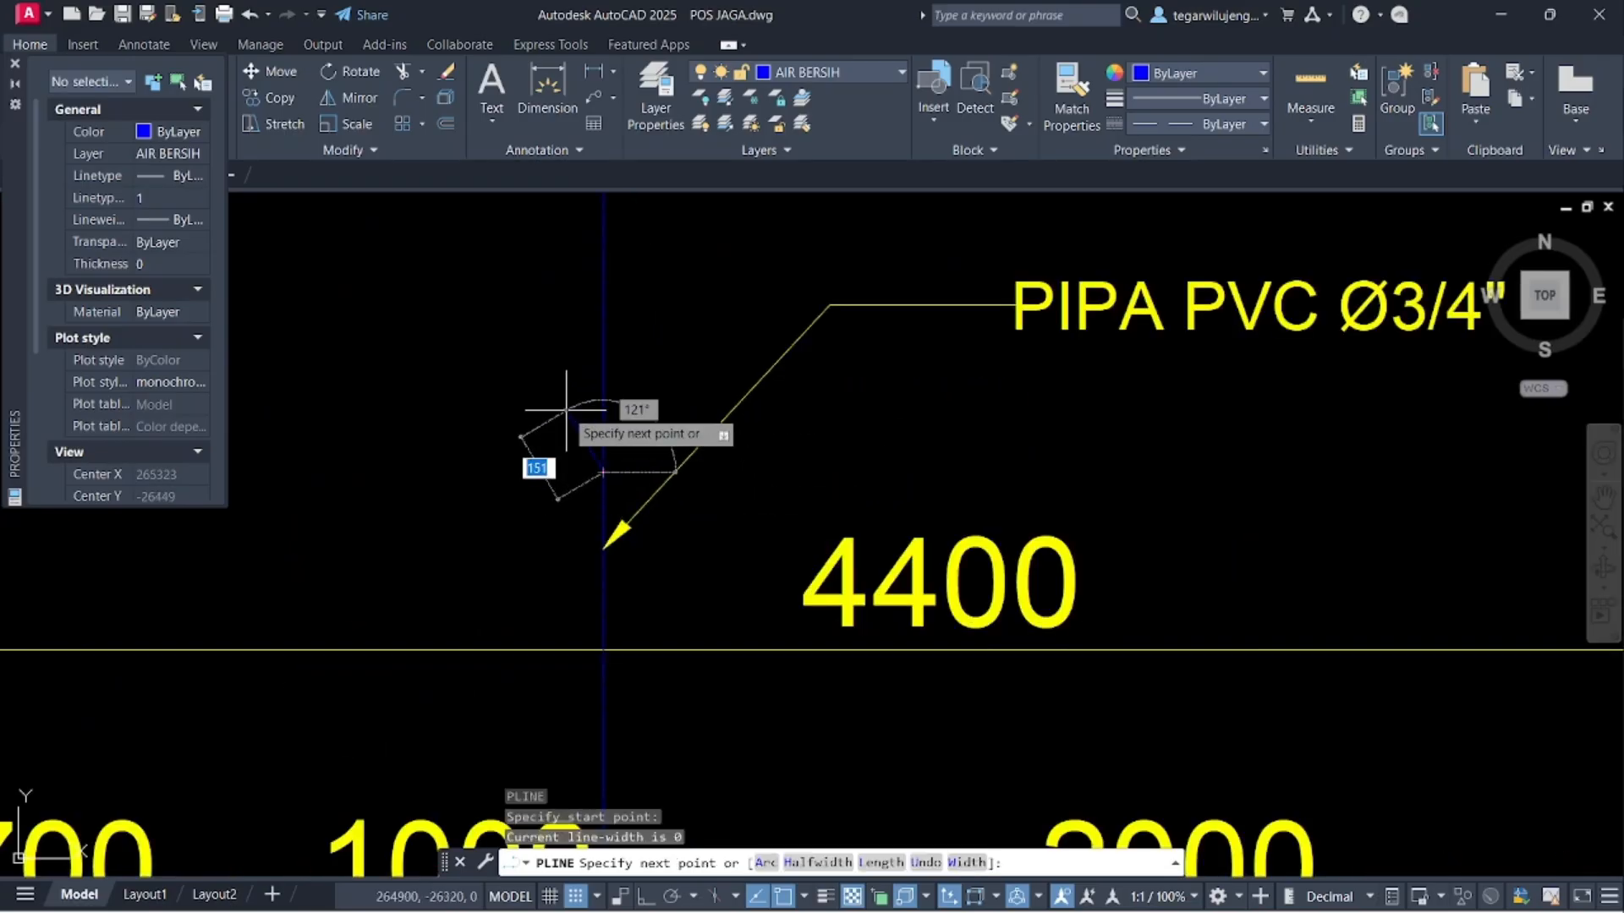
scroll(575, 431, "up", 5)
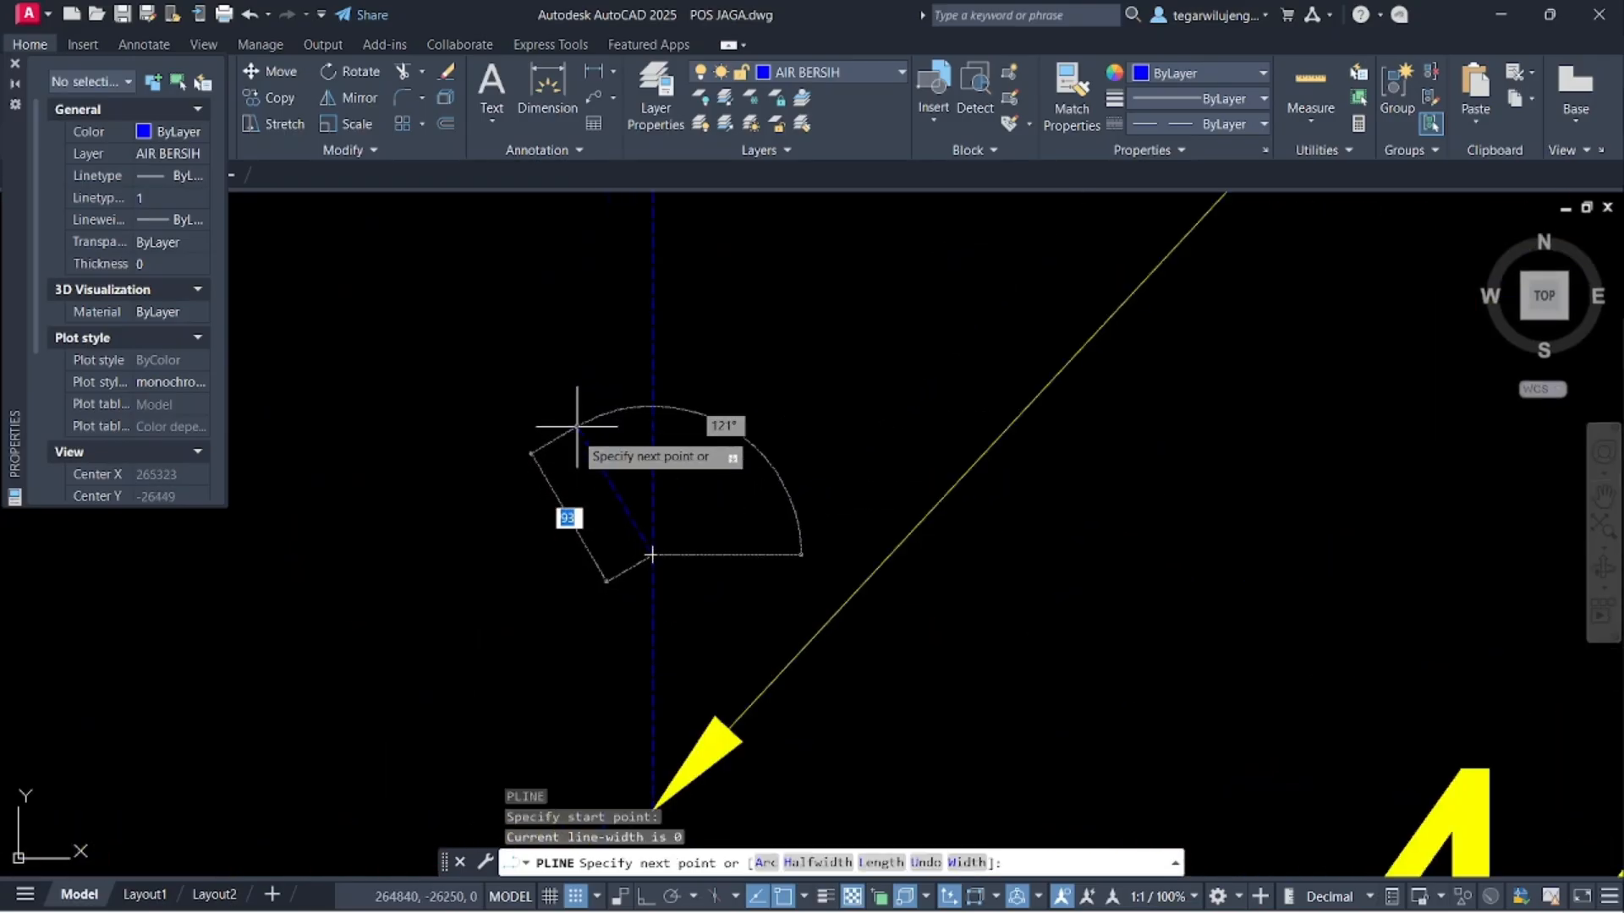
key("F8")
key("F8")
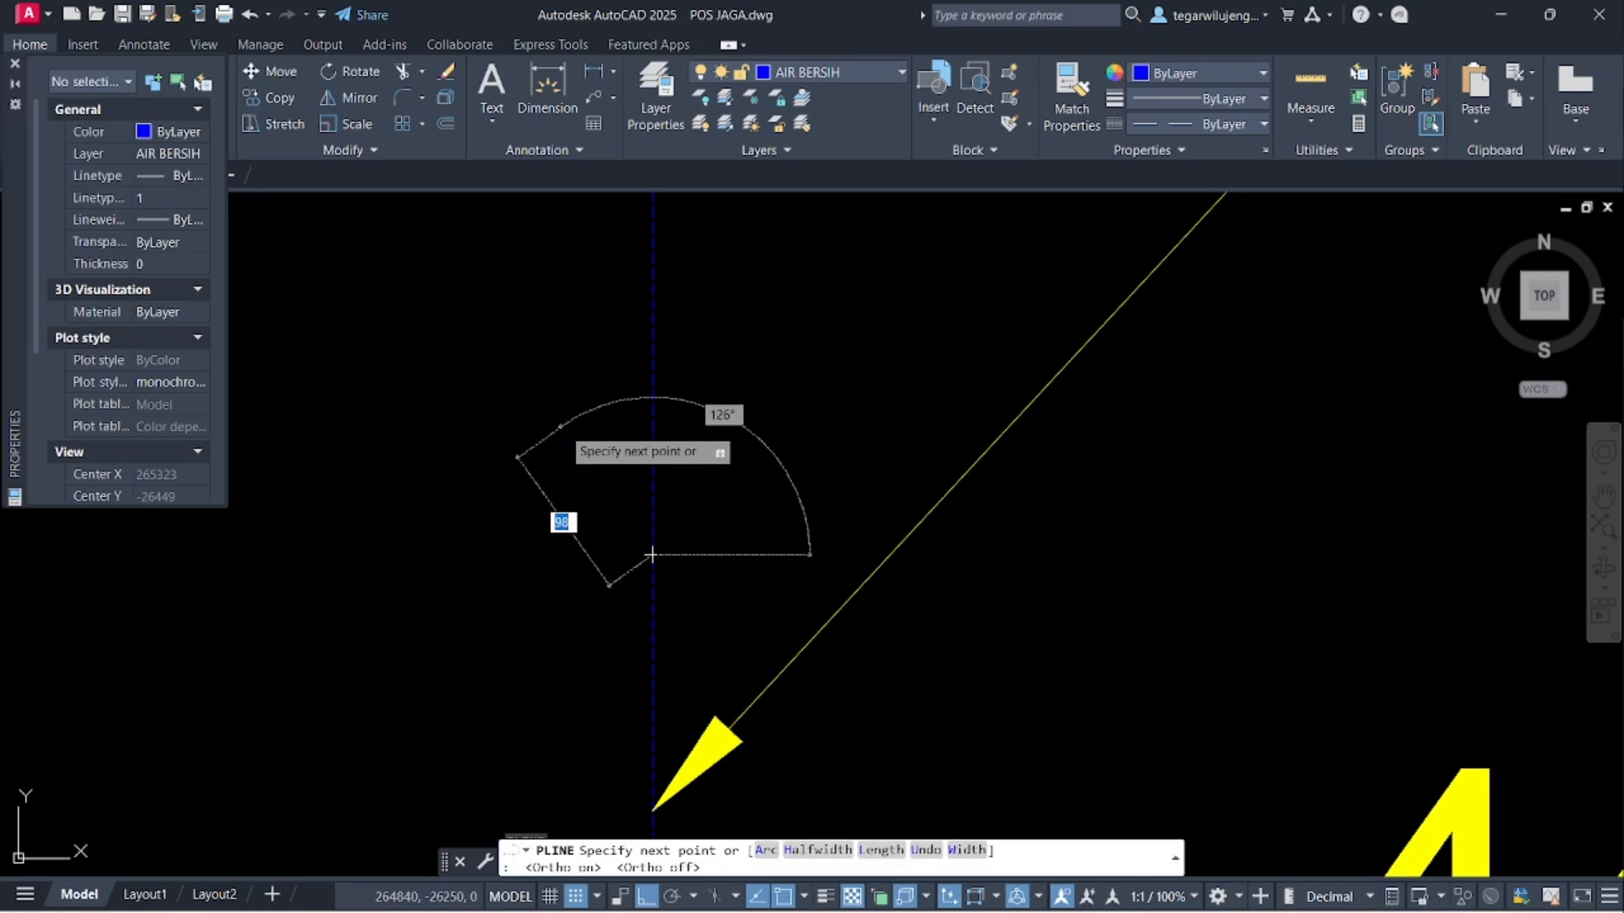
left_click(562, 421)
left_click(654, 478)
key("Escape")
- Mirror the half arrow about the vertical supply pipe, keeping the original, to complete the flow arrow
left_click(633, 475)
left_click(518, 500)
type("mi")
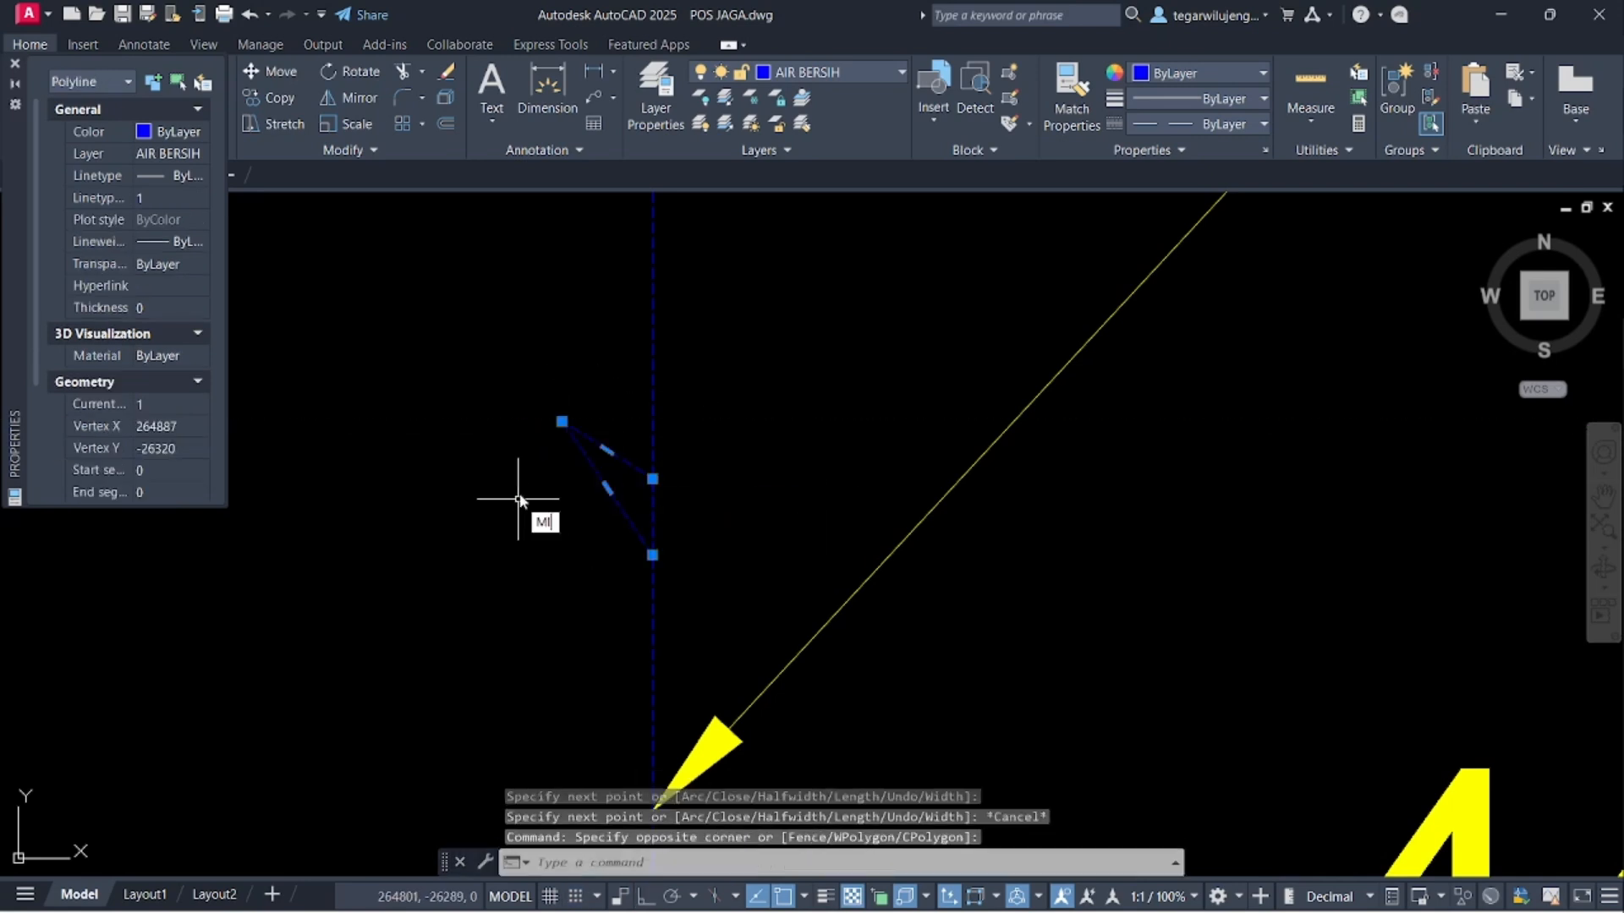
key("Return")
left_click(661, 534)
scroll(660, 532, "down", 5)
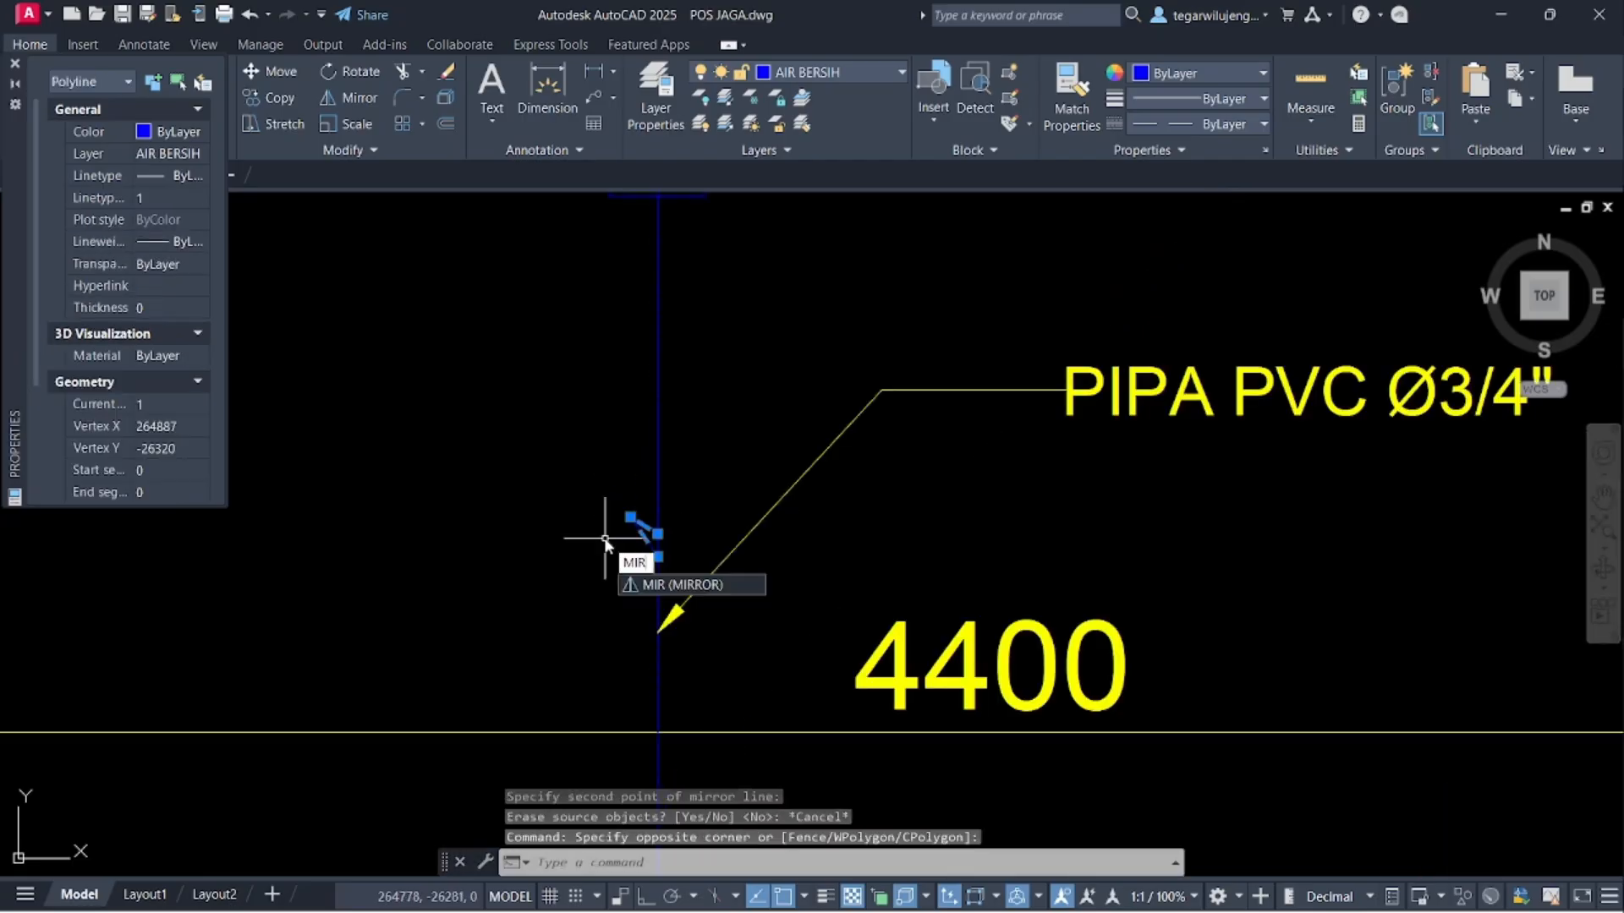
left_click(658, 535)
key("Return")
- Copy the flow arrow from its tip along the supply pipe, the toilet branch and the horizontal pipe on the upper wall
left_click(598, 482)
left_click(721, 564)
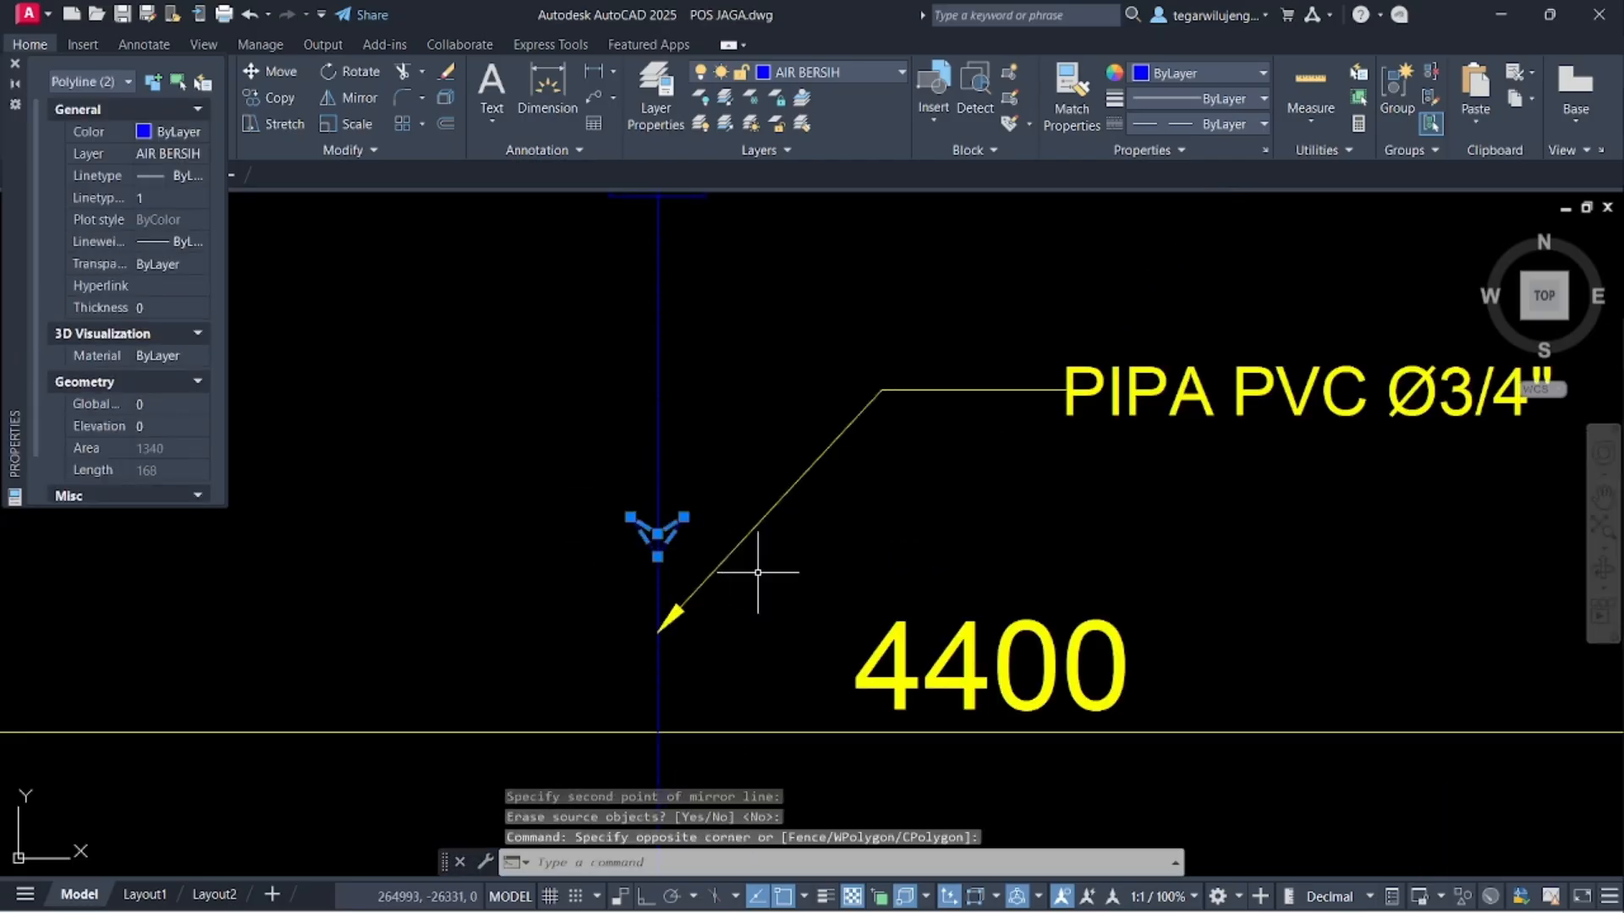
type("co")
key("Return")
left_click(656, 558)
middle_click_drag(659, 812, 689, 367)
scroll(689, 591, "down", 2)
middle_click_drag(690, 592, 684, 463)
left_click(673, 340)
middle_click_drag(664, 670, 663, 561)
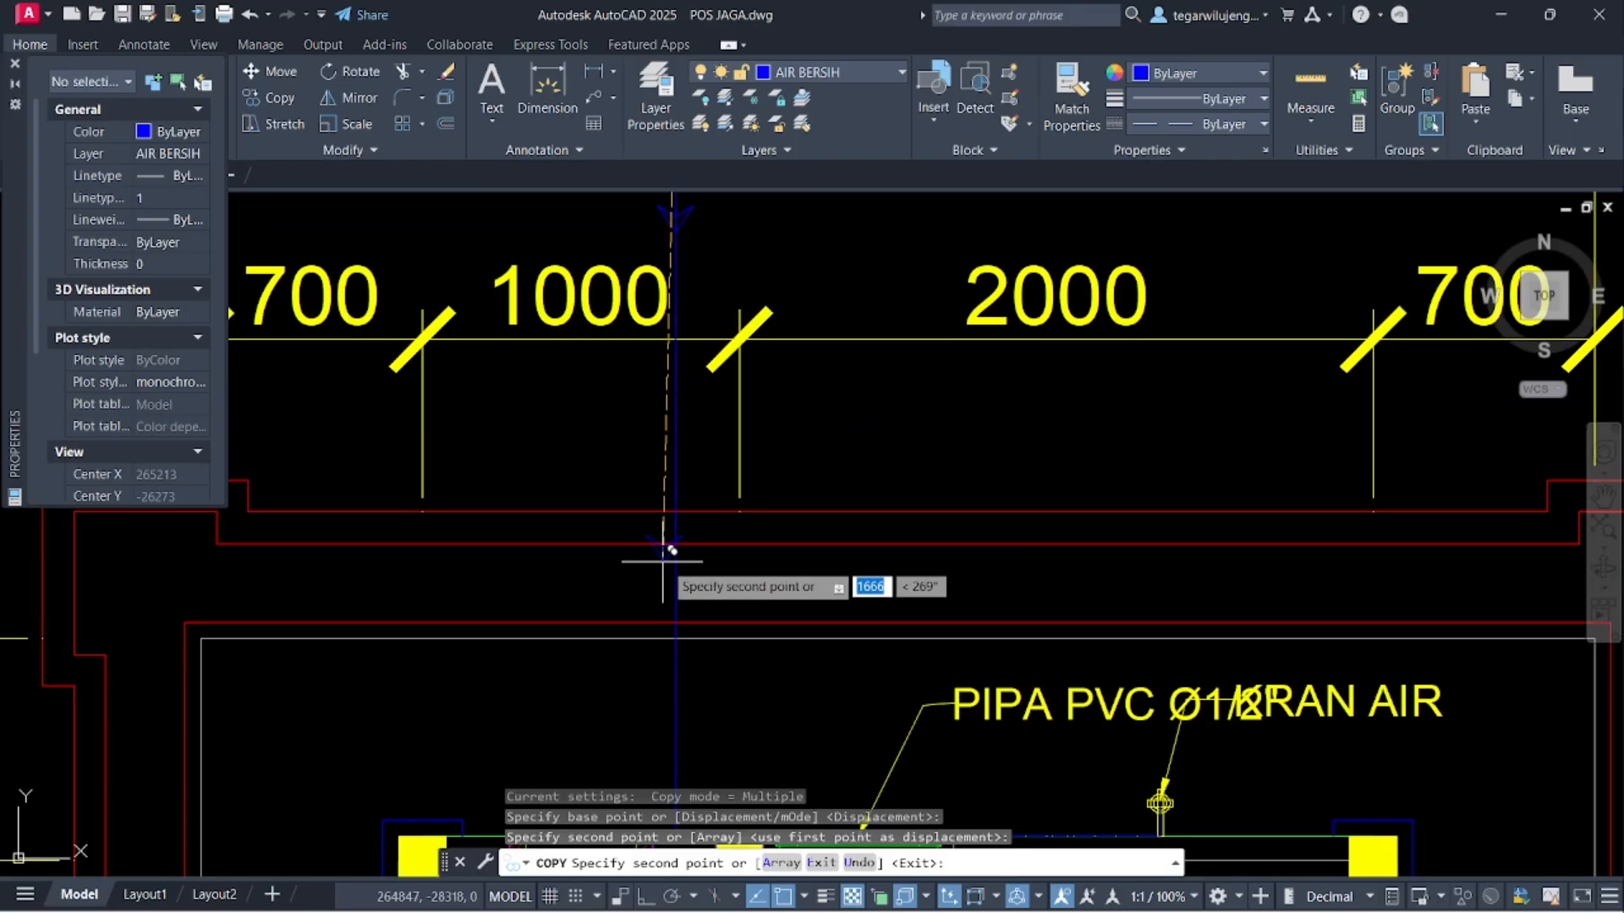
left_click(674, 592)
scroll(711, 654, "down", 5)
scroll(755, 715, "up", 4)
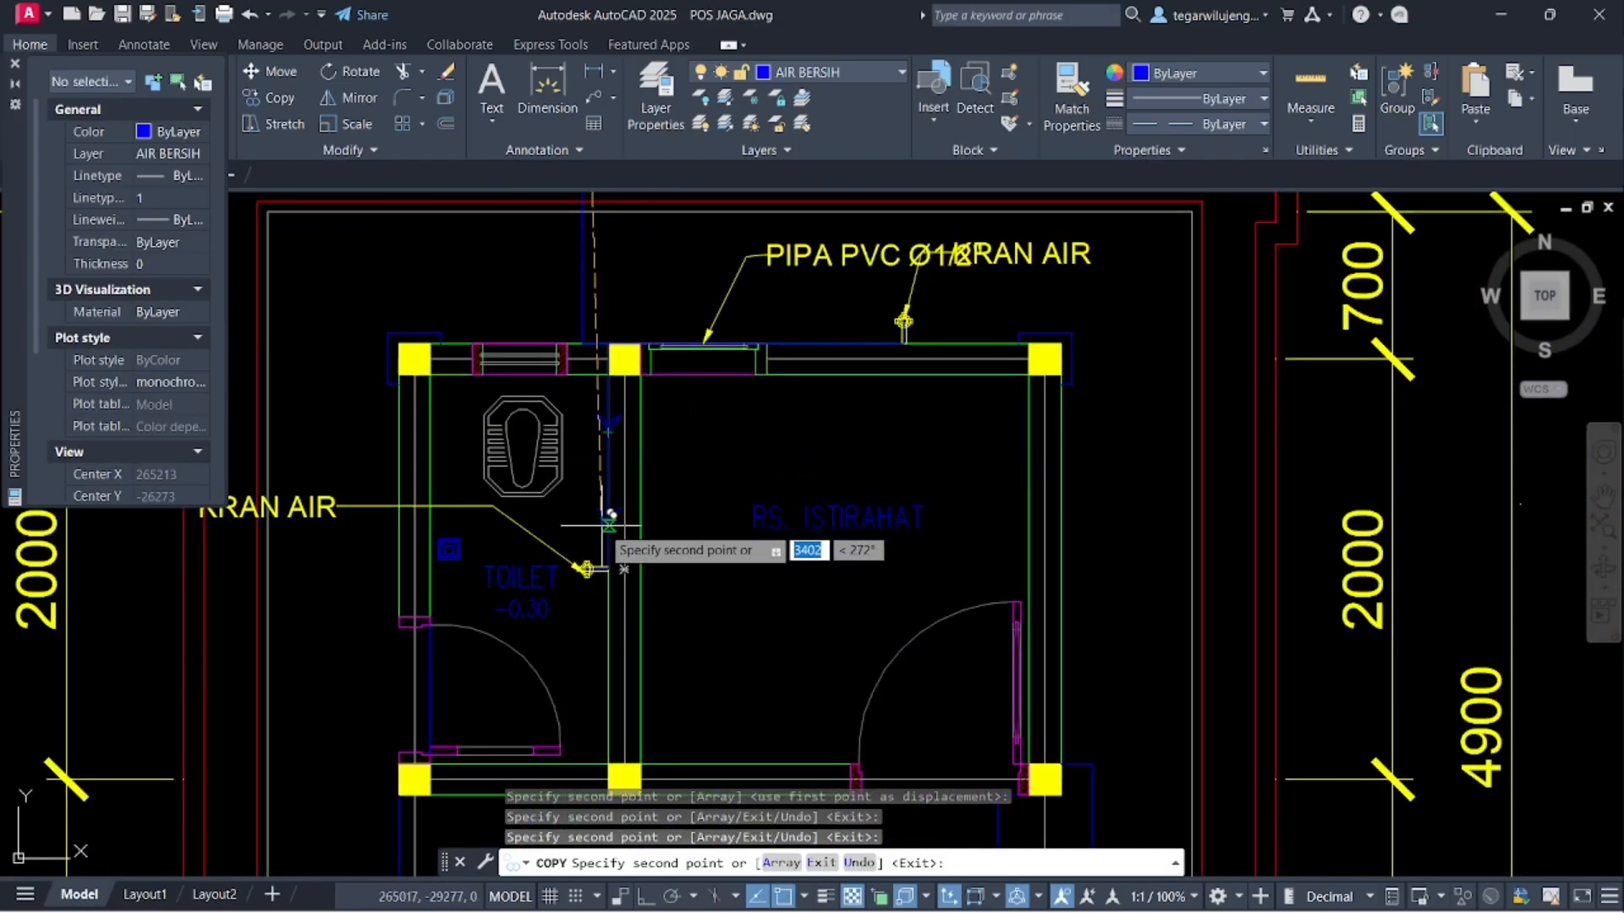
scroll(821, 423, "up", 4)
key("Escape")
- Rotate the flow arrow on the horizontal pipe nearest the outer tap about its tip to point toward that tap
left_click(761, 379)
left_click(888, 470)
type("ro")
key("space")
left_click(815, 439)
key("F8")
left_click(794, 305)
key("Escape")
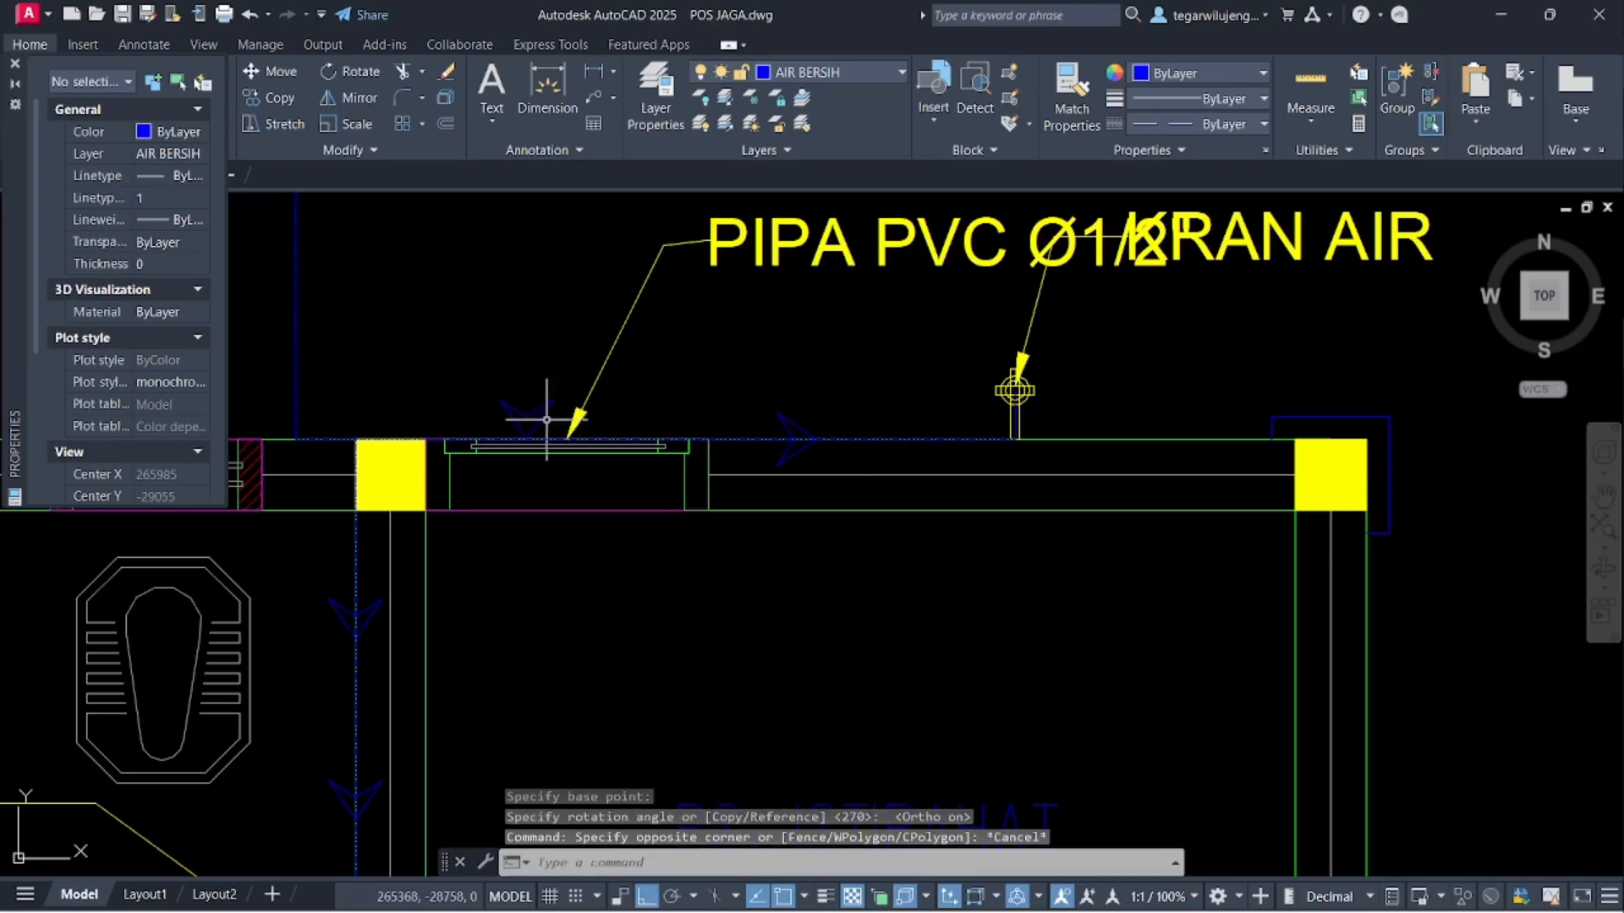
- Rotate the other flow arrow, above the window on the horizontal pipe, to point along the pipe toward the outer tap
scroll(544, 417, "up", 4)
left_click(580, 418)
left_click(417, 384)
type("ro")
key("space")
left_click(496, 464)
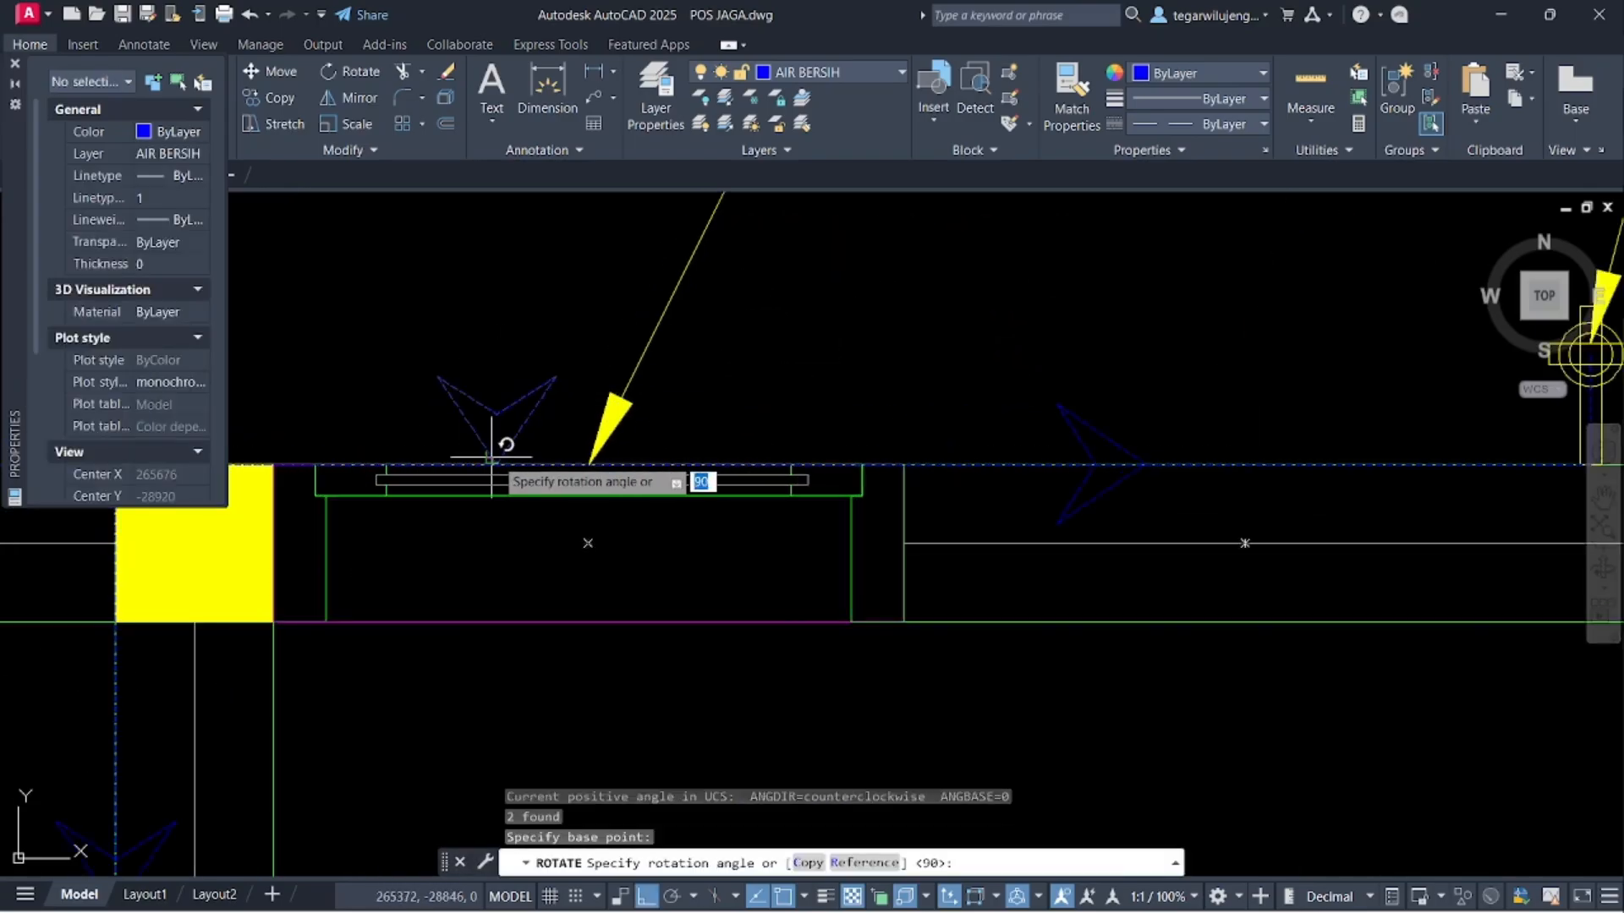
key("Escape")
- Move the rotated flow arrow above the window down so that its tip lies on the horizontal pipe
scroll(441, 400, "up", 3)
left_click_drag(445, 403, 411, 452)
left_click_drag(398, 665, 374, 650)
type("m")
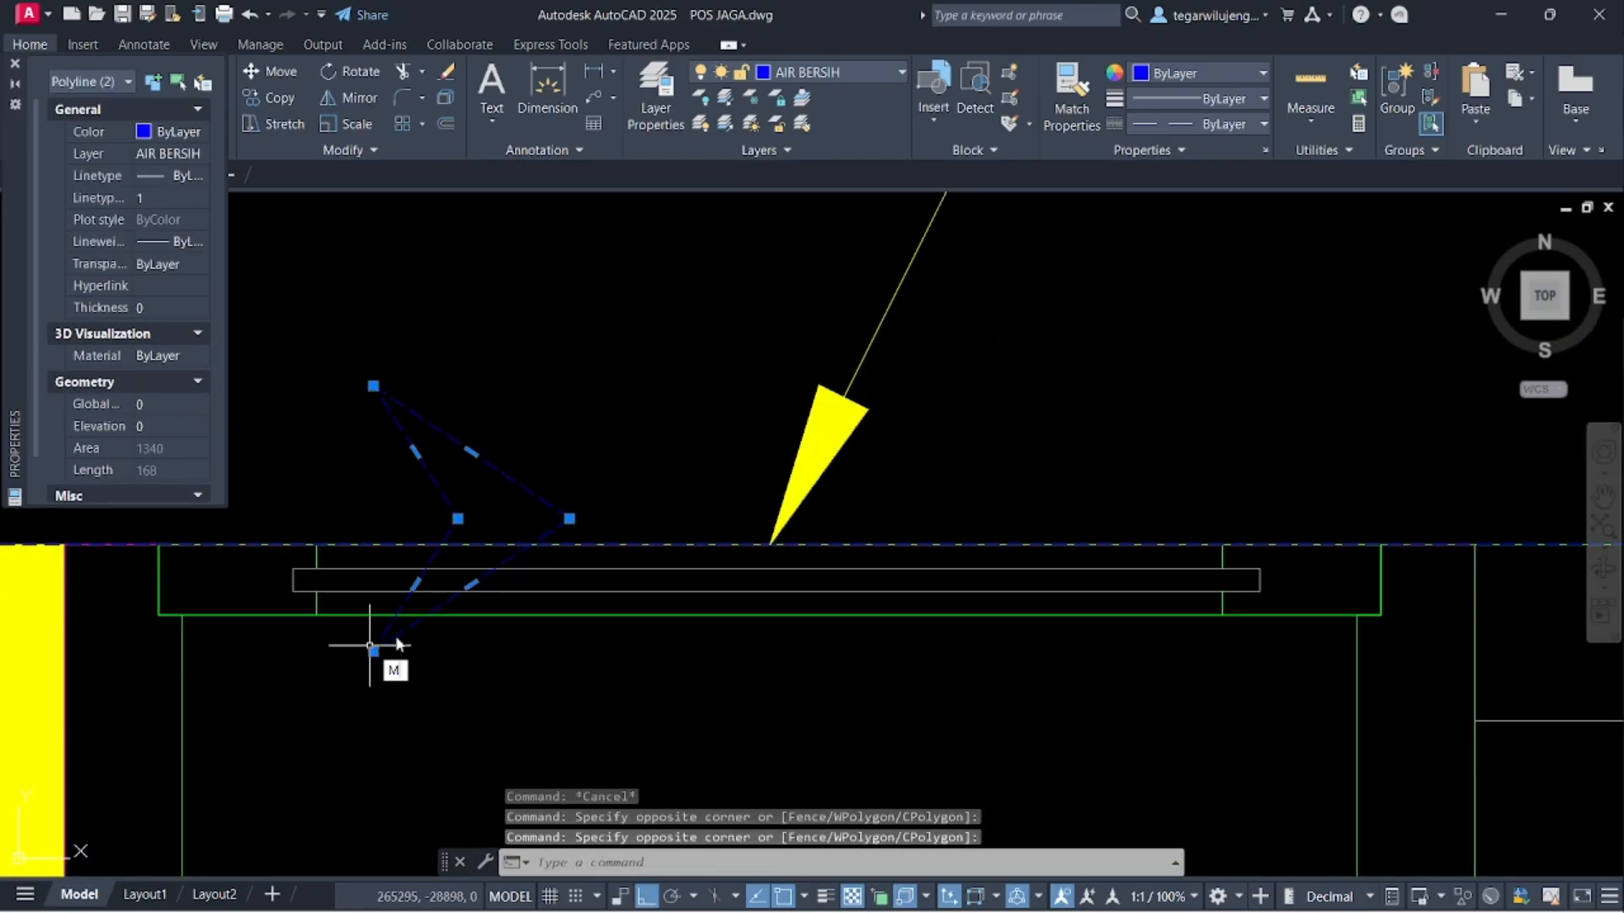
key("space")
left_click(568, 518)
left_click(564, 544)
- Move the PIPA PVC Ø1/2" leader along the horizontal pipe to the column between the toilet and rest room, clear of KRAN AIR
scroll(655, 584, "down", 8)
scroll(651, 599, "down", 4)
middle_click_drag(643, 743, 630, 692)
scroll(770, 500, "up", 6)
left_click(575, 544)
left_click(516, 499)
middle_click_drag(457, 573, 801, 551)
type("m")
key("space")
scroll(646, 575, "up", 3)
left_click(636, 606)
left_click(324, 602)
scroll(480, 575, "down", 4)
- Copy the PIPA PVC Ø1/2" leader to the toilet's vertical branch pipe, with its arrowhead just above the toilet tap
middle_click_drag(538, 598, 598, 480)
left_click(592, 406)
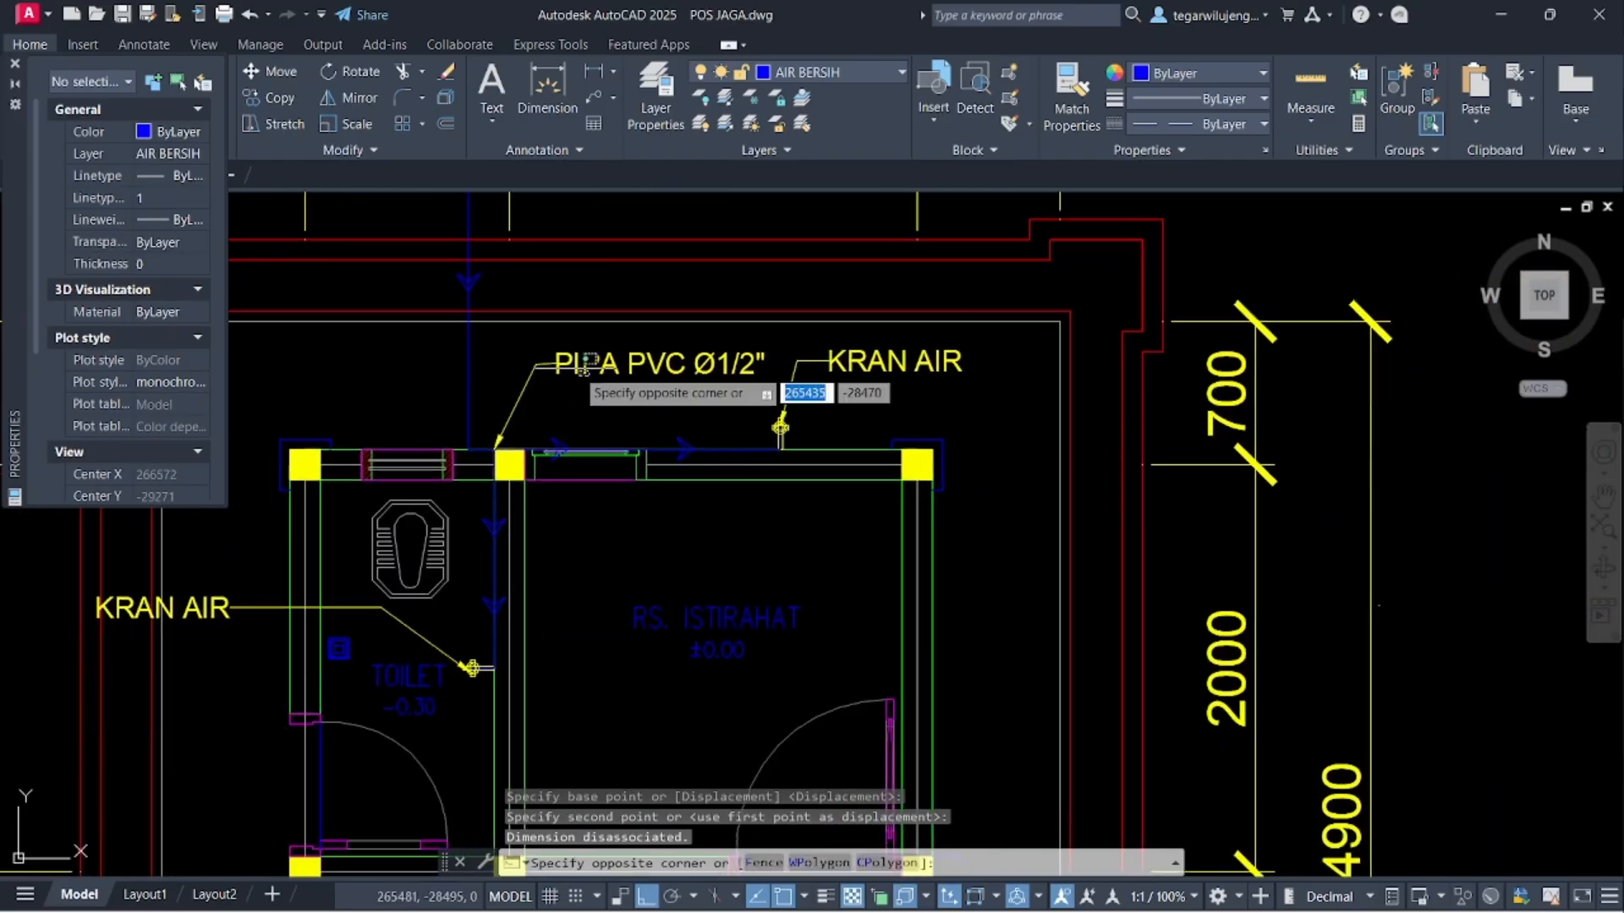
left_click(548, 370)
type("co")
key("space")
scroll(513, 461, "up", 4)
left_click(433, 404)
scroll(546, 499, "down", 4)
scroll(546, 499, "up", 4)
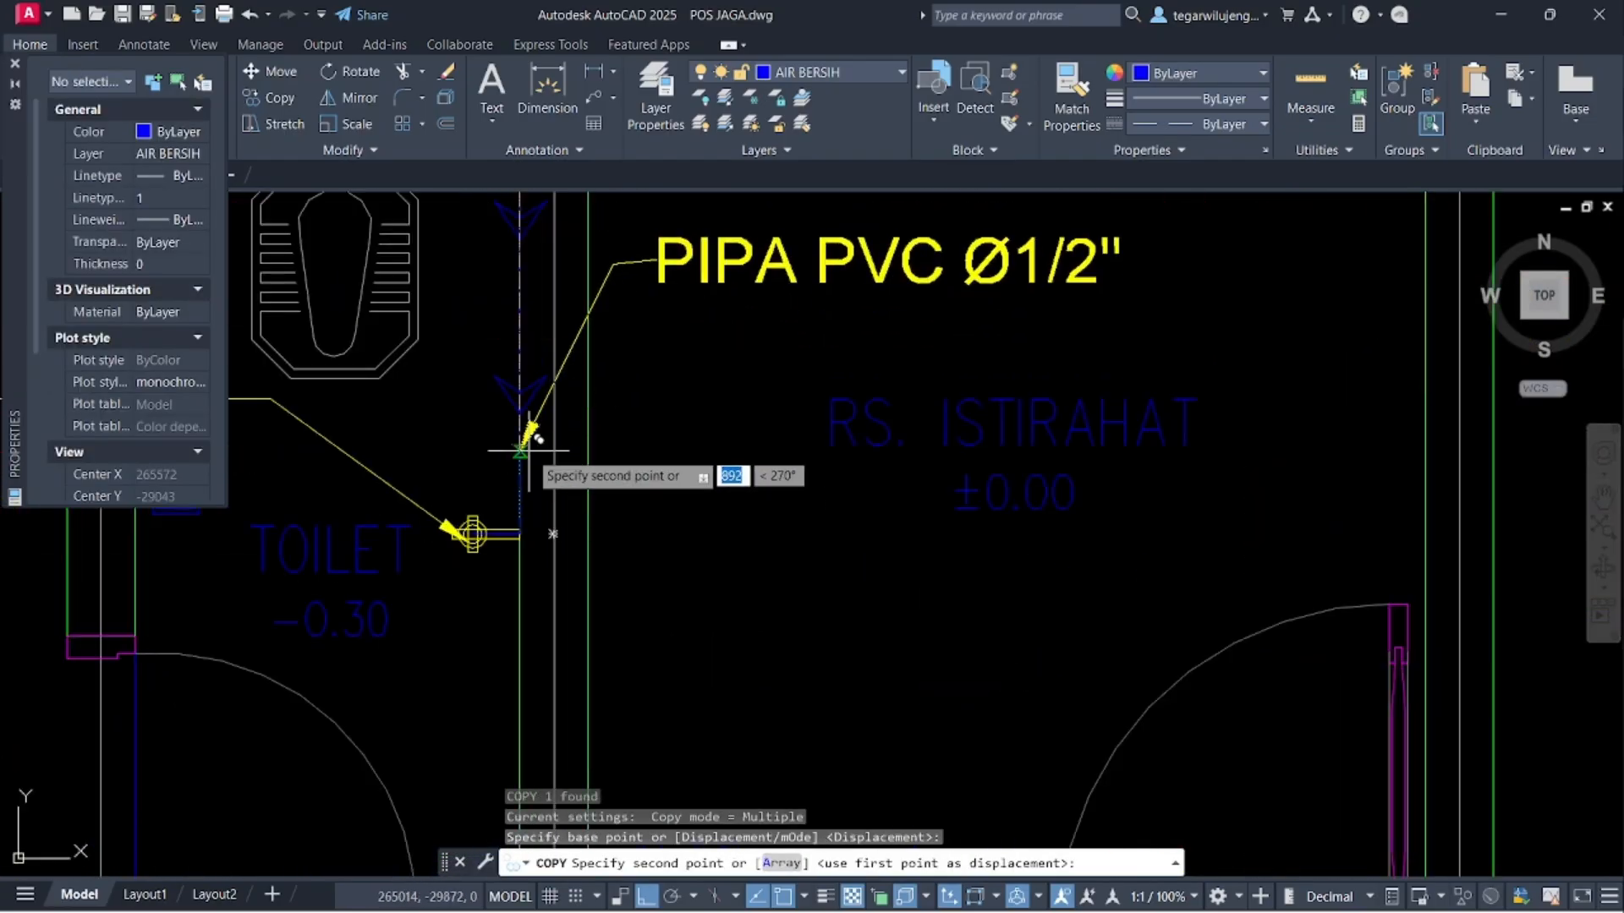
scroll(587, 503, "down", 4)
scroll(587, 503, "down", 6)
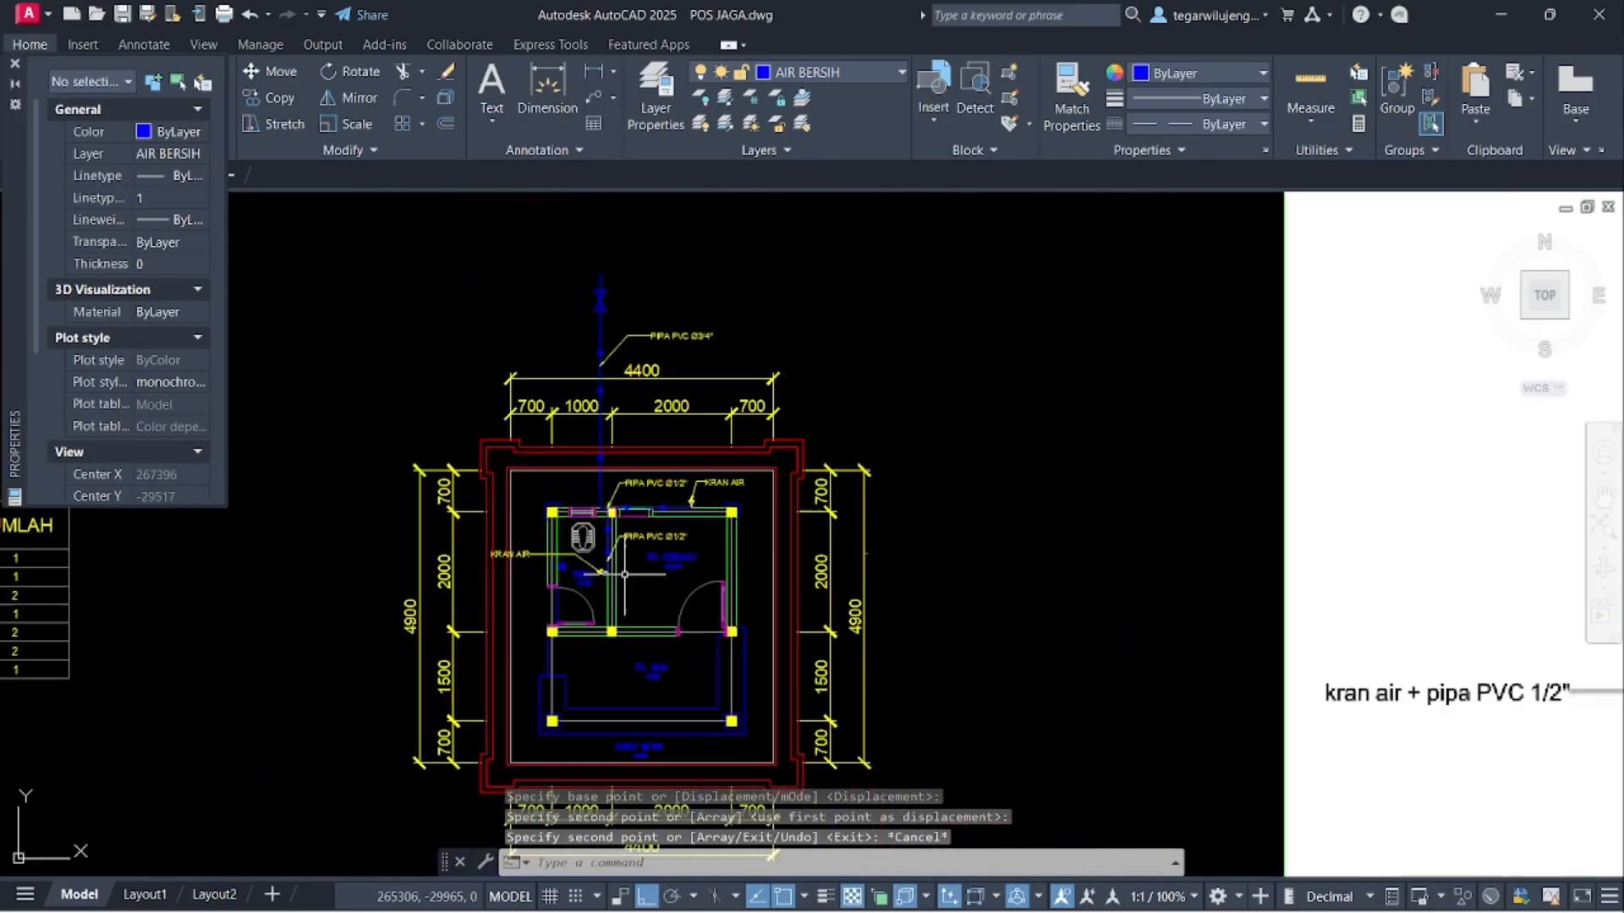
- Copy the whole clean water plan straight down to an empty area below the original
key("Escape")
scroll(658, 497, "down", 5)
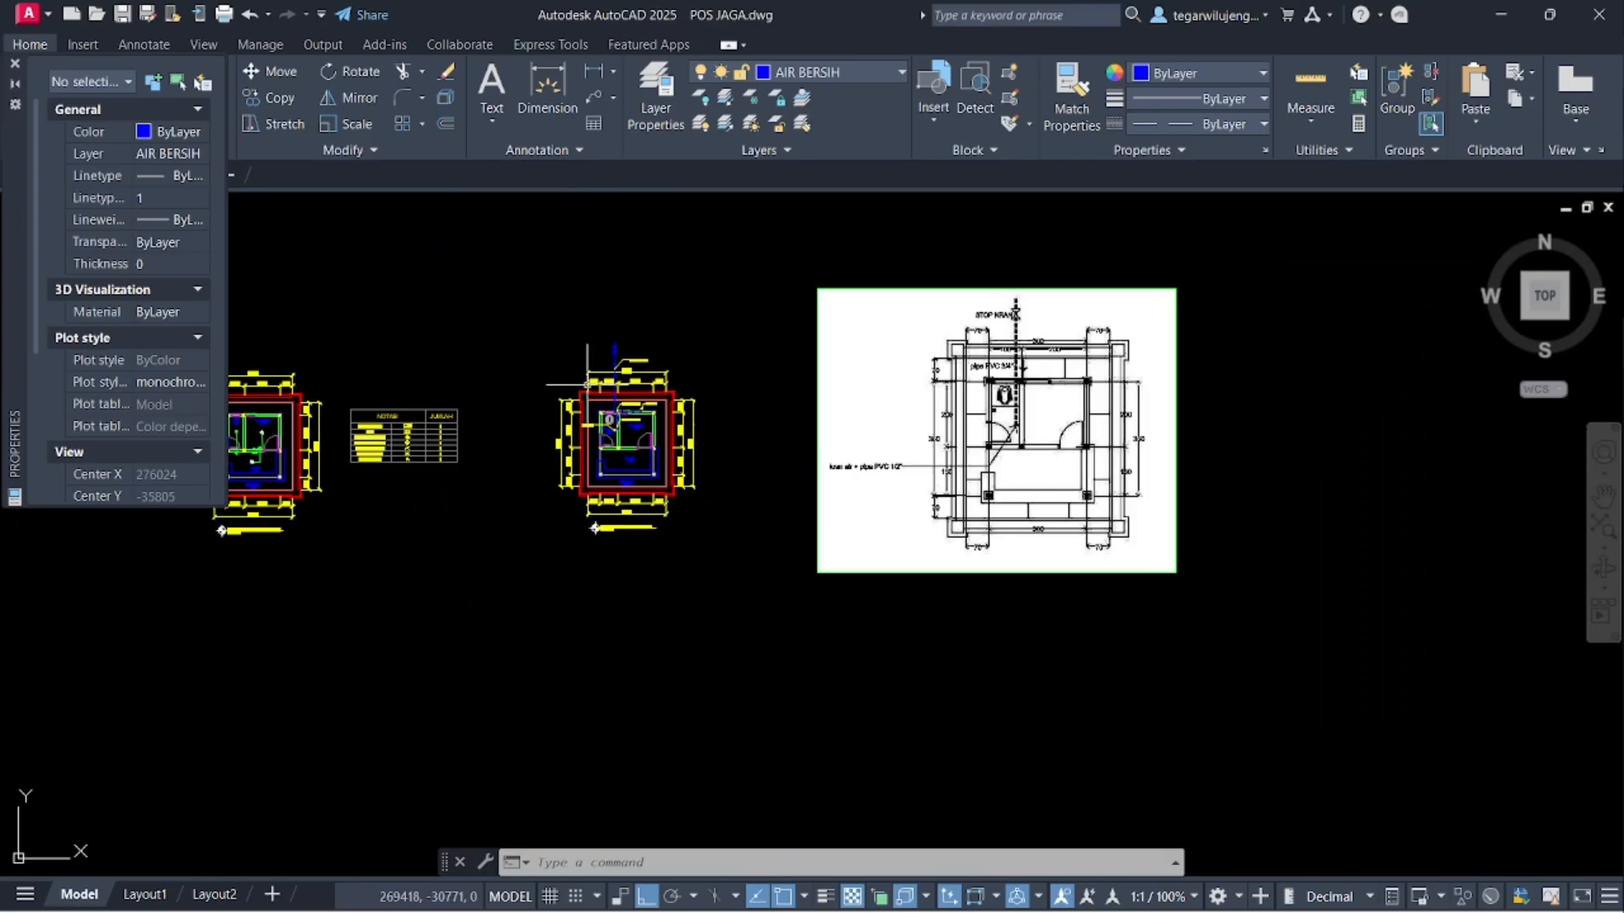
scroll(590, 385, "up", 2)
left_click(502, 277)
left_click(872, 684)
type("co")
key("space")
left_click(647, 482)
scroll(659, 680, "down", 2)
middle_click_drag(659, 680, 638, 451)
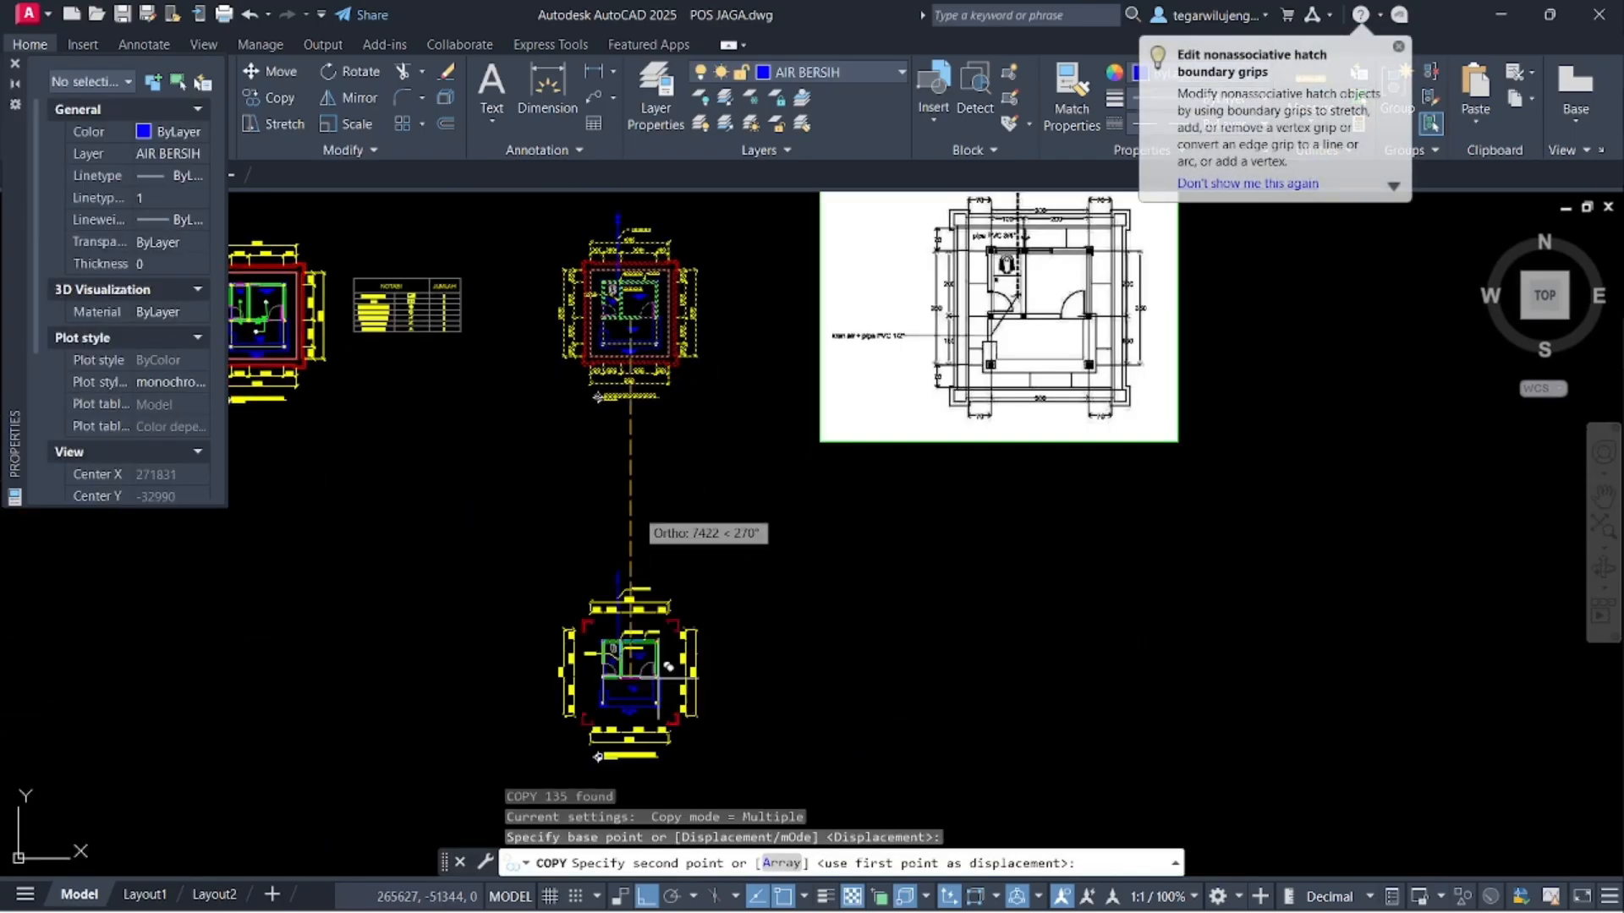
left_click(658, 613)
key("Escape")
- Delete the reference image beside the clean water plan
left_click(928, 351)
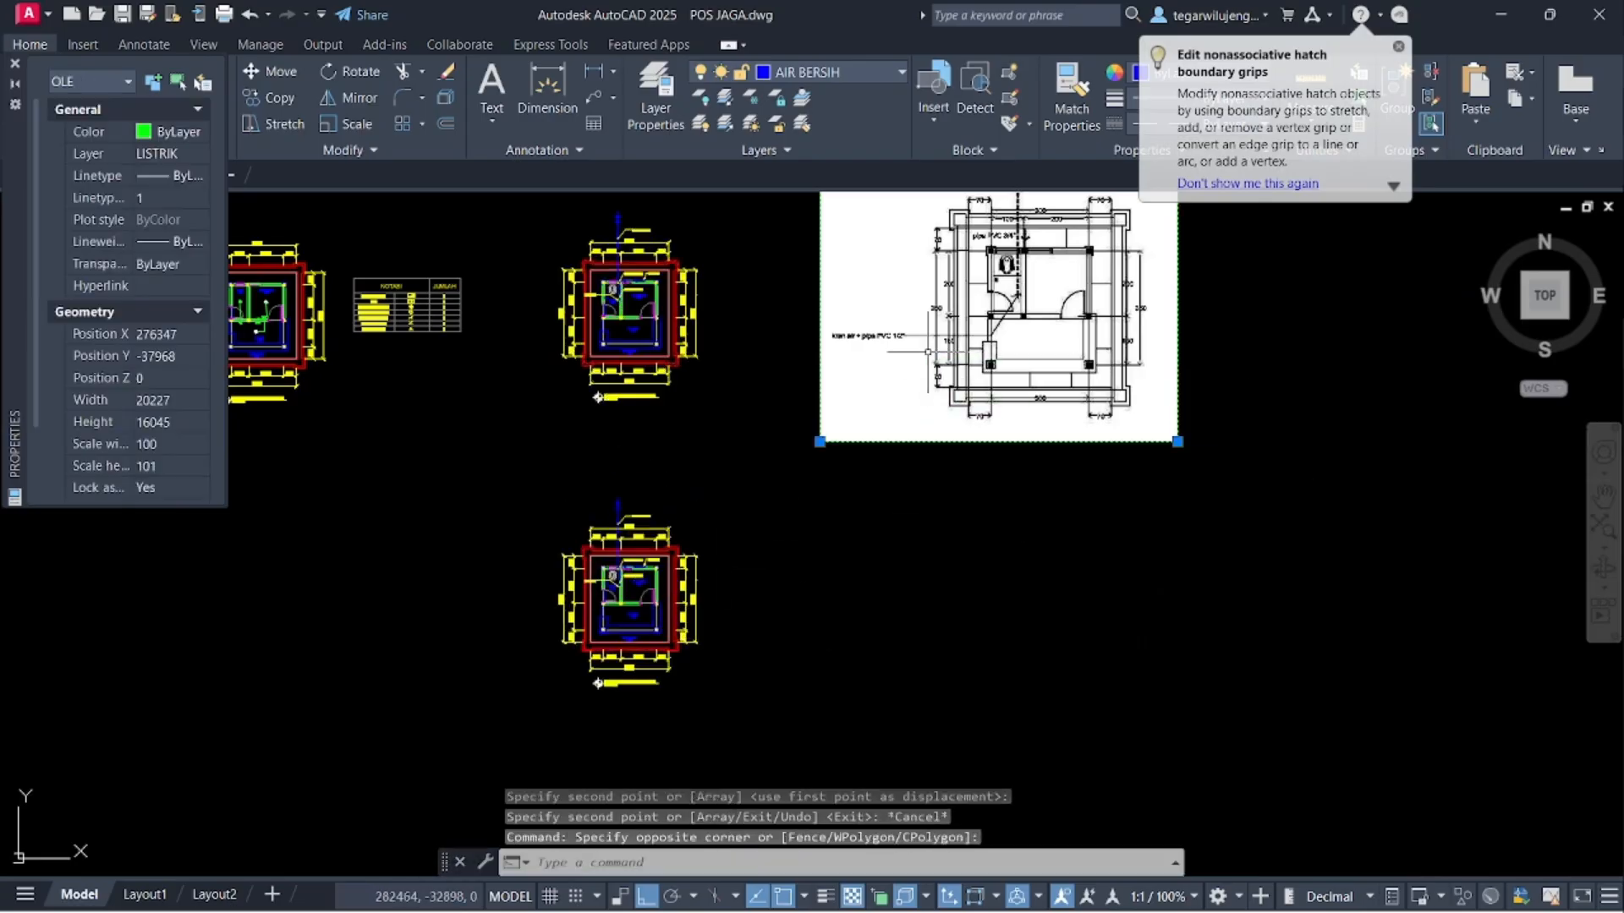
key("Delete")
scroll(664, 450, "up", 4)
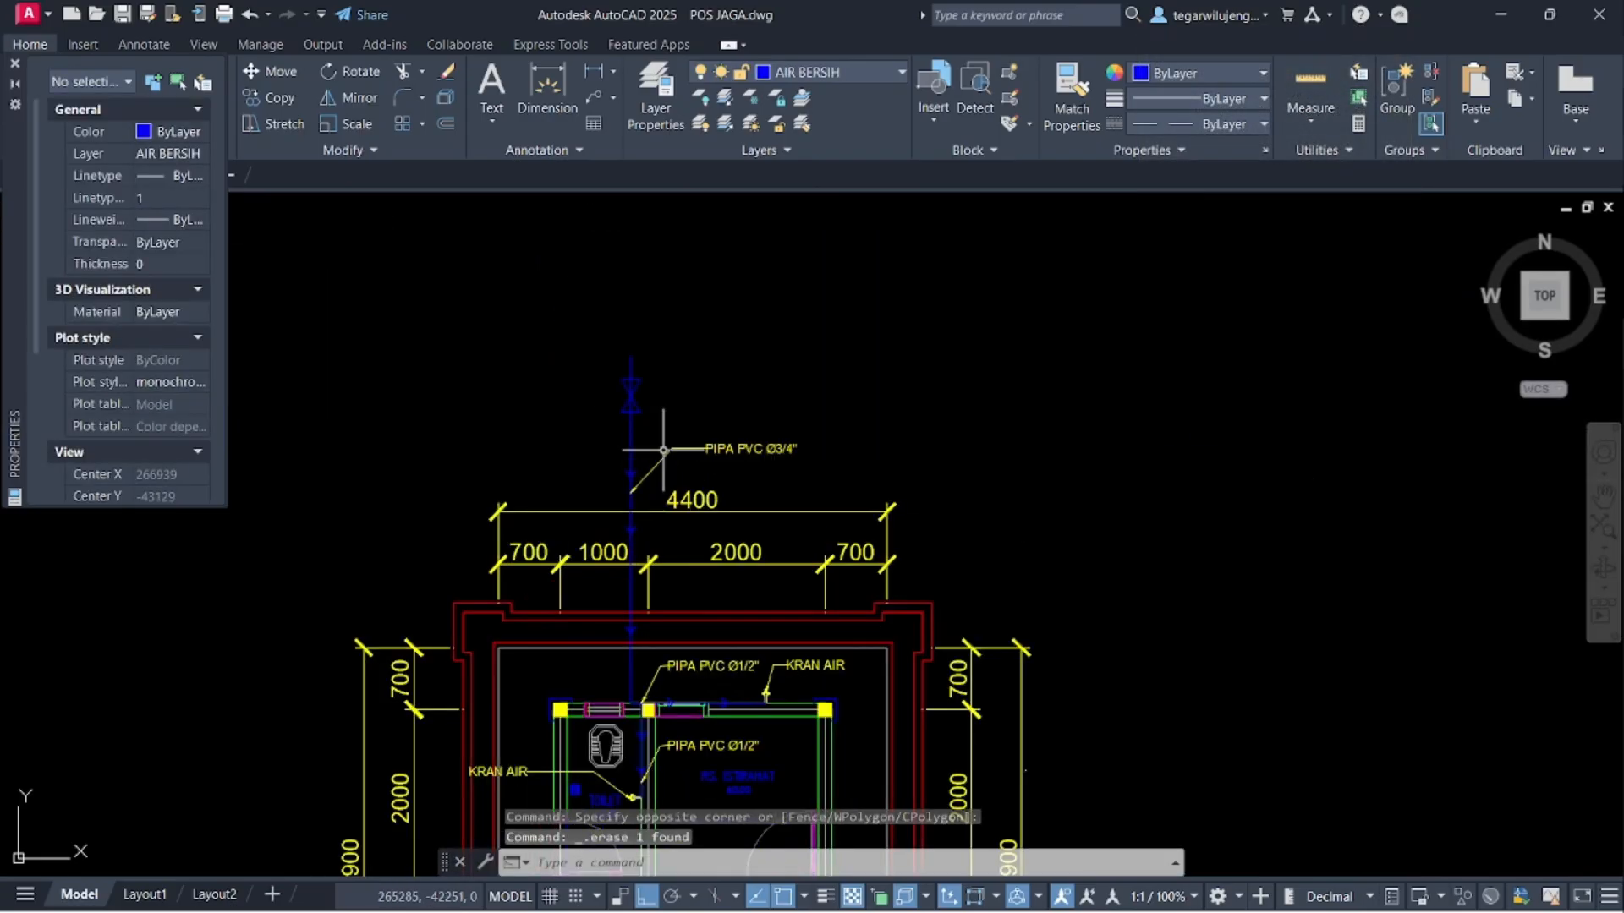
- Delete the blue AIR BERSIH pipe lines, stop valve and flow arrows from the copied plan, keeping both taps
middle_click_drag(680, 443, 697, 398)
left_click(659, 322)
left_click(610, 260)
scroll(624, 423, "up", 2)
left_click(585, 318)
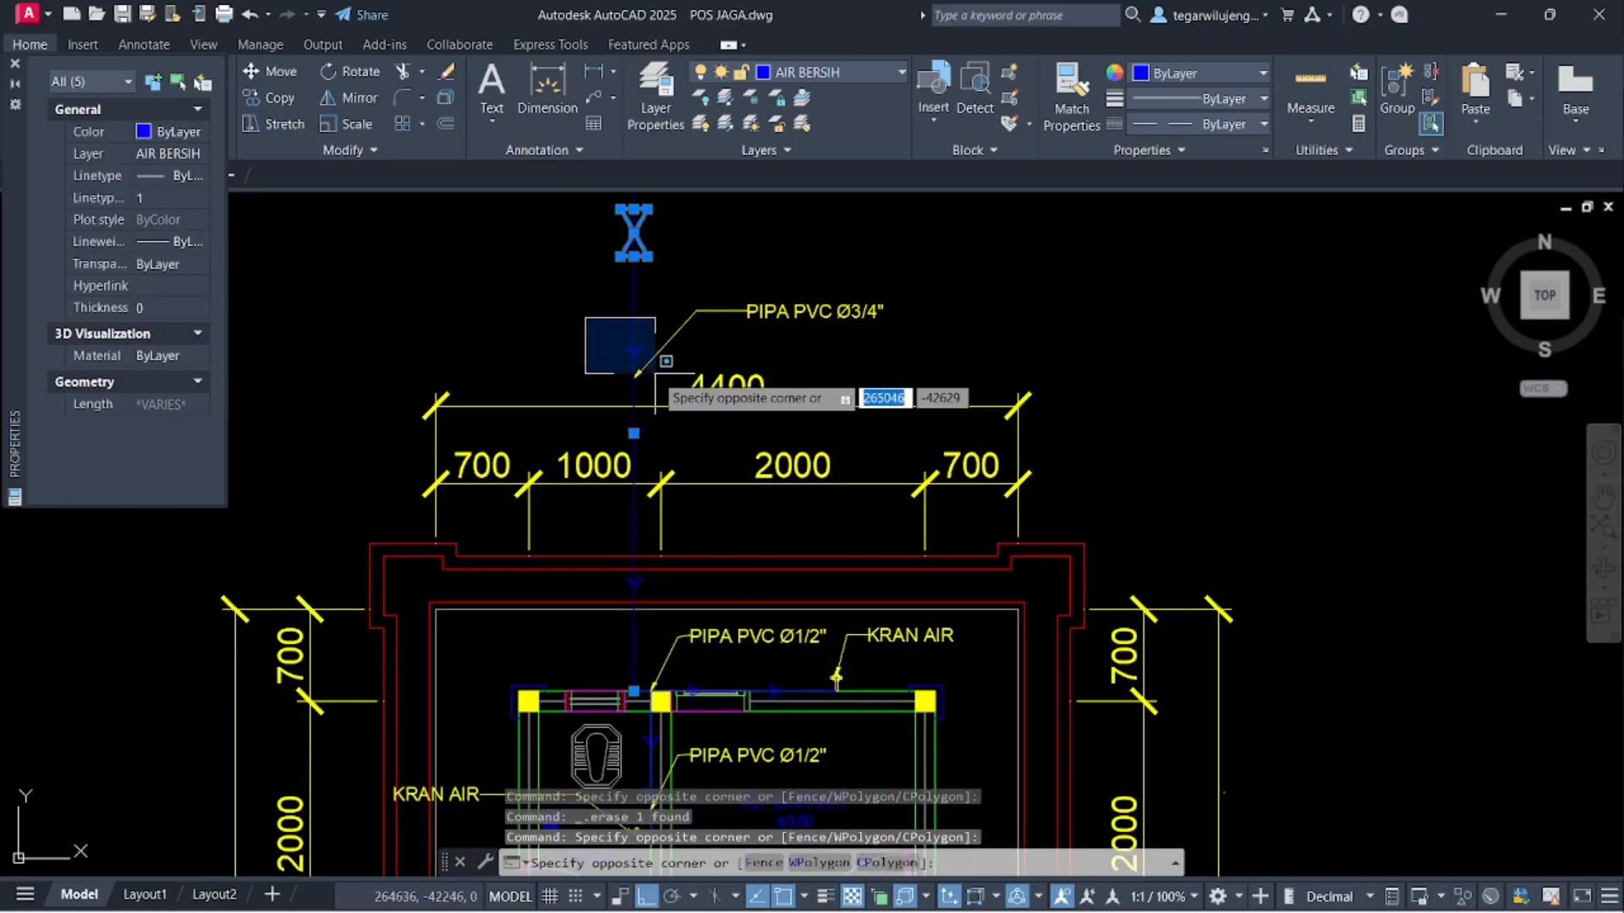
left_click(652, 373)
scroll(644, 415, "up", 2)
middle_click_drag(647, 422, 632, 342)
scroll(630, 339, "up", 2)
left_click(575, 310)
left_click(684, 371)
middle_click_drag(719, 479, 644, 298)
left_click(498, 396)
left_click(592, 524)
middle_click_drag(693, 652, 630, 477)
scroll(636, 521, "up", 3)
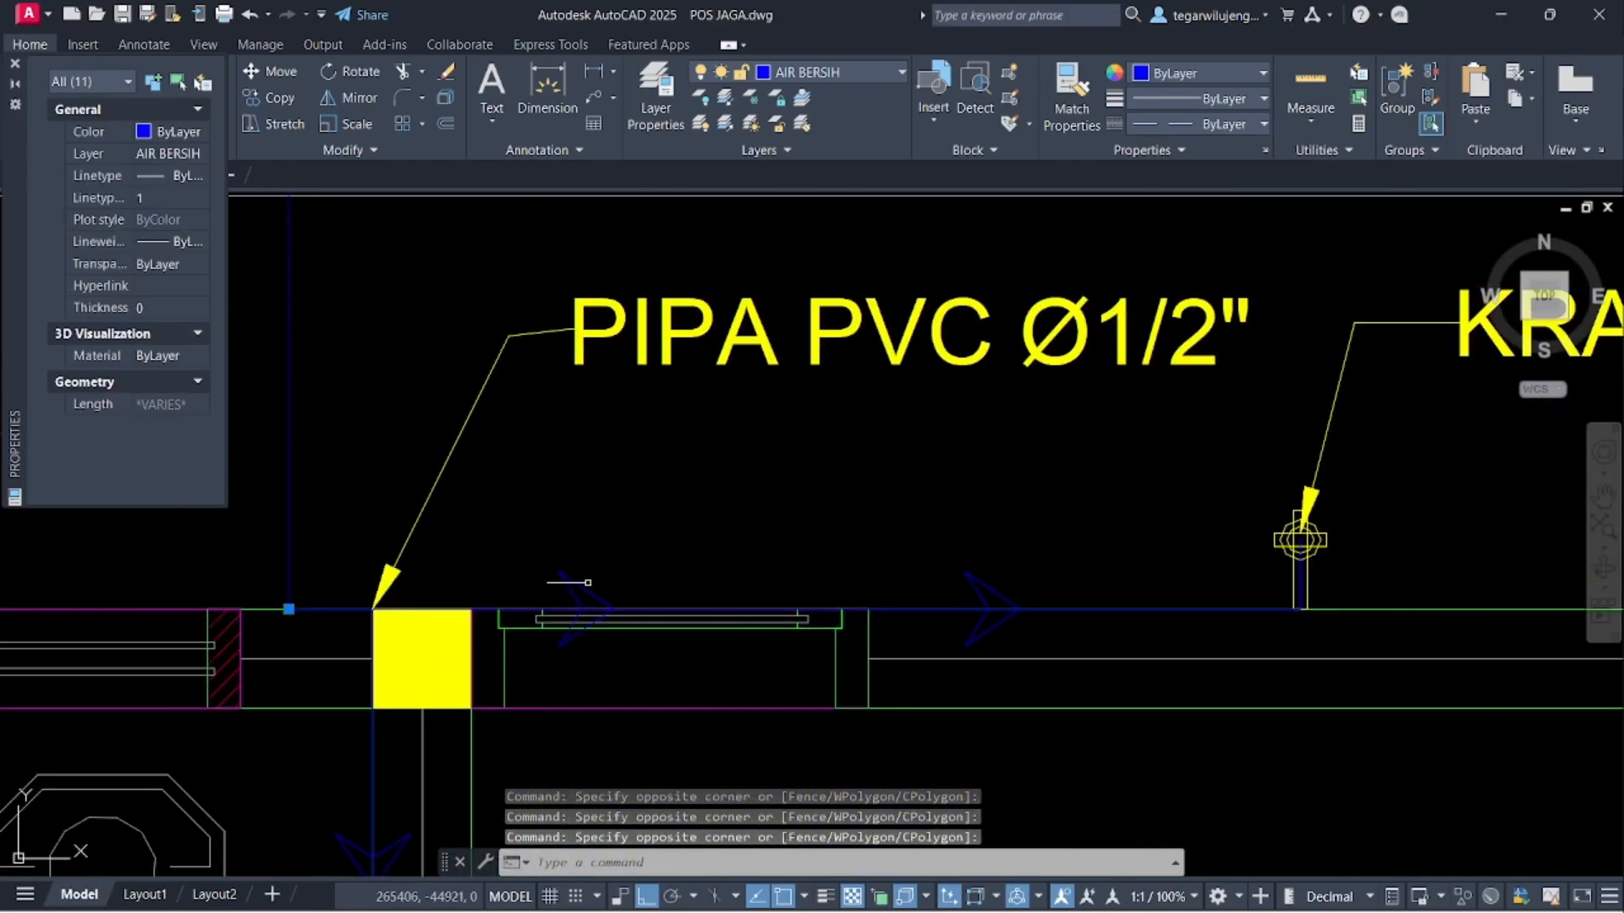
left_click(592, 588)
left_click(564, 594)
left_click(562, 655)
scroll(562, 645, "up", 2)
left_click(580, 666)
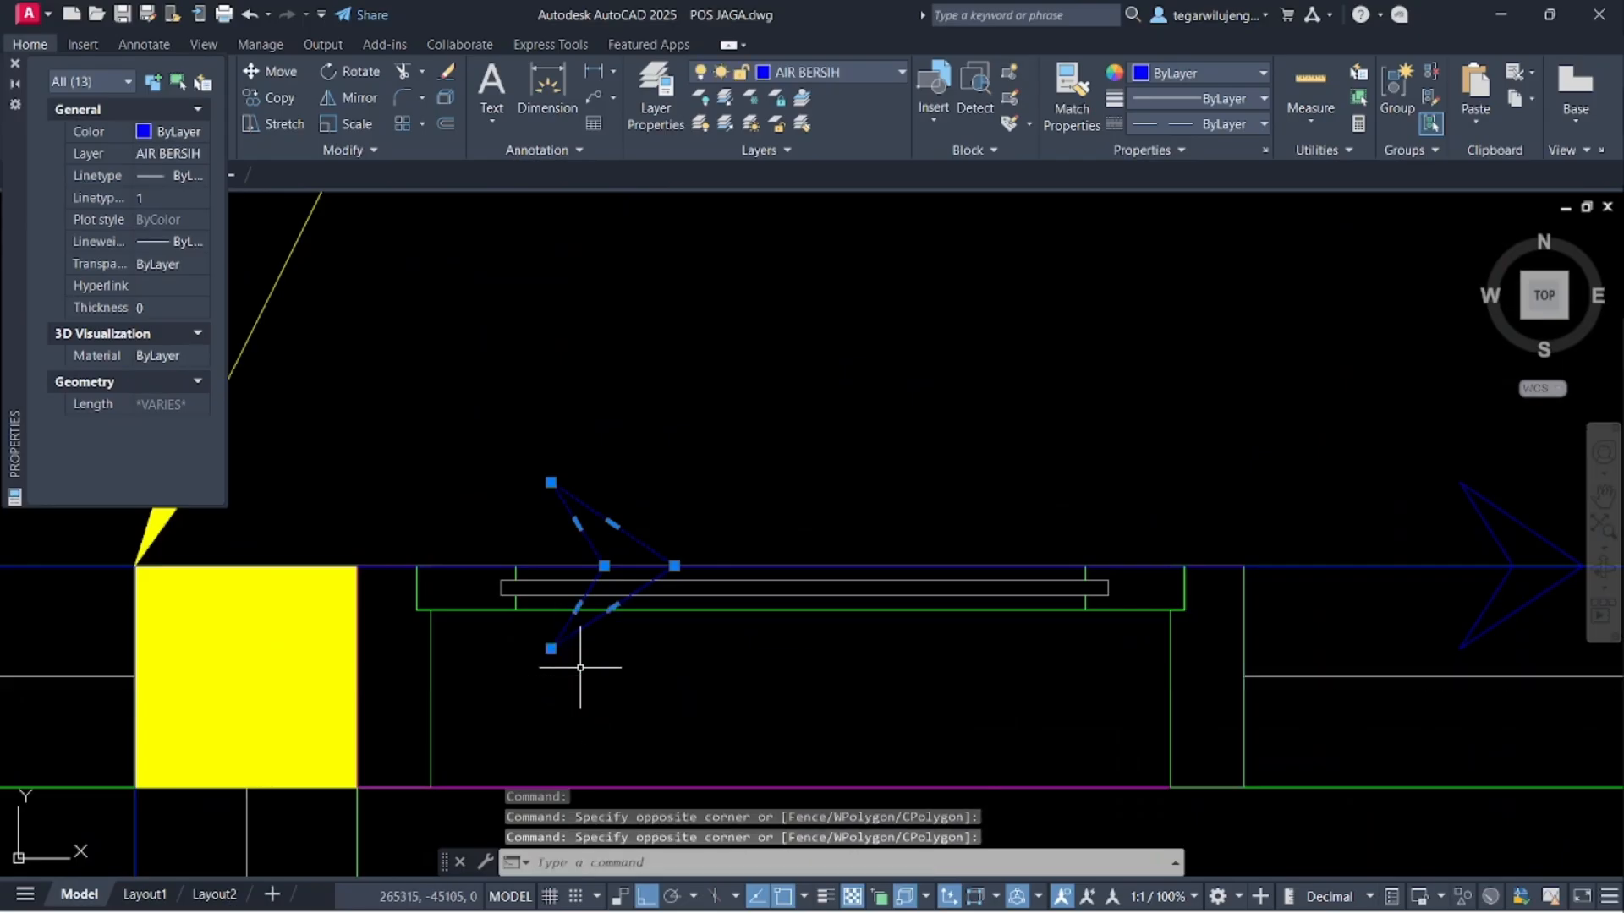
scroll(581, 669, "down", 3)
left_click(816, 588)
left_click(897, 671)
left_click(904, 638)
middle_click_drag(445, 773, 638, 487)
left_click(642, 492)
left_click(599, 479)
left_click(704, 587)
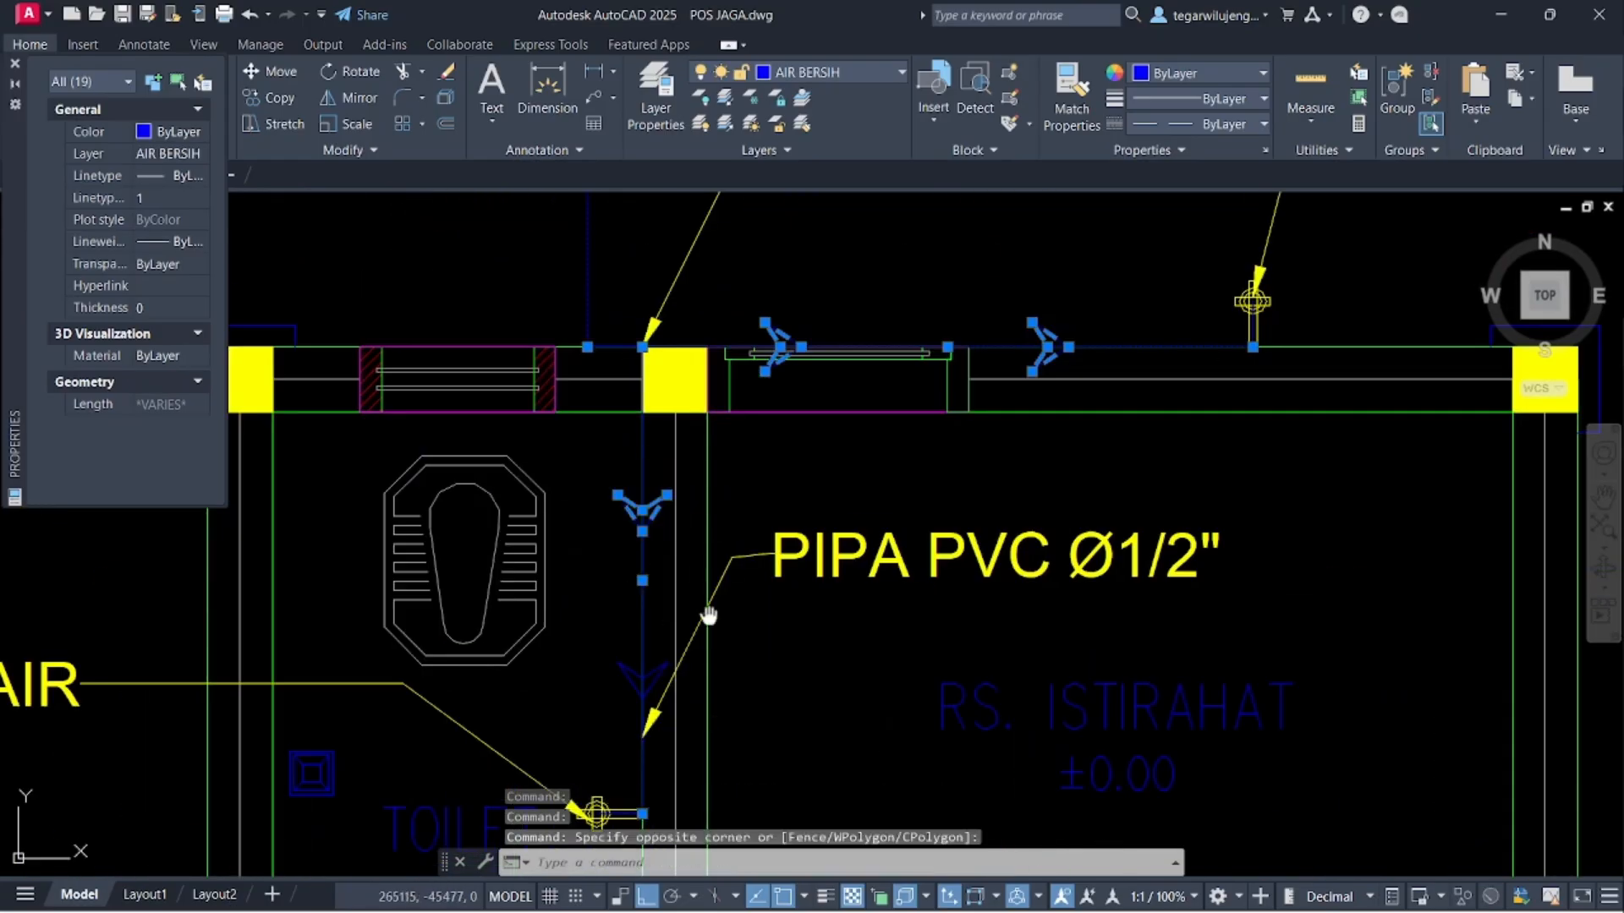
middle_click_drag(707, 620, 703, 460)
left_click(592, 486)
left_click(702, 575)
scroll(703, 582, "down", 5)
key("Delete")
- Delete all the PIPA PVC and KRAN AIR leader labels from the copied plan
left_click(775, 506)
left_click(746, 538)
left_click(941, 395)
left_click(912, 424)
left_click(780, 412)
left_click(755, 396)
left_click(715, 432)
left_click(523, 581)
left_click(518, 547)
middle_click_drag(615, 313, 654, 521)
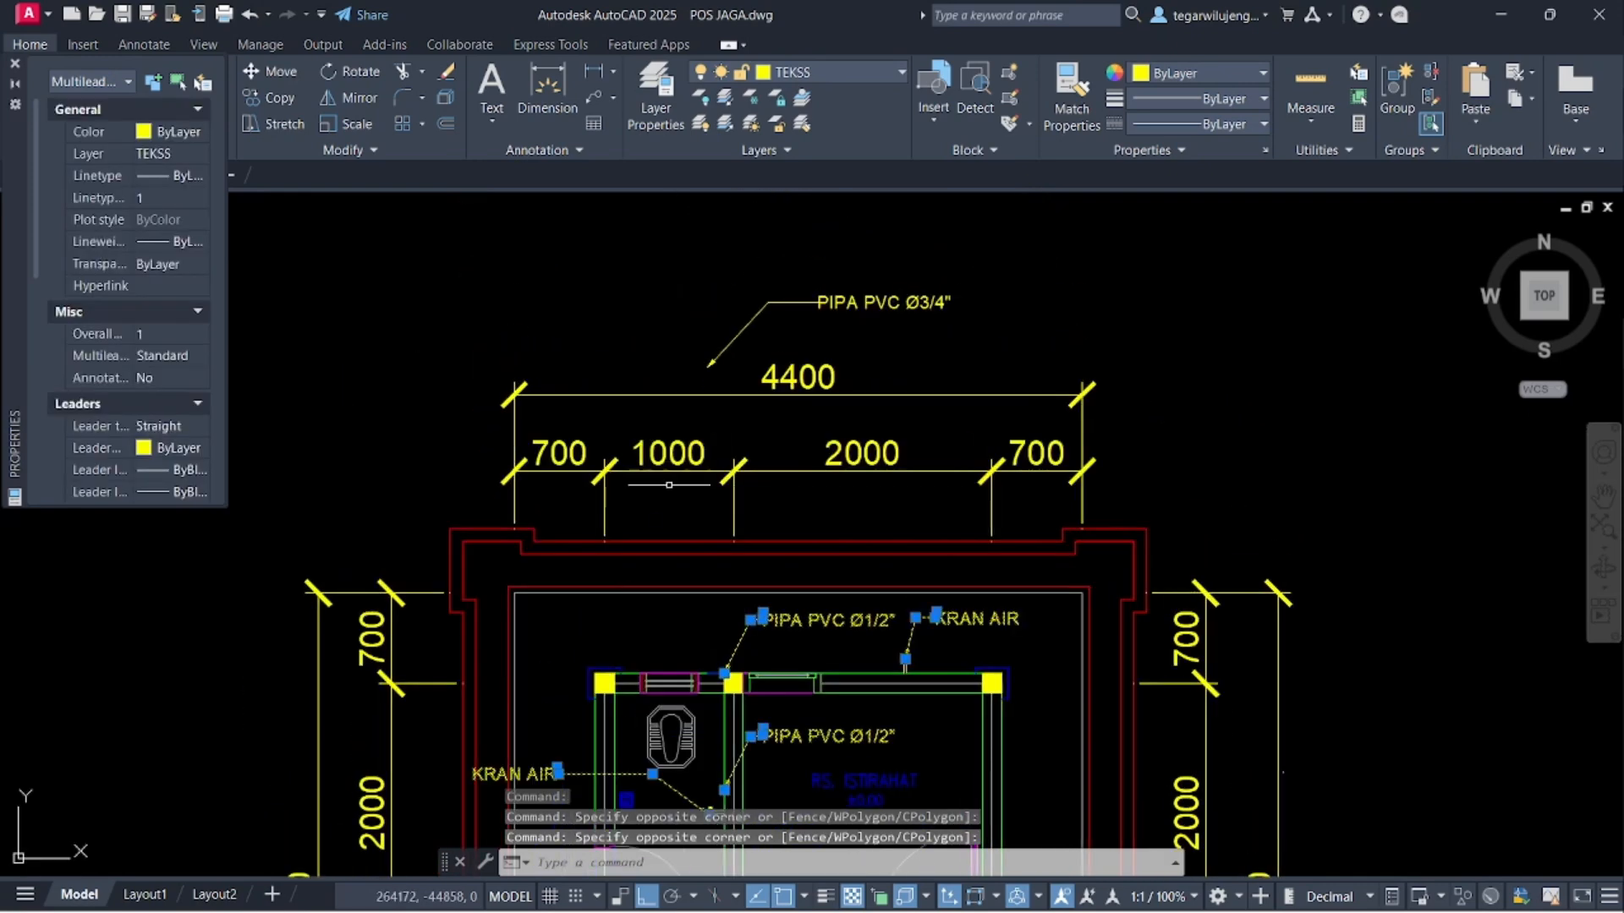
left_click(835, 296)
key("Delete")
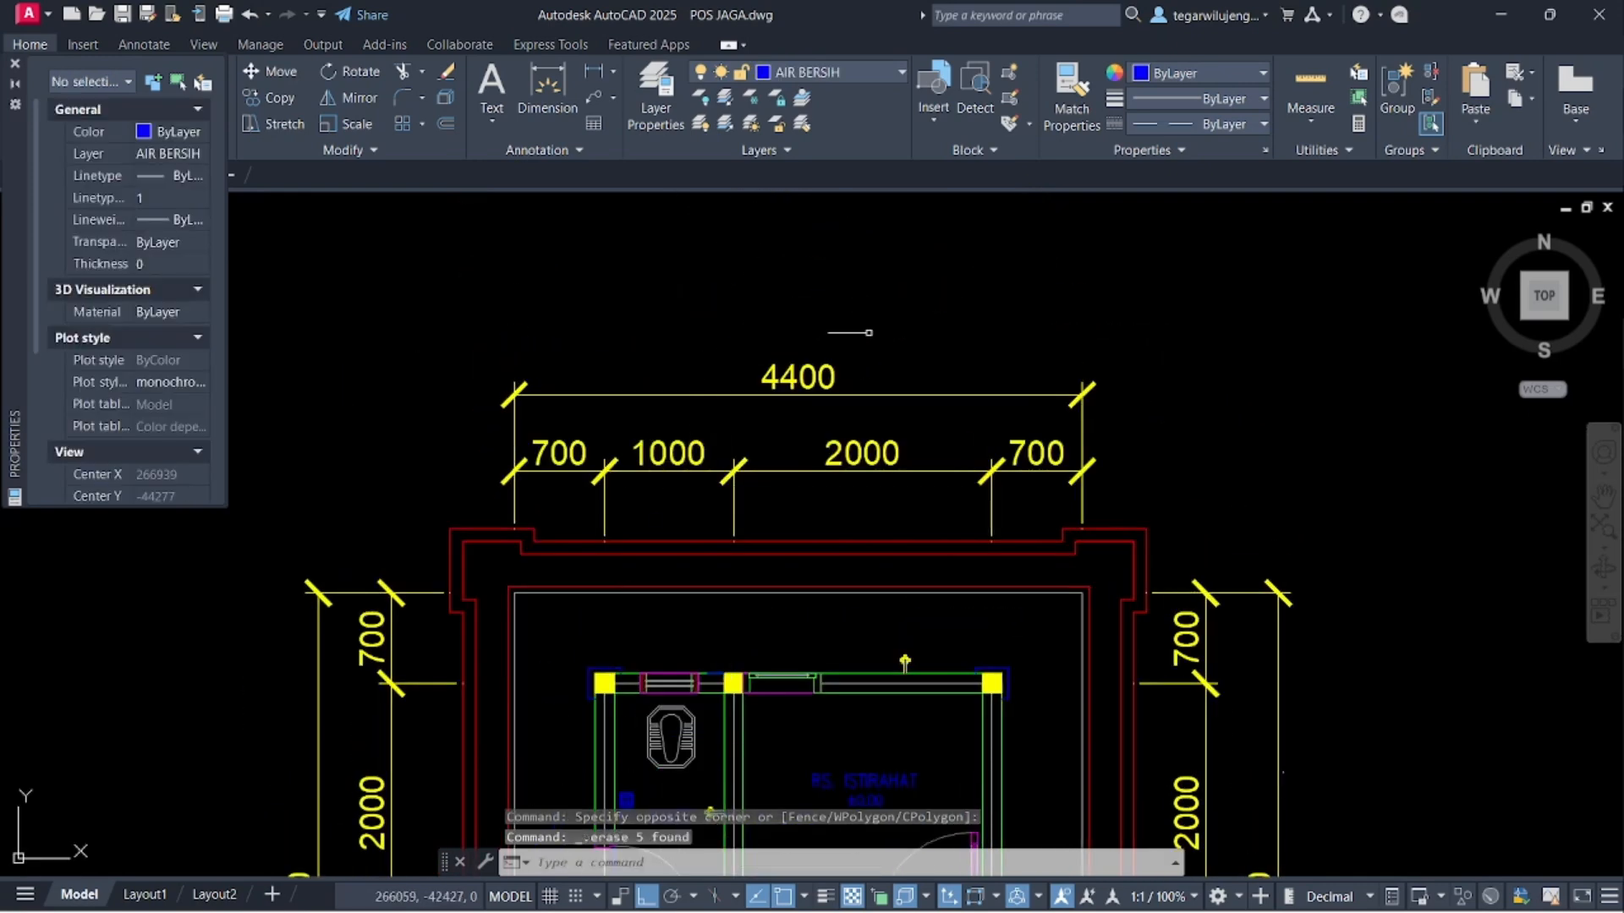
- Move the labelled SUMUR RESAPAN and SEPTICKTANK group into the space directly above the copied plan, with Ortho off
scroll(761, 655, "up", 4)
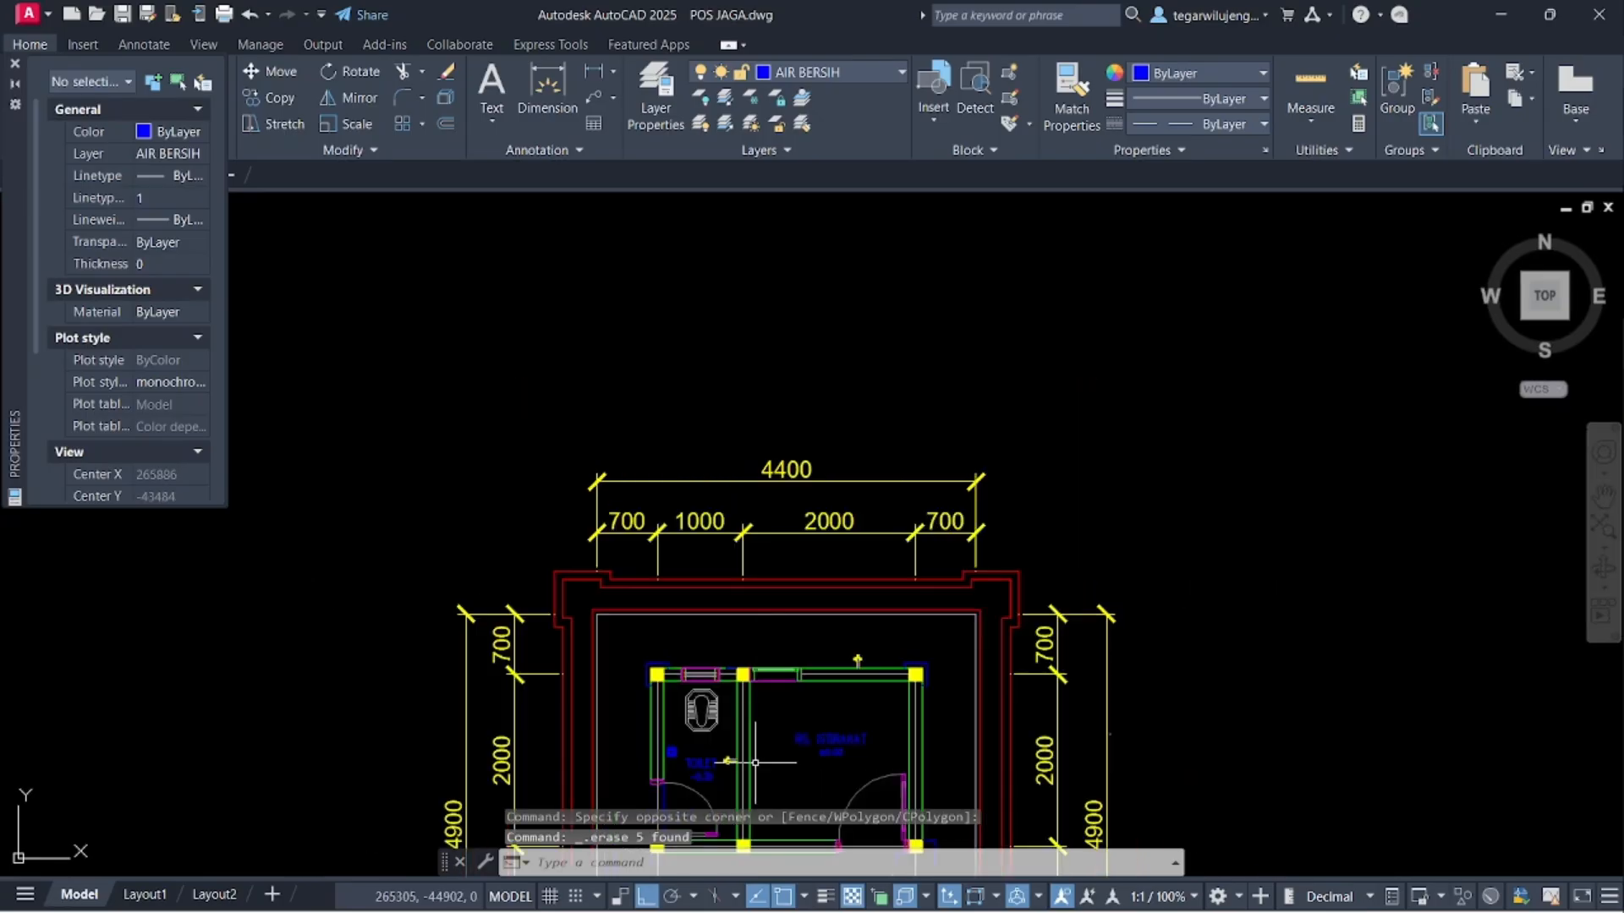
scroll(664, 660, "down", 5)
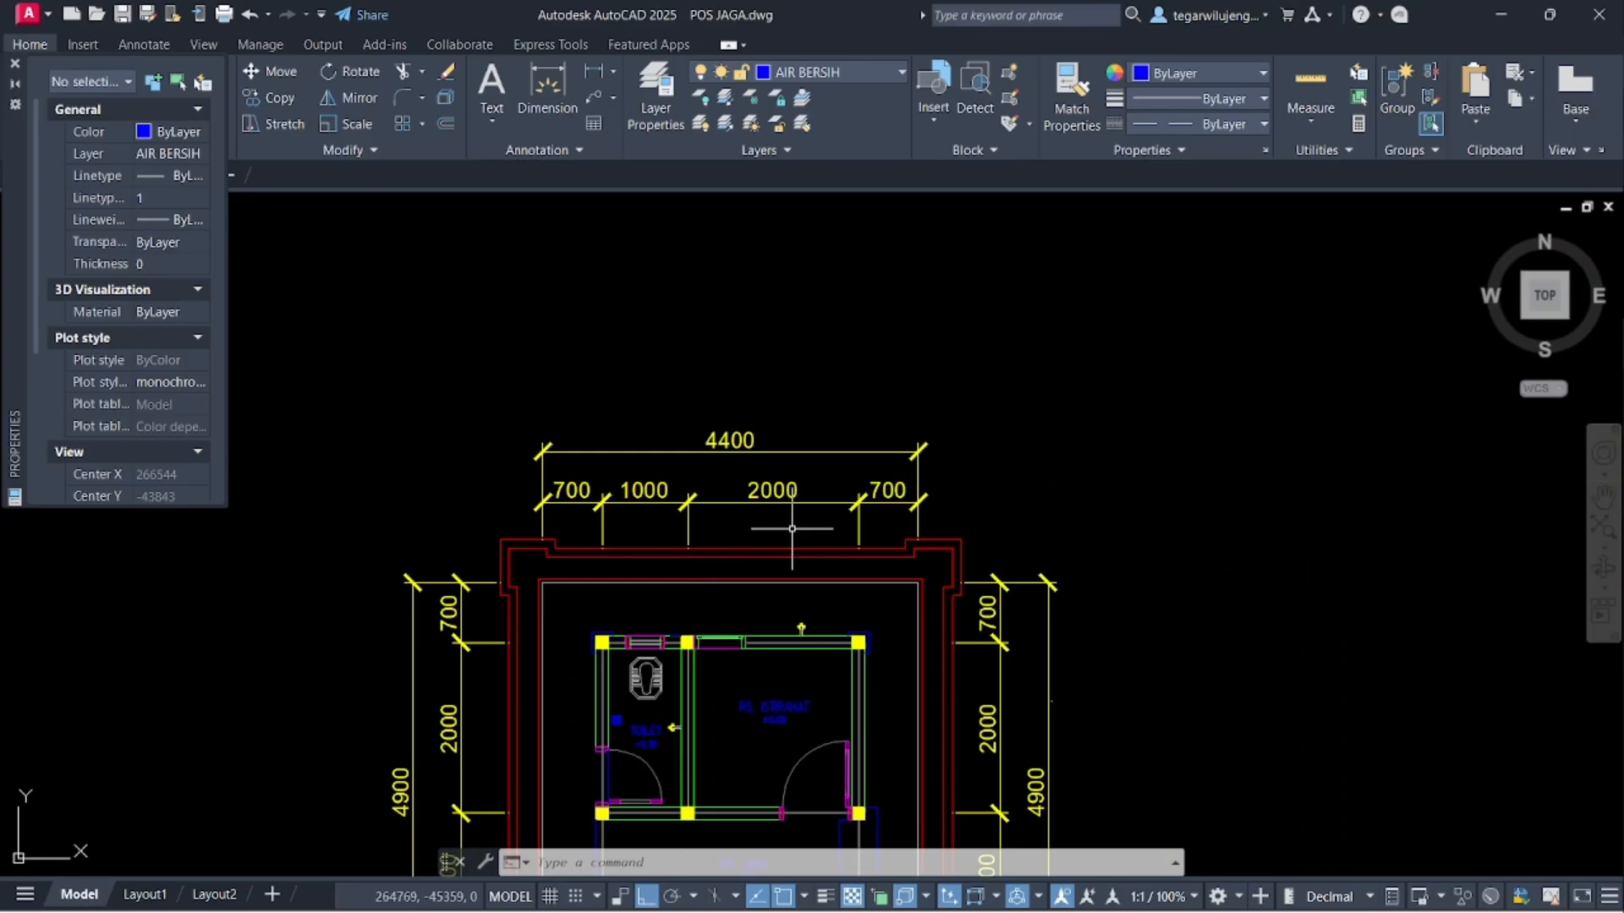
scroll(792, 528, "down", 7)
scroll(819, 605, "down", 8)
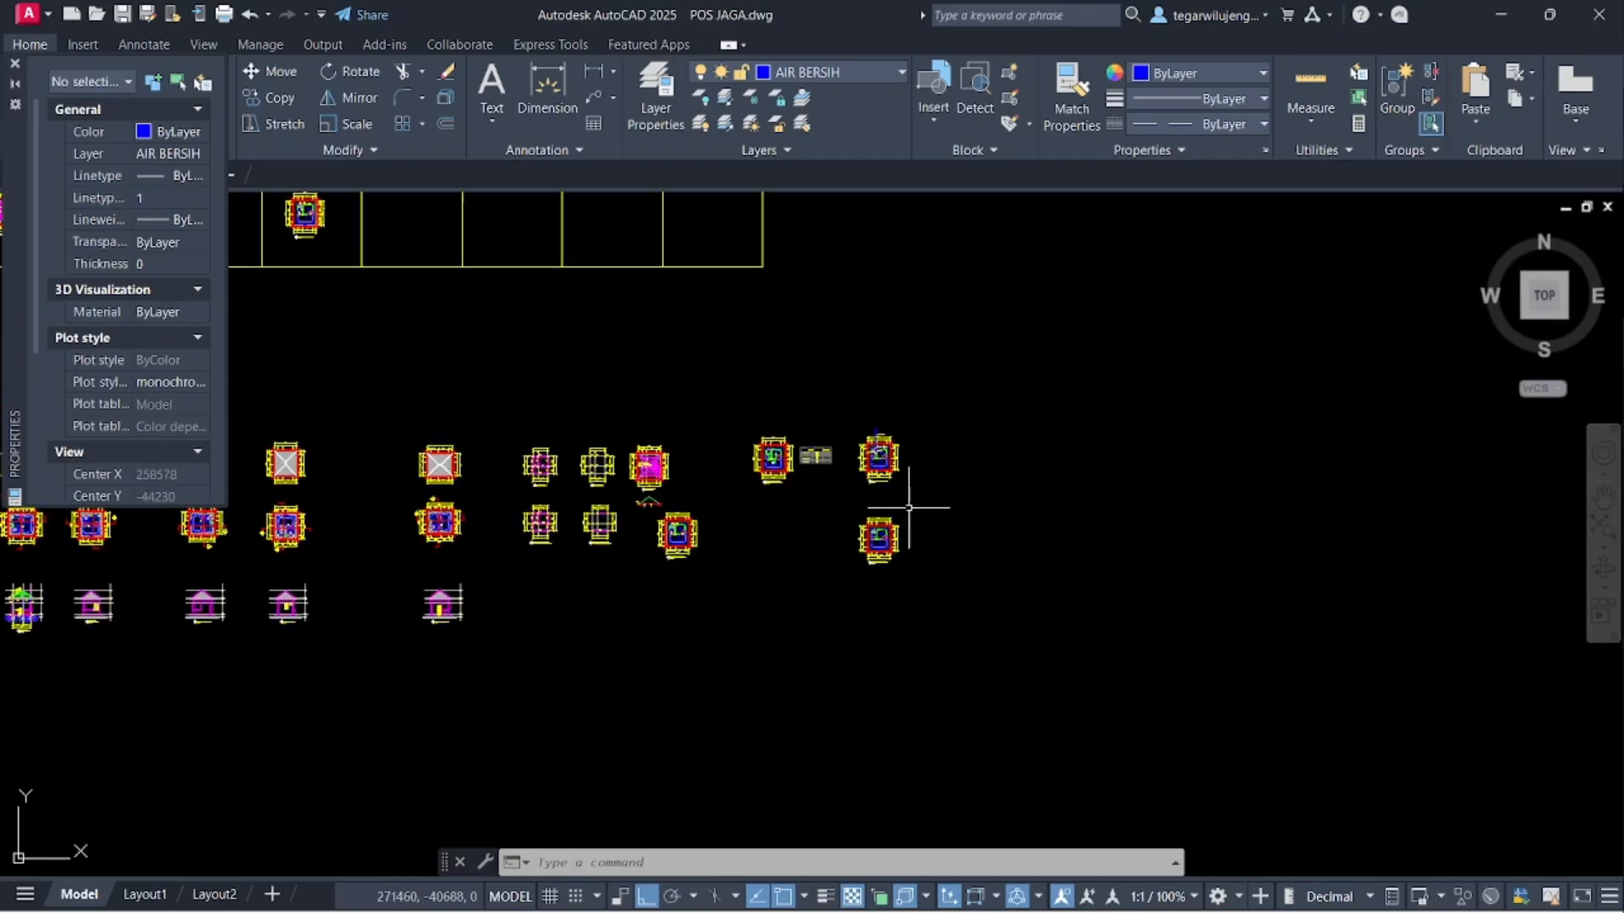
scroll(984, 278, "up", 12)
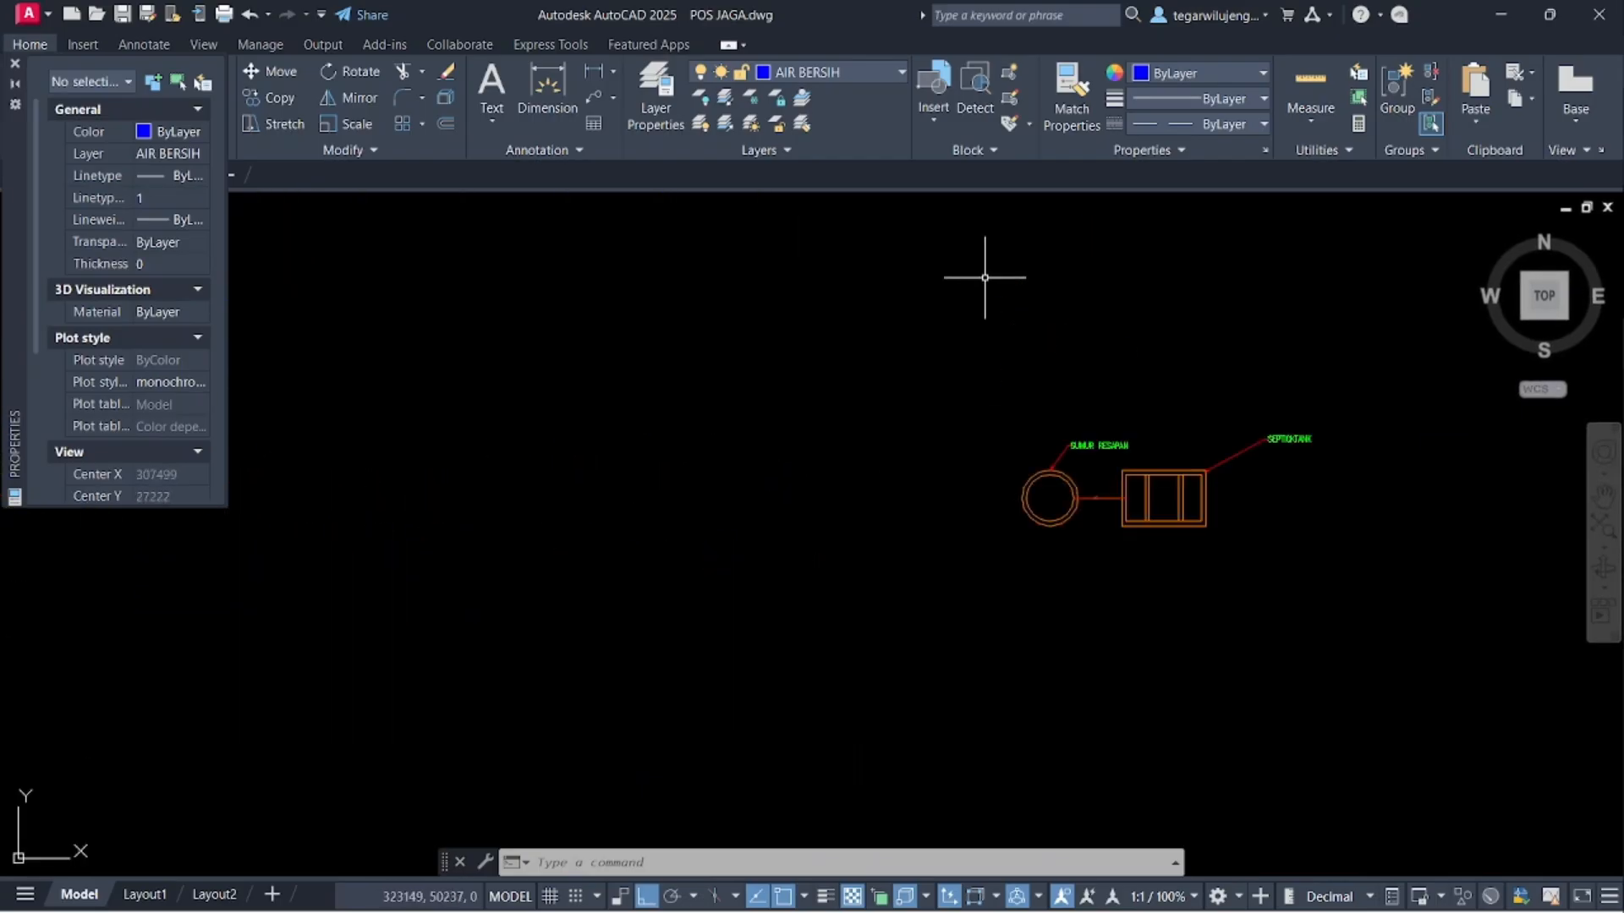
left_click(939, 303)
left_click(1353, 586)
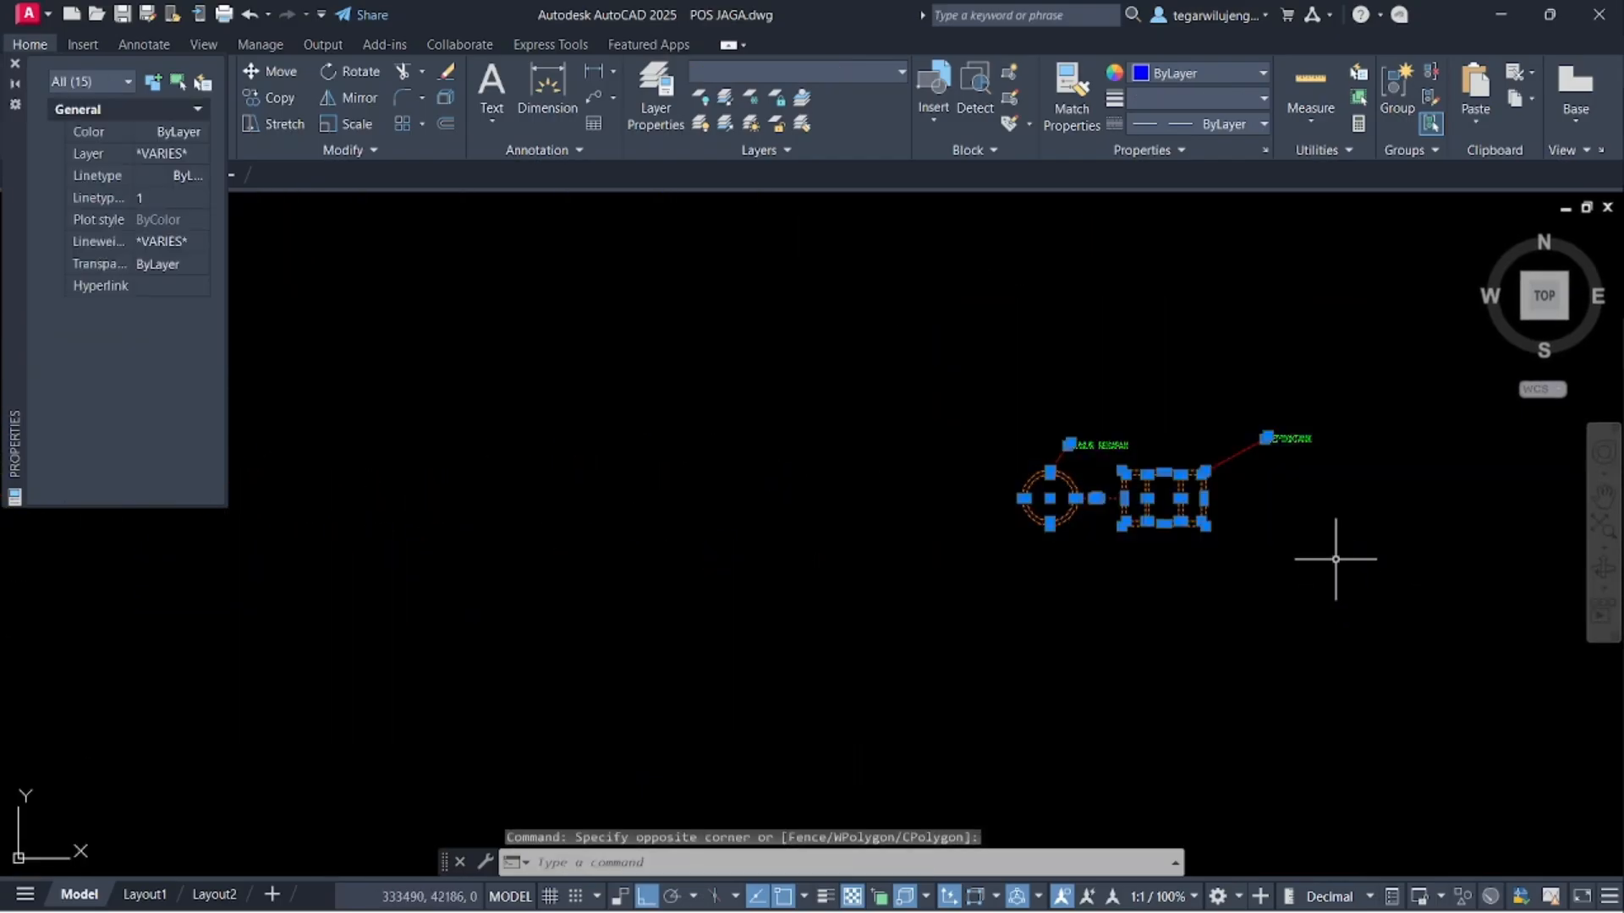
type("M")
key("Return")
left_click(1155, 499)
scroll(1048, 558, "down", 4)
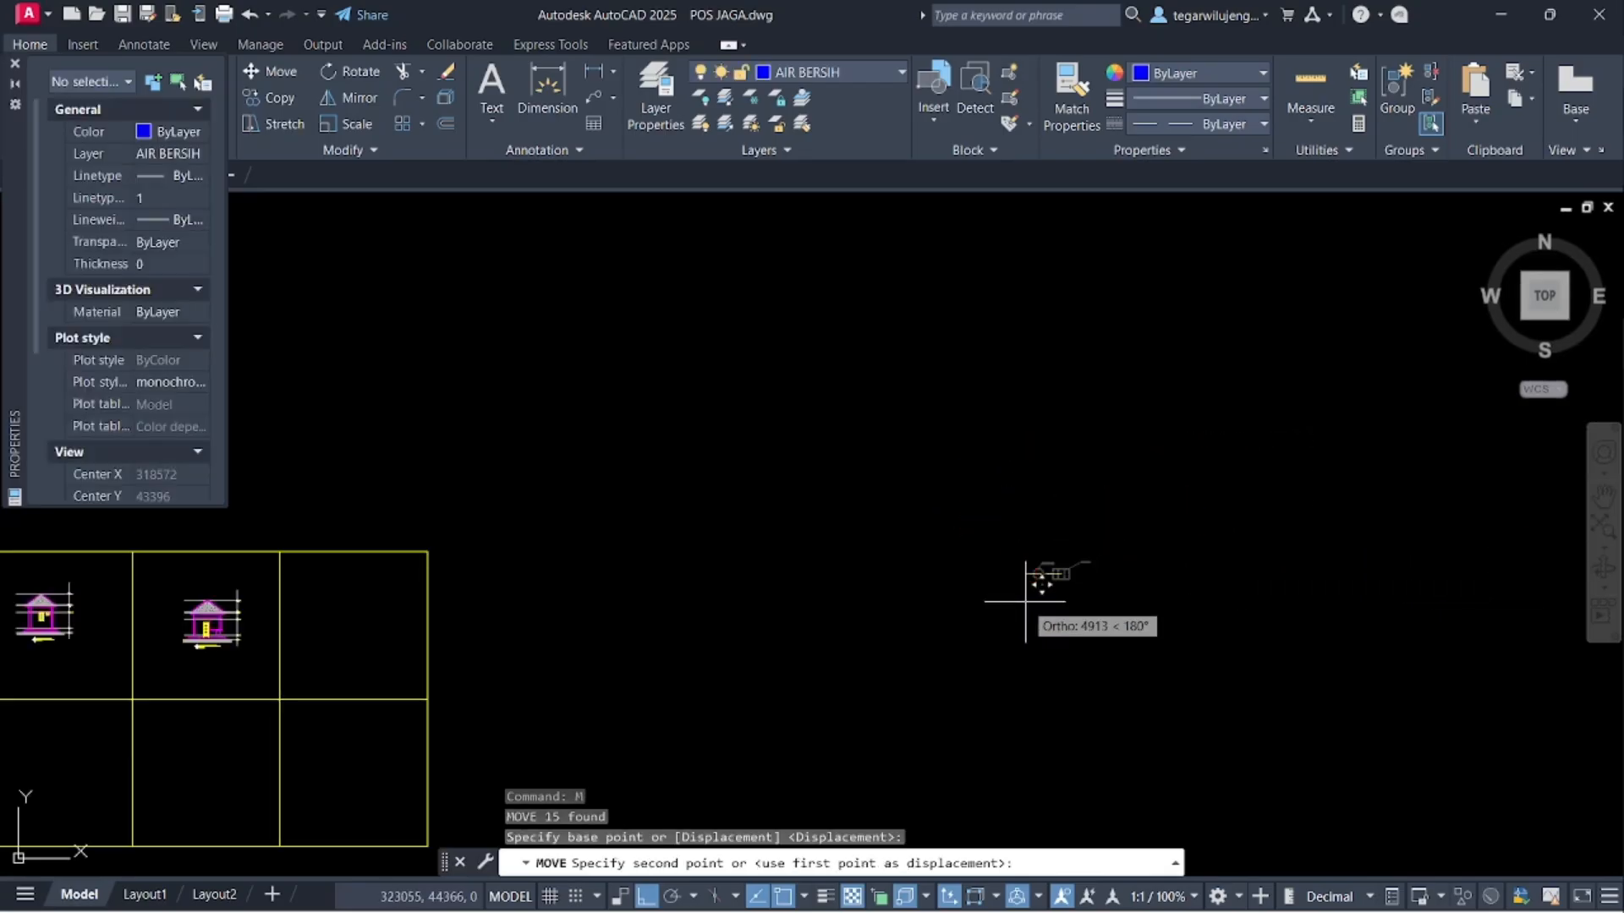
key("F8")
scroll(1026, 417, "down", 2)
scroll(986, 428, "up", 8)
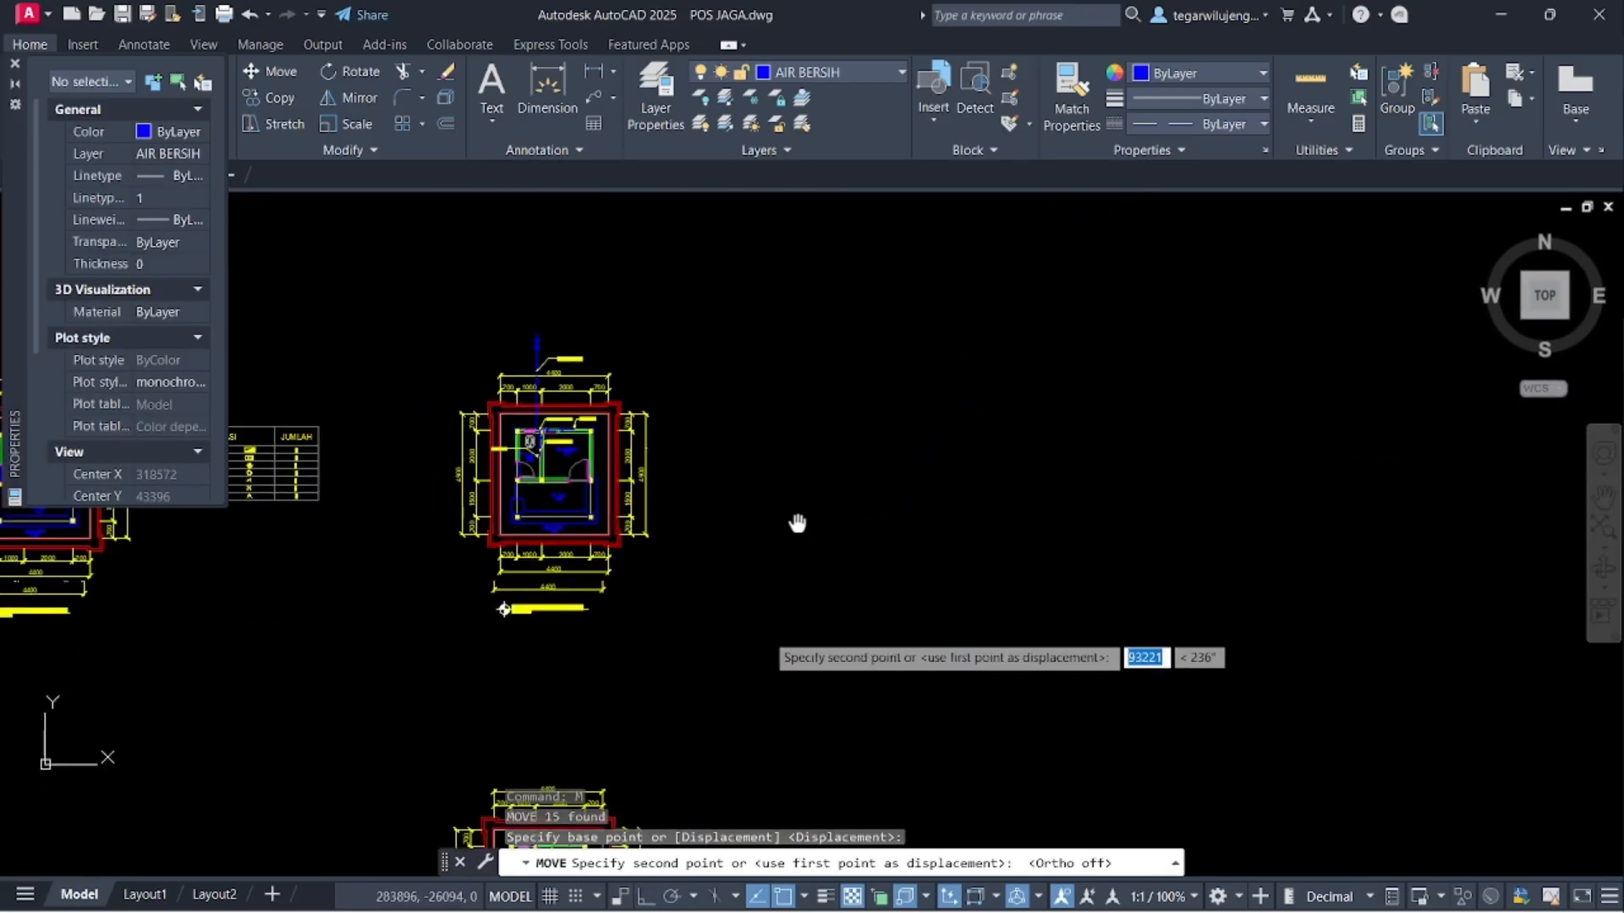
scroll(621, 549, "up", 2)
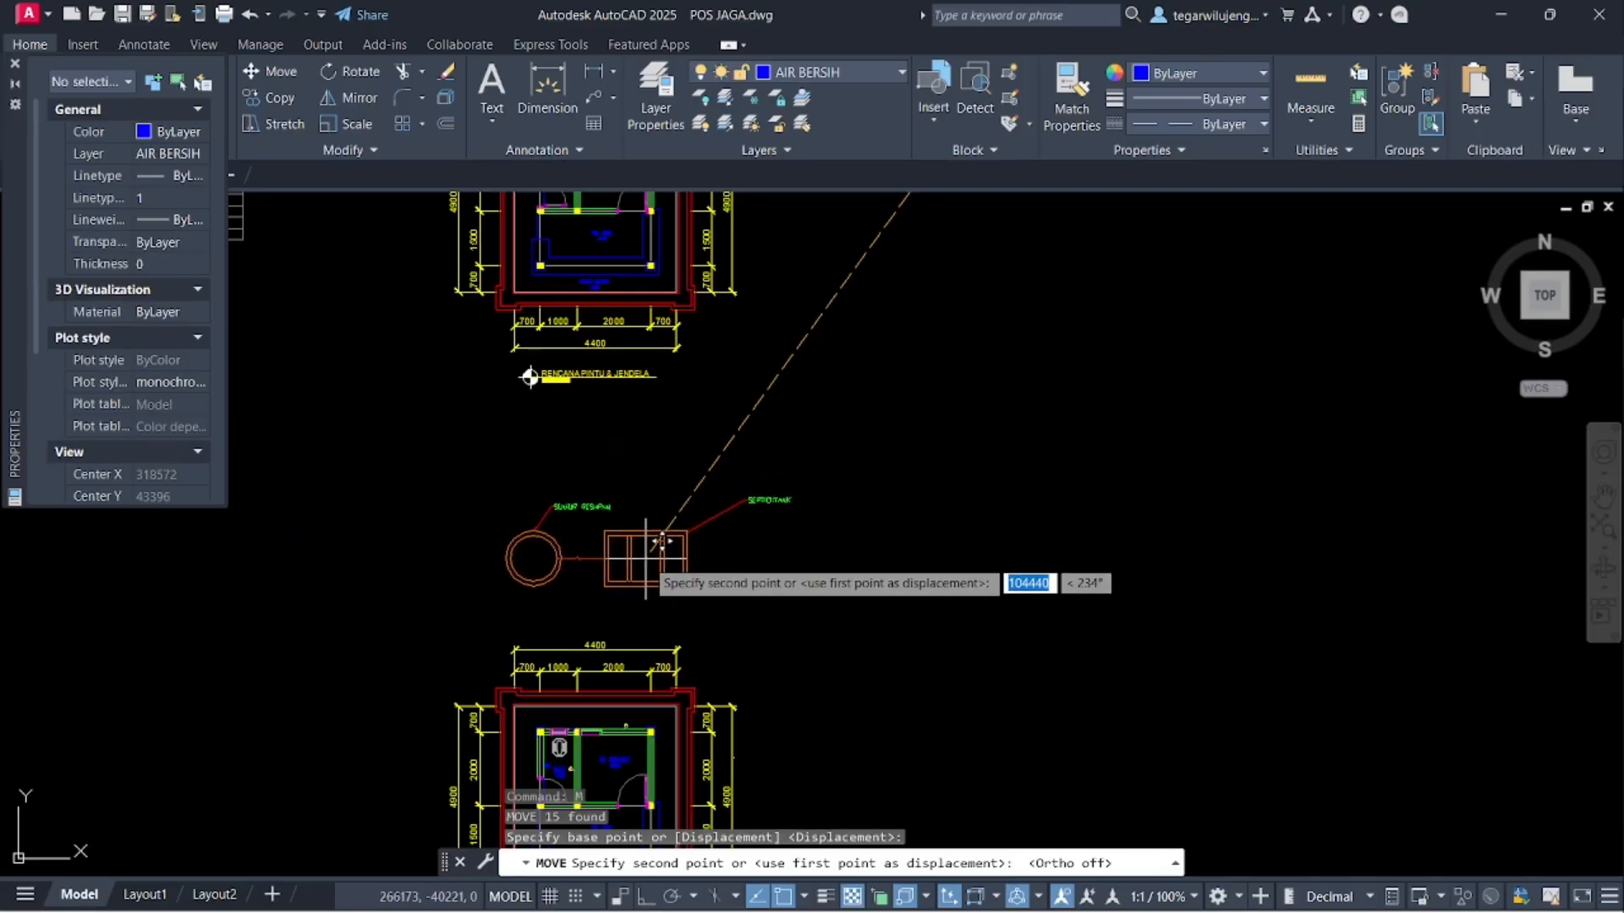
left_click(643, 558)
key("Escape")
- Make AIR KOTOR the current layer
middle_click_drag(745, 569, 805, 377)
left_click(829, 72)
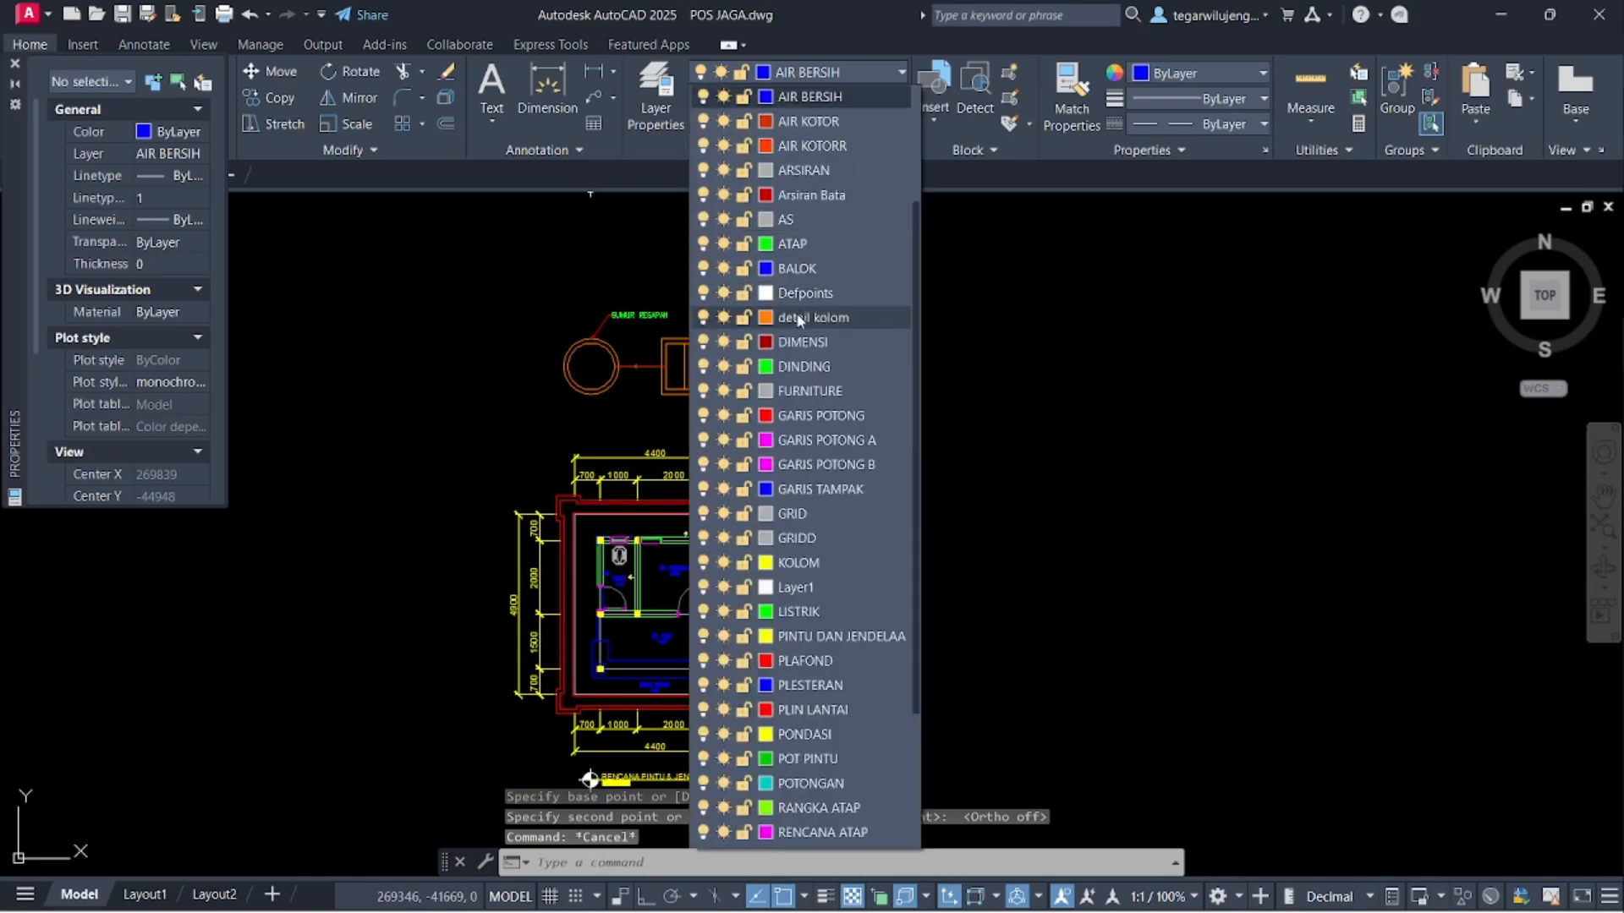
left_click(816, 299)
- Draw a slanted waste pipe line from the squat toilet's drain to just inside the septic tank's lower wall
scroll(682, 554, "up", 3)
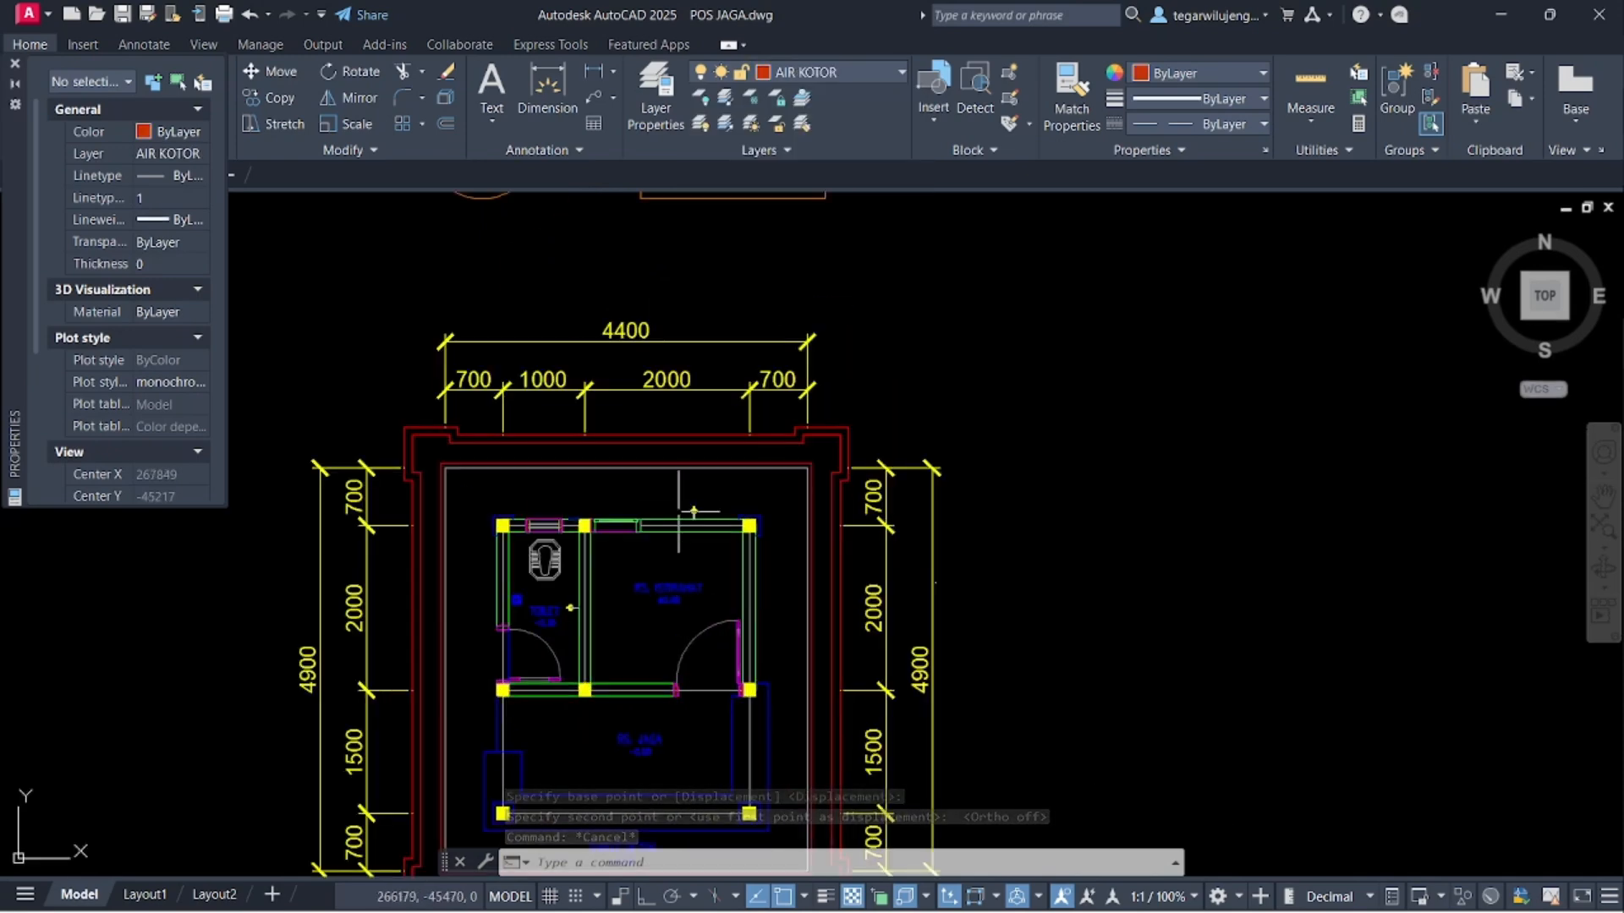
middle_click_drag(679, 507, 719, 659)
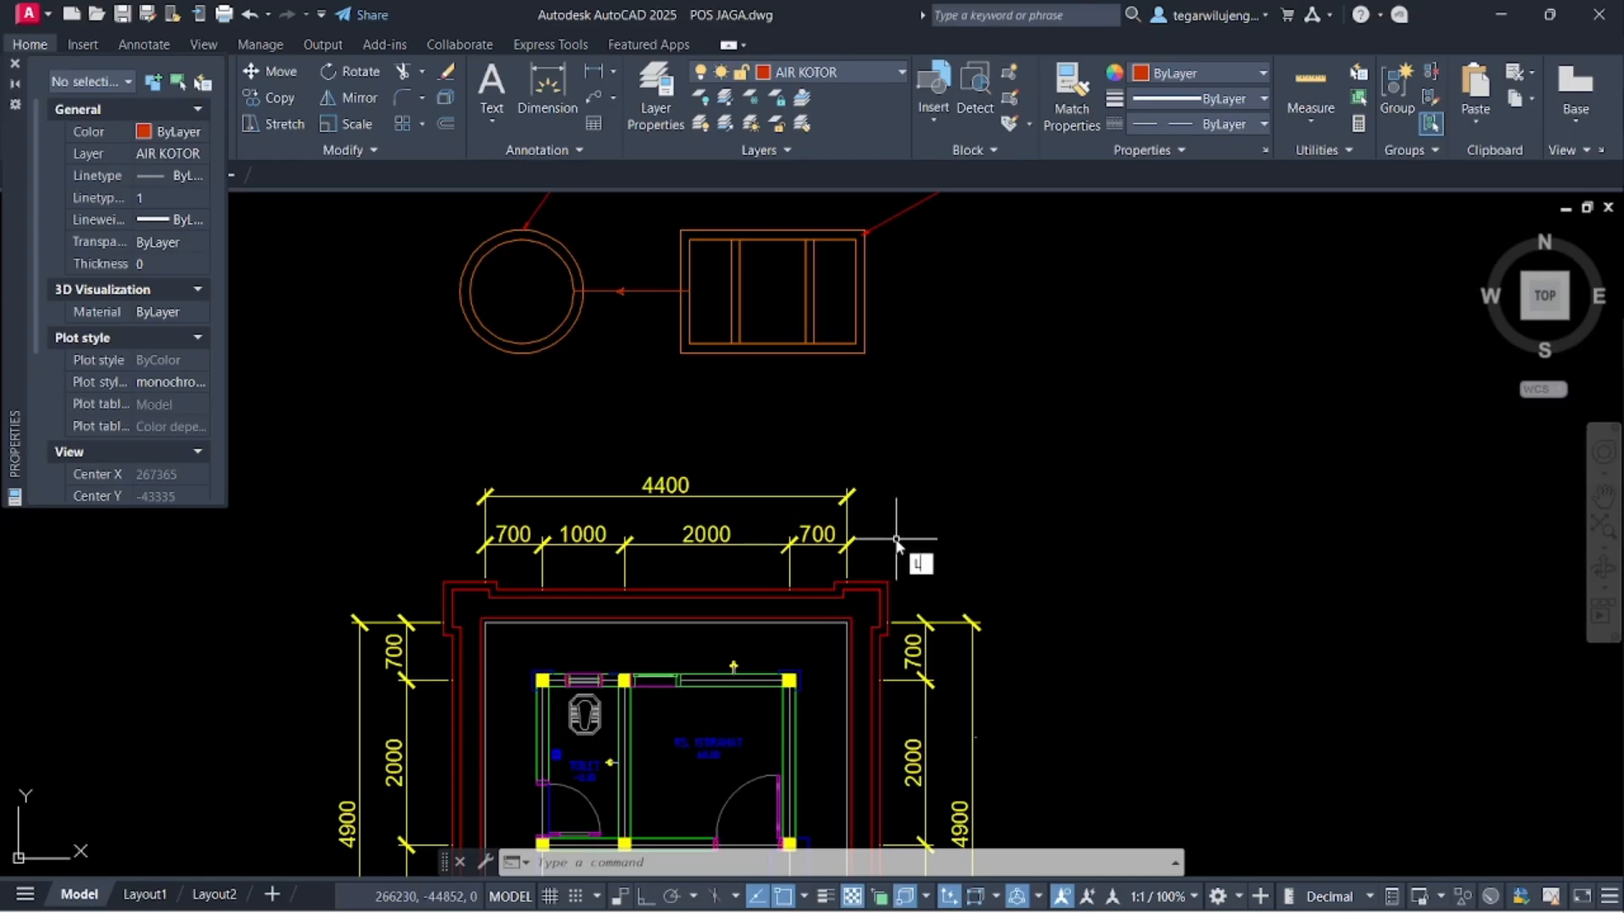
key("Return")
scroll(569, 707, "up", 7)
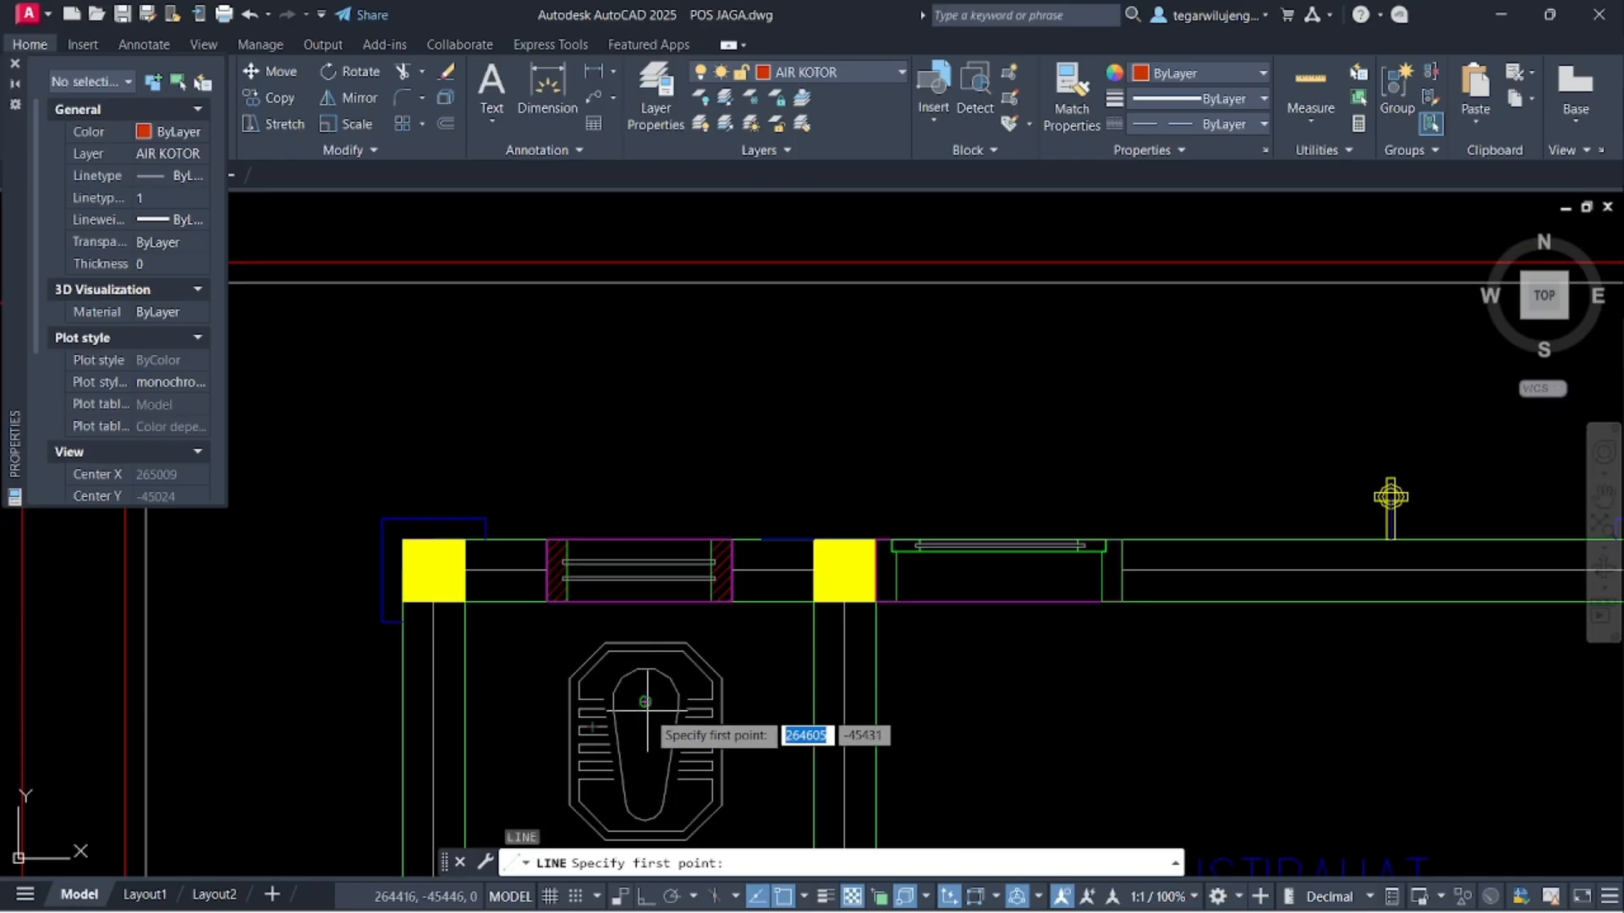
left_click(651, 698)
scroll(594, 850, "down", 2)
middle_click_drag(816, 503, 740, 608)
scroll(702, 710, "down", 7)
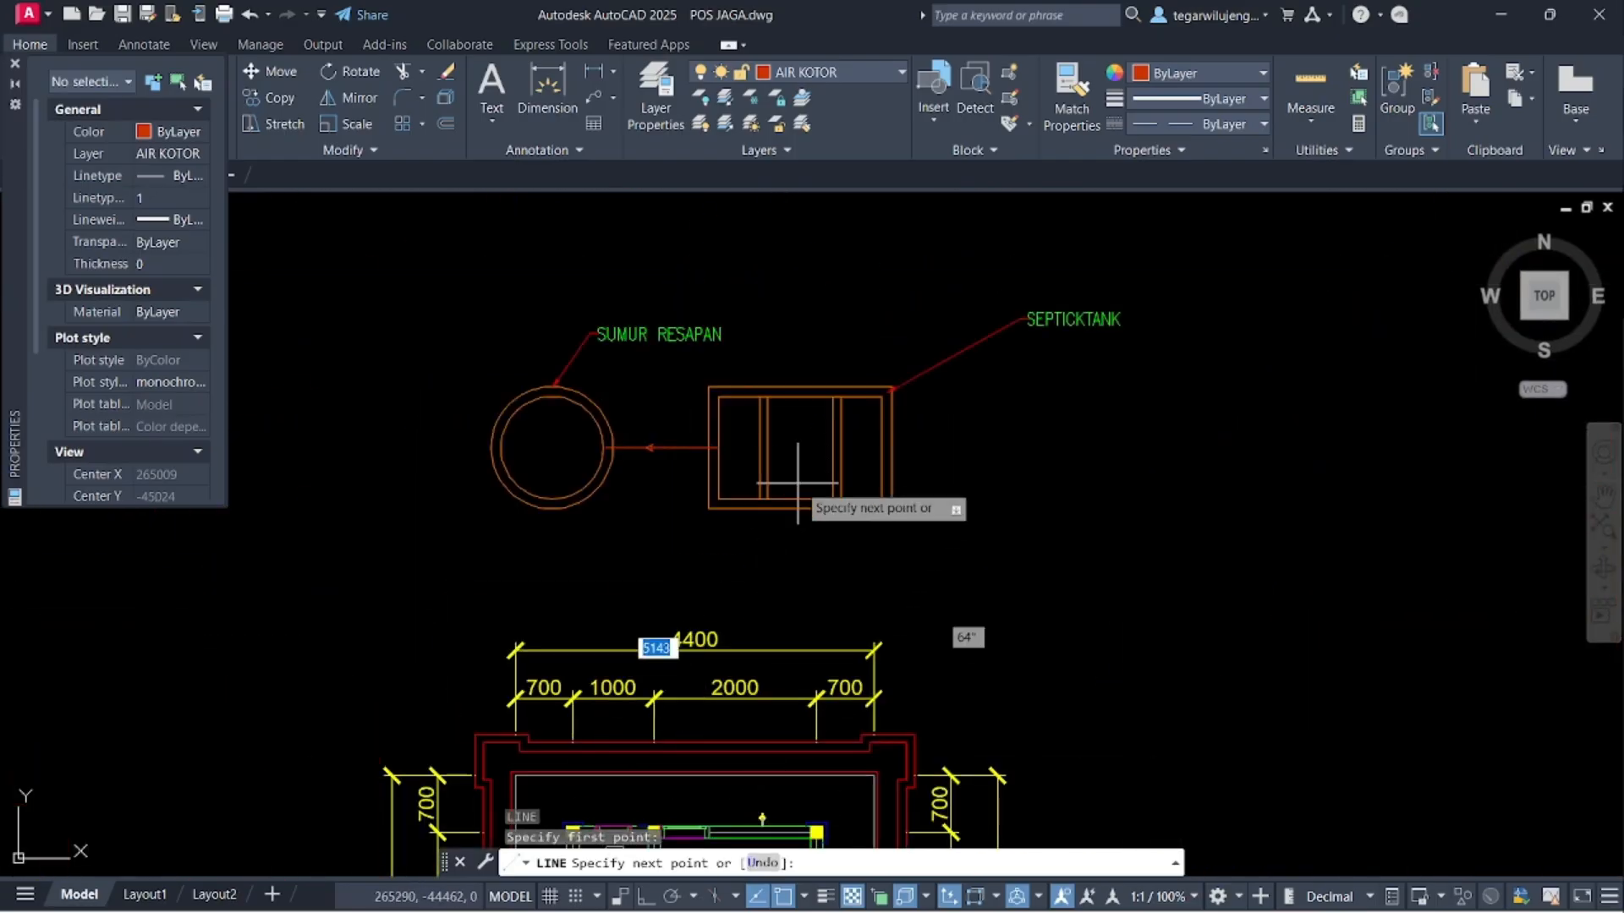
scroll(793, 487, "up", 4)
scroll(794, 487, "up", 2)
key("Escape")
- Draw half of a flow arrowhead as a polyline on the slanted waste pipe, just below the septic tank and pointing toward it
scroll(770, 524, "down", 4)
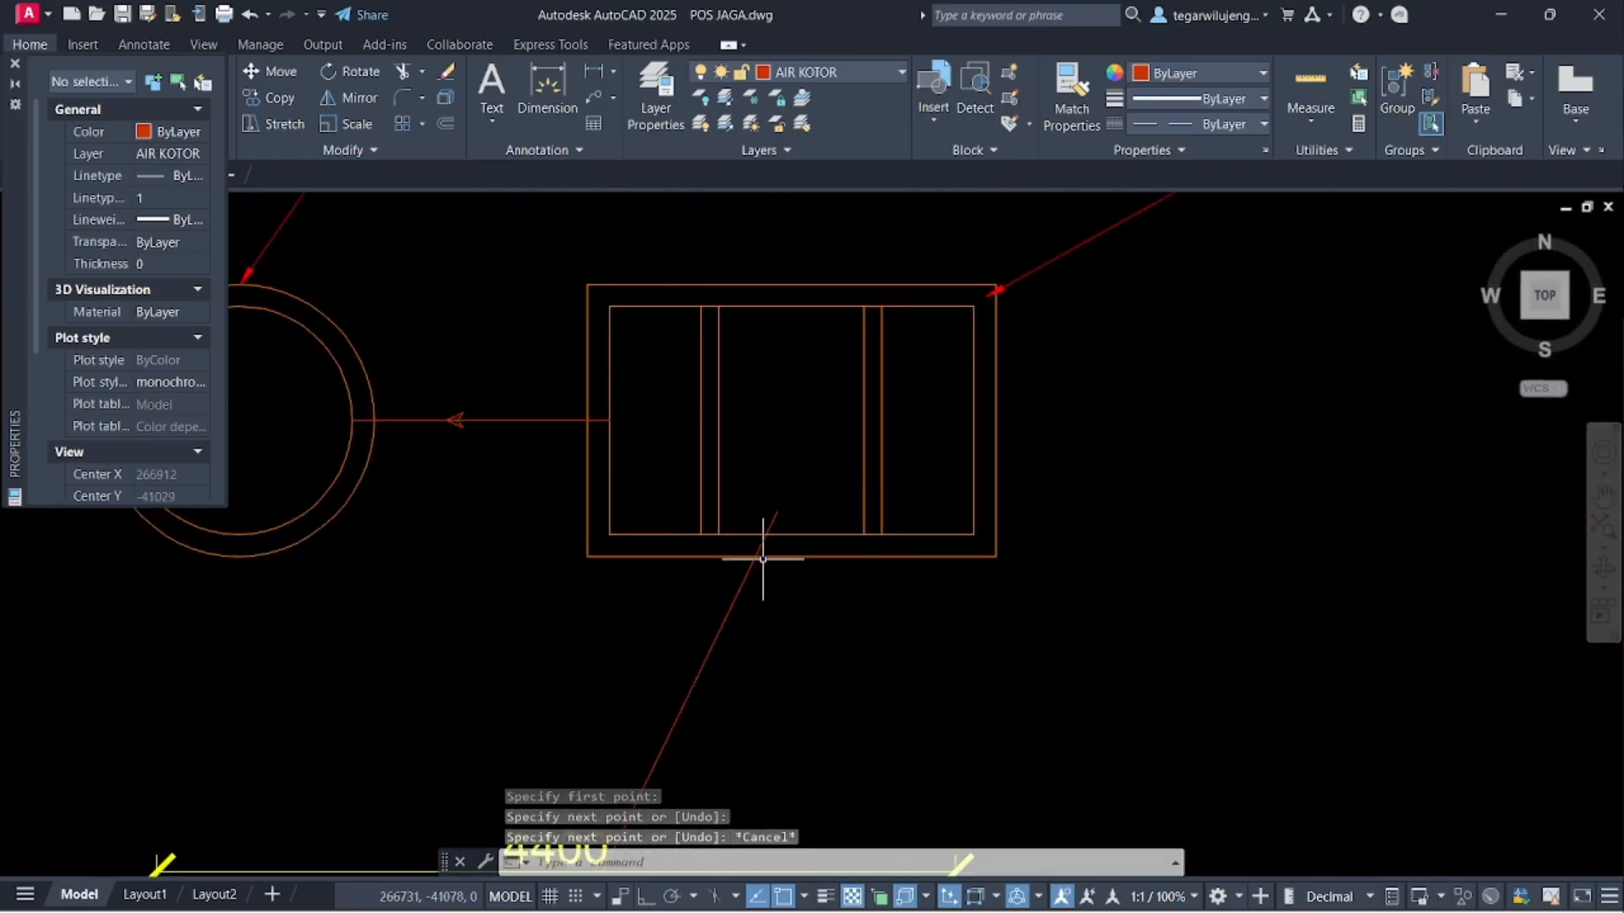
scroll(642, 500, "up", 1)
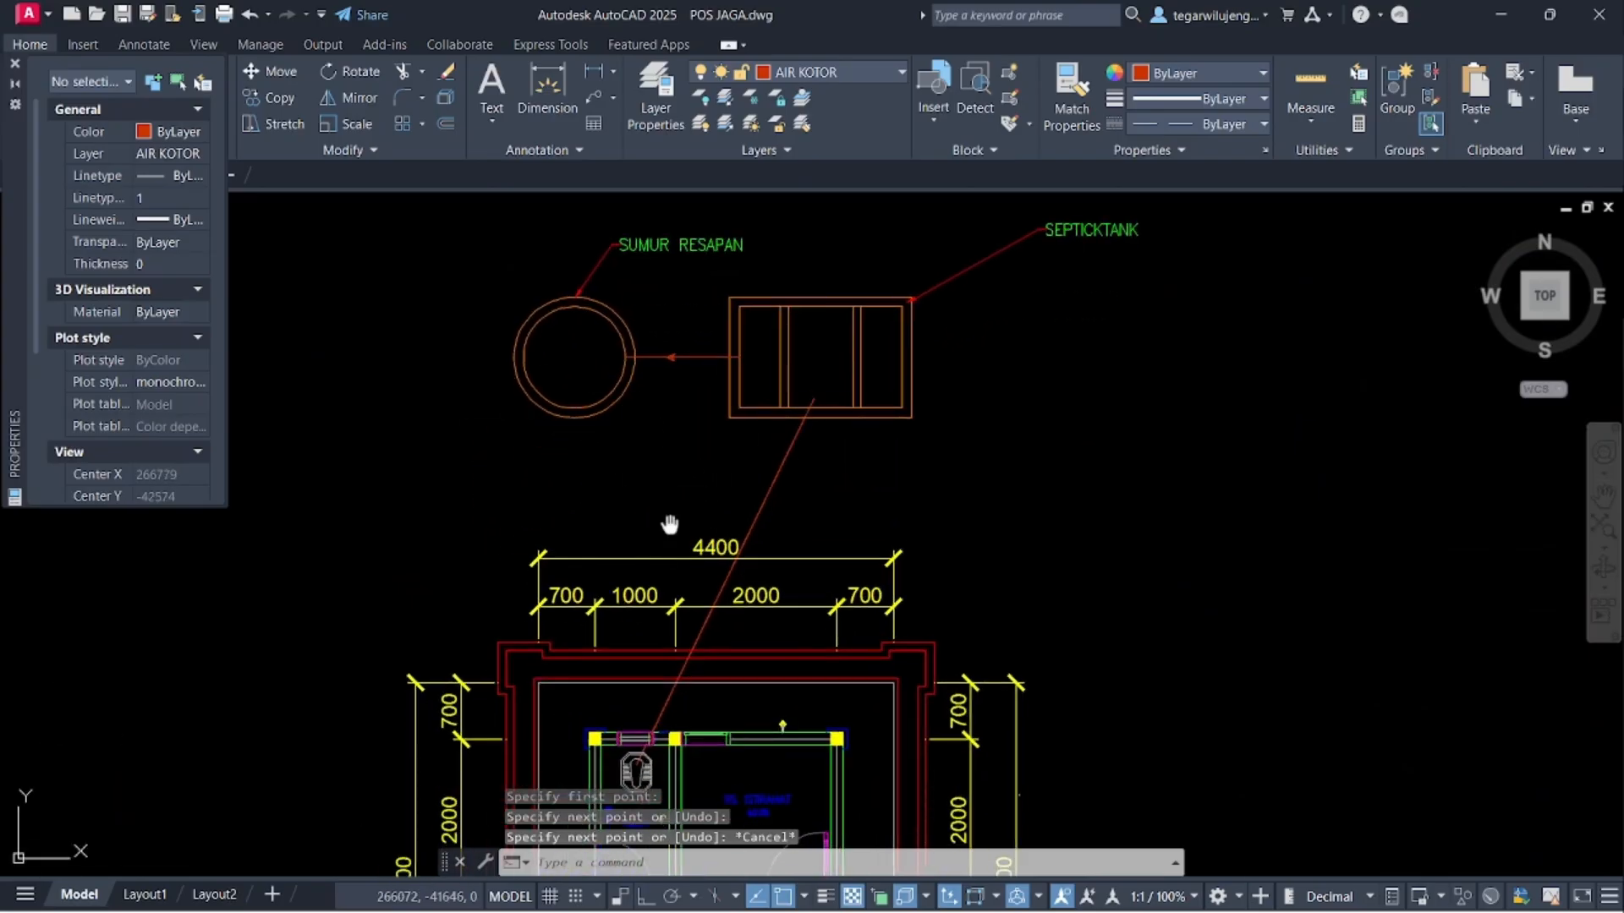
middle_click_drag(668, 525, 678, 458)
middle_click_drag(777, 447, 779, 471)
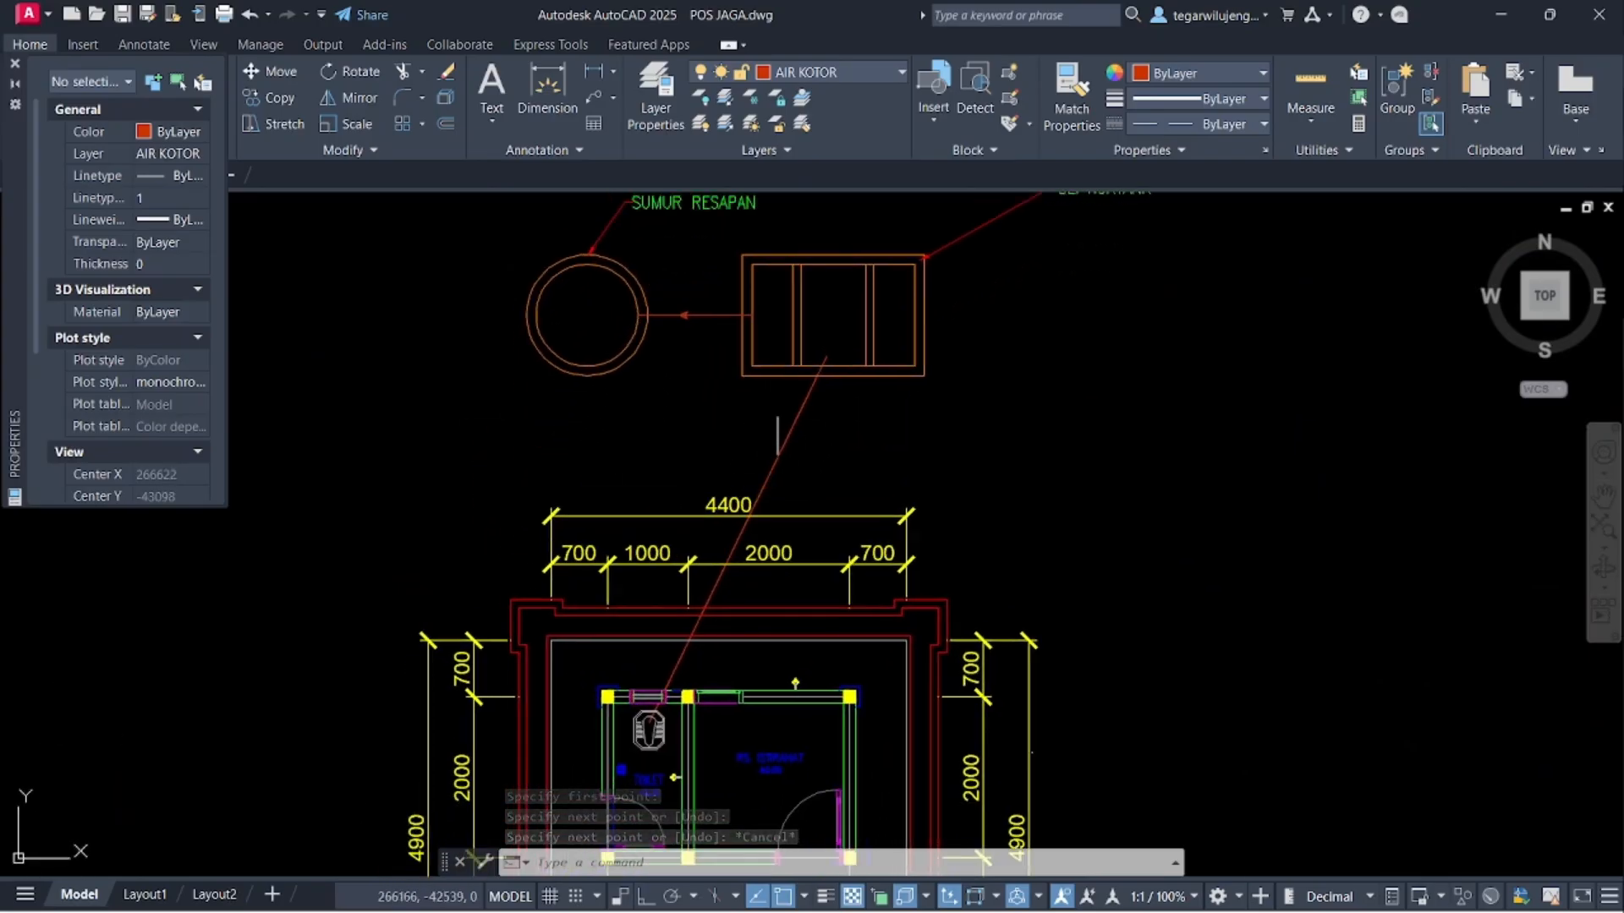
type("PL")
key("Return")
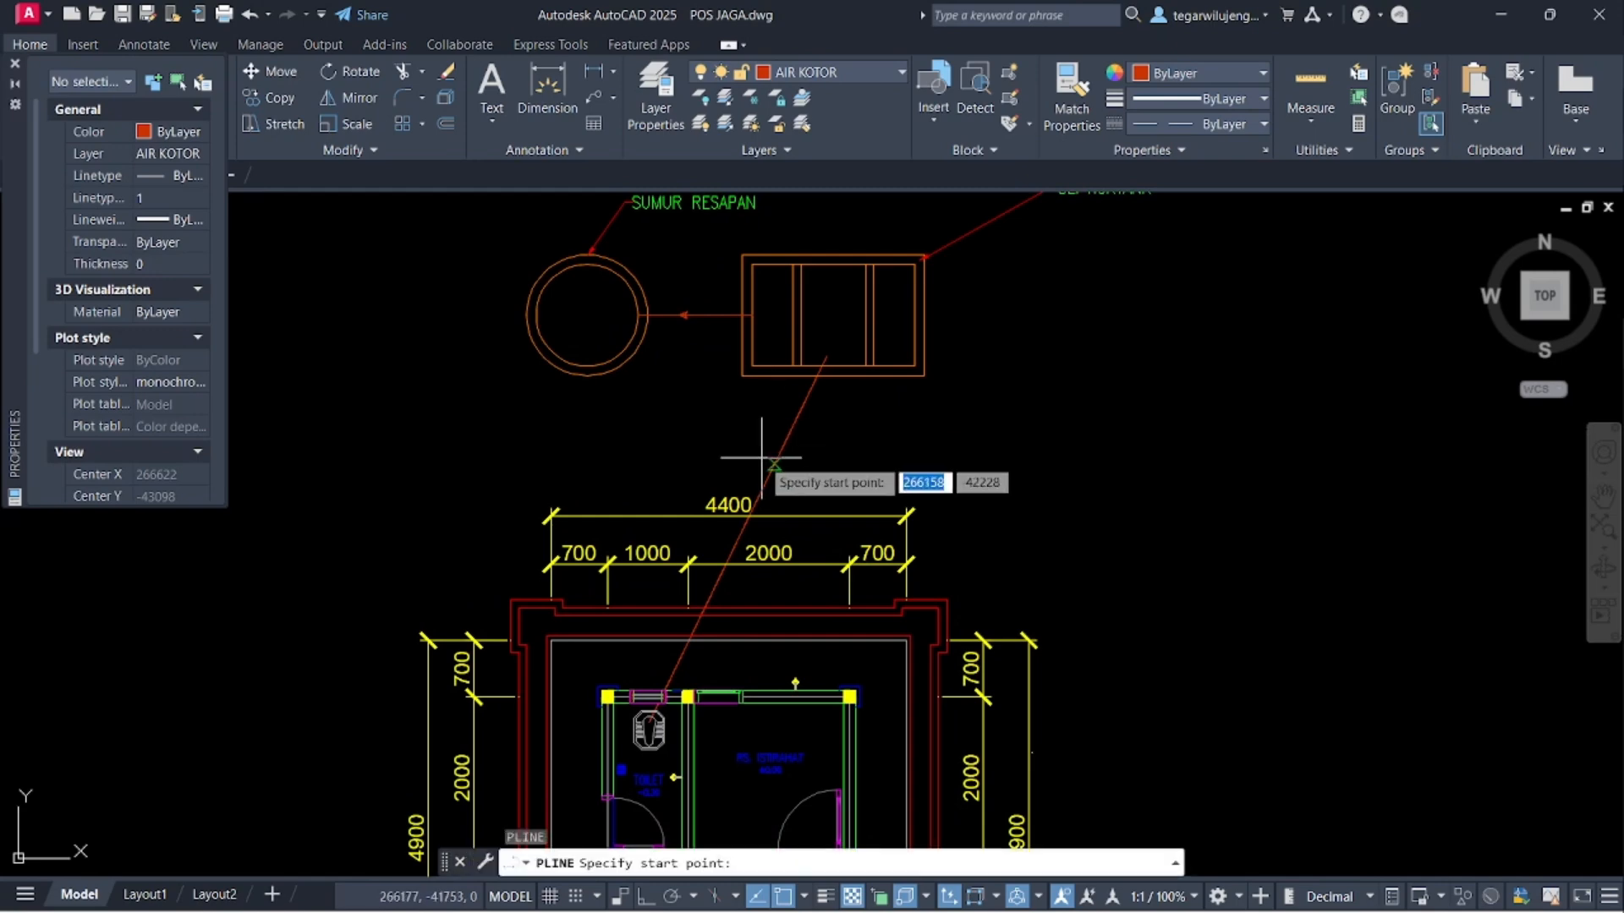
scroll(769, 454, "up", 5)
left_click(847, 358)
scroll(804, 383, "up", 3)
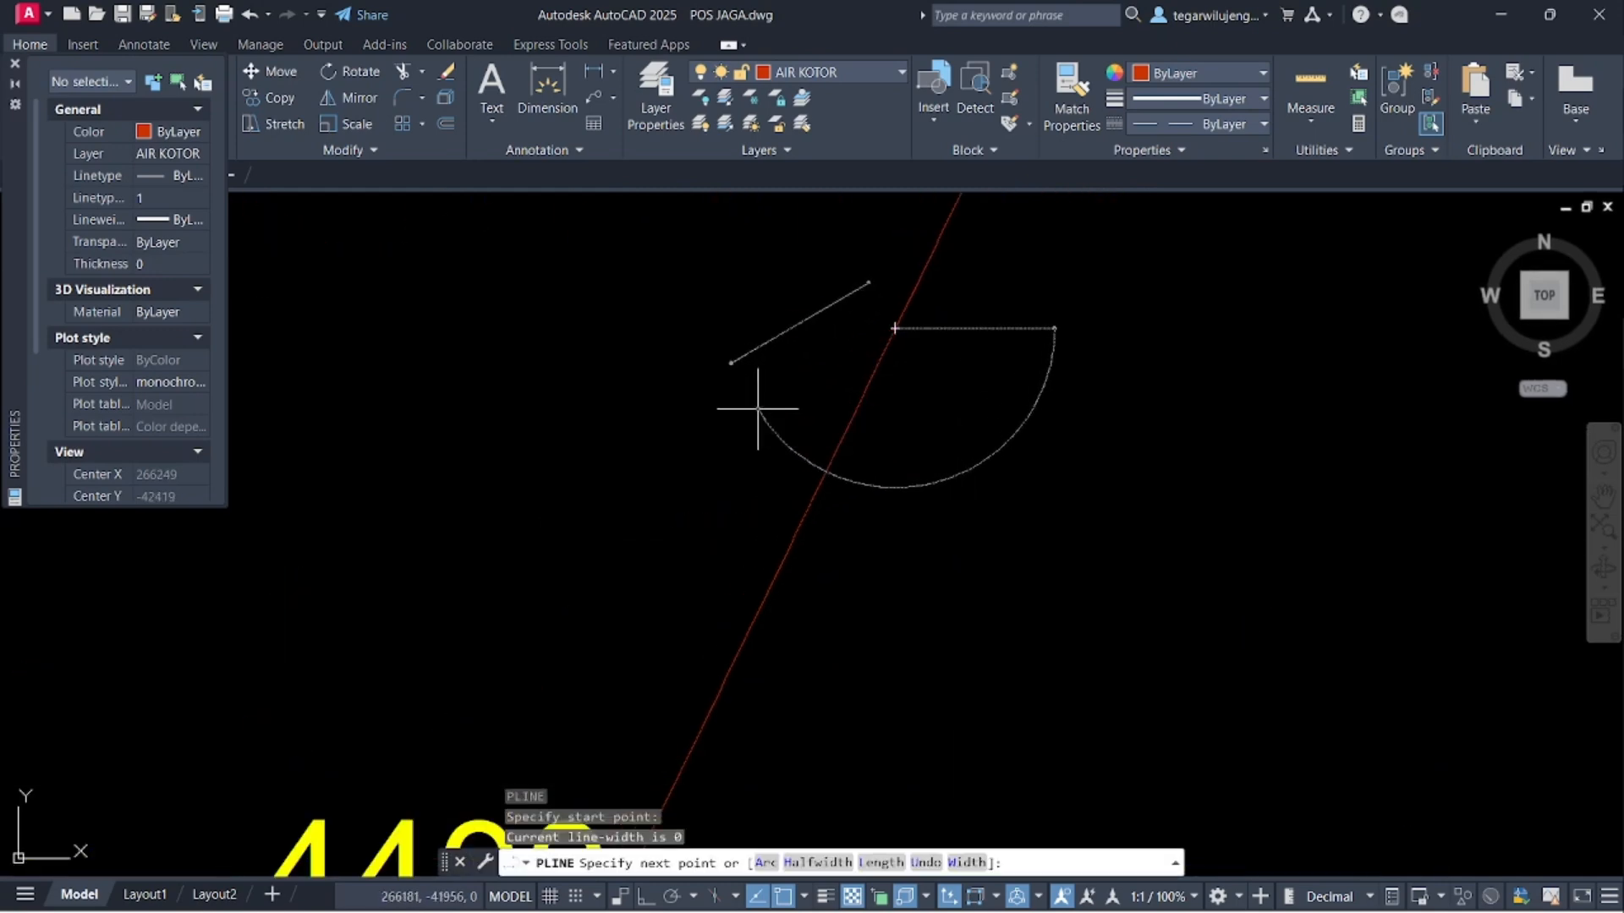
left_click(759, 408)
left_click(858, 406)
key("Escape")
- Mirror the half arrowhead about the slanted waste pipe, keeping the original half
left_click(794, 388)
left_click(761, 379)
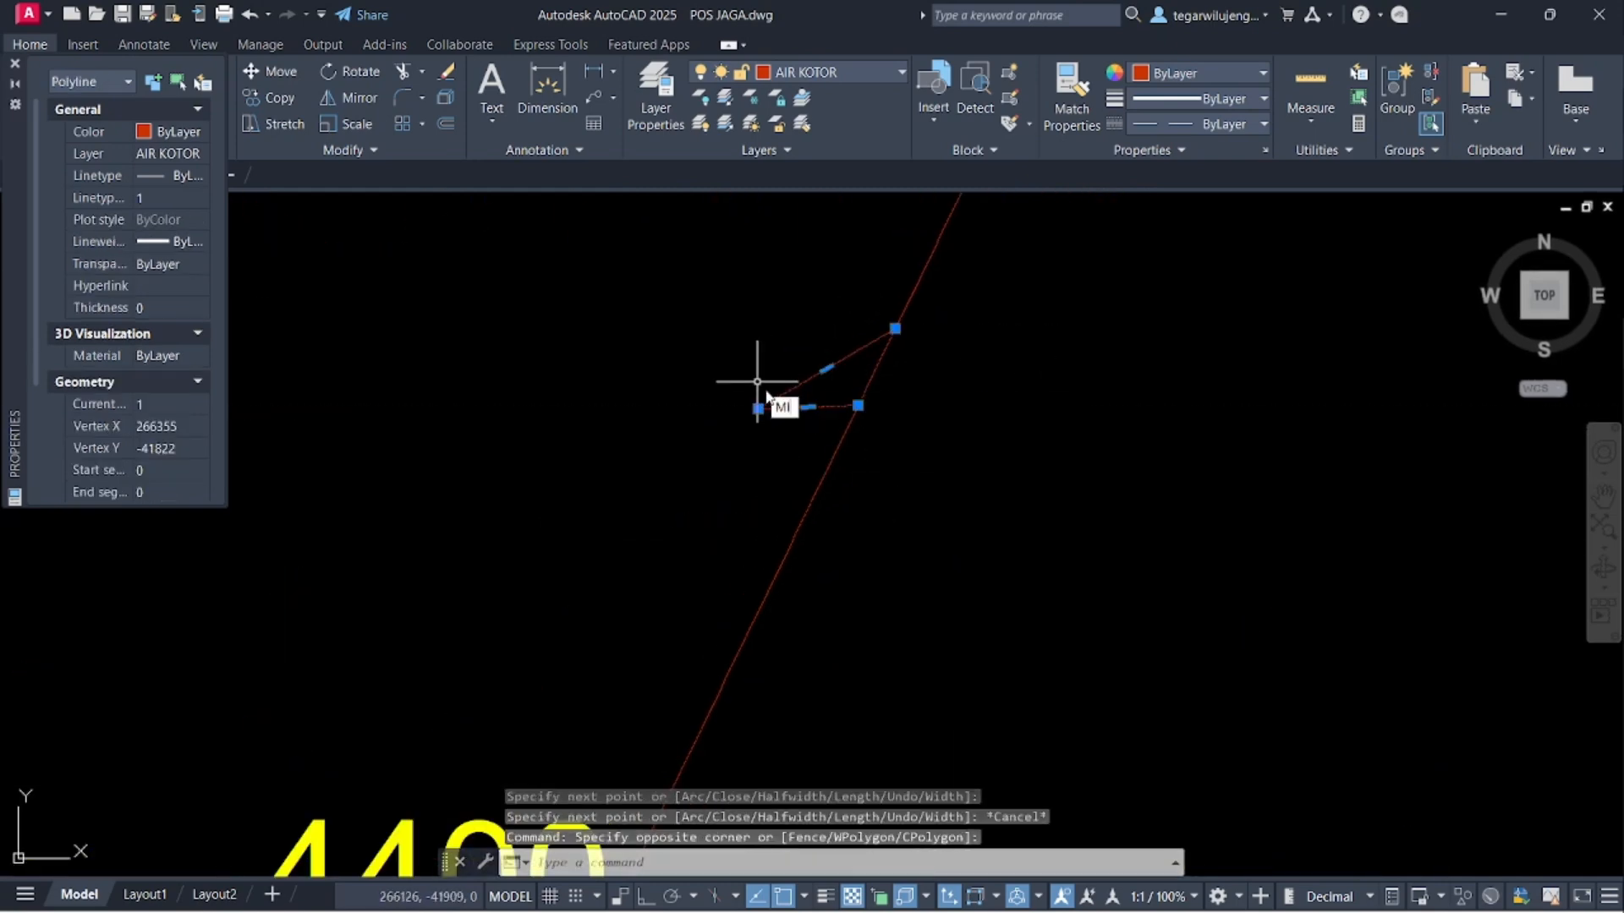
type("MI")
key("Return")
left_click(858, 406)
left_click(894, 328)
key("Return")
- Copy the flow arrow along the waste pipe to just below the 4400 dimension line and just outside the toilet window
left_click(681, 255)
left_click(1014, 532)
type("CO")
key("Return")
left_click(894, 328)
scroll(884, 511, "down", 3)
scroll(883, 510, "down", 2)
middle_click_drag(824, 586, 917, 365)
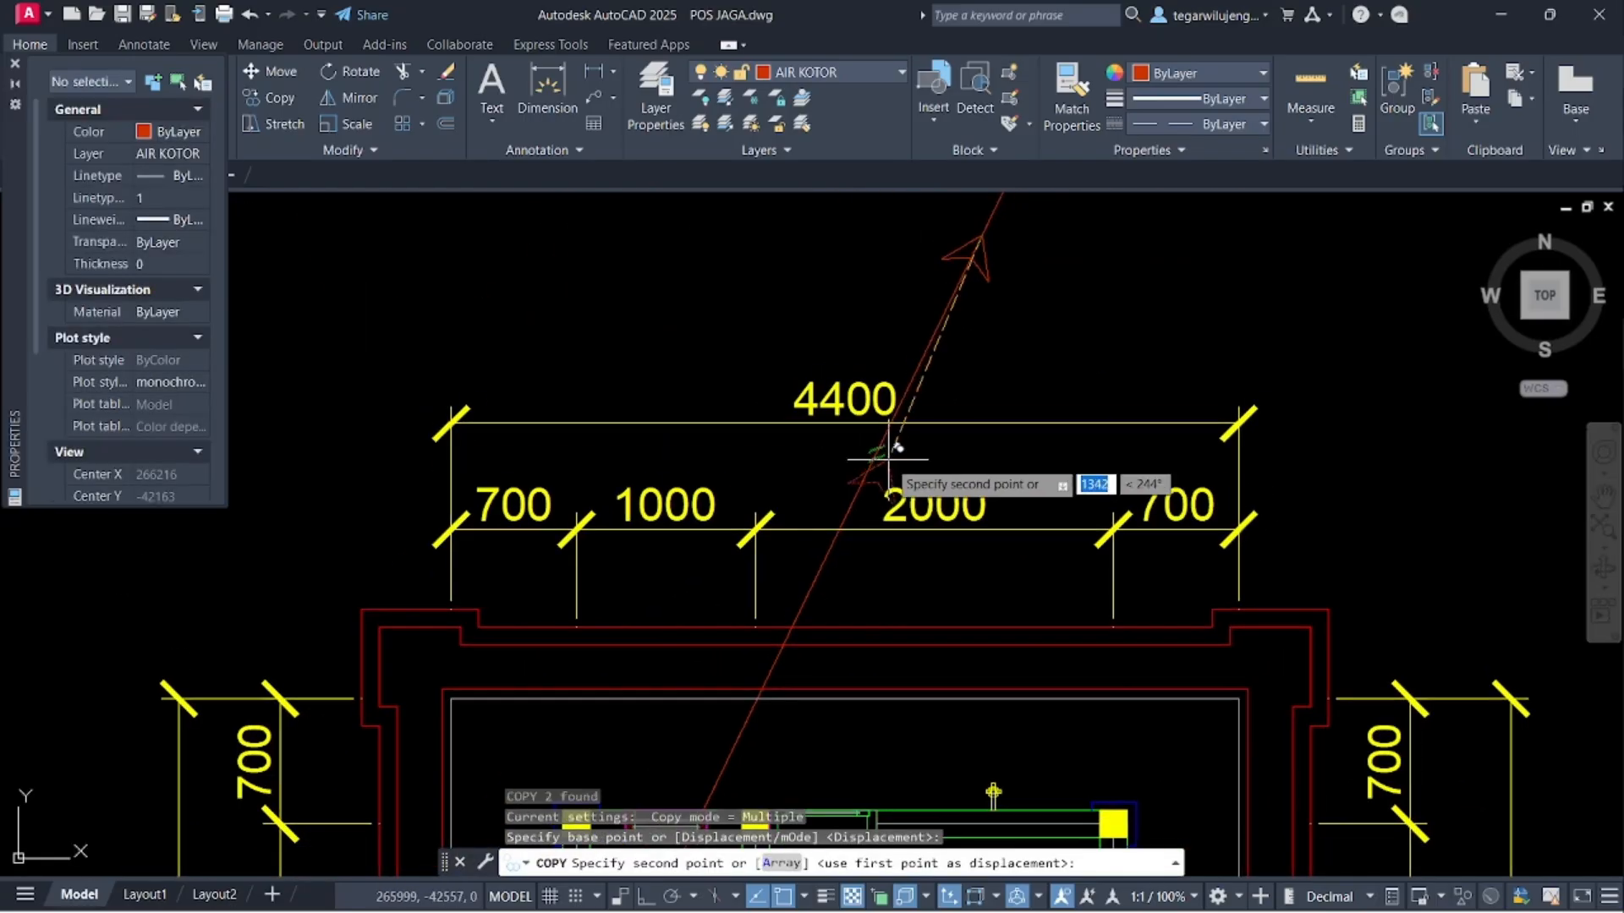
left_click(864, 476)
middle_click_drag(786, 647, 836, 482)
left_click(791, 568)
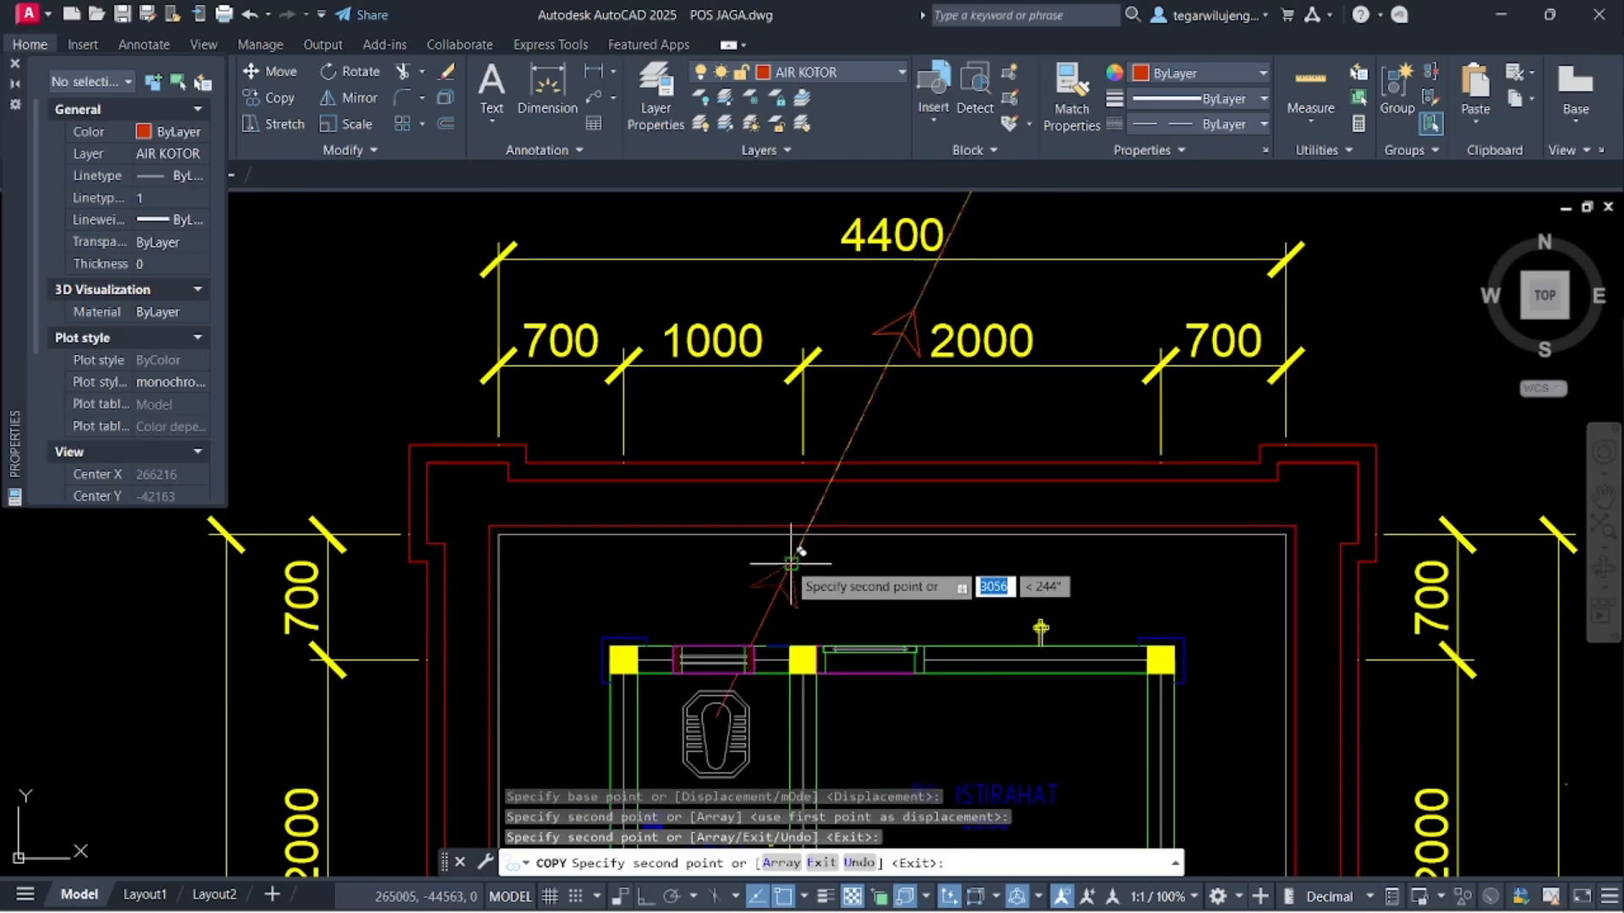
key("Escape")
- Match the SEPTICKTANK and SUMUR RESAPAN labels and leaders to the properties of the upper KRAN AIR leader in the clean water plan
scroll(850, 601, "down", 5)
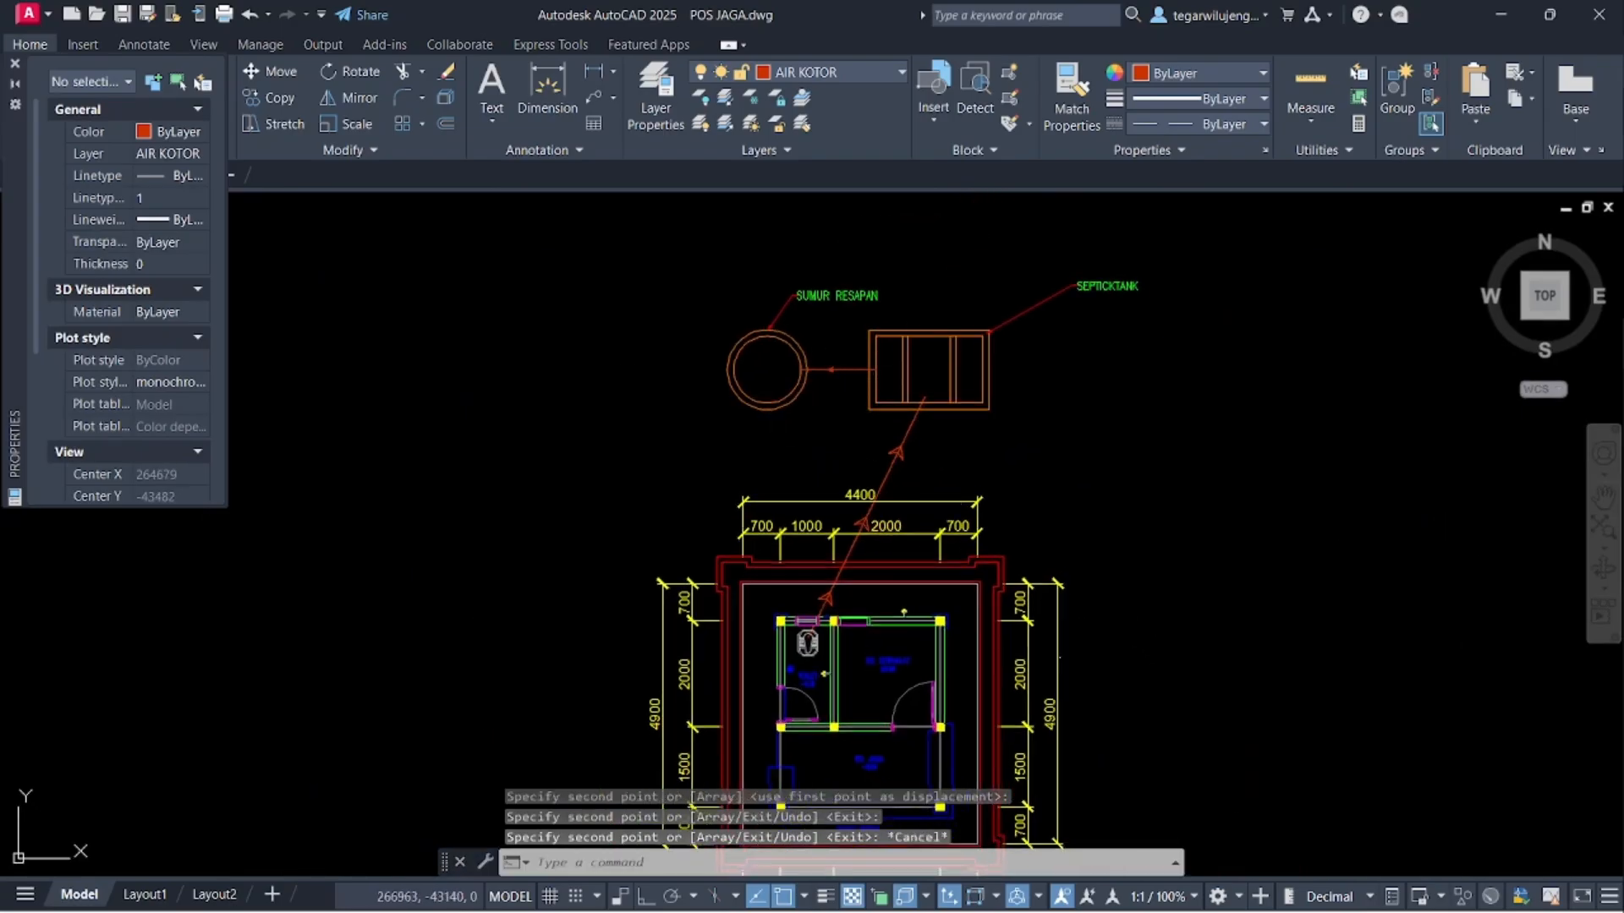
middle_click_drag(773, 397, 730, 387)
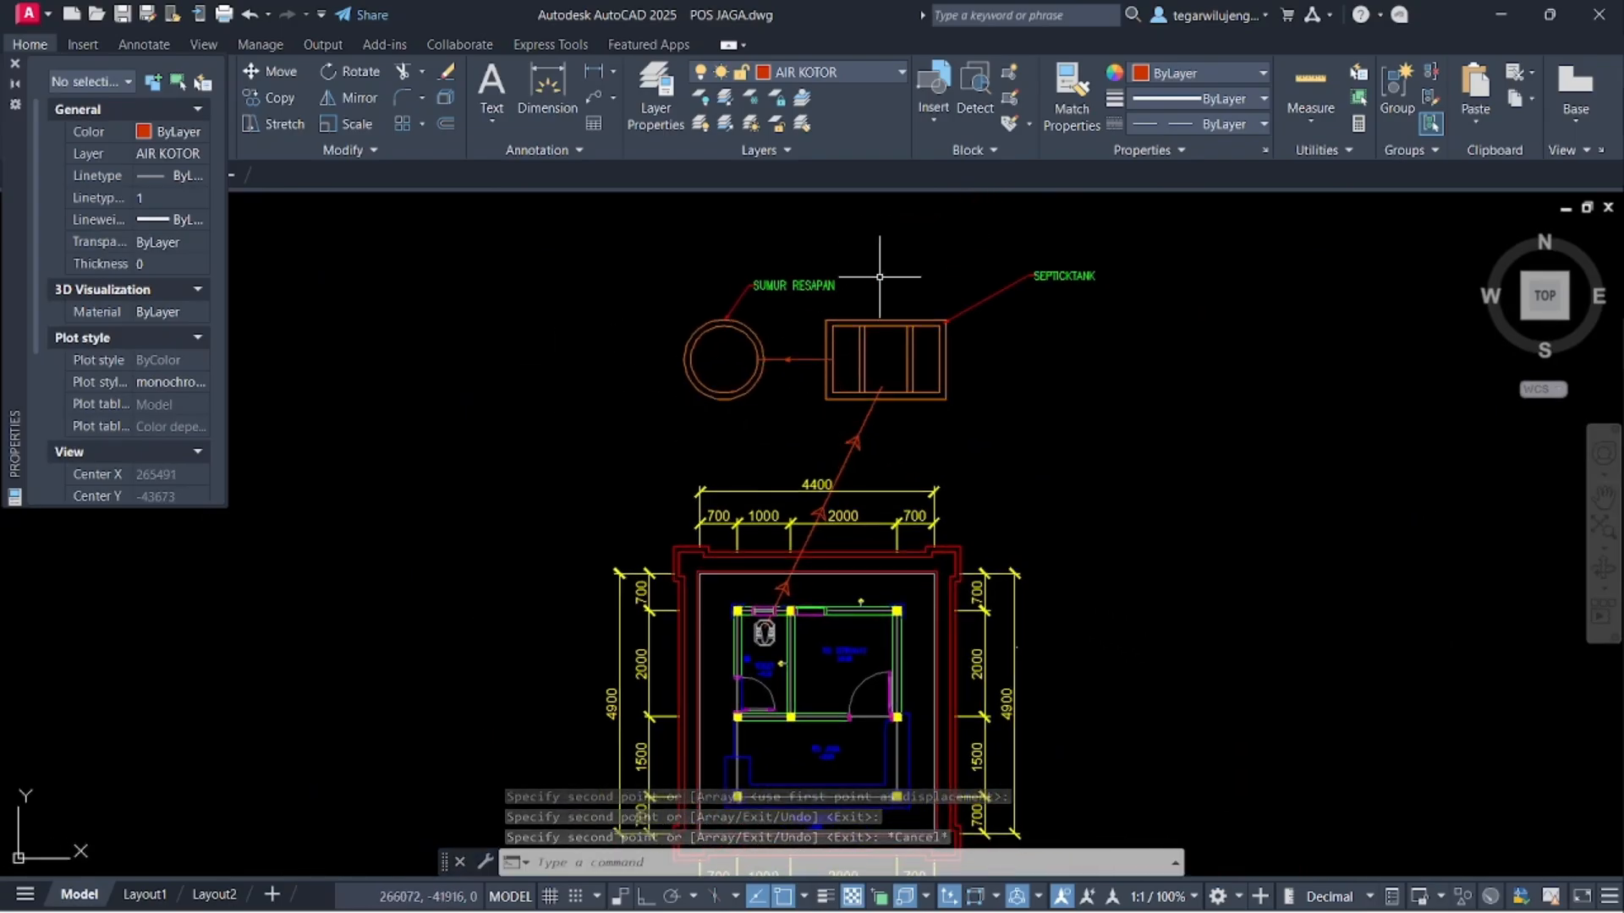
scroll(753, 300, "up", 4)
scroll(754, 297, "down", 2)
scroll(754, 298, "down", 4)
scroll(768, 257, "up", 5)
middle_click_drag(721, 312, 731, 436)
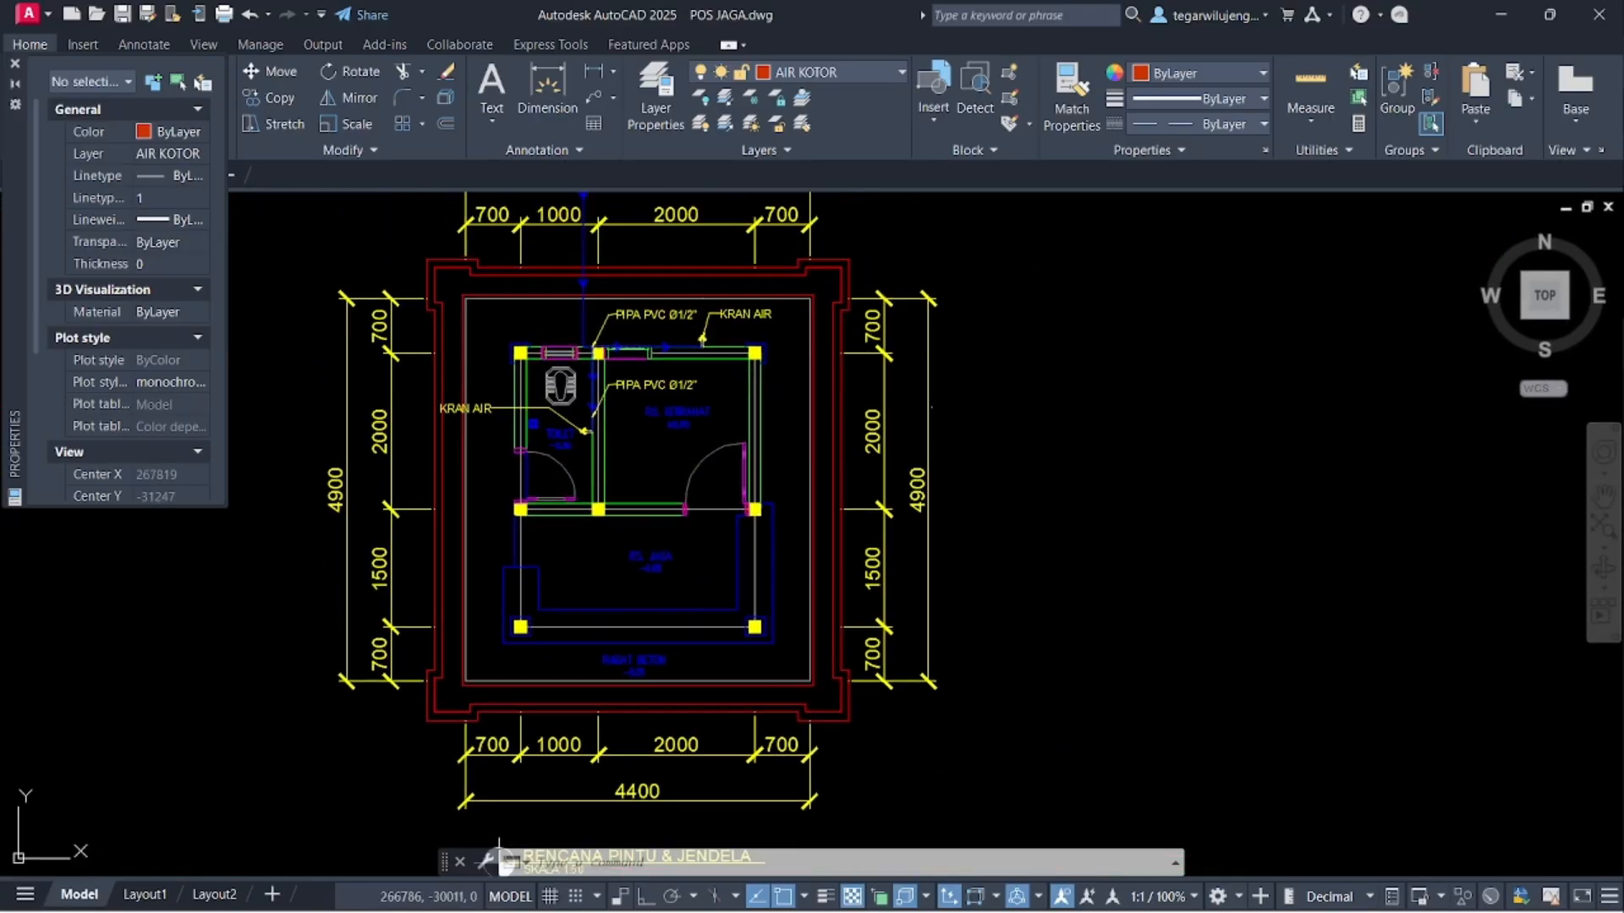
left_click(688, 333)
key("space")
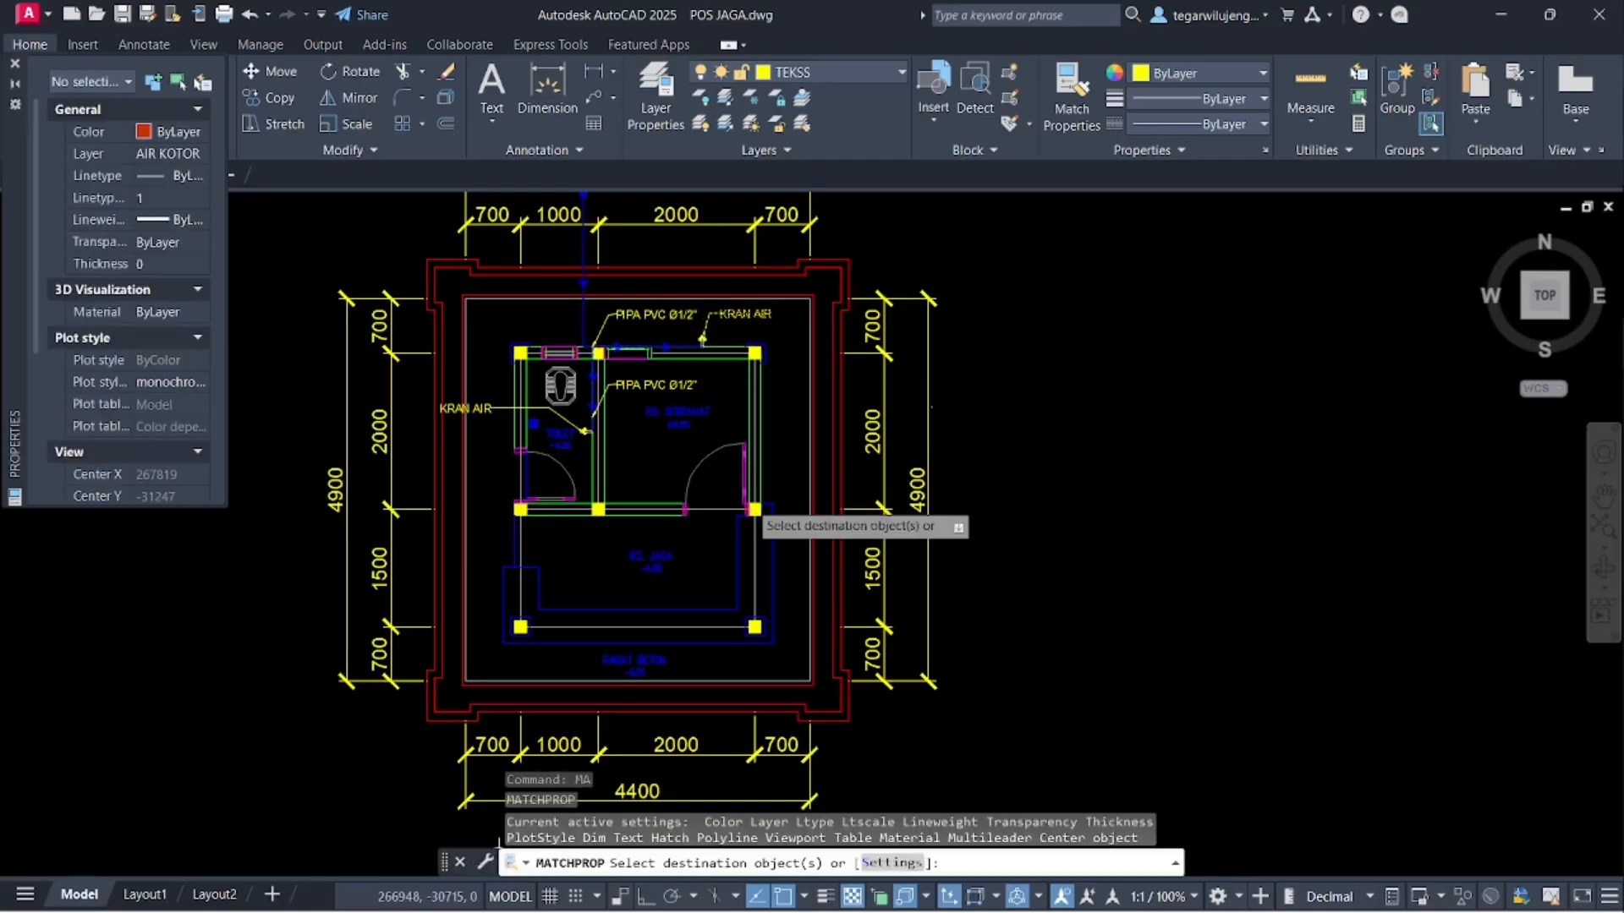
scroll(741, 496, "down", 5)
middle_click_drag(703, 568, 726, 376)
scroll(753, 410, "up", 5)
left_click(892, 645)
left_click(826, 543)
left_click(536, 656)
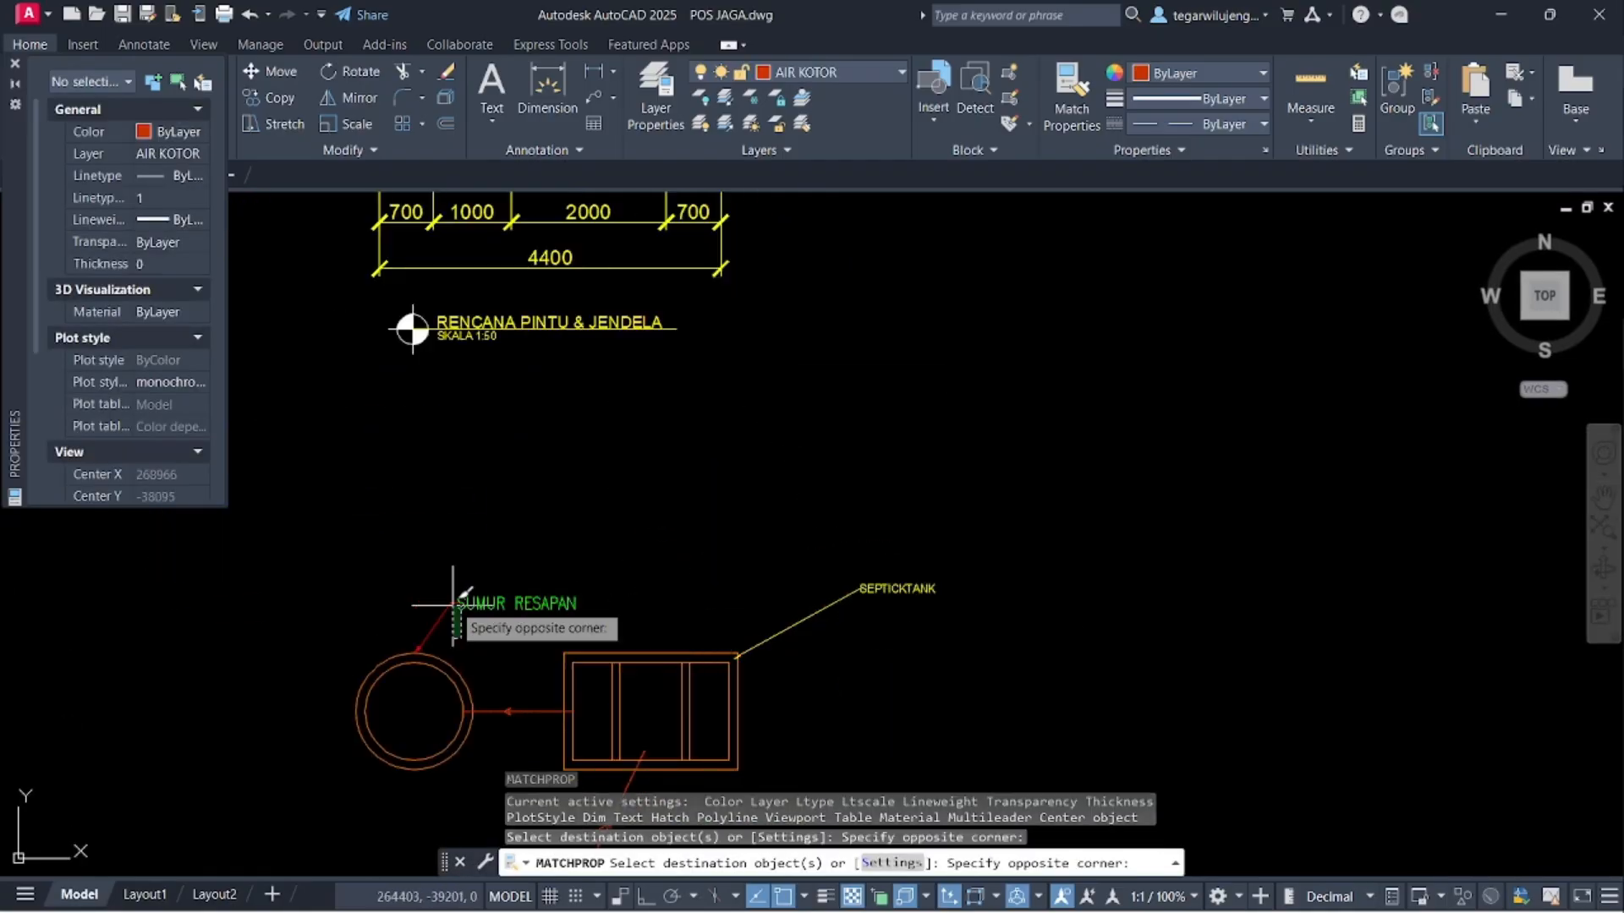
left_click(529, 561)
key("Escape")
mouse_move(526, 588)
middle_mouse_down()
mouse_move(568, 417)
mouse_move(539, 362)
middle_mouse_up()
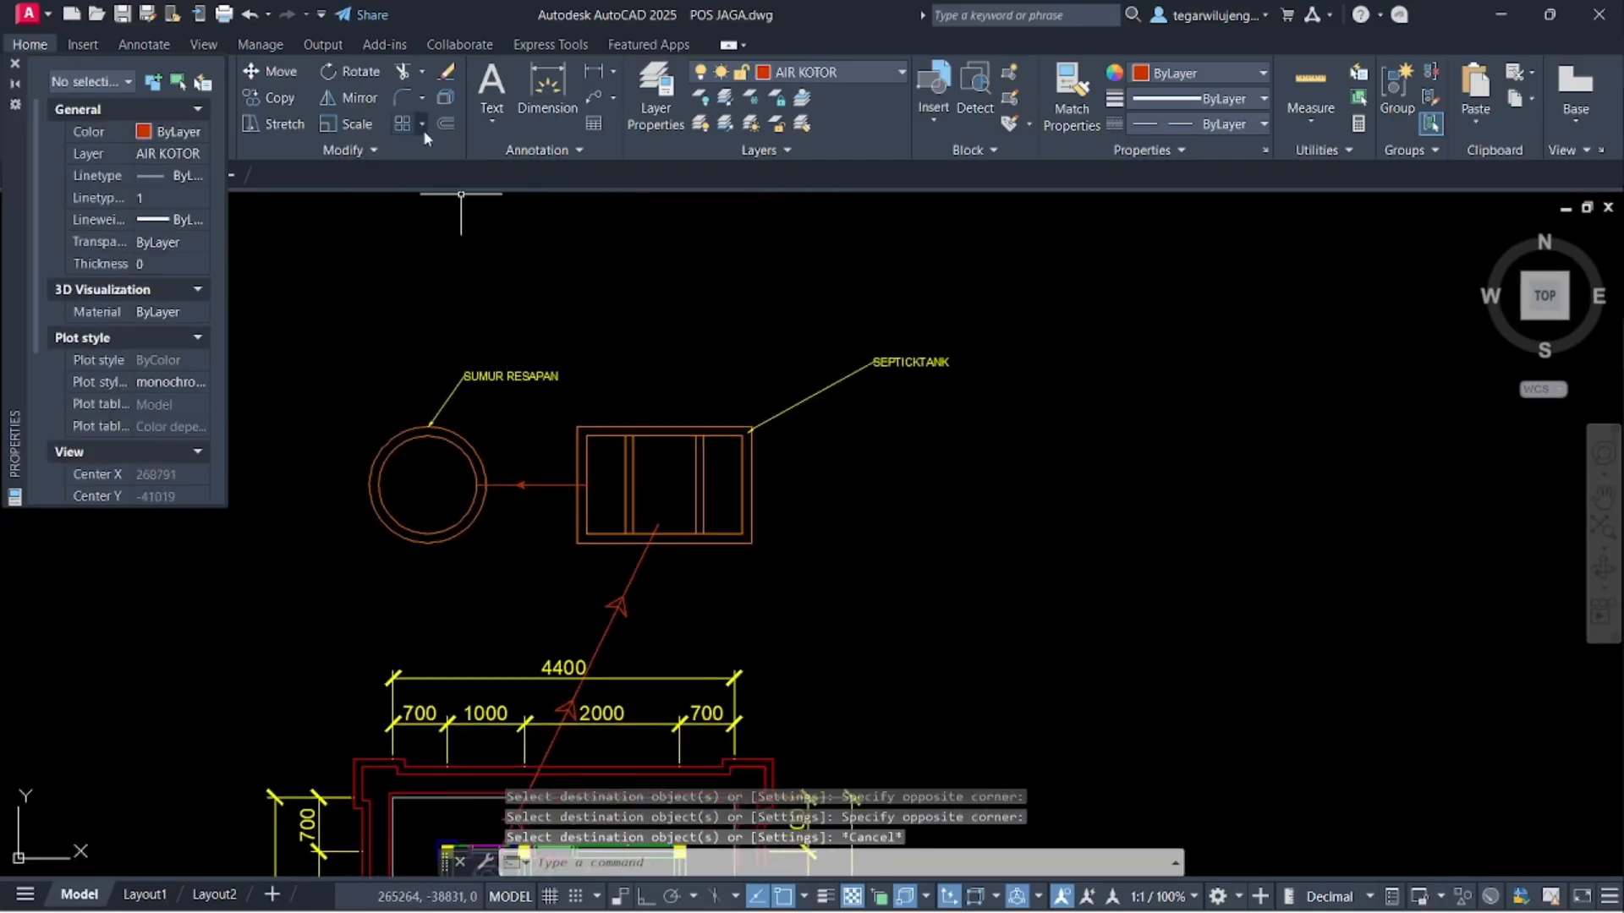
- Add a multileader labelled PIPA PVC Ø4" pointing at the slanted waste pipe between the septic tank and the 4400 dimension, with Ortho on
left_click(591, 97)
scroll(575, 575, "up", 5)
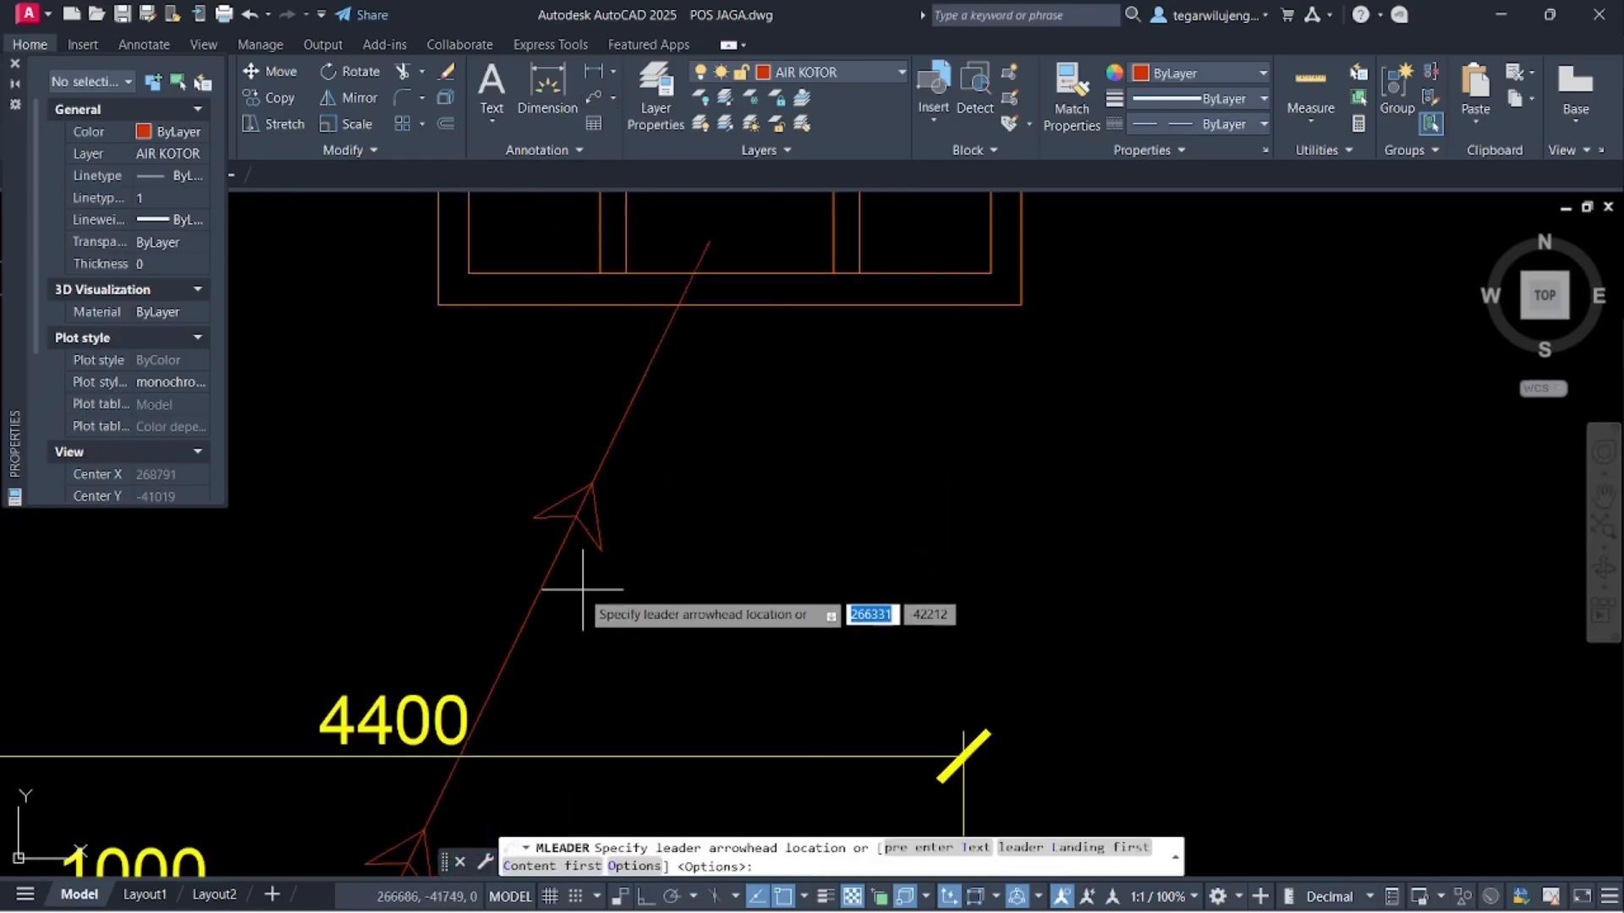
left_click(537, 607)
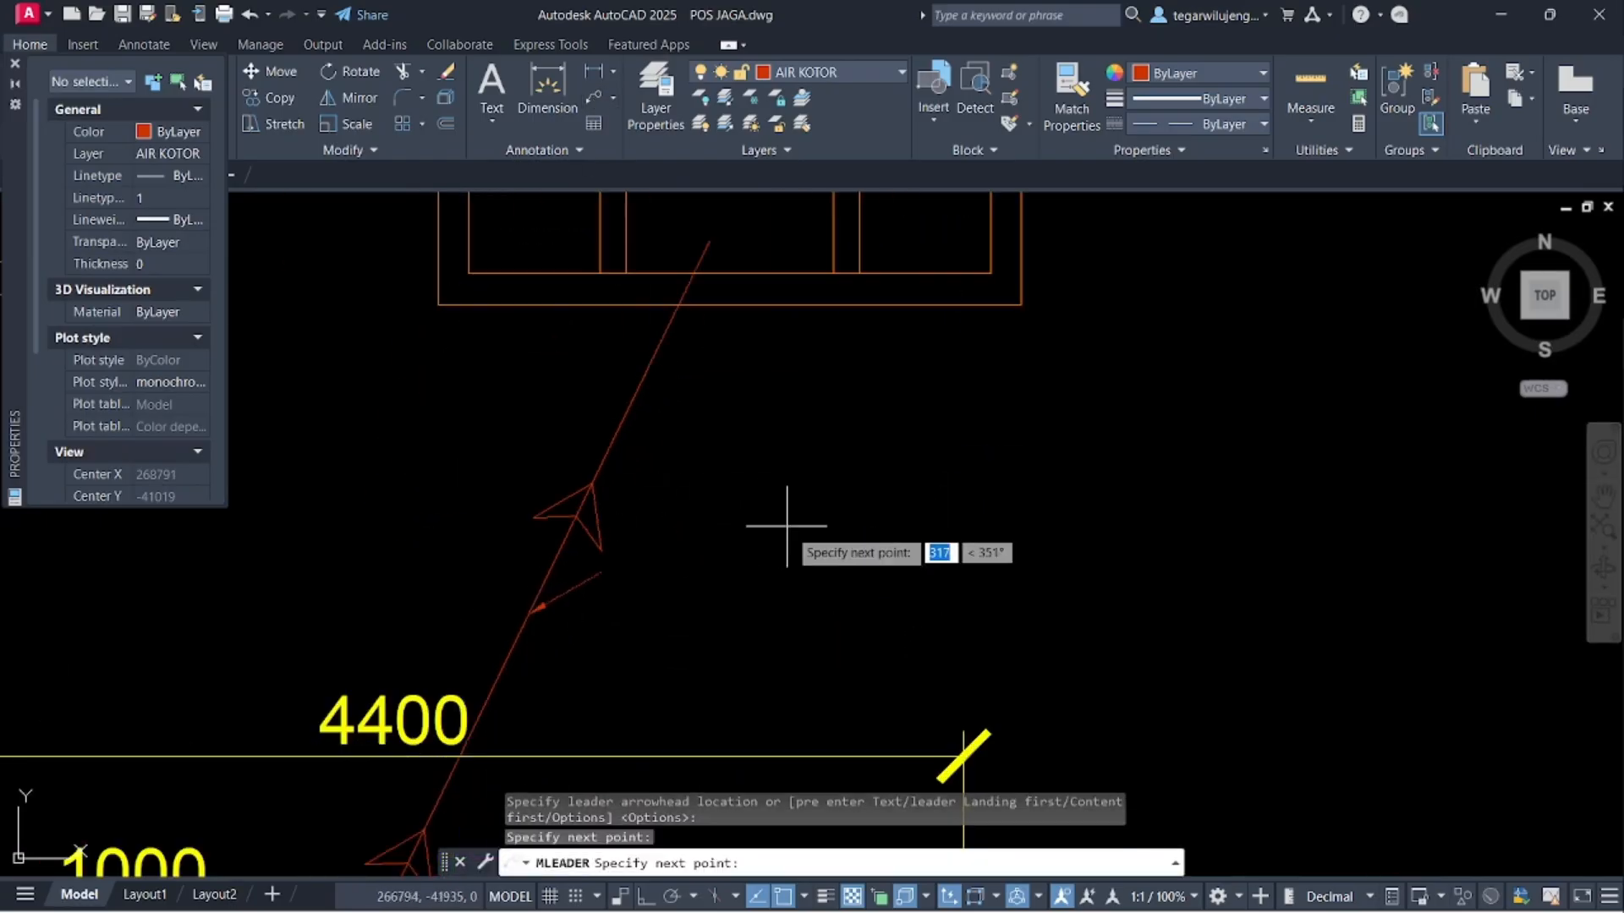
key("F8")
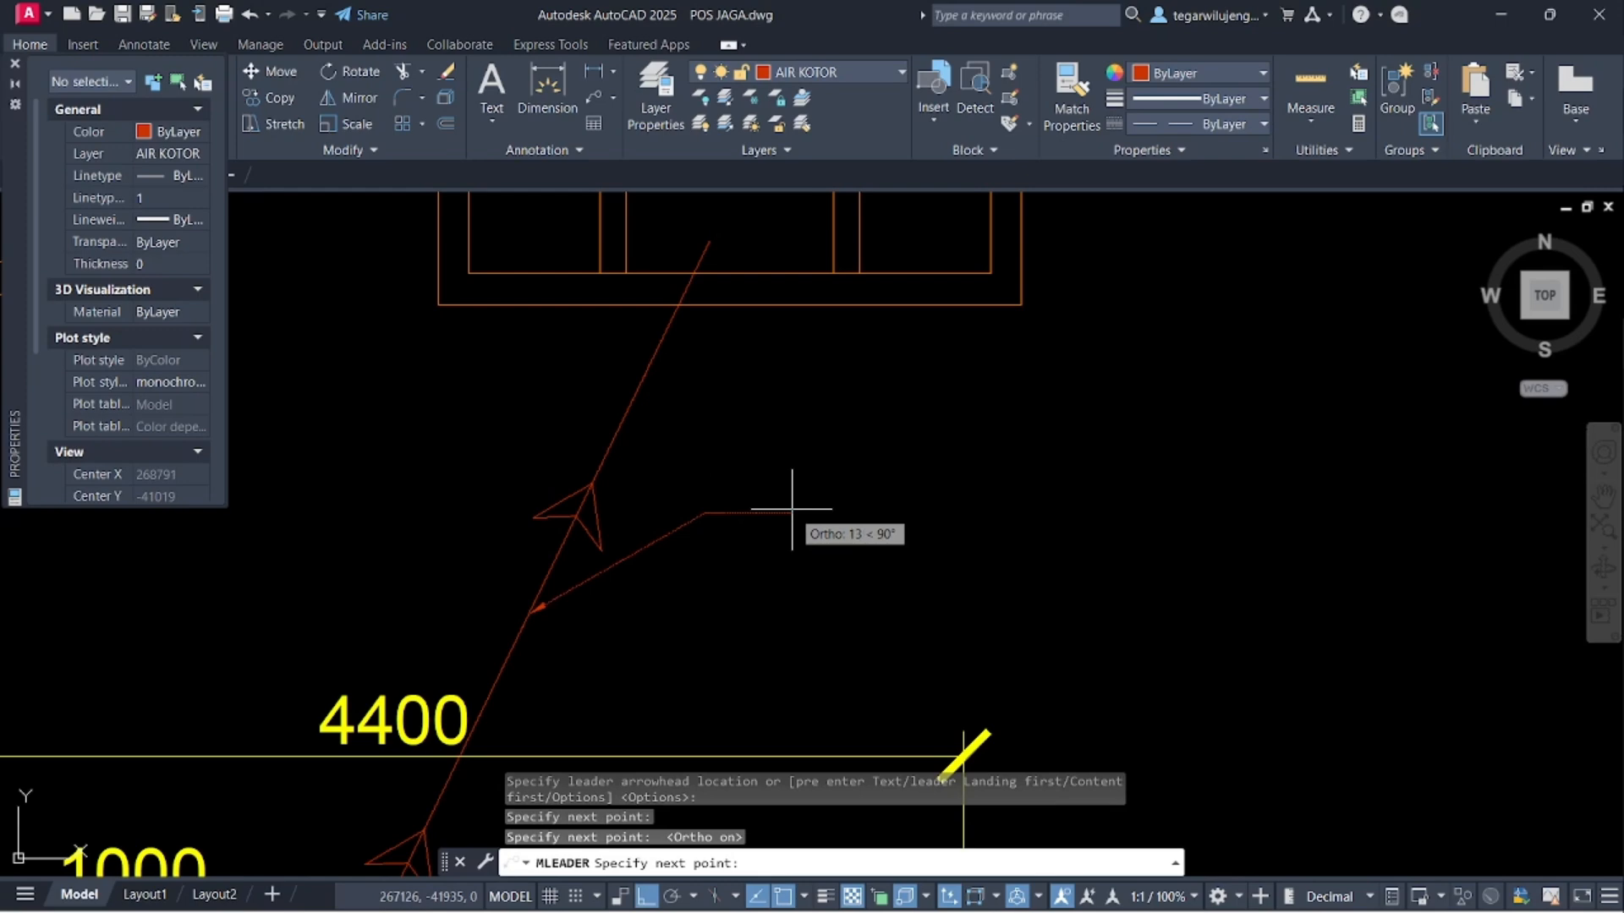
left_click(792, 512)
scroll(546, 571, "down", 3)
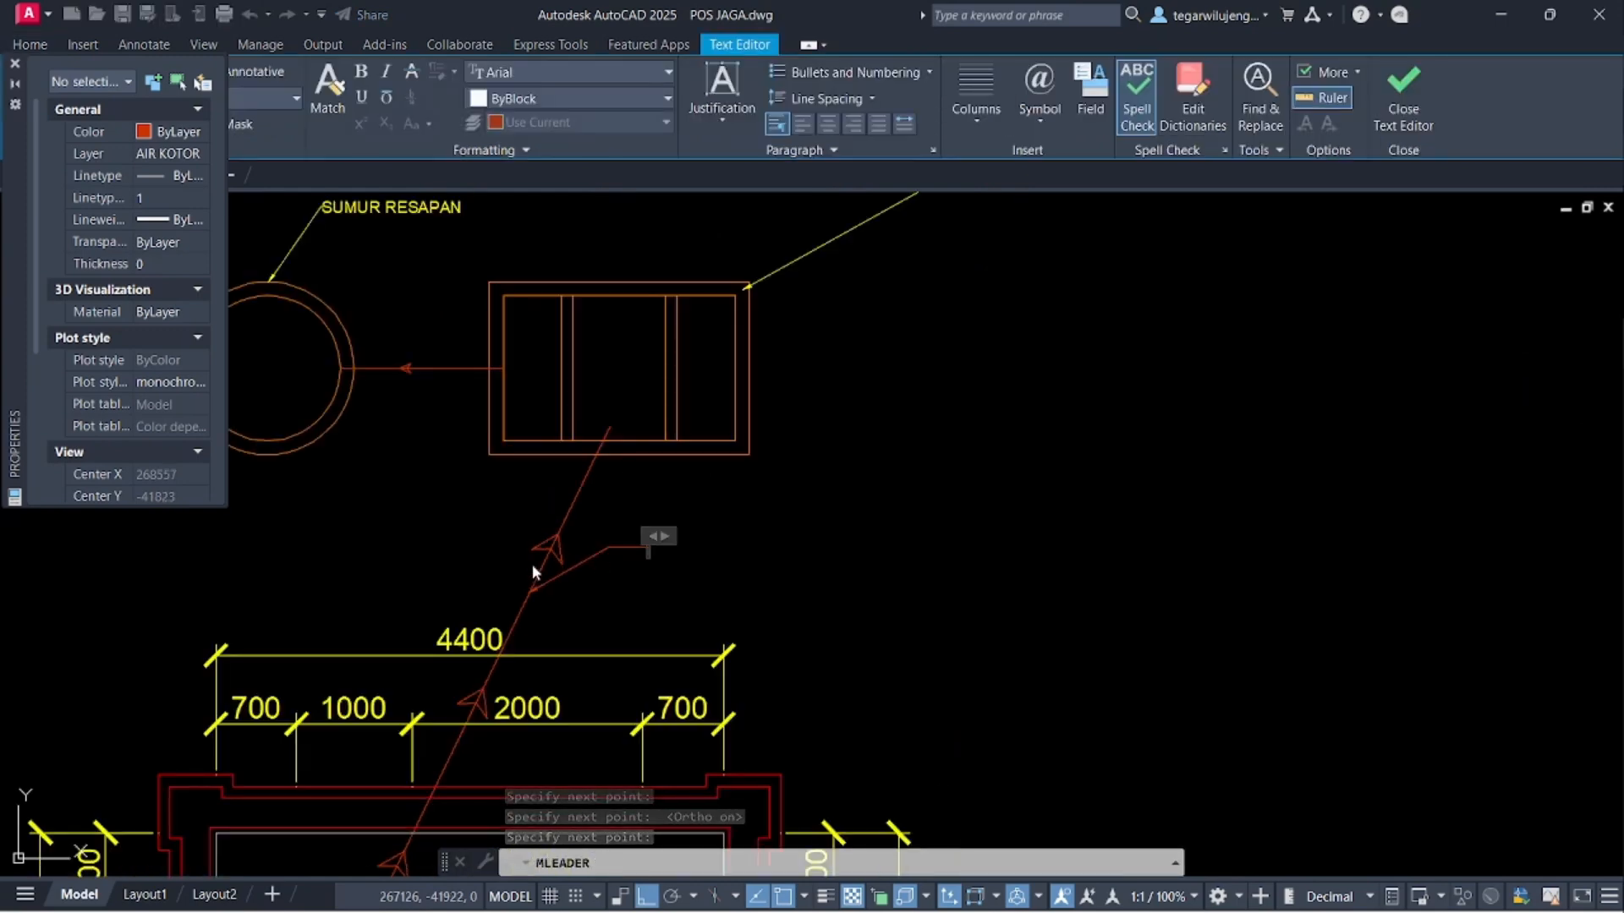
type("S")
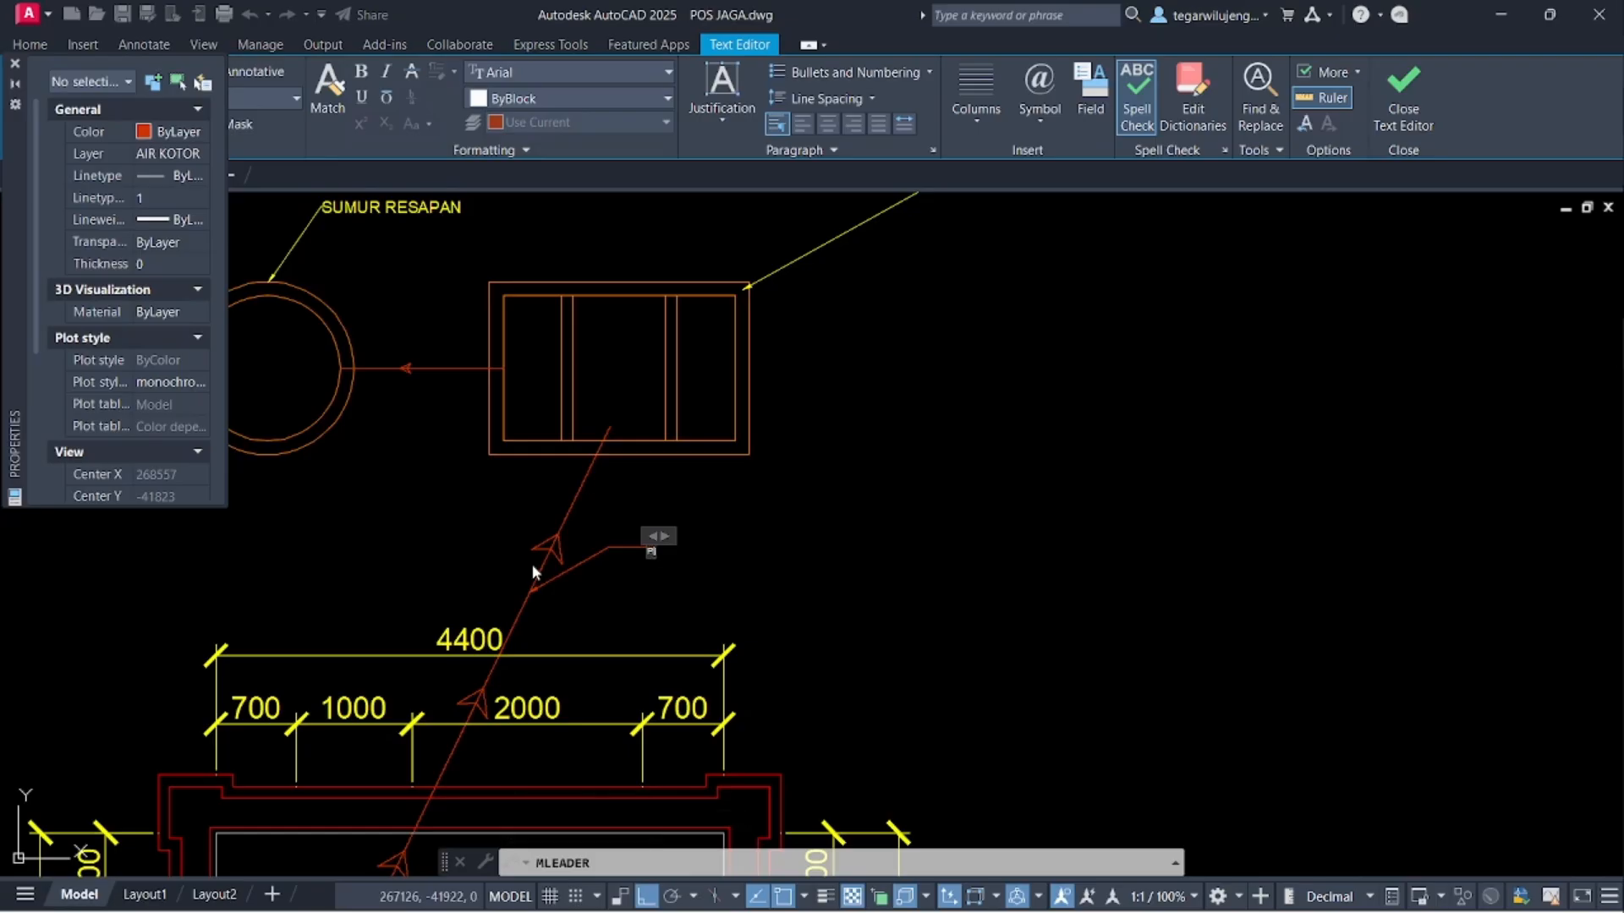
type("IPA PVC")
left_click(1042, 119)
left_click(1071, 199)
left_click(1229, 397)
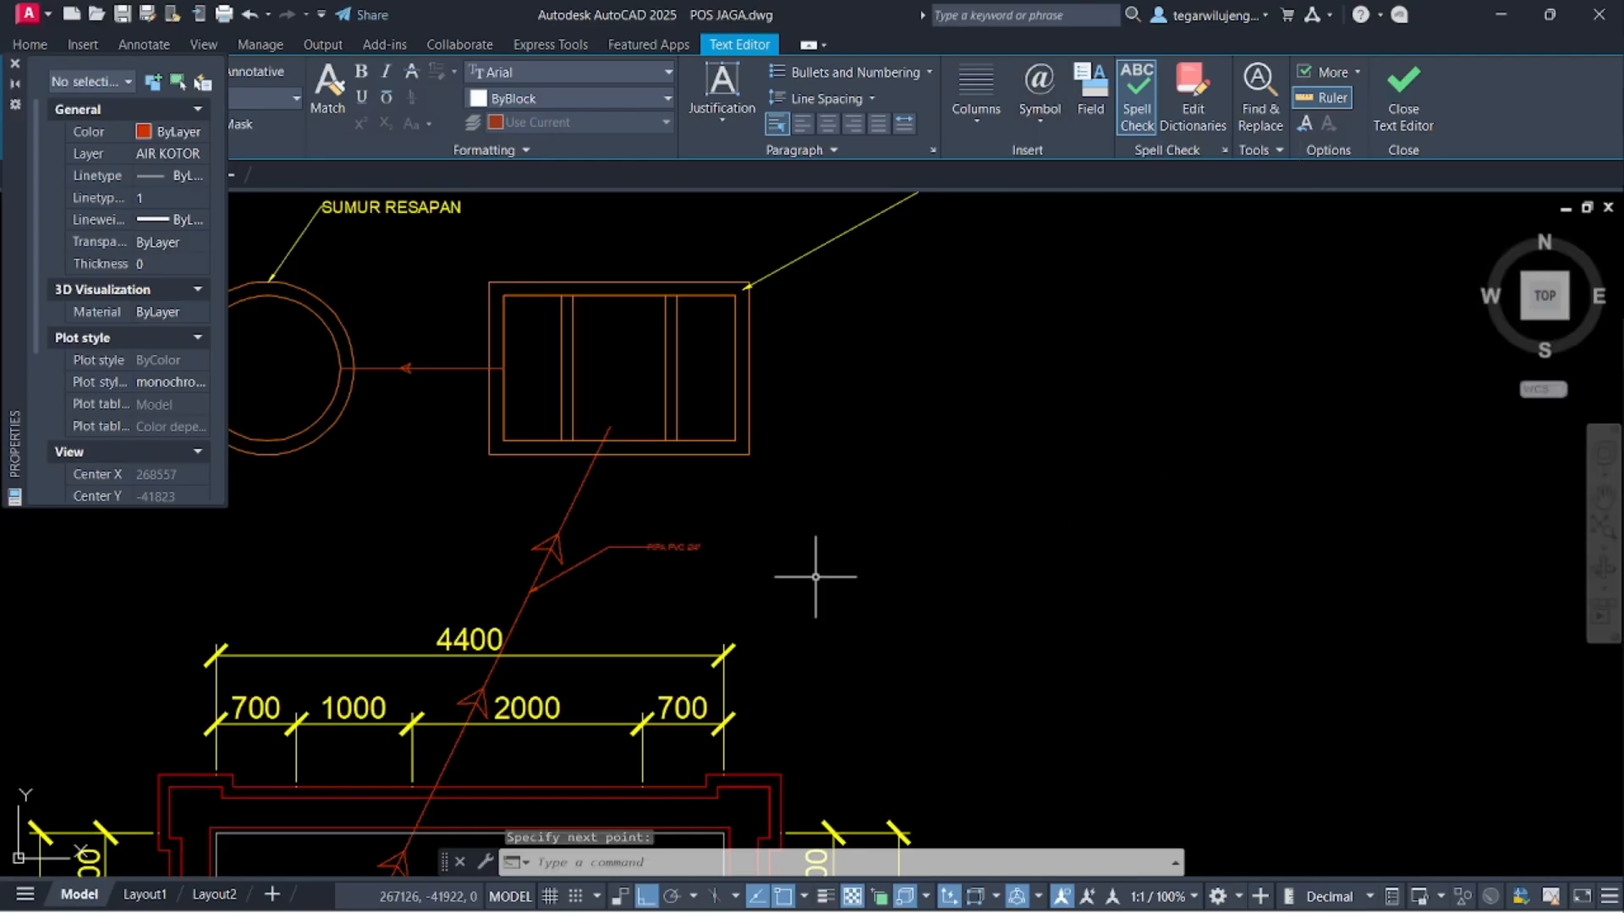
- Copy the PIPA PVC Ø4" leader so its arrowhead points at the squat toilet's drain
scroll(609, 632, "down", 2)
middle_click_drag(606, 632, 666, 448)
left_click(664, 433)
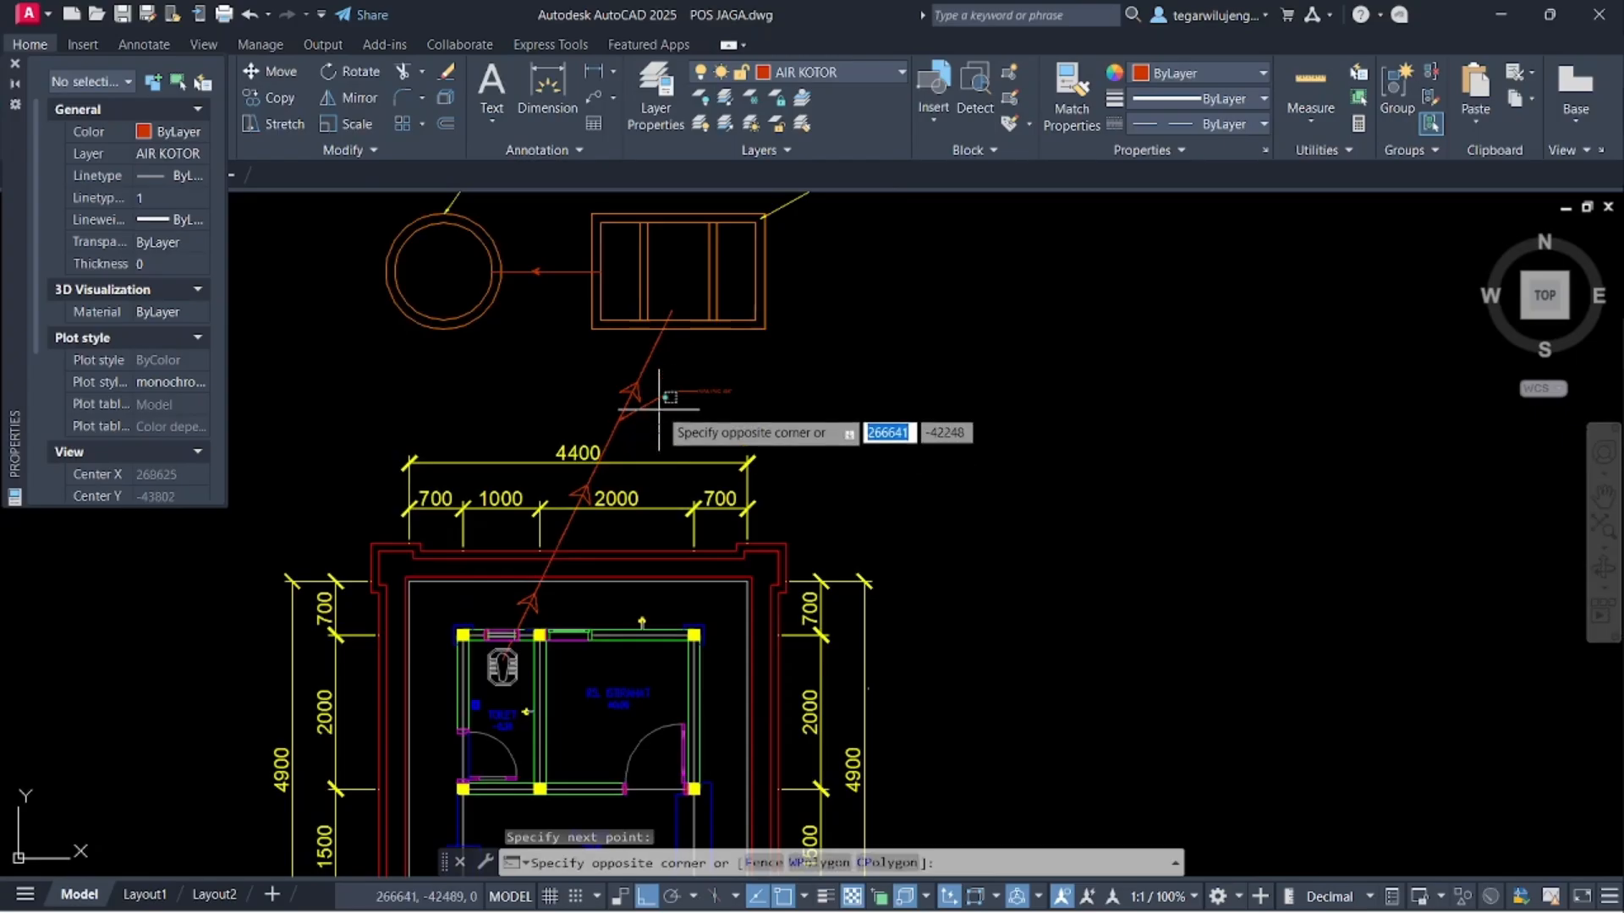
left_click(659, 393)
type("CO")
key("space")
scroll(615, 412, "up", 4)
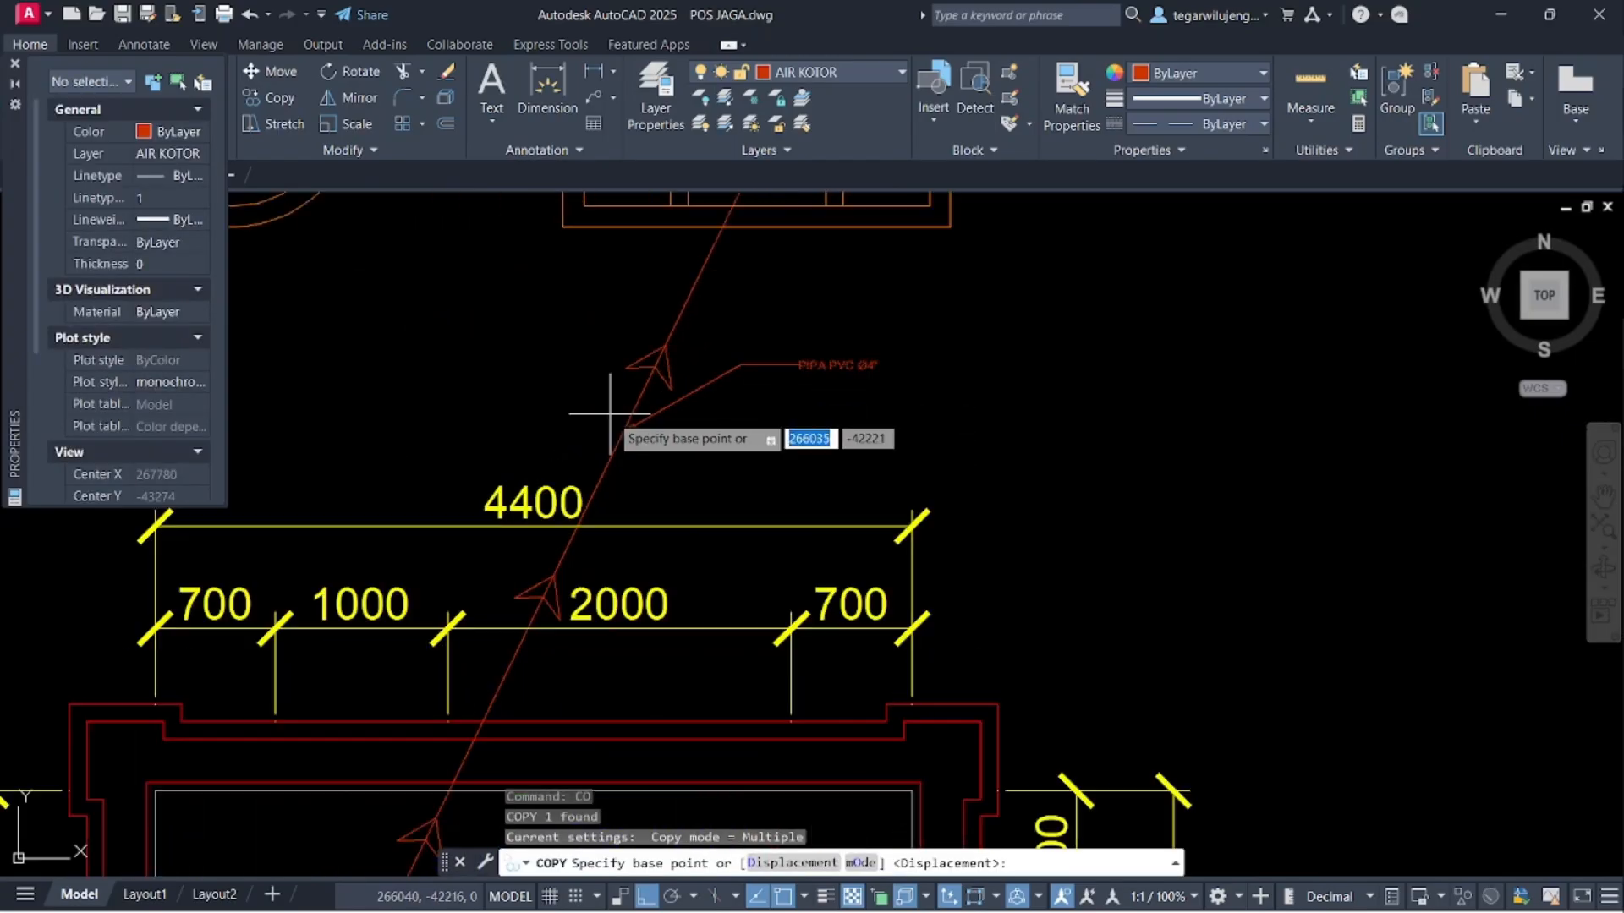
left_click(622, 431)
scroll(622, 431, "down", 2)
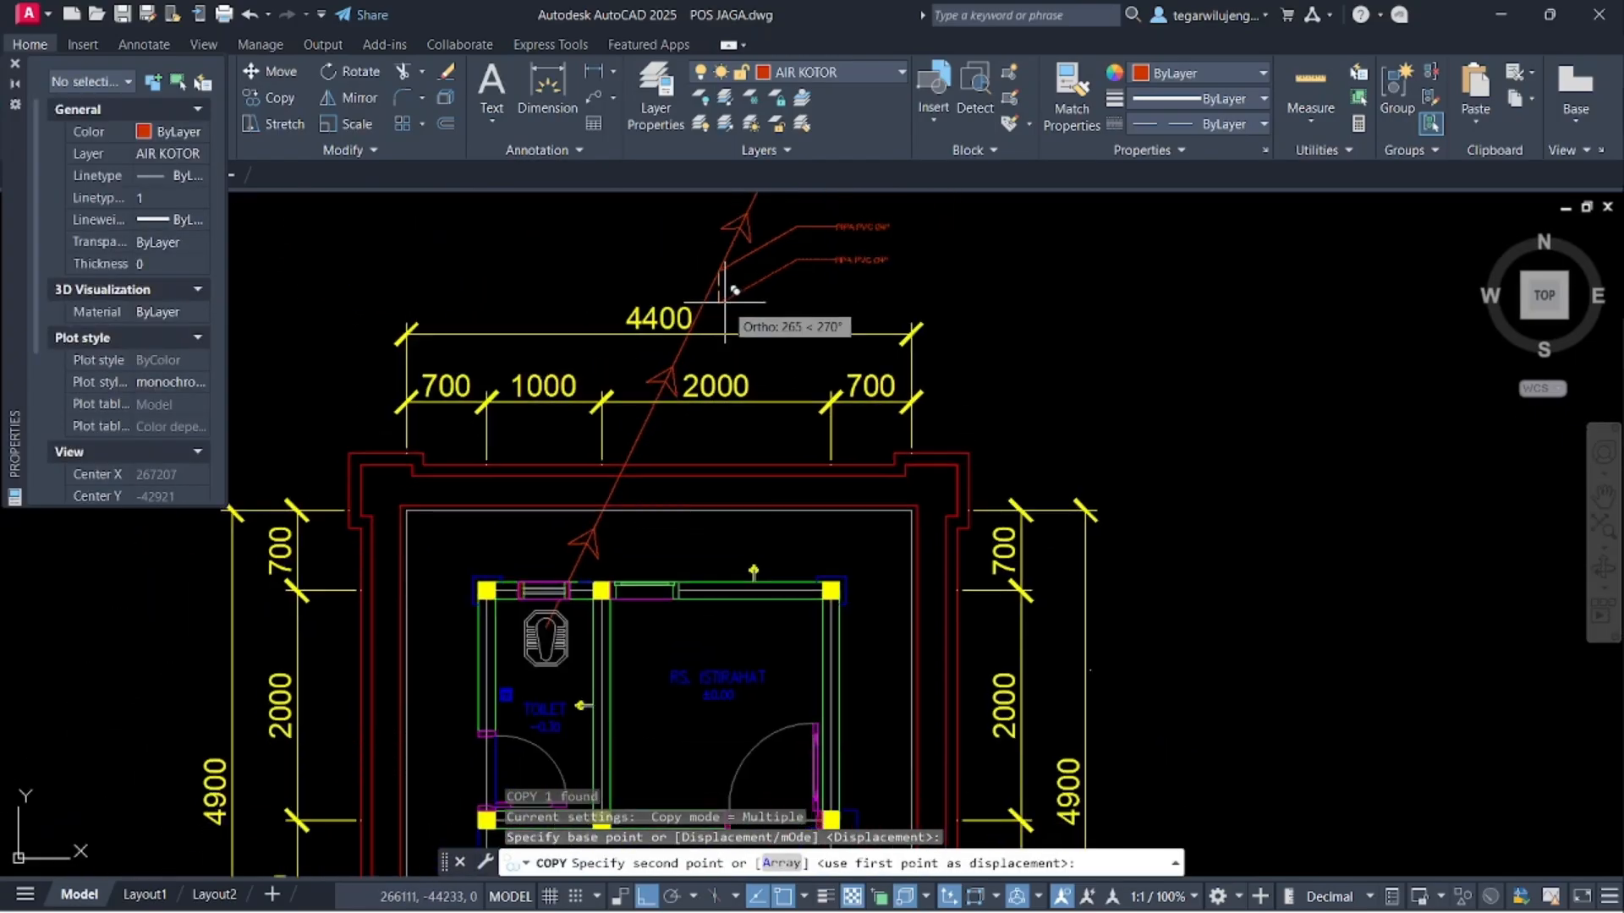
scroll(545, 643, "up", 4)
left_click(547, 643)
key("Escape")
- Stretch the copied leader's bend and text straight up by about 373 units, clear of the upper wall
scroll(848, 561, "up", 4)
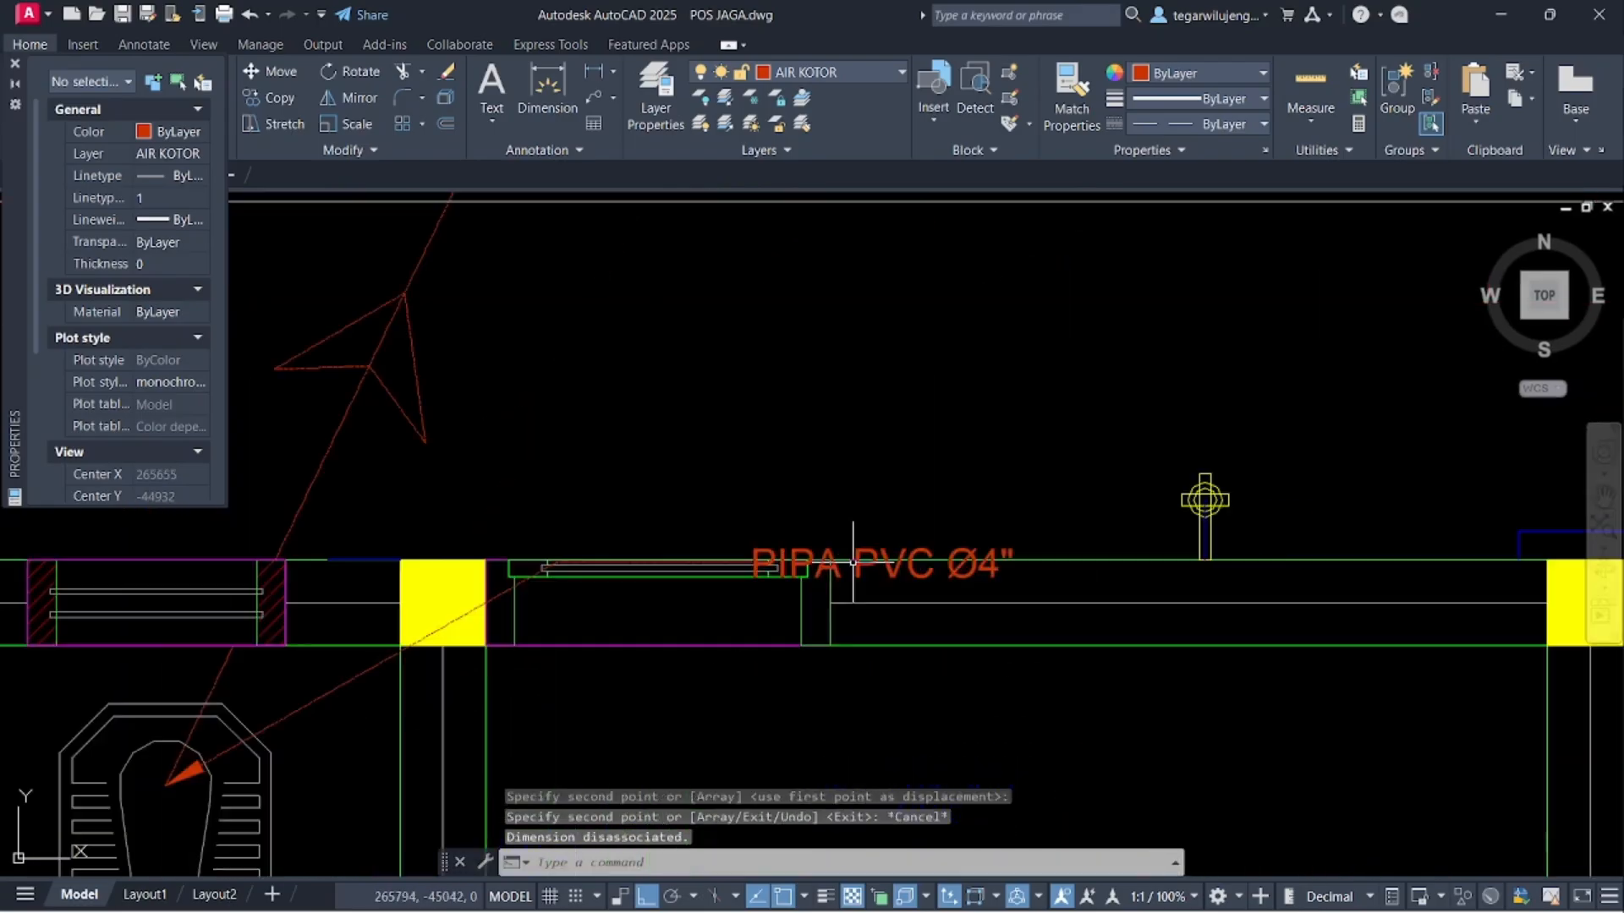
left_click(867, 560)
key("Escape")
left_click(572, 563)
left_click(557, 562)
left_click(556, 351)
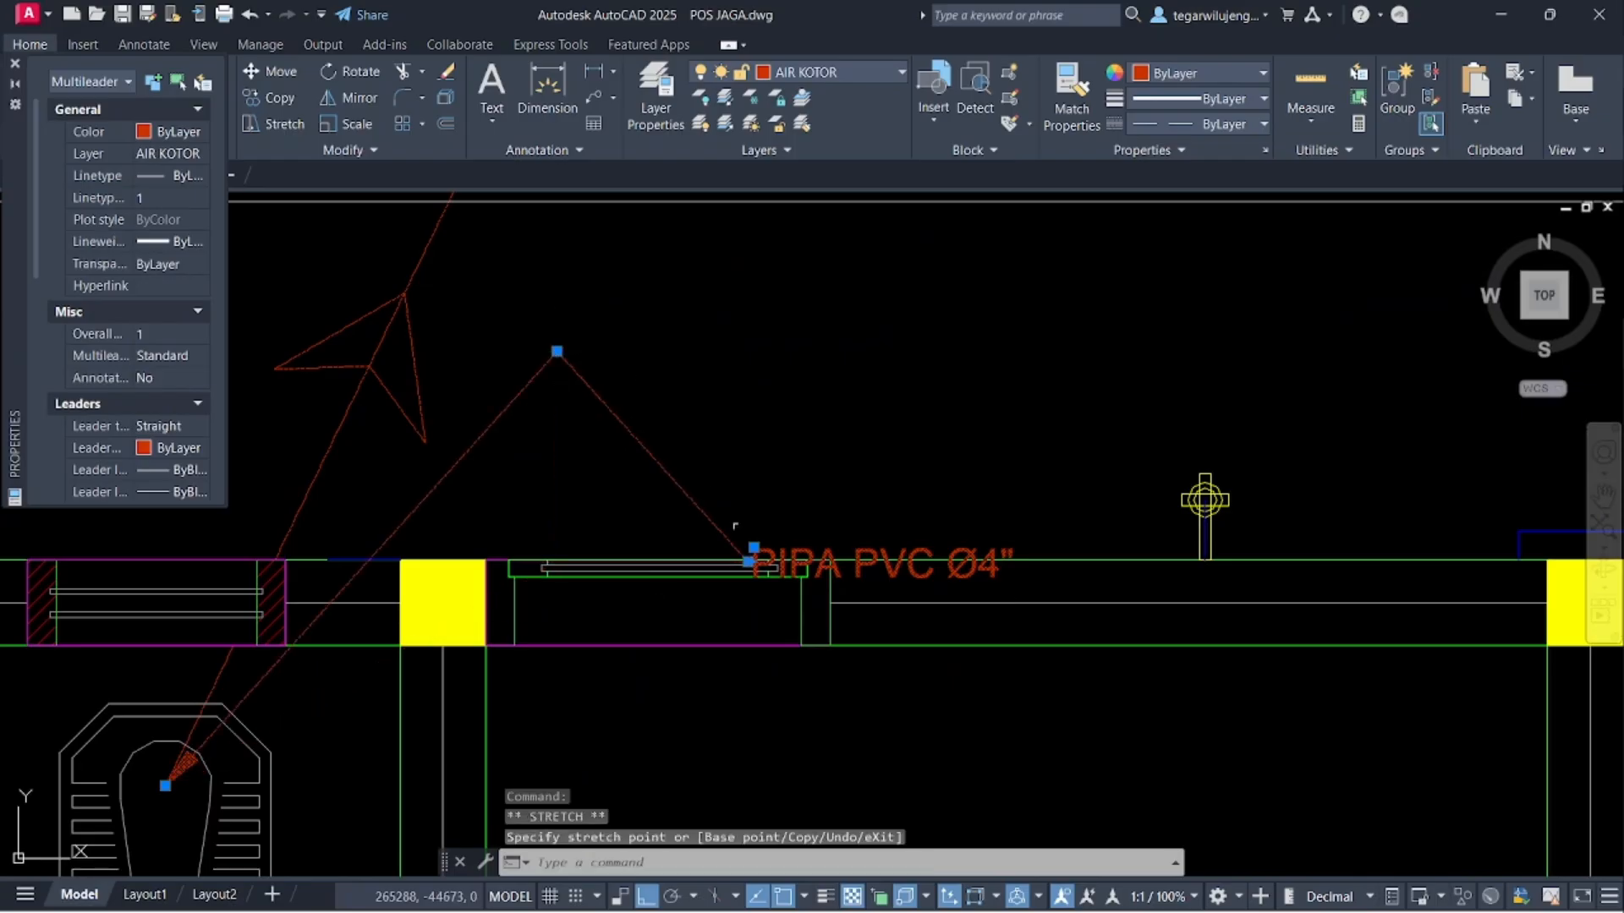
left_click(748, 559)
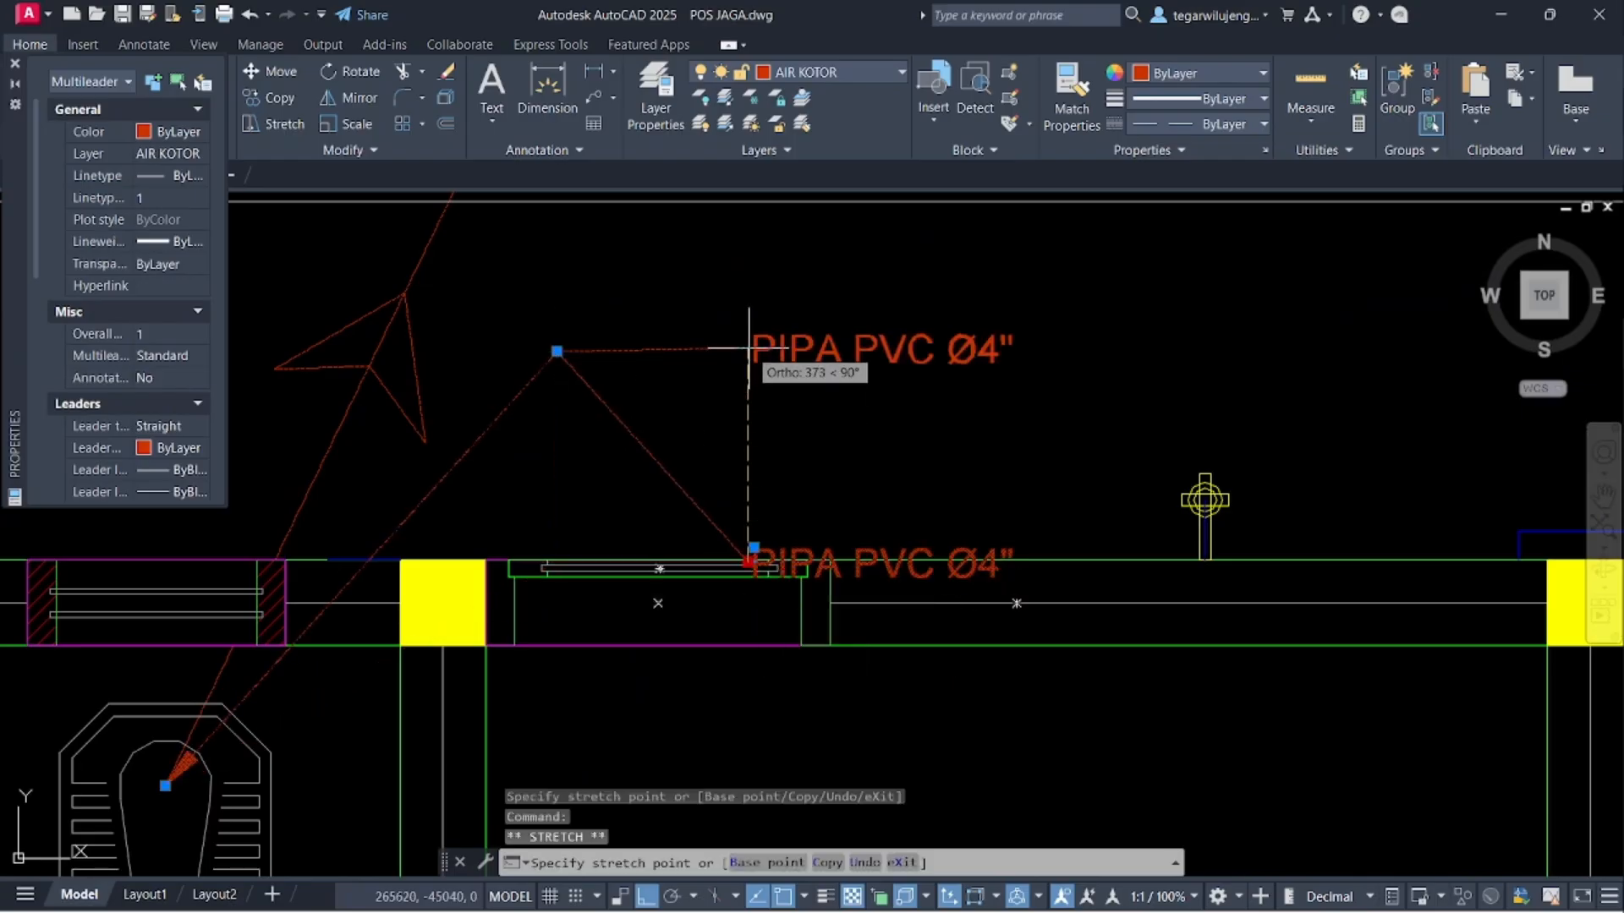
left_click(750, 348)
key("Escape")
- Change the text of the squat toilet's leader to TOILET JONGKOK
double_click(914, 362)
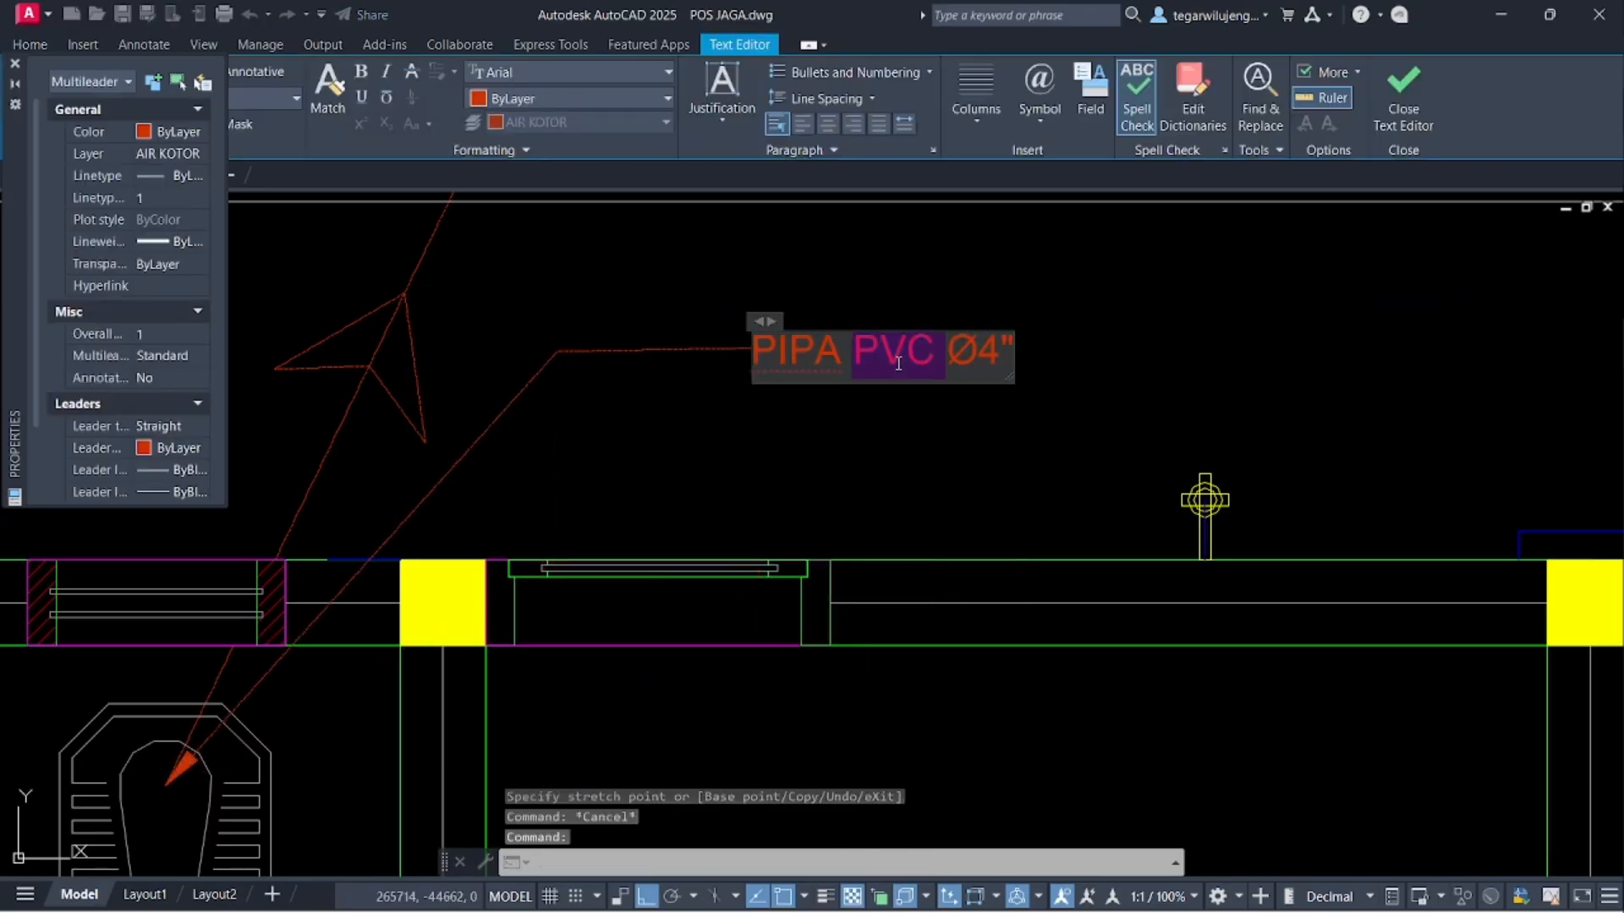
triple_click(898, 364)
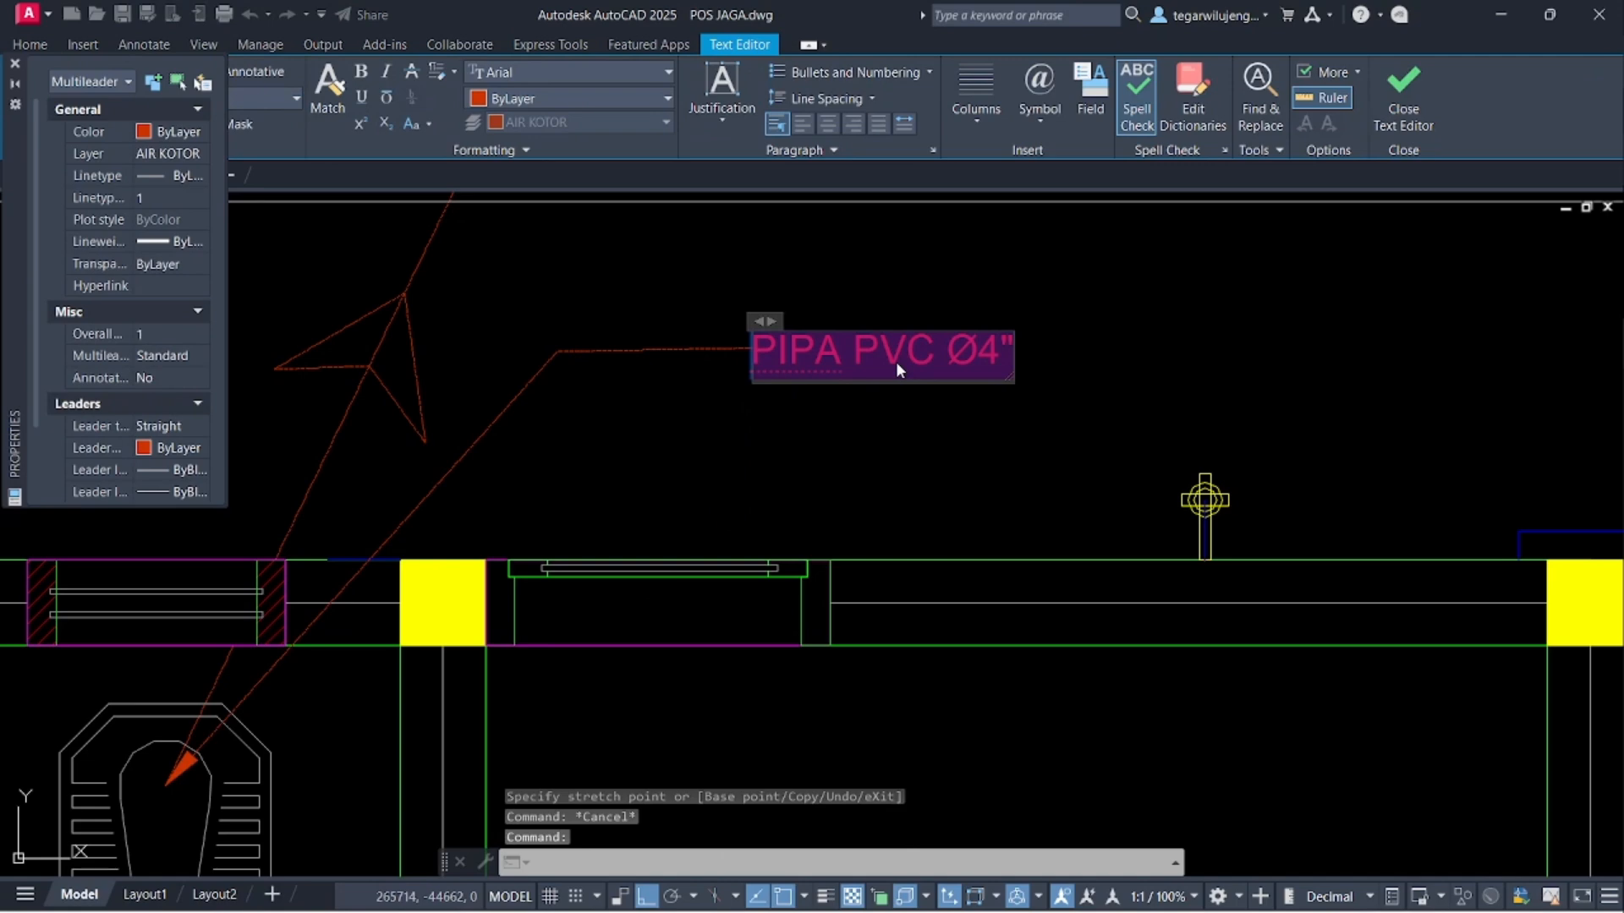
key("BackSpace")
type("TOIL")
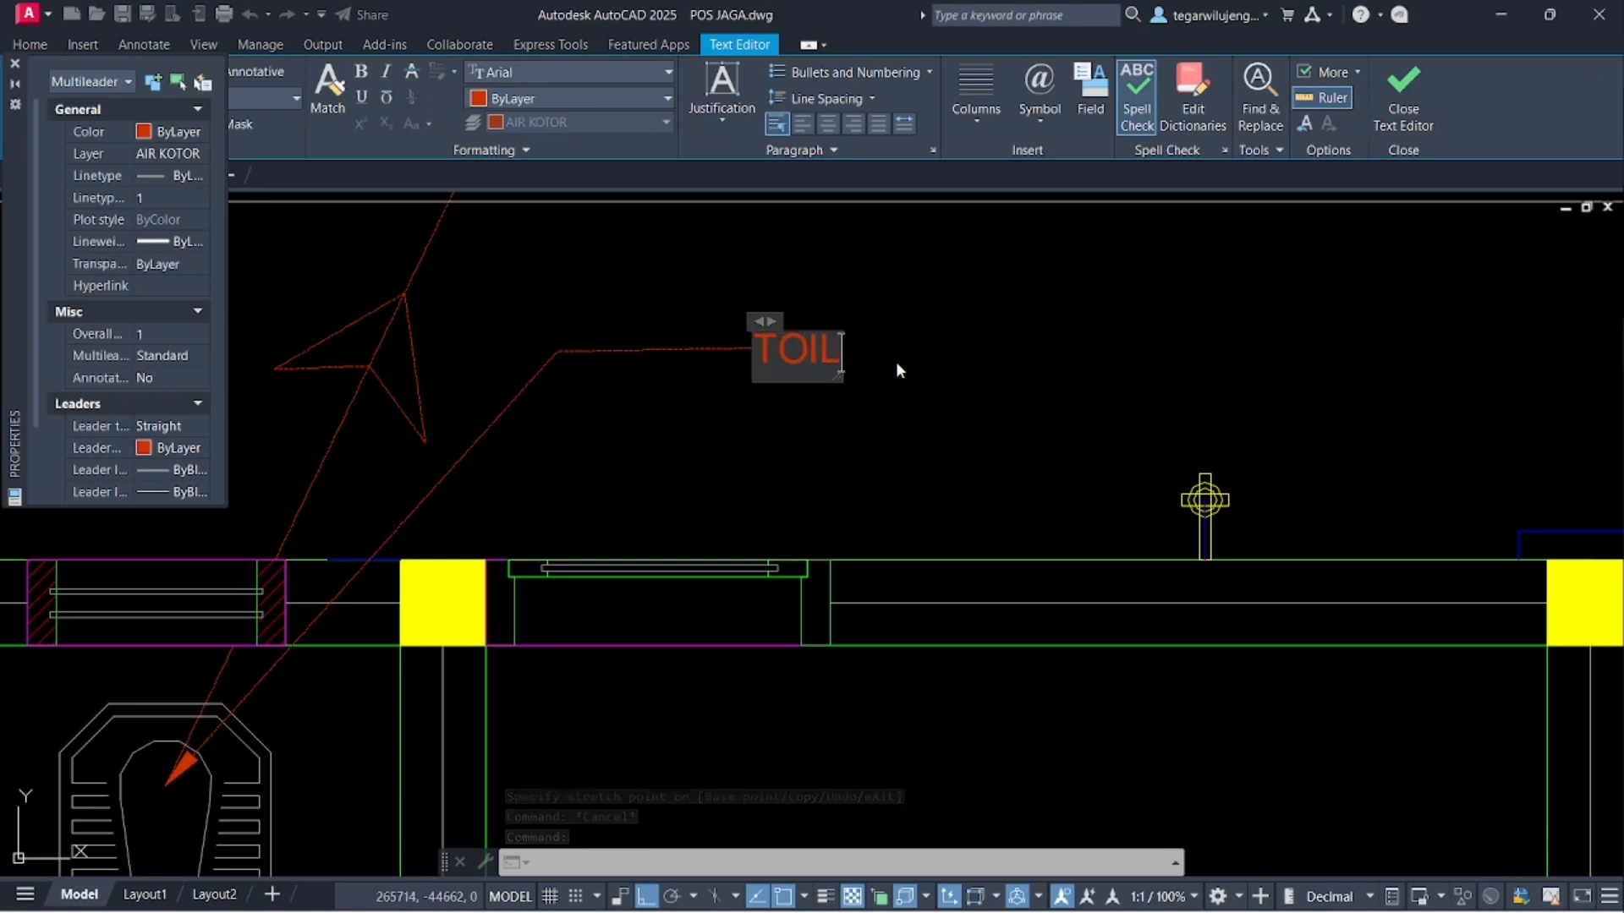
type("ET JONGKOK")
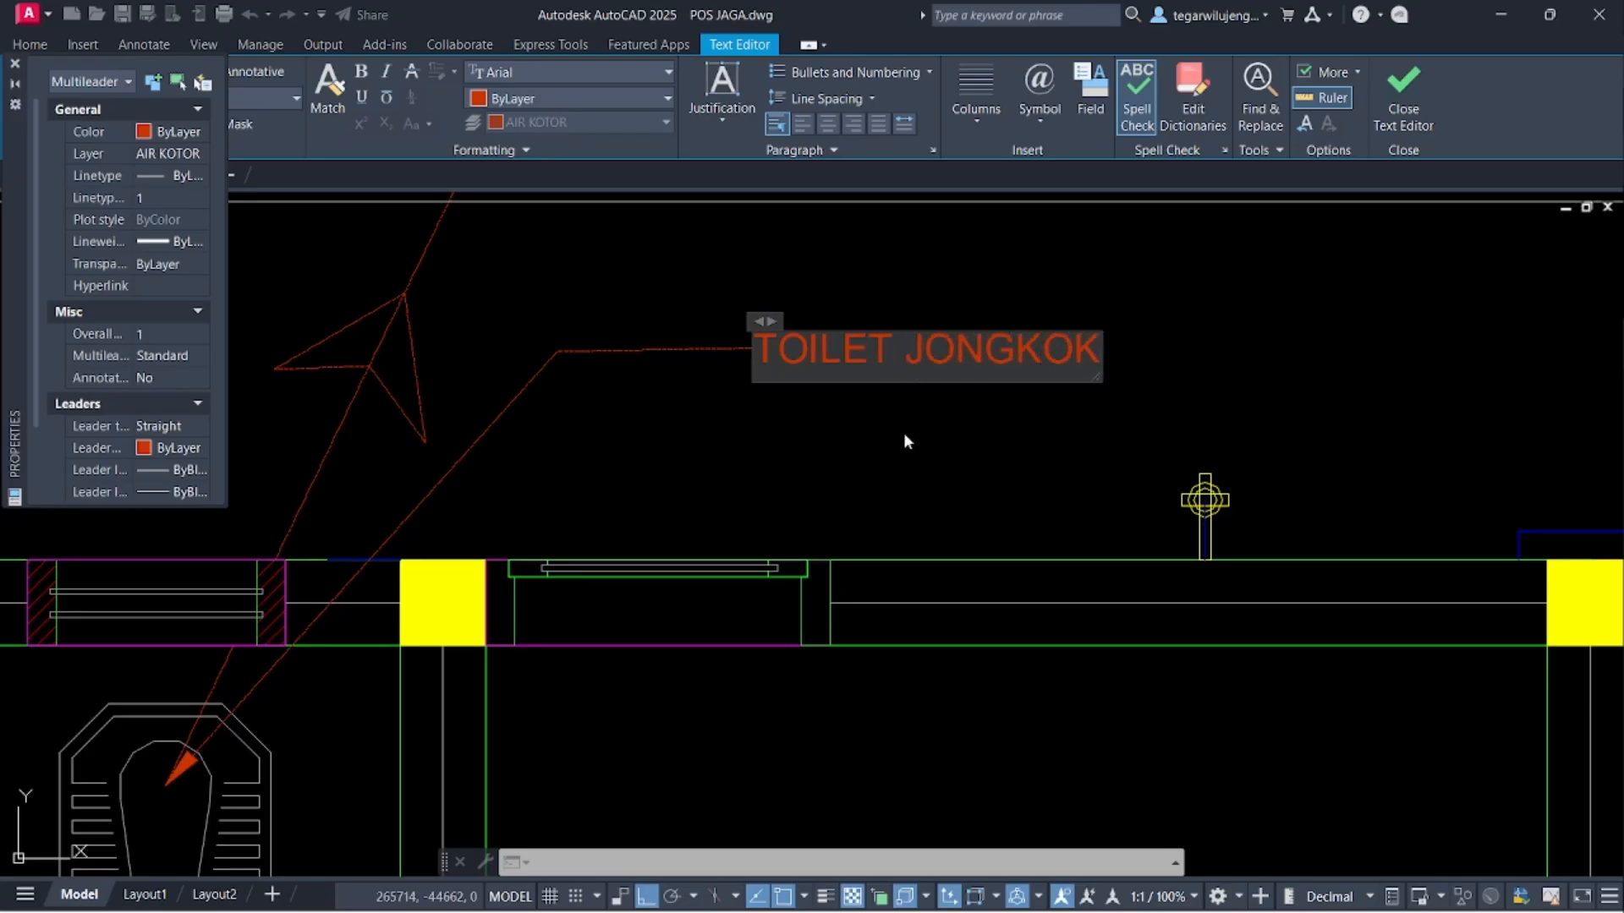
left_click(885, 418)
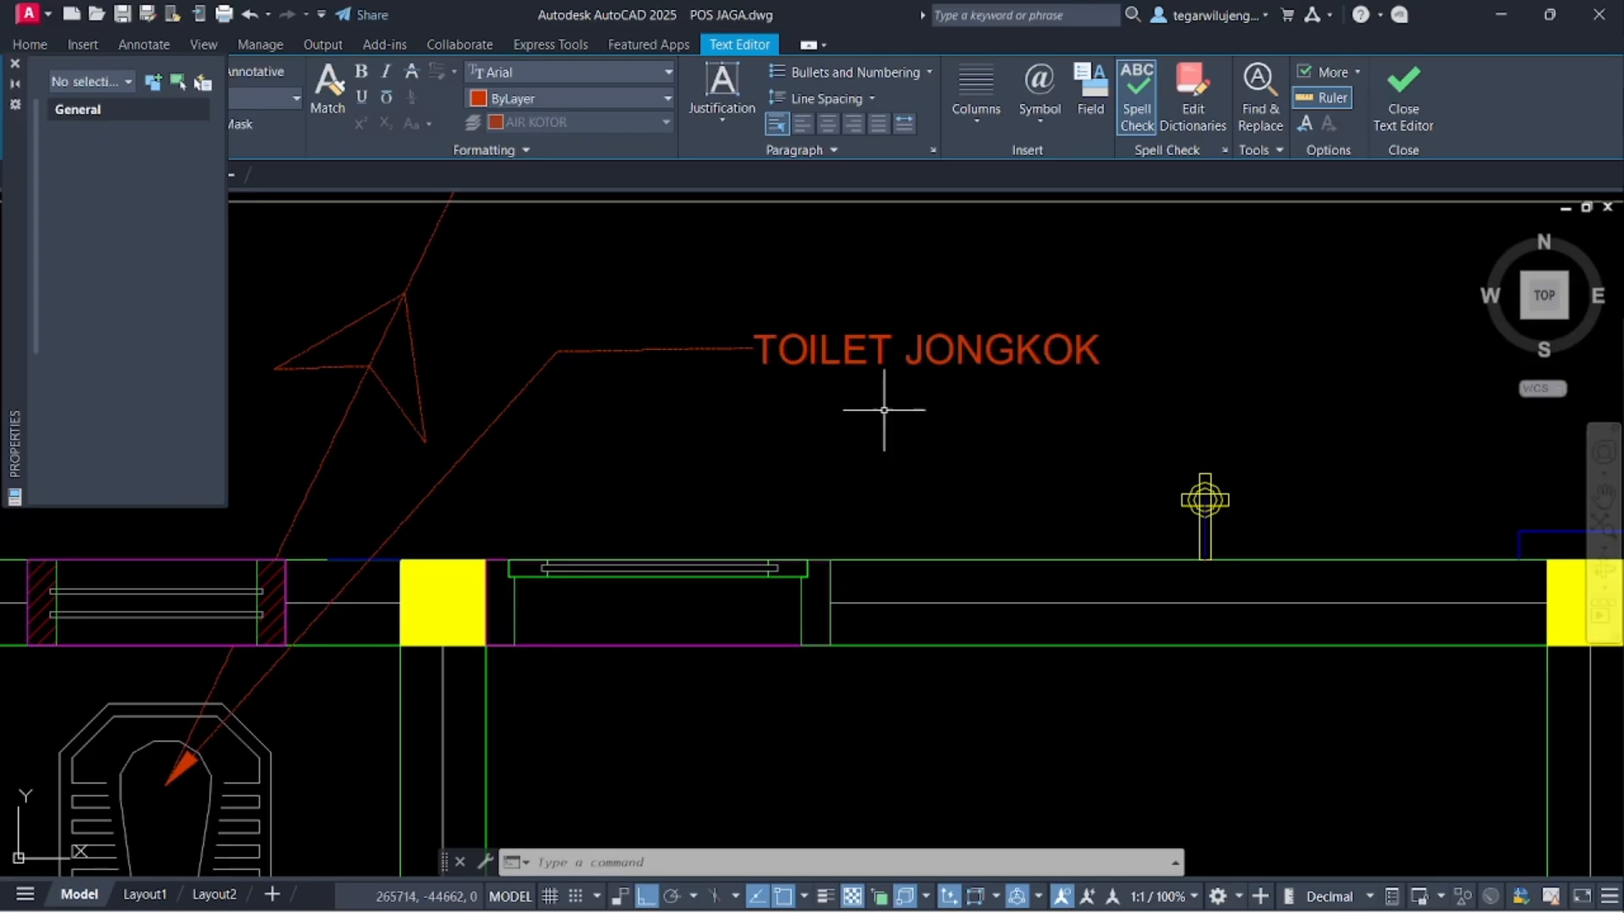
- Match the PIPA PVC Ø4" and TOILET JONGKOK leaders to the properties of the SUMUR RESAPAN leader
scroll(804, 490, "down", 5)
scroll(753, 499, "down", 6)
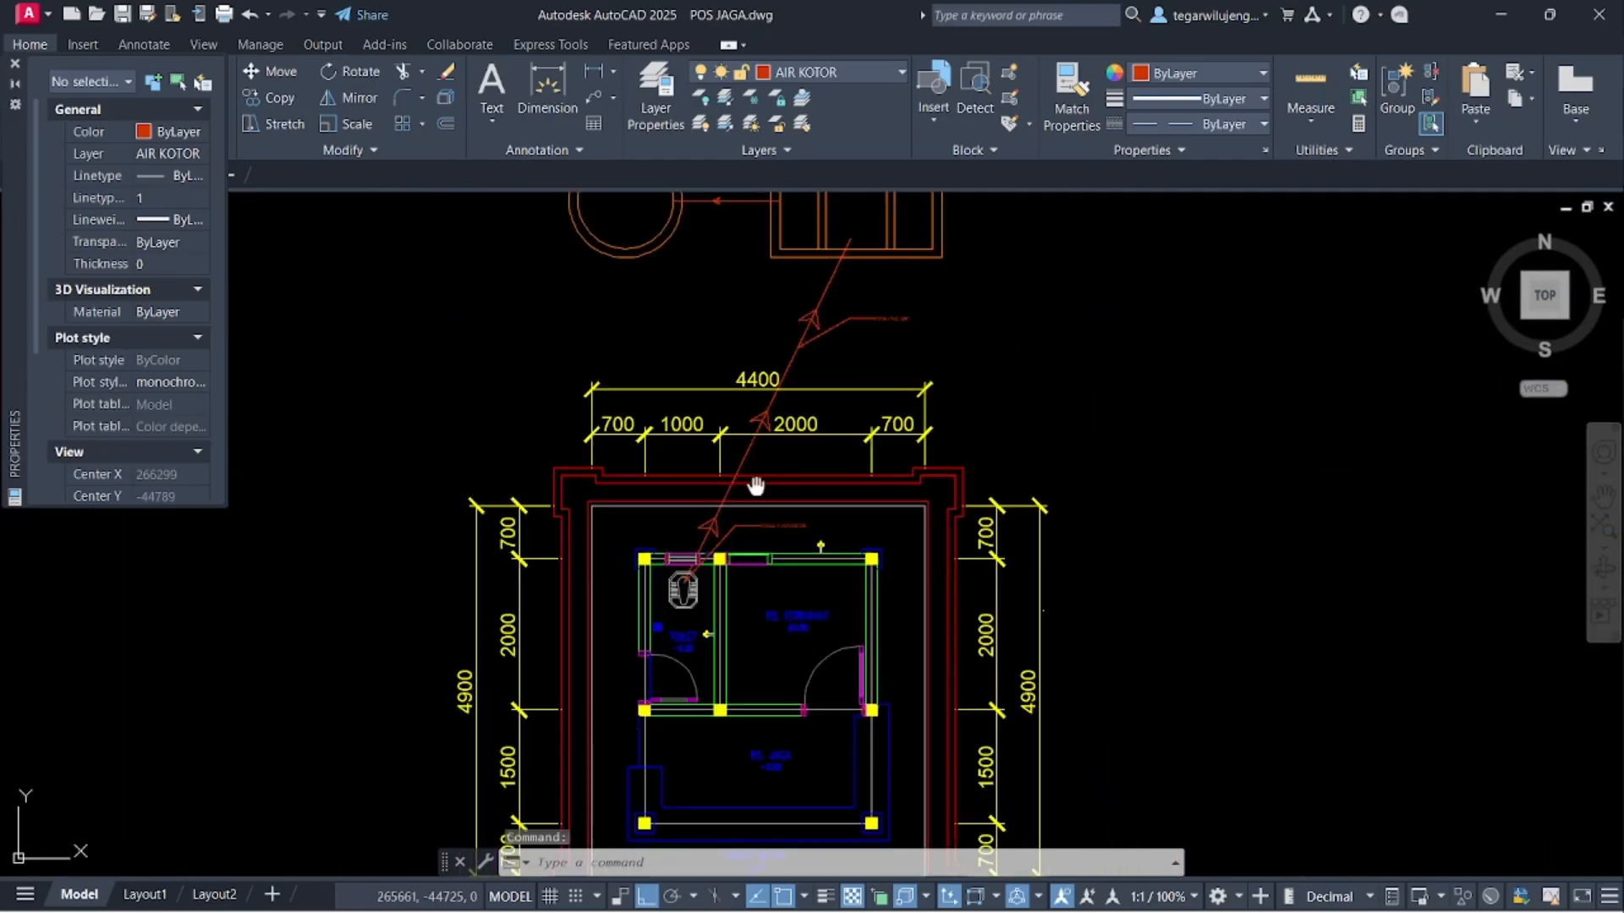
left_click(720, 315)
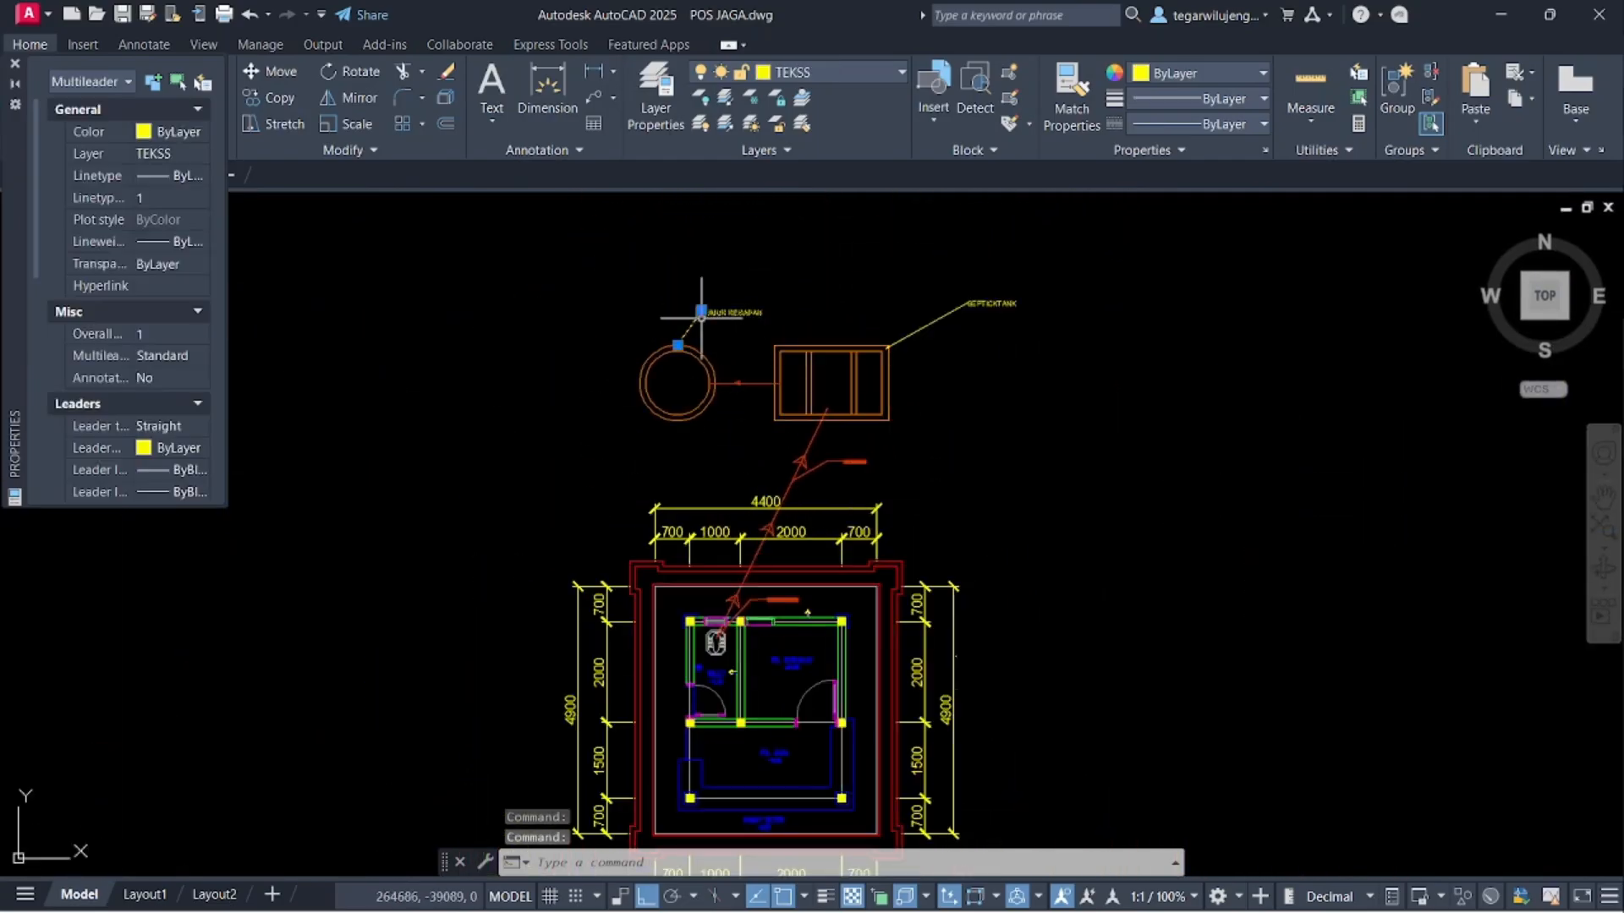
key("Return")
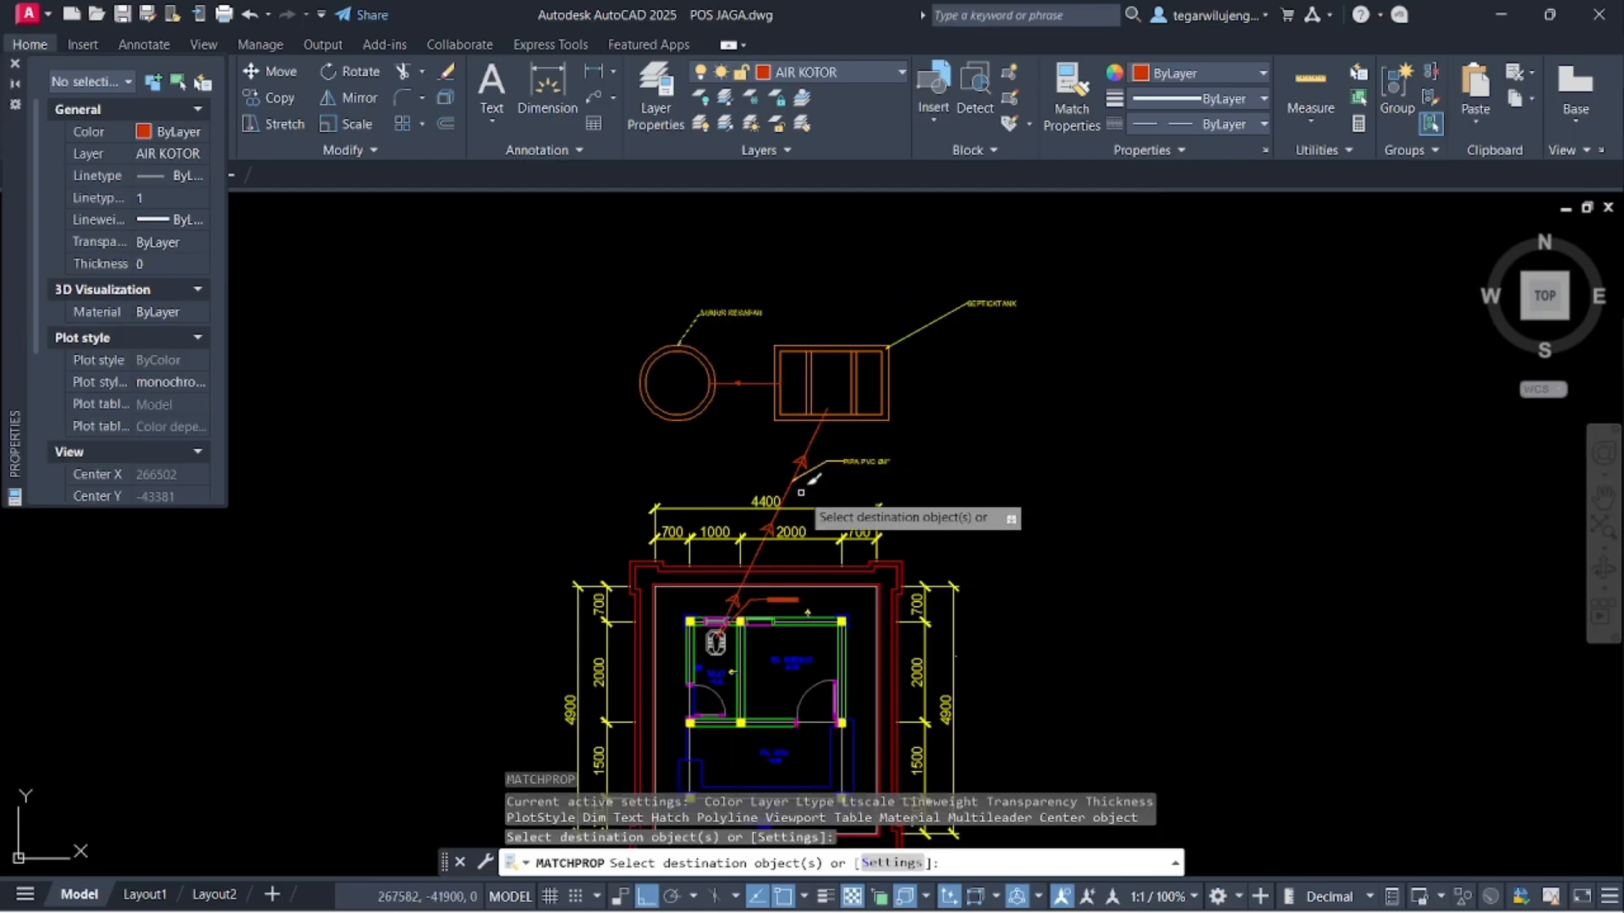
scroll(775, 561, "up", 7)
left_click(737, 775)
scroll(737, 775, "down", 6)
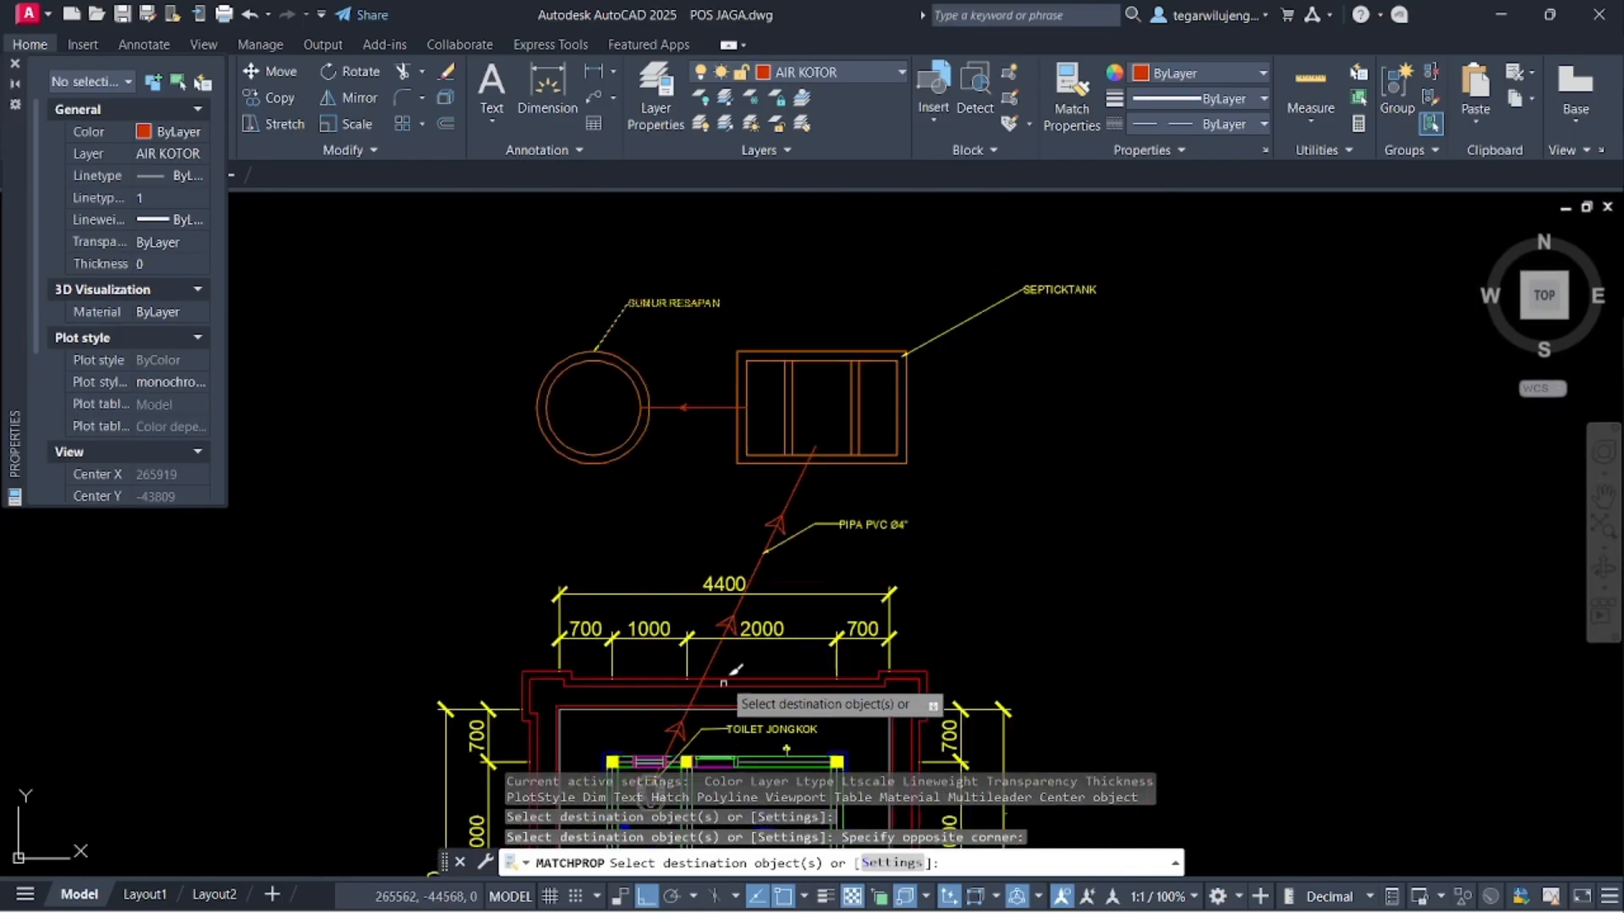
key("Escape")
- Replace PINTU & JENDELA in the clean water plan's title with the Indonesian wording for clean water, starting with AIR
scroll(783, 417, "down", 2)
scroll(773, 338, "up", 5)
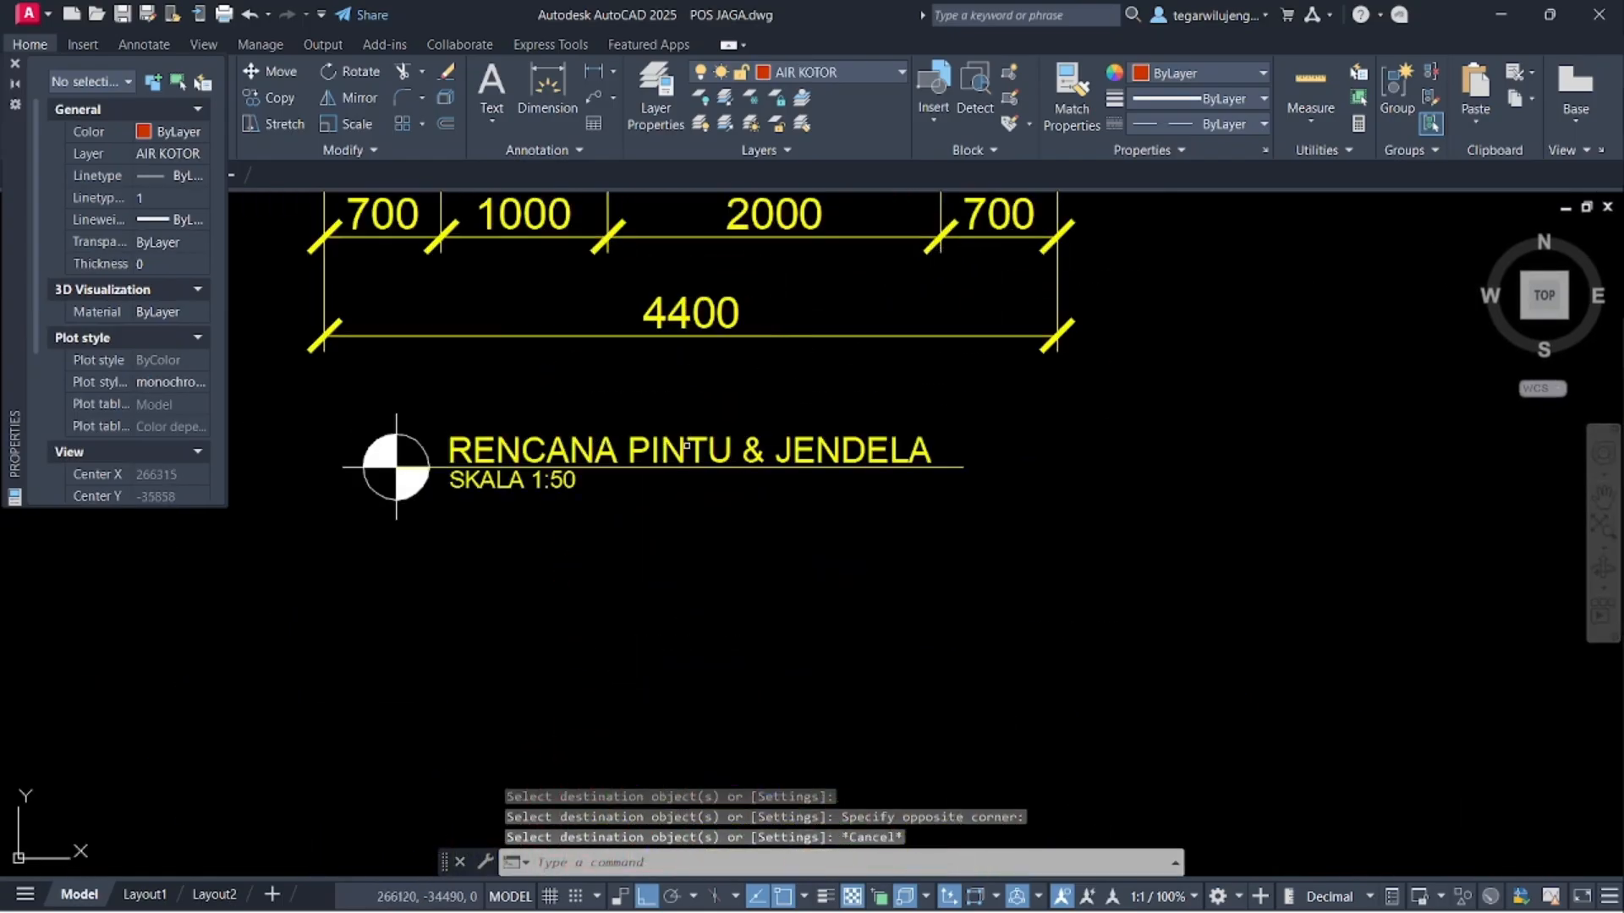
double_click(693, 459)
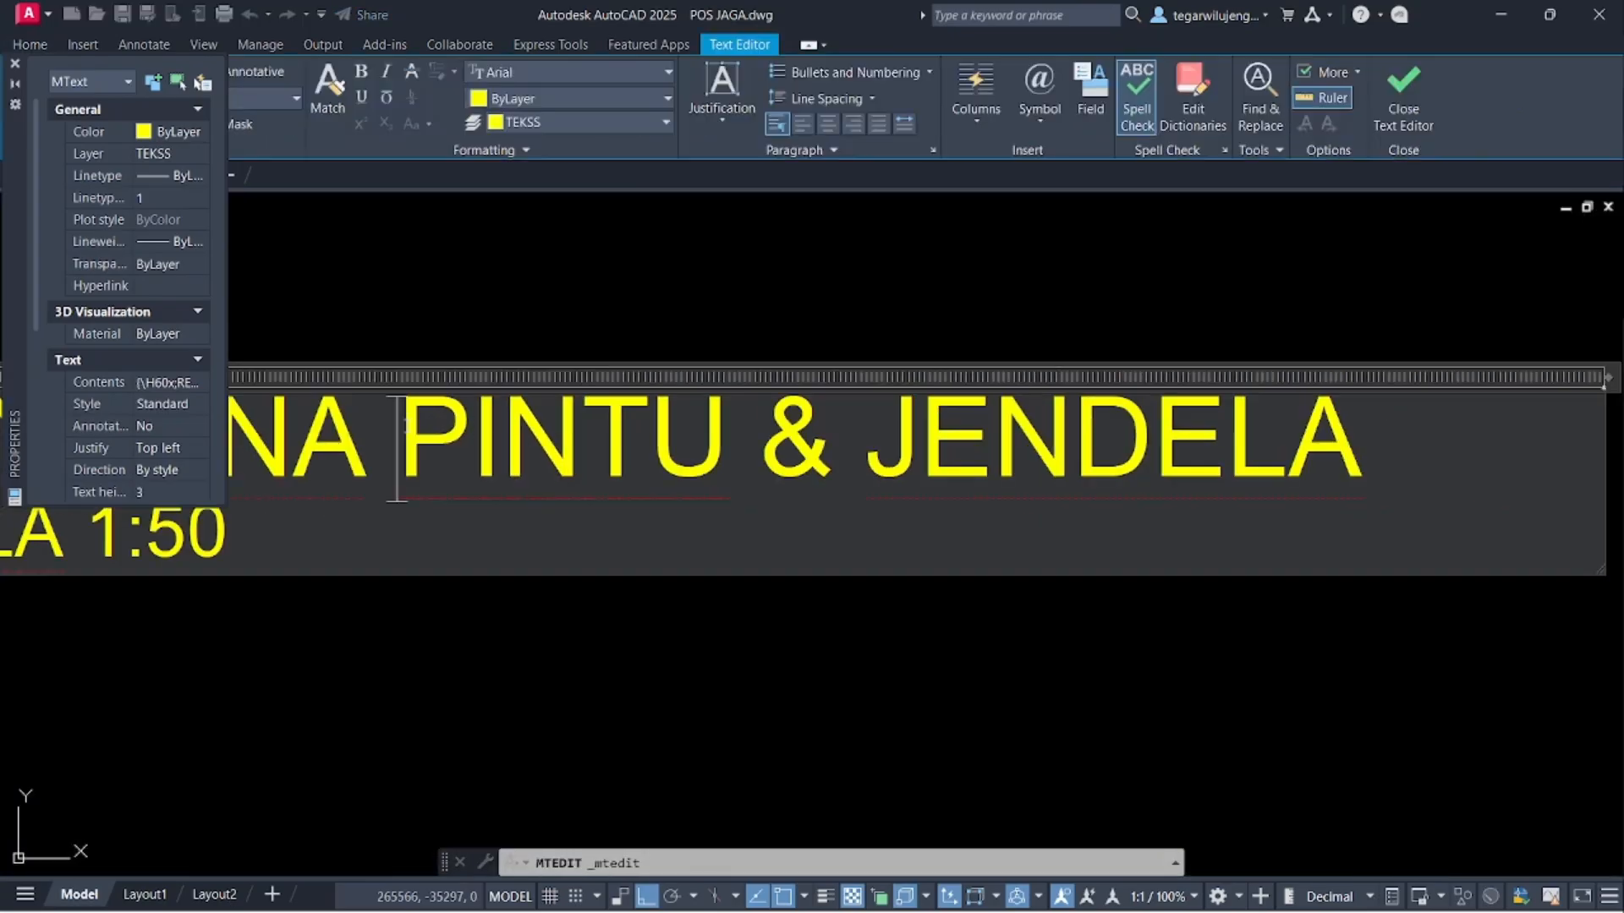
left_click_drag(398, 449, 1326, 446)
type("AIR")
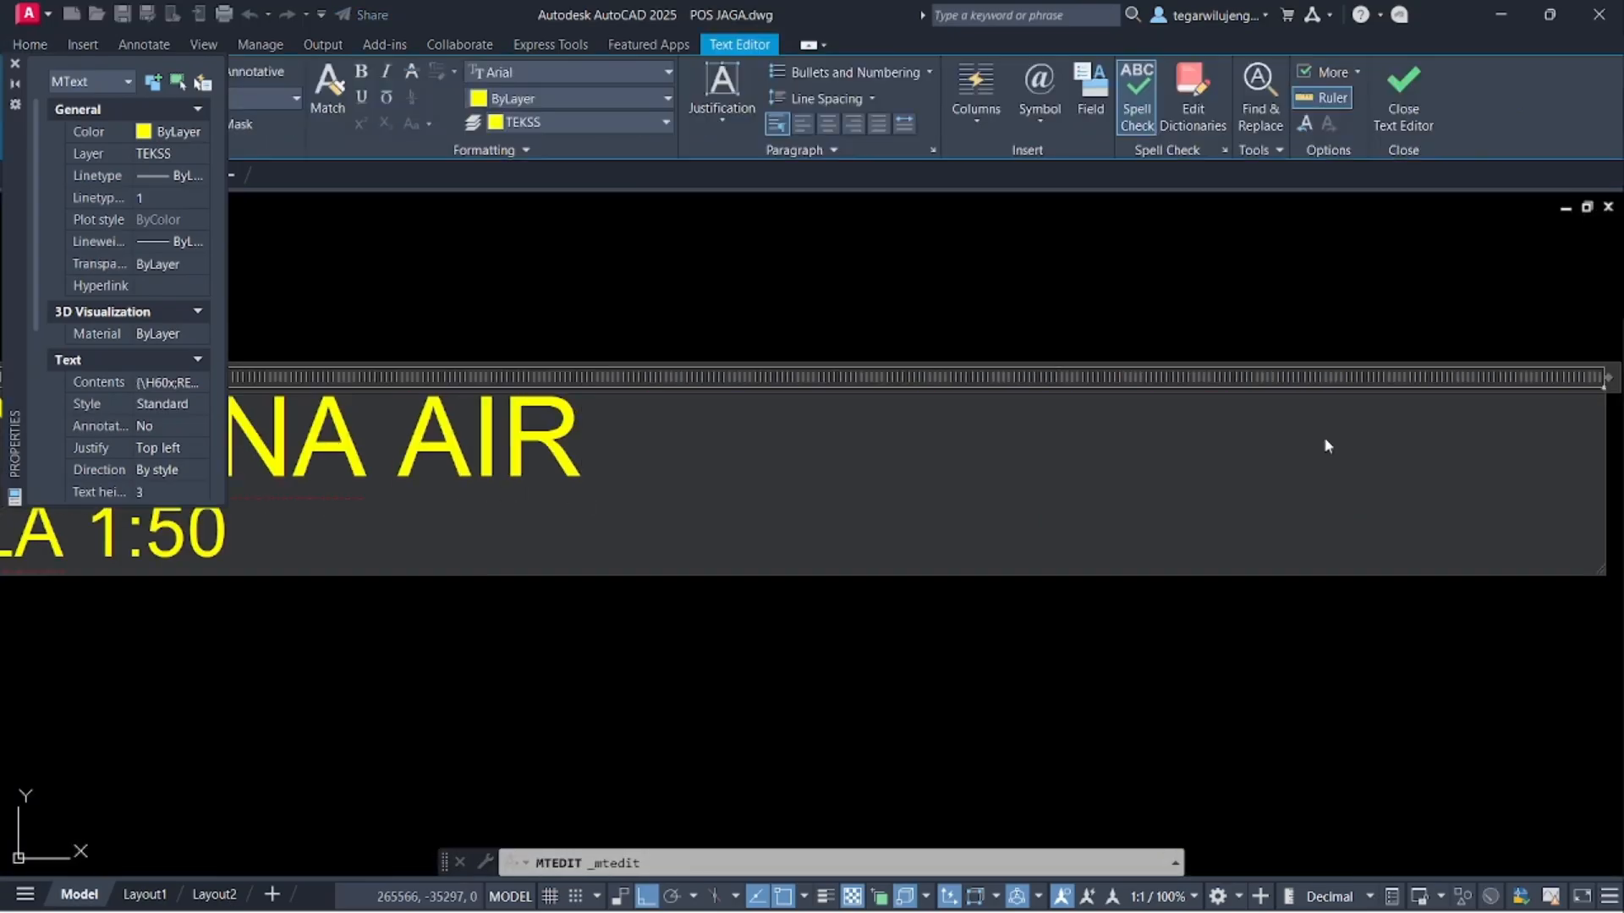
type(" BER")
left_click(1092, 620)
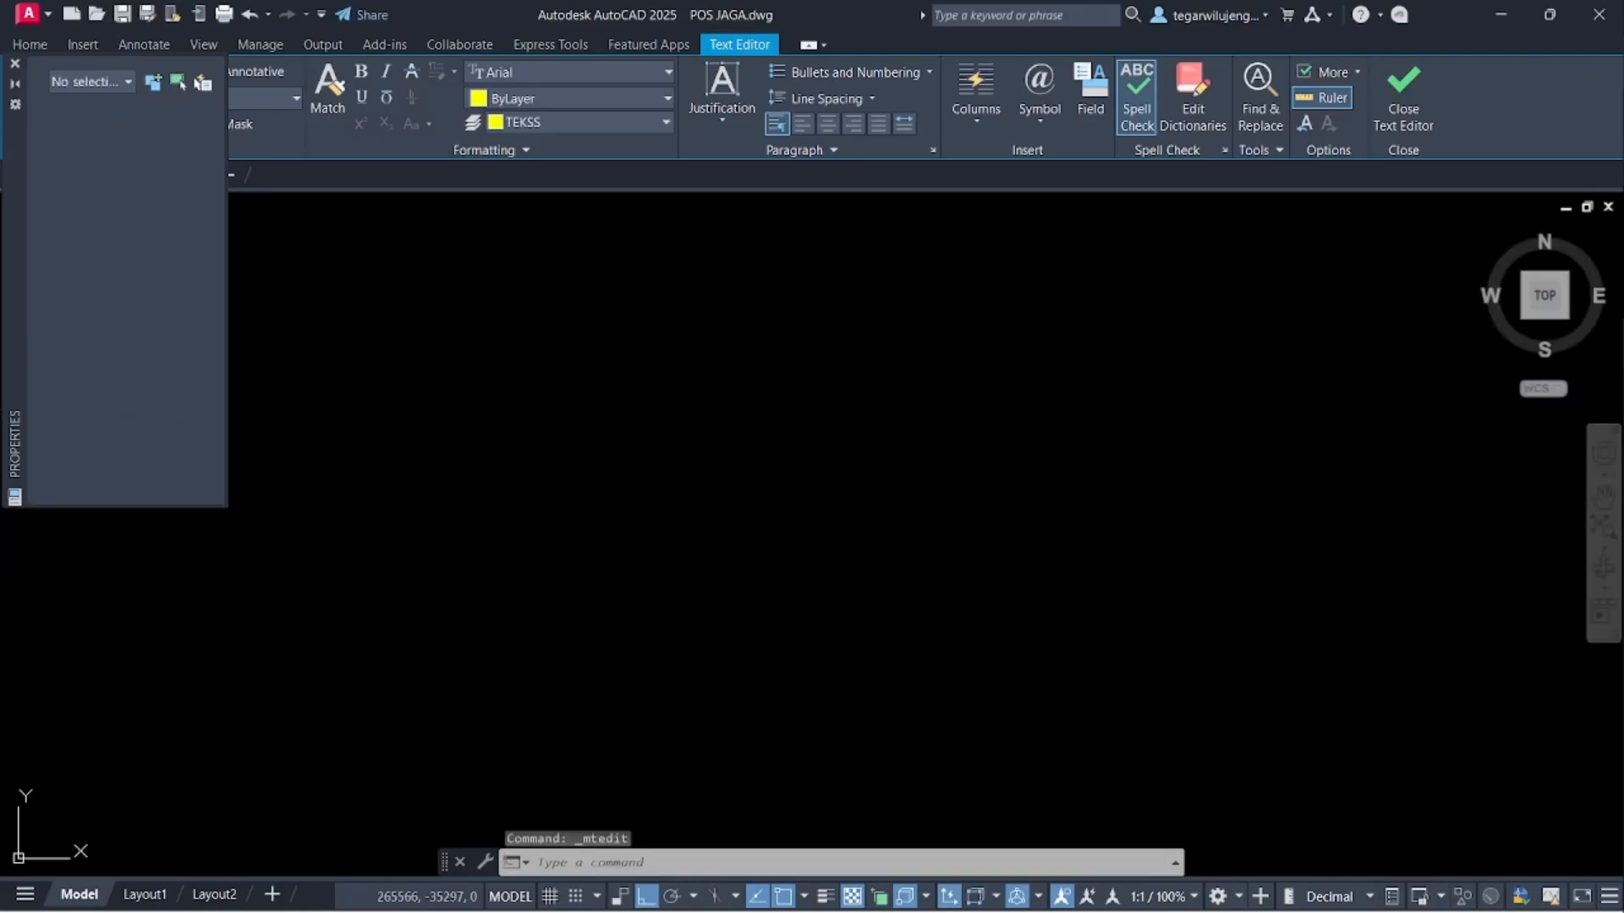
- Change the waste water plan's title to RENCANA AIR KOTOR, keeping the scale line
scroll(880, 703, "down", 8)
scroll(586, 721, "up", 9)
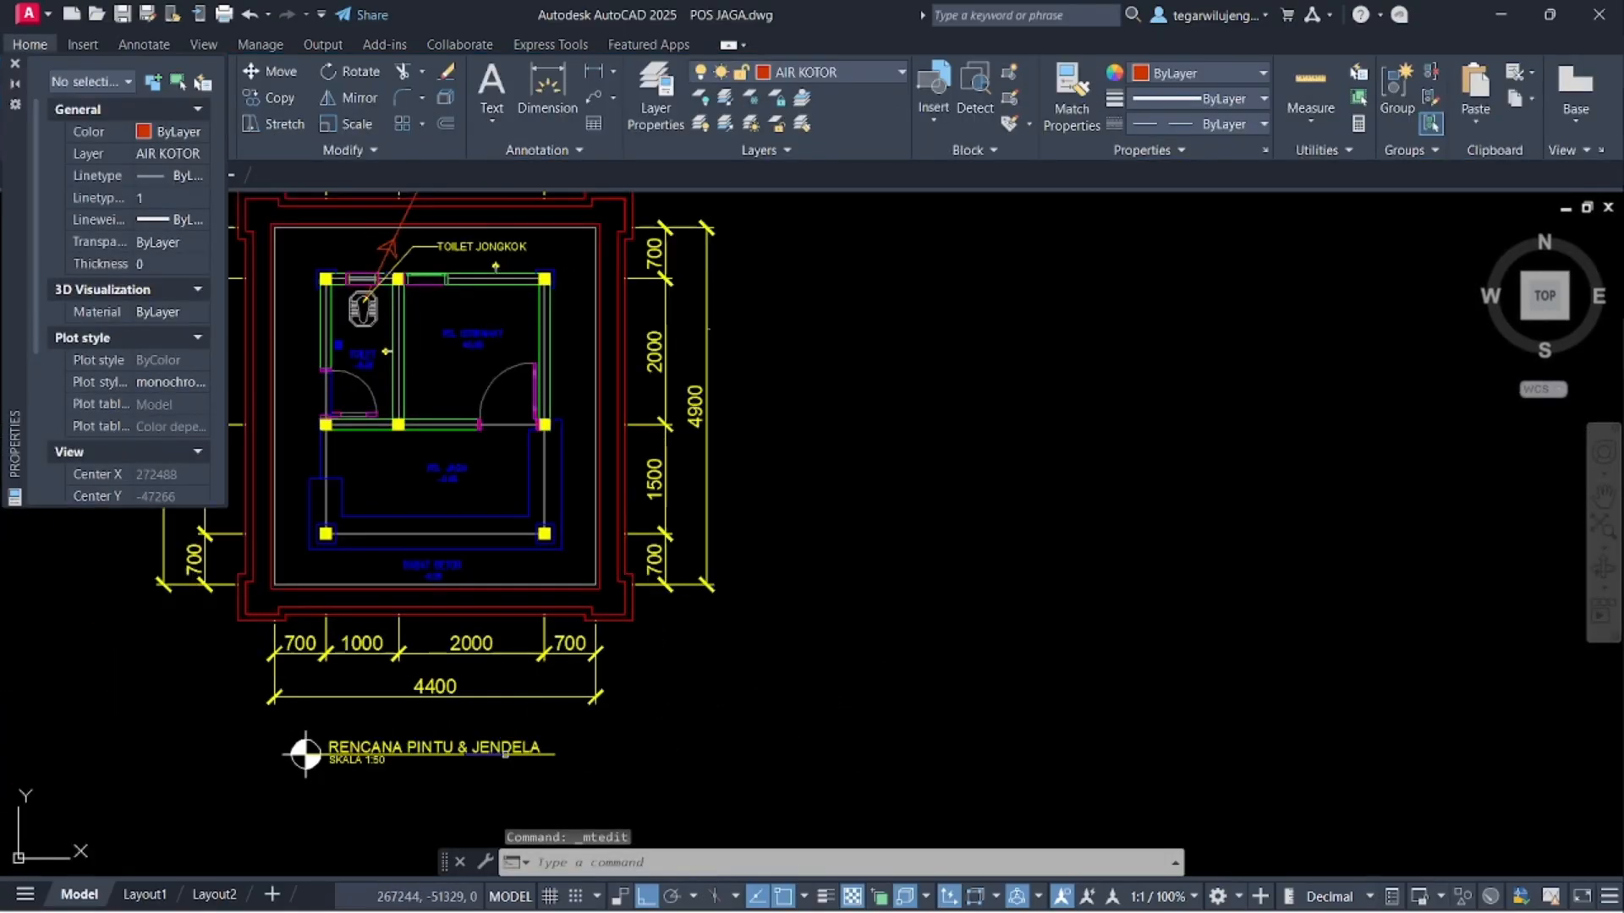
double_click(436, 748)
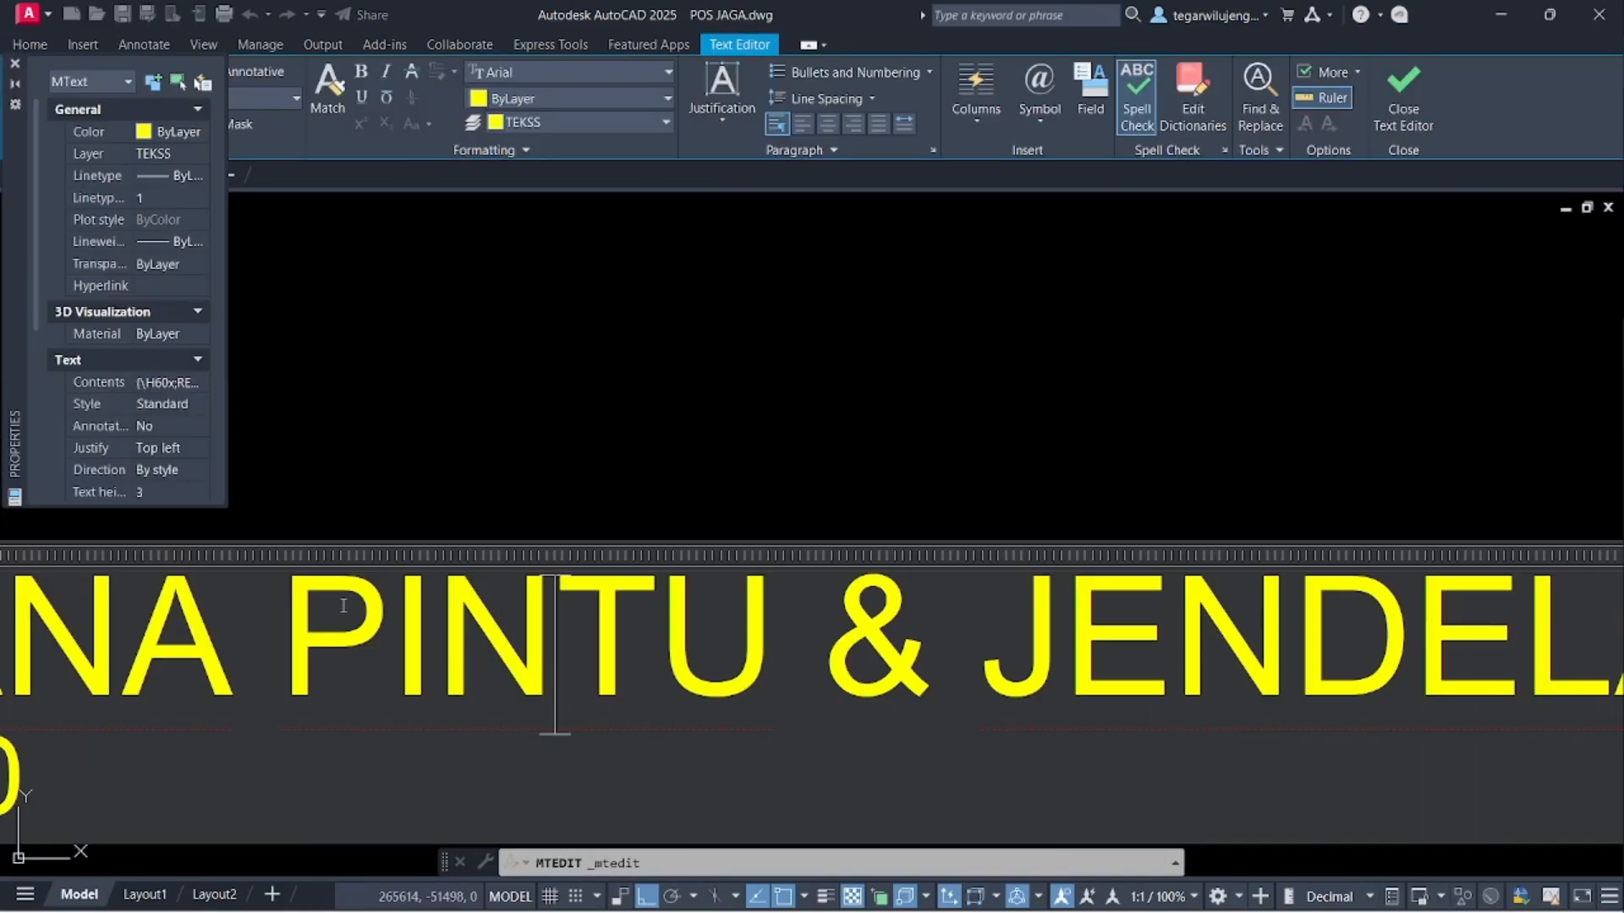
left_click(300, 625)
left_click_drag(301, 626, 1259, 641)
type("AIR KOTOR")
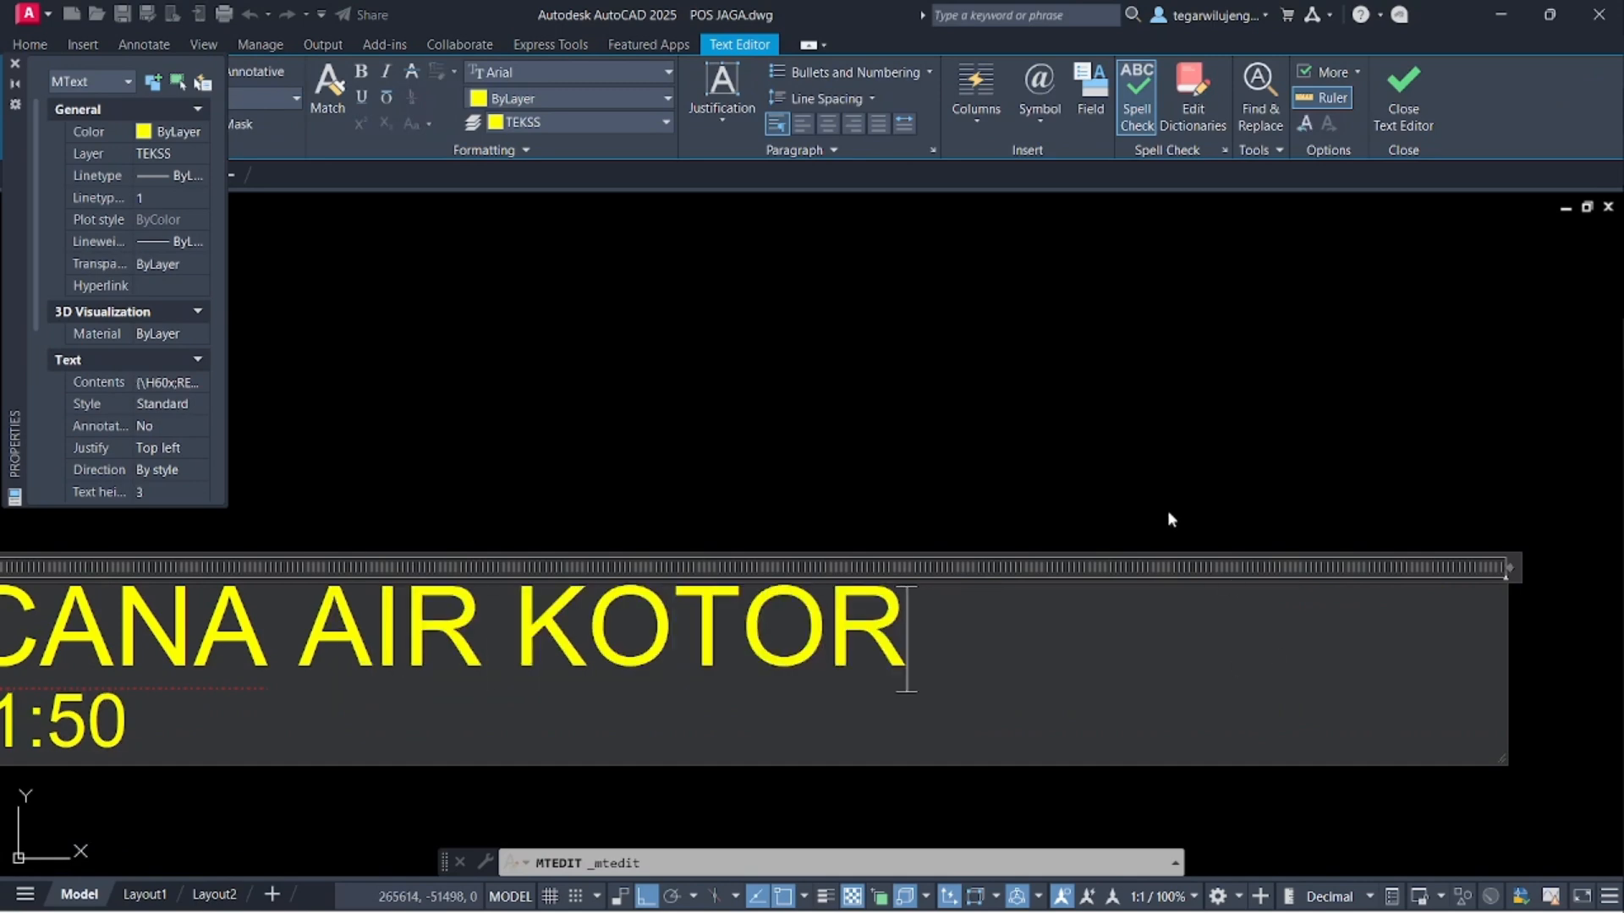
left_click(1194, 474)
scroll(989, 471, "up", 6)
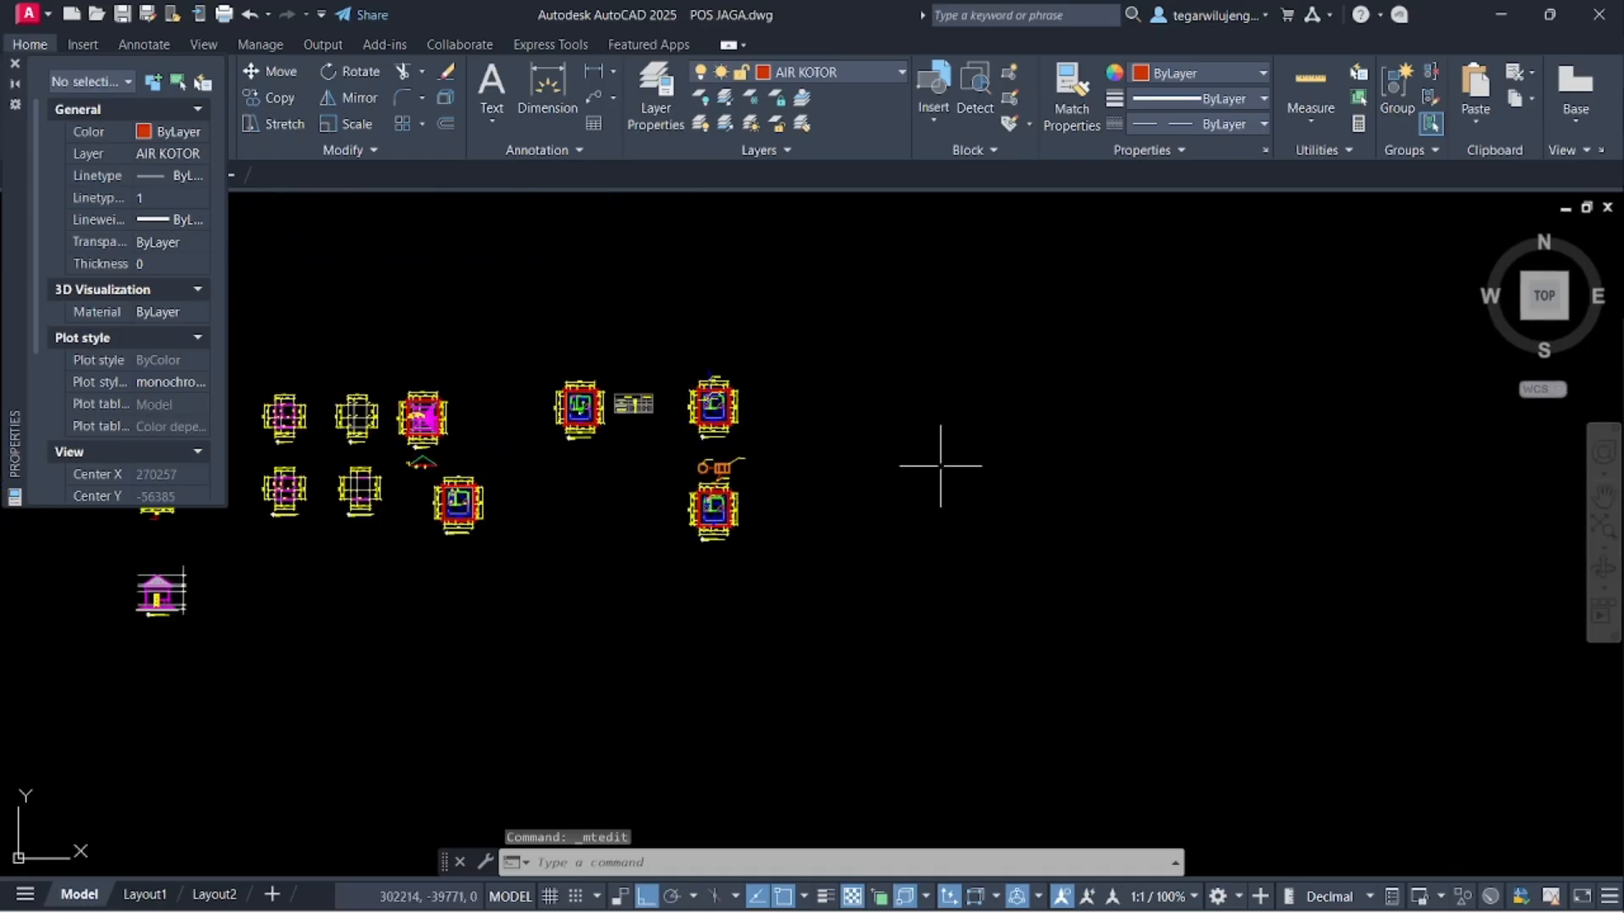
- Undo the last grip edit and the copy made before it
key("ctrl+z")
key("ctrl+z")
key("ctrl+z")
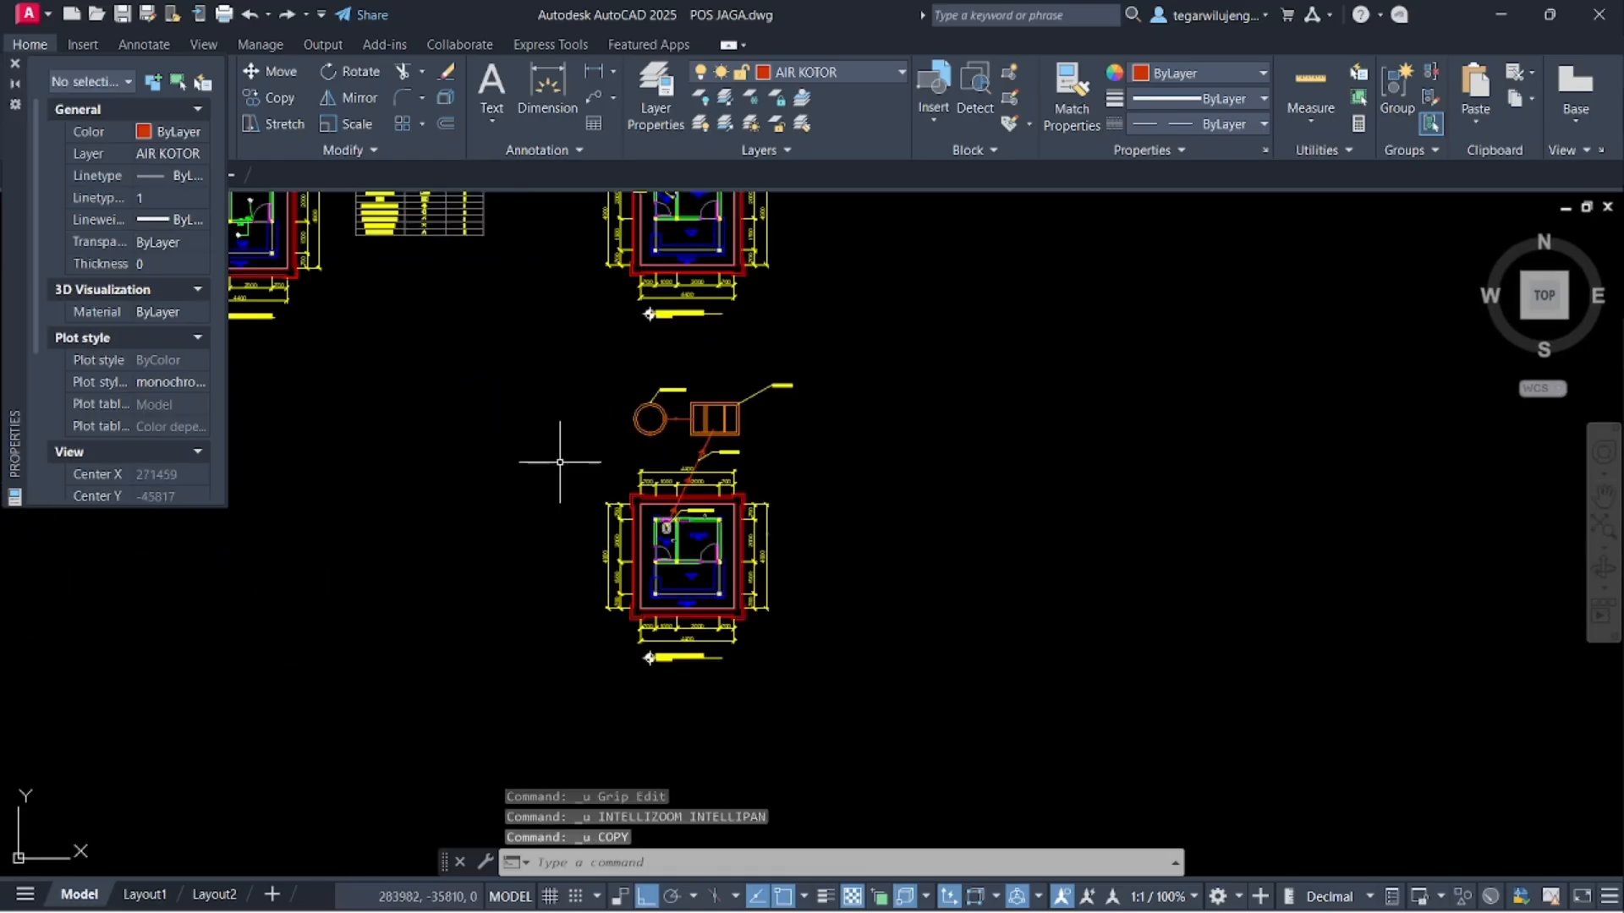
- Copy the RENCANA AIR KOTOR floor plan with its dimensions and title horizontally into the empty space to its right
left_click(562, 461)
left_click(832, 700)
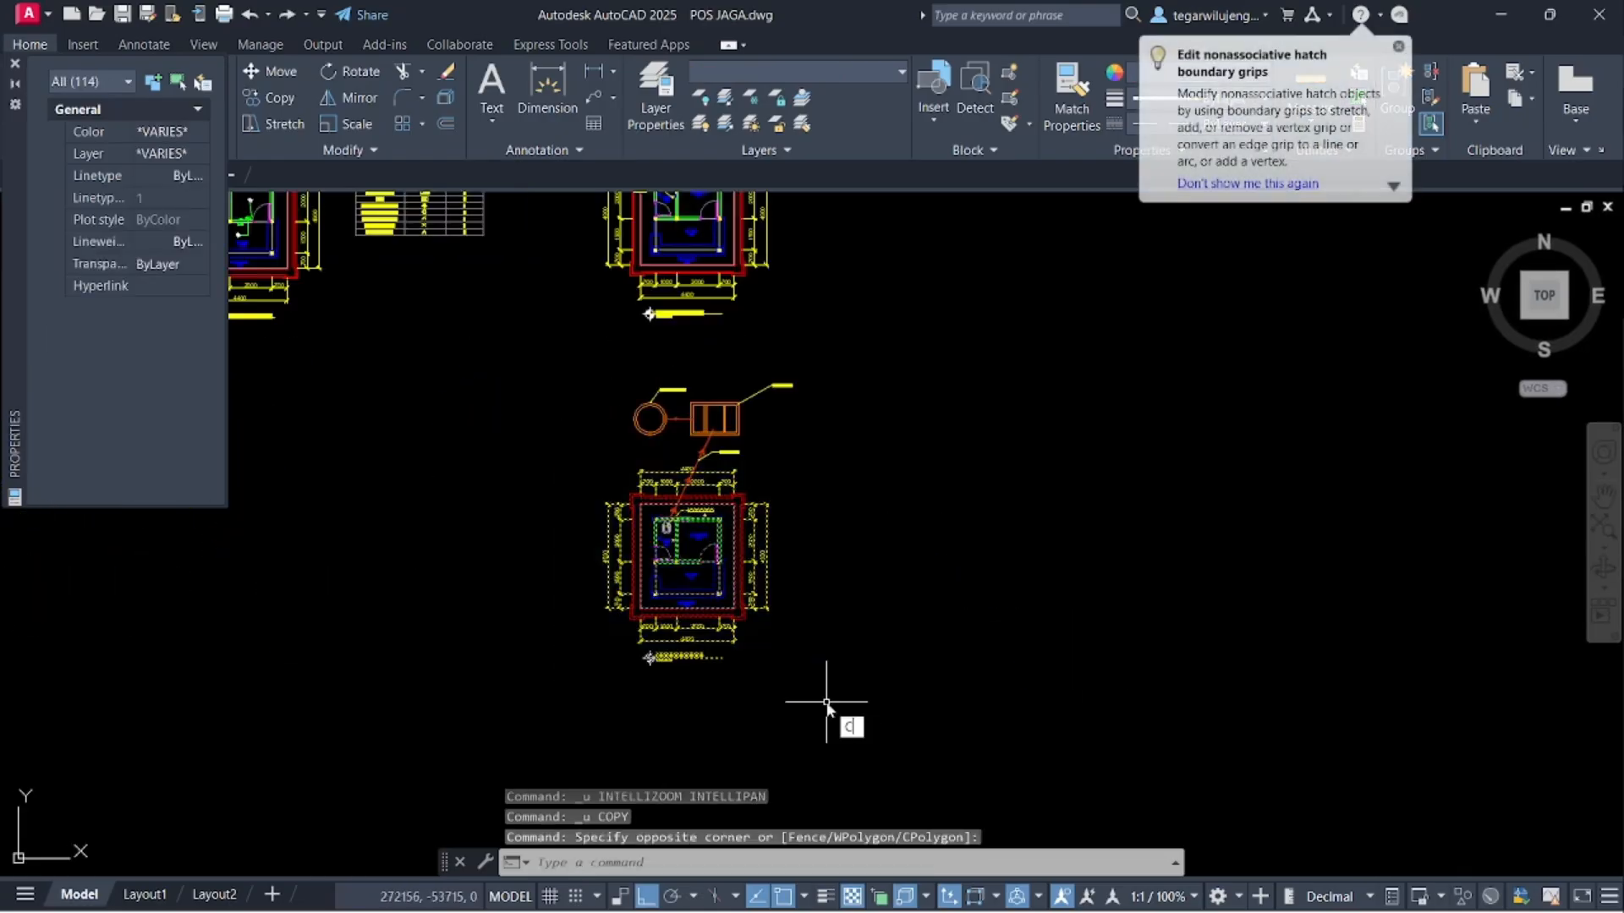
key("space")
left_click(698, 568)
left_click(1204, 569)
key("Escape")
middle_click_drag(1157, 574, 961, 545)
scroll(977, 534, "up", 3)
middle_click_drag(1045, 508, 947, 508)
scroll(937, 499, "down", 1)
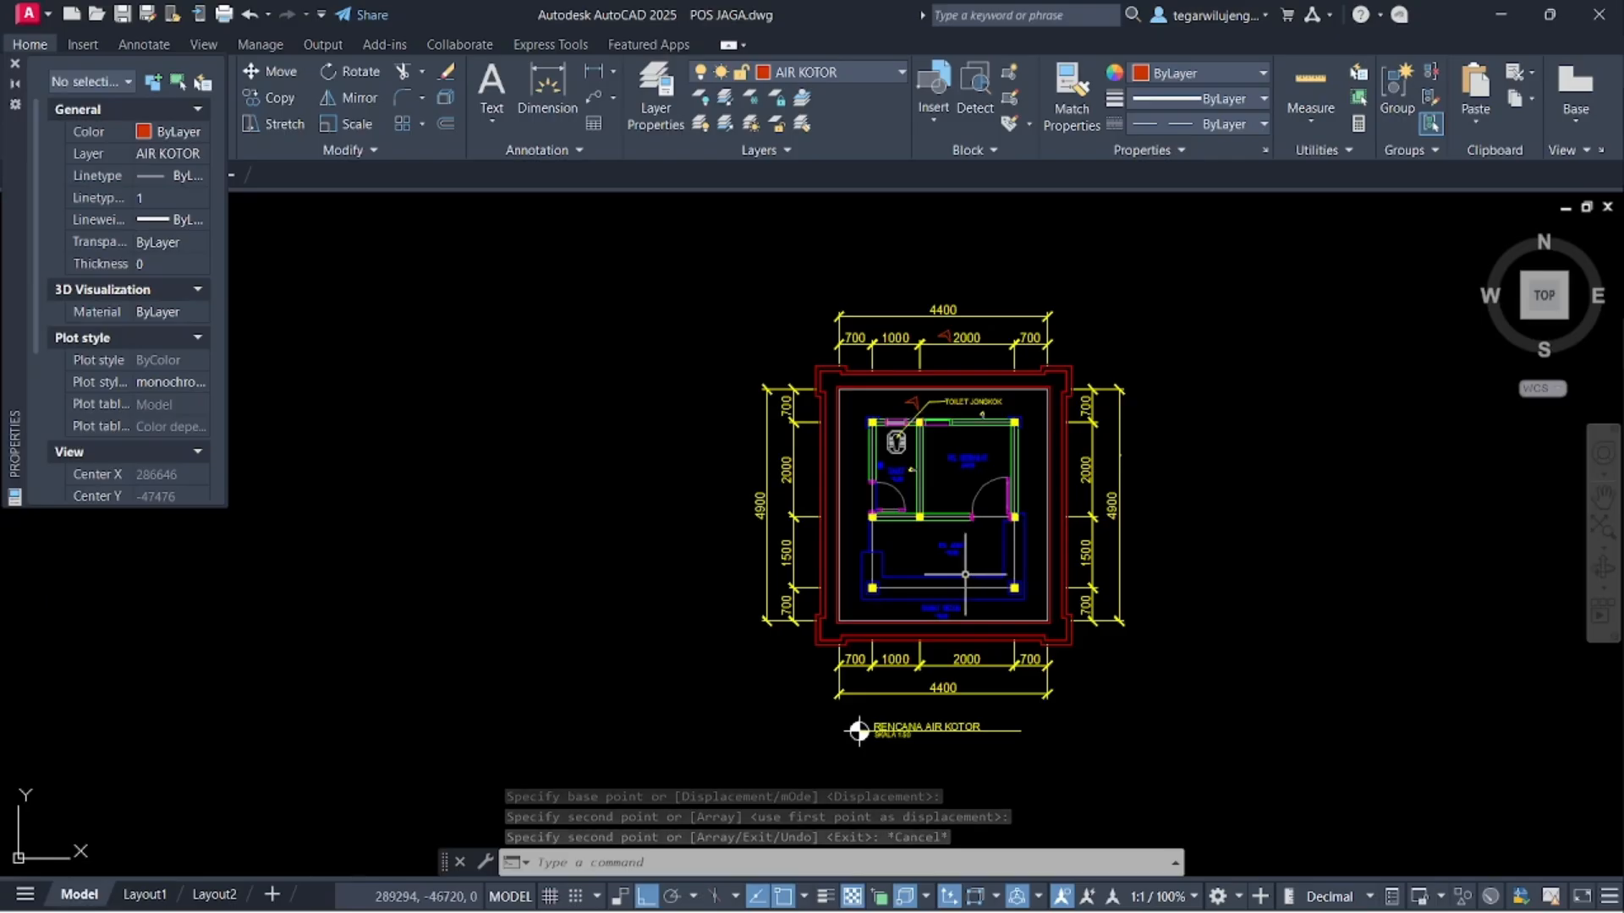
- Delete the leftover red flow arrows above the toilet and the plan's upper edge in the copied plan
middle_click_drag(947, 570, 890, 526)
scroll(890, 463, "up", 7)
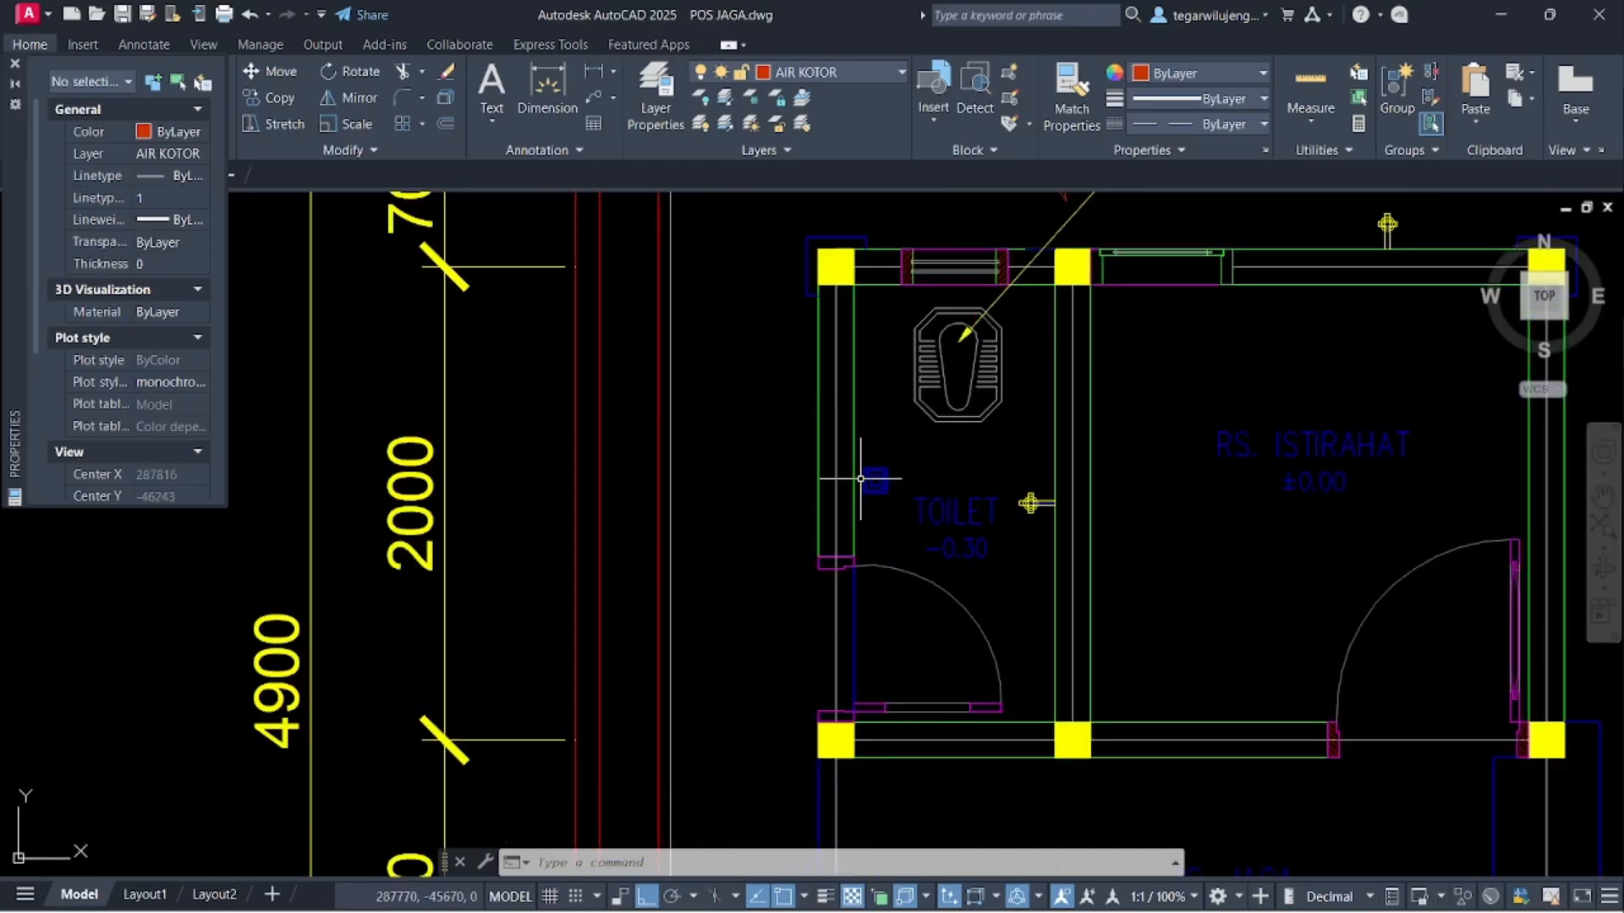
scroll(860, 479, "down", 5)
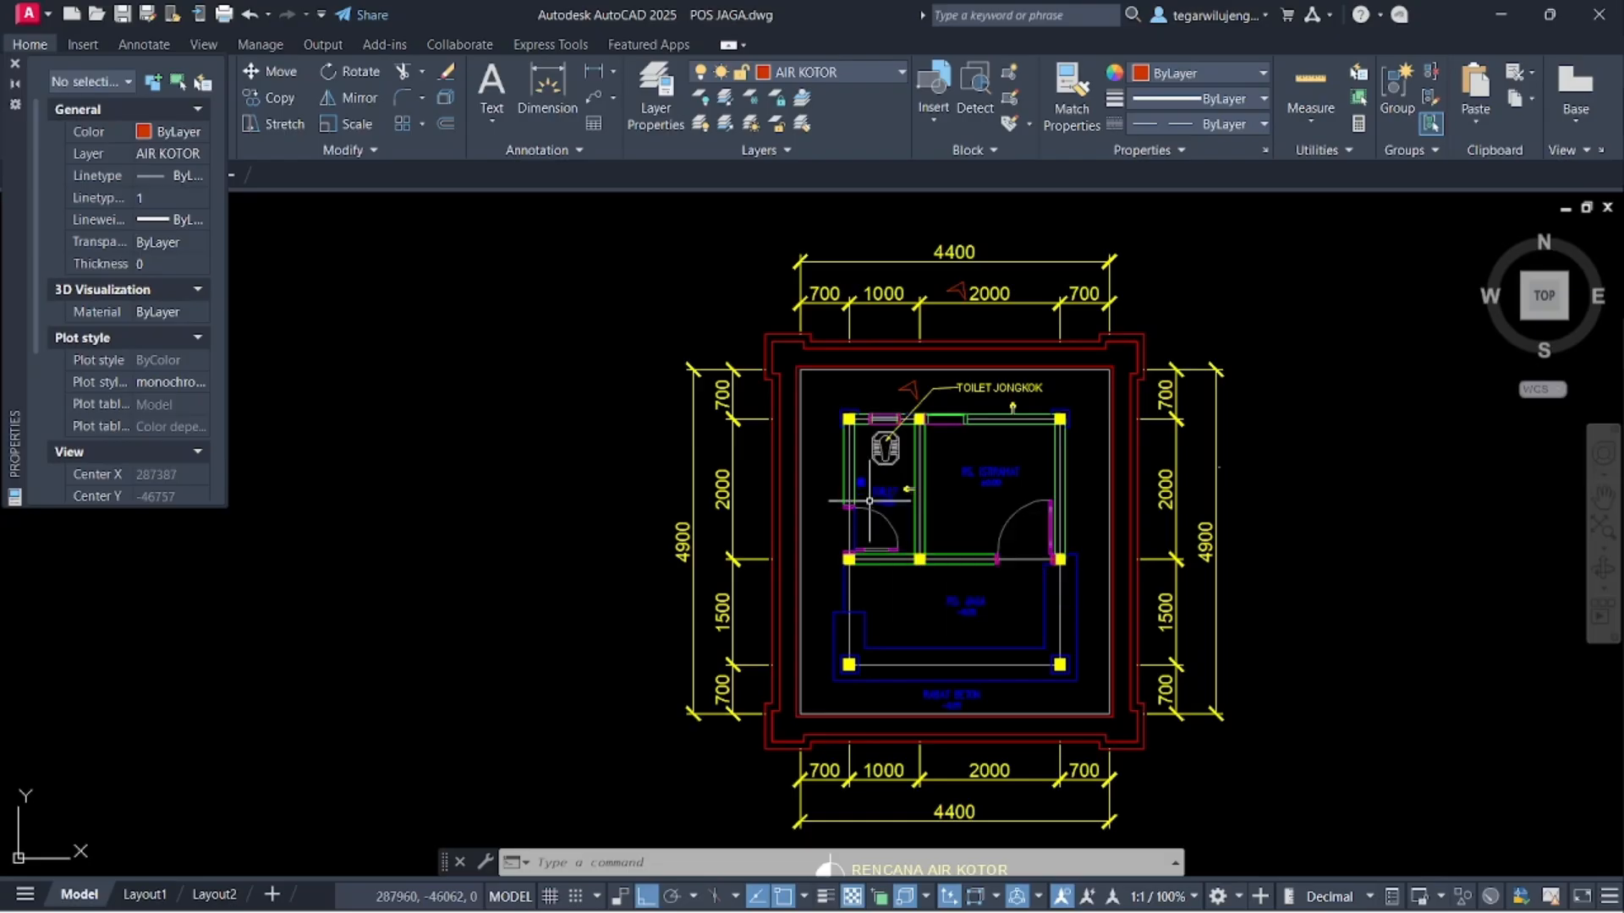
scroll(964, 412, "up", 3)
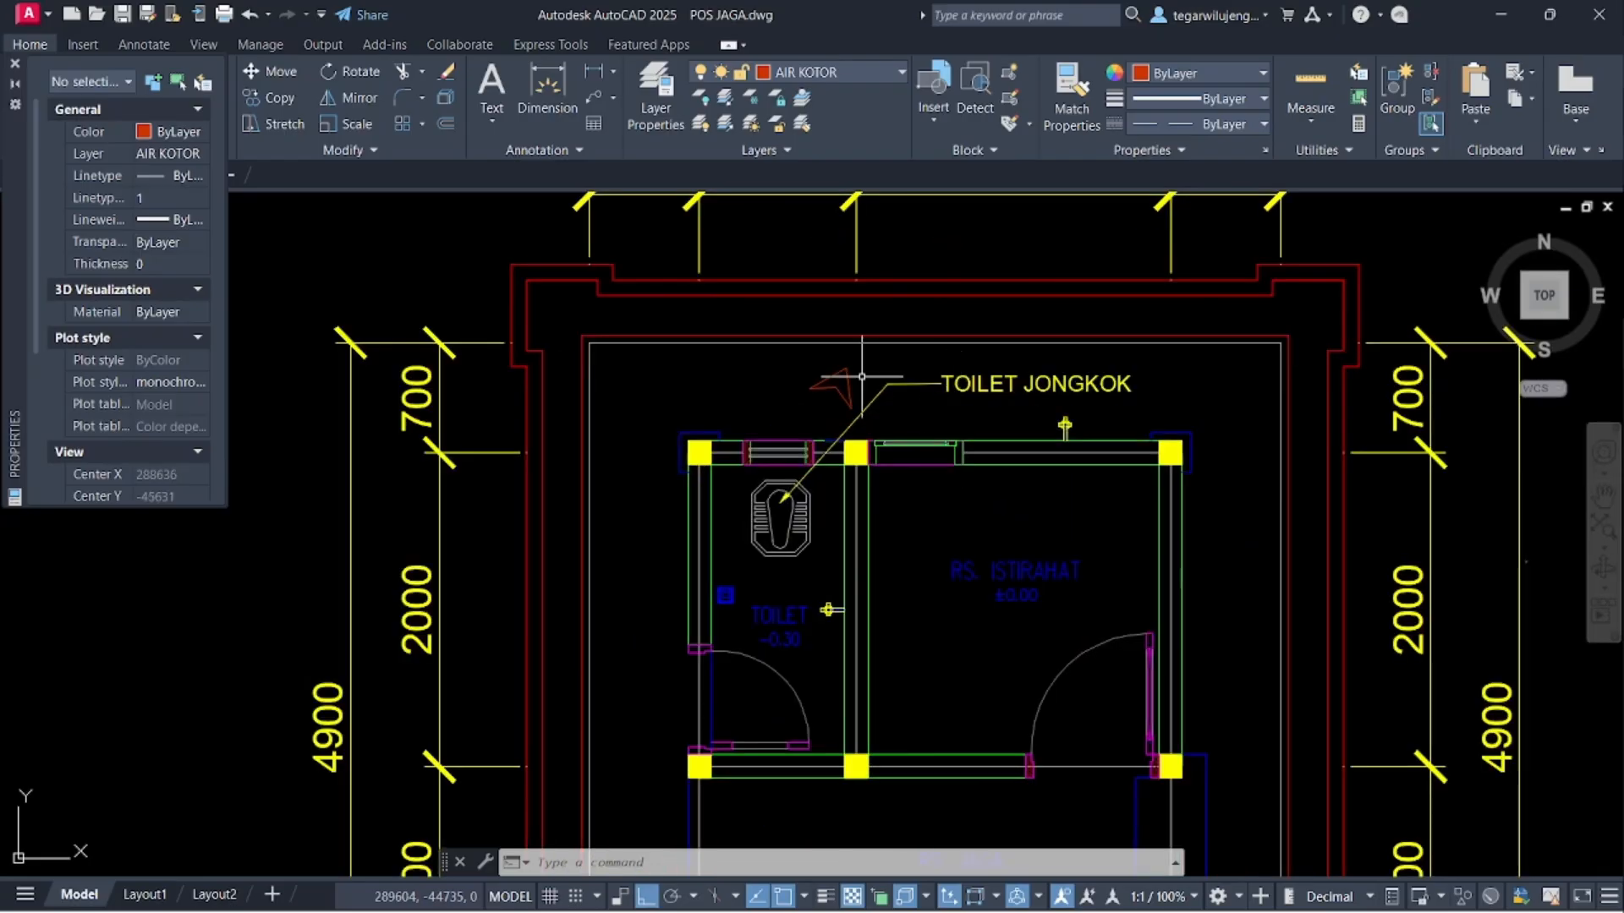
left_click(813, 361)
left_click(880, 421)
middle_click_drag(871, 372, 762, 607)
scroll(806, 467, "up", 2)
left_click(804, 466)
left_click(758, 425)
scroll(762, 607, "down", 3)
left_click(812, 435)
left_click(884, 474)
key("Delete")
scroll(865, 391, "down", 4)
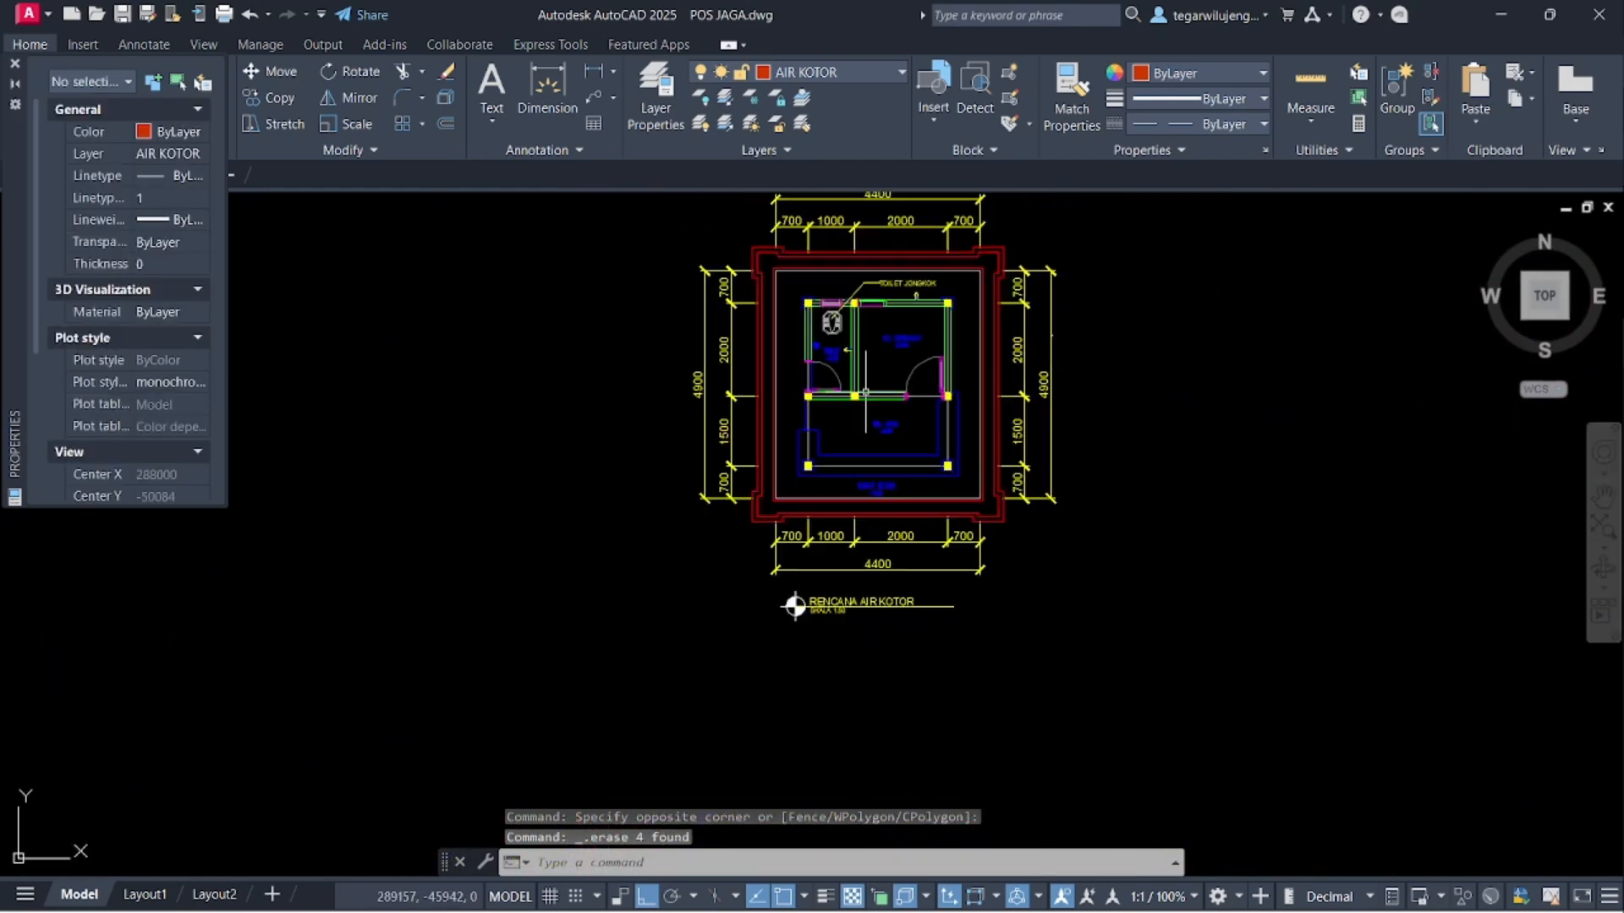
- Change the copied plan's title to RENCANA AIR BEKAS
scroll(854, 550, "up", 5)
left_click(864, 598)
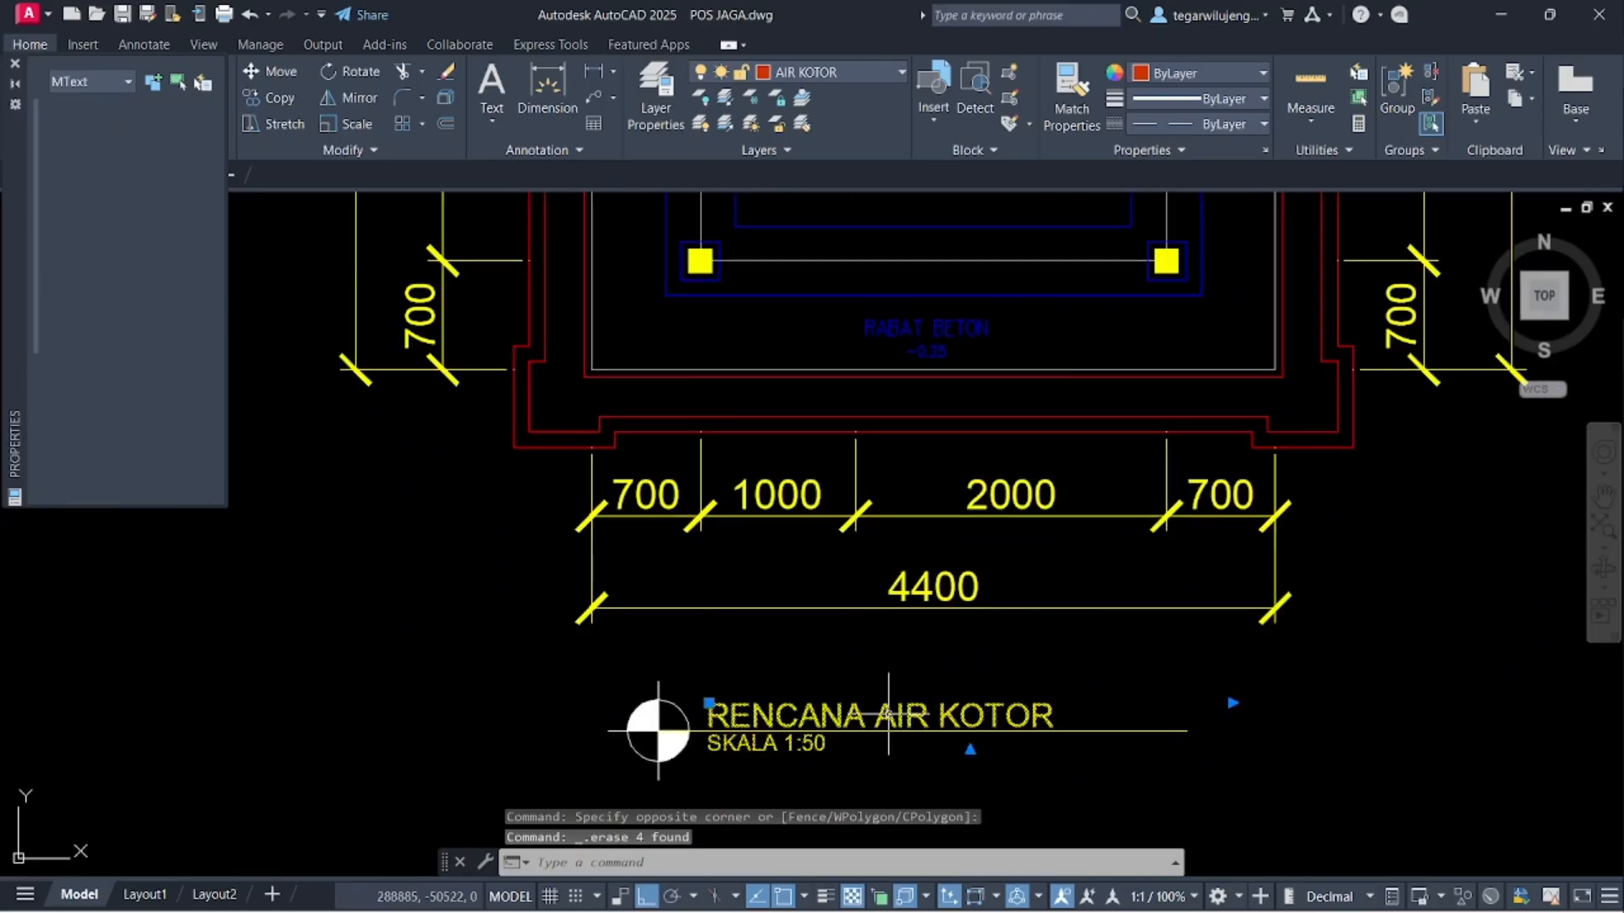
double_click(1035, 715)
left_click_drag(1113, 634, 572, 601)
type("BEKAS")
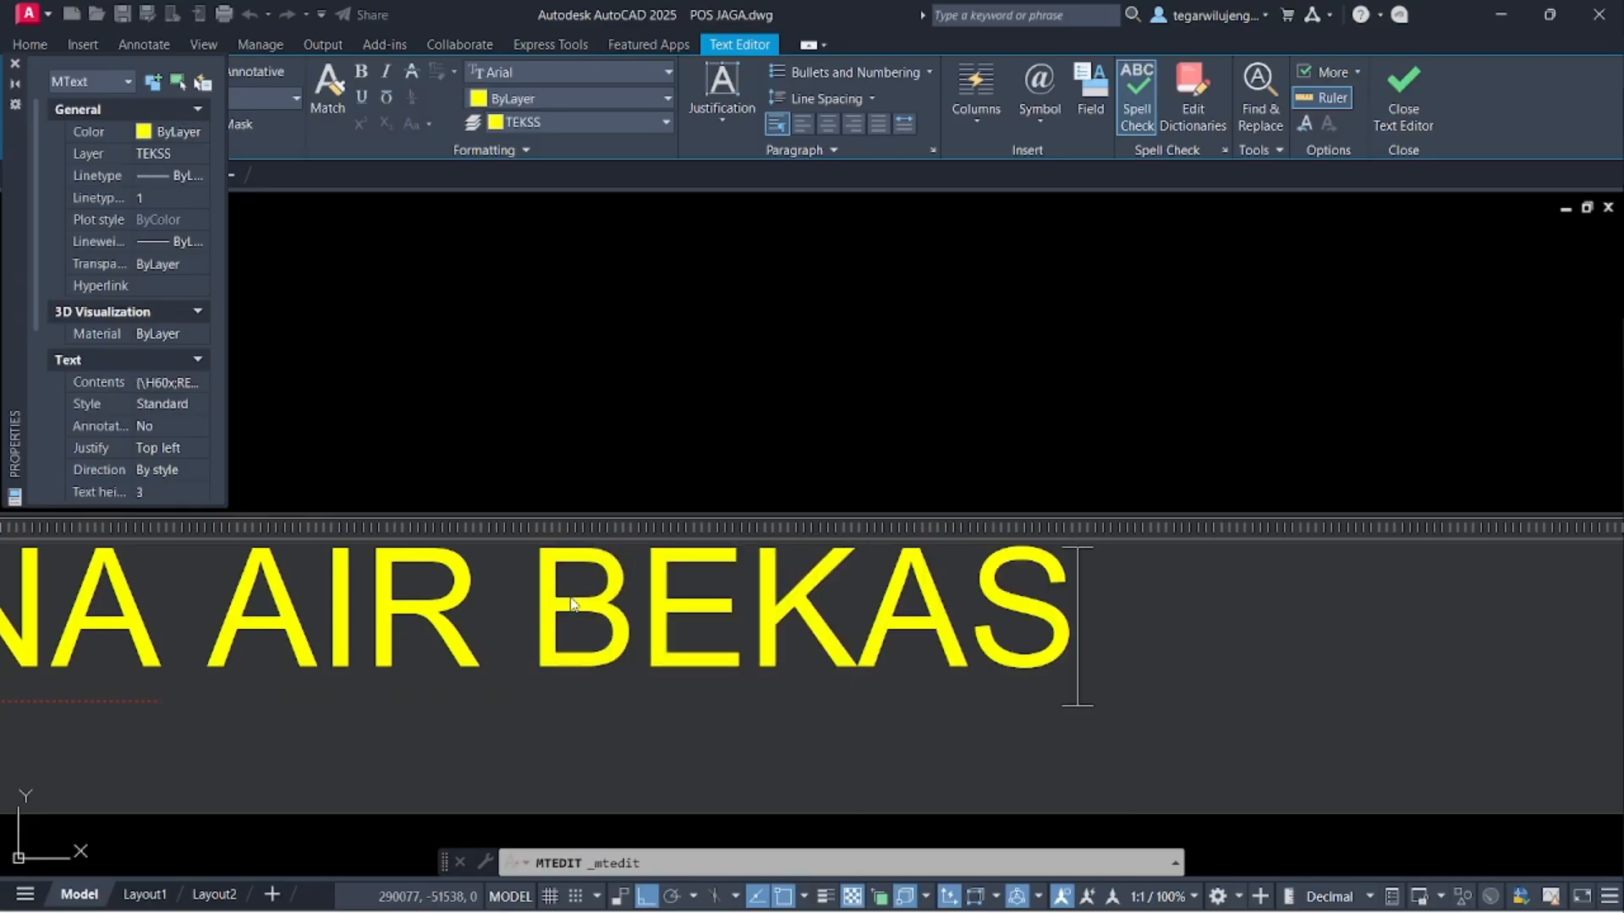
left_click(723, 511)
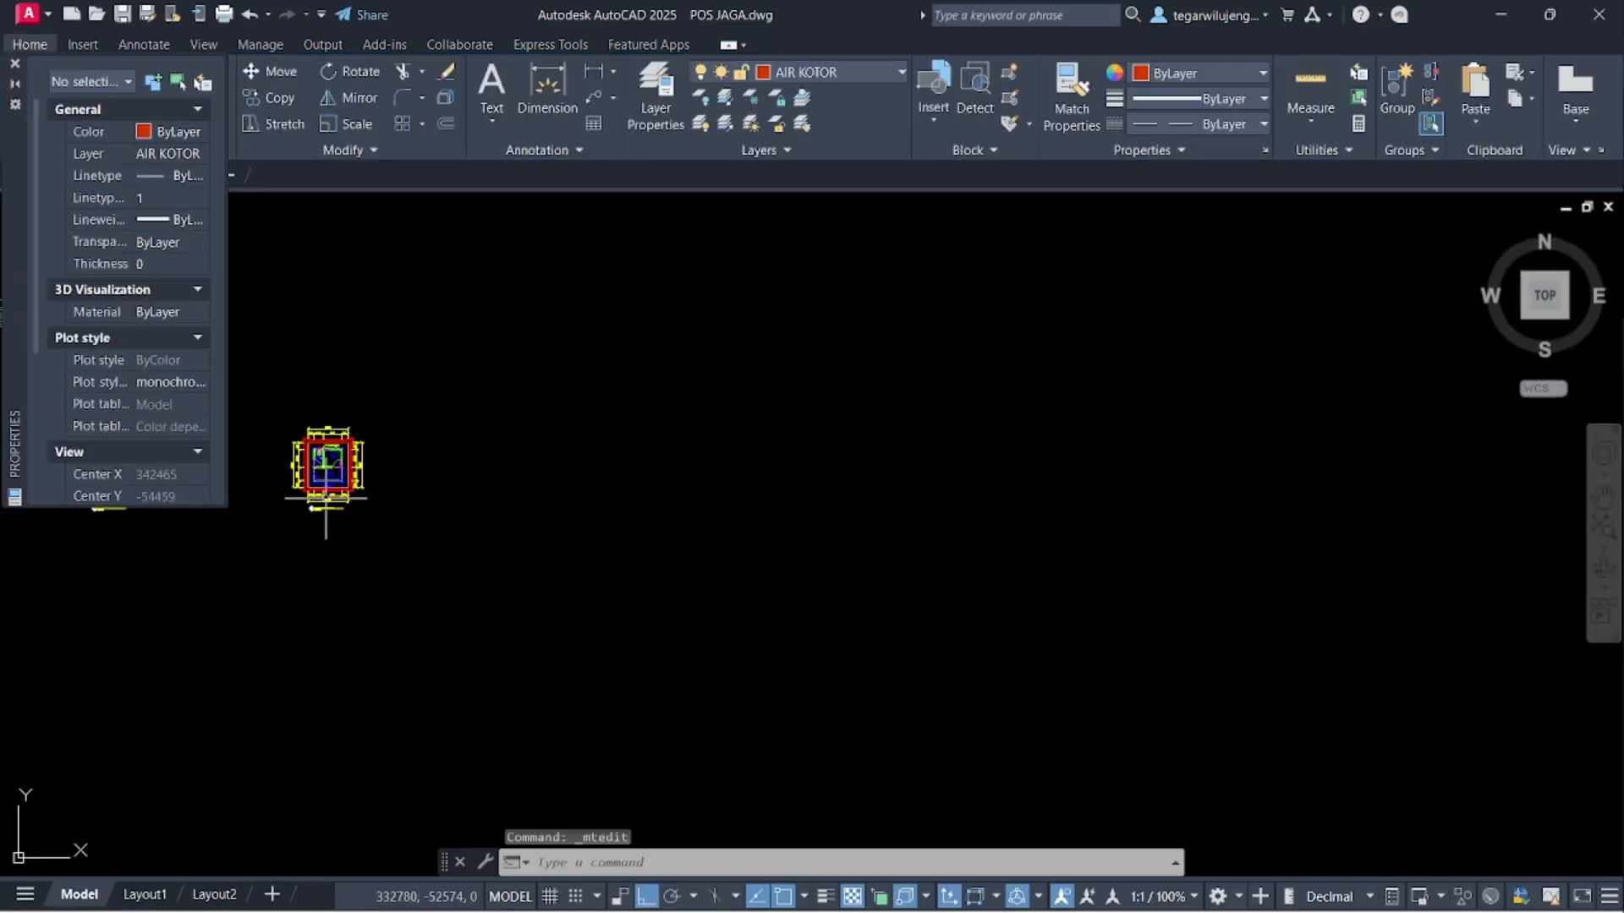
- Shorten the title line under RENCANA AIR BEKAS by pulling its right end closer to the text
left_click(701, 507)
left_click(700, 508)
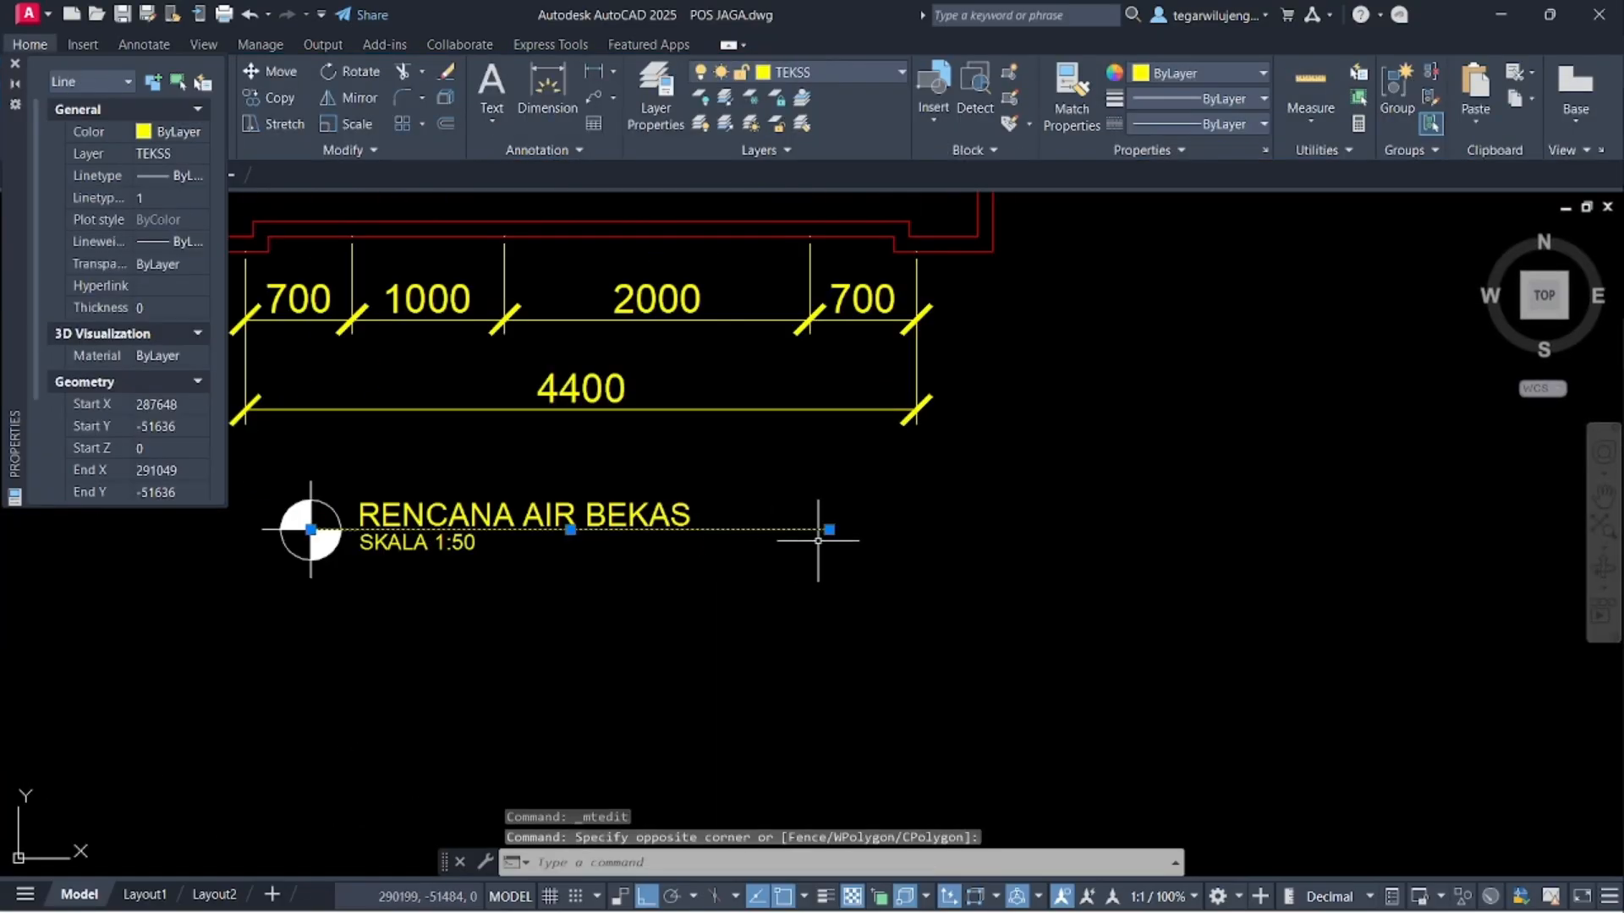
left_click(828, 530)
left_click(719, 531)
scroll(676, 542, "down", 5)
middle_click_drag(579, 544, 1152, 556)
key("Escape")
- Move the RENCANA AIR BEKAS title with its symbol and line to the right so it sits centred below the plan
left_click(1222, 586)
left_click(1105, 533)
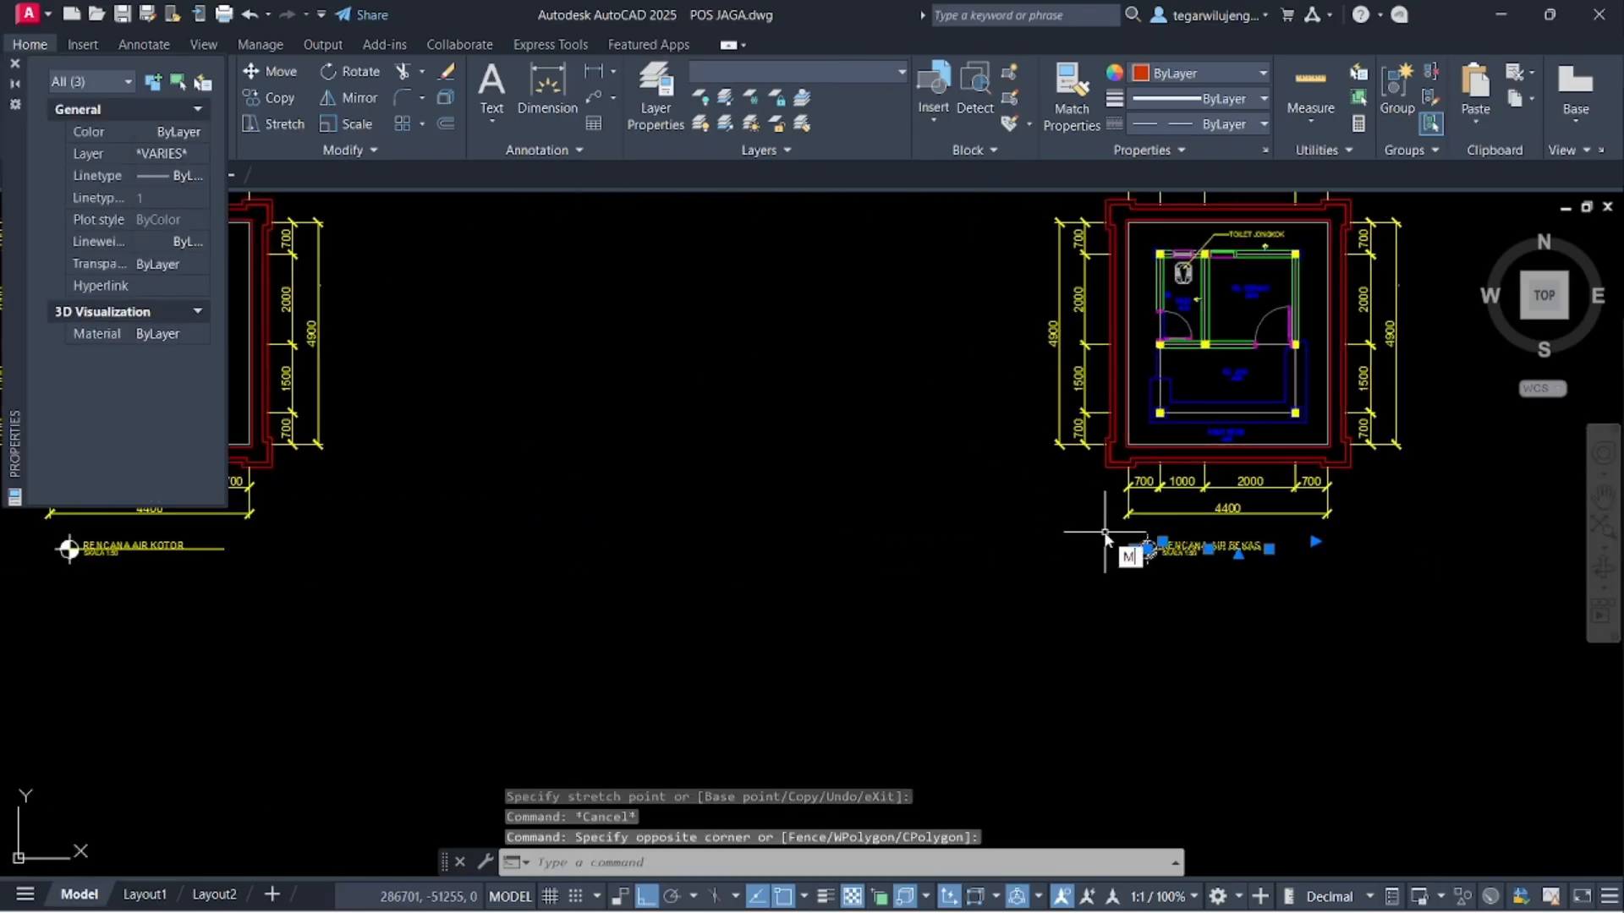
type("m")
scroll(1191, 562, "up", 4)
left_click(1207, 620)
left_click(1267, 617)
- Shorten the title line under RENCANA AIR KOTOR by pulling its right end closer to the text
scroll(1196, 612, "down", 8)
middle_click_drag(722, 583, 1280, 552)
scroll(1286, 559, "up", 4)
left_click(1326, 630)
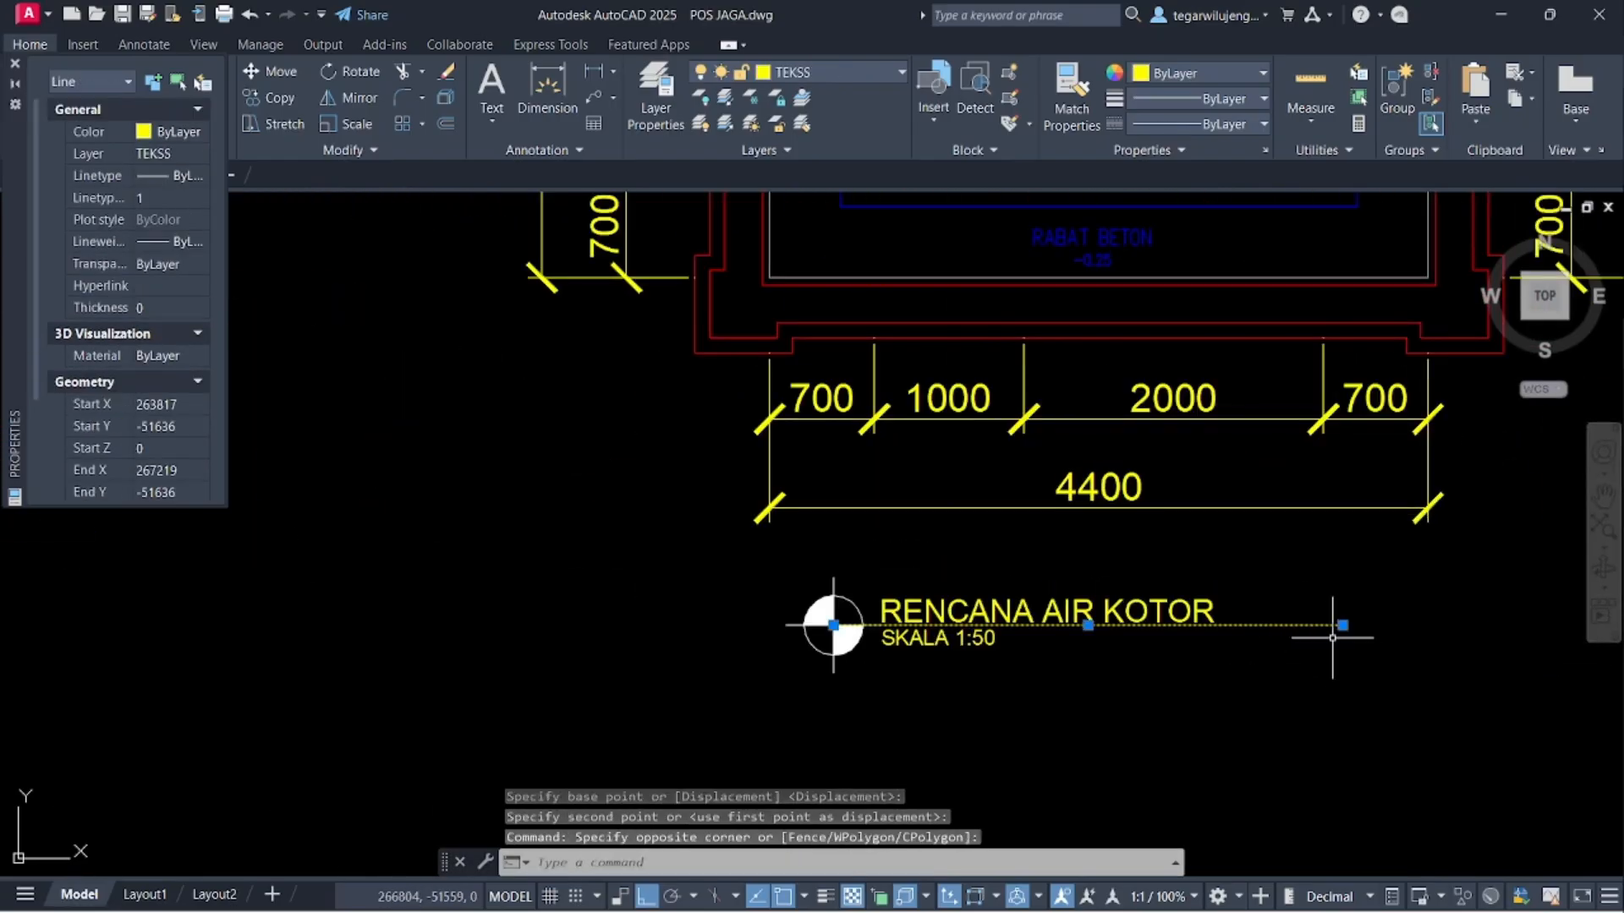
left_click(1343, 627)
left_click(1244, 628)
key("Escape")
- Move the RENCANA AIR KOTOR title with its symbol and line about 580 units to the right below its plan
left_click(1146, 700)
left_click(747, 578)
type("m")
key("space")
left_click(945, 684)
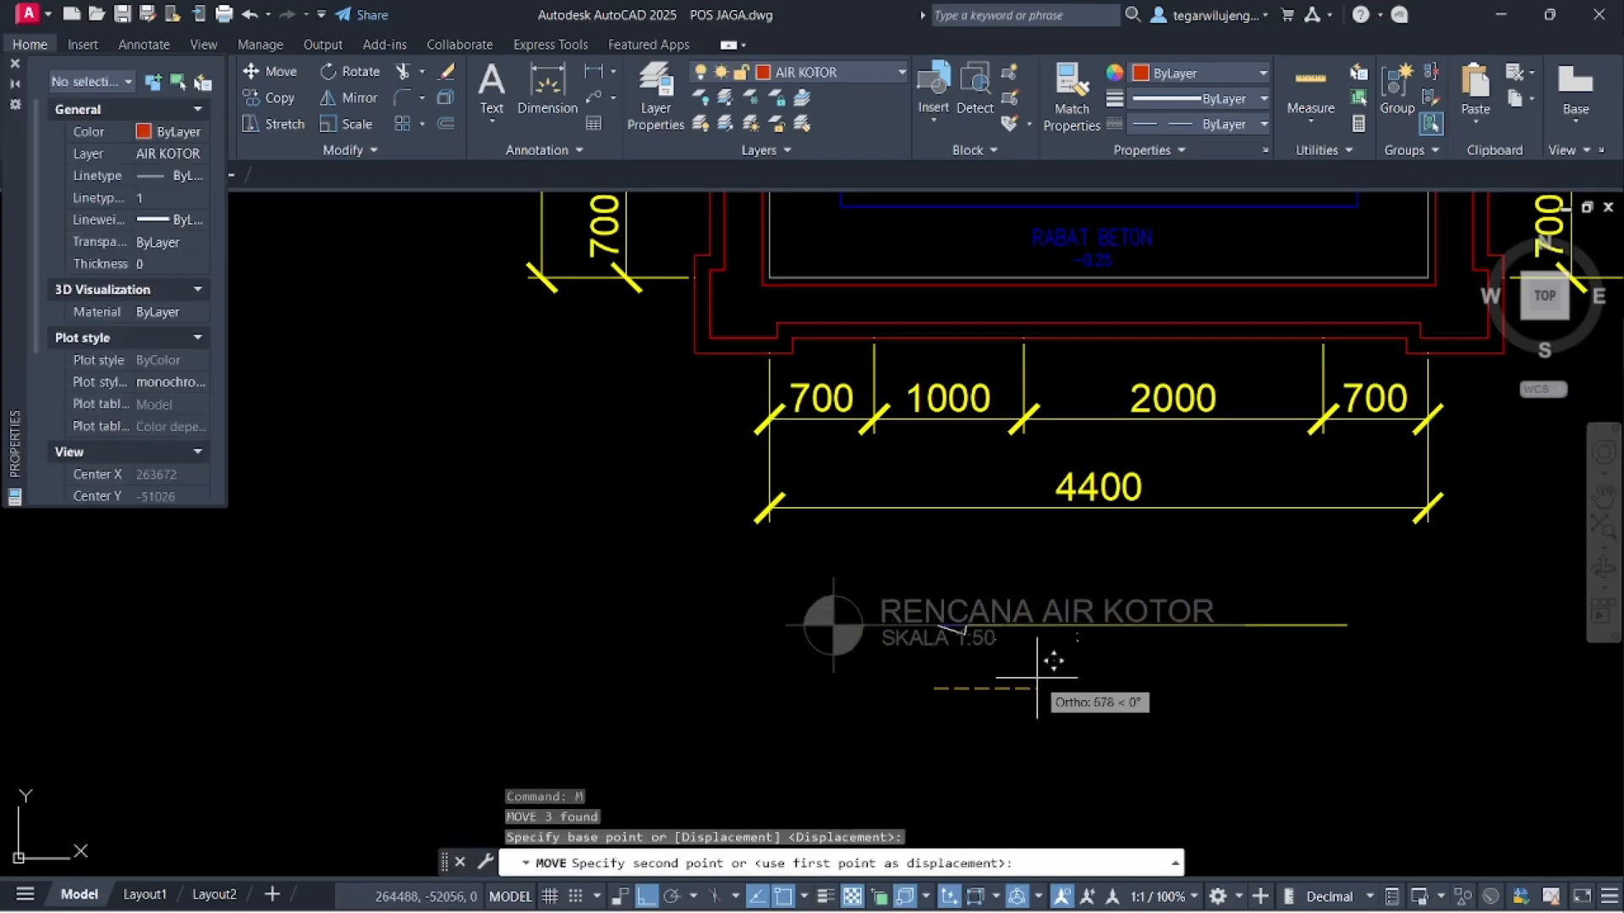
left_click(1042, 663)
- Shorten the title line under RENCANA AIR BERSIH by pulling its right end closer to the text
scroll(1036, 663, "down", 8)
middle_click_drag(948, 380, 970, 555)
scroll(970, 554, "up", 8)
left_click(1251, 495)
left_click(1218, 564)
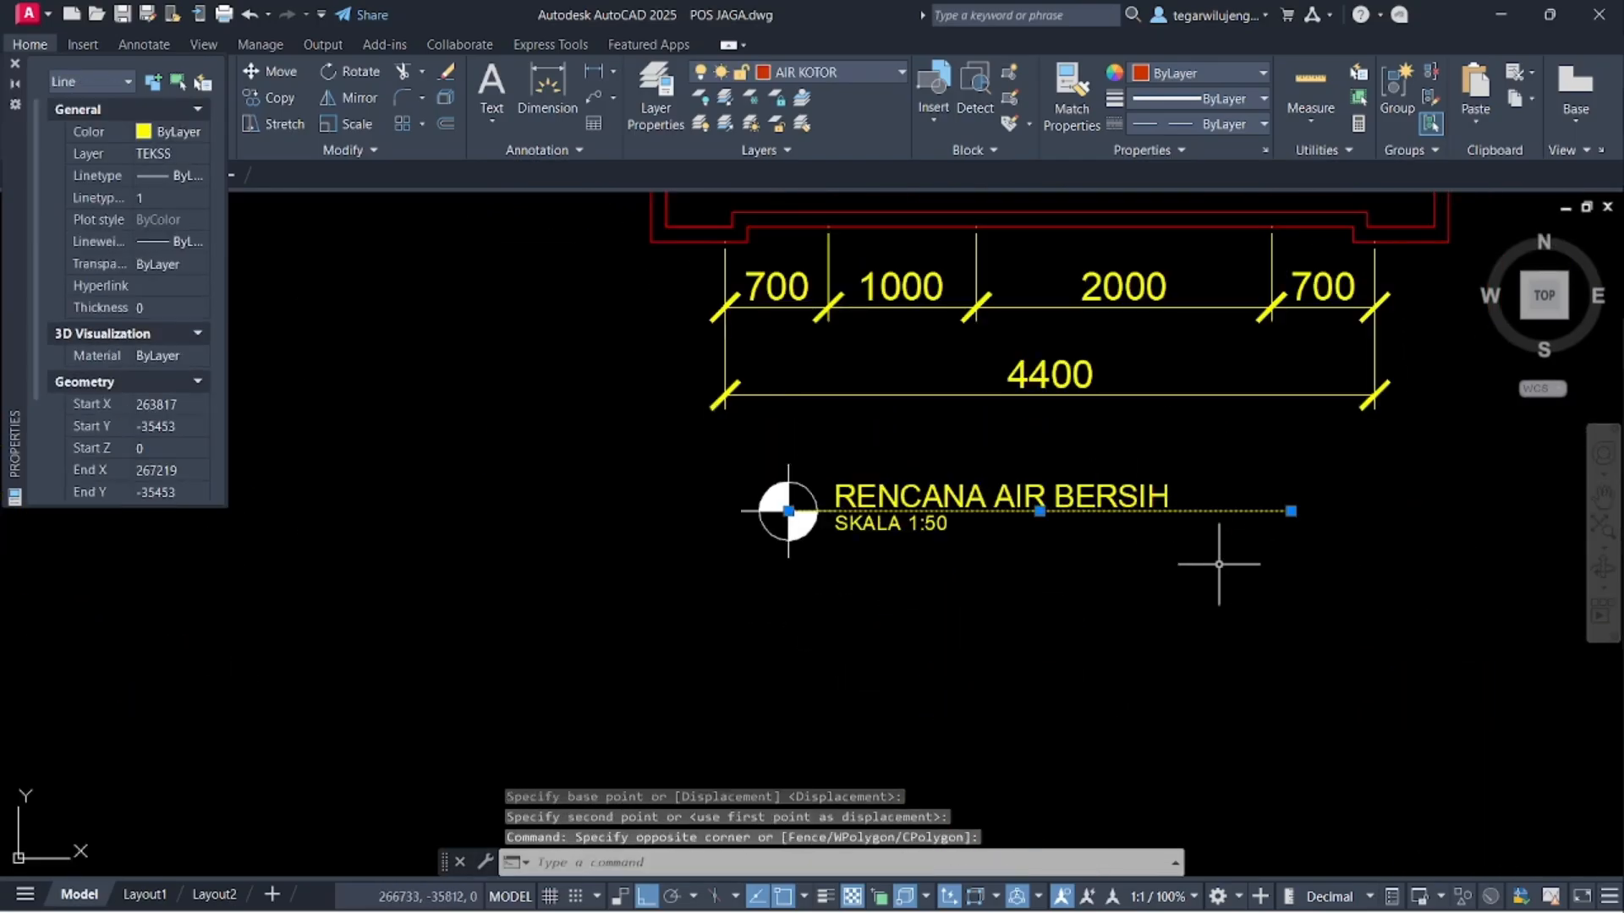
left_click(1290, 511)
left_click(1203, 519)
- Move the RENCANA AIR BERSIH title with its symbol and line to the right below its plan
left_click(1140, 570)
left_click(711, 479)
type("m")
left_click(837, 660)
left_click(932, 651)
- Make AIR BEKAS the current layer for the used water plan
scroll(835, 670, "down", 8)
scroll(822, 668, "down", 4)
middle_click_drag(822, 668, 417, 471)
scroll(751, 611, "up", 9)
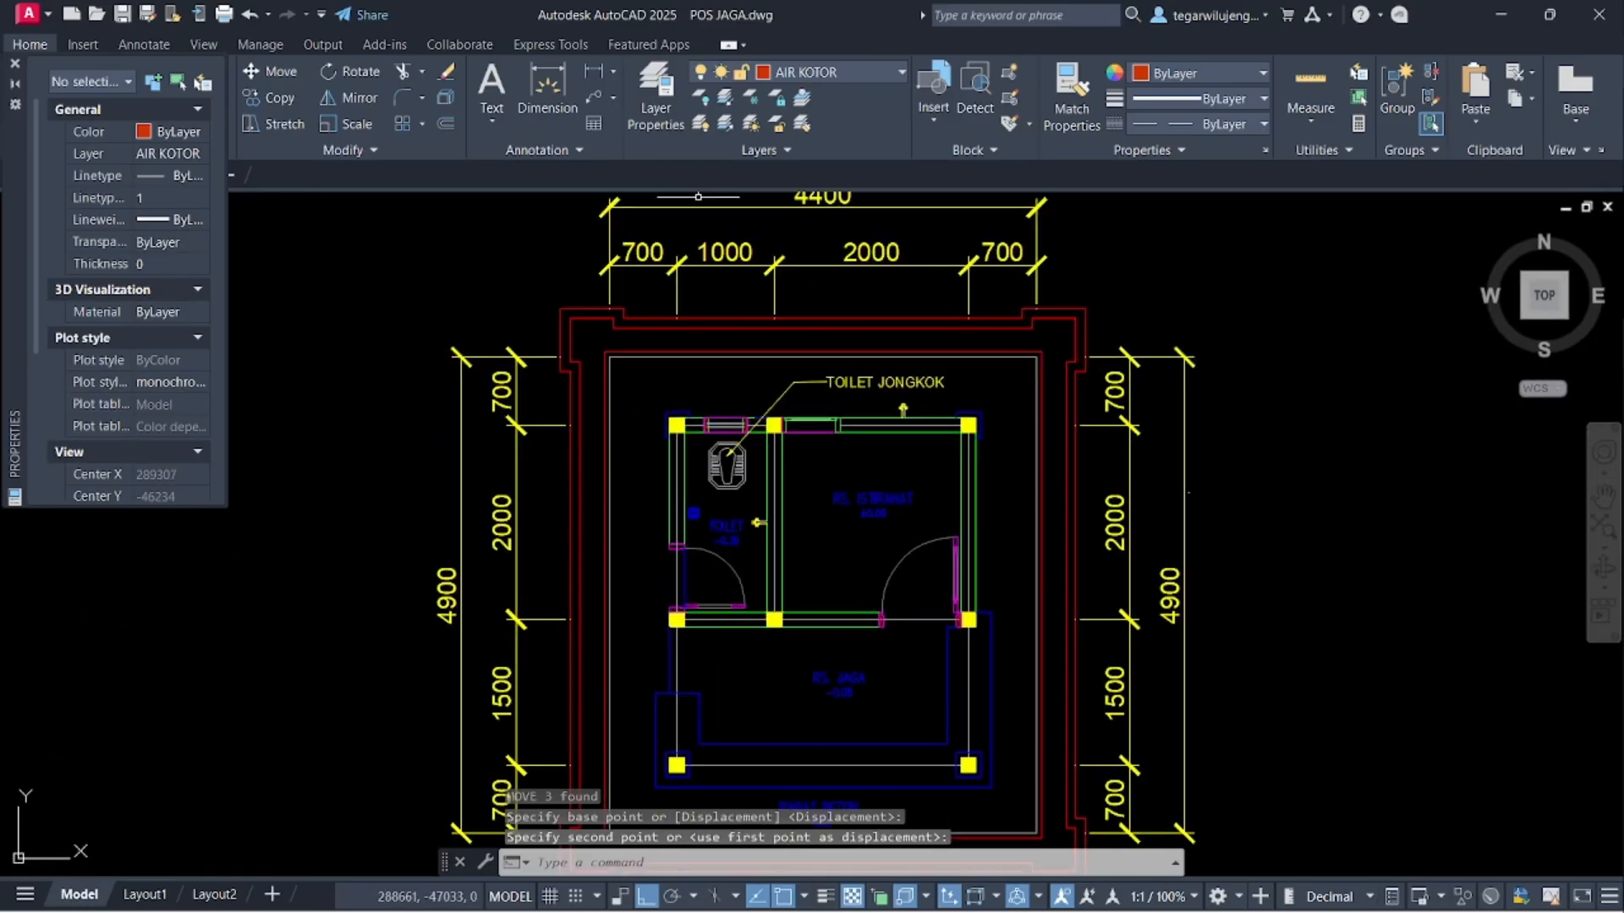
left_click(812, 72)
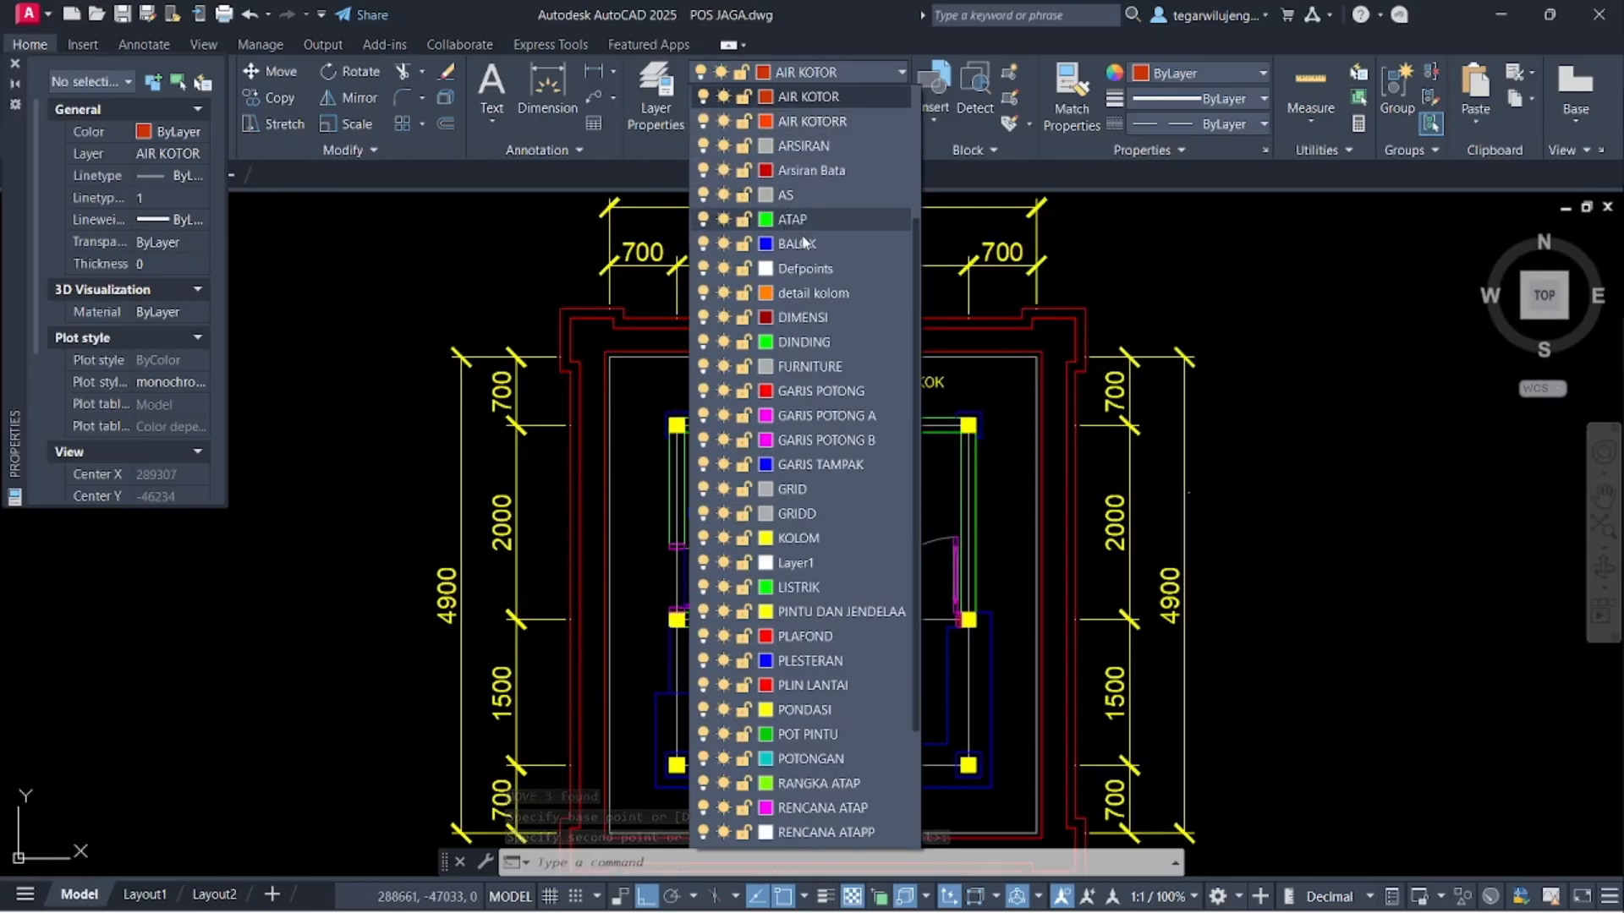
scroll(799, 240, "up", 3)
left_click(815, 262)
- Draw a horizontal pipe line about 5457 long from the toilet's floor drain leftwards past the plan's dimensions
scroll(715, 491, "down", 2)
scroll(744, 513, "up", 4)
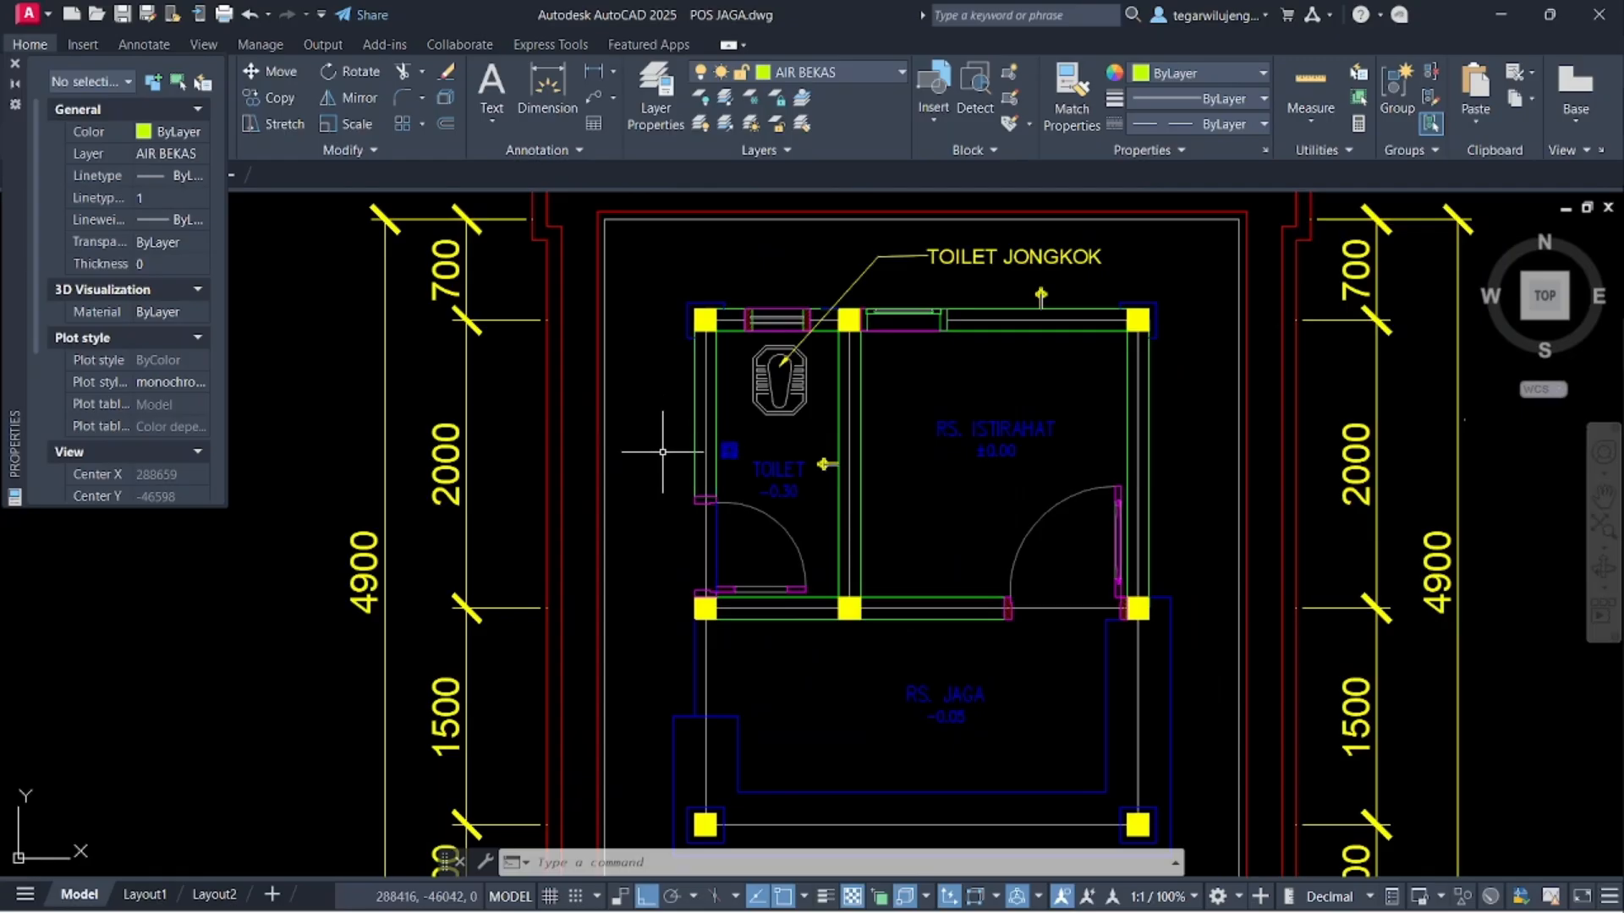
key("Return")
scroll(730, 451, "up", 3)
left_click(725, 453)
scroll(493, 453, "down", 2)
middle_click_drag(493, 453, 784, 477)
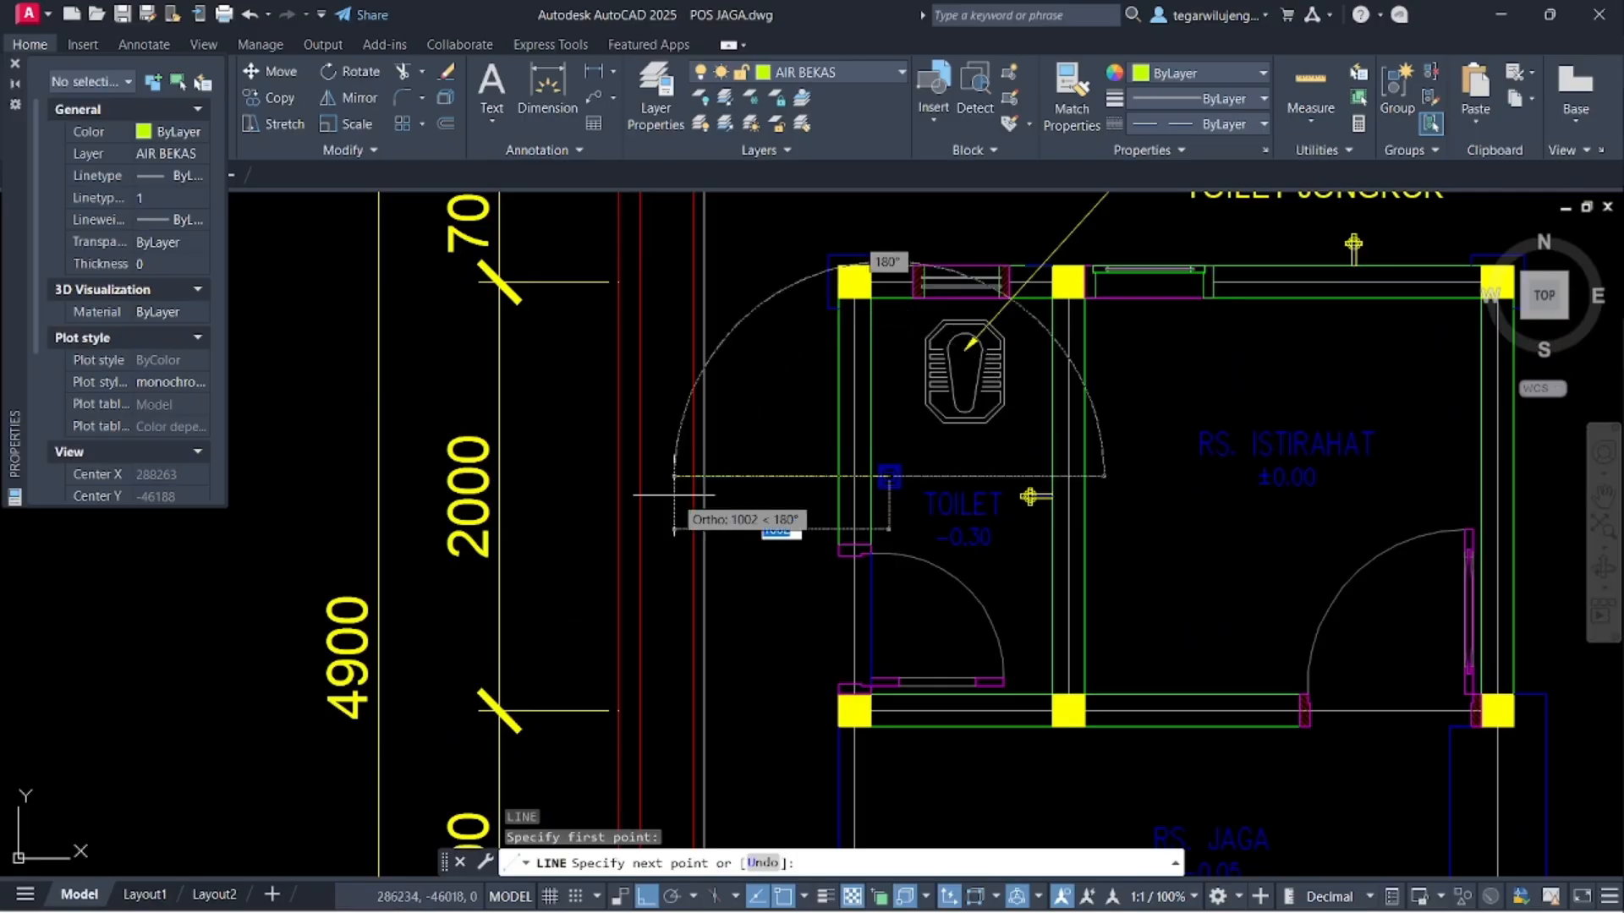
scroll(642, 507, "down", 5)
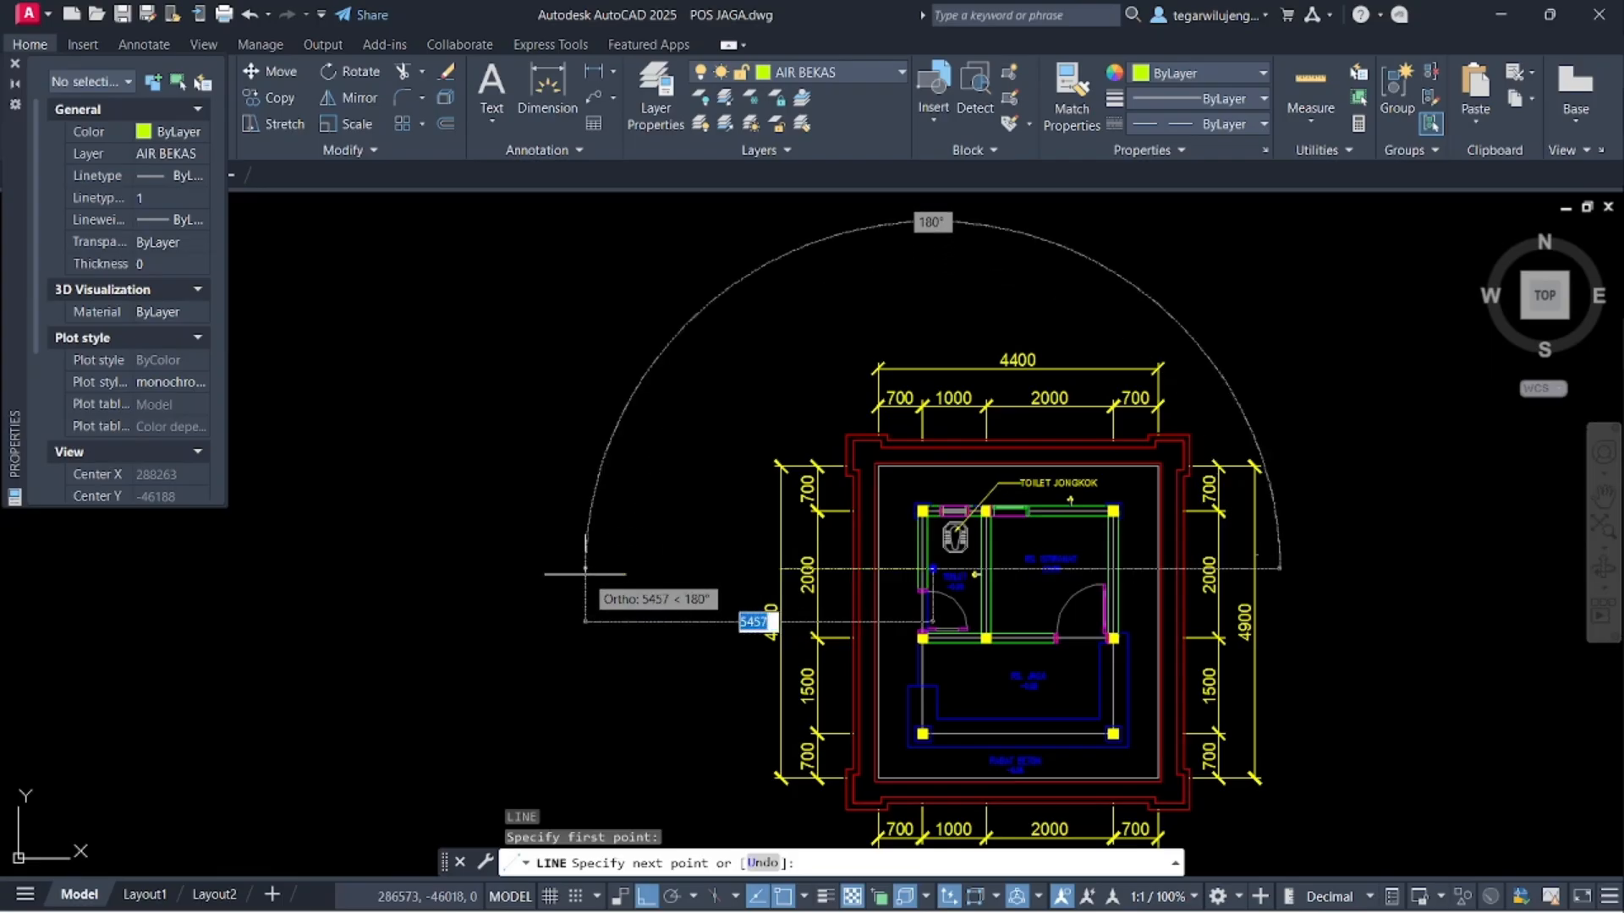
left_click(585, 572)
key("Escape")
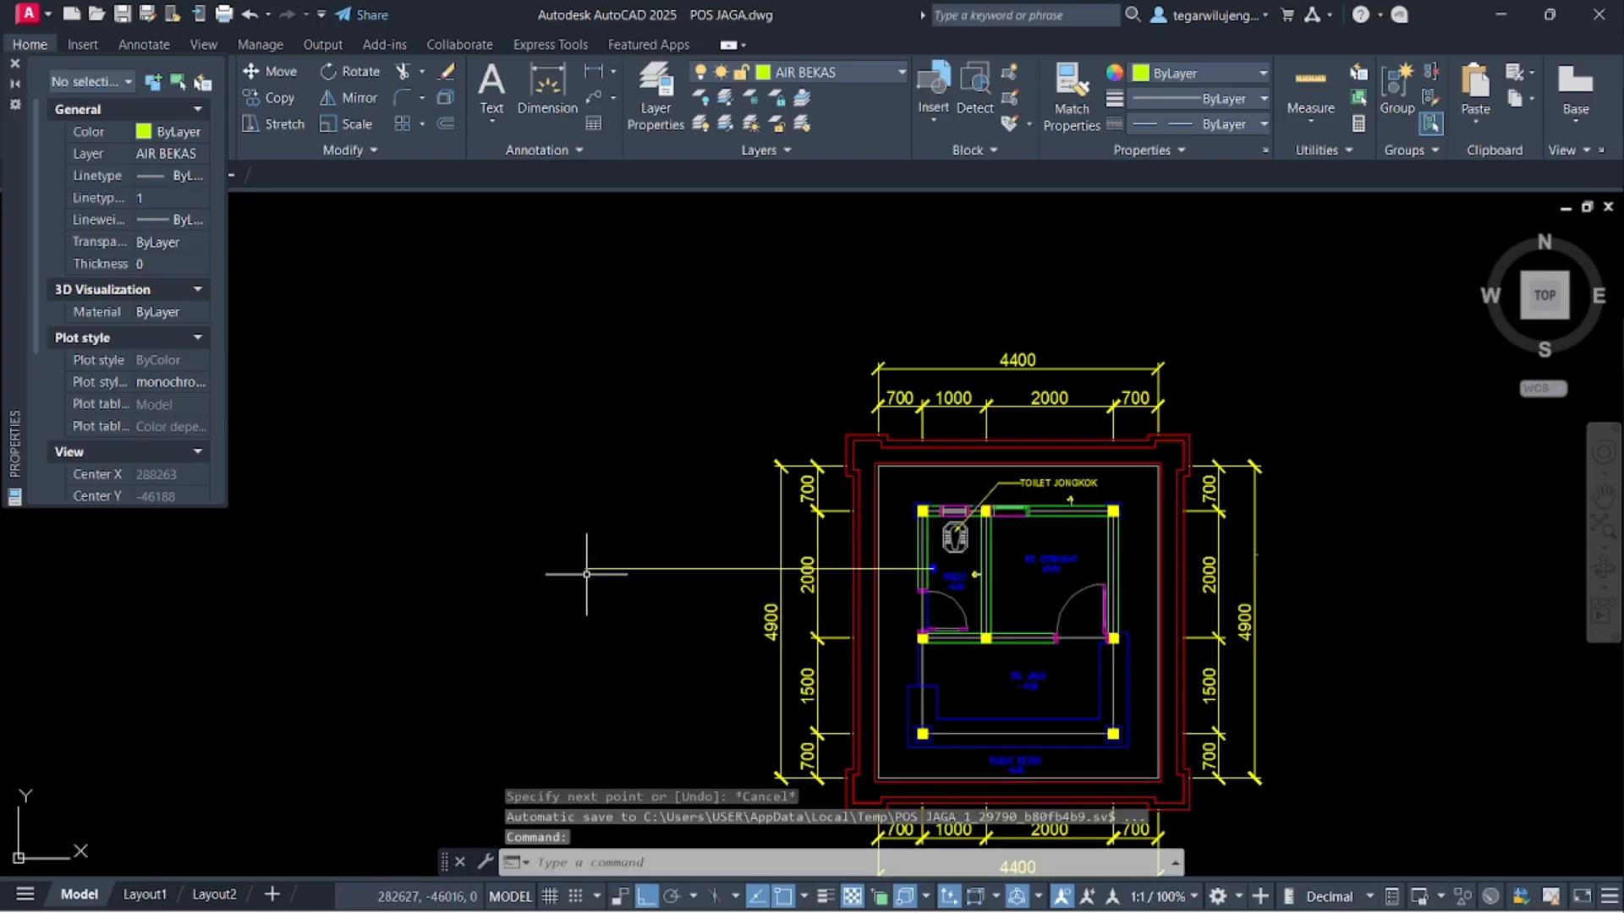
scroll(702, 579, "up", 6)
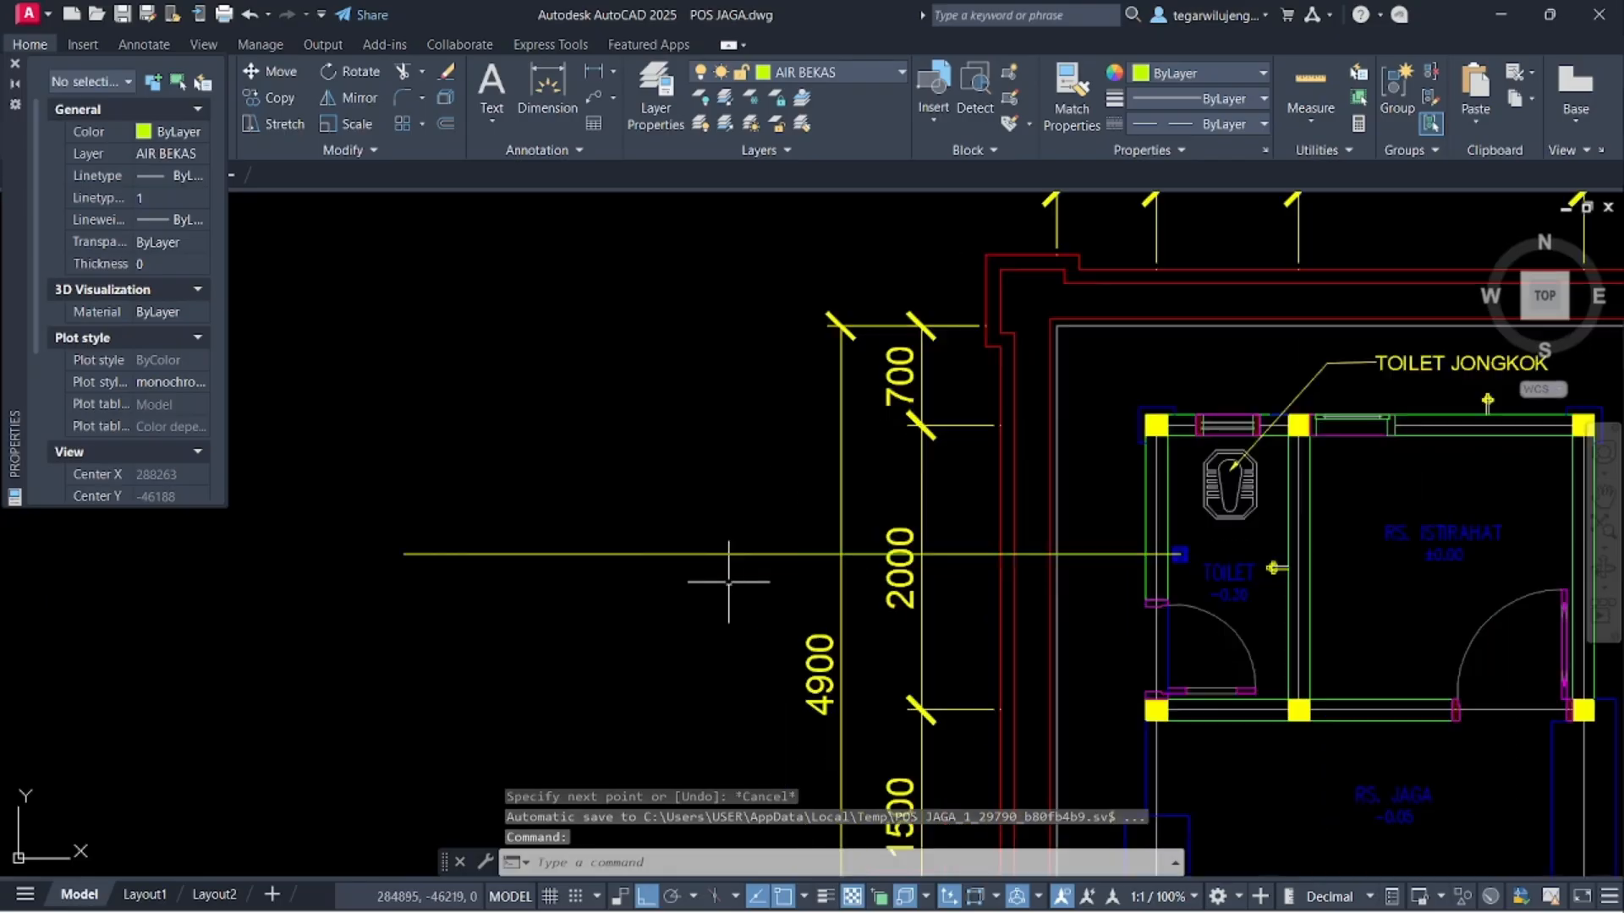
- Move the TOILET JONGKOK leader in the used water plan so its arrowhead points at the floor drain
scroll(518, 562, "down", 5)
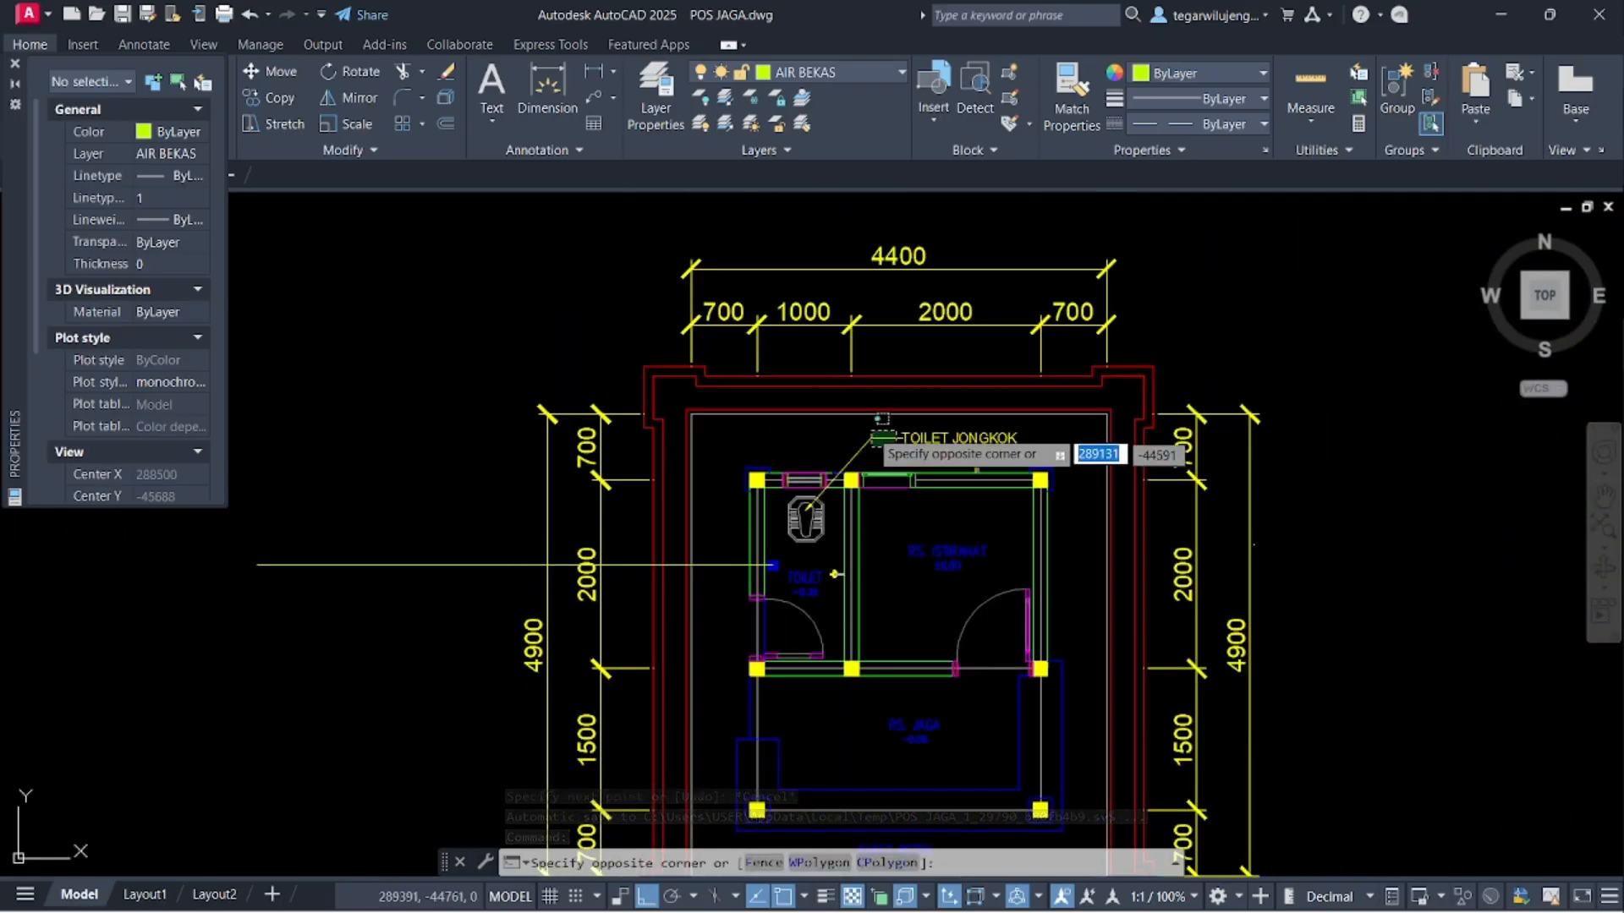
left_click(876, 448)
left_click(831, 484)
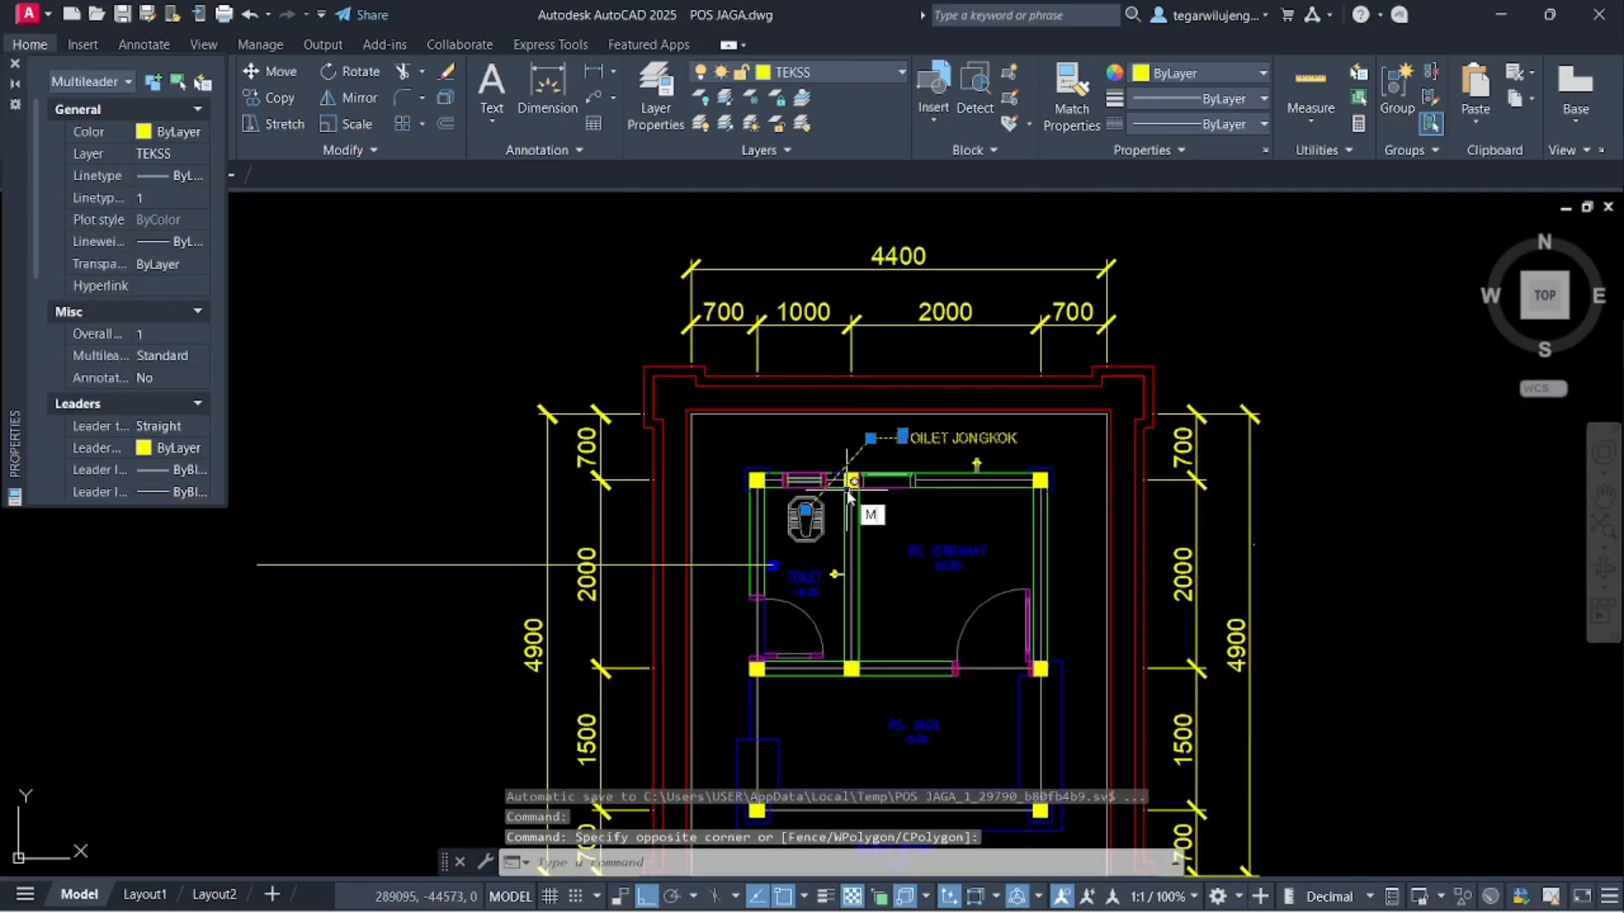
type("m")
key("Return")
scroll(850, 494, "up", 5)
left_click(806, 511)
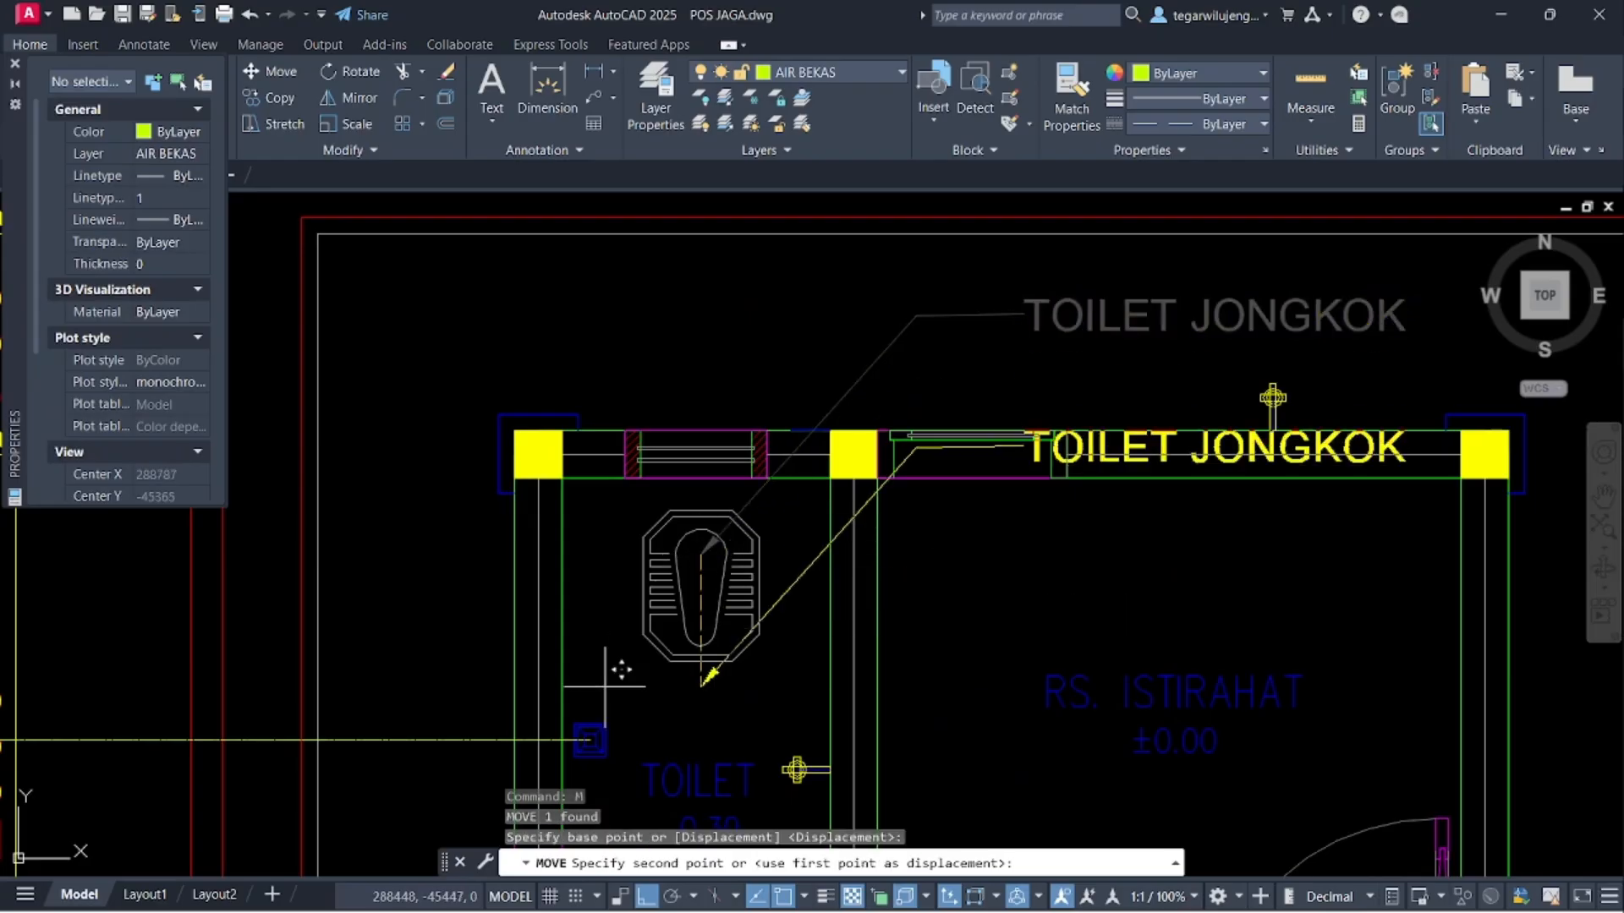
left_click(593, 738)
- Stretch the floor drain leader's landing and text to the left side, outside the plan's dimensions and above the pipe line
left_click(817, 504)
left_click(832, 492)
left_click(813, 501)
left_click(911, 500)
middle_click_drag(650, 526, 1044, 521)
scroll(1045, 521, "down", 5)
left_click(769, 526)
left_click(1091, 513)
left_click(763, 525)
left_click(1123, 508)
left_click(590, 509)
key("Escape")
- Change the floor drain leader's text to FLOORDRAIN
double_click(665, 514)
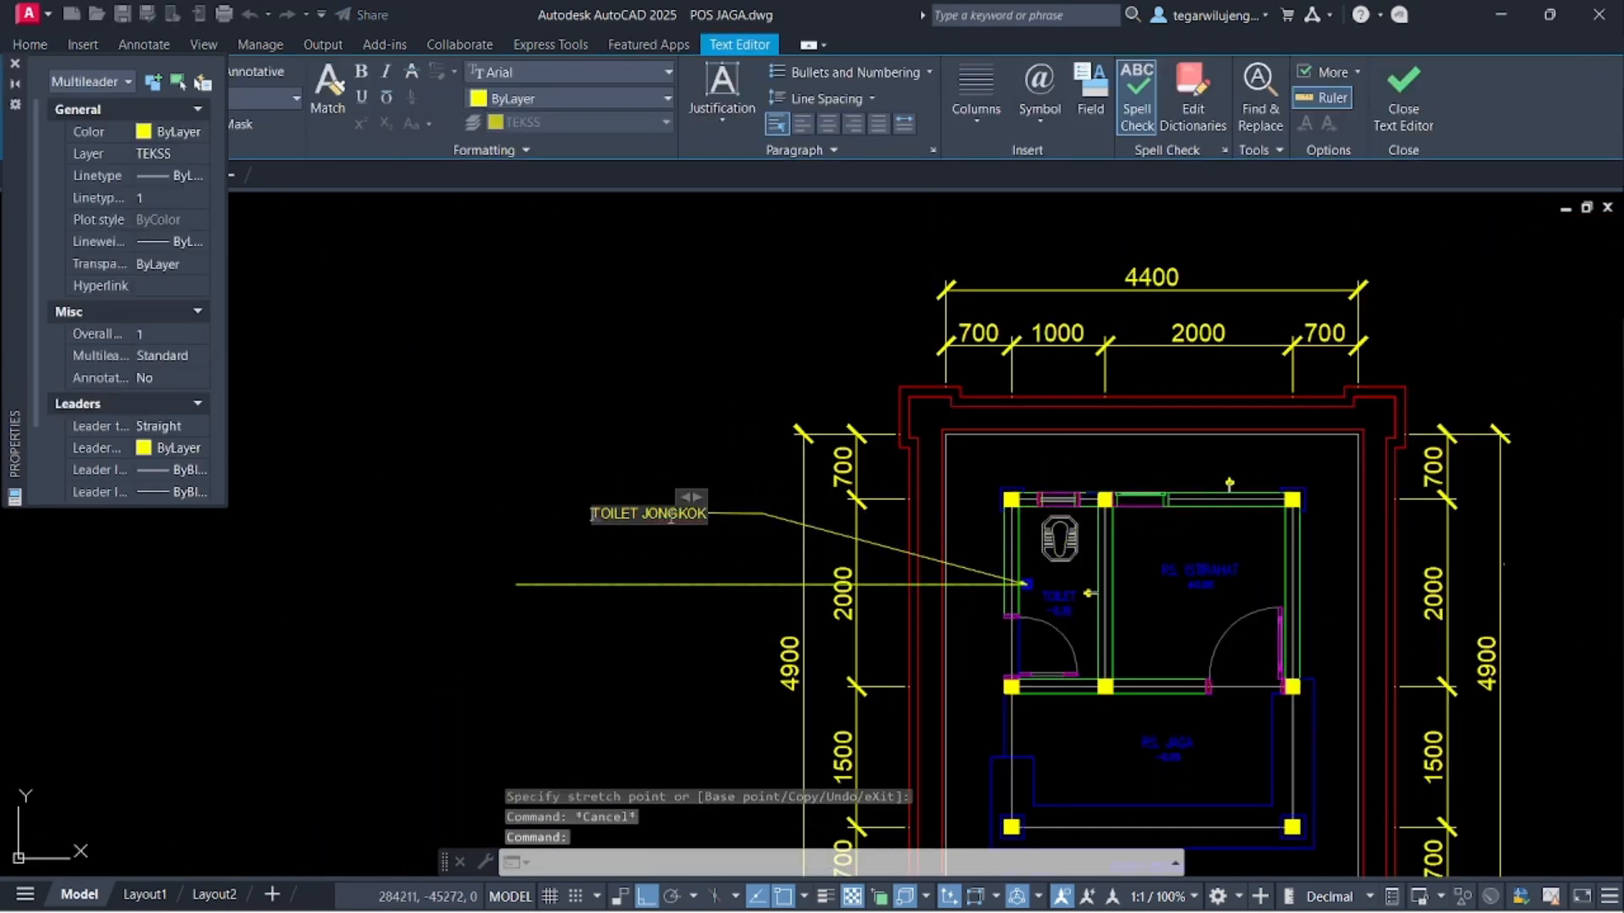
left_click_drag(754, 513, 335, 487)
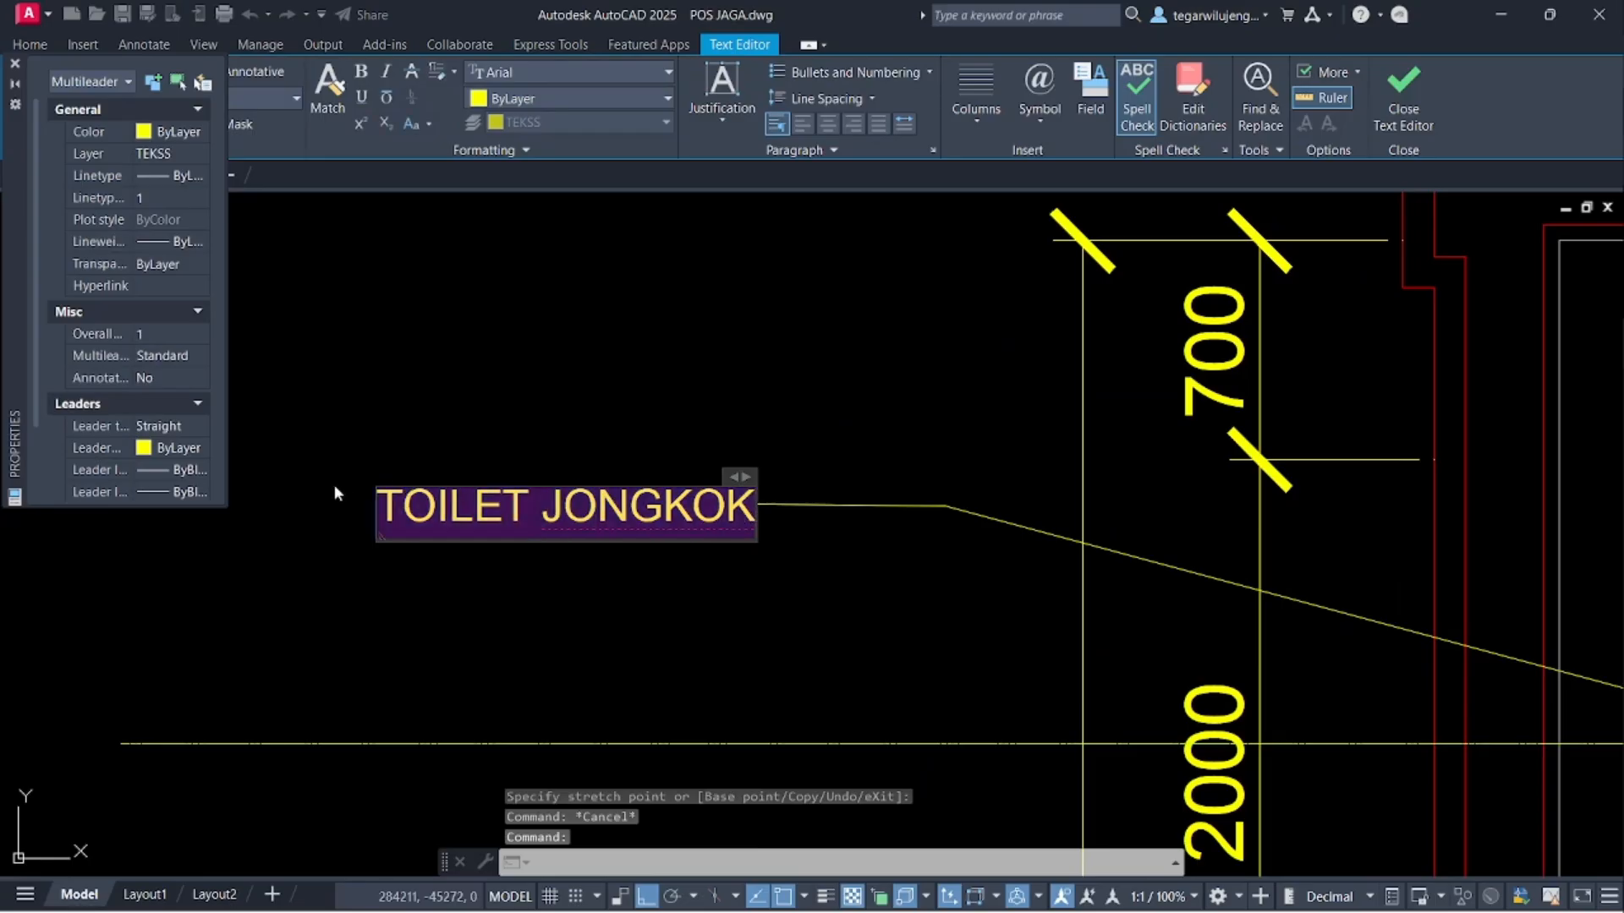
type("FLOORDRA")
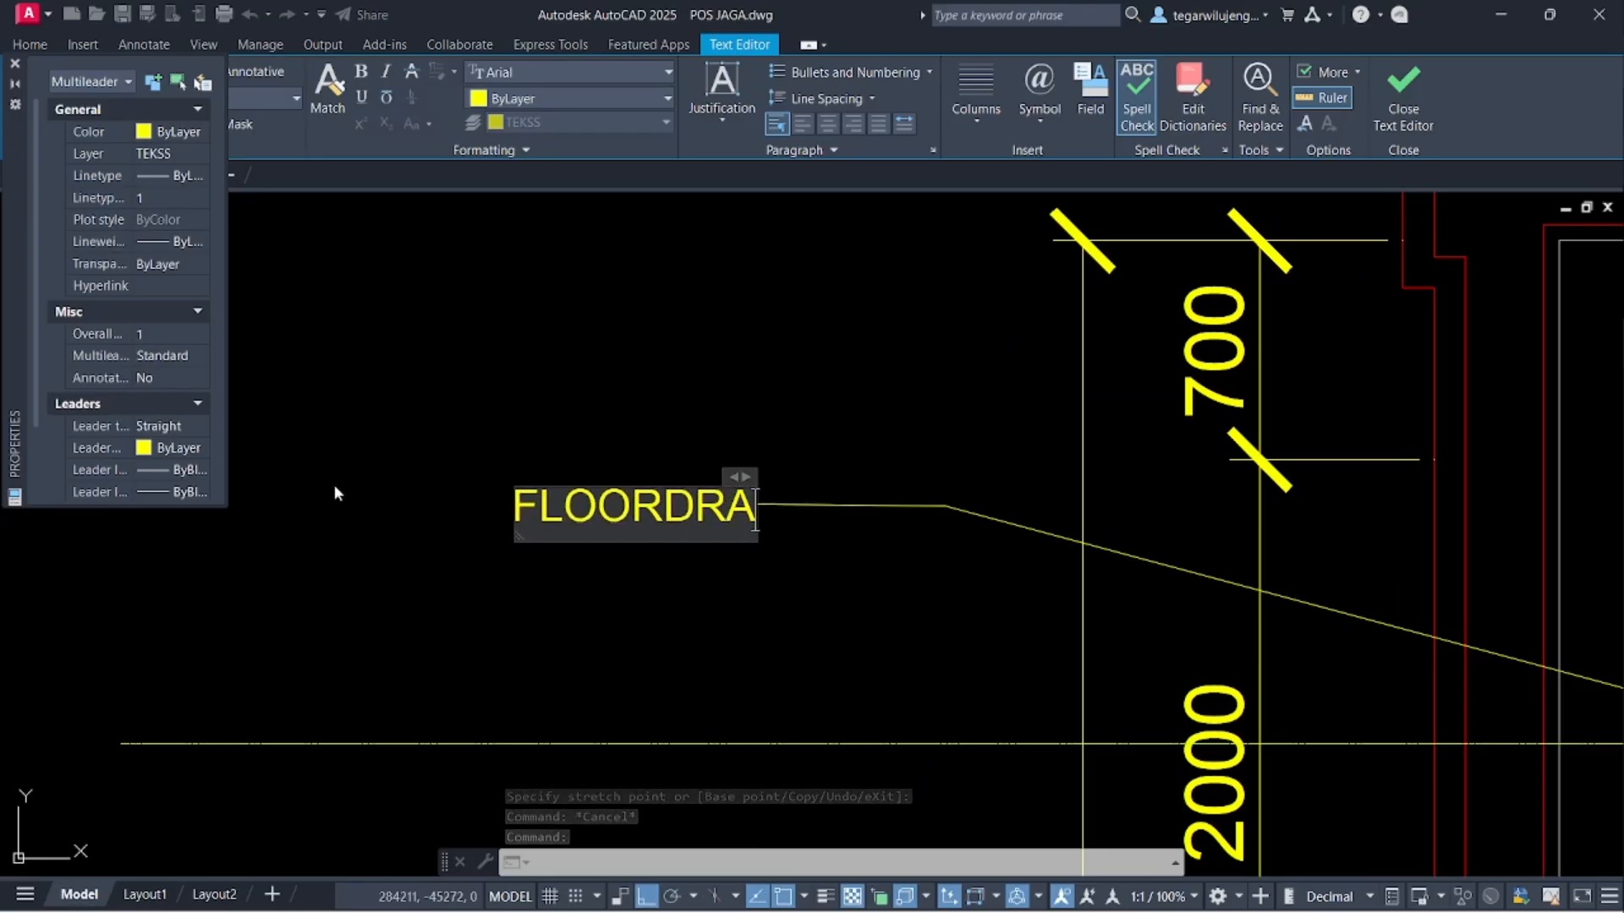
type("IN")
left_click(334, 657)
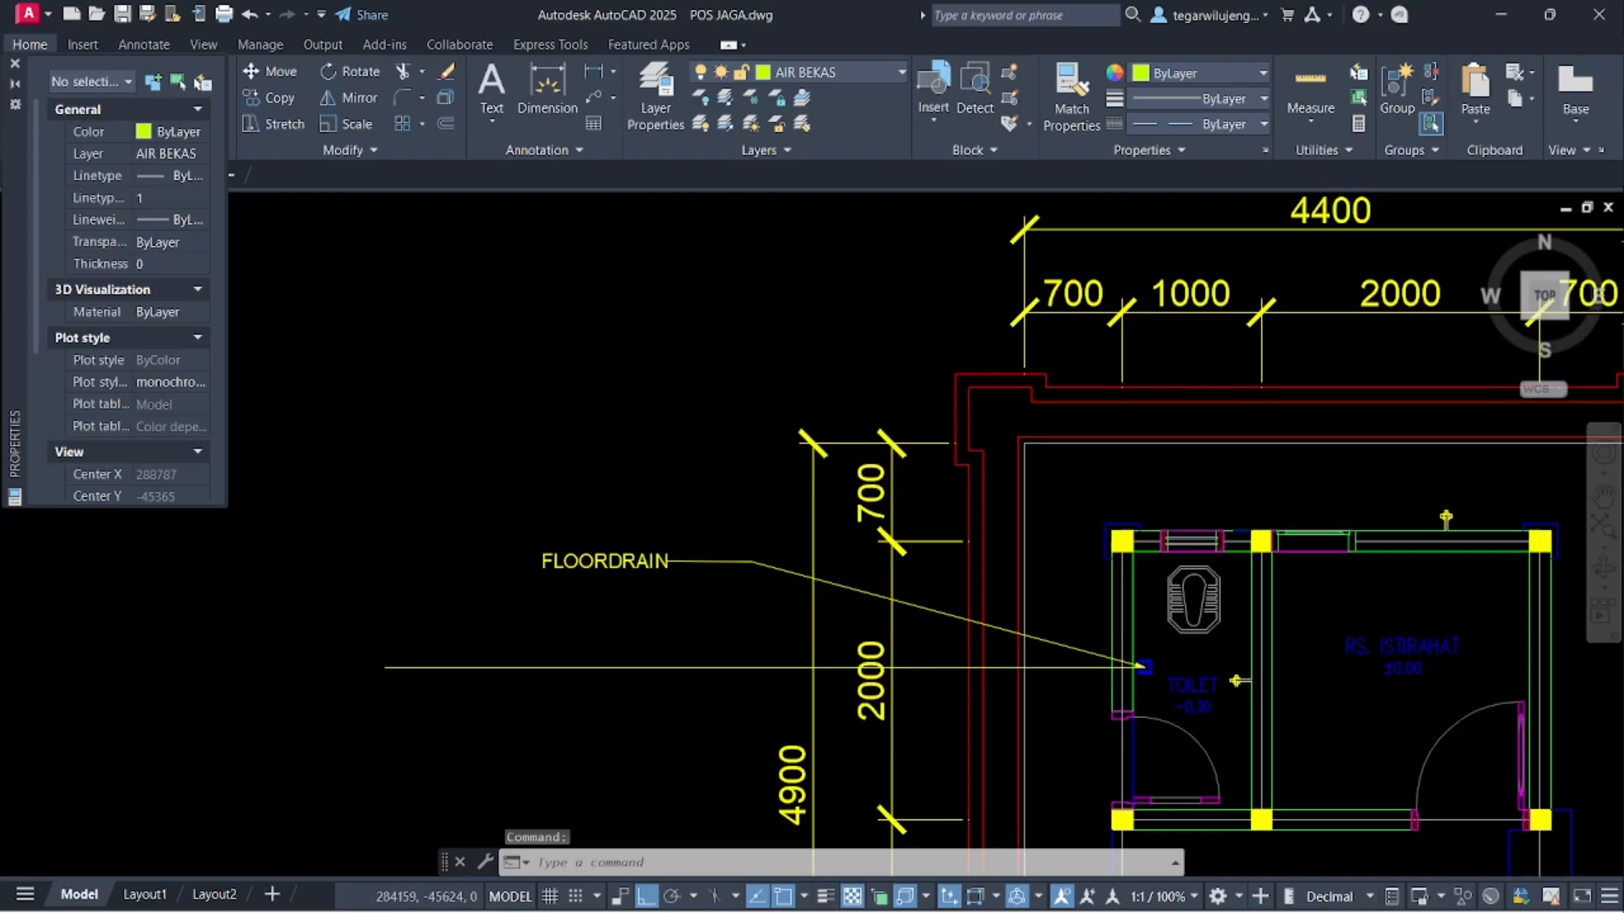
- Switch to the reference PDF in the browser and check the floor drain plan on page 16 for its pipe and labels
scroll(578, 625, "down", 7)
scroll(598, 628, "down", 2)
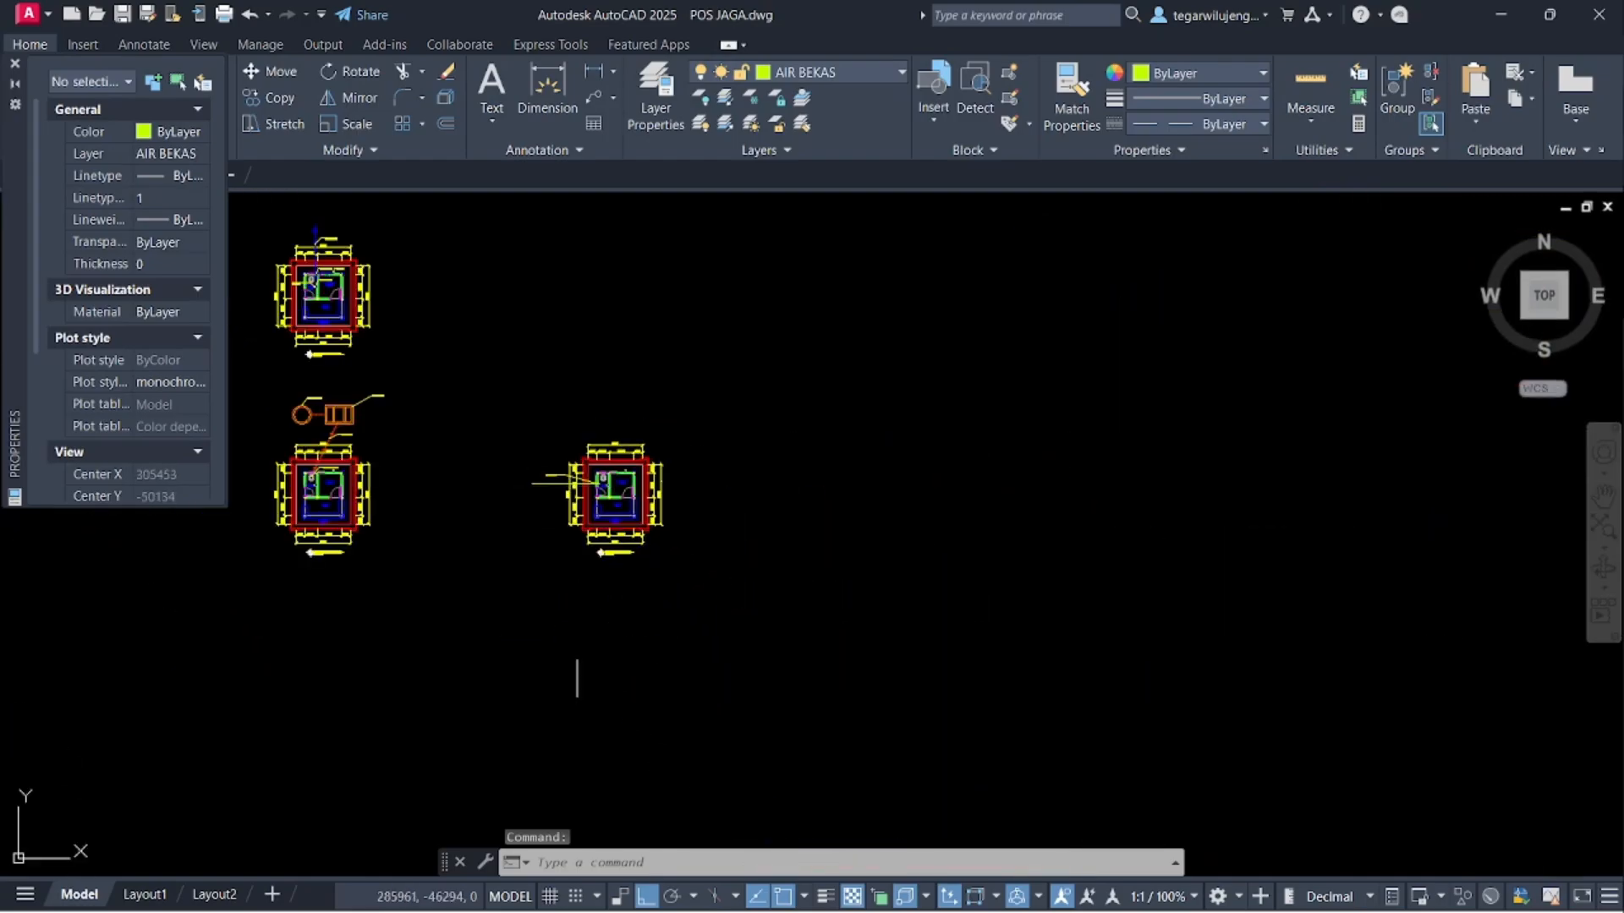
mouse_move(832, 911)
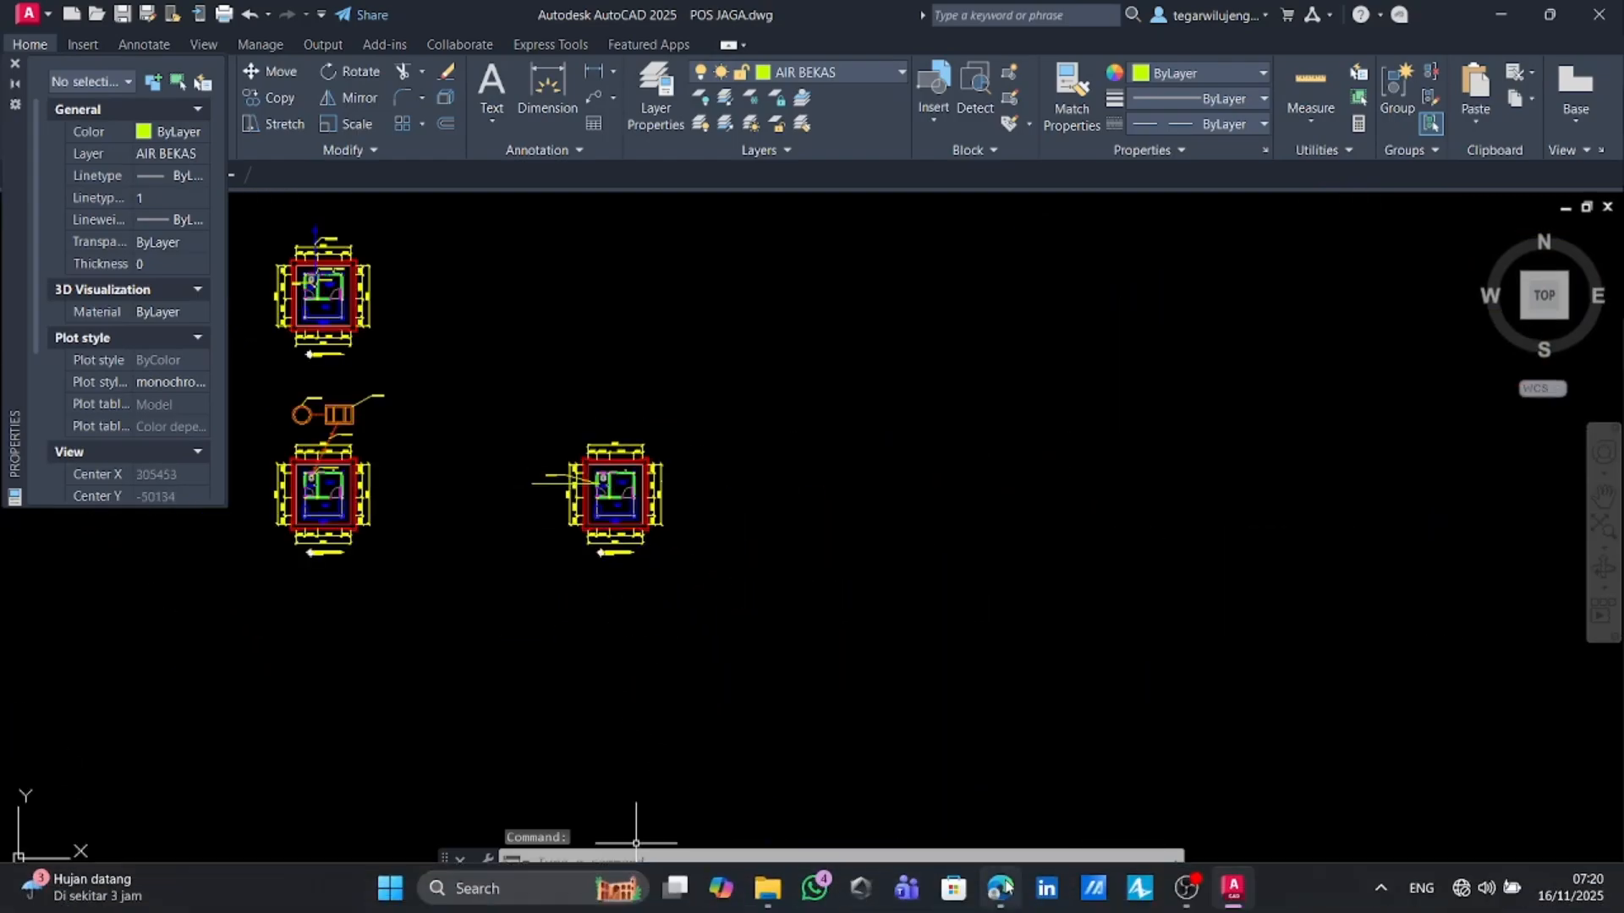
left_click(1000, 888)
scroll(800, 606, "down", 10)
scroll(790, 611, "down", 10)
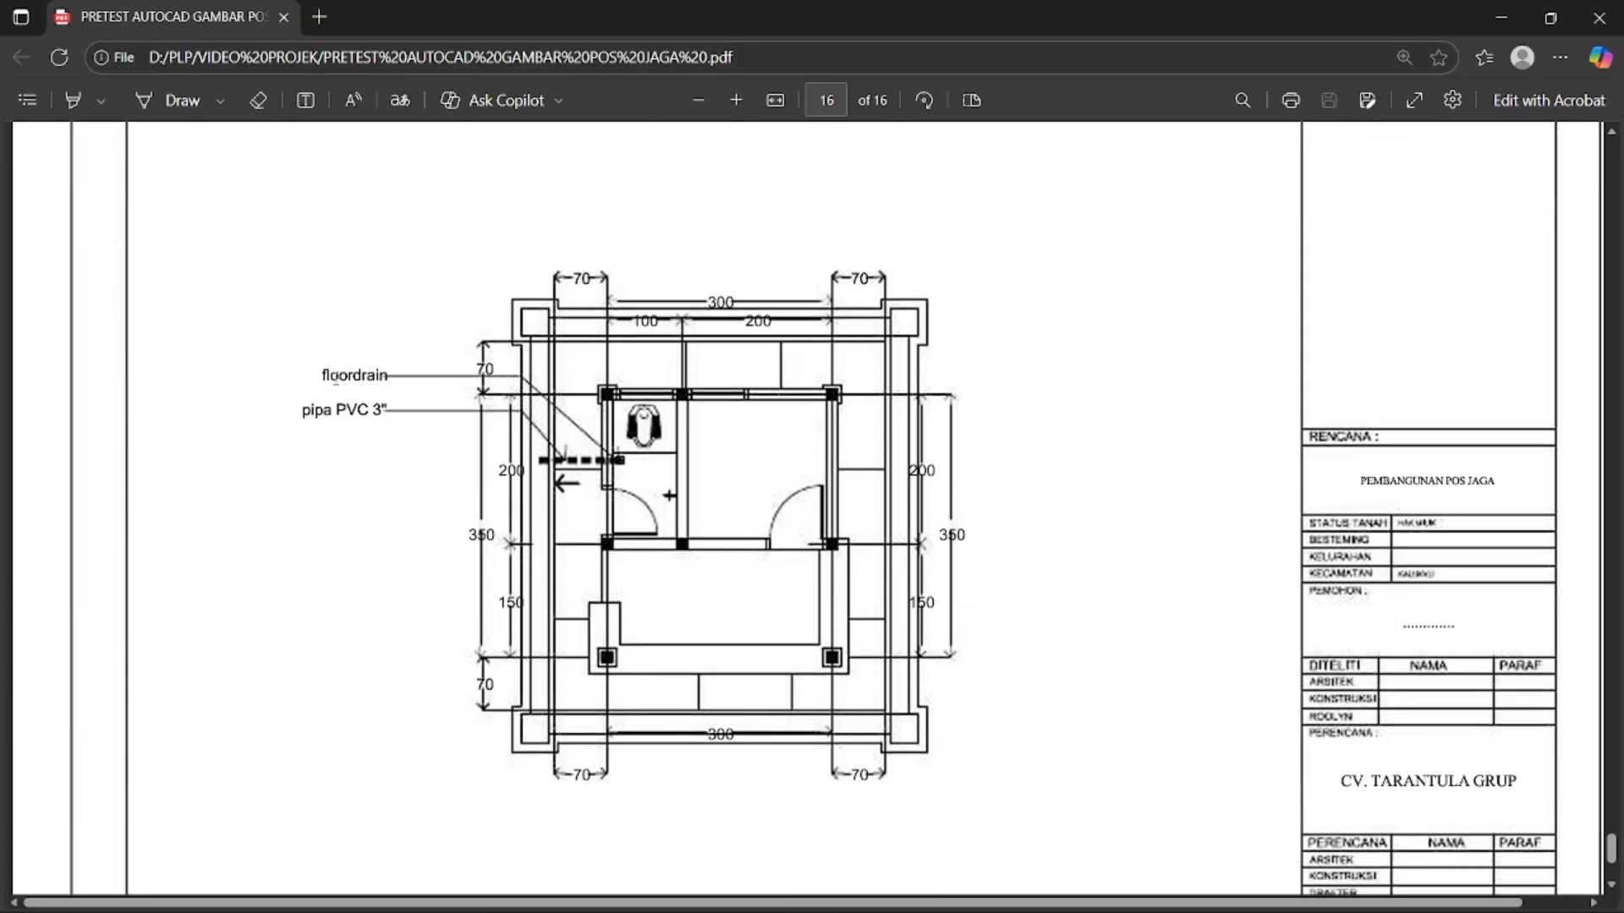
left_click(1503, 25)
- Switch back to AutoCAD and place a multileader pointing at the used water pipe, with its landing below the FLOORDRAIN label
scroll(575, 467, "up", 6)
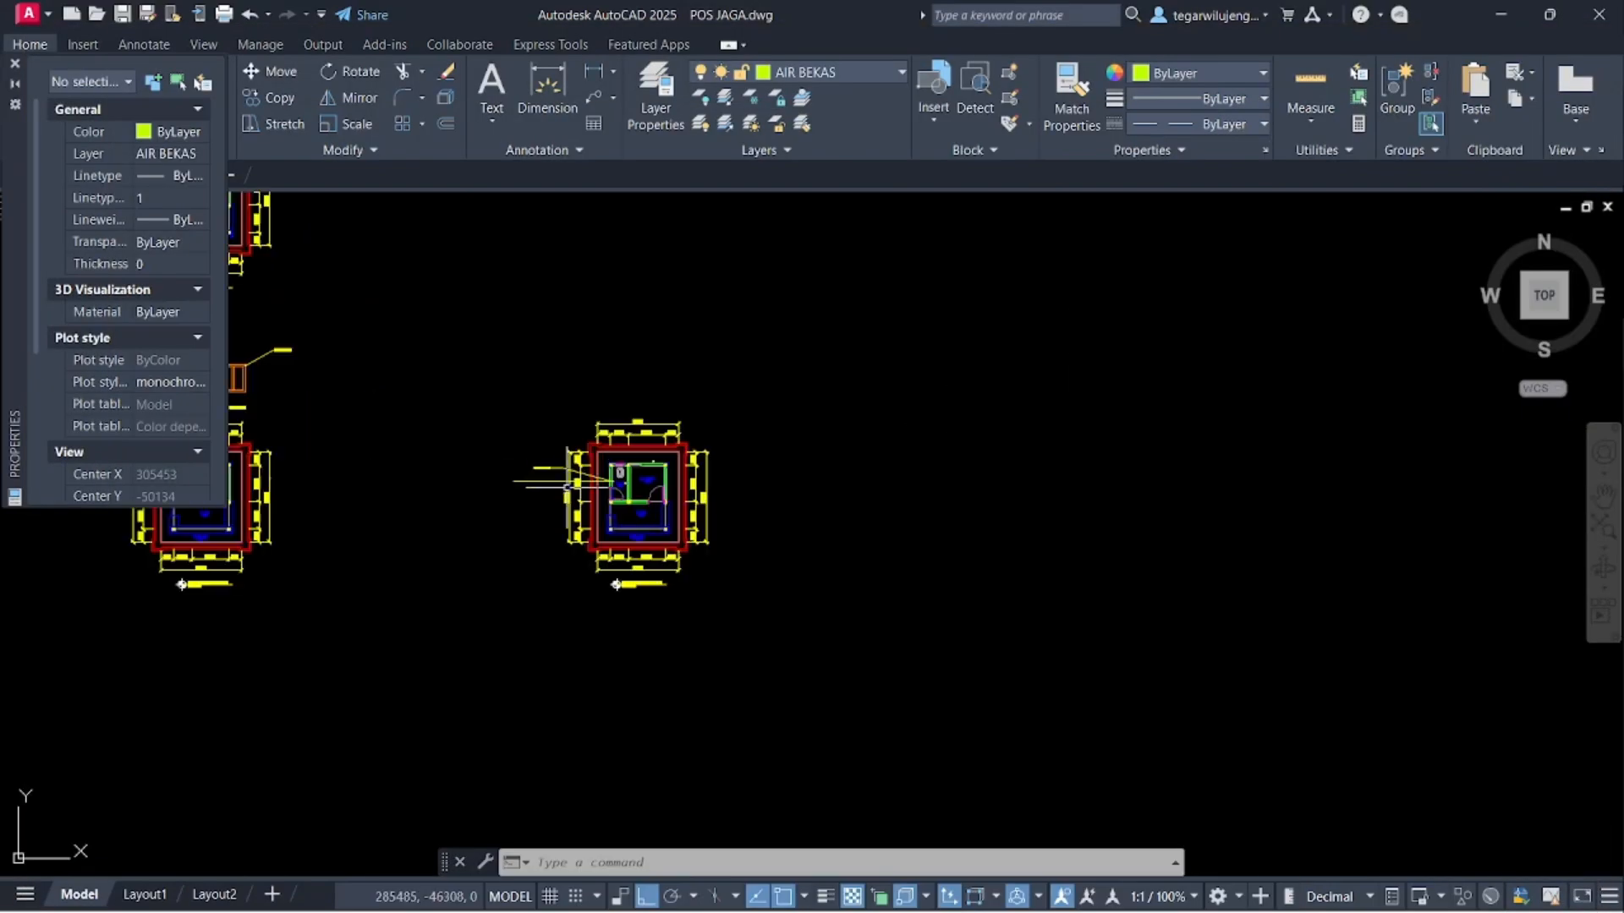
middle_click_drag(533, 464, 603, 475)
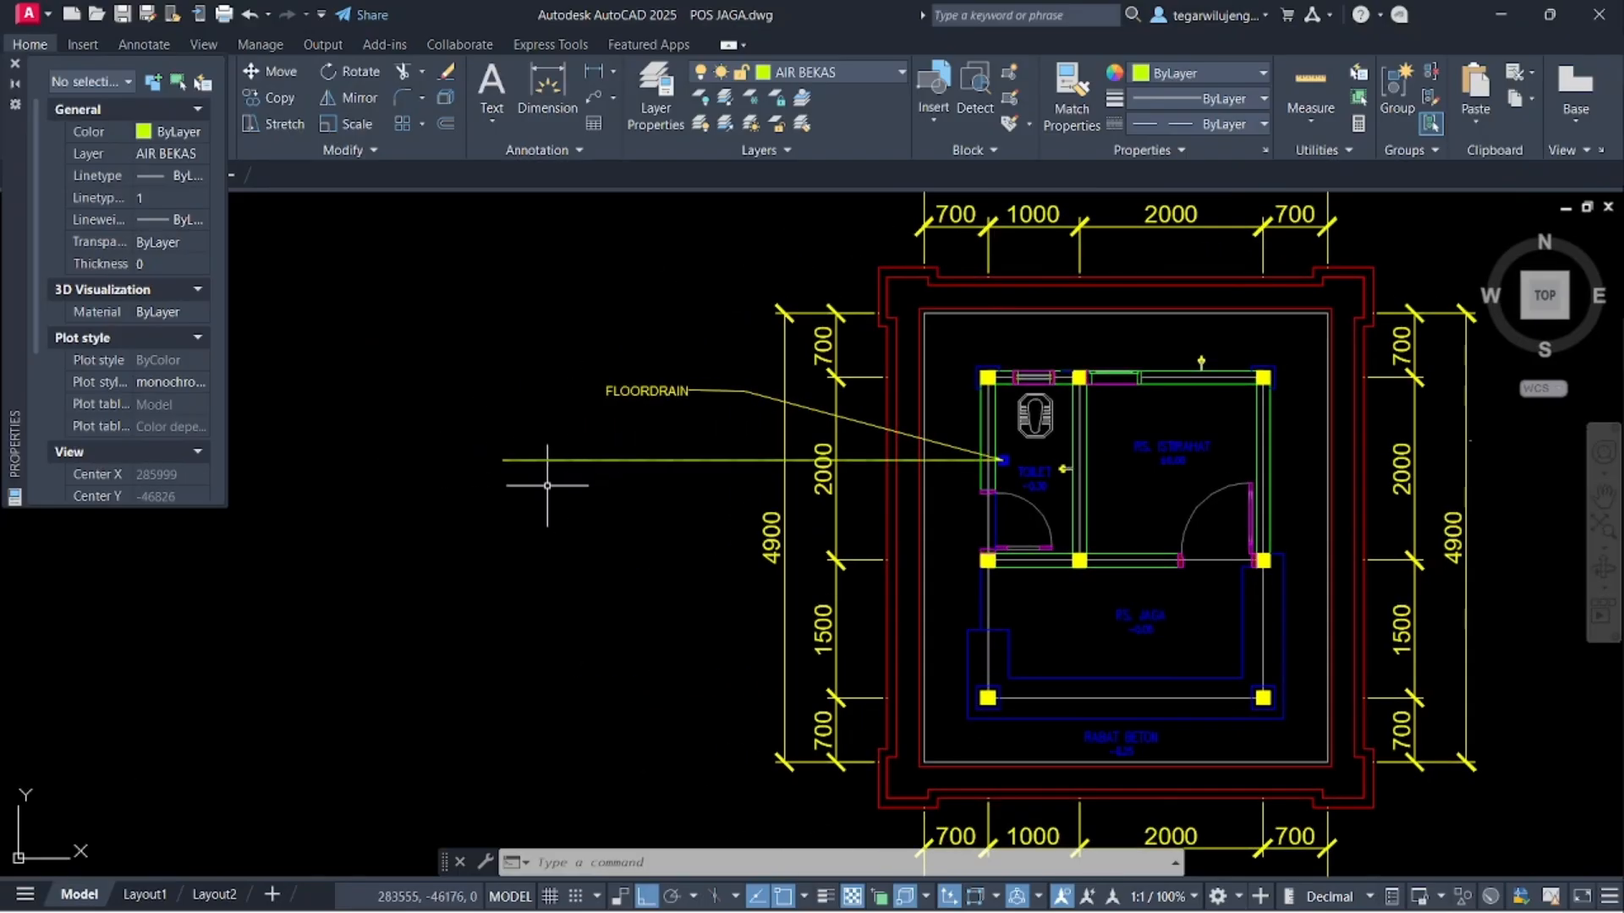
left_click(595, 99)
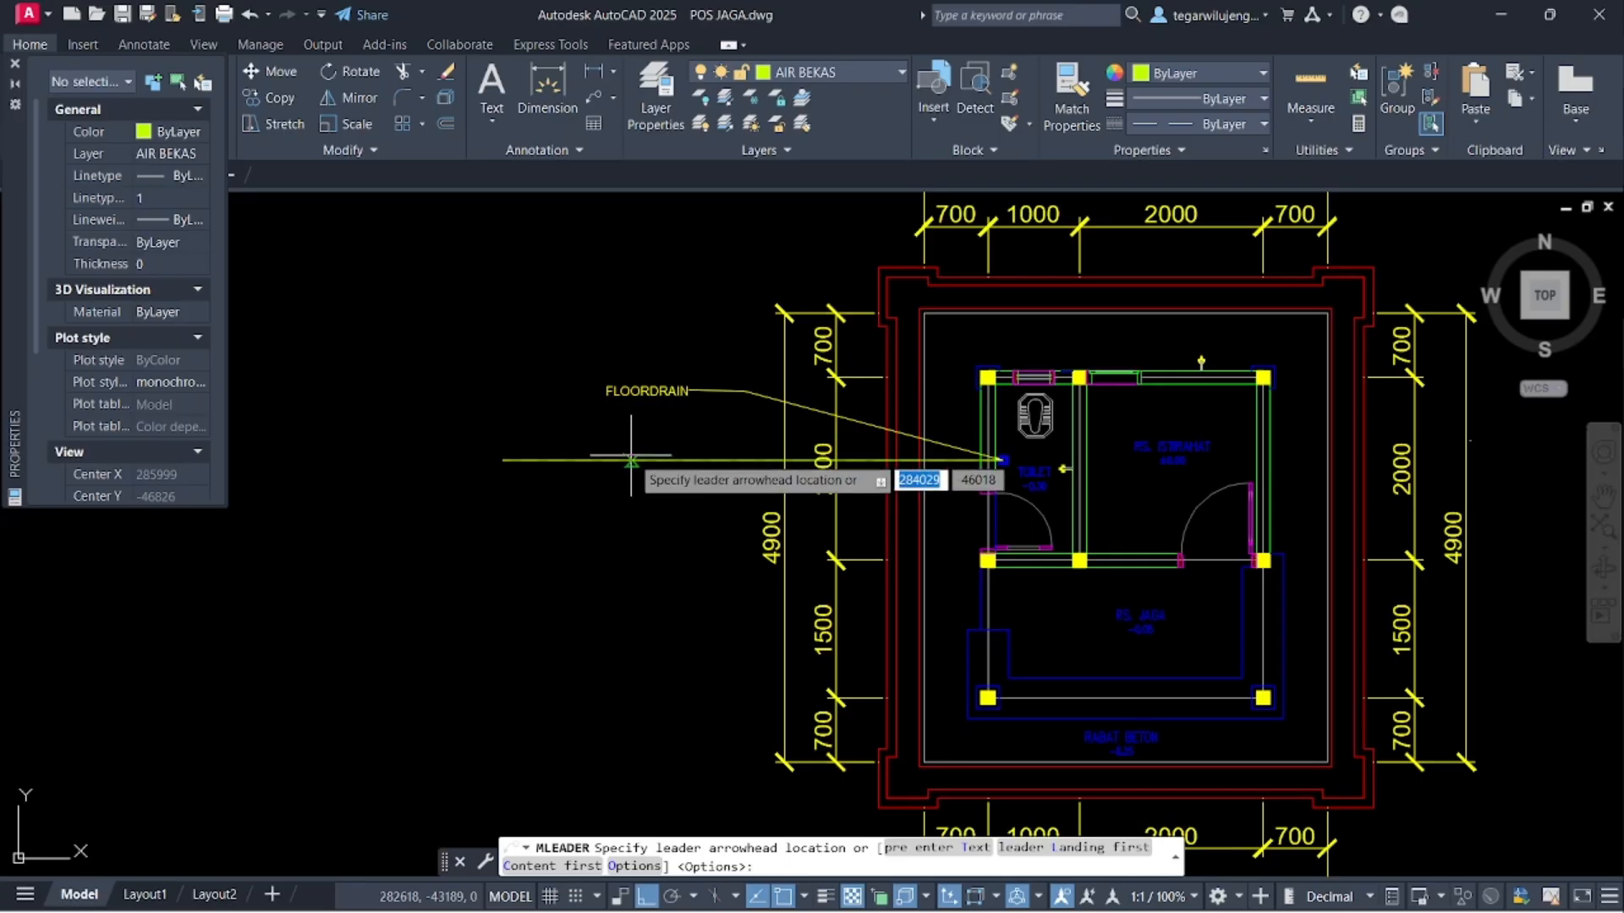
left_click(729, 460)
scroll(691, 422, "up", 5)
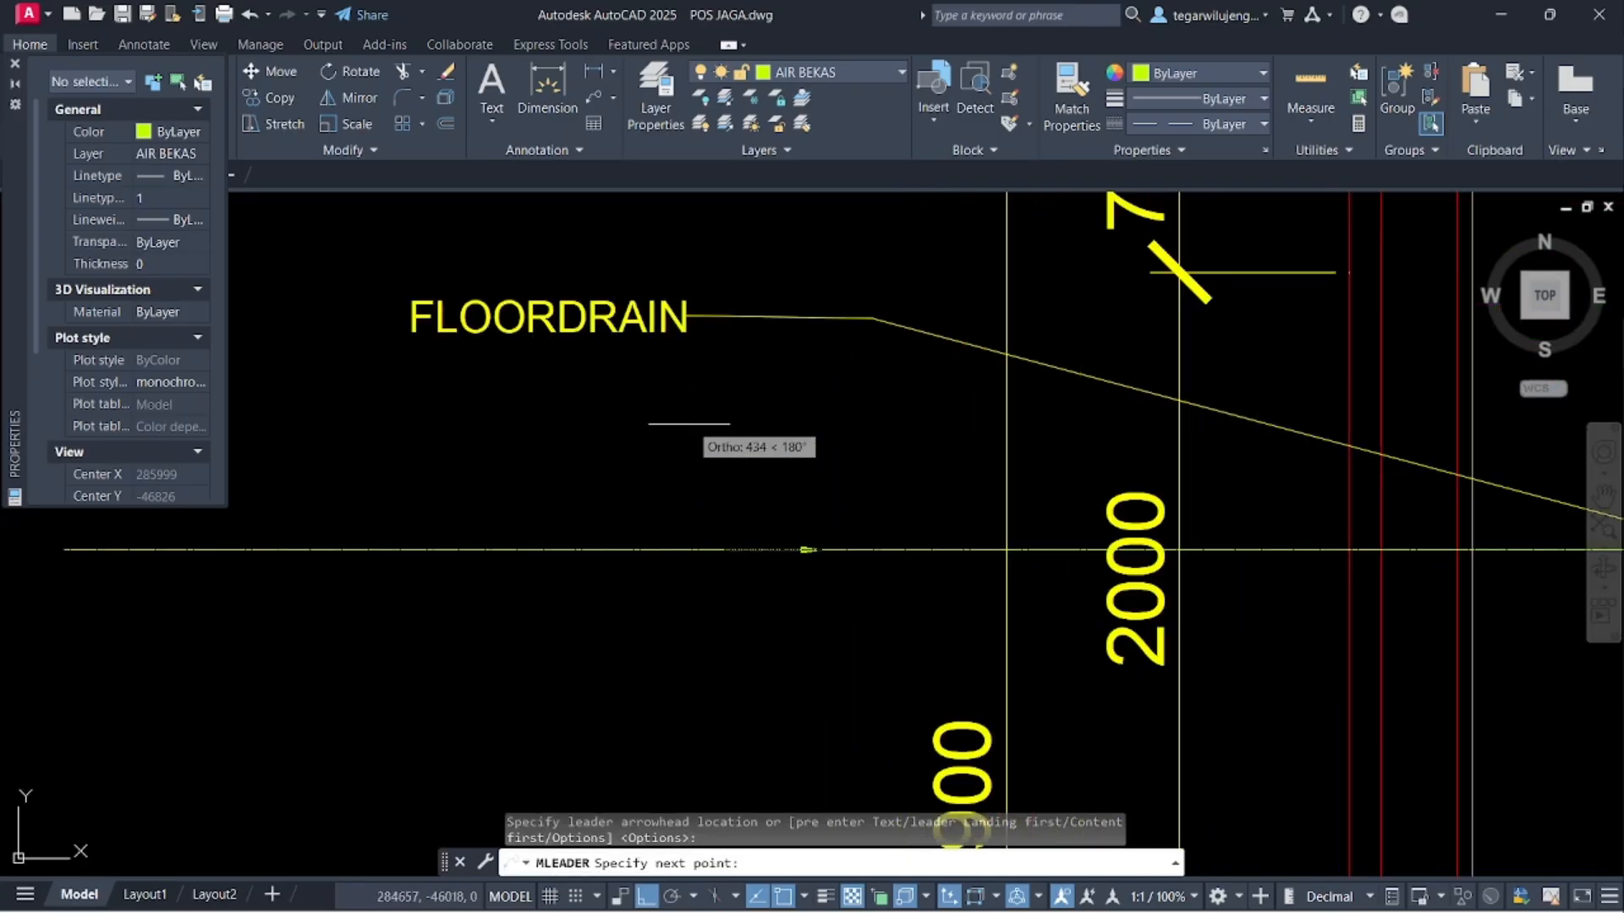
key("F8")
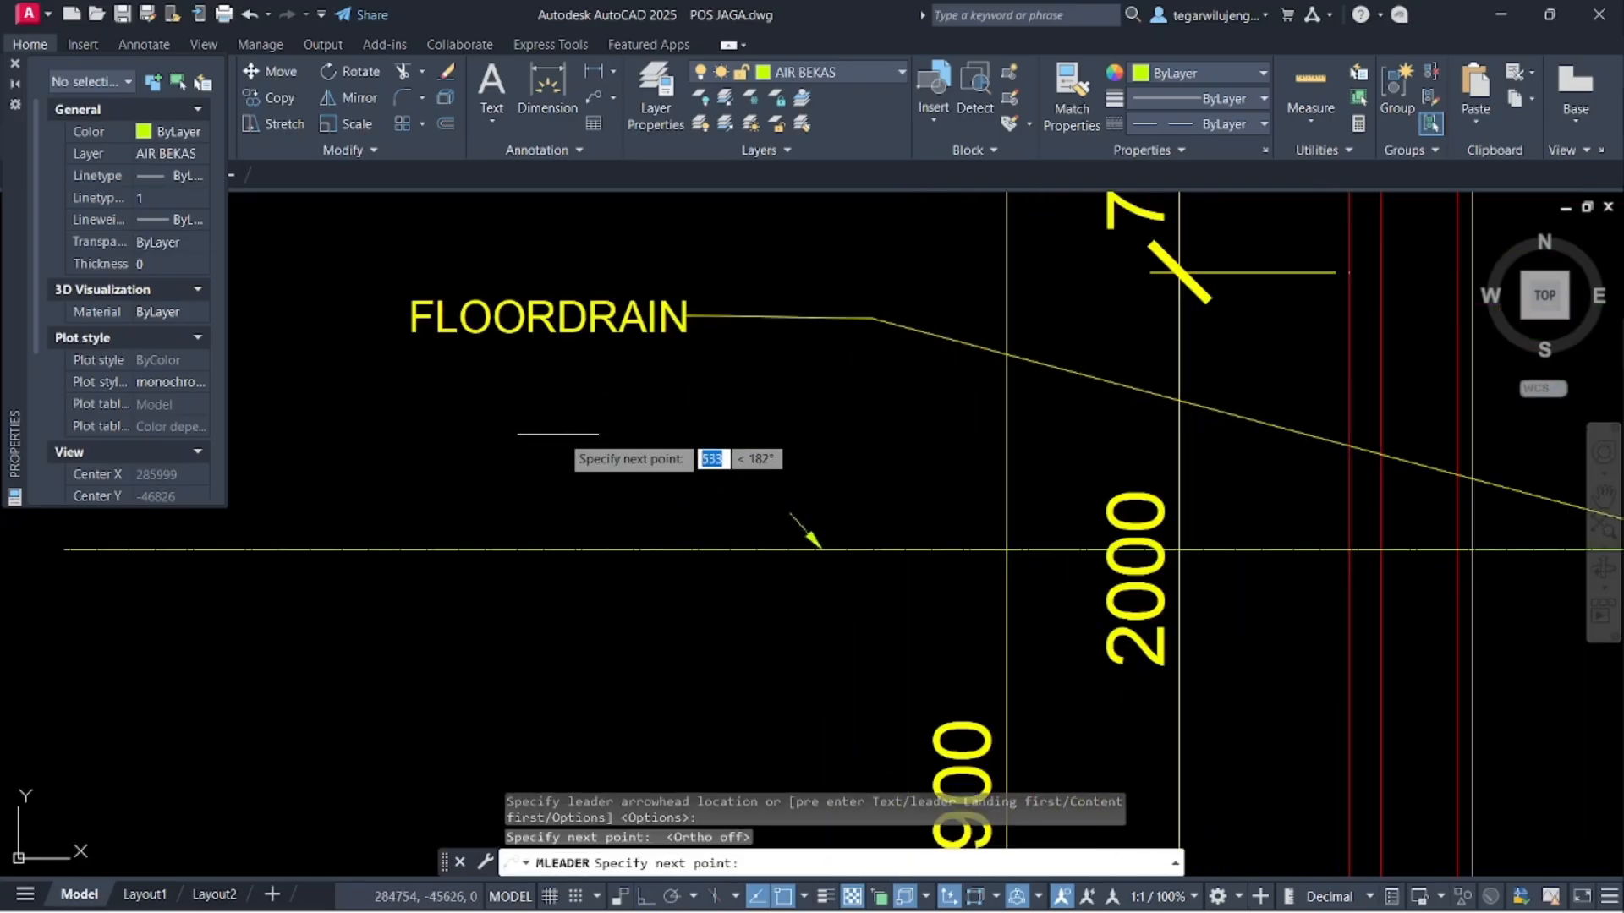
key("F8")
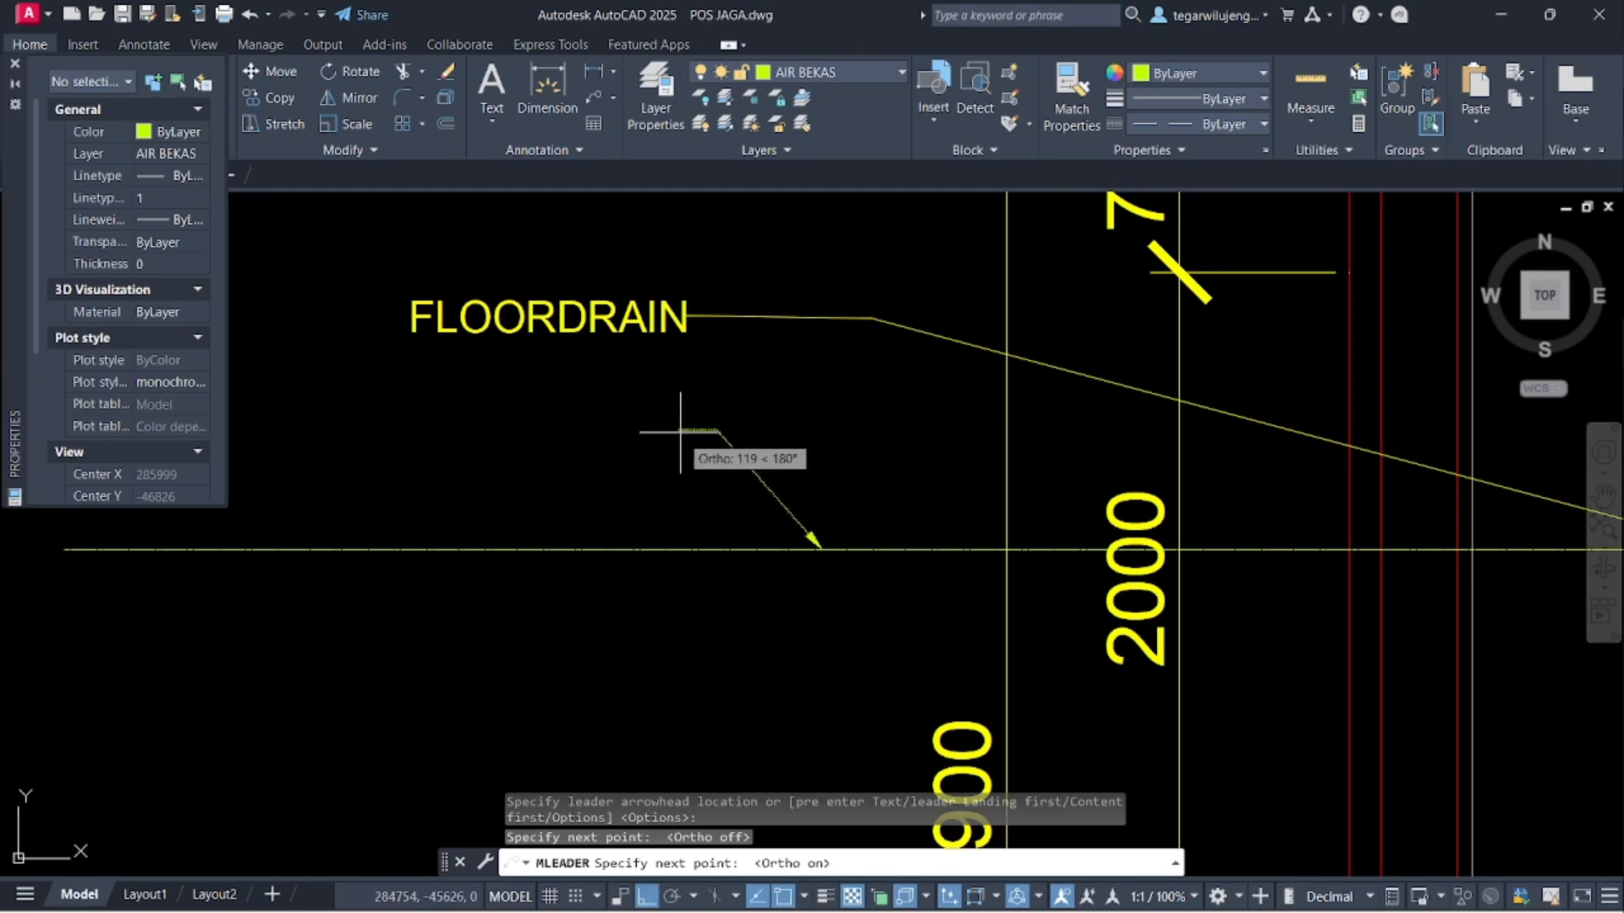
left_click(688, 432)
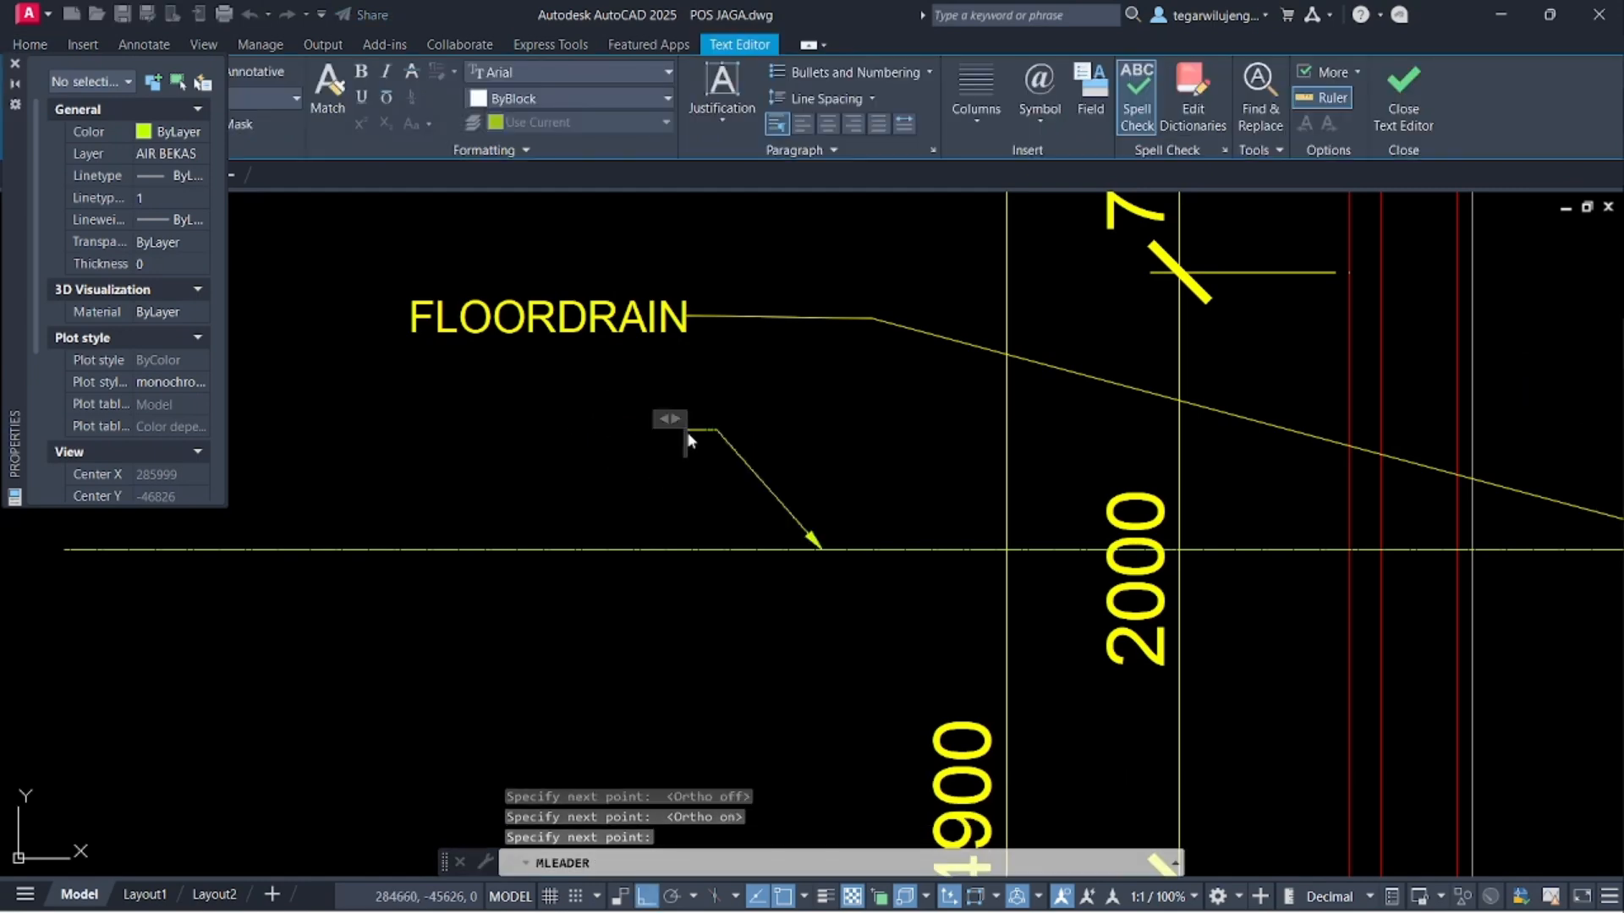
- Enter PIPA PVC Ø3" as the pipe leader's text, using the diameter symbol
type("PIPA PVS")
key("BackSpace")
type("C")
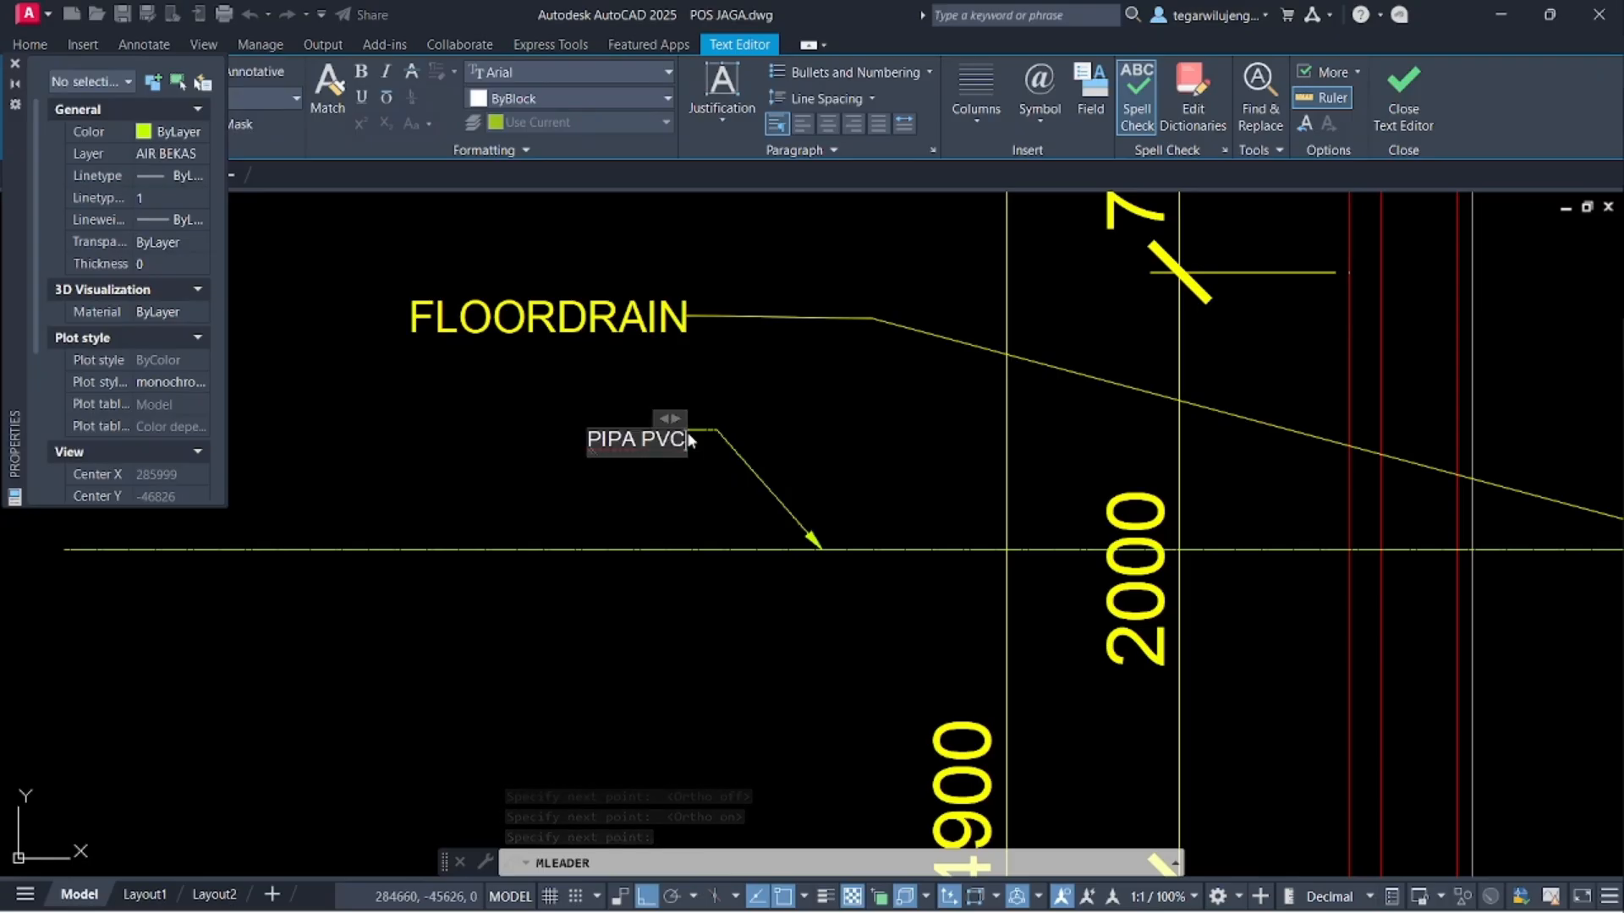
left_click(1025, 108)
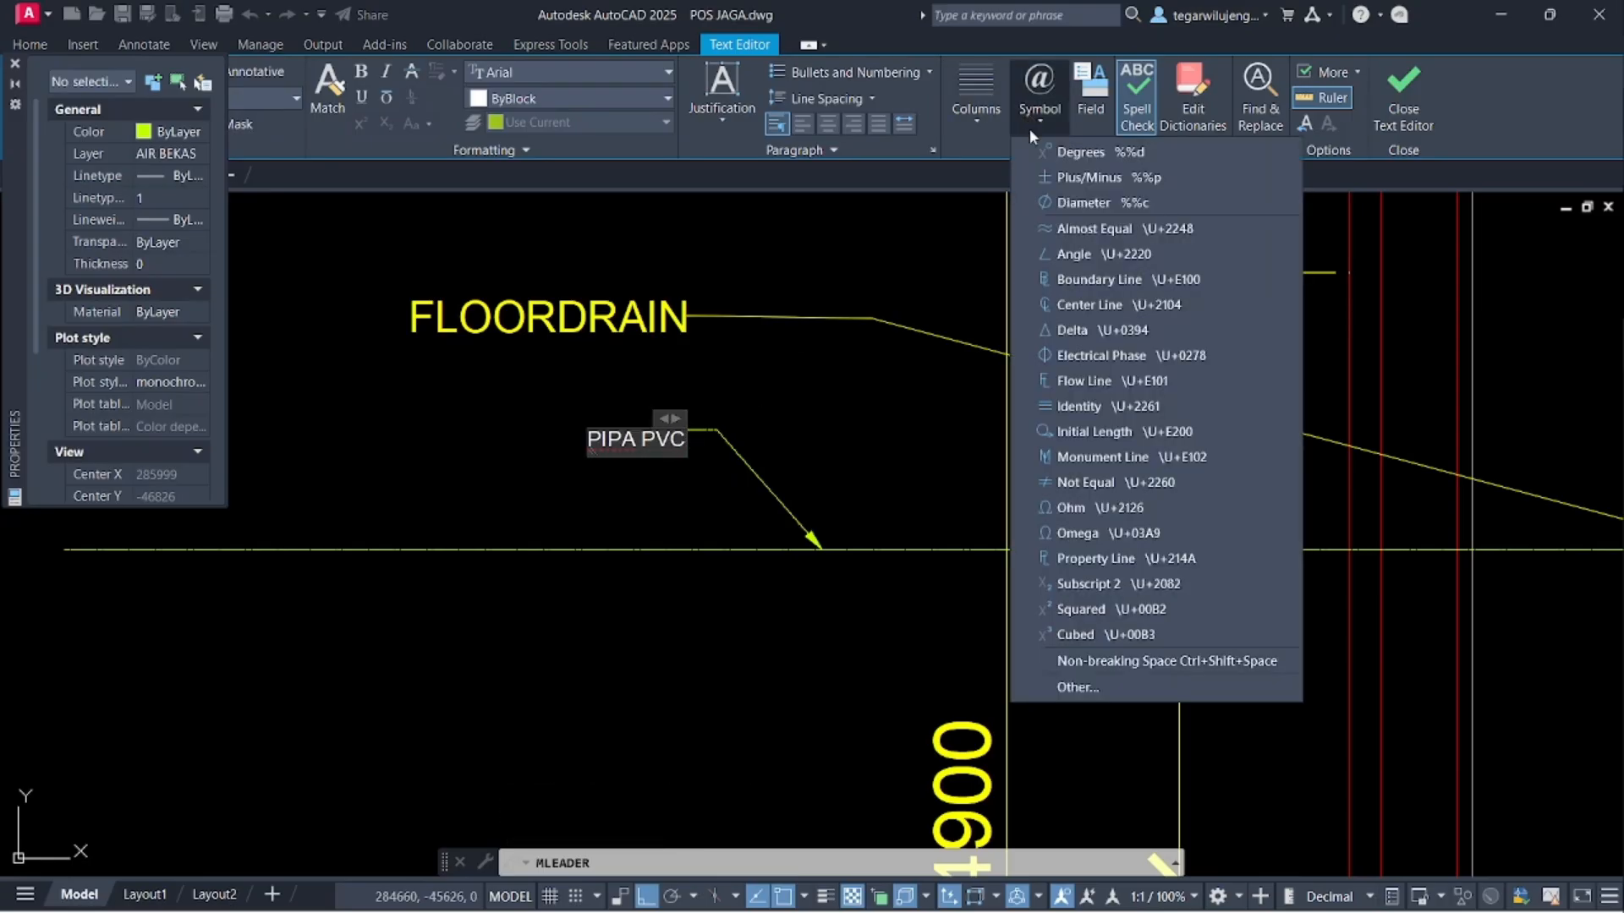
left_click(1072, 202)
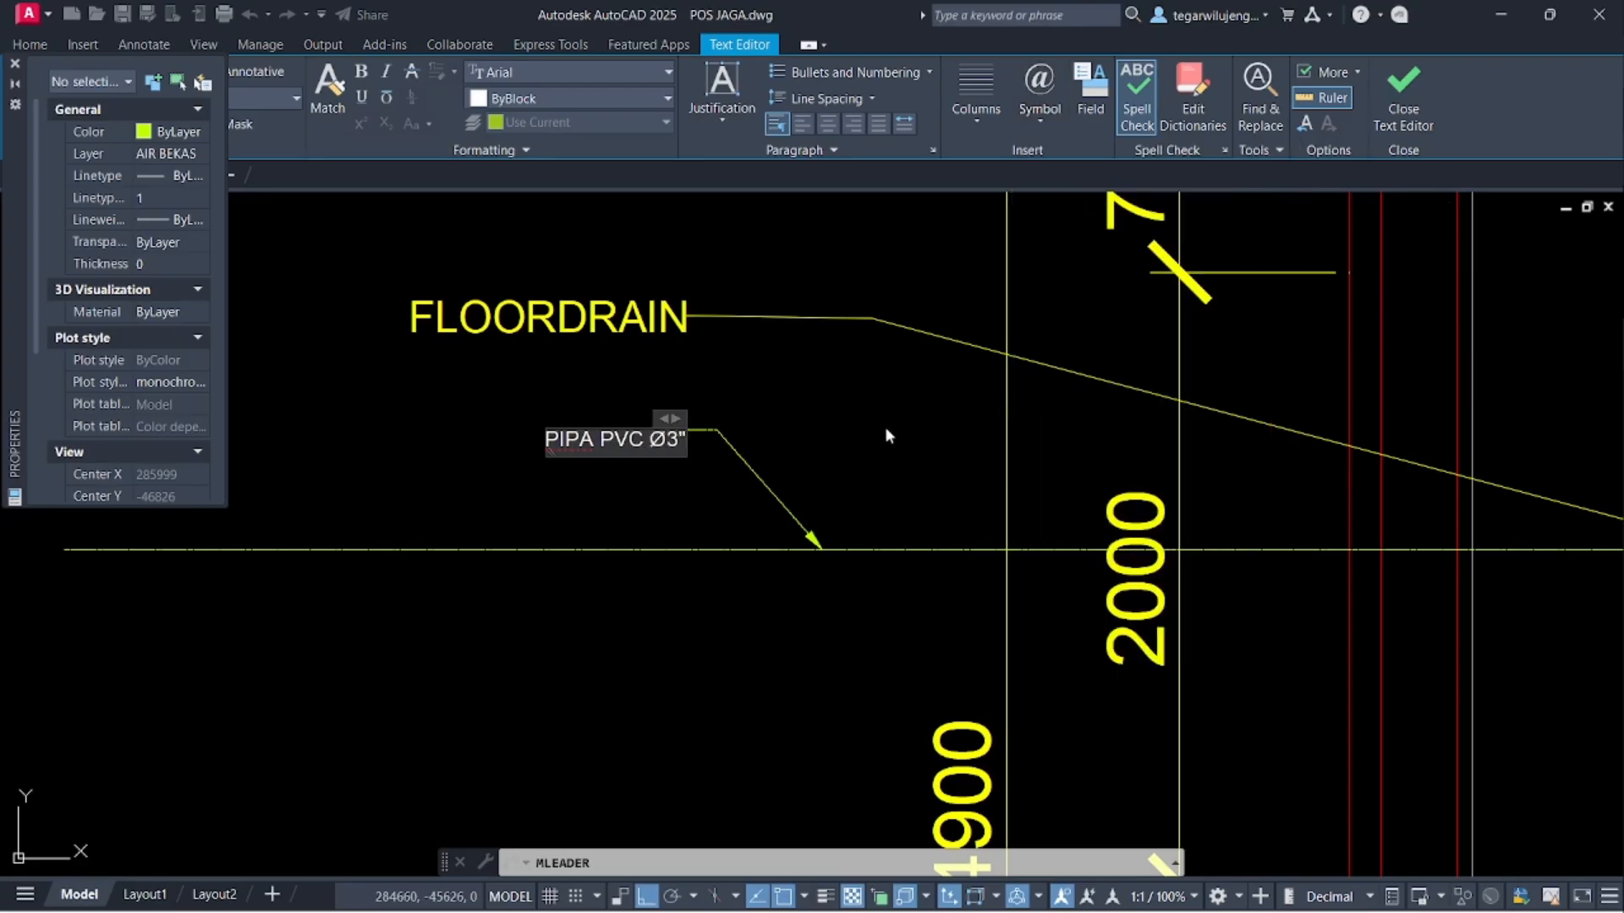
left_click(927, 420)
- Match the pipe leader's properties to those of the FLOORDRAIN leader
left_click(696, 330)
left_click(636, 308)
type("ma")
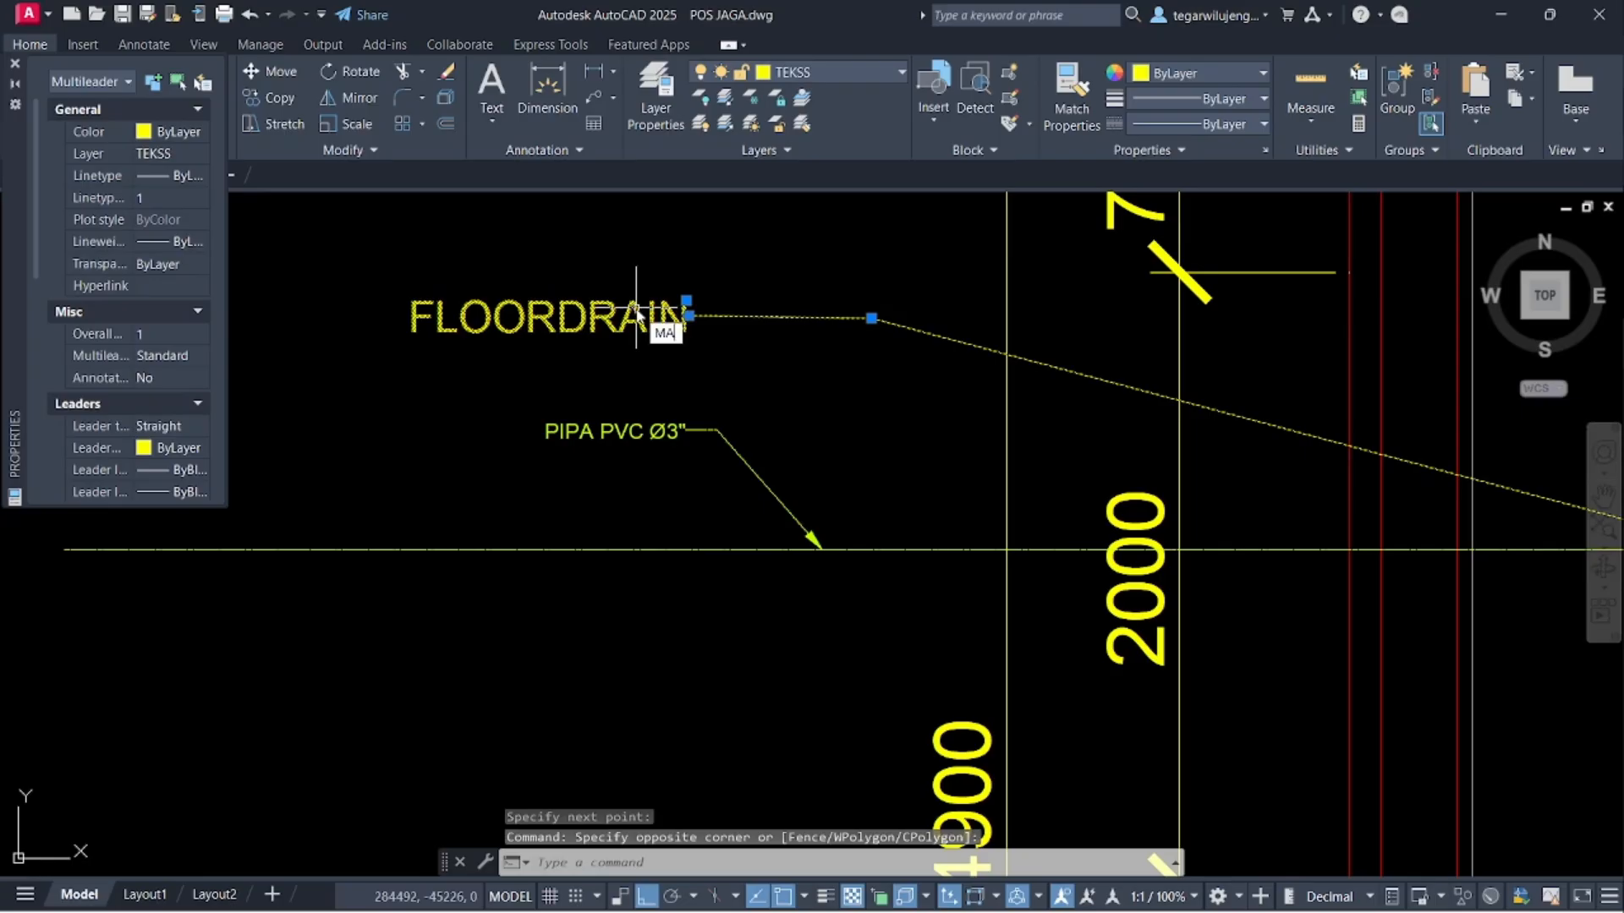
key("Return")
scroll(687, 462, "down", 2)
scroll(682, 527, "down", 5)
key("Escape")
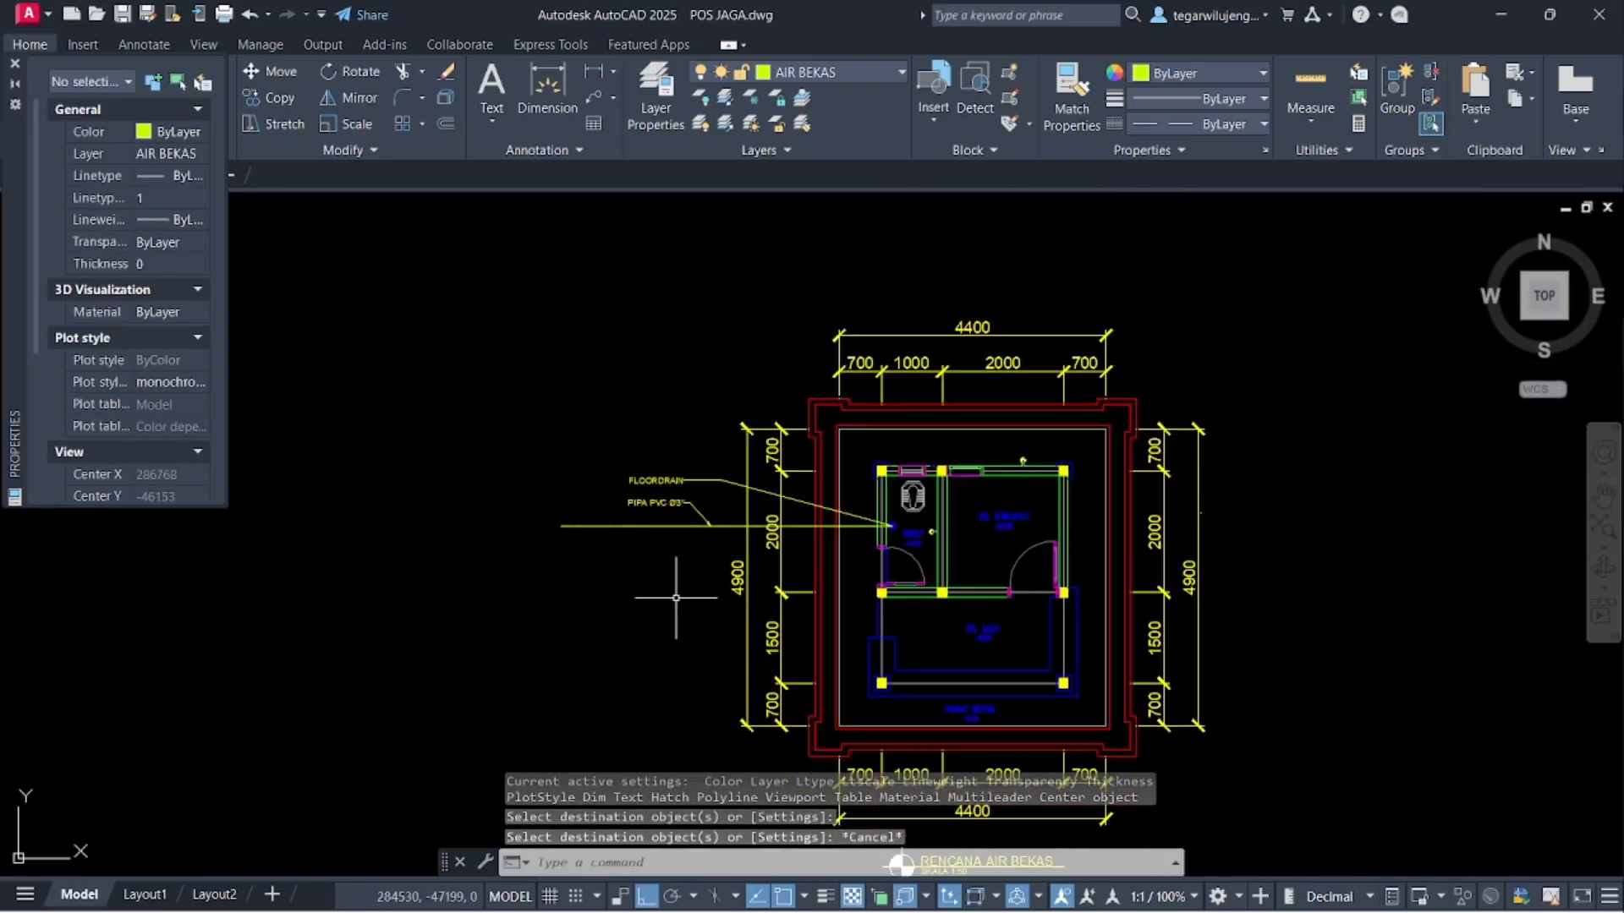
- Draw the upper half of a left-pointing flow arrow with a polyline on the pipe, just outside the toilet wall
middle_click_drag(662, 578, 567, 488)
type("pl")
key("Return")
scroll(779, 439, "up", 8)
left_click(864, 422)
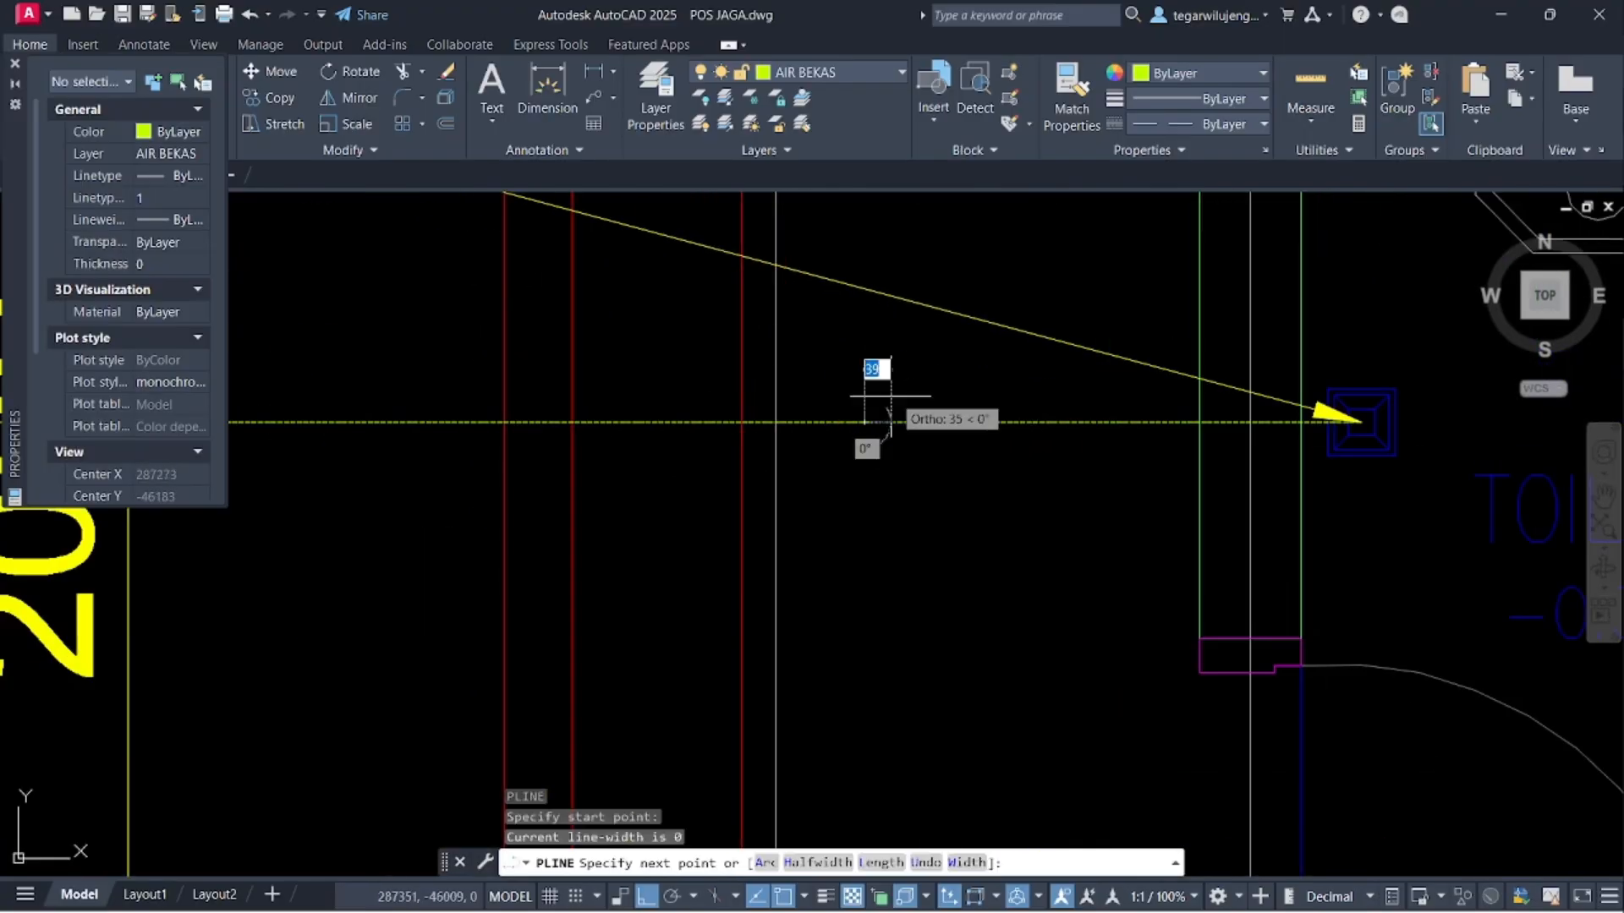
scroll(937, 378, "up", 4)
key("F8")
left_click(937, 379)
left_click(890, 475)
key("Escape")
left_click_drag(892, 444, 848, 369)
type("mi")
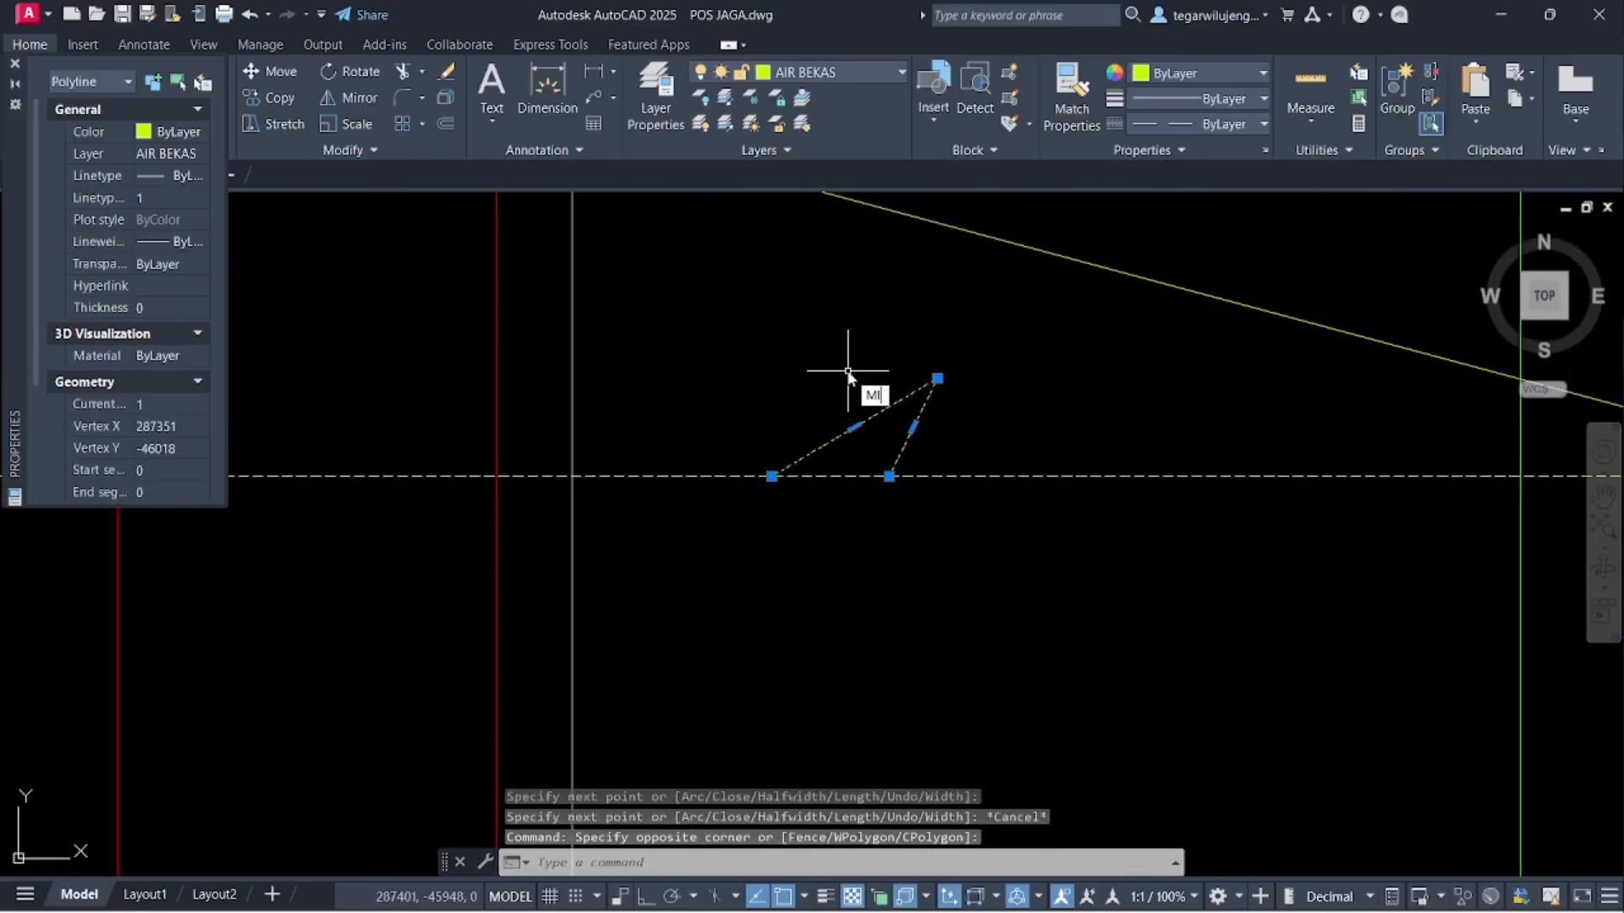
key("Return")
left_click(772, 476)
left_click(889, 476)
key("Escape")
- Mirror the half flow arrow about the pipe line, keeping the original half
left_click(890, 433)
left_click(846, 404)
type("mi")
key("Return")
left_click(773, 476)
left_click(890, 476)
key("Return")
- Copy the complete flow arrow to two more points along the pipe, one of them left of the PIPA PVC leader's tip
scroll(906, 483, "down", 2)
left_click(821, 406)
left_click(990, 536)
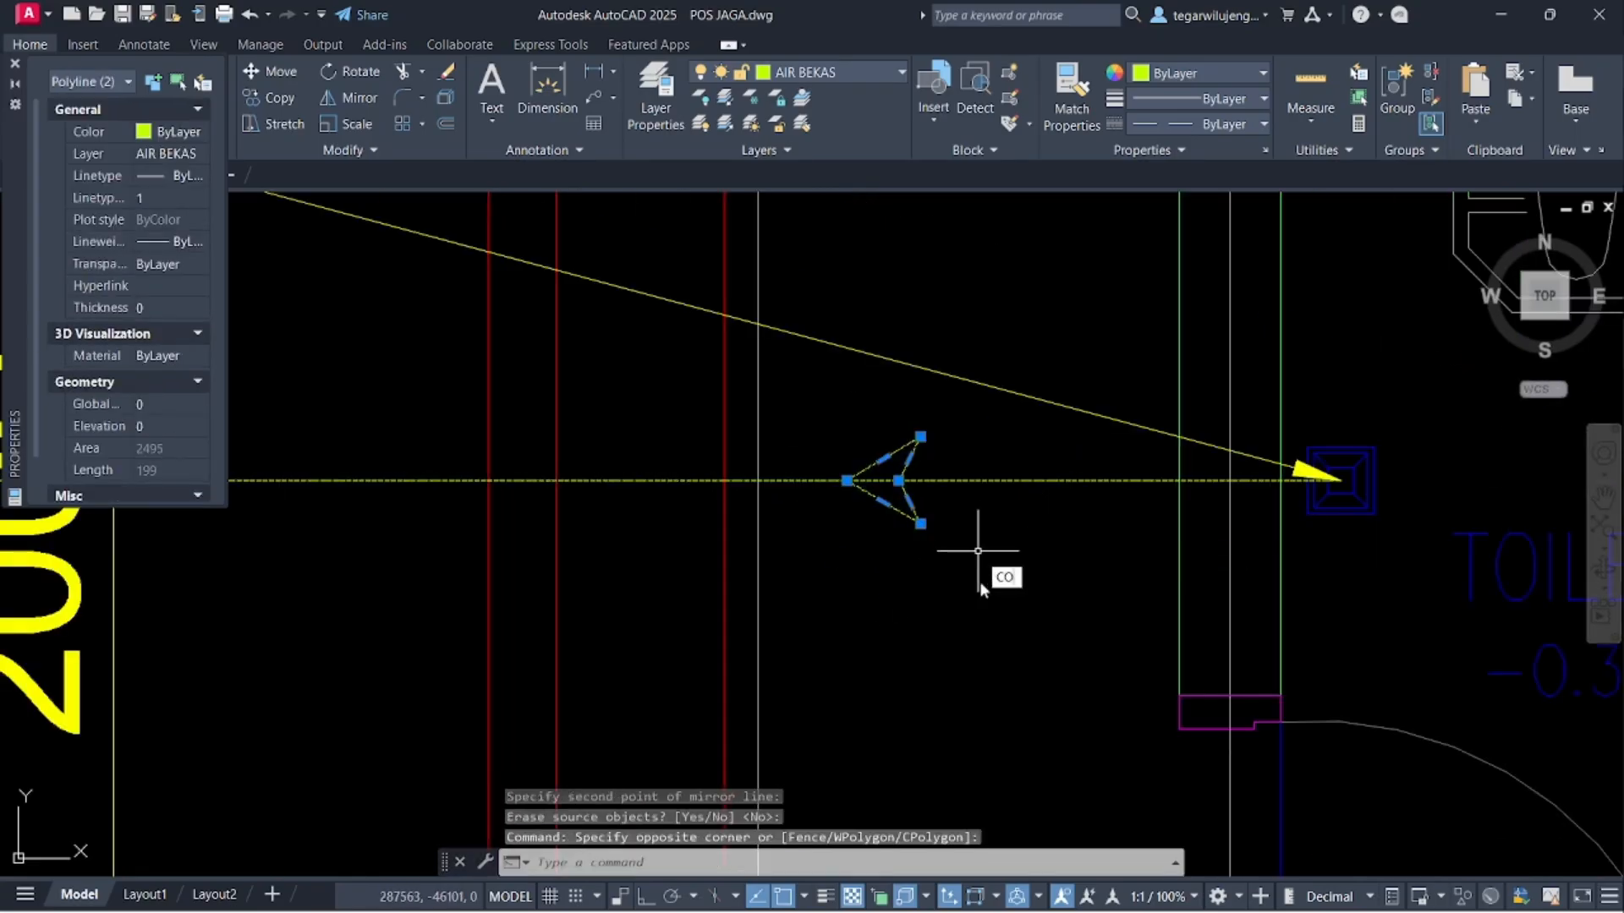
key("Return")
left_click(848, 481)
middle_click_drag(391, 488, 942, 526)
left_click(859, 518)
scroll(854, 518, "down", 3)
middle_click_drag(356, 519, 686, 518)
left_click(568, 518)
middle_click_drag(166, 551, 699, 558)
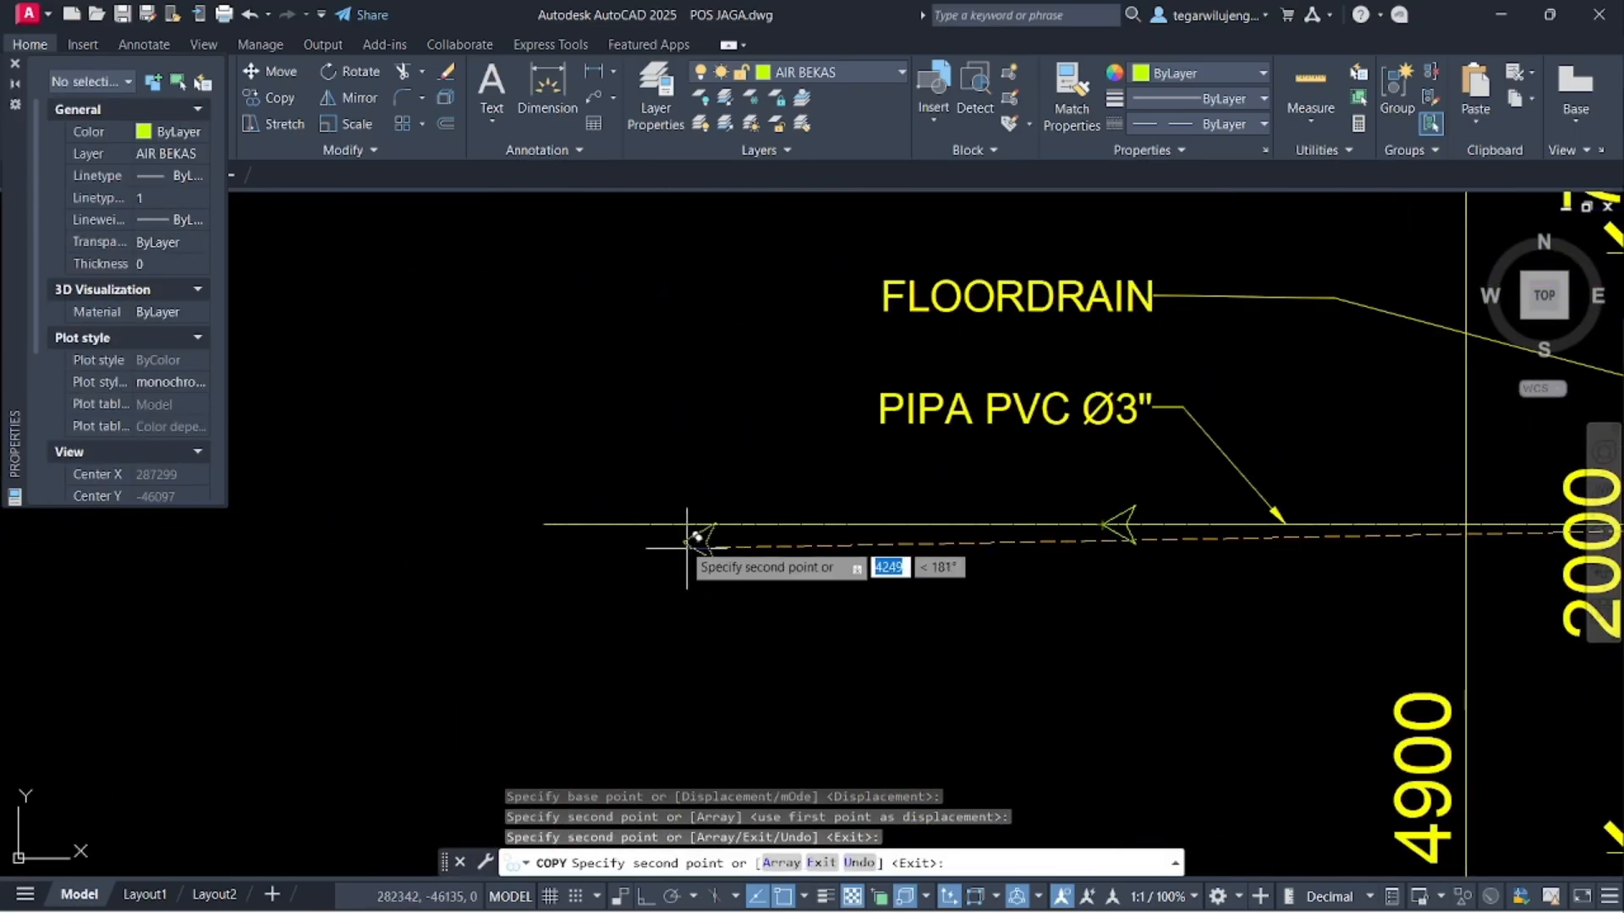
key("Escape")
scroll(745, 449, "down", 5)
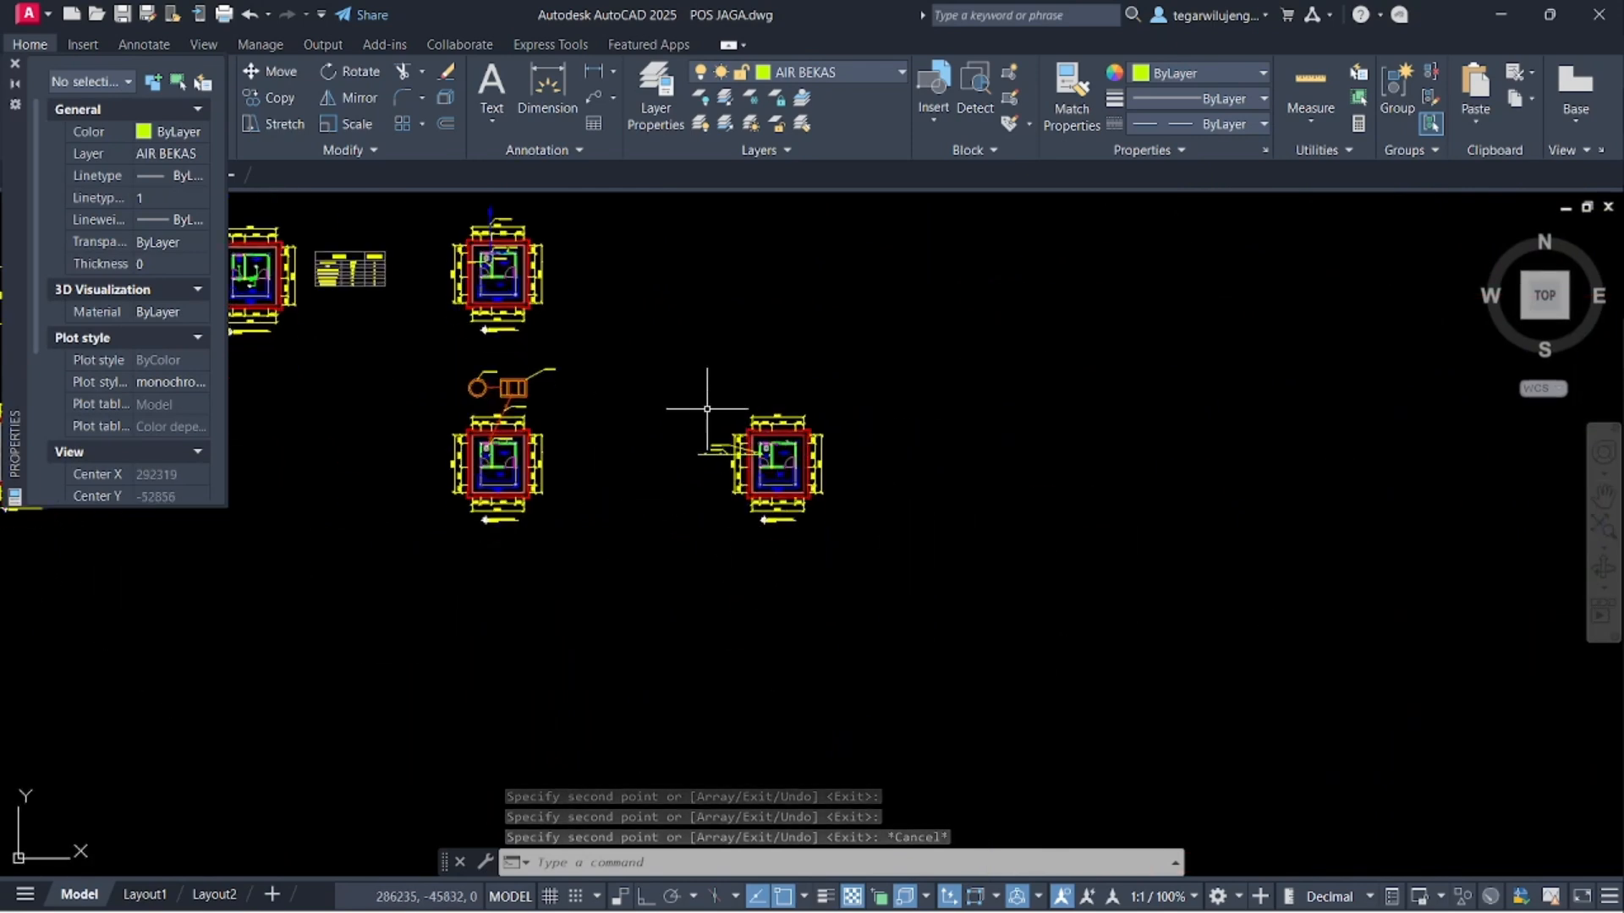
middle_click_drag(649, 347, 688, 362)
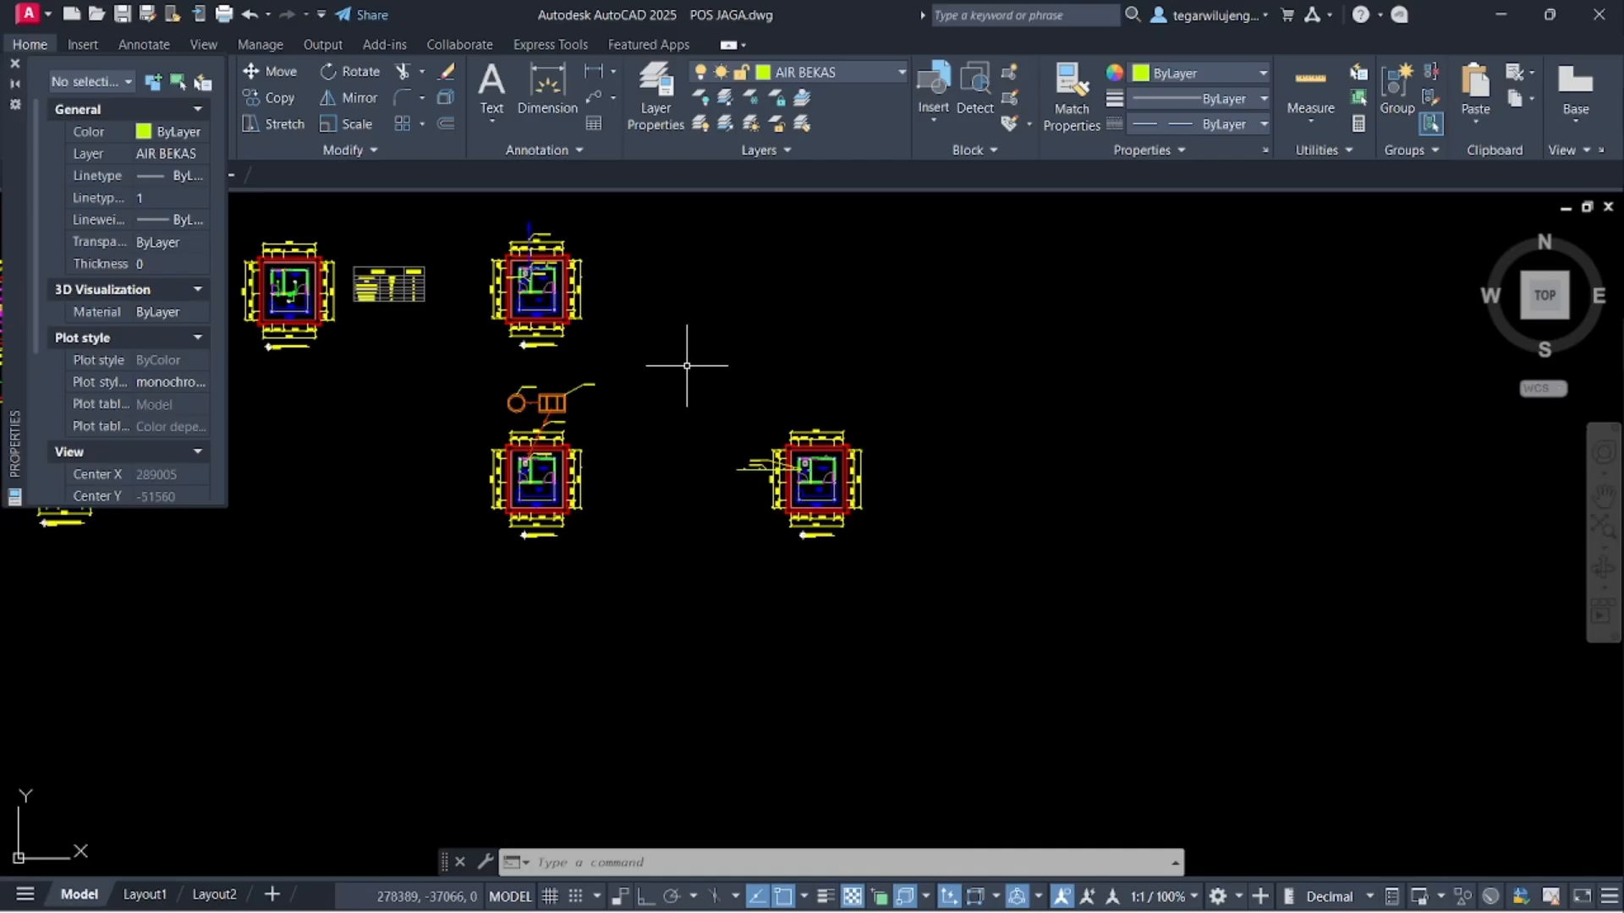